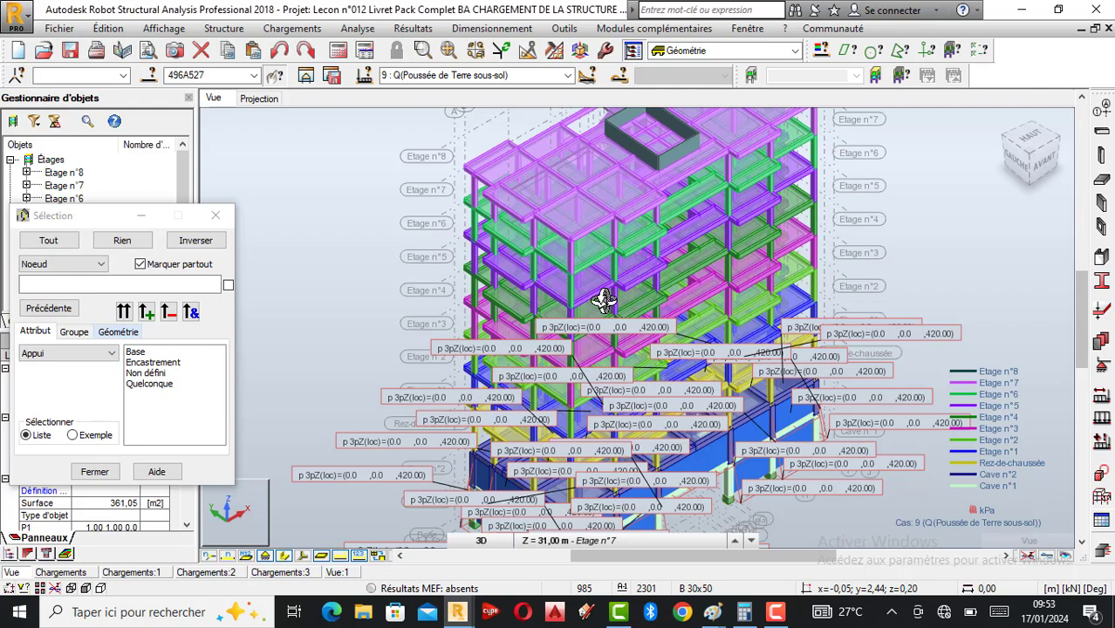
# Examine the building model from the front and rear with the load case 9 basement earth pressure loads shown.
pyautogui.moveTo(610, 301); pyautogui.dragTo(614, 325)
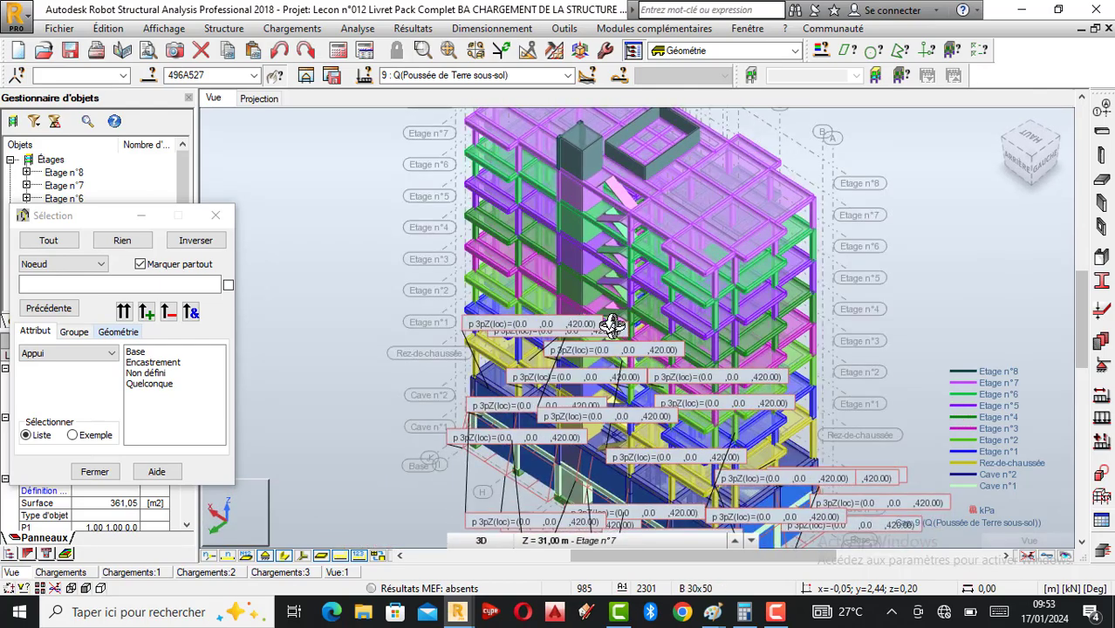
pyautogui.scroll(-2, 613, 325)
pyautogui.scroll(2, 613, 324)
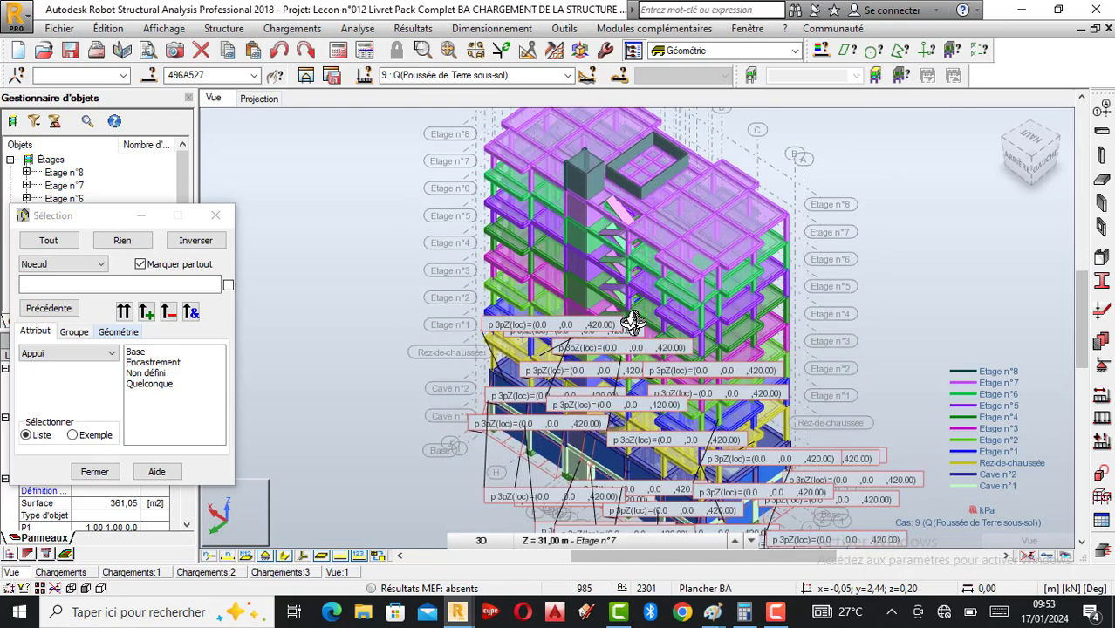
pyautogui.moveTo(619, 321); pyautogui.dragTo(646, 321)
pyautogui.scroll(2, 646, 320)
pyautogui.scroll(2, 617, 303)
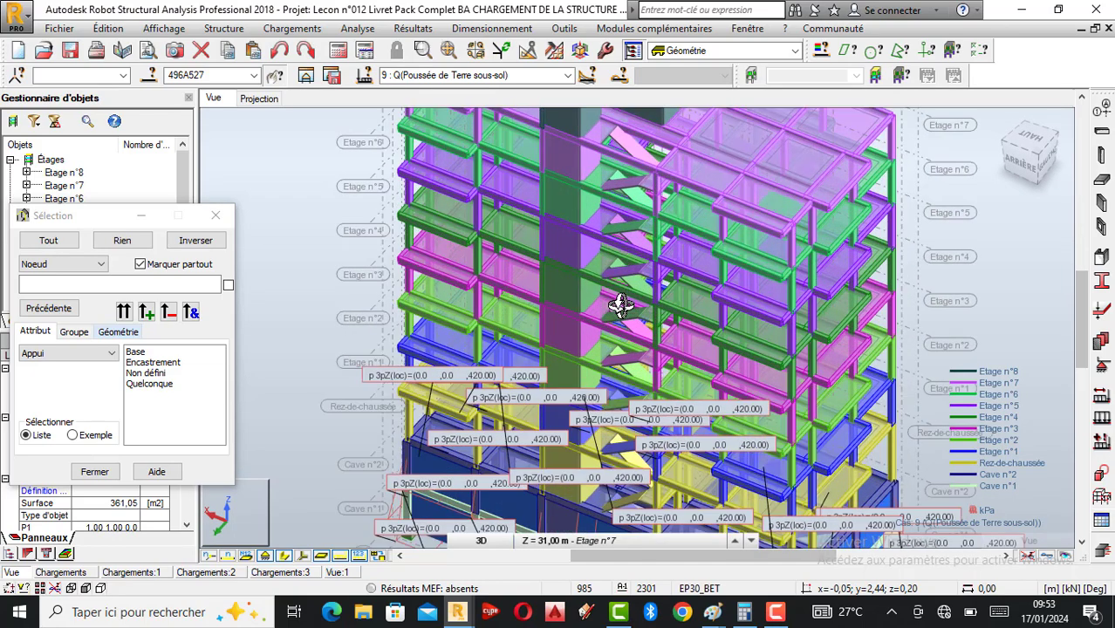
pyautogui.scroll(-2, 619, 304)
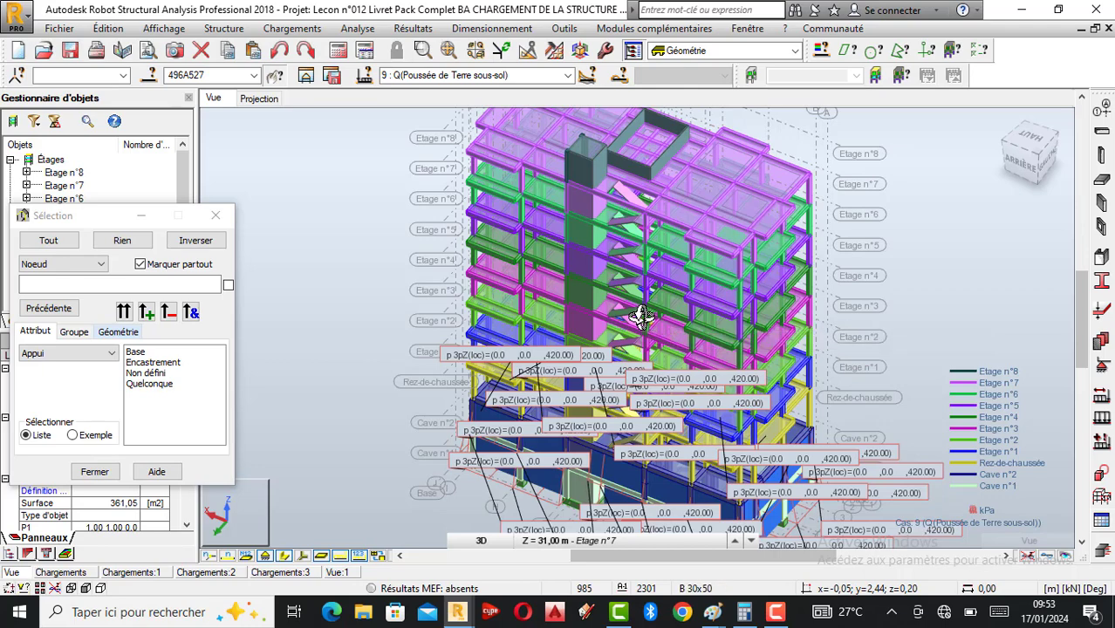
pyautogui.moveTo(828, 356); pyautogui.dragTo(722, 366)
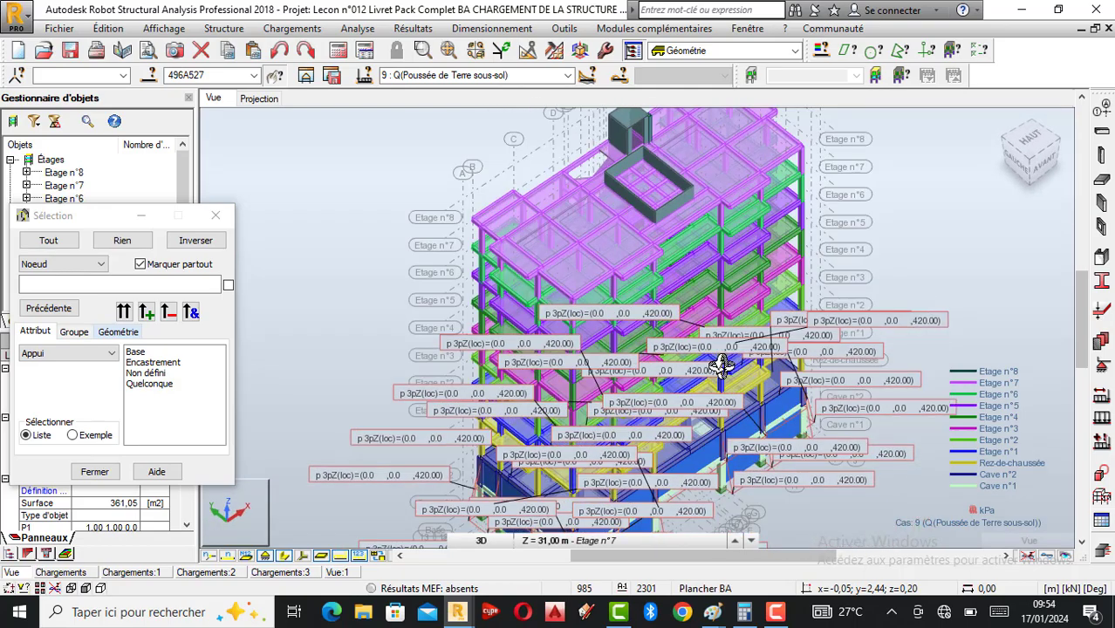
pyautogui.scroll(-2, 597, 315)
pyautogui.scroll(2, 642, 441)
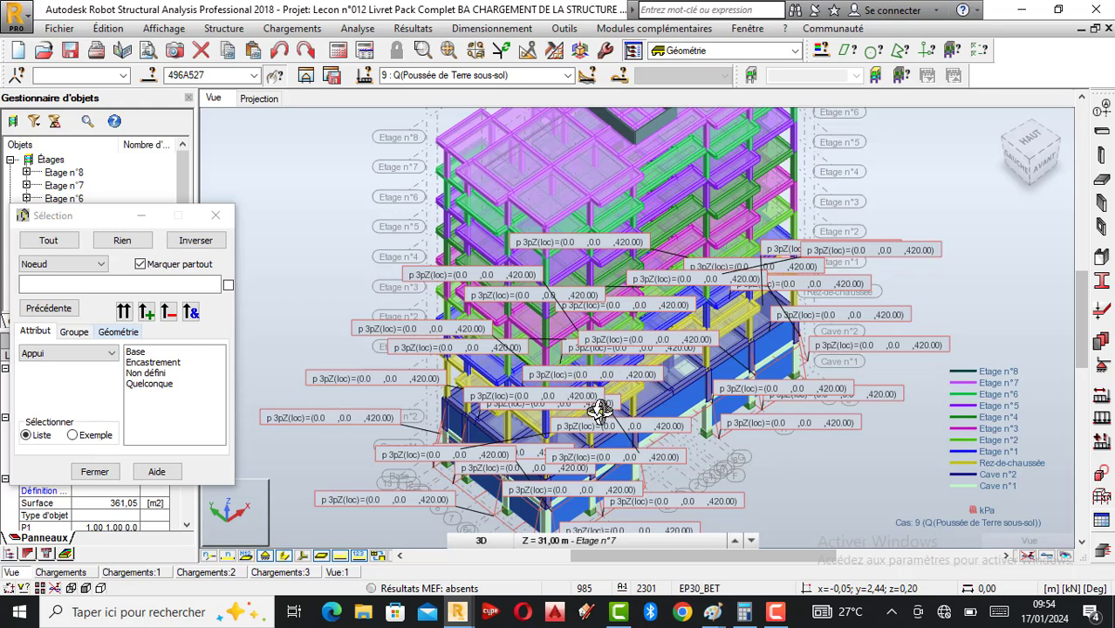
pyautogui.moveTo(605, 400); pyautogui.dragTo(602, 423)
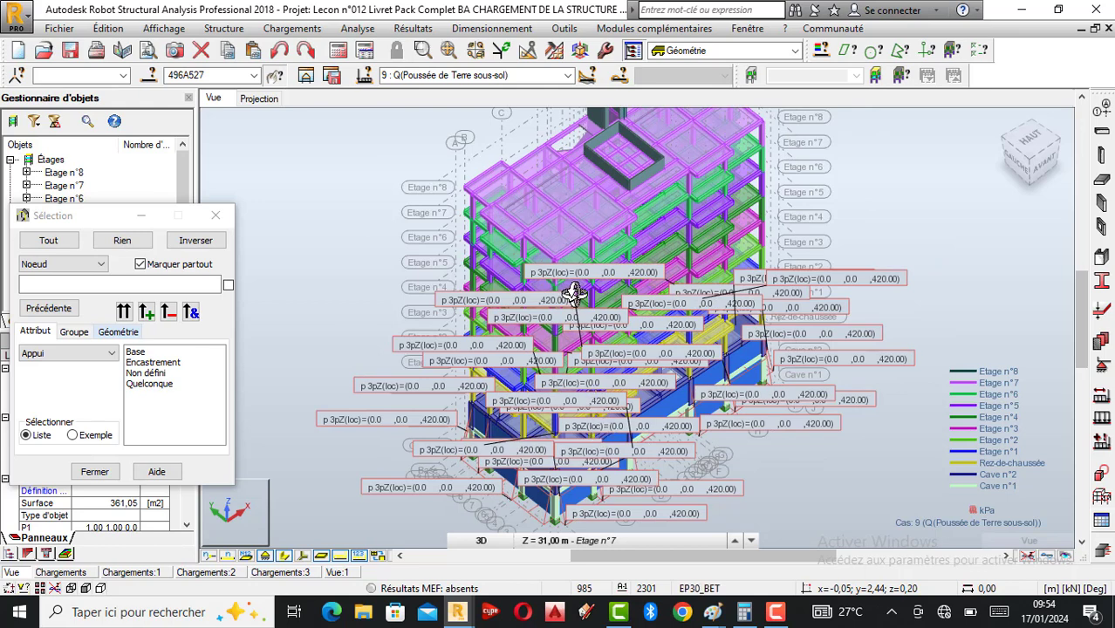
pyautogui.scroll(1, 574, 297)
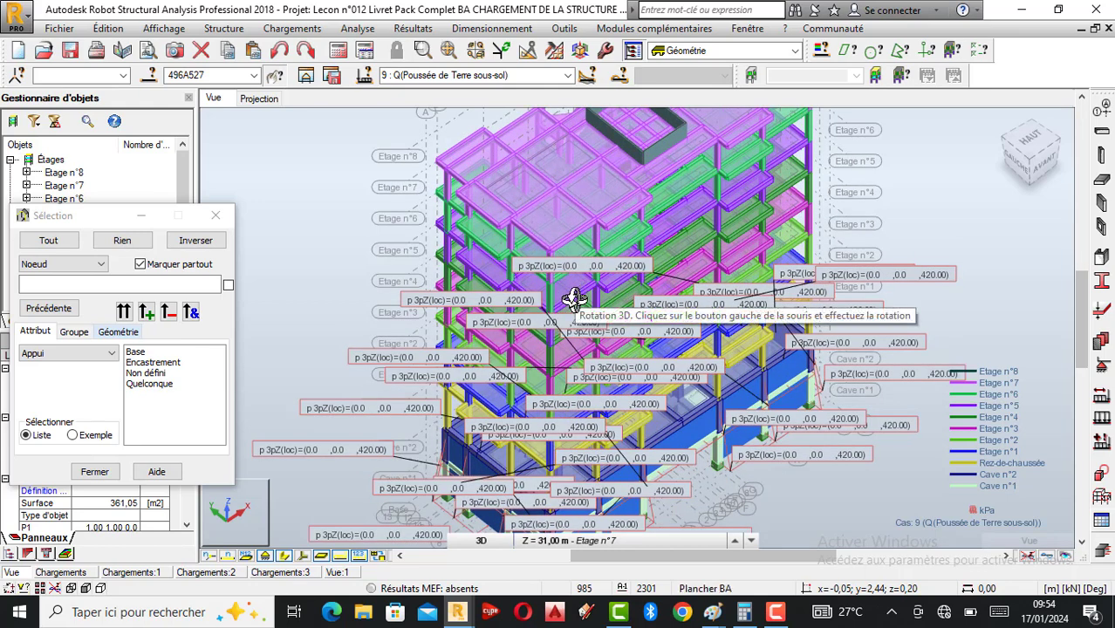
pyautogui.scroll(-1, 574, 298)
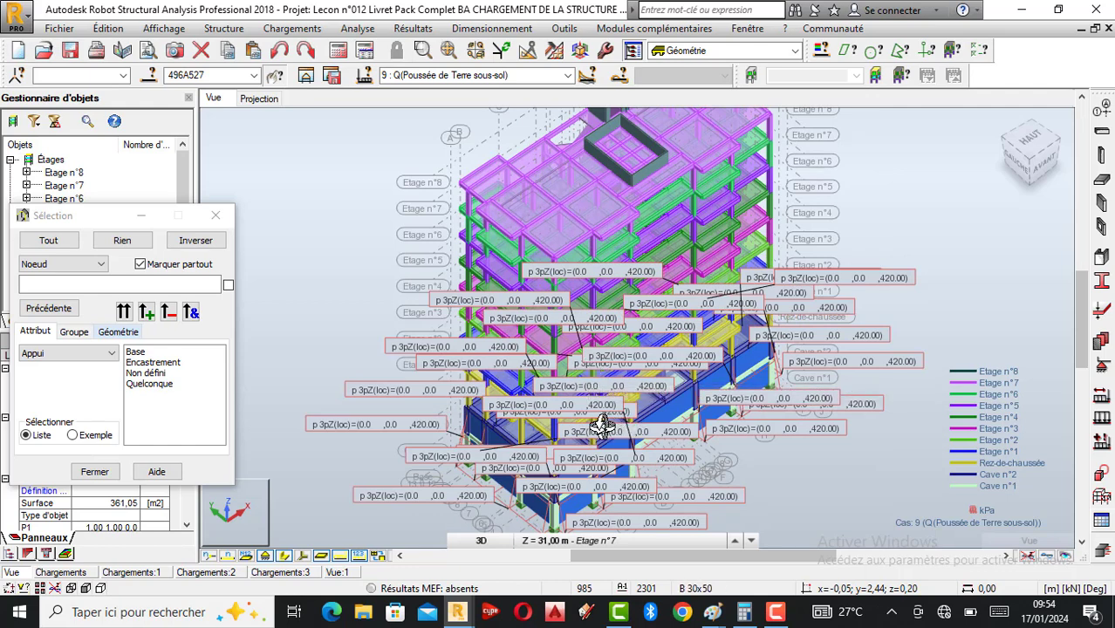
pyautogui.scroll(-3, 600, 425)
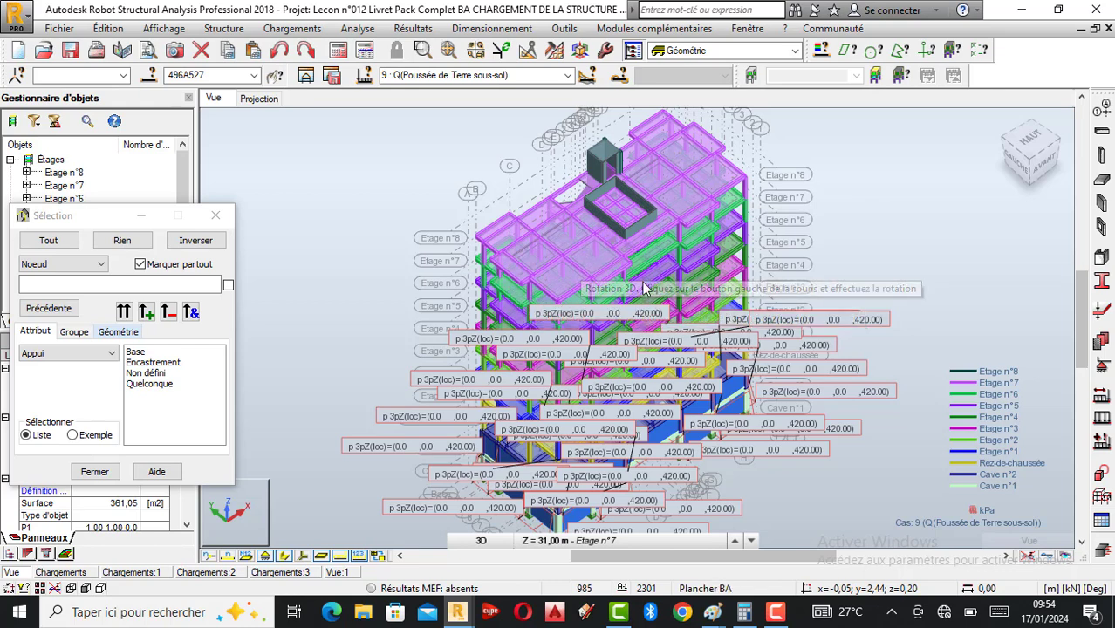
pyautogui.moveTo(609, 336); pyautogui.dragTo(622, 329)
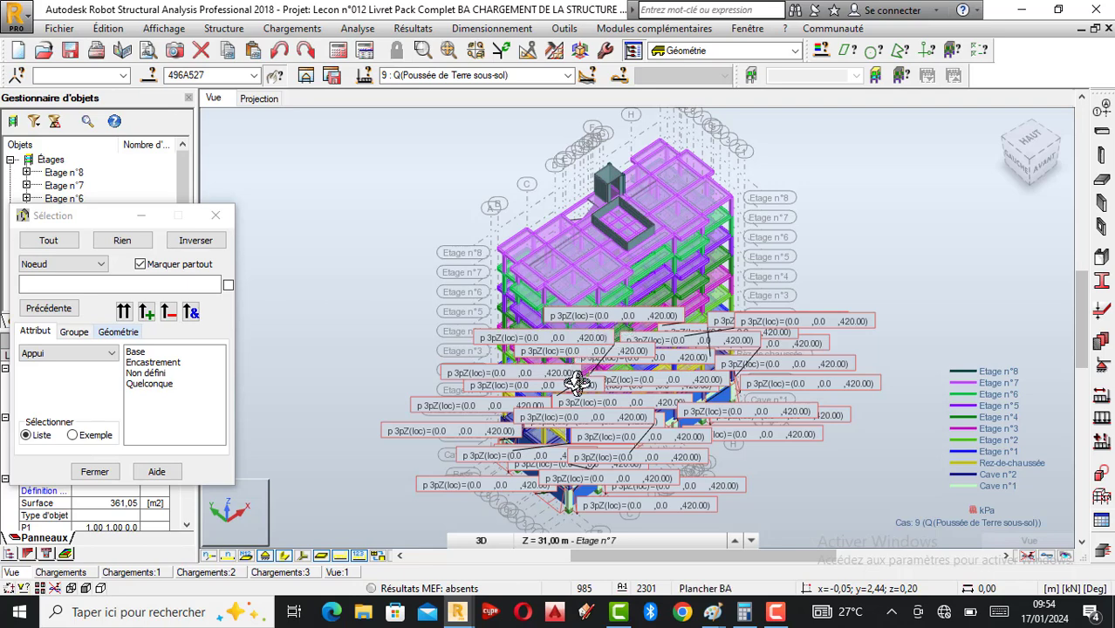
pyautogui.scroll(1, 576, 383)
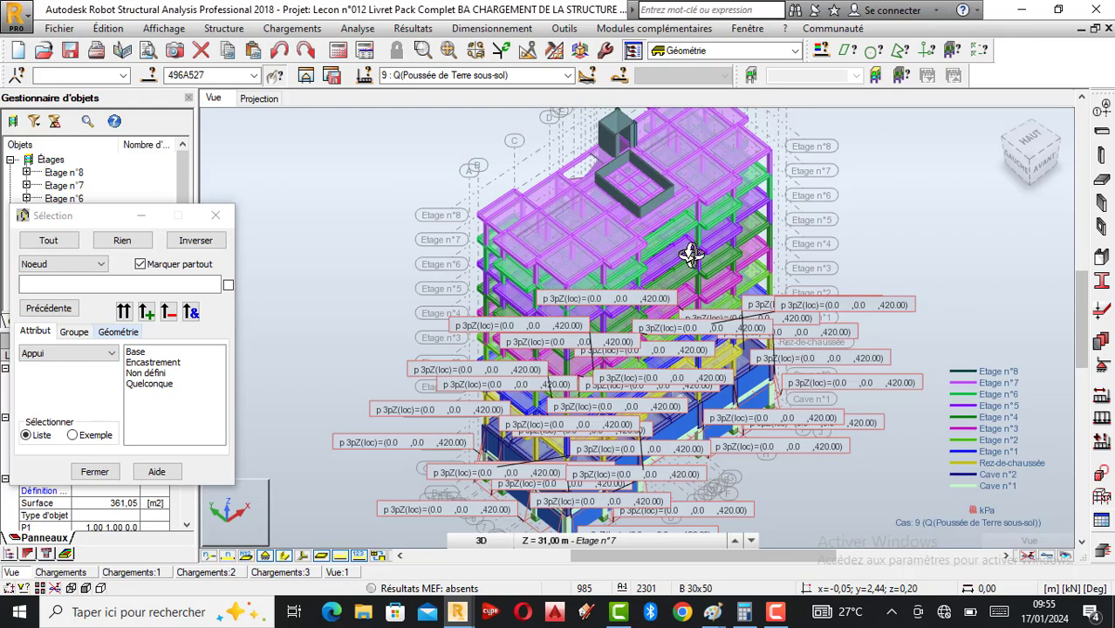
pyautogui.moveTo(584, 299); pyautogui.dragTo(655, 311)
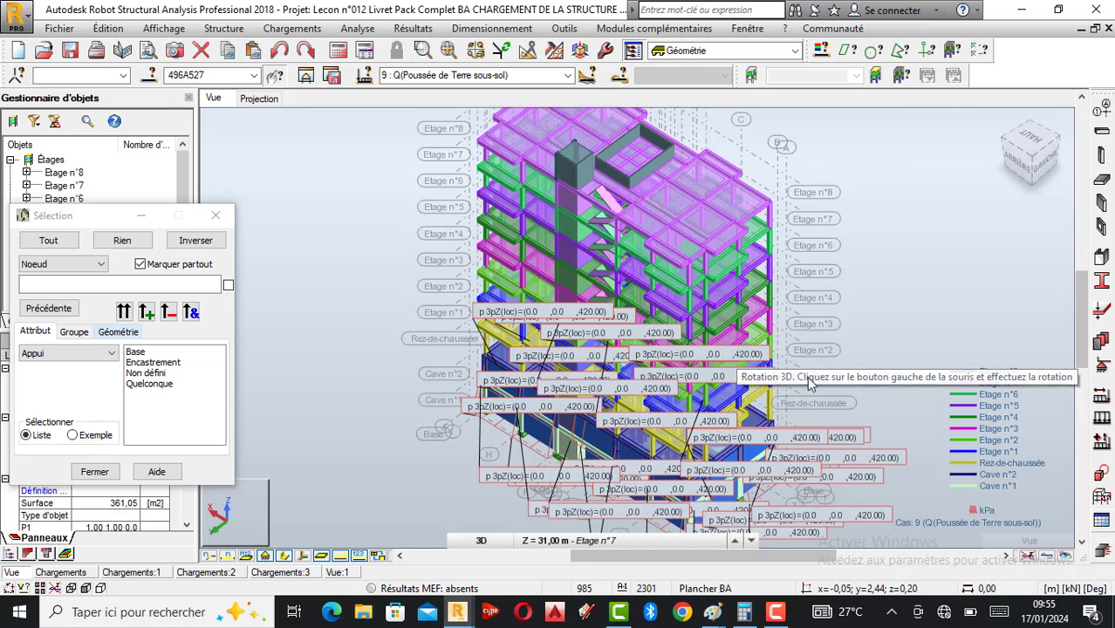
pyautogui.moveTo(638, 261); pyautogui.dragTo(655, 262)
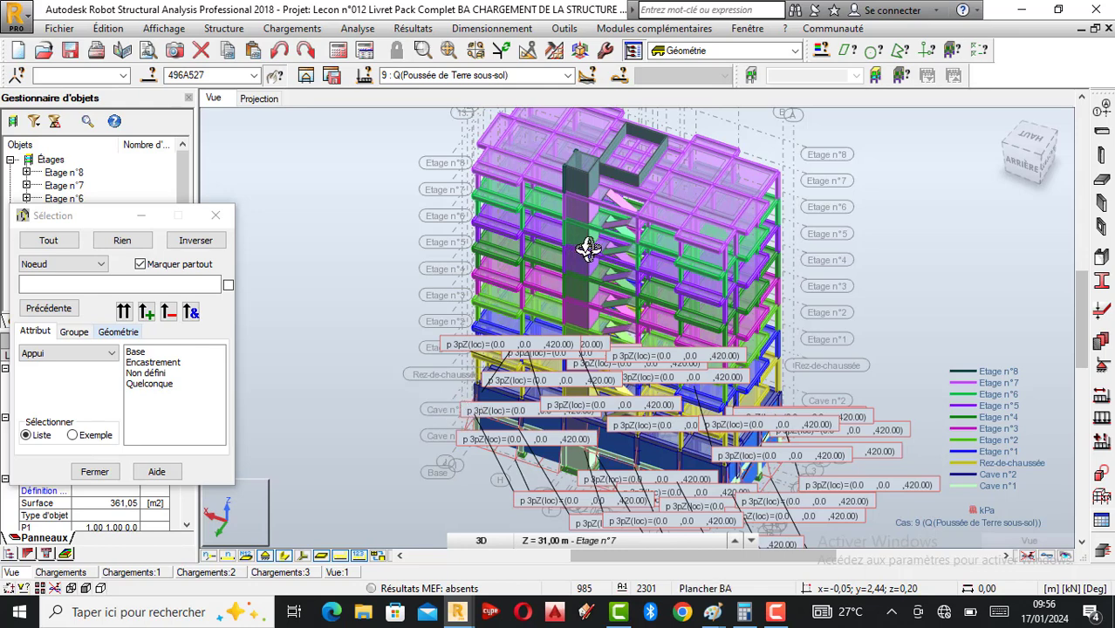
pyautogui.scroll(1, 592, 327)
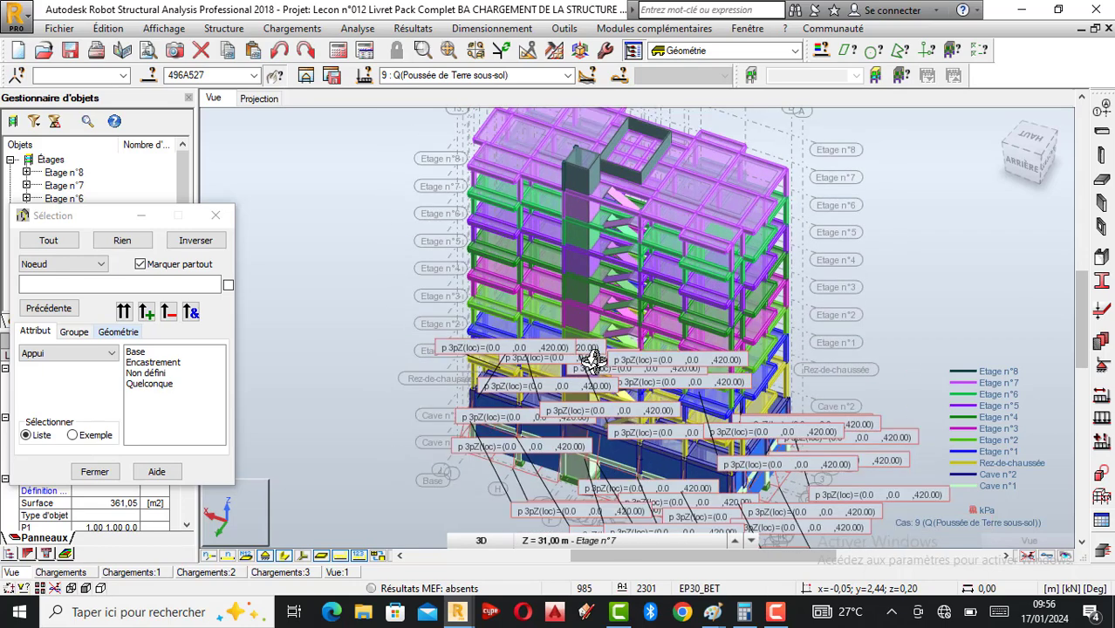
pyautogui.scroll(1, 614, 310)
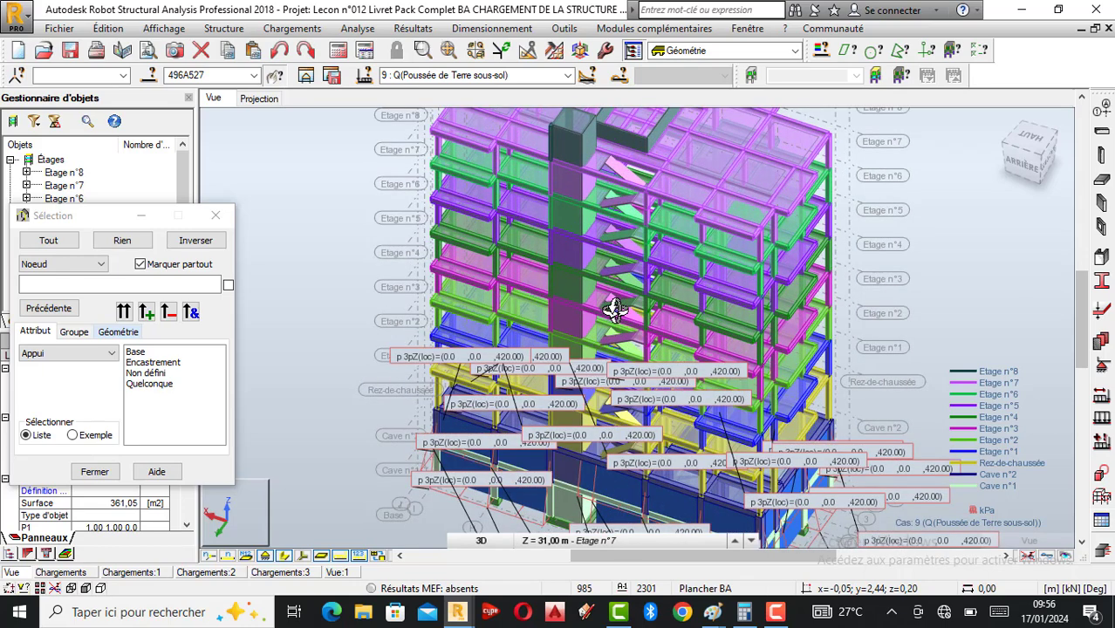
pyautogui.scroll(-1, 614, 311)
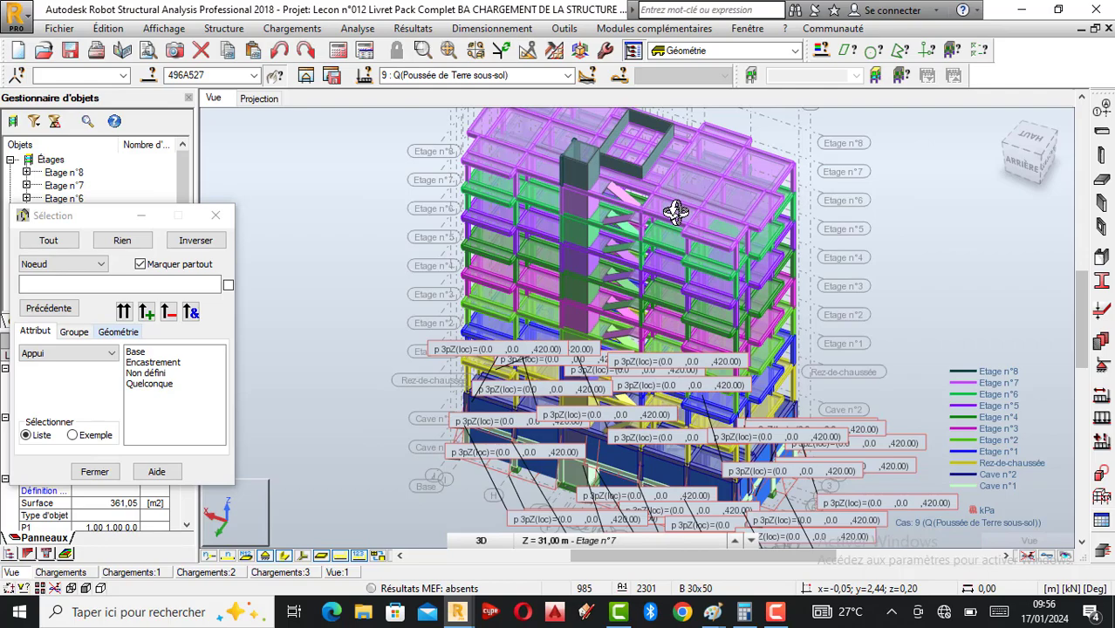
pyautogui.moveTo(781, 325); pyautogui.dragTo(674, 329)
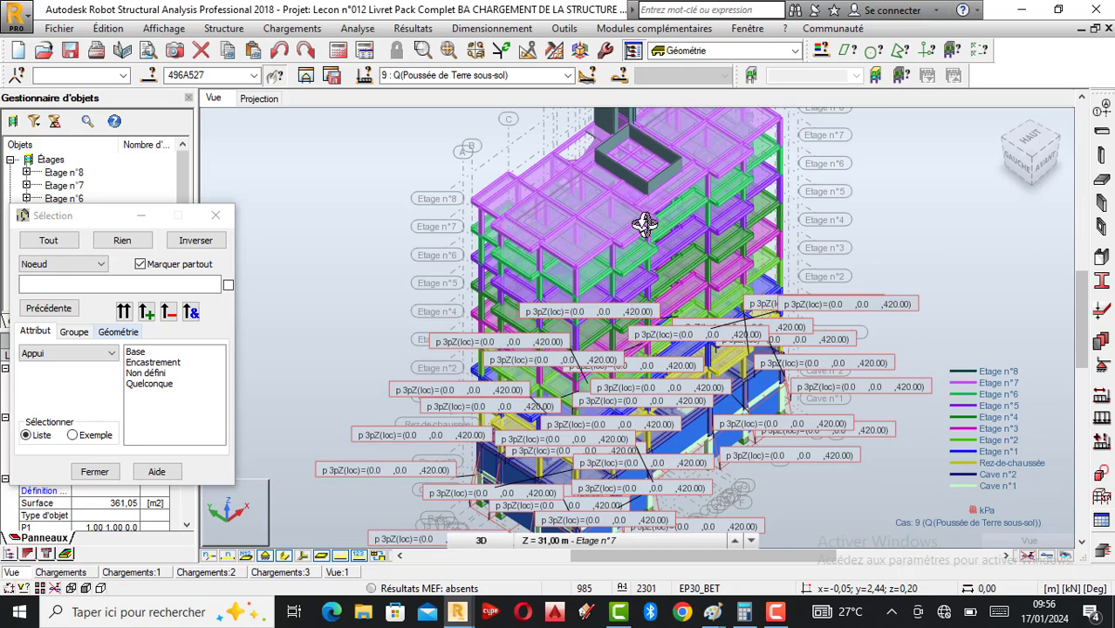
pyautogui.scroll(-2, 543, 340)
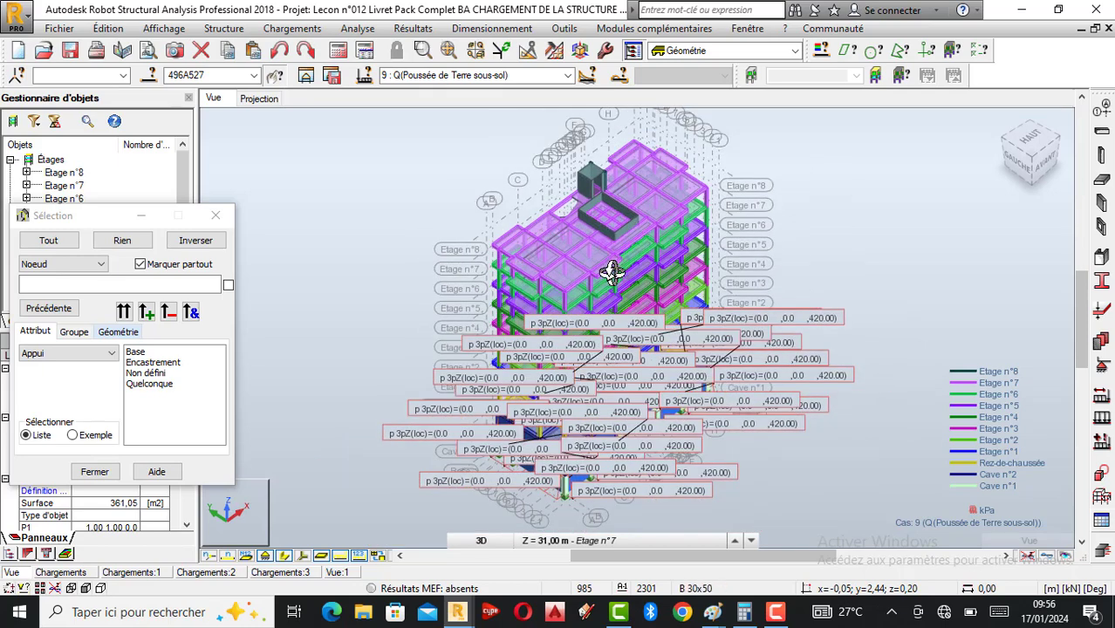
pyautogui.scroll(1, 611, 273)
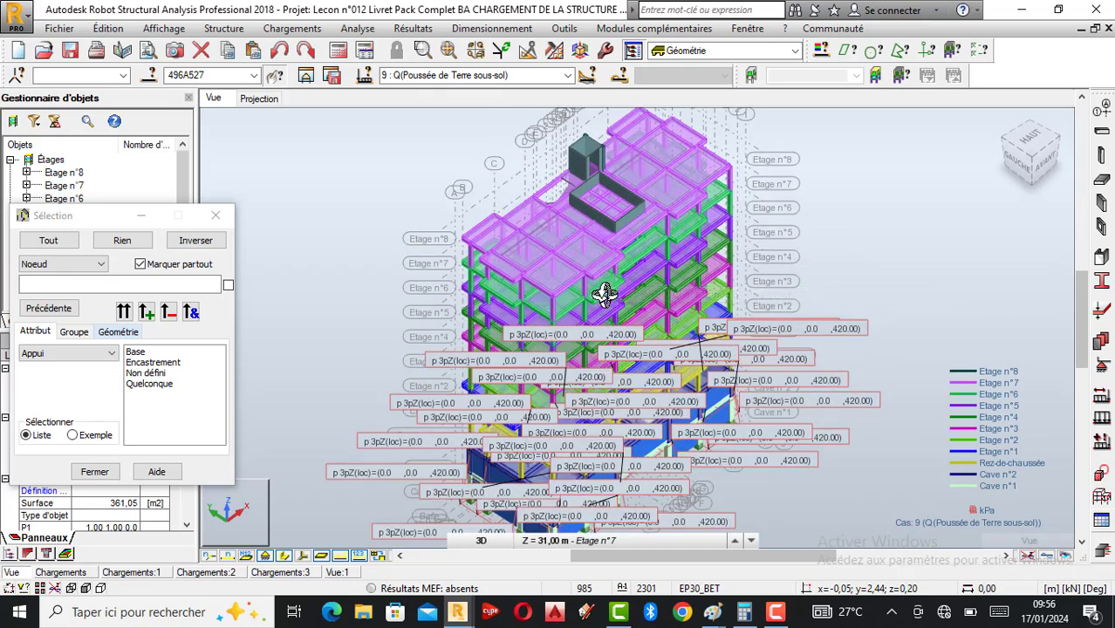
pyautogui.moveTo(605, 292); pyautogui.dragTo(593, 294)
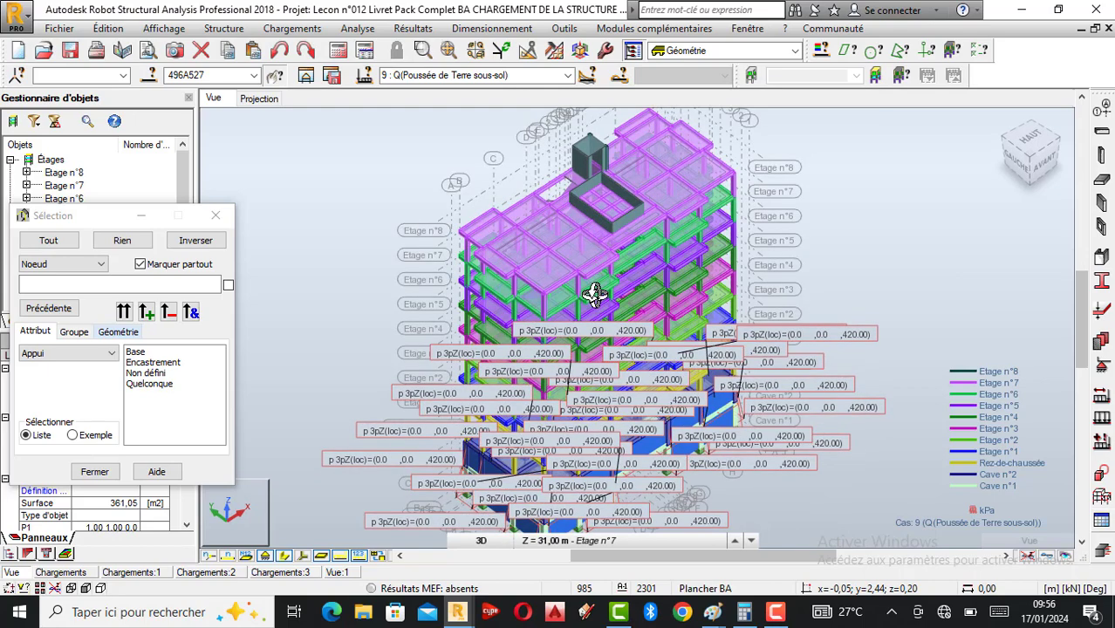
pyautogui.moveTo(598, 232); pyautogui.dragTo(581, 255)
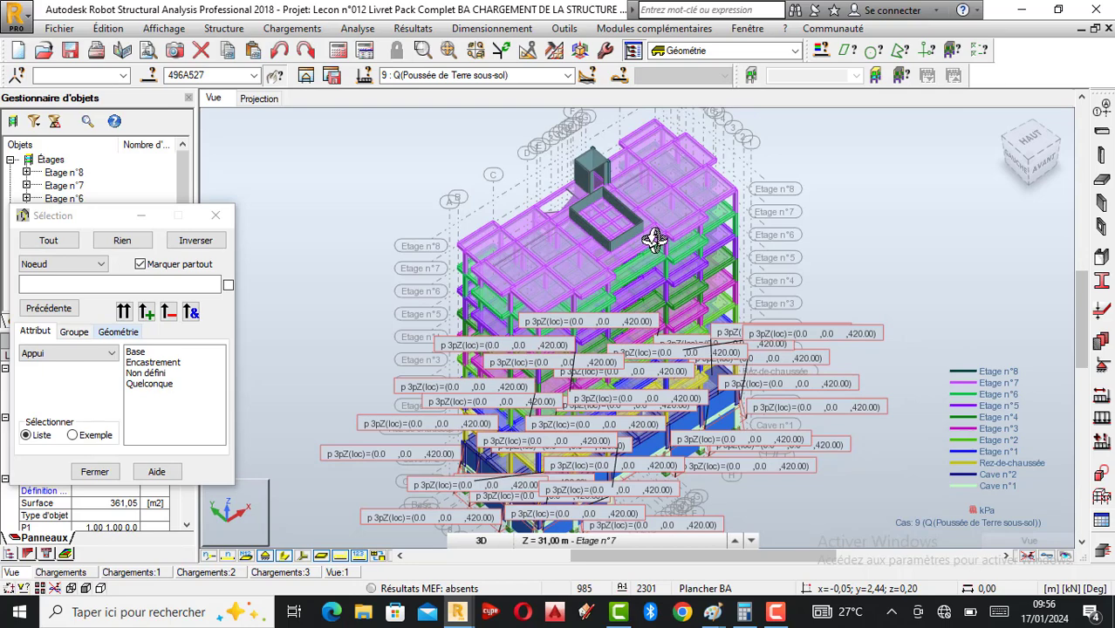
pyautogui.moveTo(652, 242); pyautogui.dragTo(566, 316)
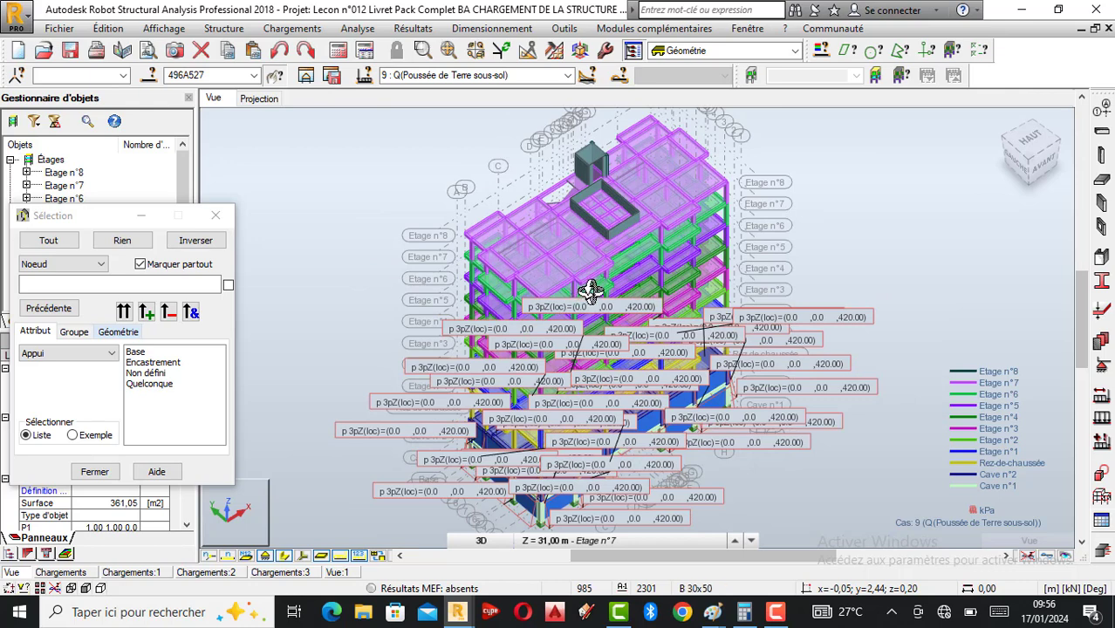
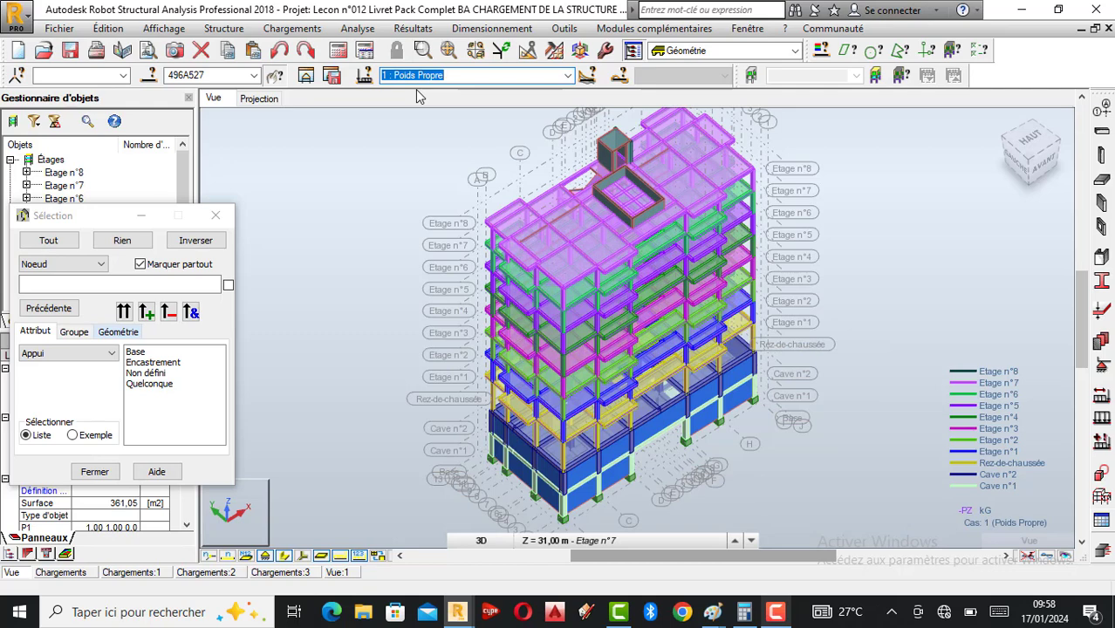
# Inspect the rear side, stairs and lift shaft of the building in 3D under the Poids Propre load case.
pyautogui.rightClick(350, 180)
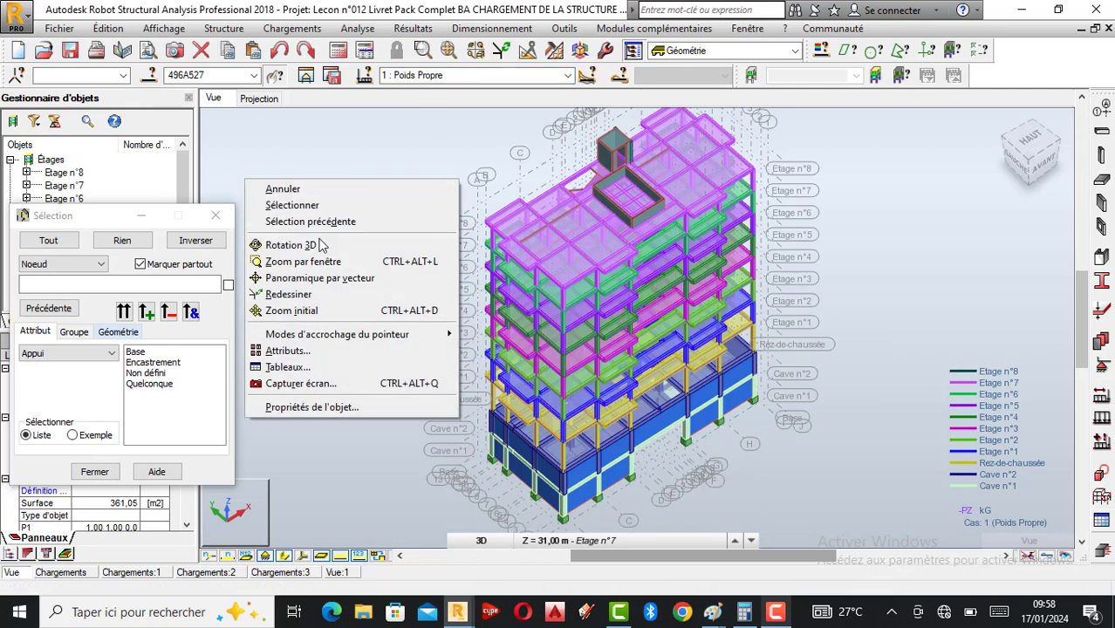
pyautogui.click(292, 246)
pyautogui.moveTo(466, 257); pyautogui.dragTo(645, 284)
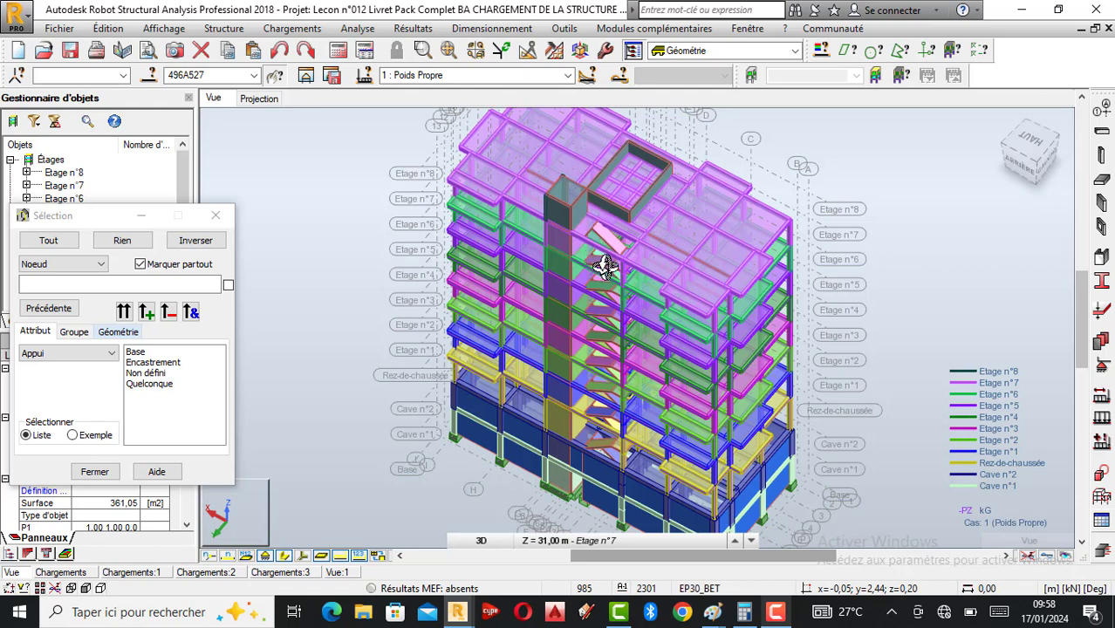
pyautogui.scroll(1, 600, 276)
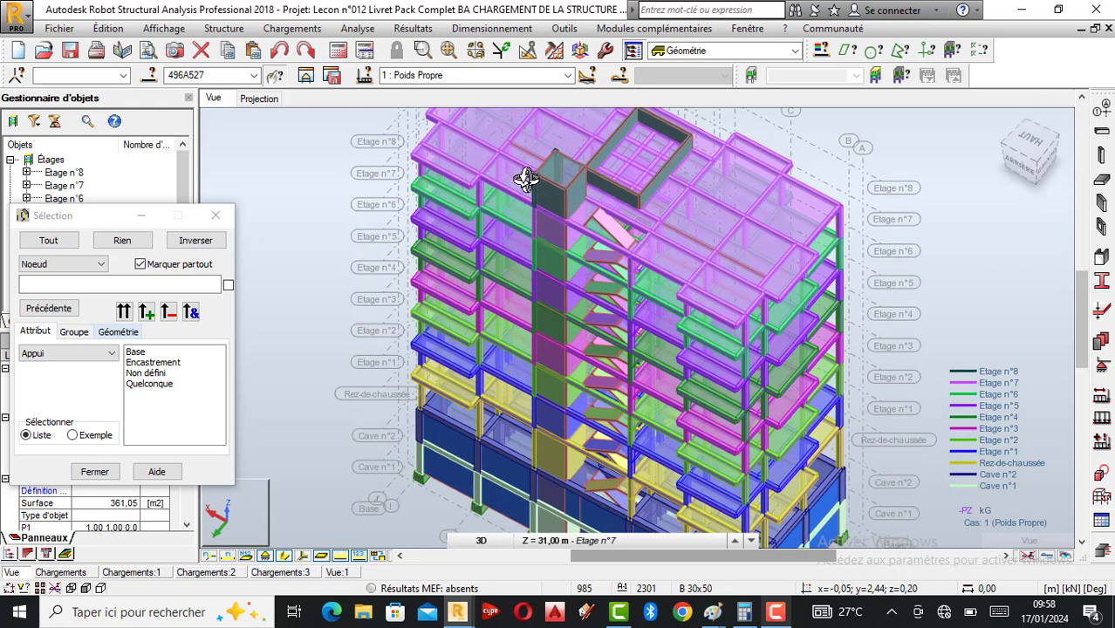
pyautogui.scroll(1, 637, 296)
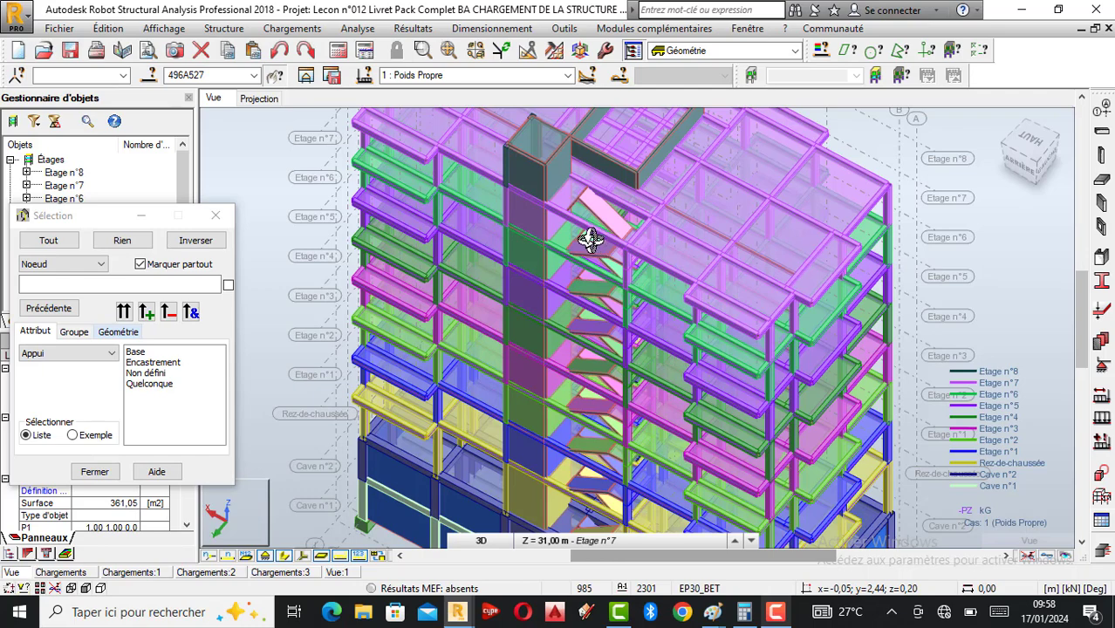
pyautogui.scroll(-4, 590, 240)
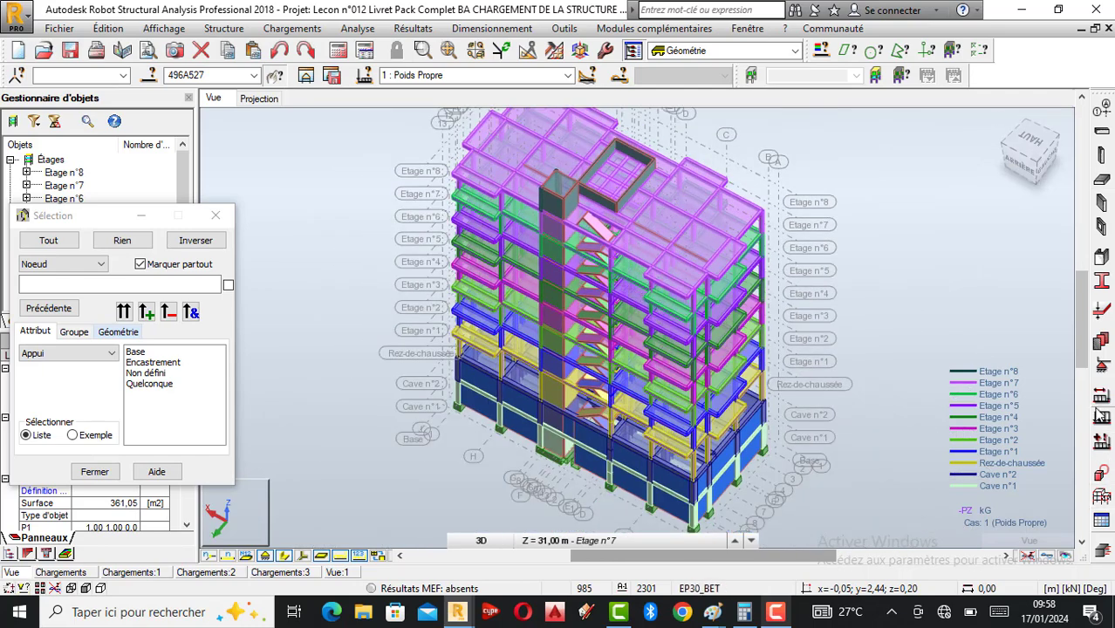
# Review the weight and mass load types in the load definition dialog, and close it without applying a load.
pyautogui.click(1103, 419)
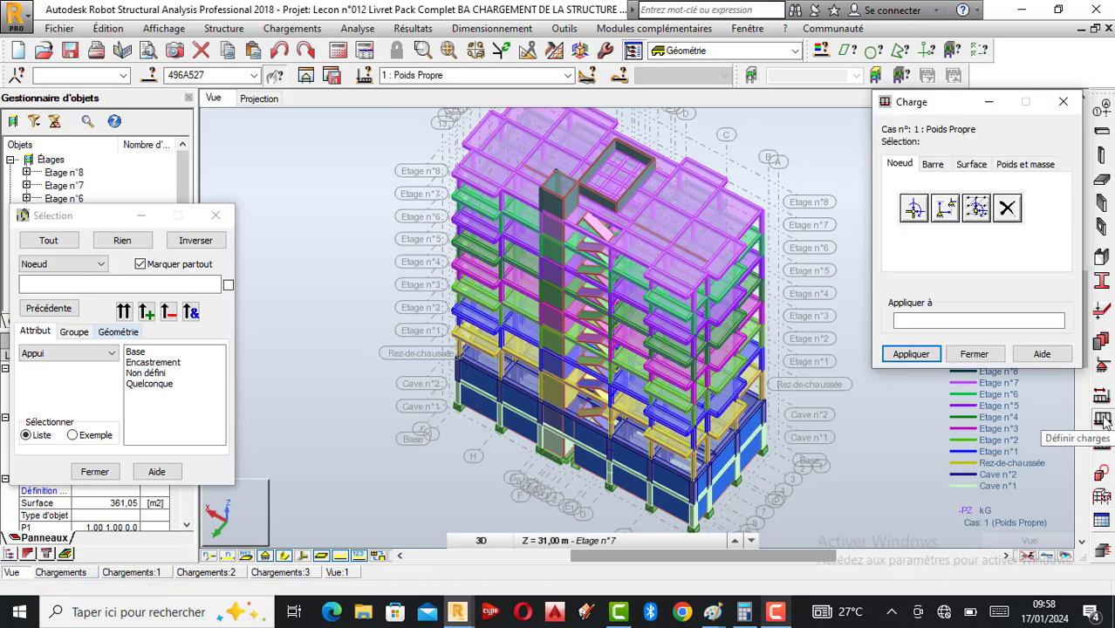
pyautogui.click(1028, 166)
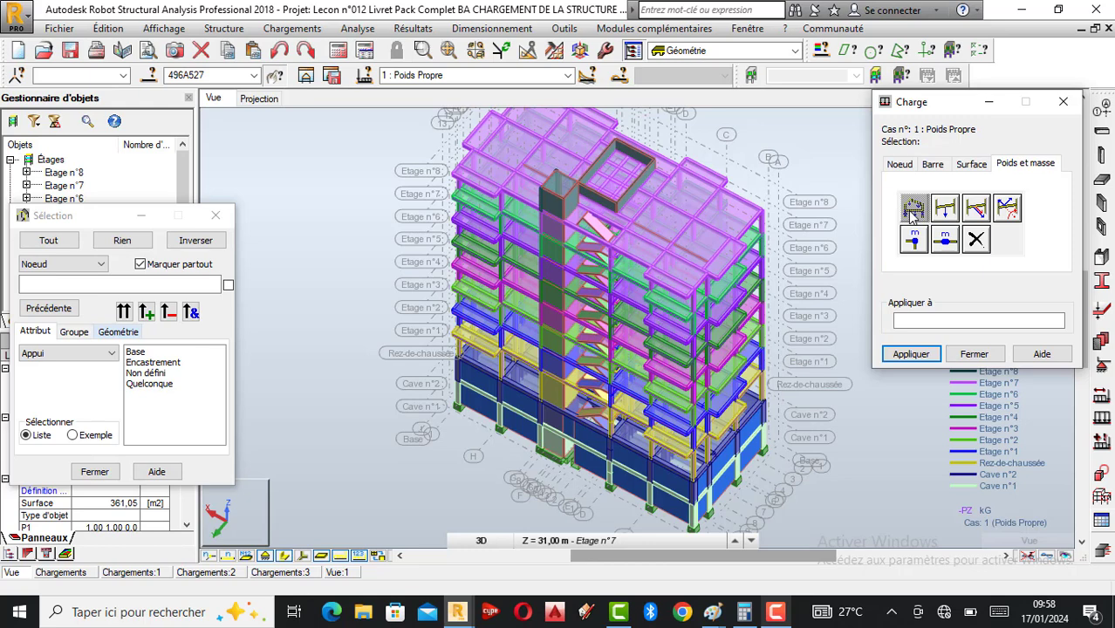
pyautogui.click(1064, 101)
# Display the permanent load cases 2 : G(Revetement), 3 : G(Cloisonnement) and 4 : G(Toiture Terresse) one by one on the building model.
pyautogui.click(567, 75)
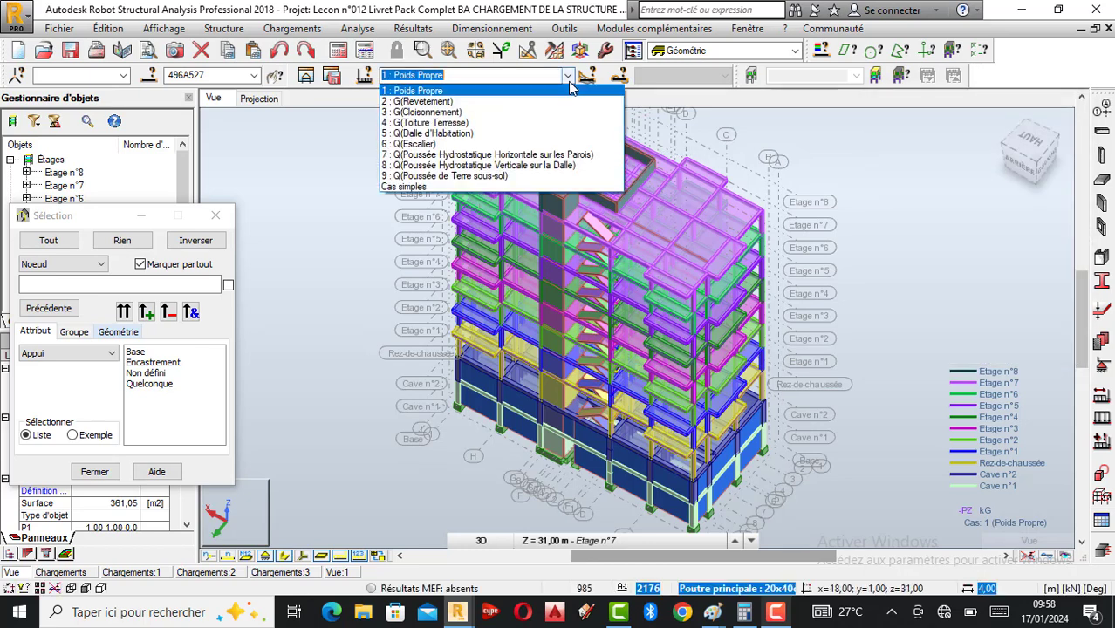
pyautogui.click(428, 98)
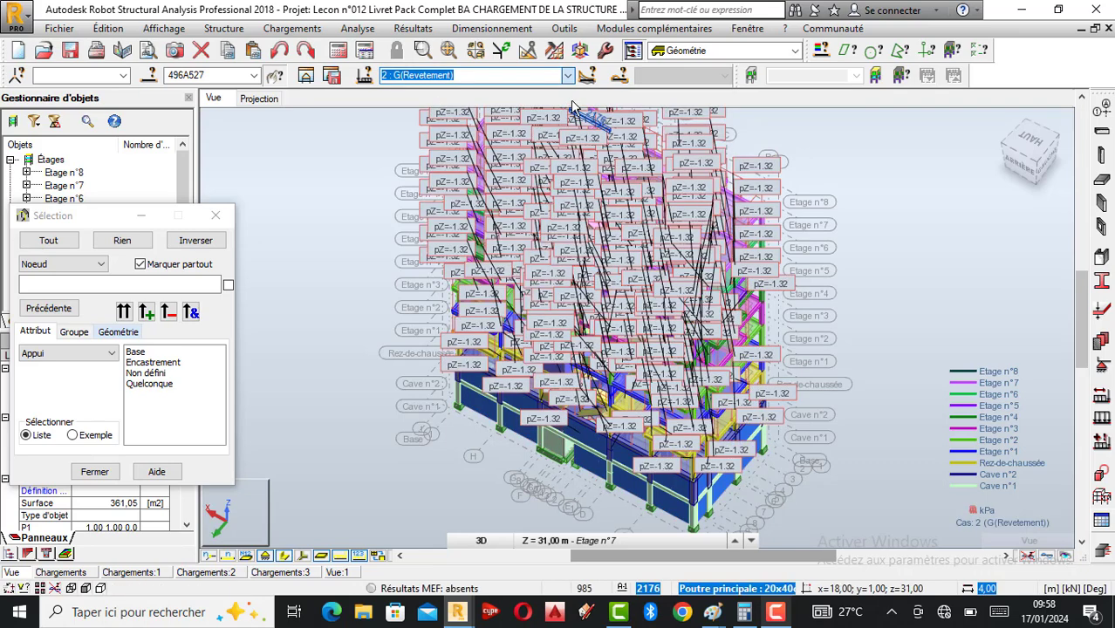
pyautogui.click(570, 76)
pyautogui.click(432, 111)
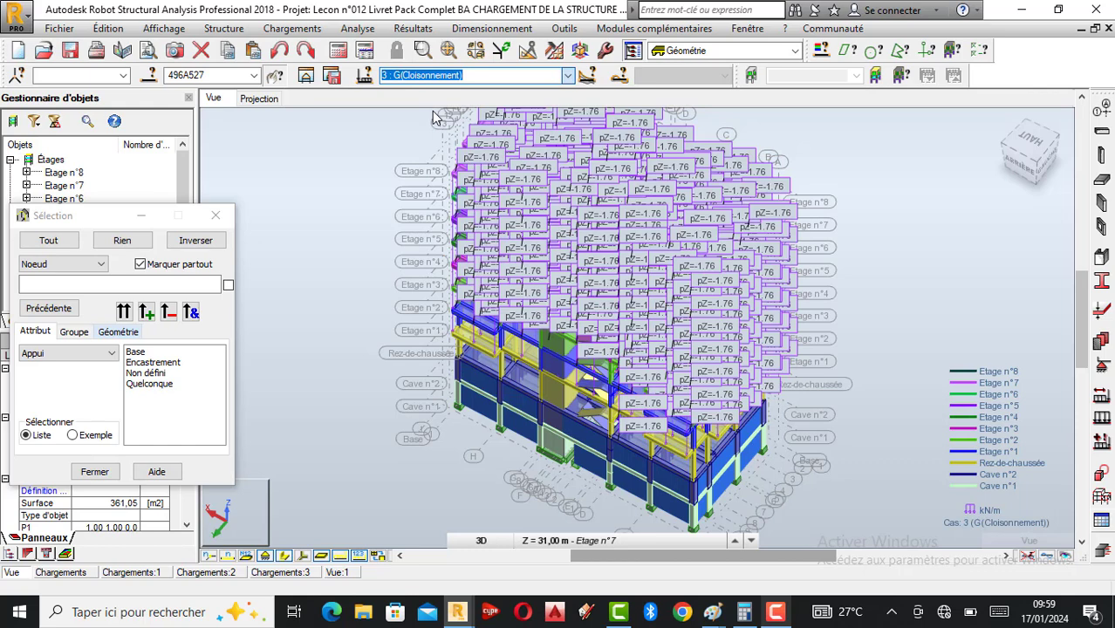
pyautogui.click(568, 76)
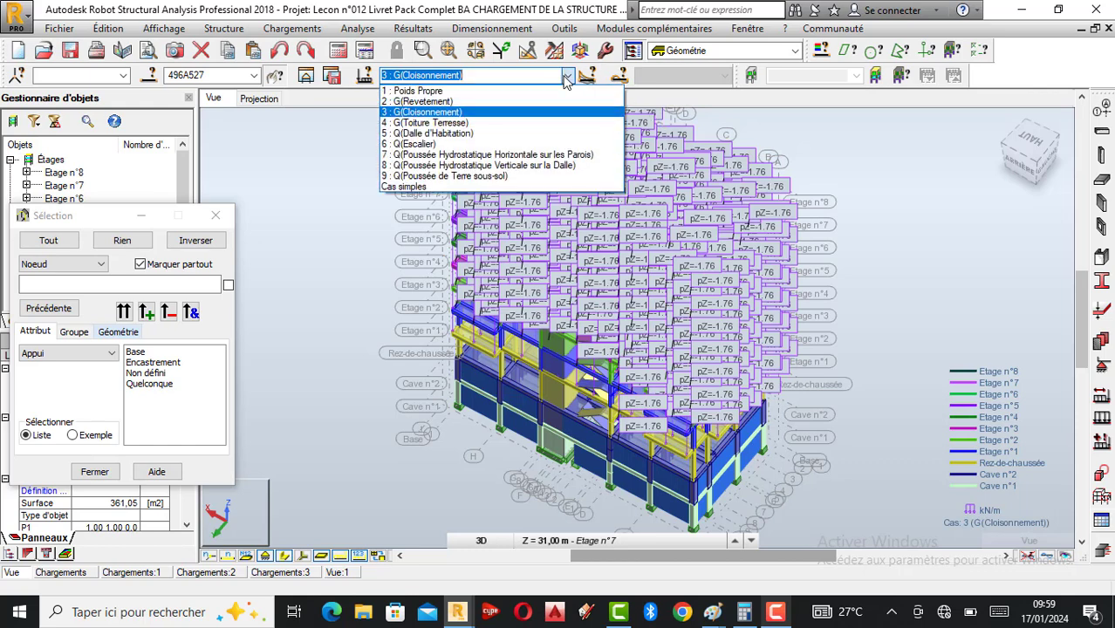
pyautogui.click(430, 123)
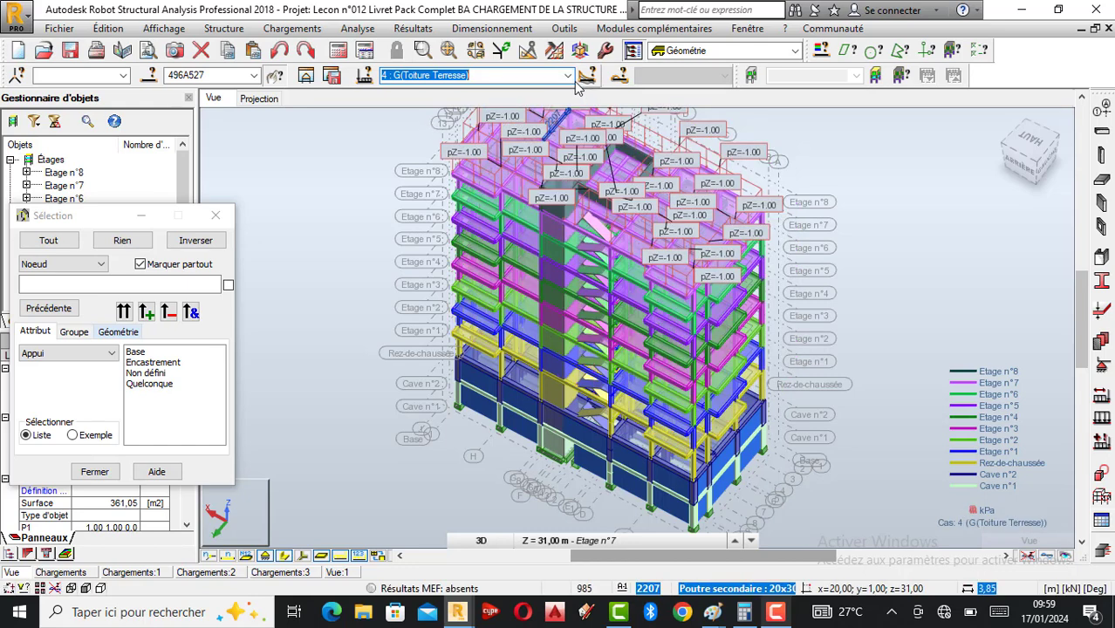
# Display the live load cases 5 : Q(Dalle d'Habitation) and 6 : Q(Escalier) in turn on the building model.
pyautogui.click(568, 75)
pyautogui.click(442, 134)
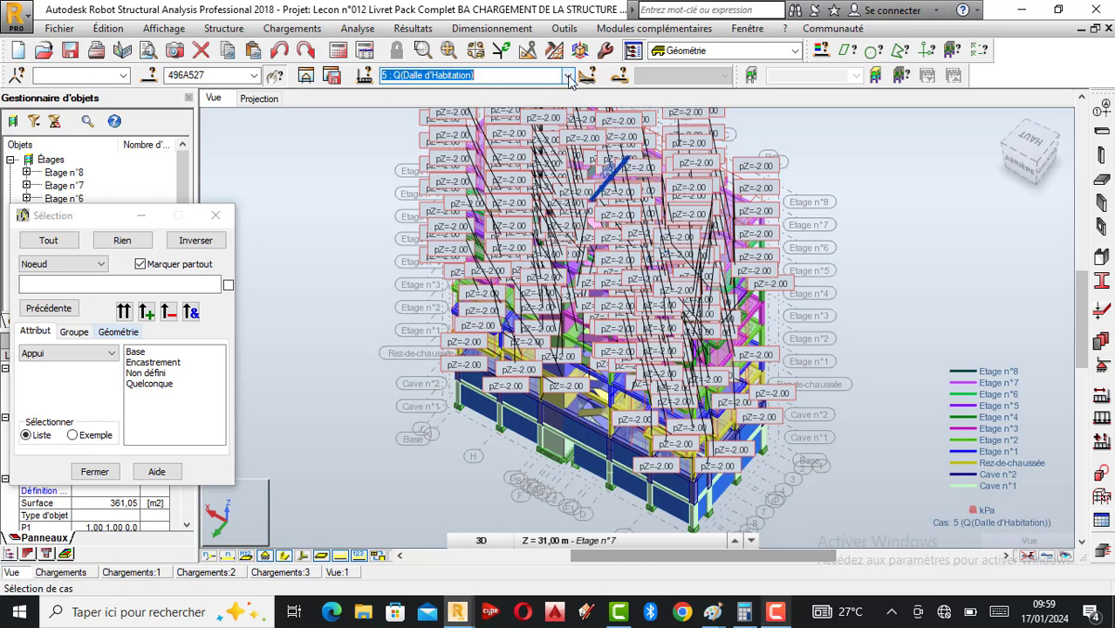
pyautogui.click(394, 75)
pyautogui.click(415, 144)
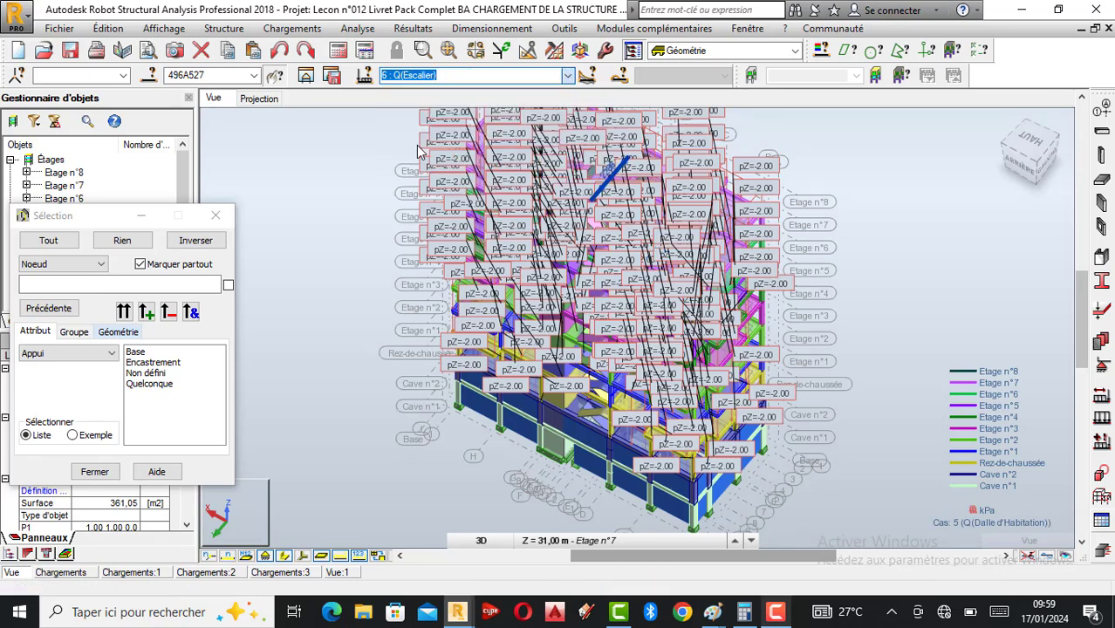
# Display the hydrostatic pressure load cases in turn: case 7, horizontal on the walls, and case 8, vertical on the slab.
pyautogui.click(568, 76)
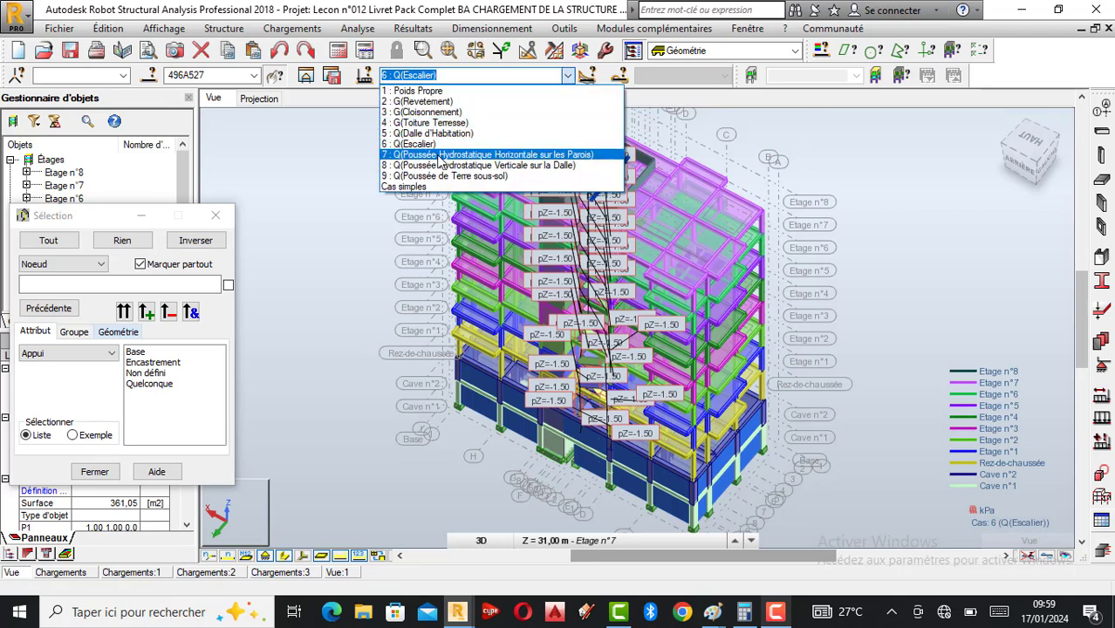
pyautogui.click(439, 155)
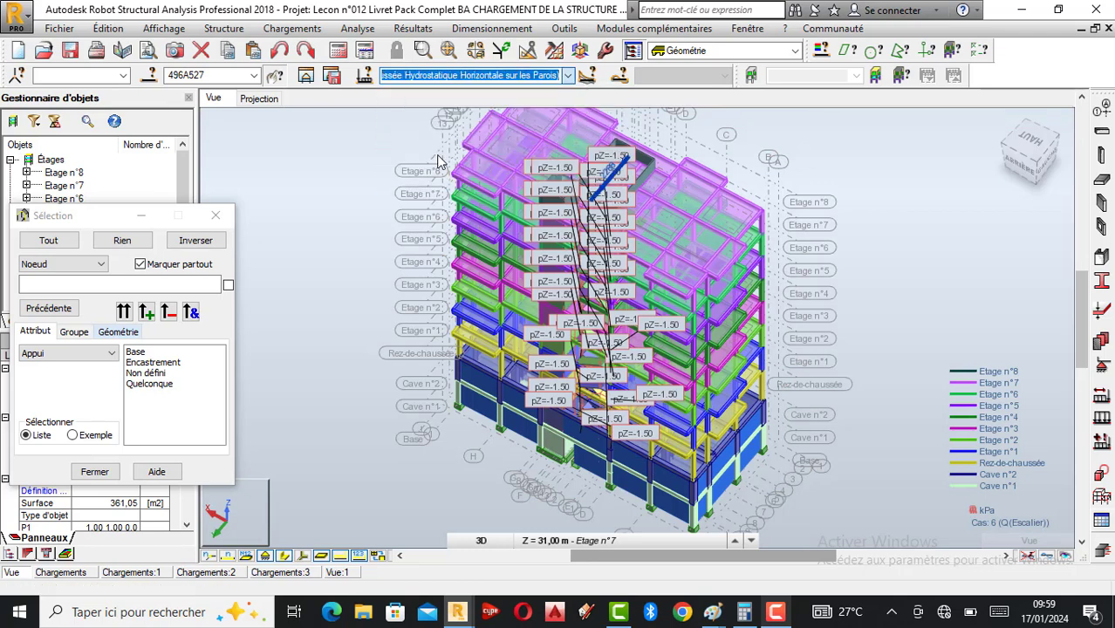
pyautogui.click(568, 76)
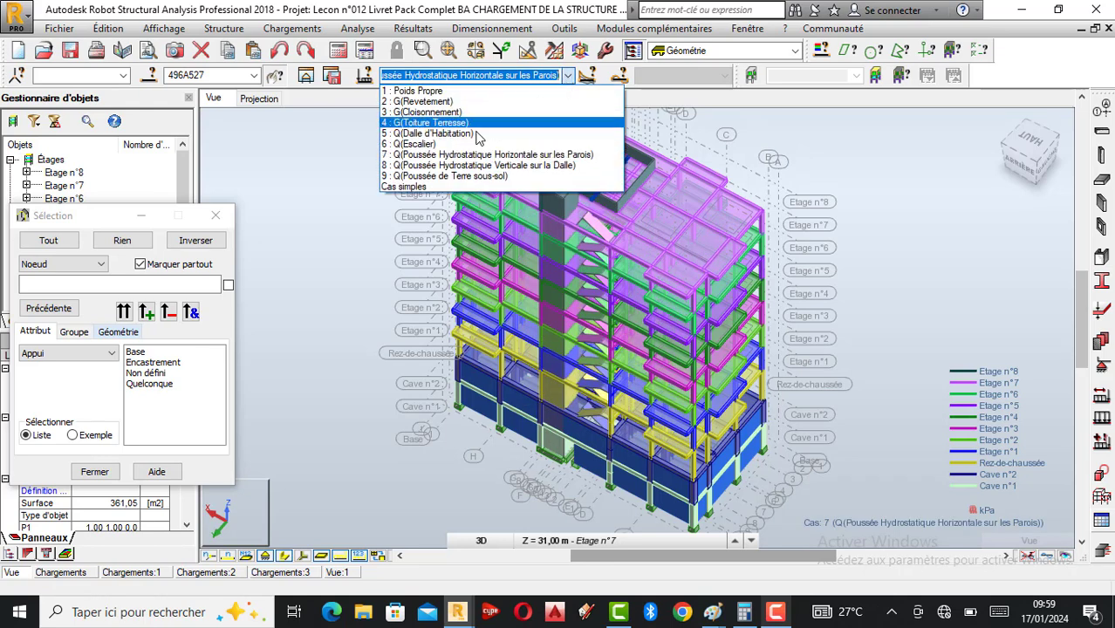
pyautogui.click(449, 165)
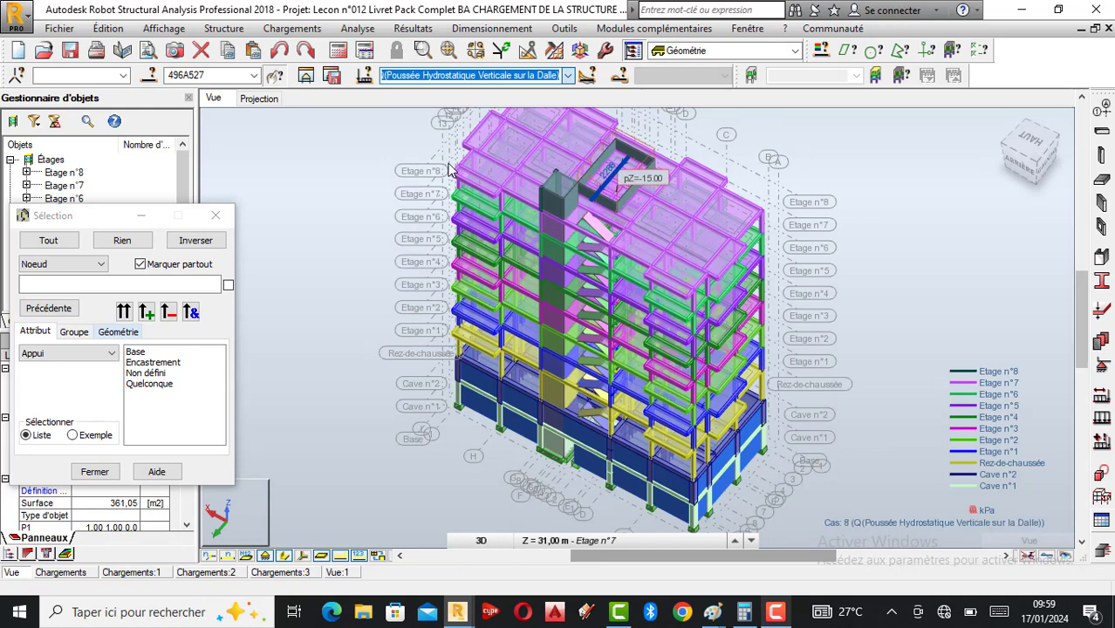
# Display load case 9 : Q(Poussée de Terre sous-sol) and examine the earth pressure loads on the basement walls.
pyautogui.click(568, 75)
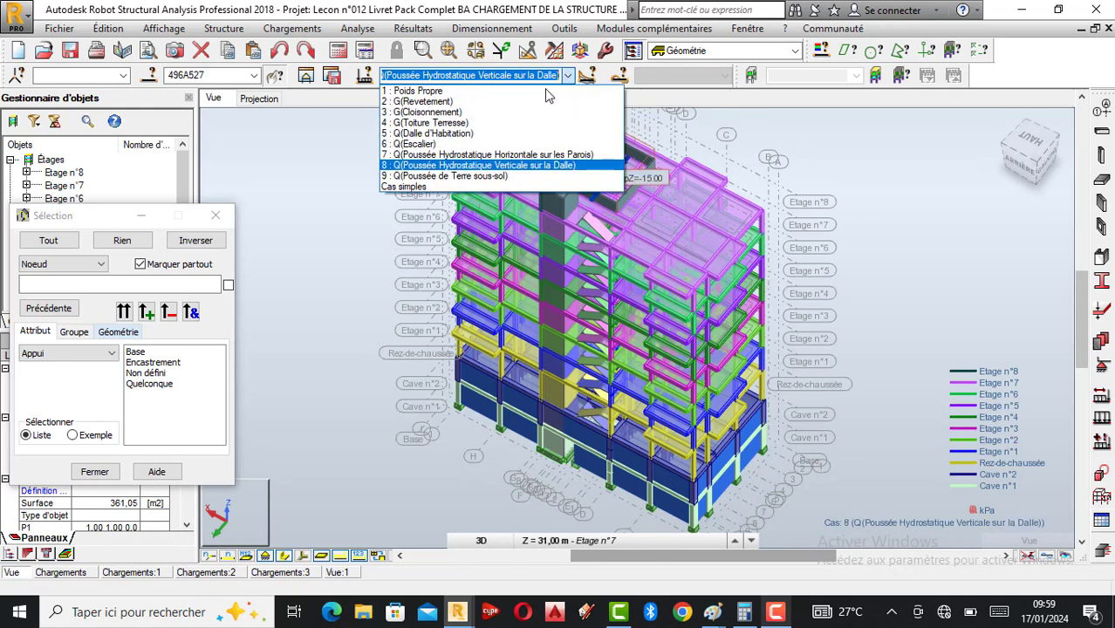
pyautogui.click(433, 177)
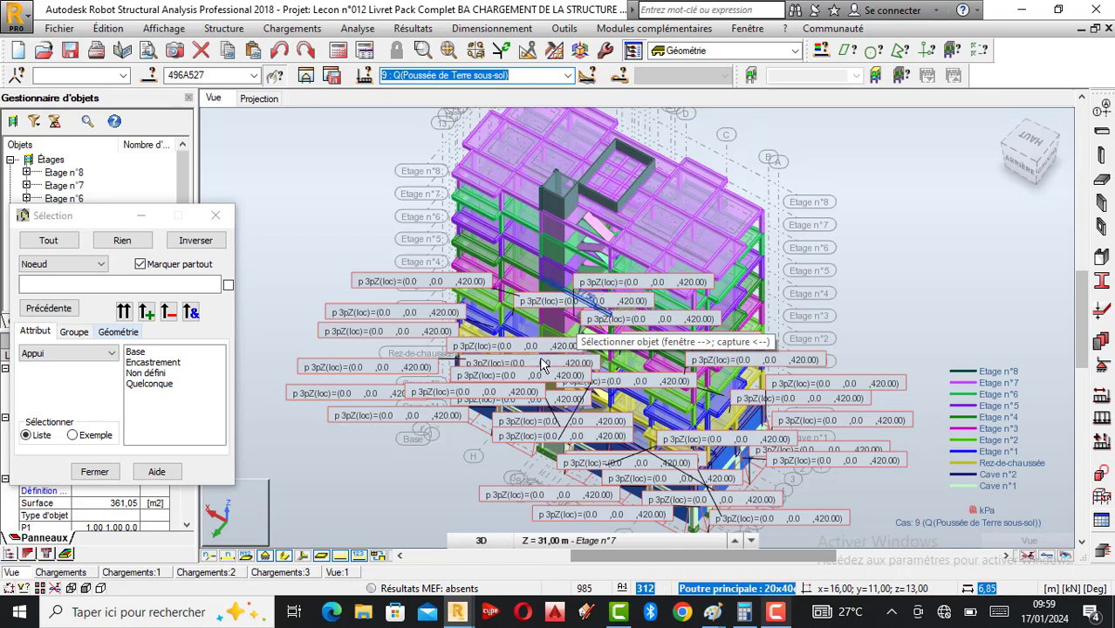
pyautogui.scroll(1, 521, 376)
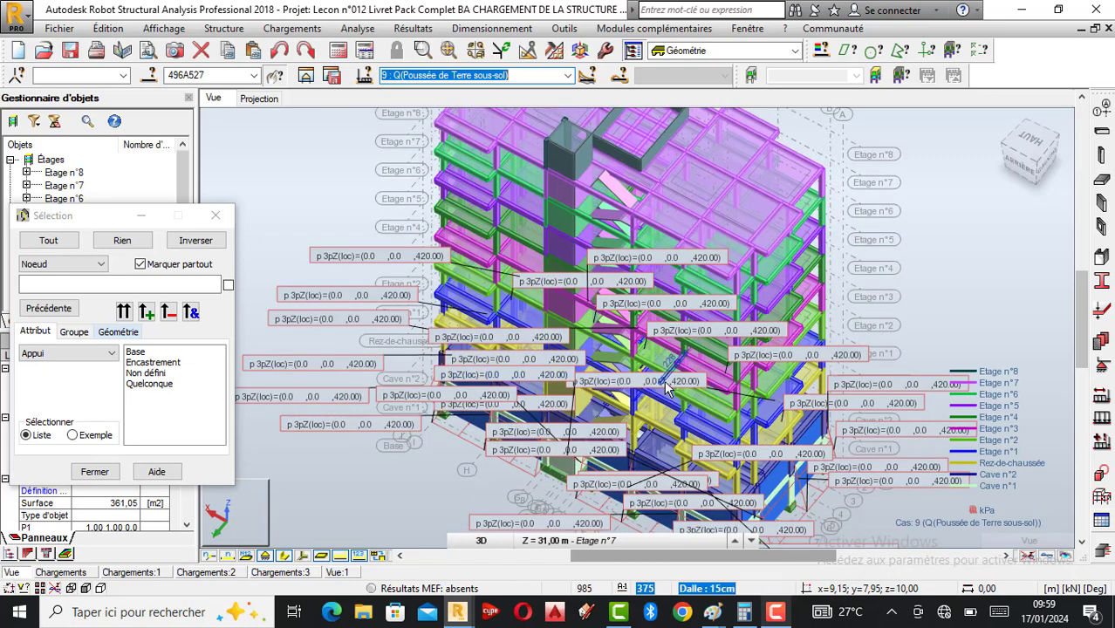
pyautogui.scroll(-1, 667, 379)
pyautogui.scroll(1, 609, 327)
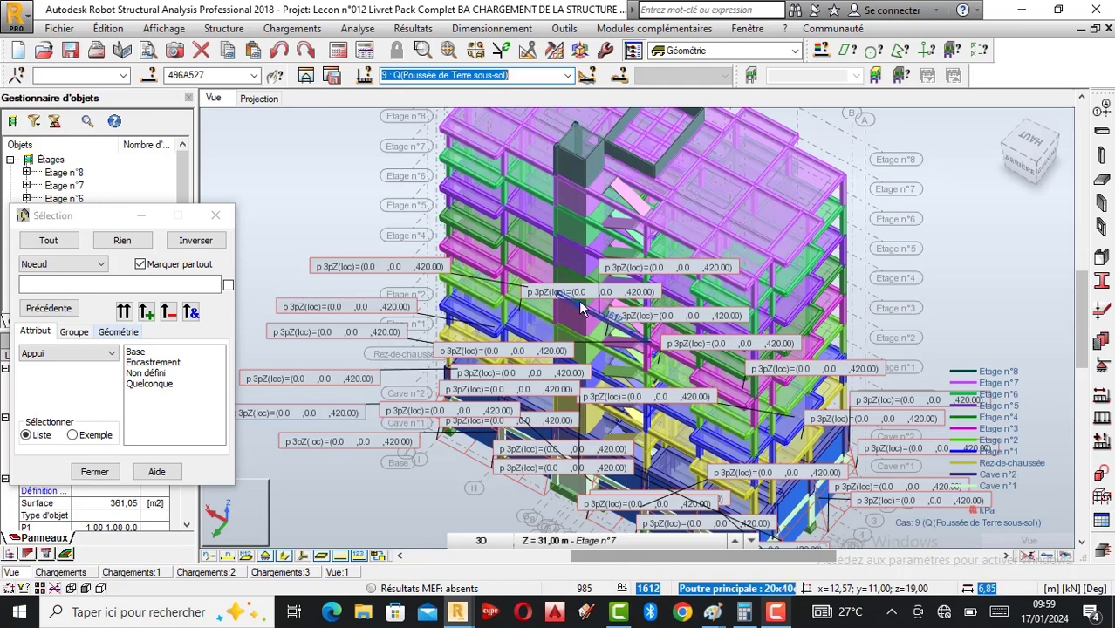
pyautogui.scroll(-1, 609, 326)
# Verify the structure for errors and warnings, and close the verification report and the selection dialog.
pyautogui.click(232, 30)
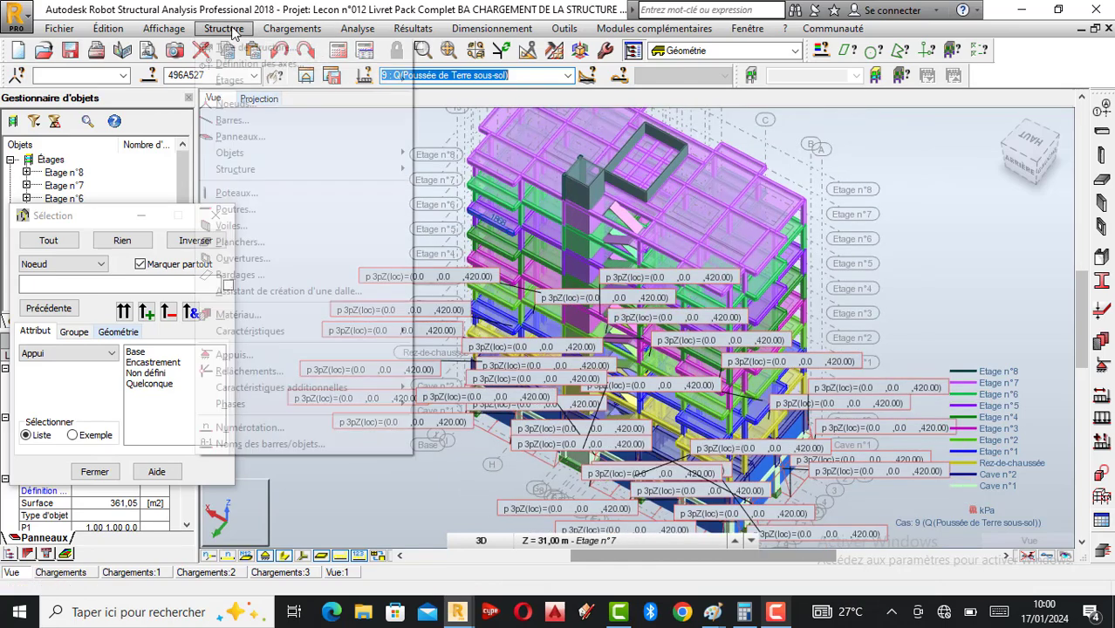
pyautogui.click(229, 29)
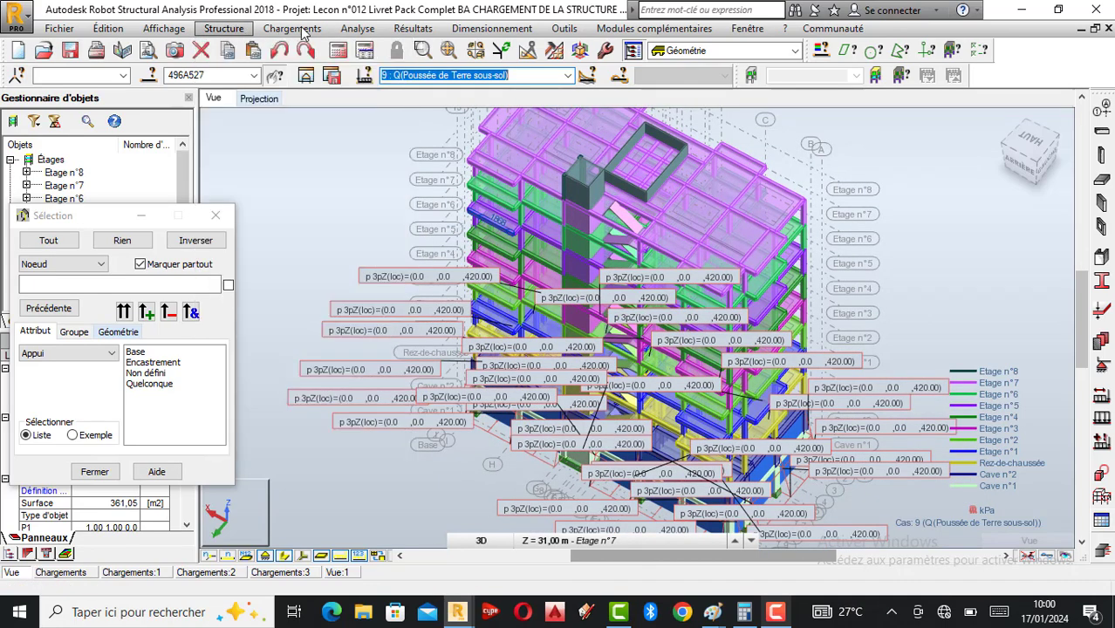
pyautogui.click(292, 29)
pyautogui.moveTo(353, 31)
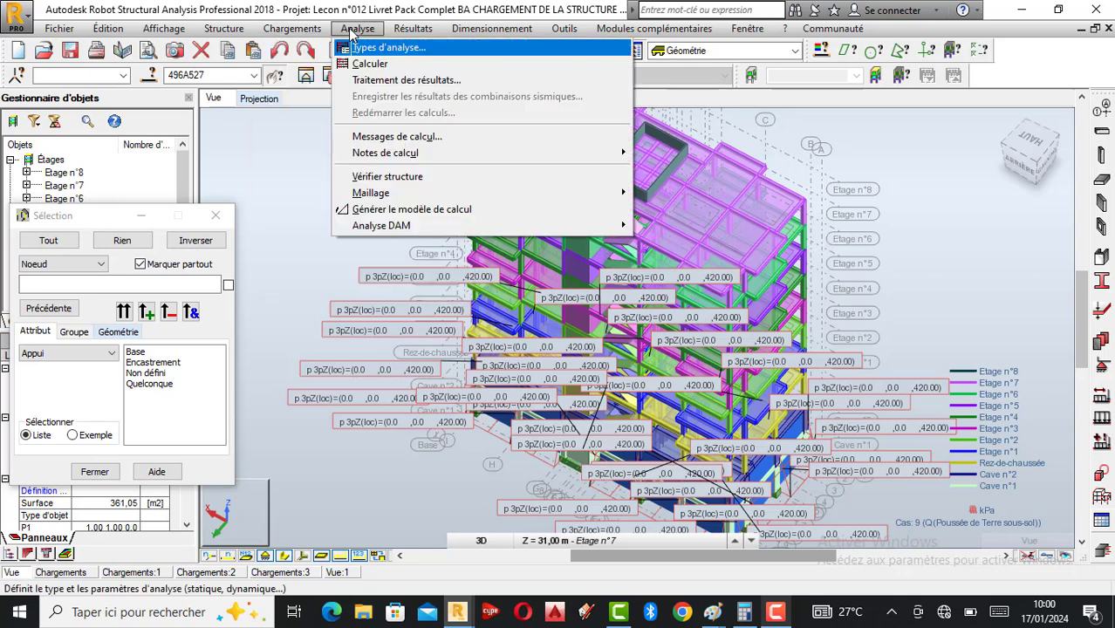
pyautogui.click(388, 177)
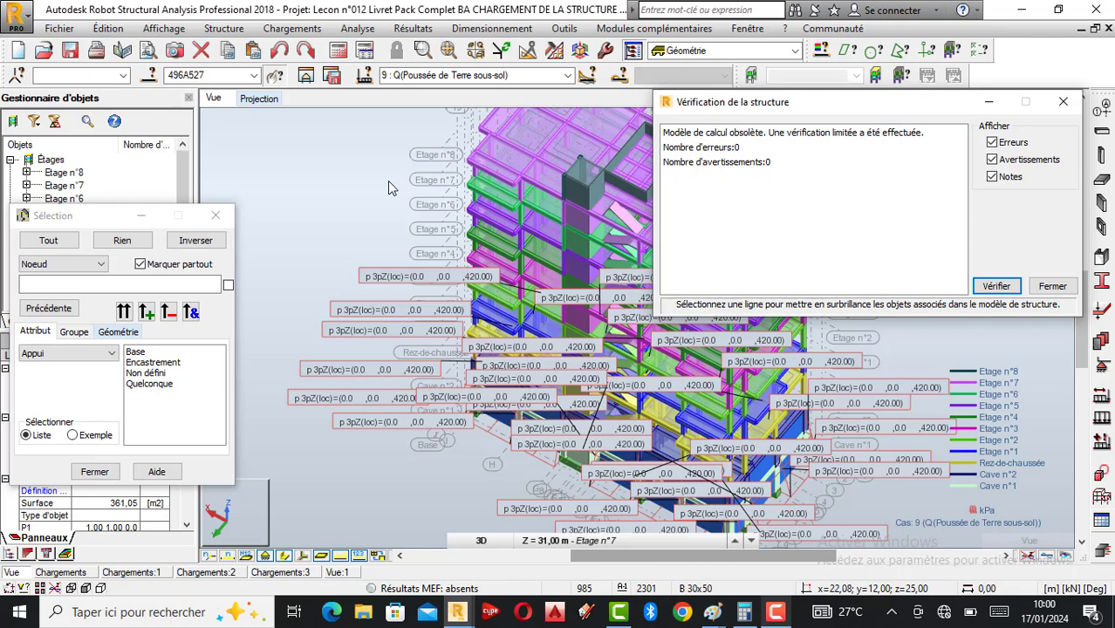
pyautogui.click(1063, 106)
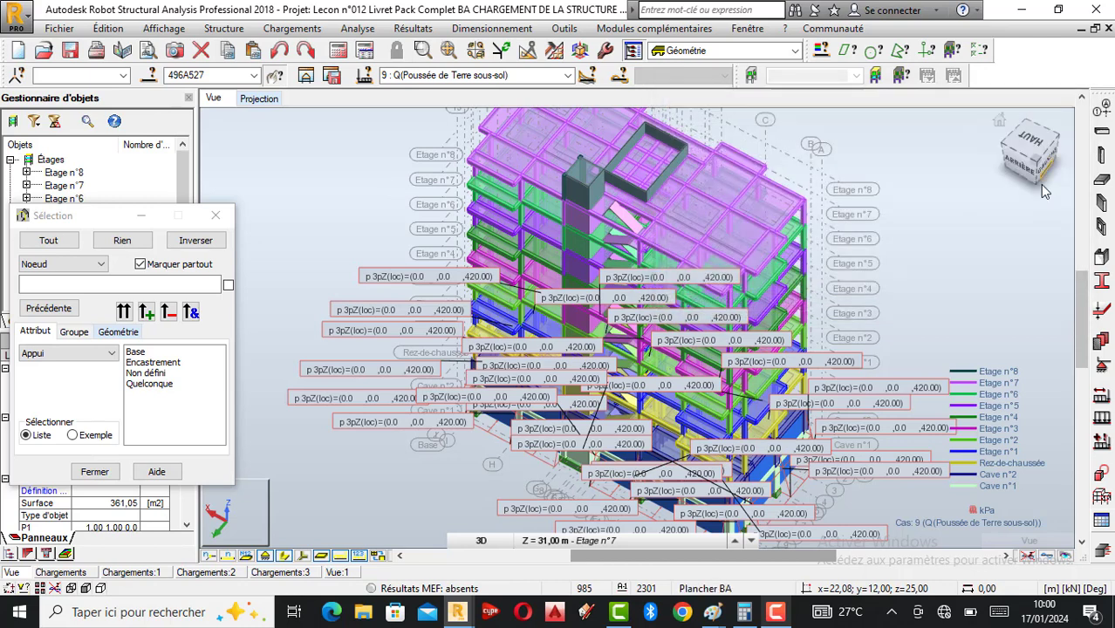
pyautogui.click(216, 216)
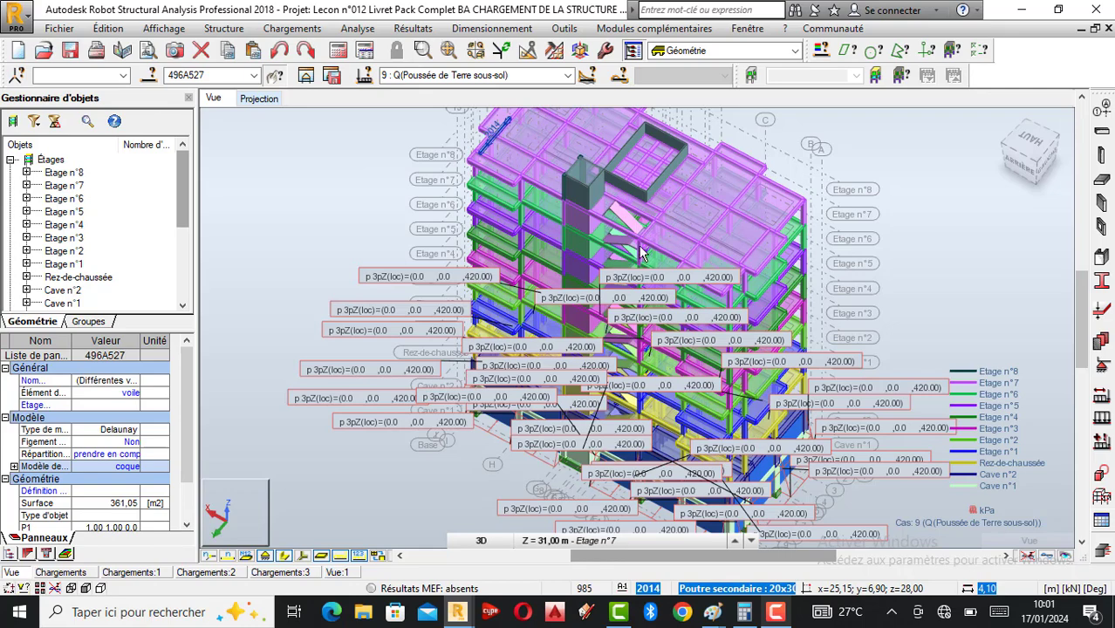
# Open the load case definition dialog and set the nature of new case 10 to d'exploitation.
pyautogui.scroll(2, 642, 253)
pyautogui.scroll(-1, 642, 253)
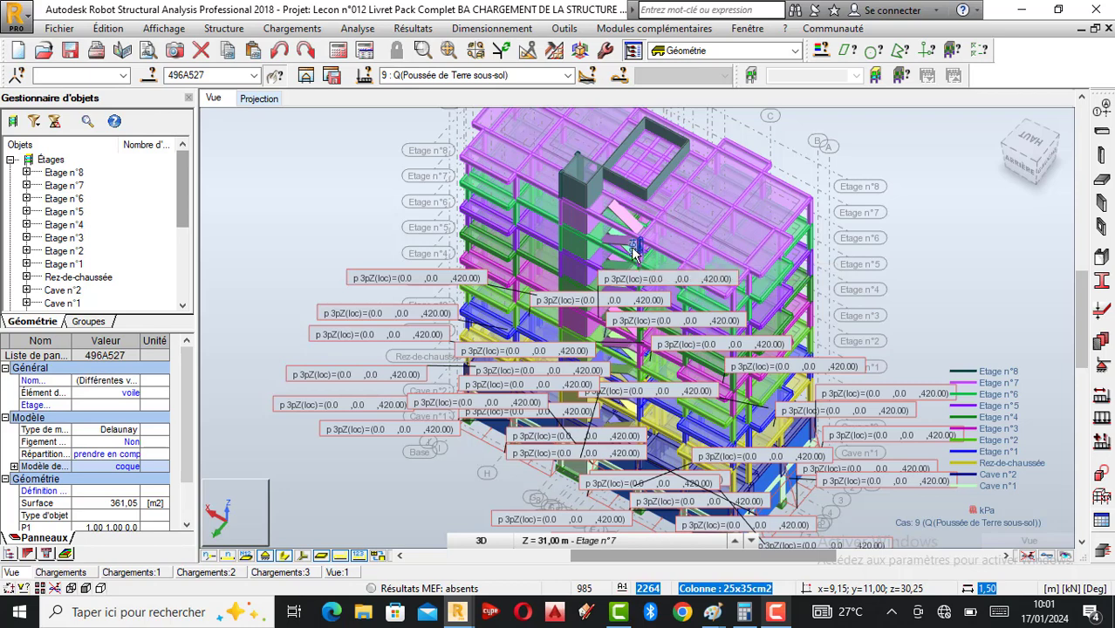
pyautogui.click(1102, 400)
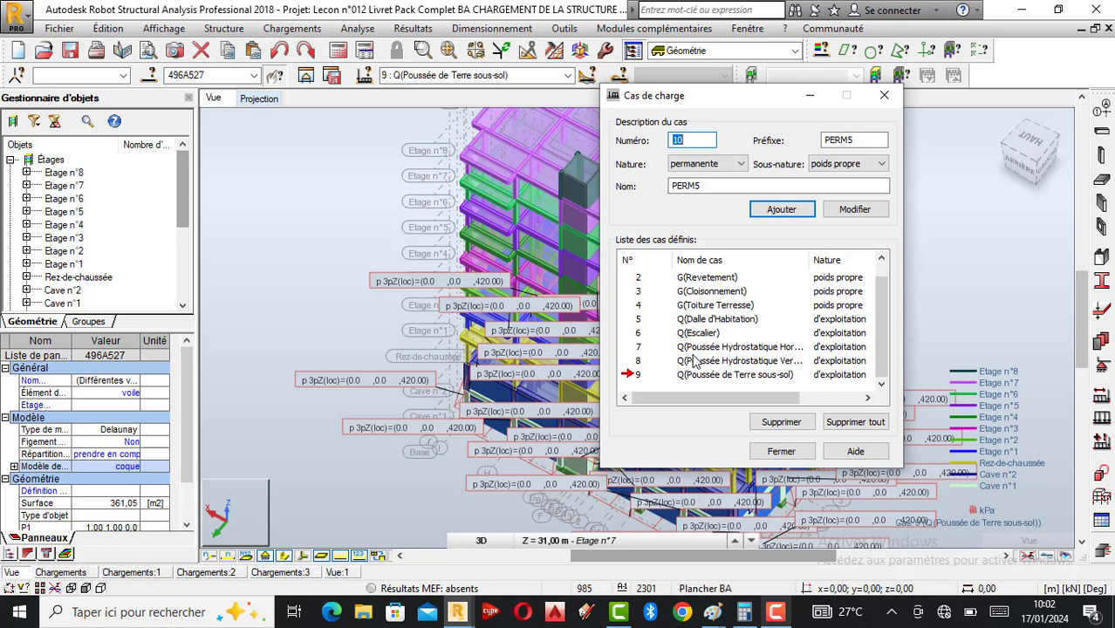
pyautogui.click(742, 166)
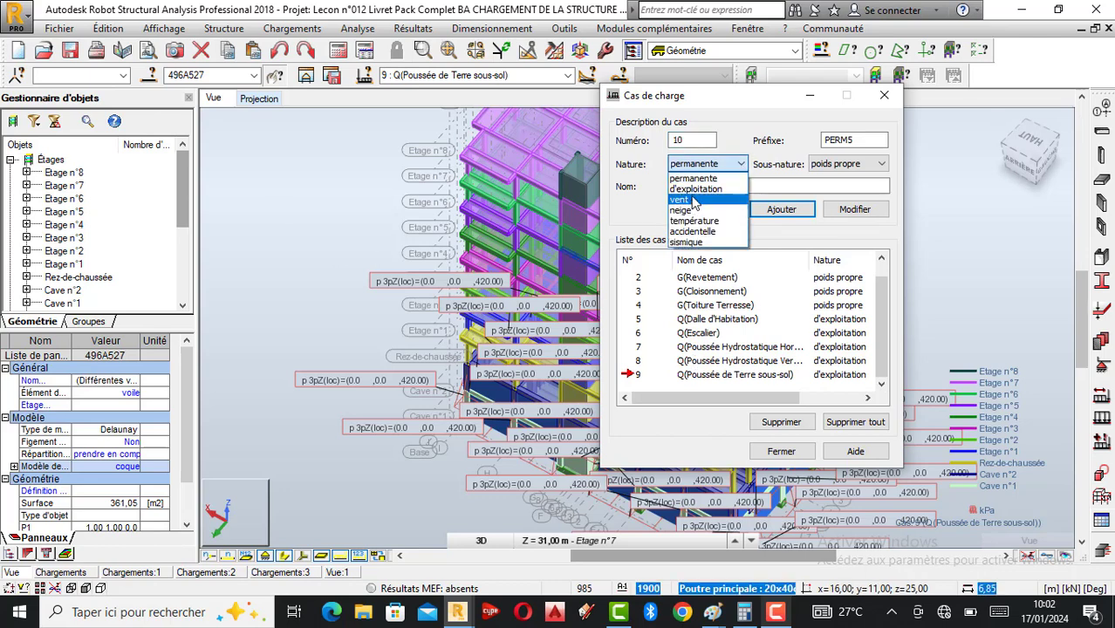
pyautogui.click(923, 262)
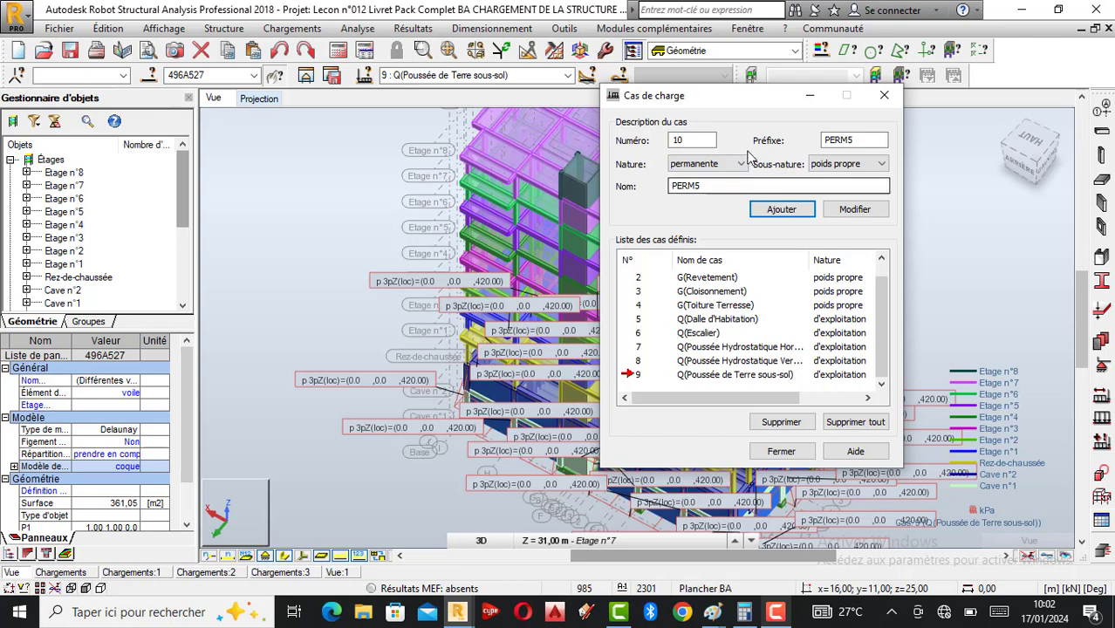
pyautogui.click(741, 163)
pyautogui.click(698, 179)
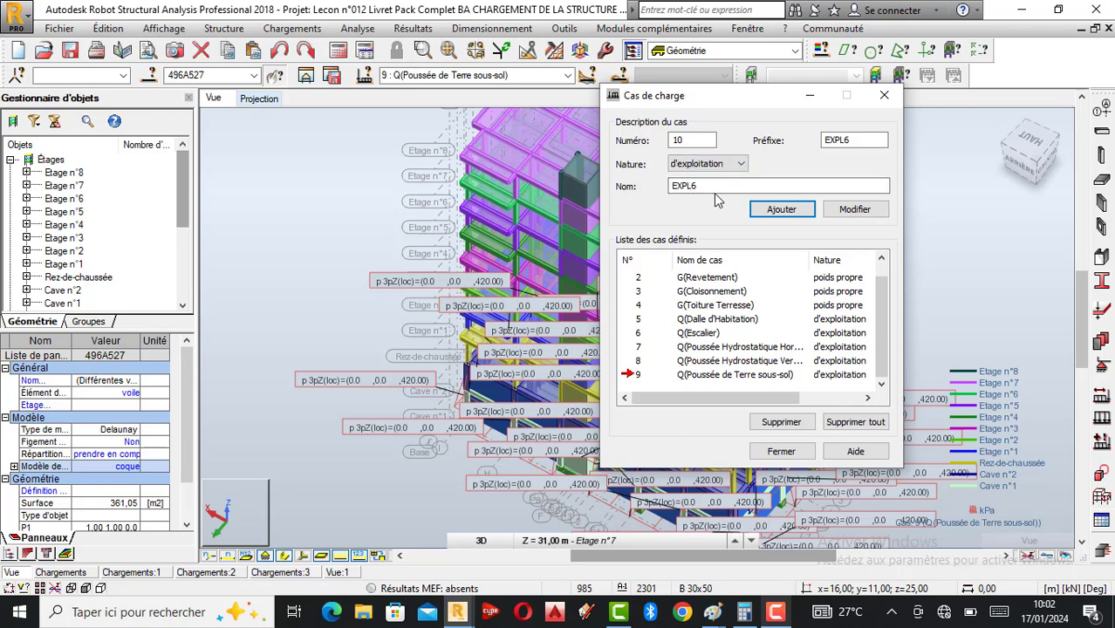
# Name case 10 "Simulation du vent", add it to the defined load cases, and close the dialog.
pyautogui.moveTo(733, 186); pyautogui.dragTo(611, 192)
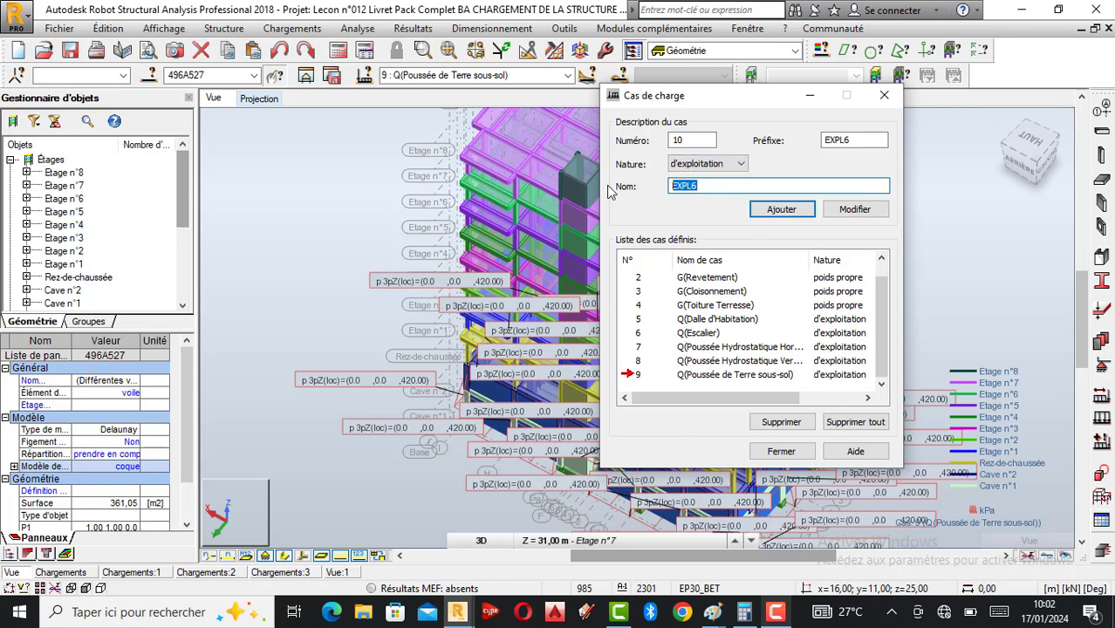
pyautogui.write('Simula')
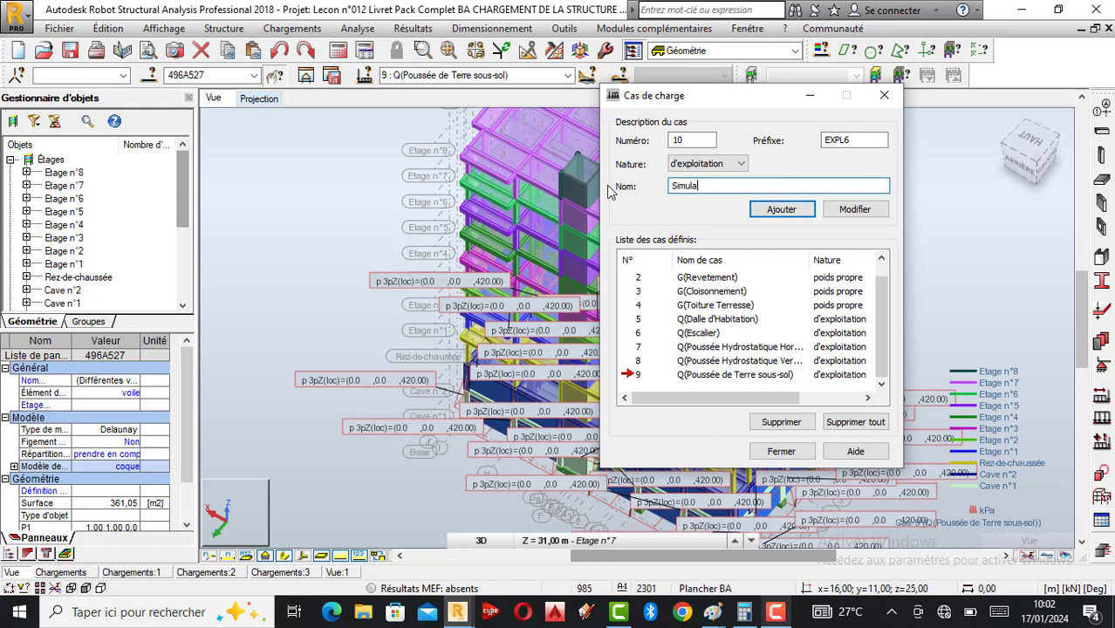
pyautogui.write('tion du vent')
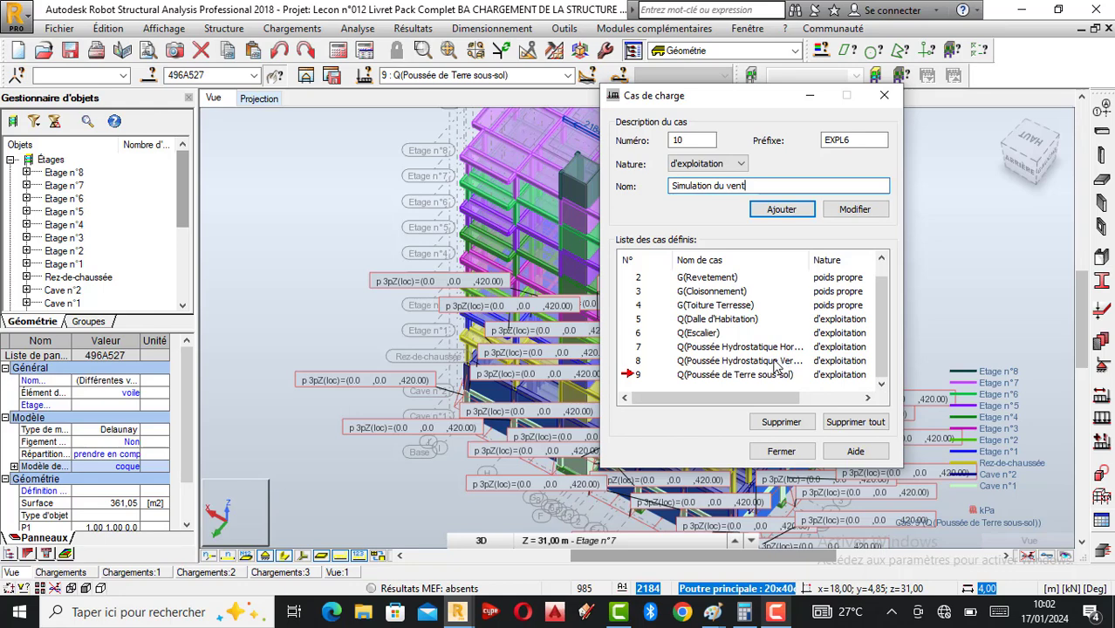
pyautogui.click(787, 212)
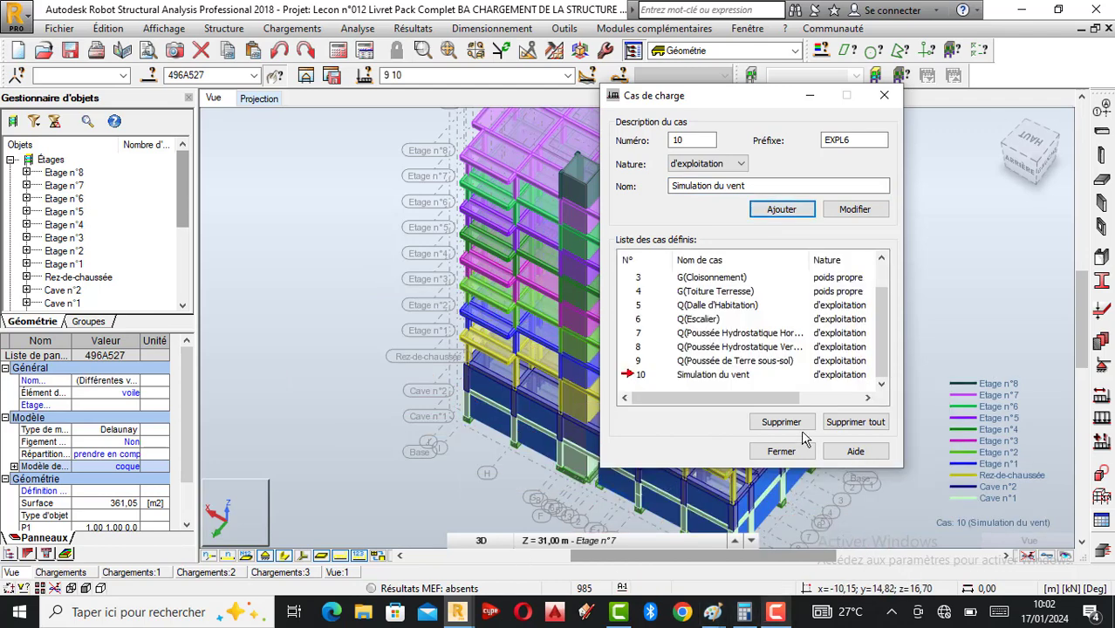
pyautogui.click(781, 451)
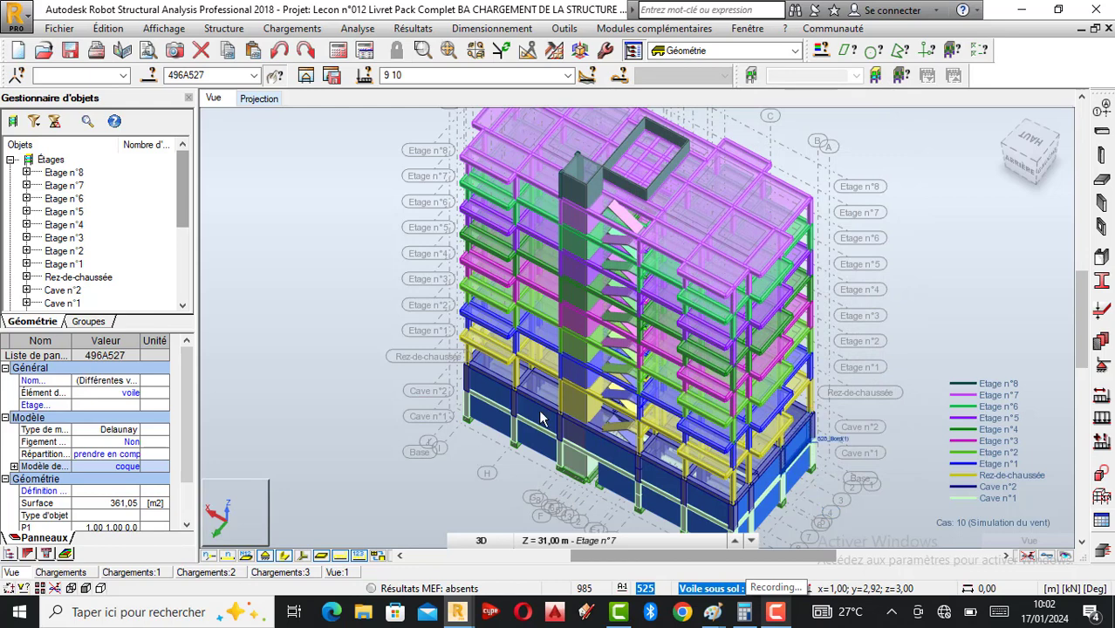
# Make load case 10 : Simulation du vent the active case and clear the panel selection.
pyautogui.click(567, 75)
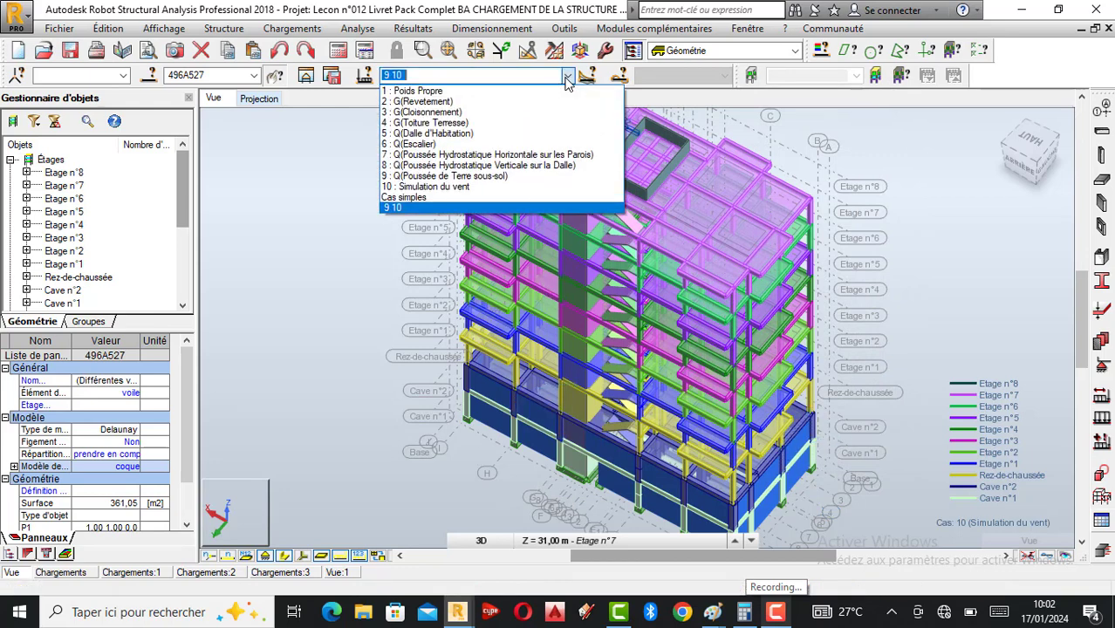
pyautogui.click(448, 187)
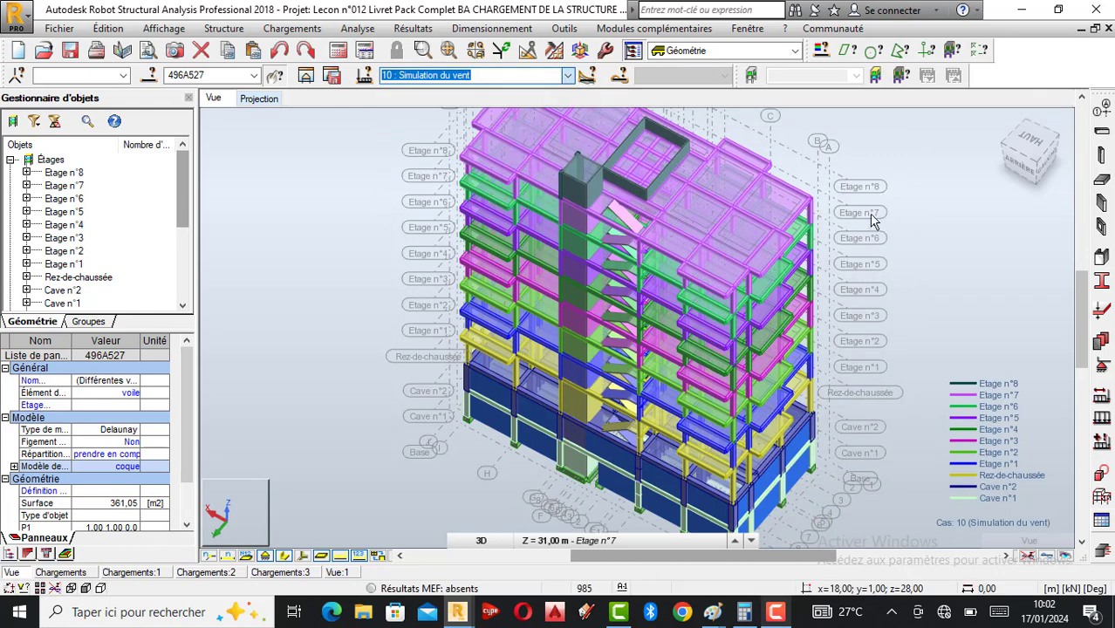
pyautogui.click(925, 237)
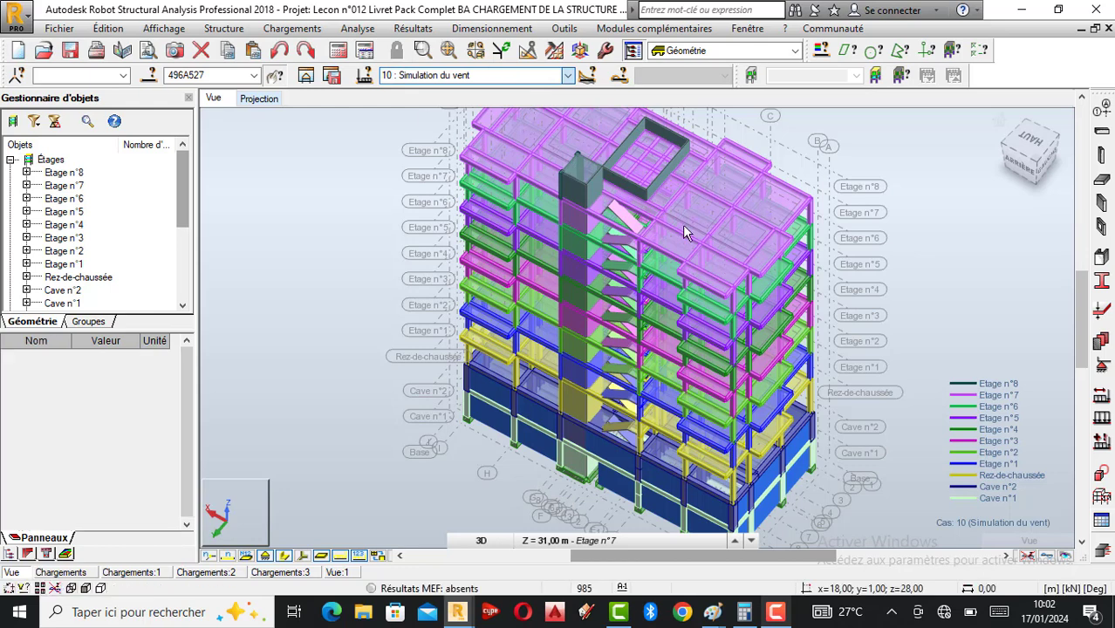
# Display the earth pressure loads of case 9 : Q(Poussée de Terre sous-sol), and return to case 10 : Simulation du vent.
pyautogui.click(567, 75)
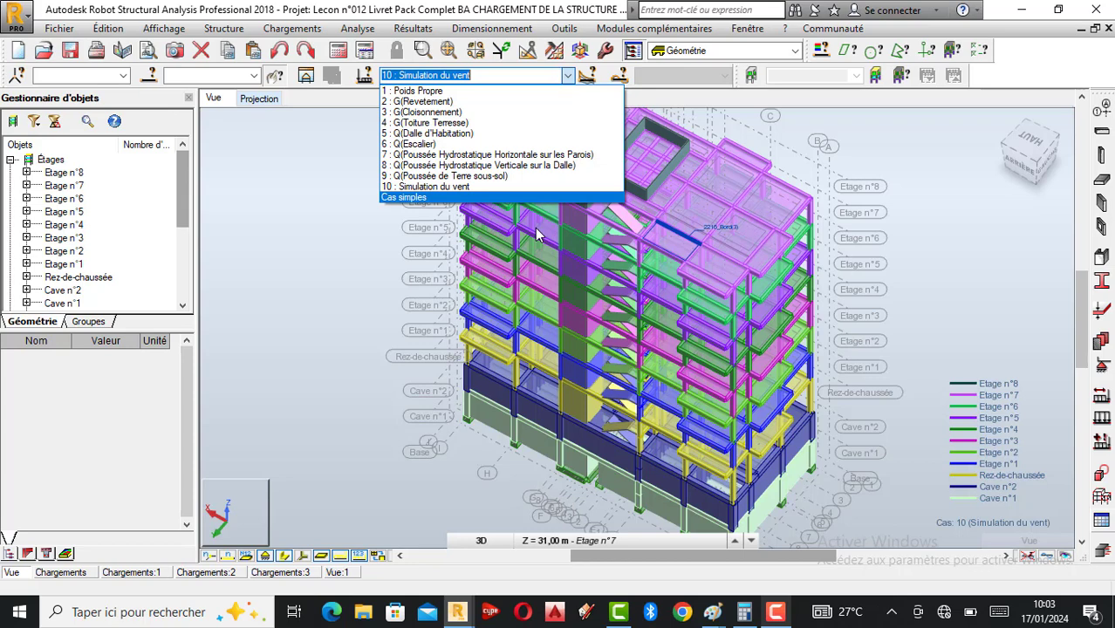
pyautogui.click(450, 176)
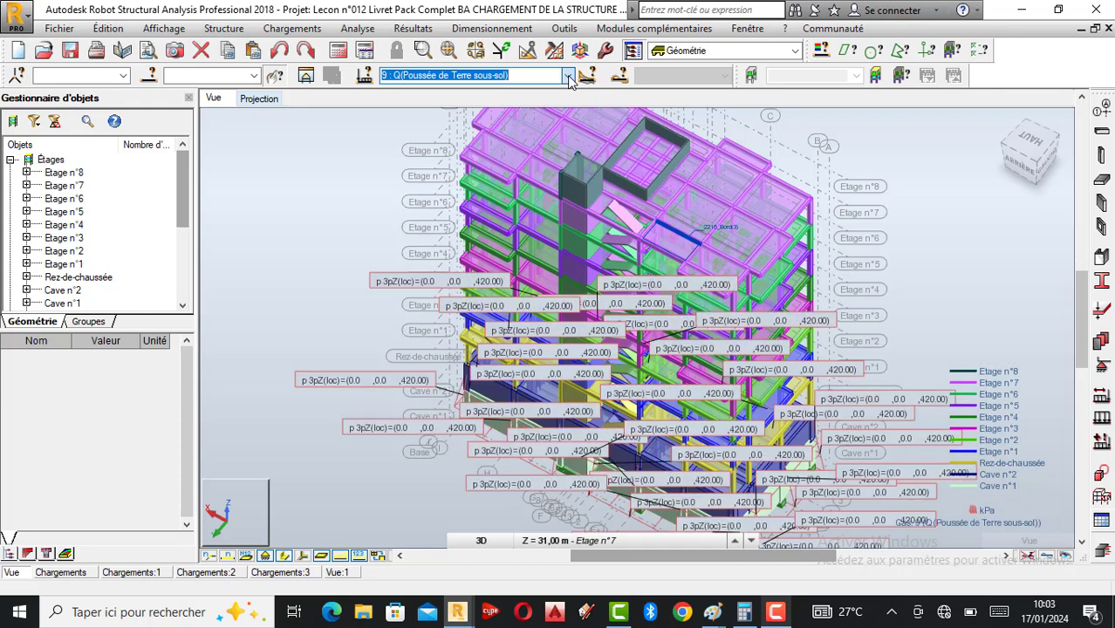
pyautogui.click(569, 76)
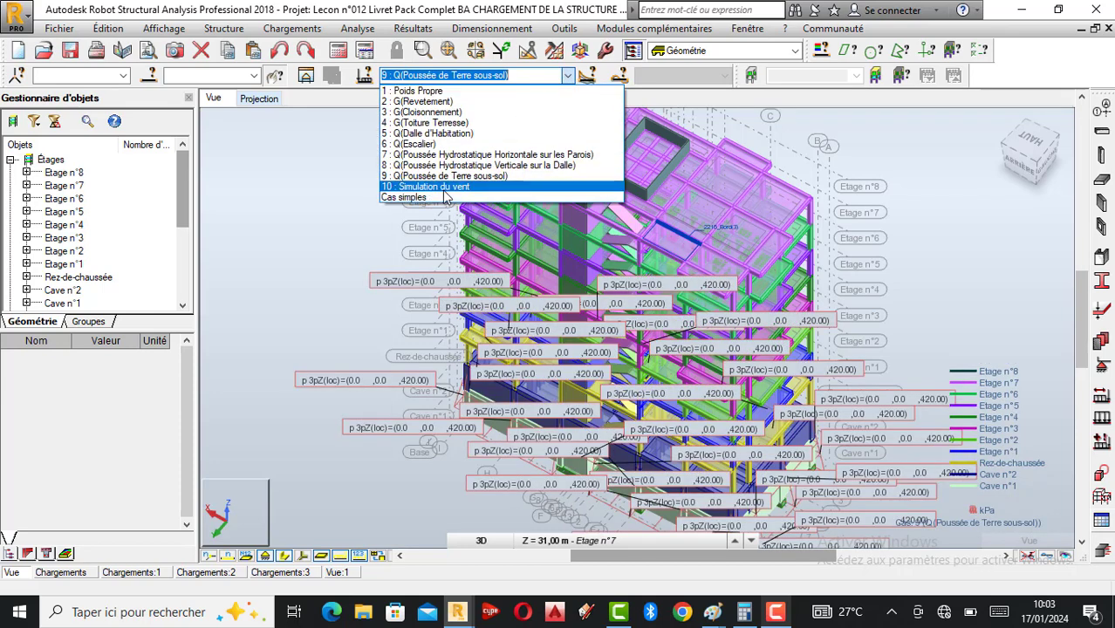
pyautogui.click(444, 190)
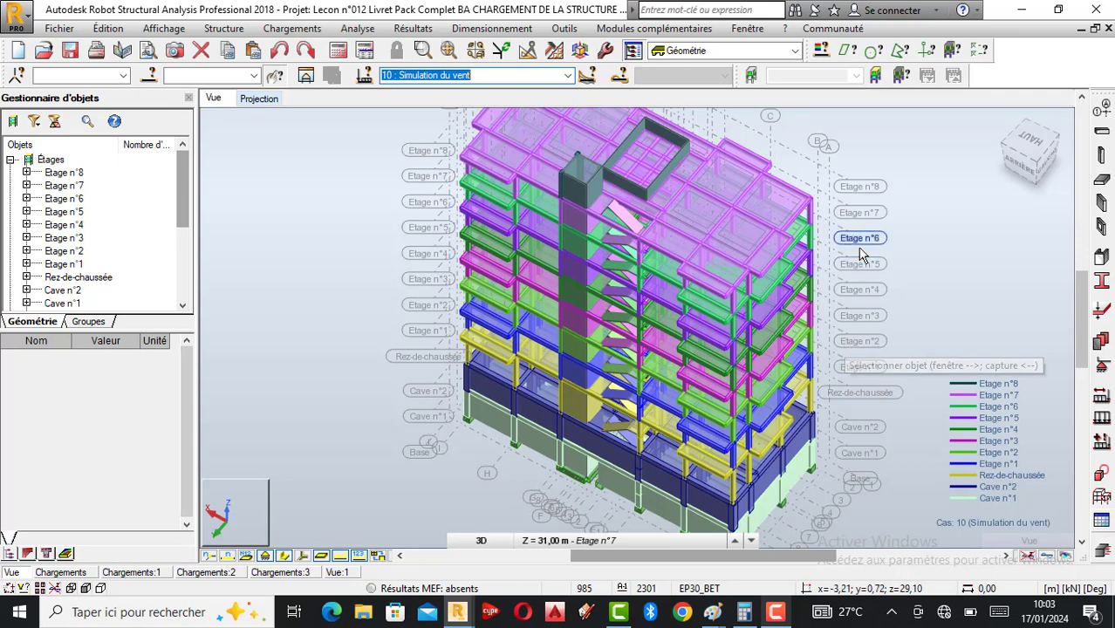
# Rotate the building in 3D to examine its left and front facades under the wind simulation case.
pyautogui.rightClick(961, 240)
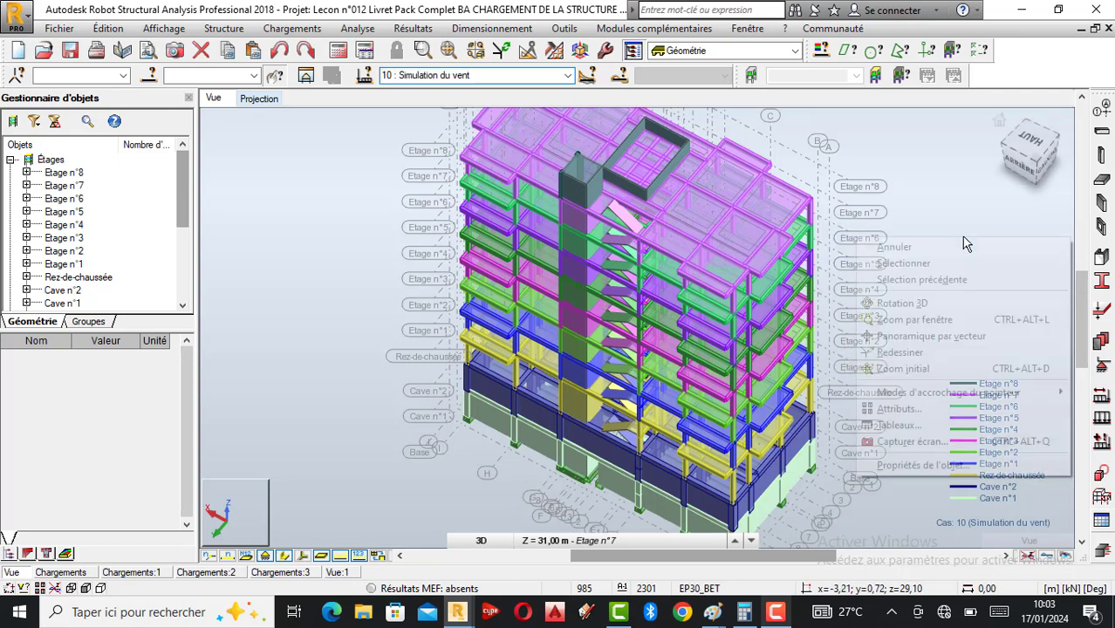
pyautogui.click(924, 302)
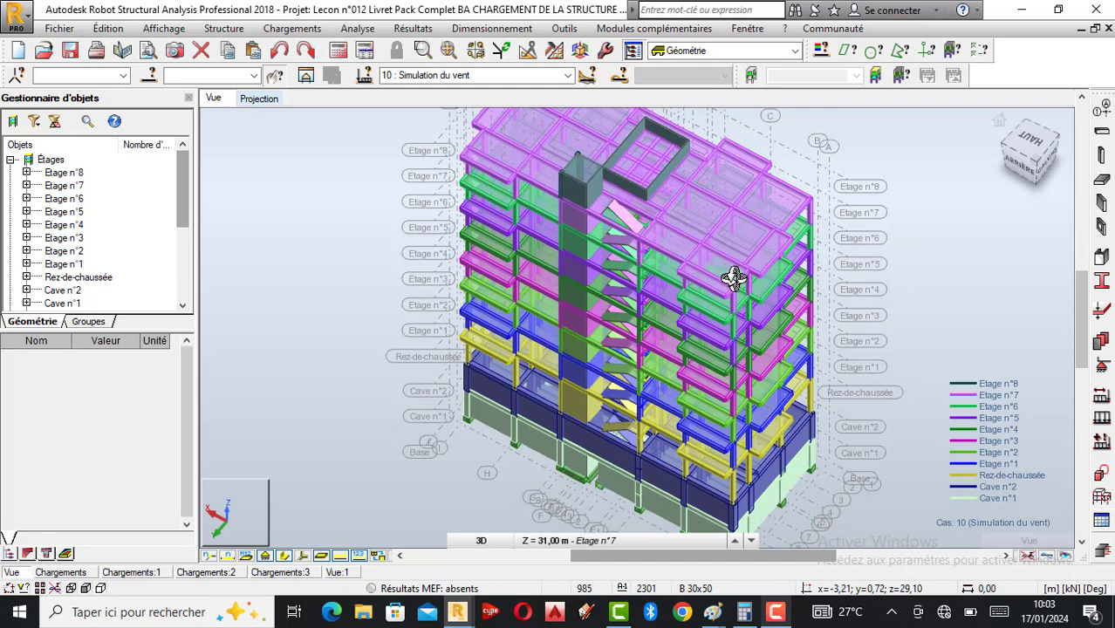
pyautogui.moveTo(733, 278); pyautogui.dragTo(765, 301)
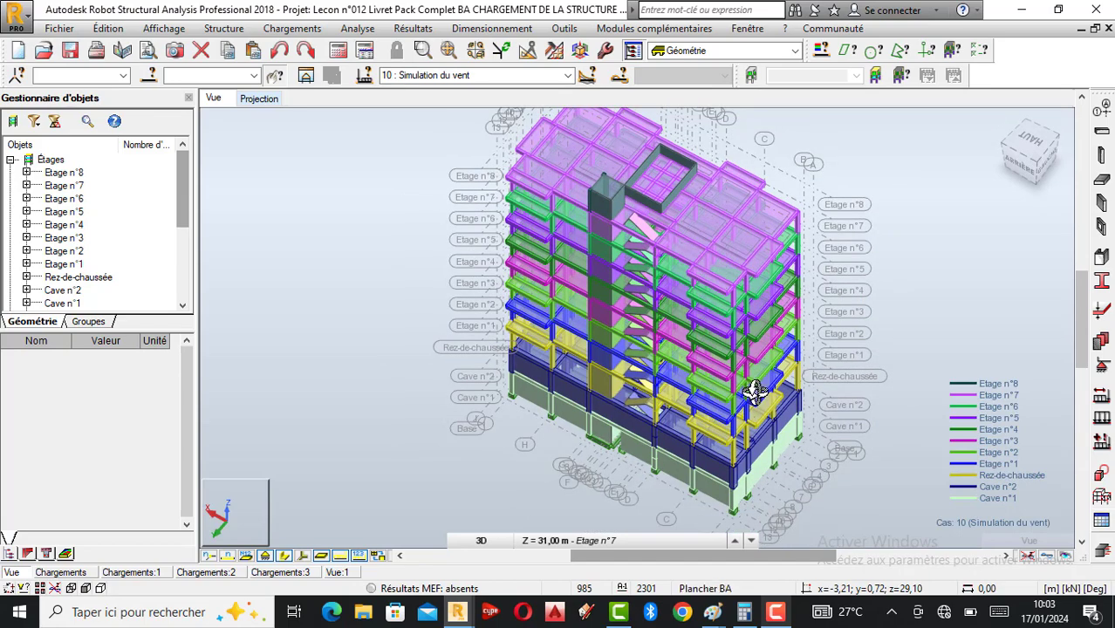
pyautogui.moveTo(754, 391); pyautogui.dragTo(572, 447)
pyautogui.scroll(-1, 610, 370)
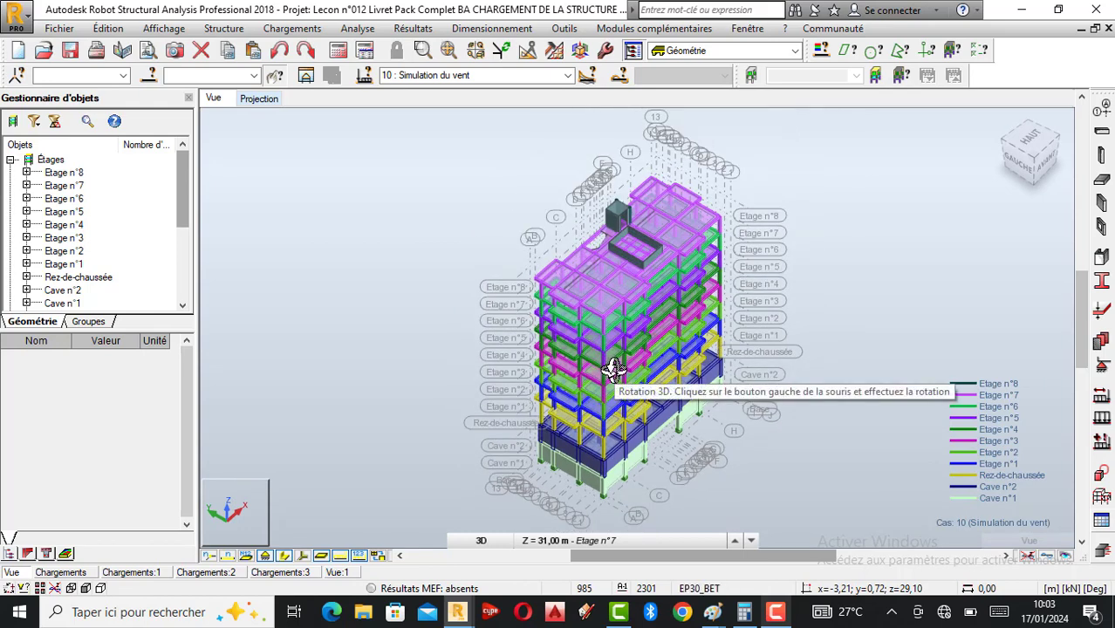
pyautogui.scroll(2, 601, 428)
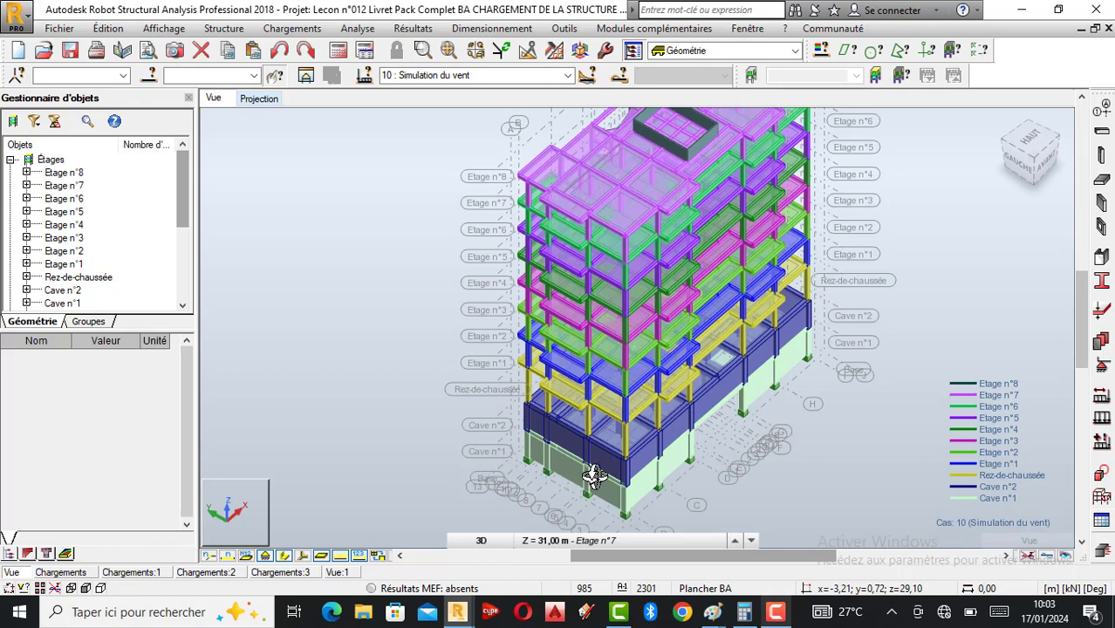
pyautogui.moveTo(593, 475); pyautogui.dragTo(756, 299)
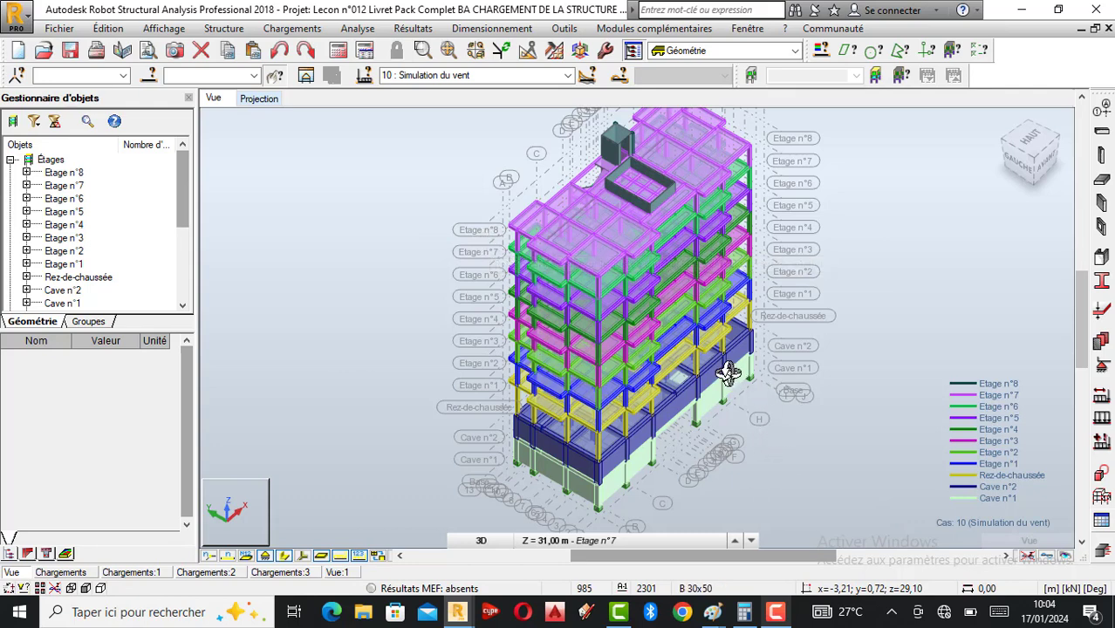
pyautogui.scroll(1, 725, 370)
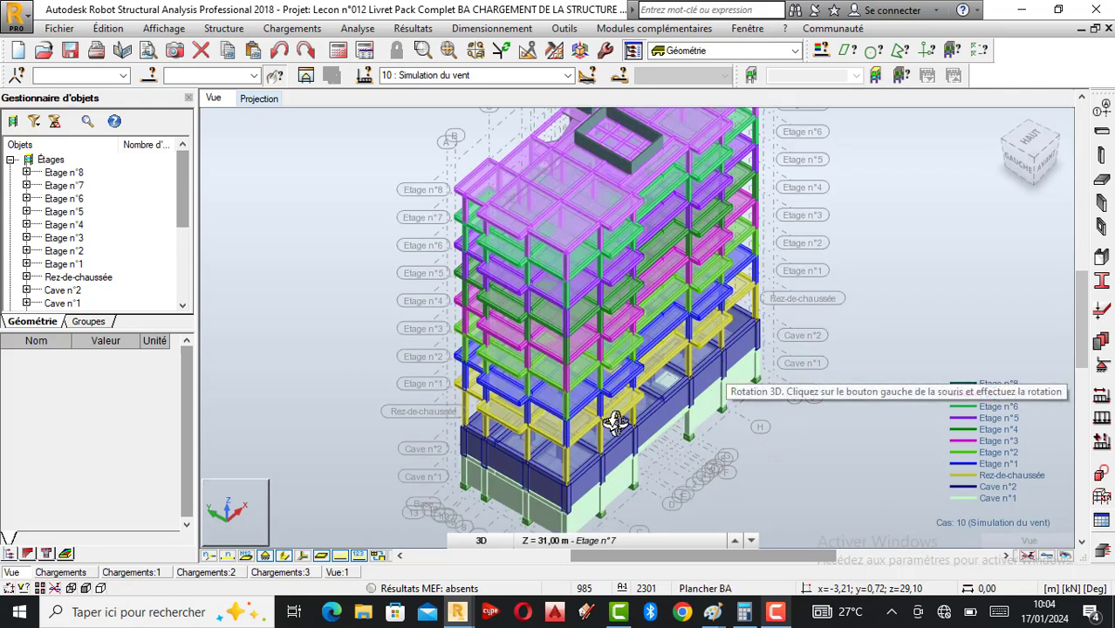
pyautogui.scroll(-2, 643, 391)
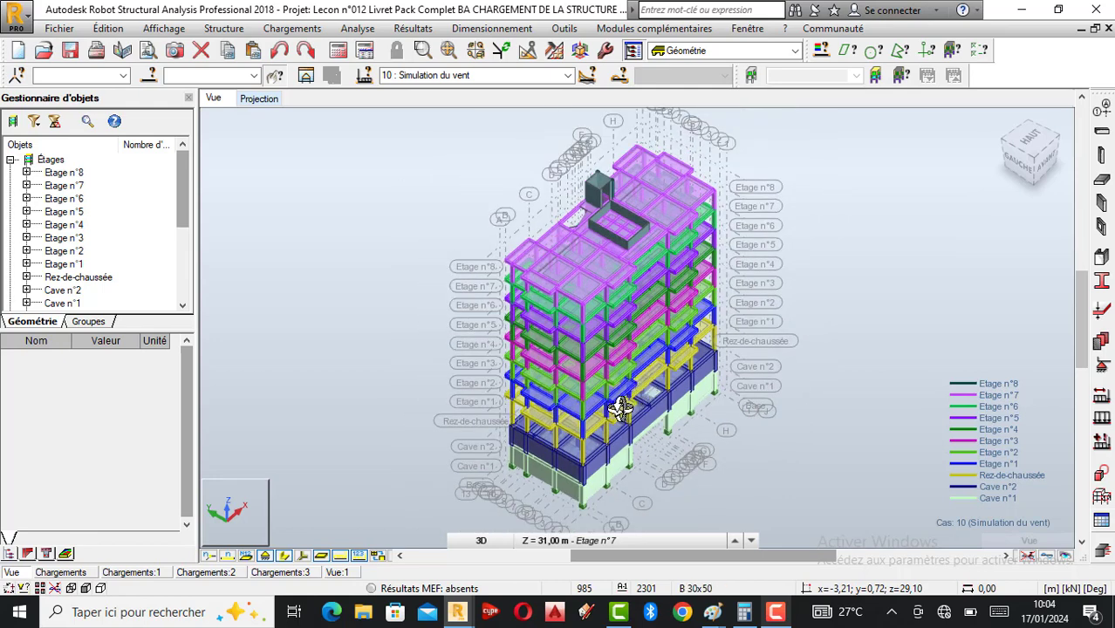
pyautogui.scroll(1, 620, 411)
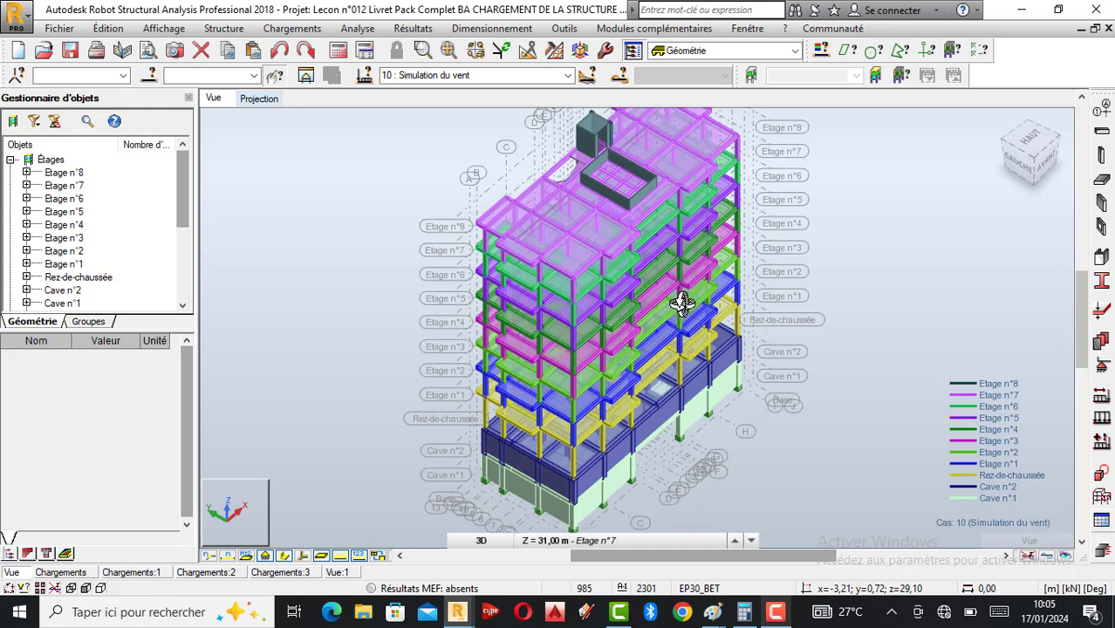
# Compare the front, left and rear facades of the building from the basement levels up to the roof.
pyautogui.moveTo(613, 324); pyautogui.dragTo(593, 323)
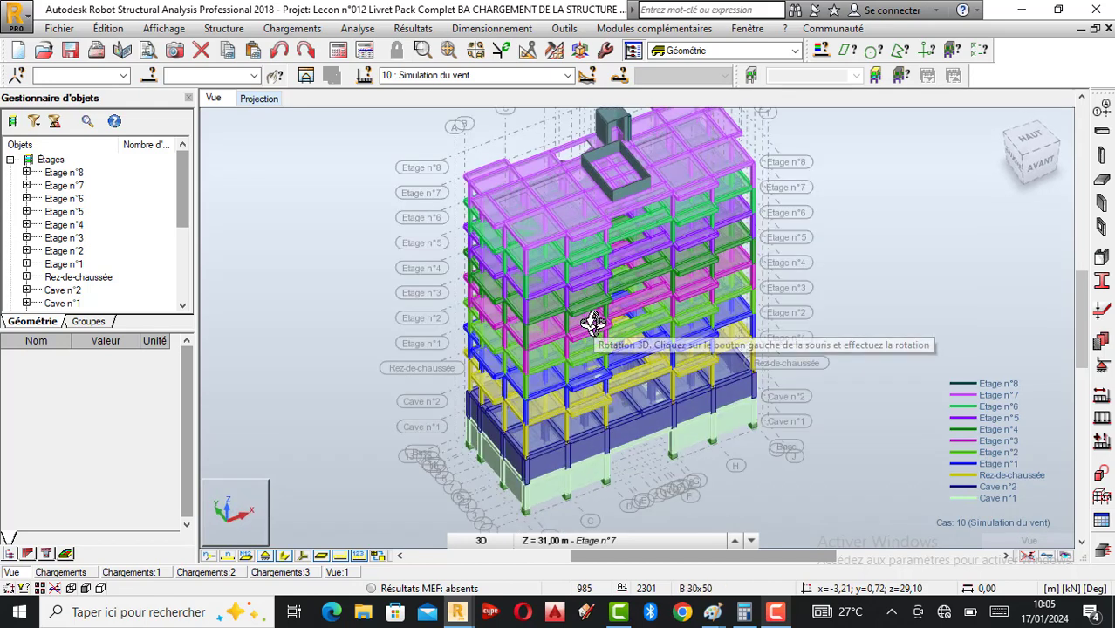
pyautogui.moveTo(593, 321); pyautogui.dragTo(658, 327)
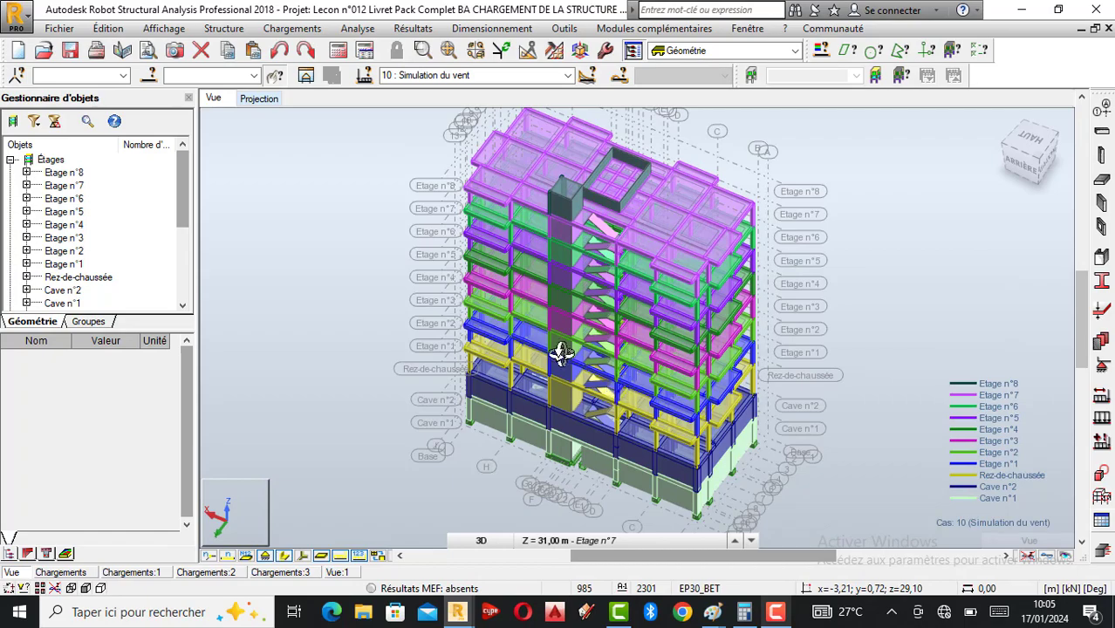
pyautogui.moveTo(745, 400); pyautogui.dragTo(653, 404)
pyautogui.scroll(3, 646, 397)
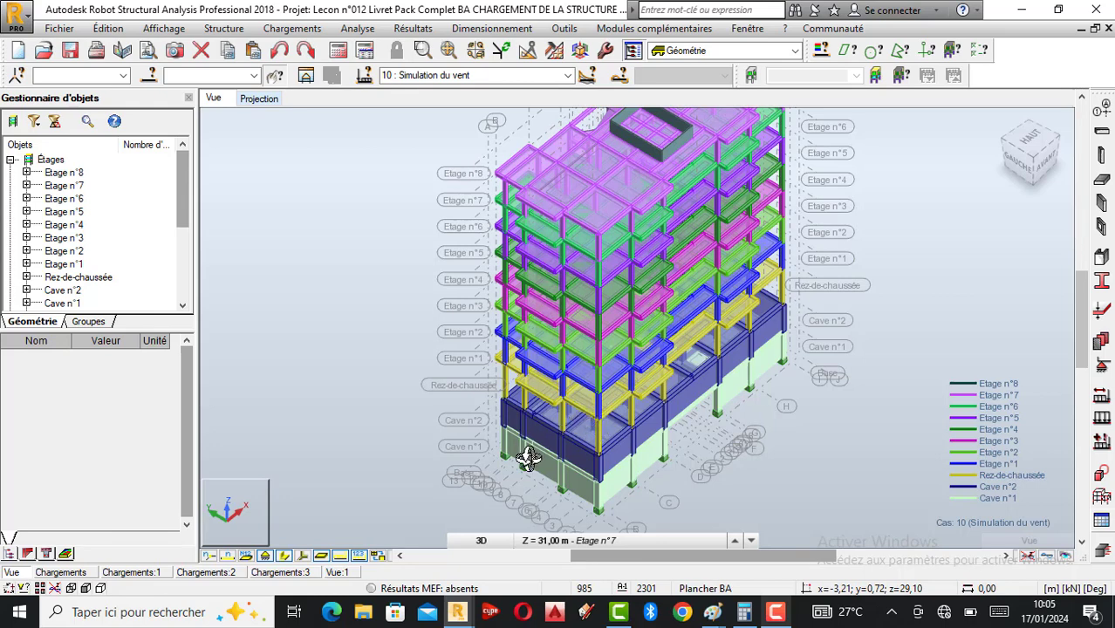
pyautogui.moveTo(530, 455); pyautogui.dragTo(617, 460)
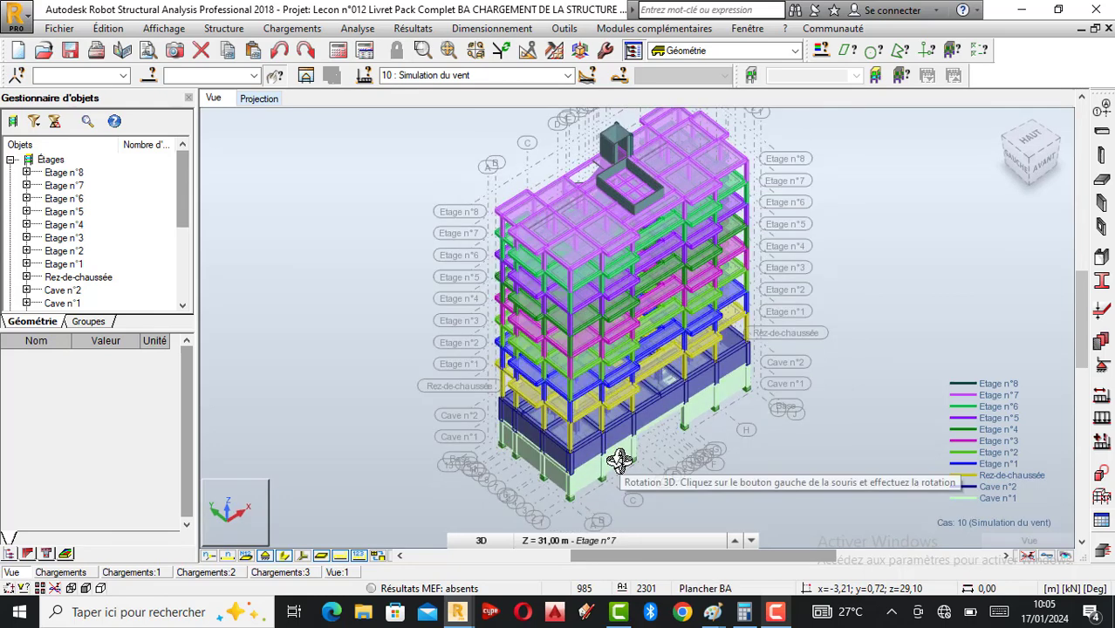
pyautogui.scroll(2, 625, 456)
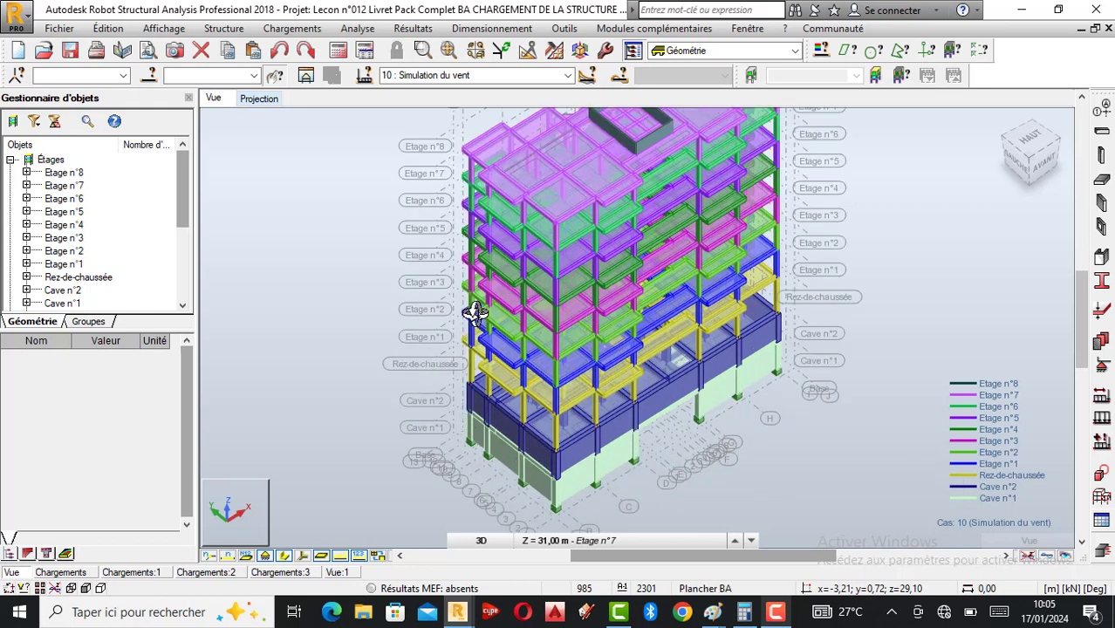
pyautogui.scroll(-1, 366, 416)
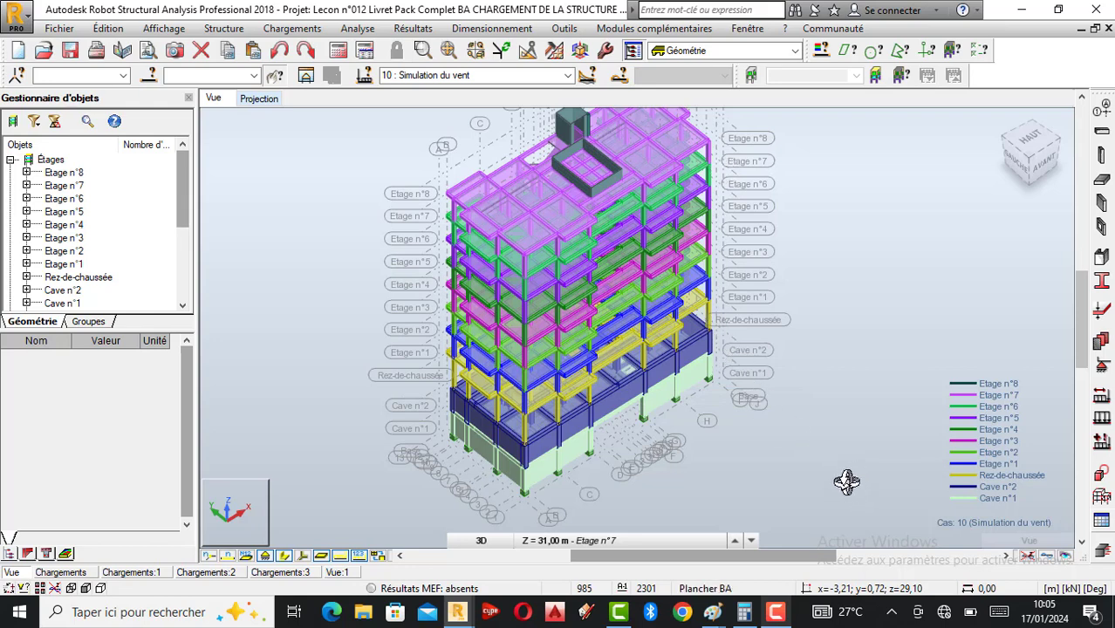
pyautogui.moveTo(573, 281); pyautogui.dragTo(454, 414)
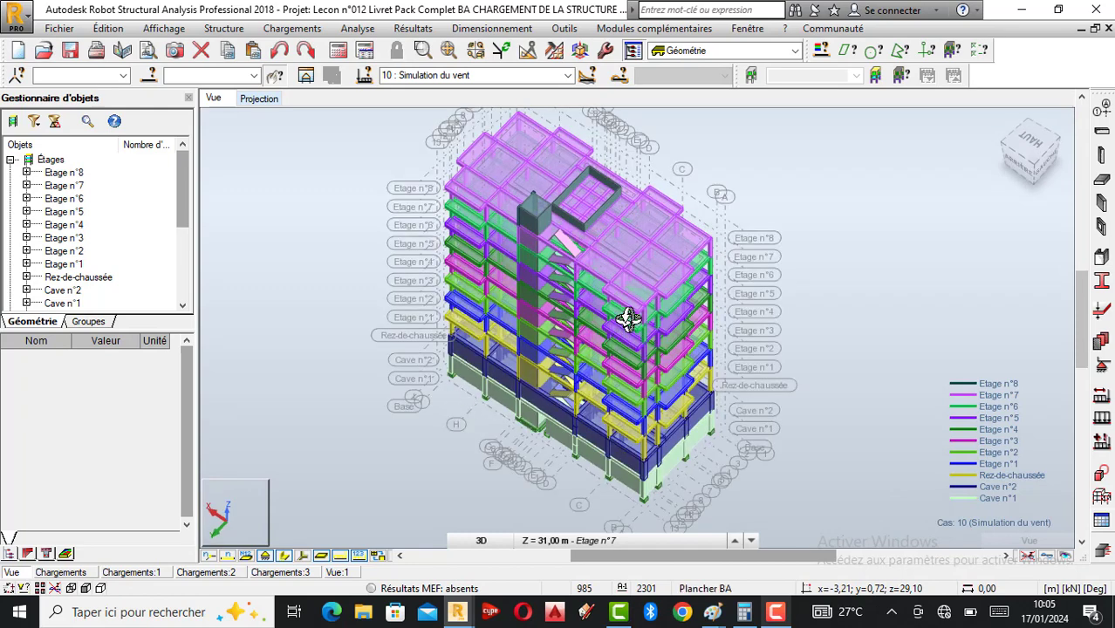
pyautogui.scroll(-3, 607, 253)
pyautogui.scroll(4, 621, 341)
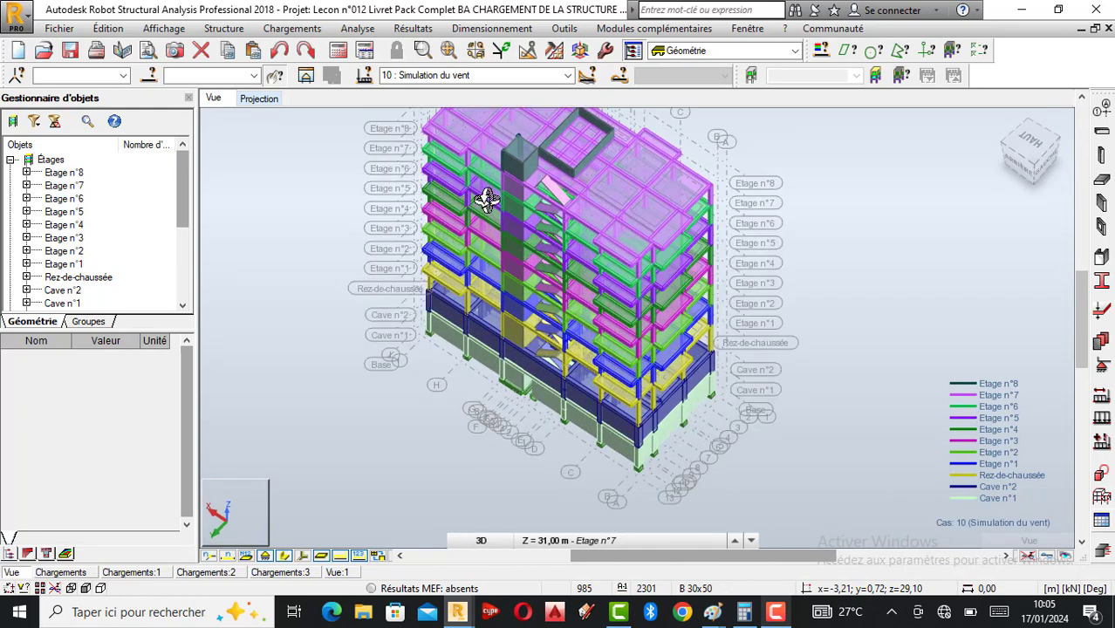
pyautogui.scroll(2, 628, 319)
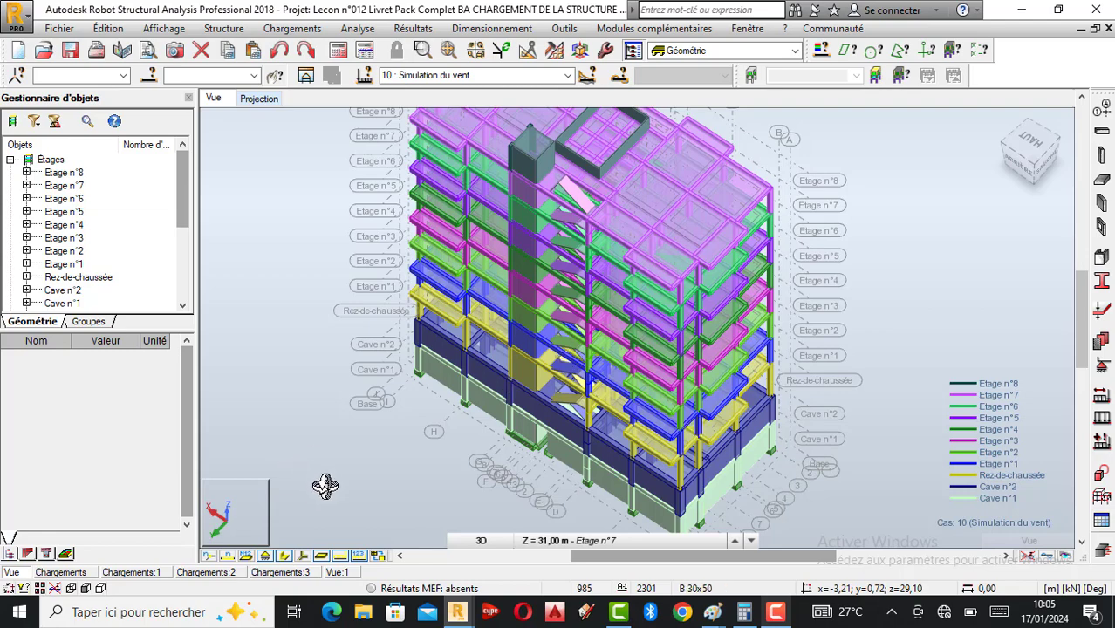
pyautogui.scroll(-1, 517, 452)
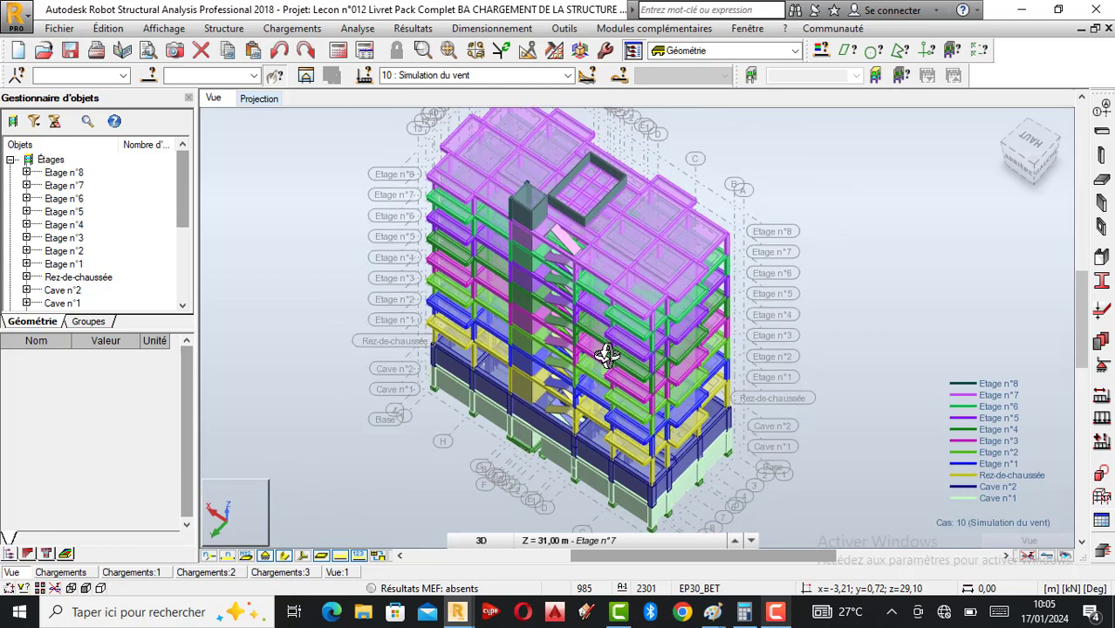
# Examine all exposed sides of the building again, finishing with a frontal view of the front facade.
pyautogui.keyDown('shift'); pyautogui.moveTo(673, 385); pyautogui.dragTo(589, 385, button='middle'); pyautogui.keyUp('shift')
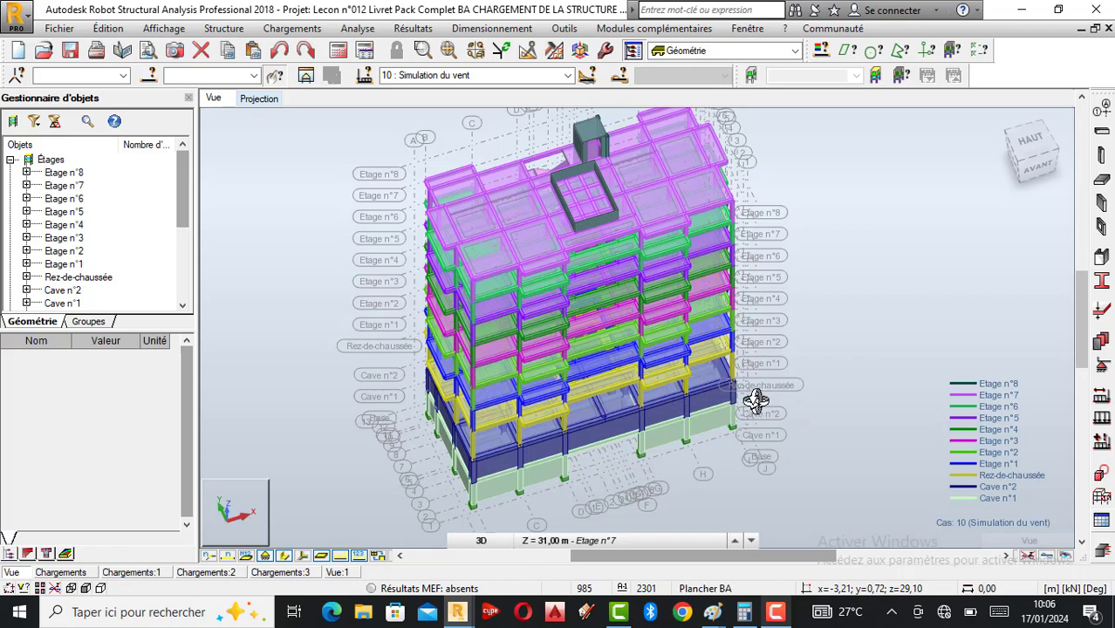
pyautogui.moveTo(508, 402); pyautogui.dragTo(674, 393)
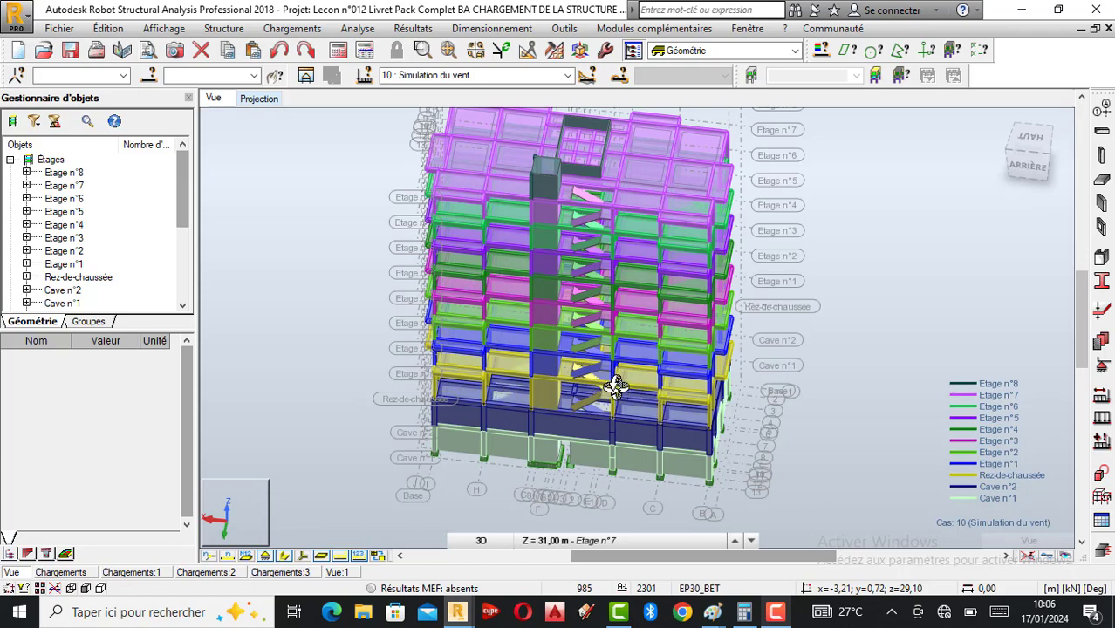
pyautogui.moveTo(719, 398); pyautogui.dragTo(778, 449)
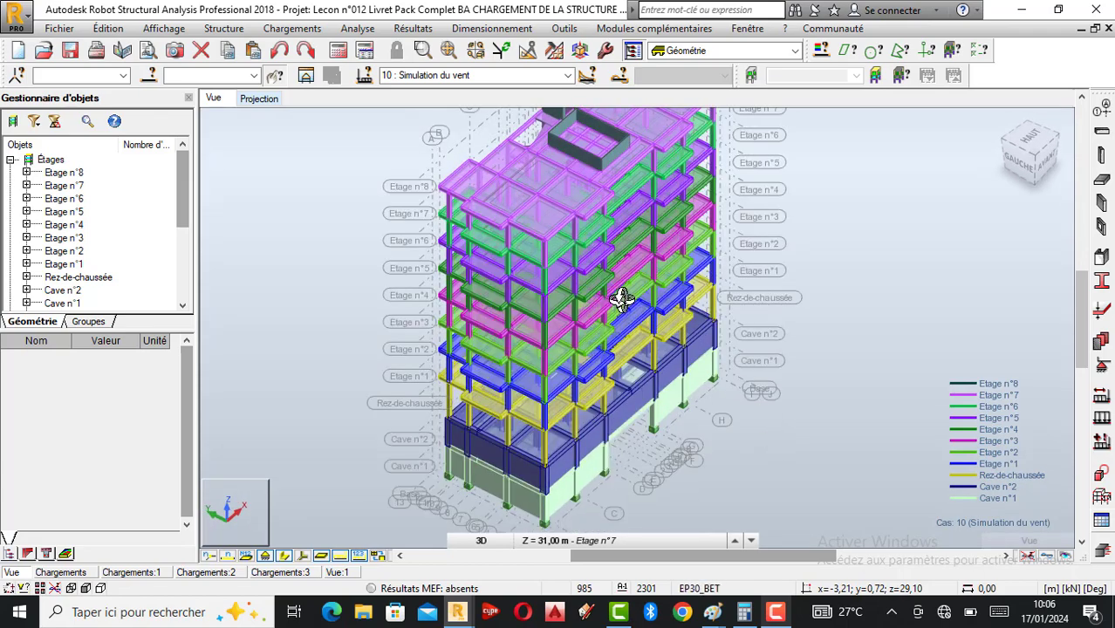
pyautogui.scroll(-2, 702, 425)
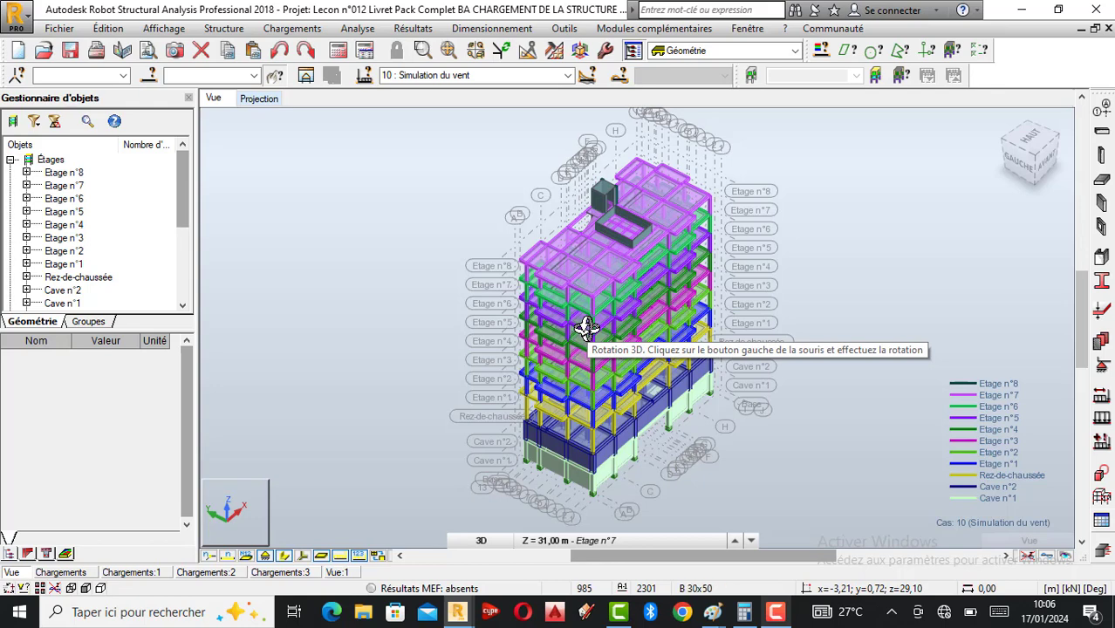
pyautogui.scroll(1, 619, 397)
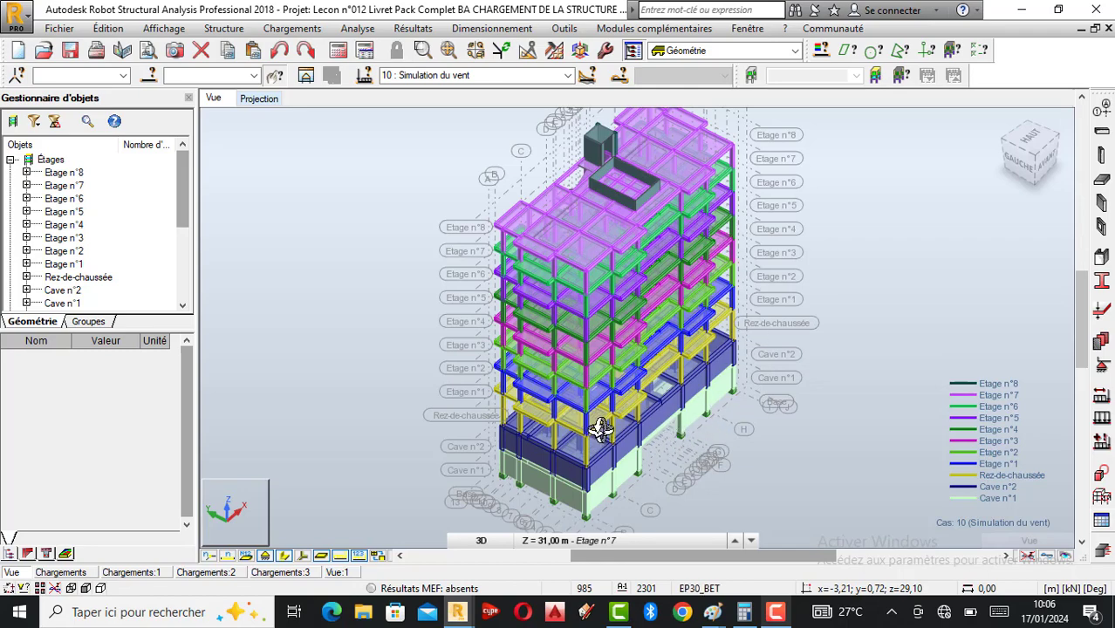
pyautogui.moveTo(600, 430); pyautogui.dragTo(668, 318)
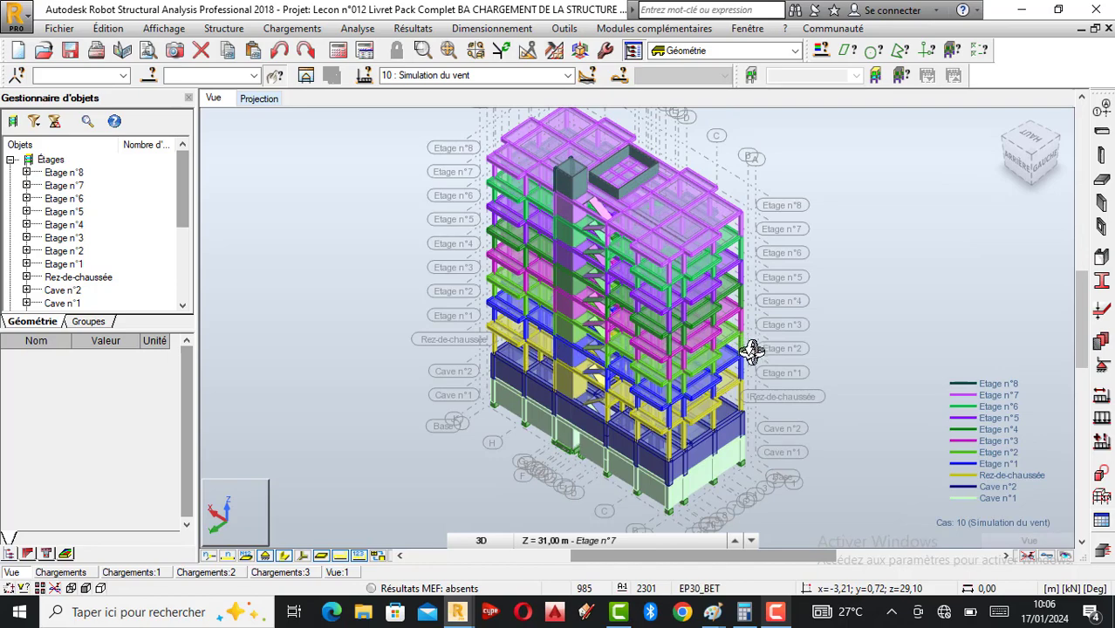
pyautogui.moveTo(753, 350); pyautogui.dragTo(662, 376)
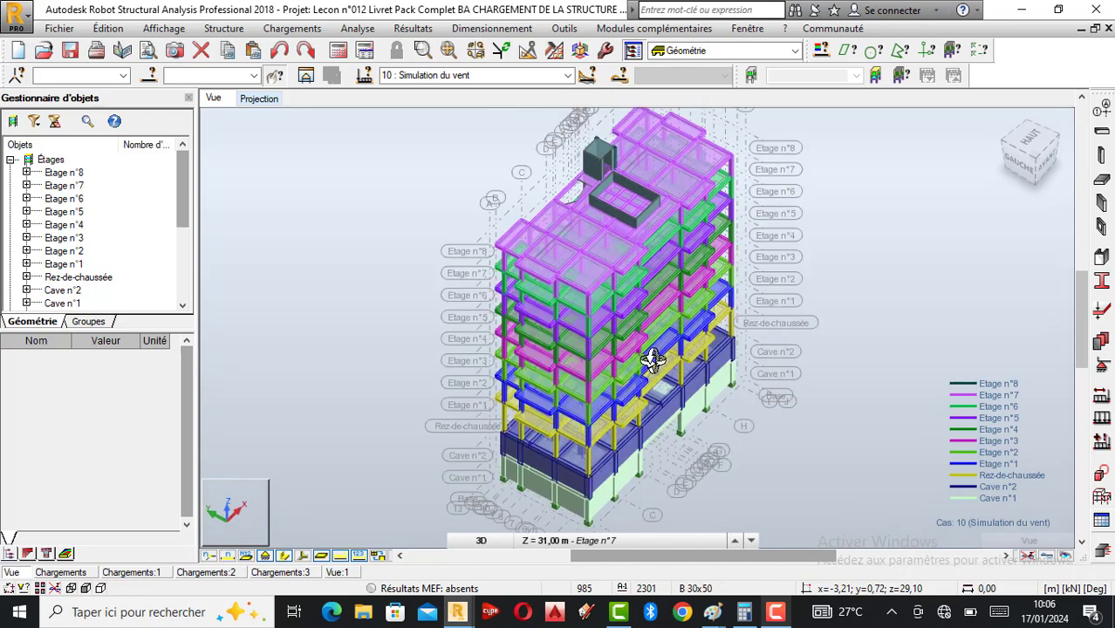
pyautogui.moveTo(652, 360); pyautogui.dragTo(628, 354)
pyautogui.moveTo(803, 367); pyautogui.dragTo(685, 386)
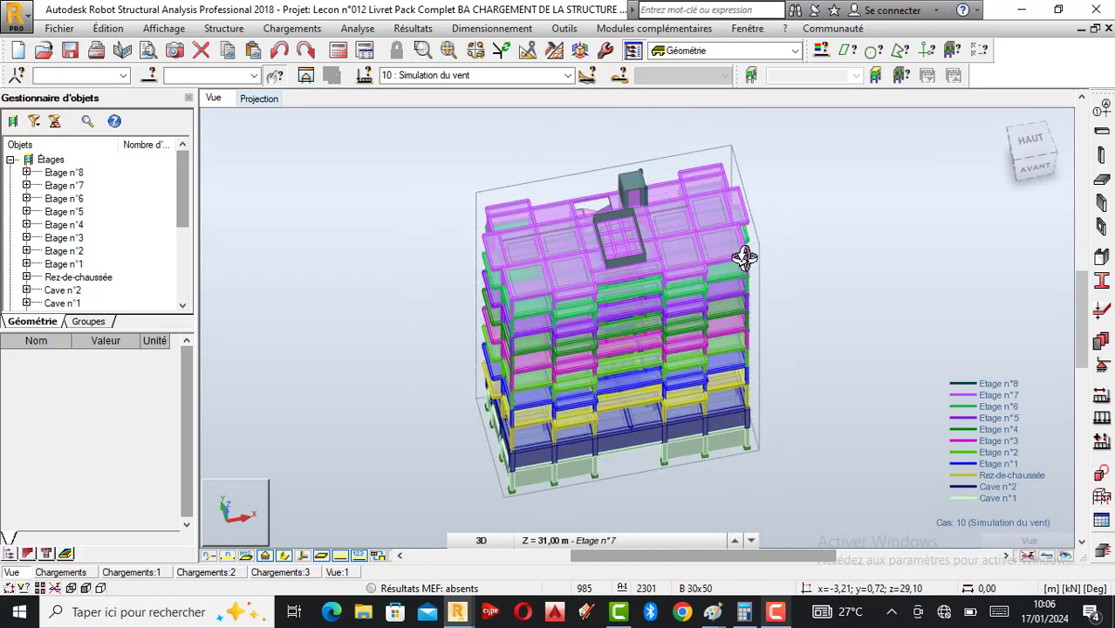
pyautogui.moveTo(744, 257); pyautogui.dragTo(725, 256)
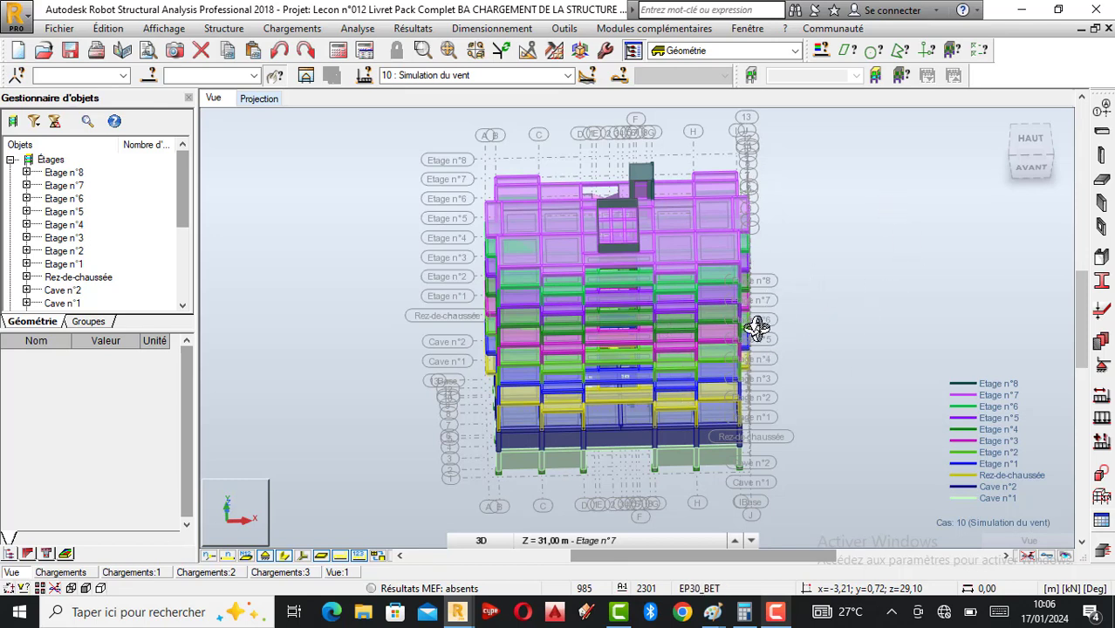
# Open the Polyligne - contour object definition with the Contour method, showing its parameters with Bardage/Face as the object type.
pyautogui.moveTo(727, 354); pyautogui.dragTo(770, 358)
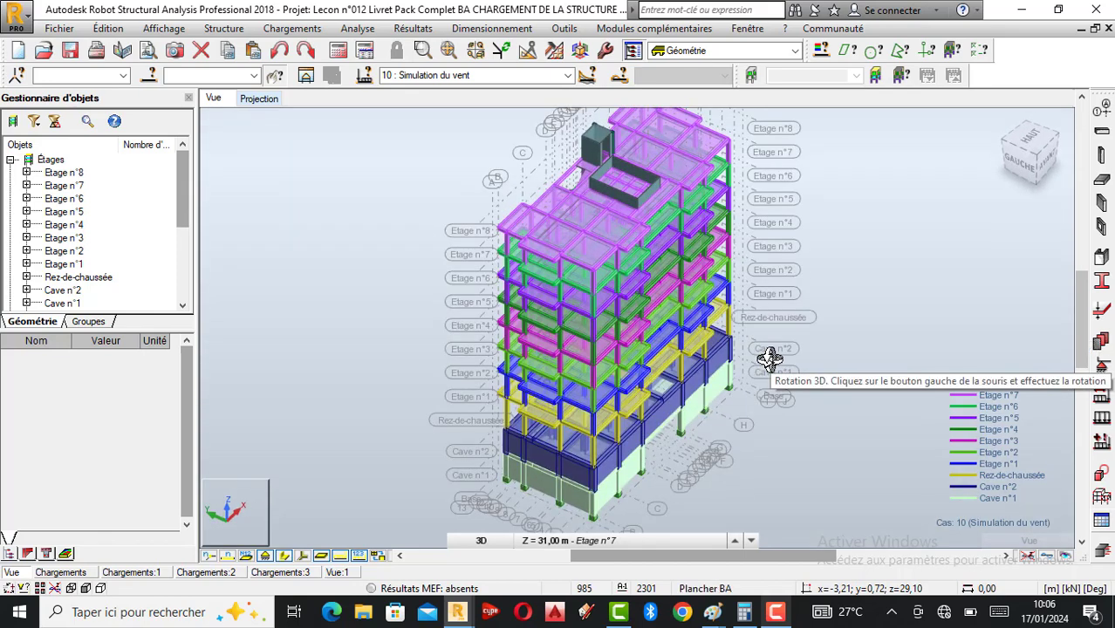
pyautogui.moveTo(598, 374); pyautogui.dragTo(638, 356)
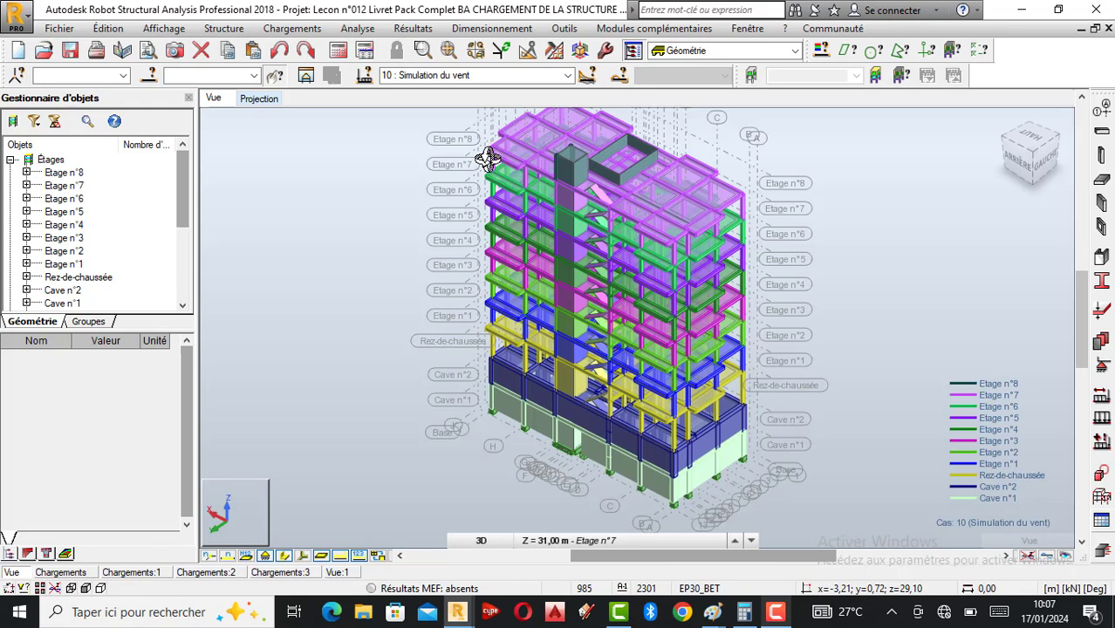
pyautogui.moveTo(665, 301); pyautogui.dragTo(648, 275)
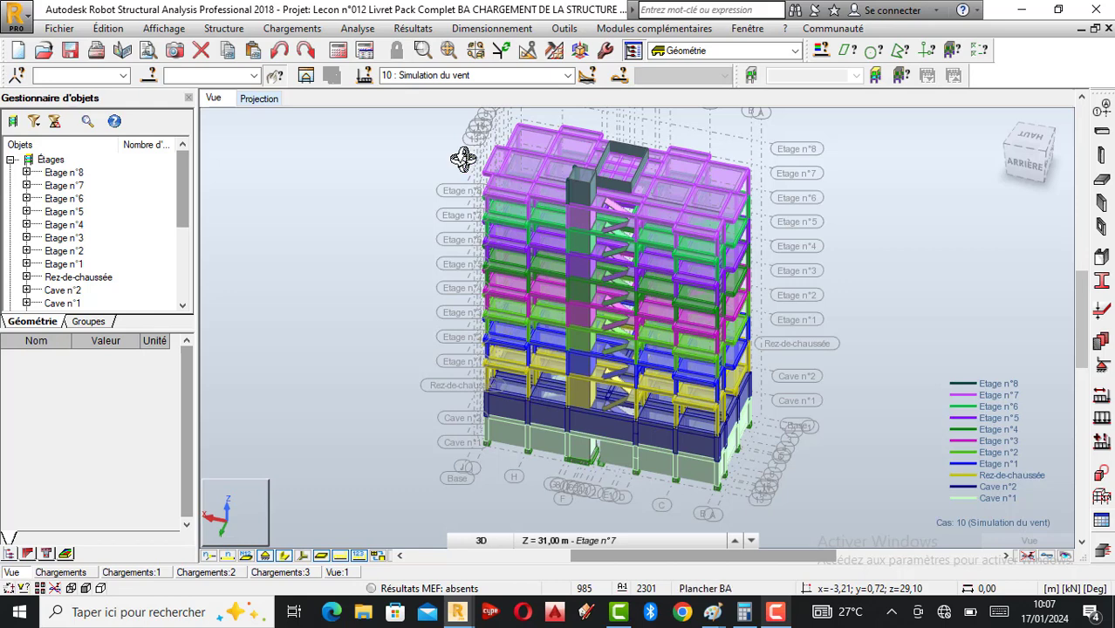
pyautogui.click(242, 30)
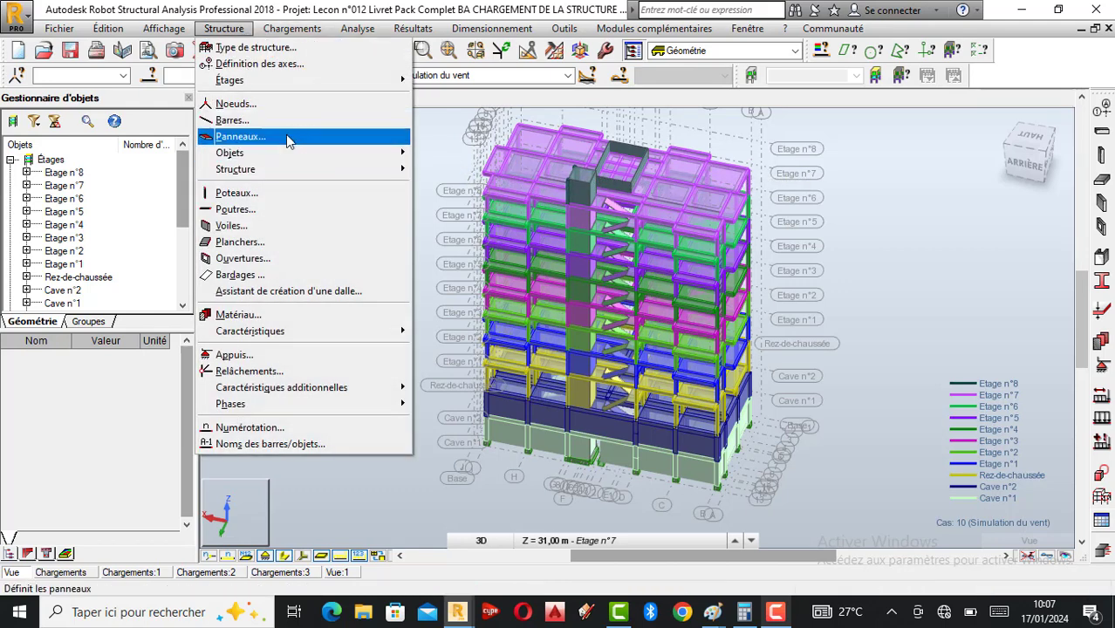
pyautogui.moveTo(269, 157)
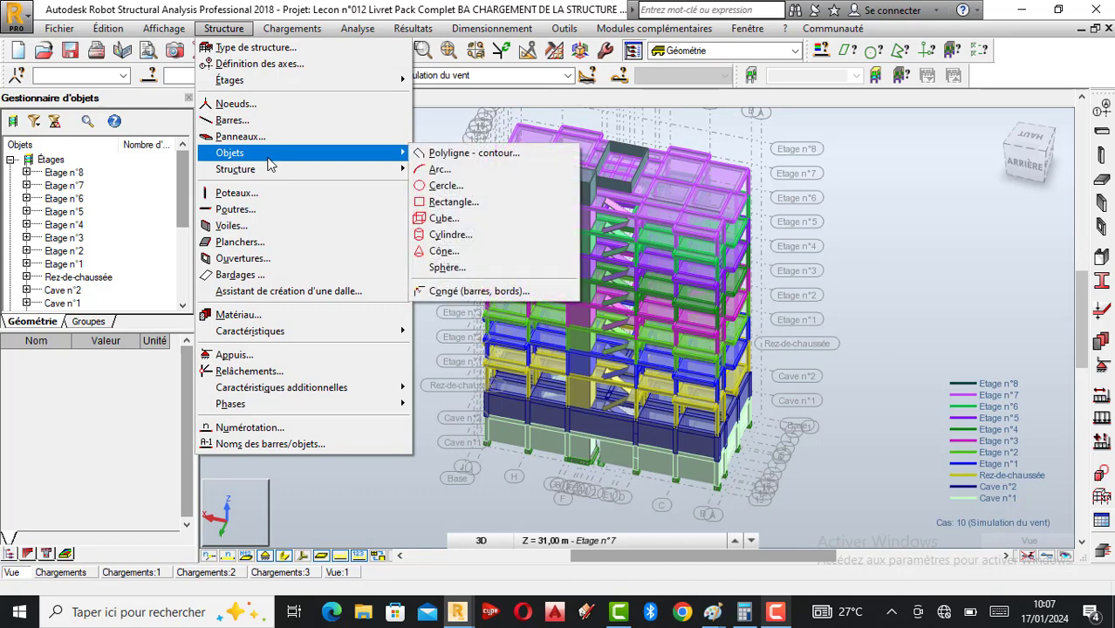
pyautogui.click(455, 154)
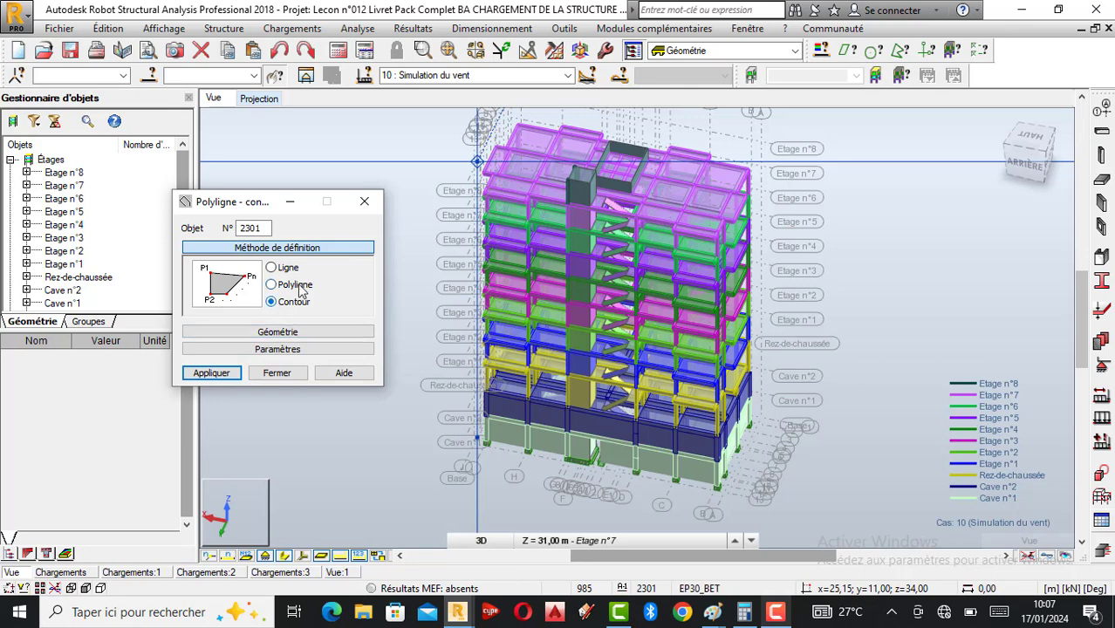
pyautogui.click(268, 350)
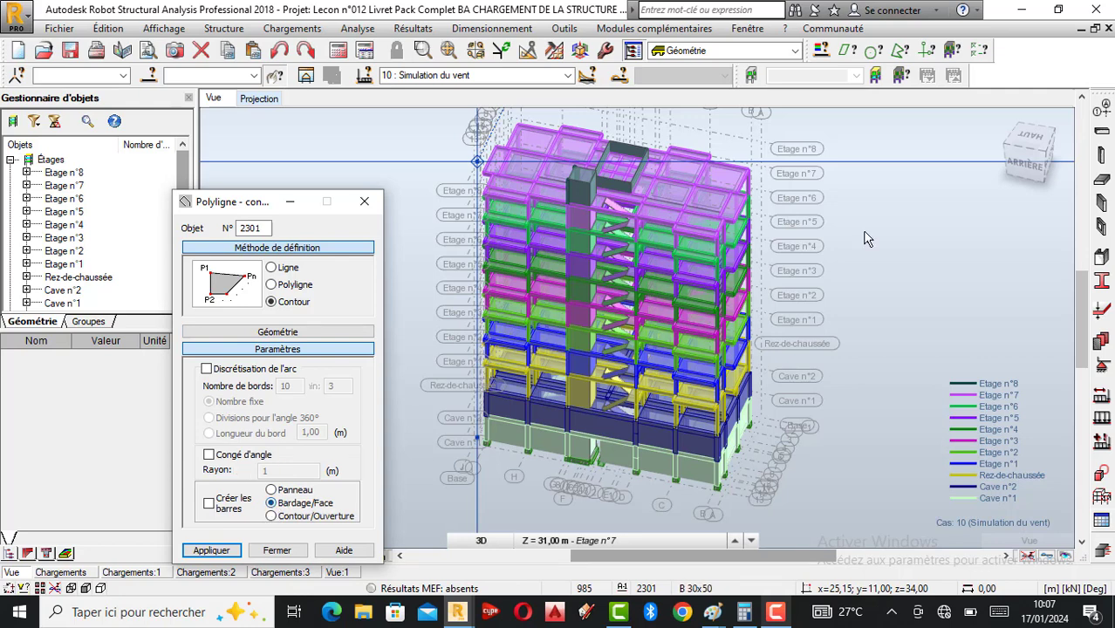
# Draw a rectangular Bardage/Face contour over the rear facade at y = 11.00, from x = 1.00 to 24.15 and z = 6.00 to 31.00.
pyautogui.scroll(3, 481, 225)
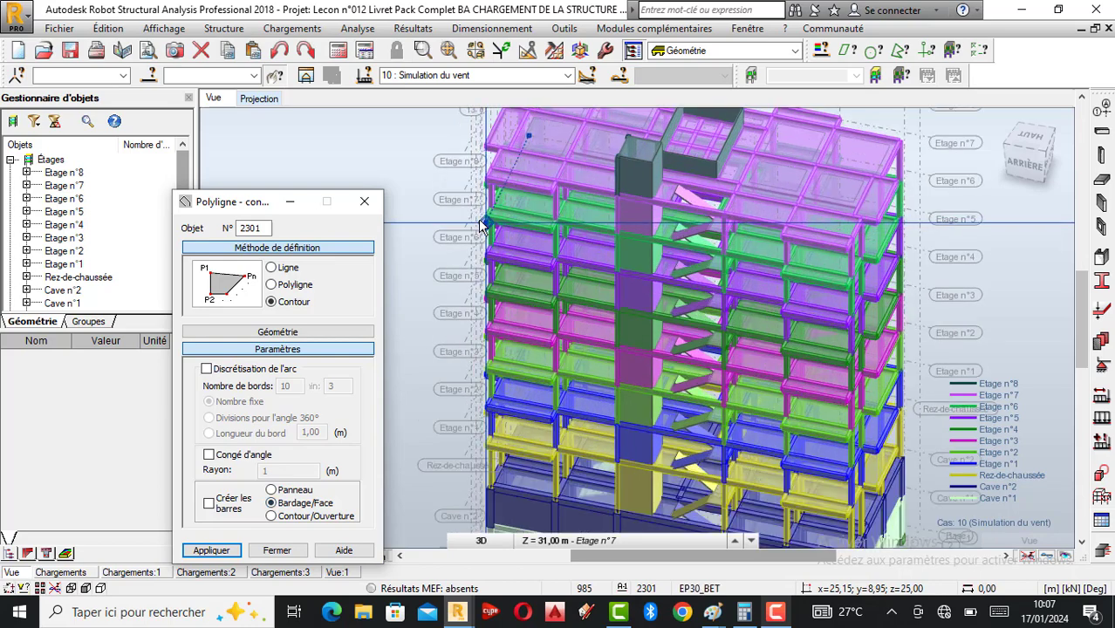
pyautogui.scroll(-2, 524, 153)
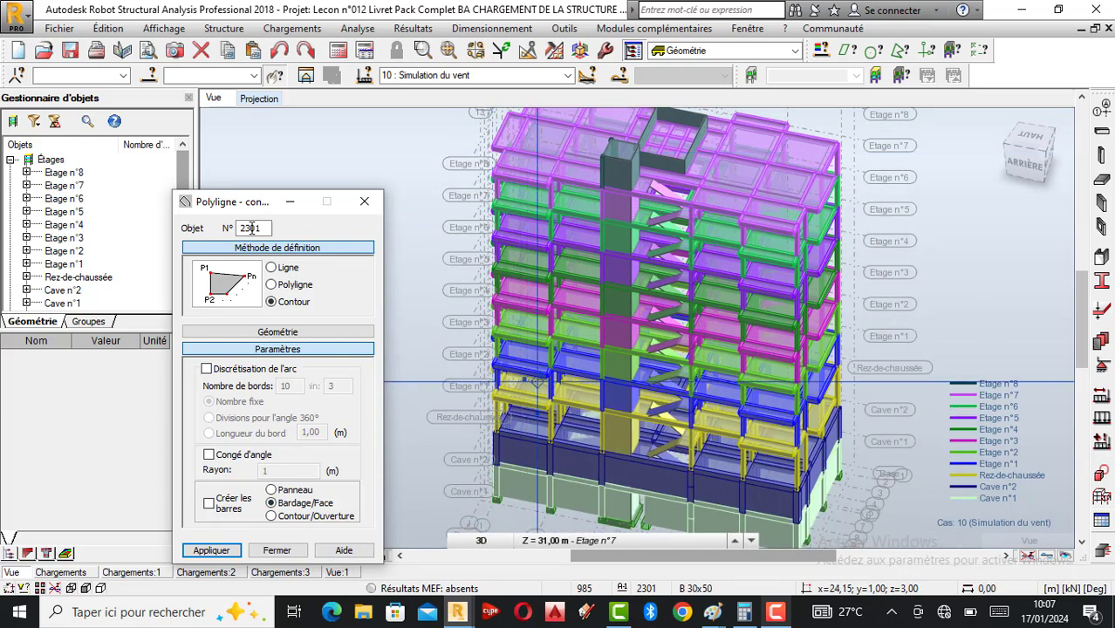
pyautogui.moveTo(253, 207); pyautogui.dragTo(256, 144)
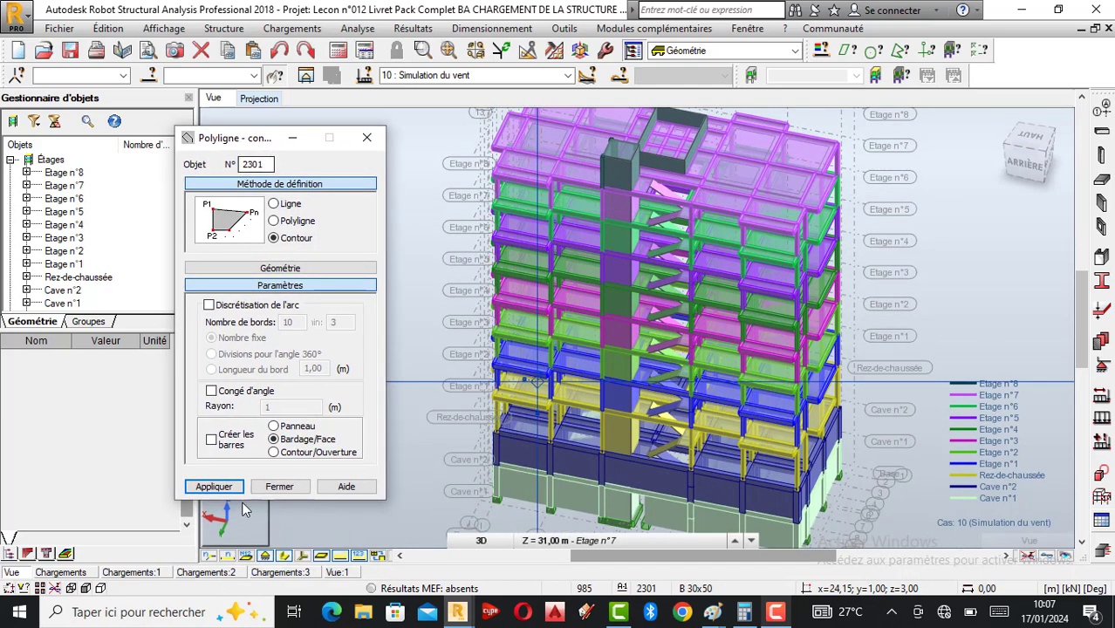
pyautogui.click(283, 556)
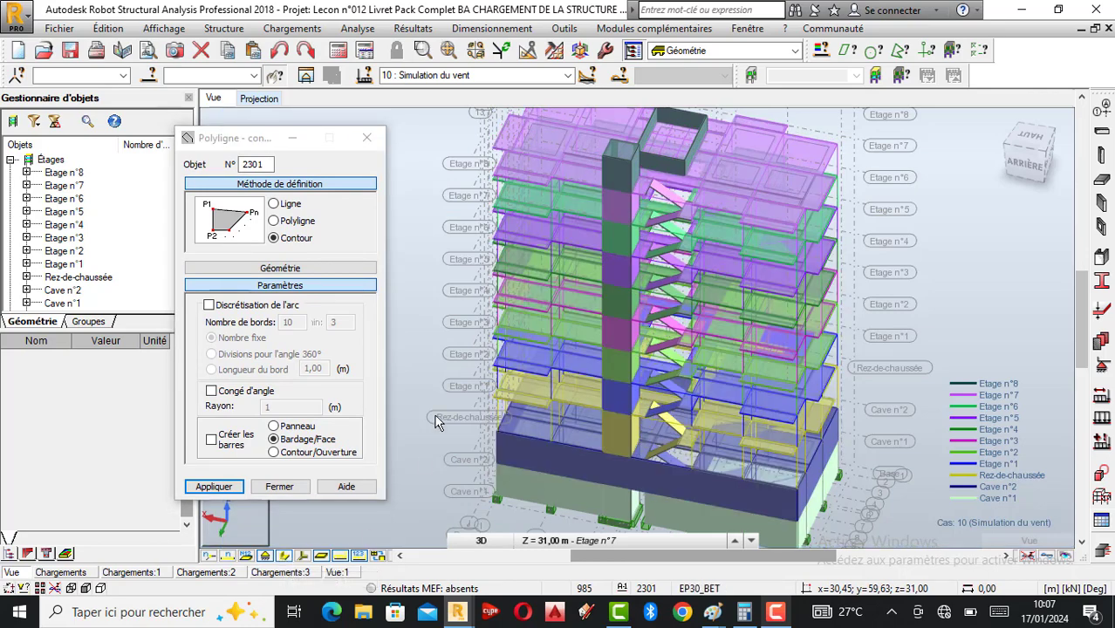
pyautogui.scroll(4, 523, 184)
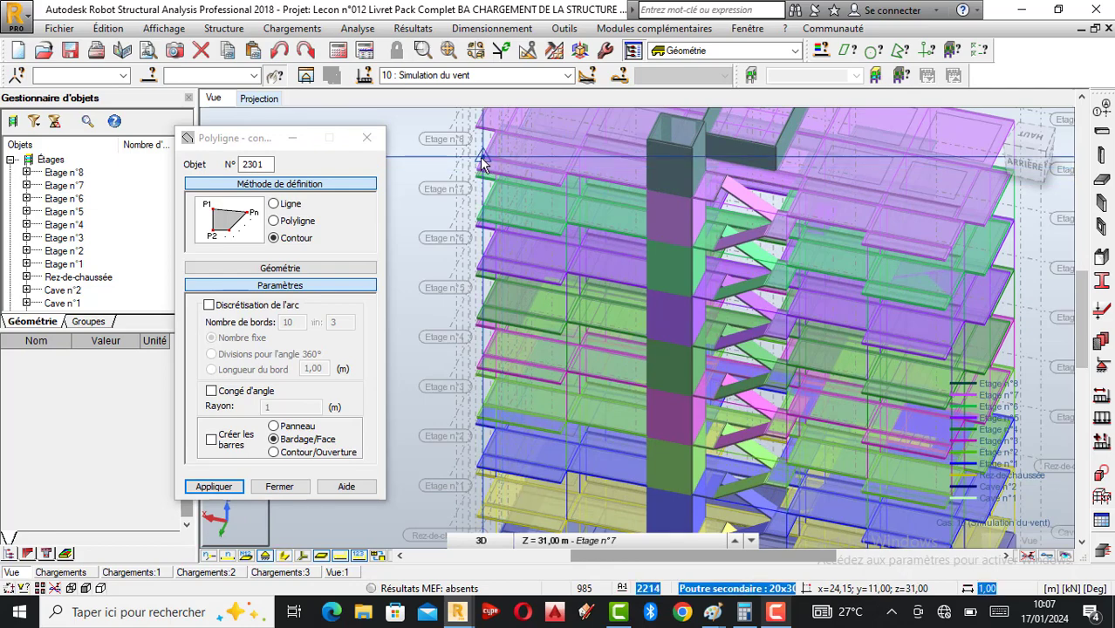
pyautogui.click(483, 158)
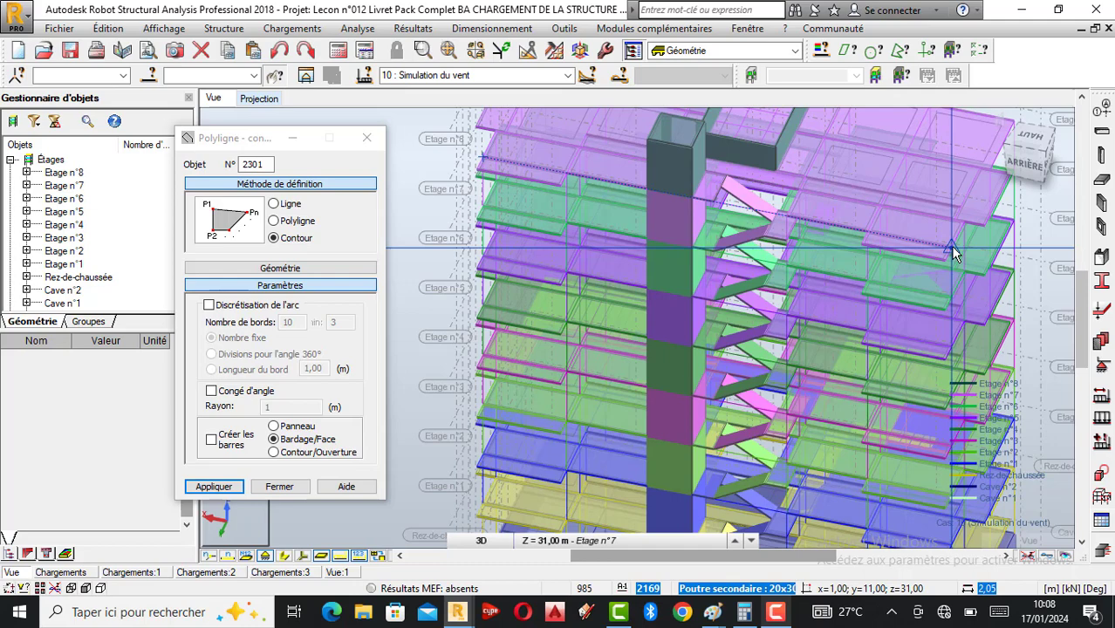
pyautogui.click(953, 248)
pyautogui.scroll(-1, 923, 143)
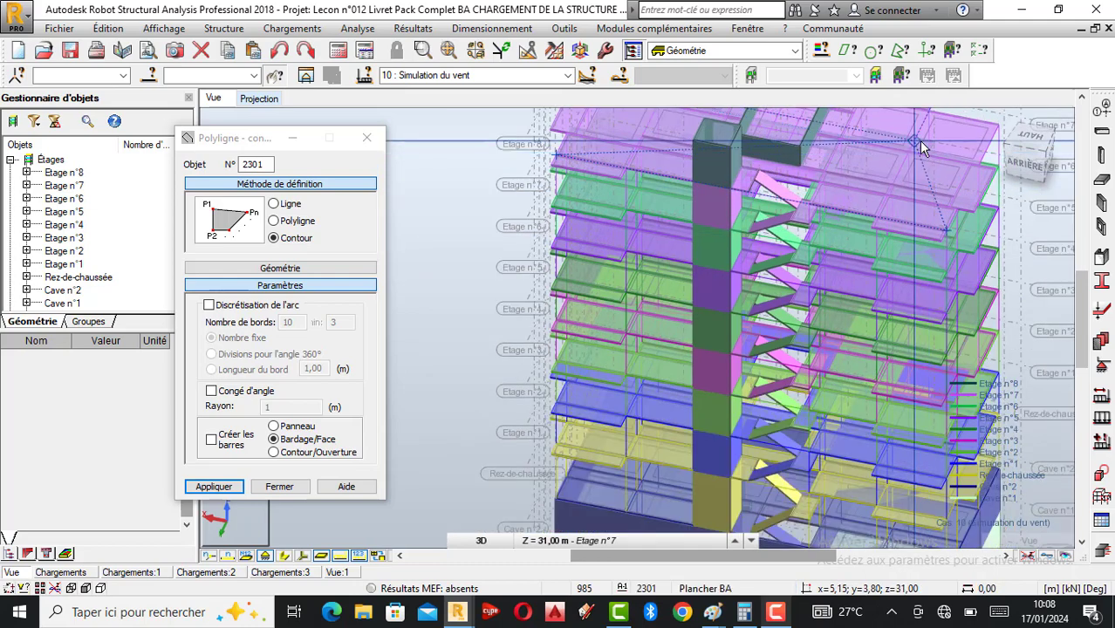
pyautogui.scroll(-2, 919, 141)
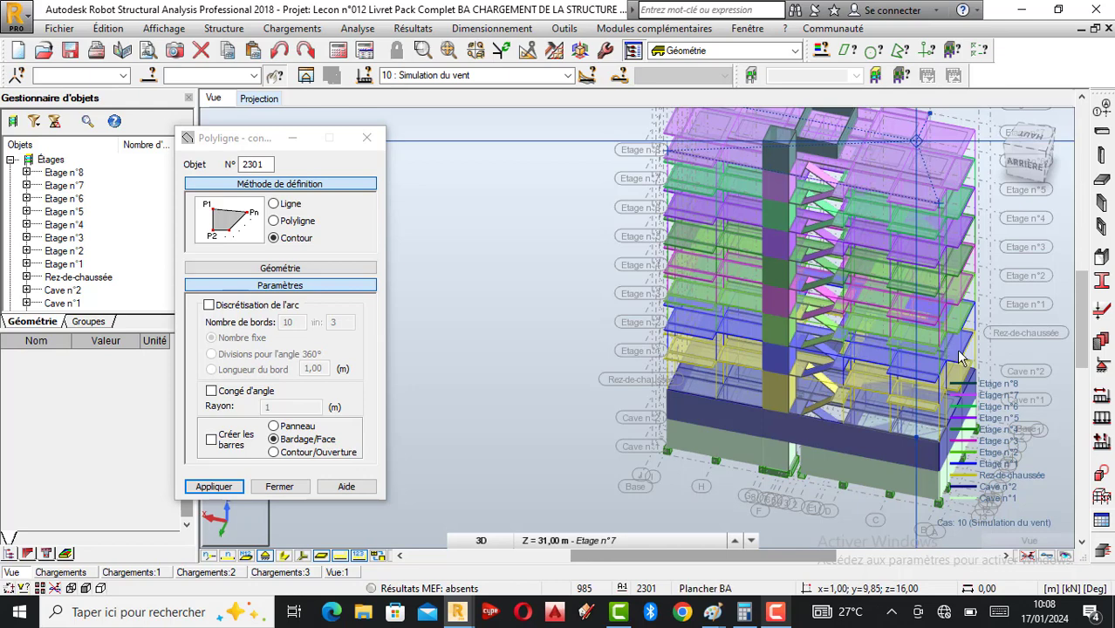
pyautogui.scroll(2, 950, 454)
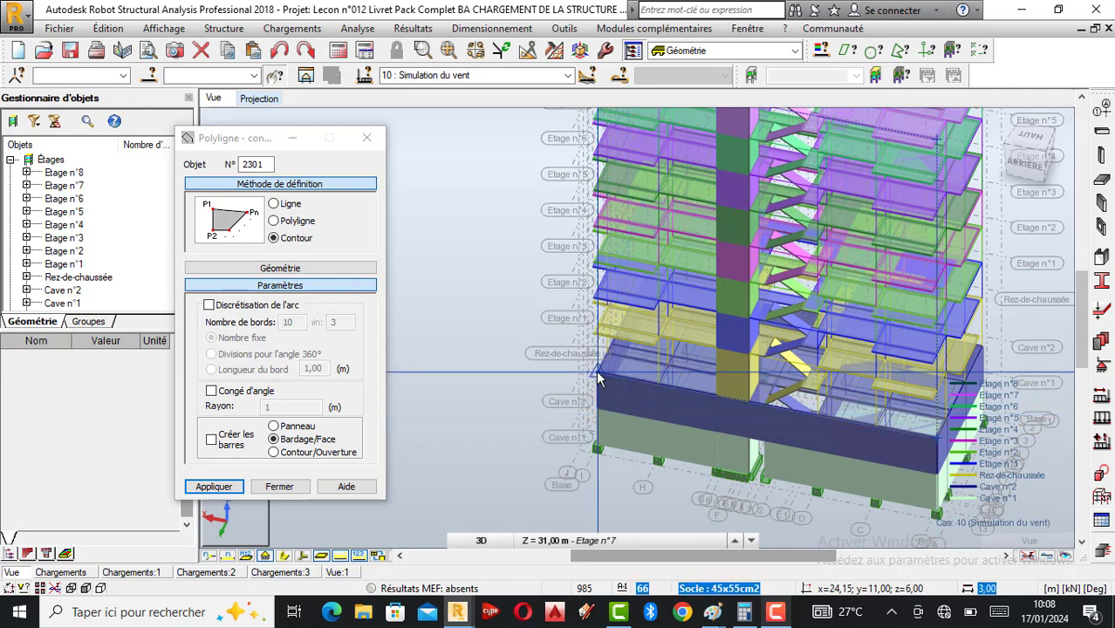
pyautogui.scroll(-1, 652, 424)
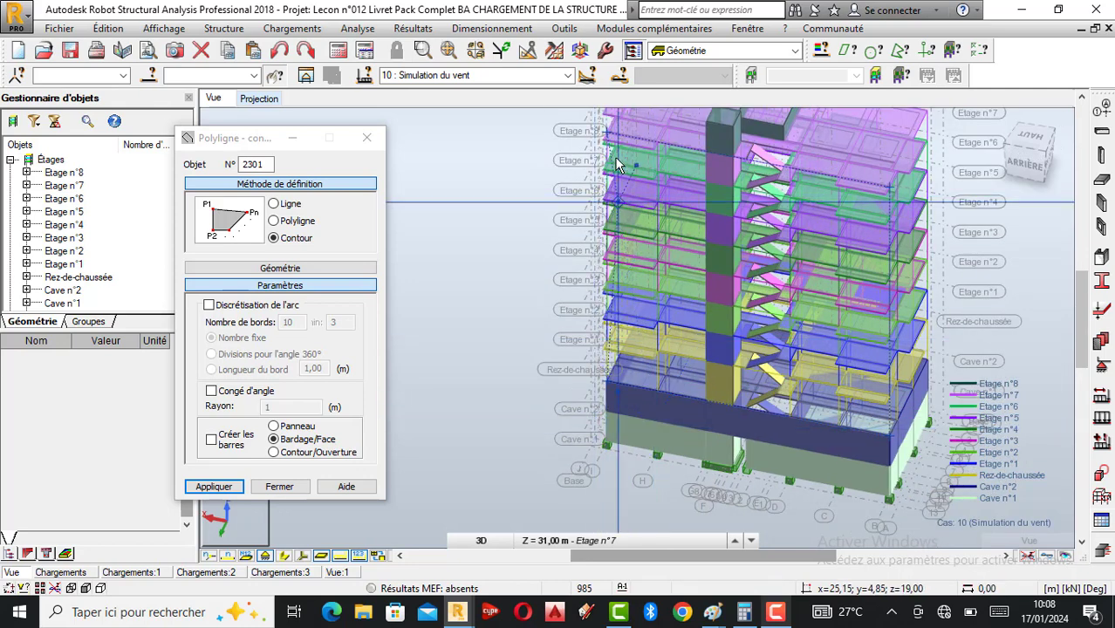
pyautogui.scroll(1, 611, 131)
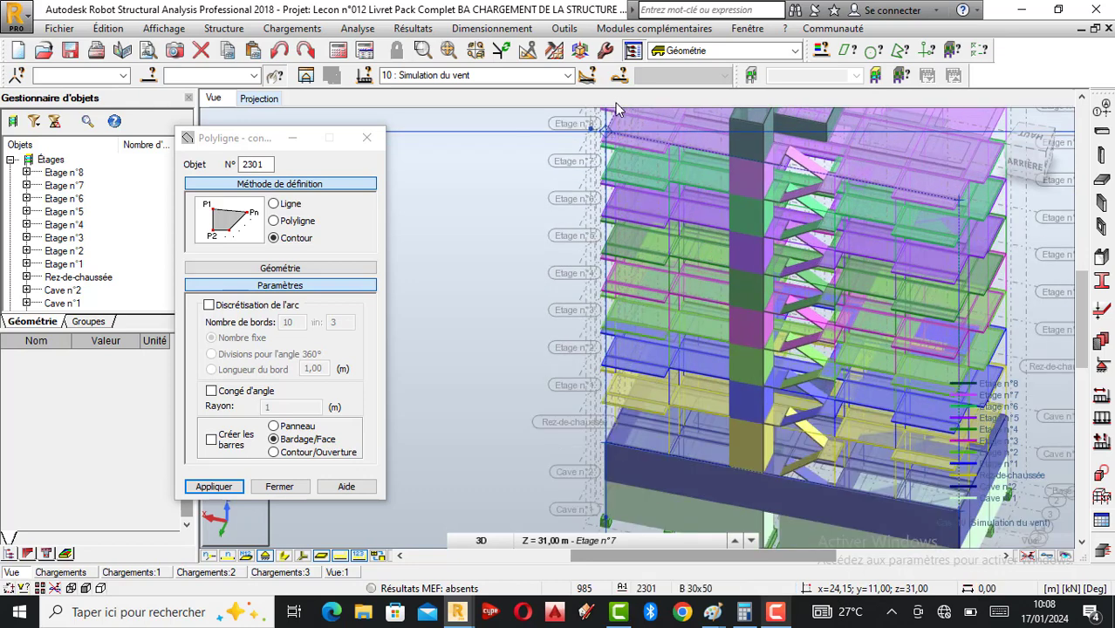
pyautogui.click(612, 171)
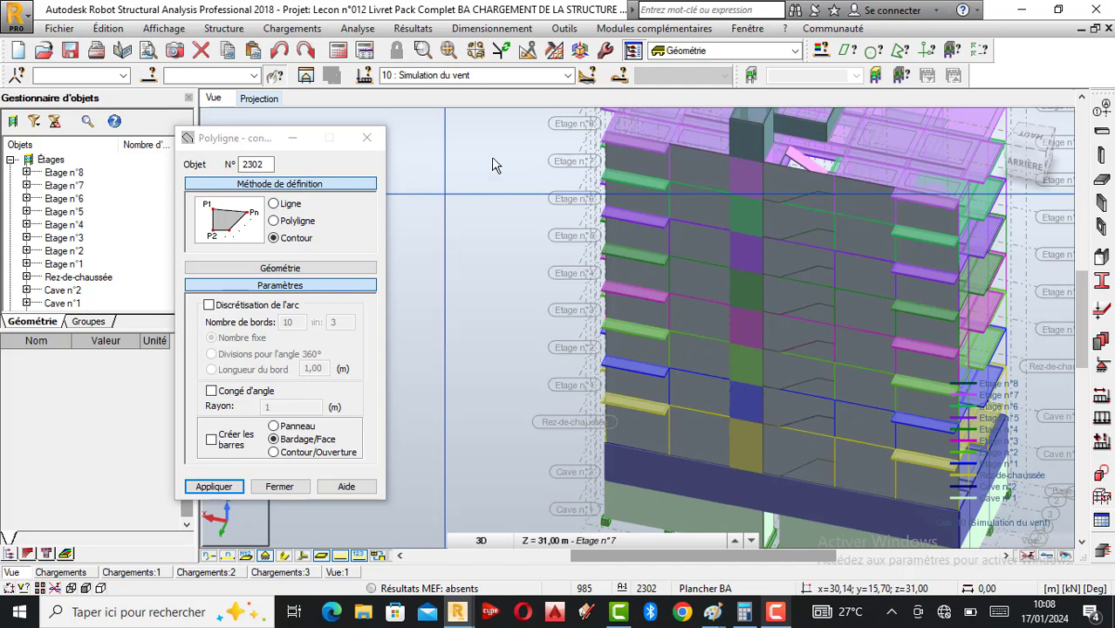
# Draw a second Bardage/Face contour over the front facade, from the top of the Cave n°2 walls up to z = 31.00, and close the definition.
pyautogui.rightClick(371, 181)
pyautogui.click(436, 247)
pyautogui.moveTo(632, 291); pyautogui.dragTo(879, 193)
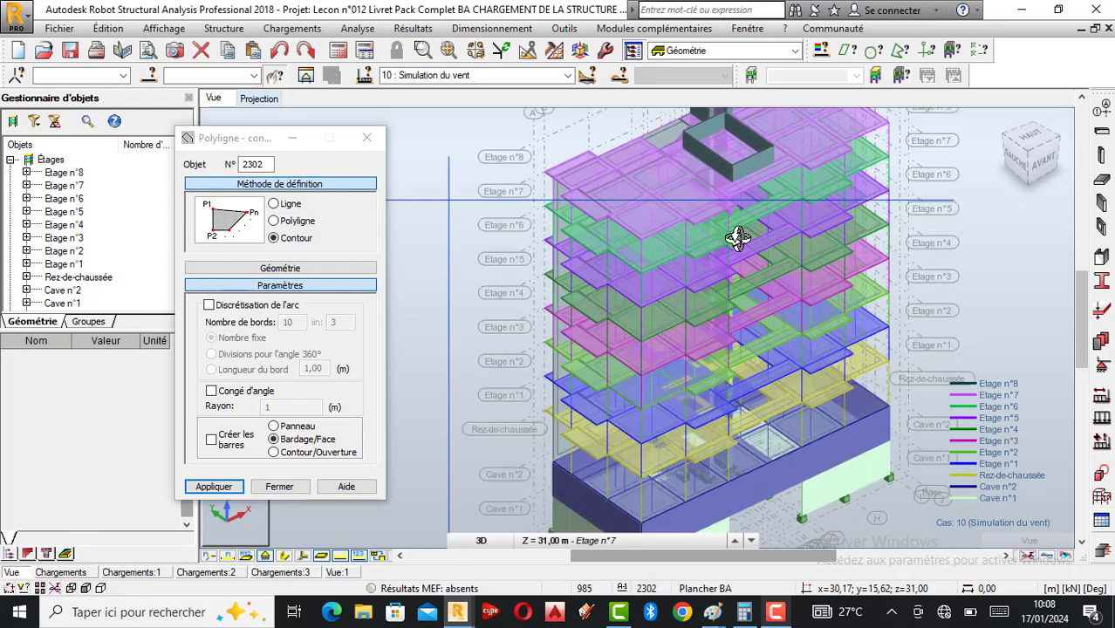
pyautogui.click(253, 171)
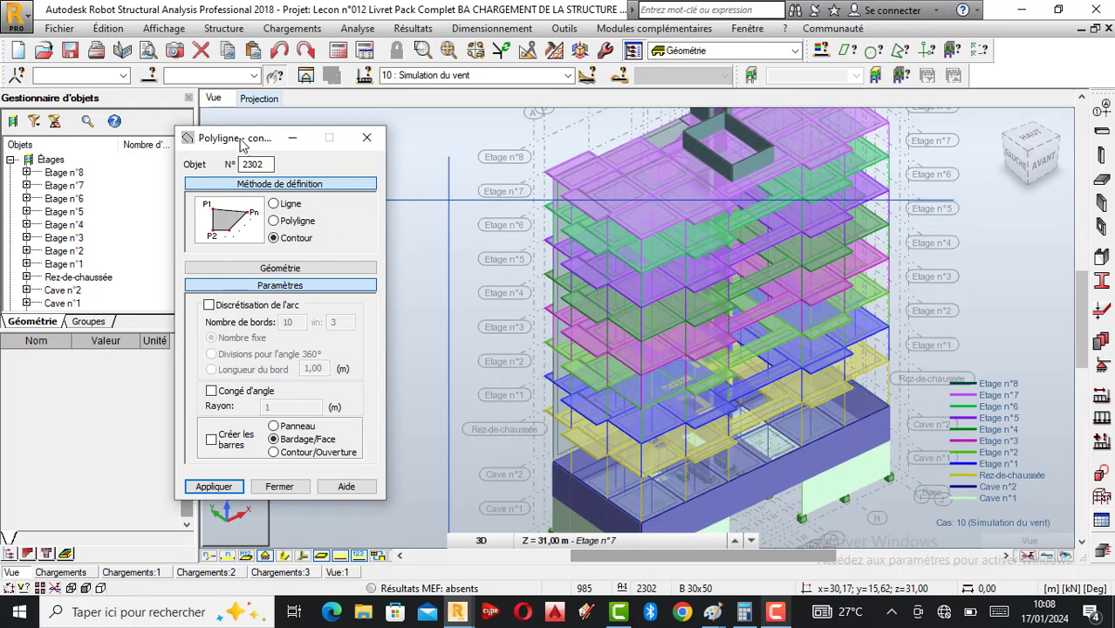
pyautogui.click(640, 241)
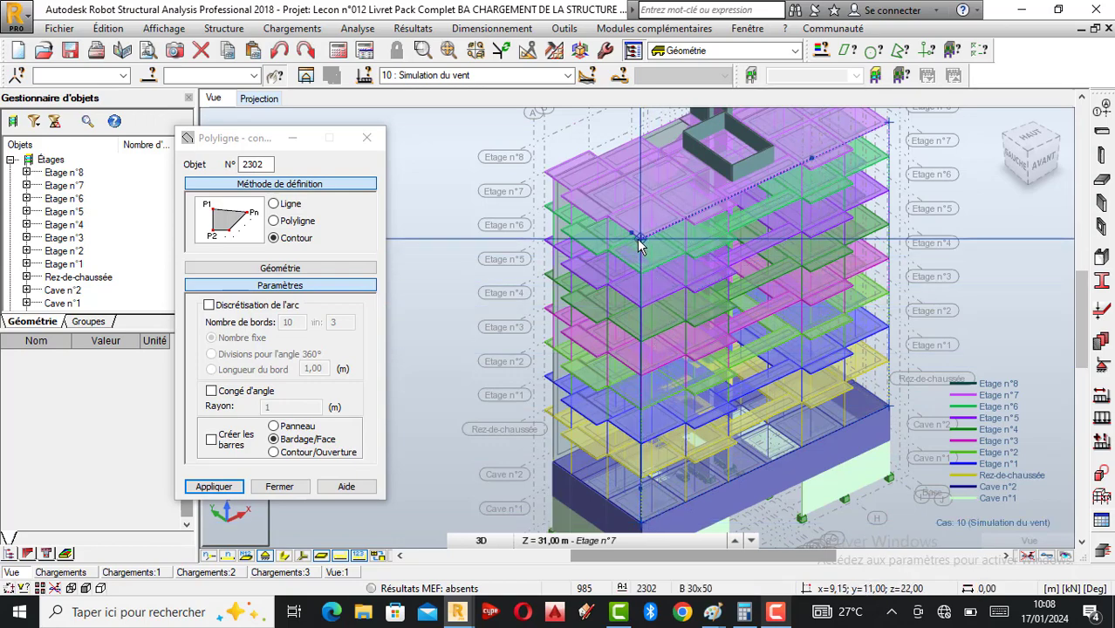
pyautogui.scroll(2, 665, 228)
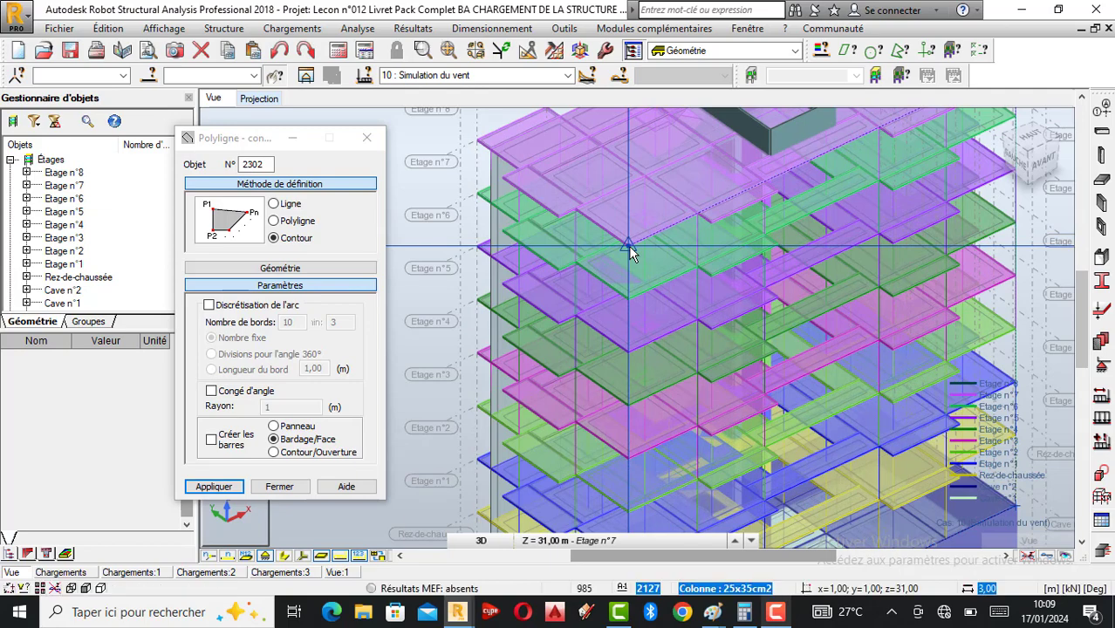
pyautogui.click(629, 247)
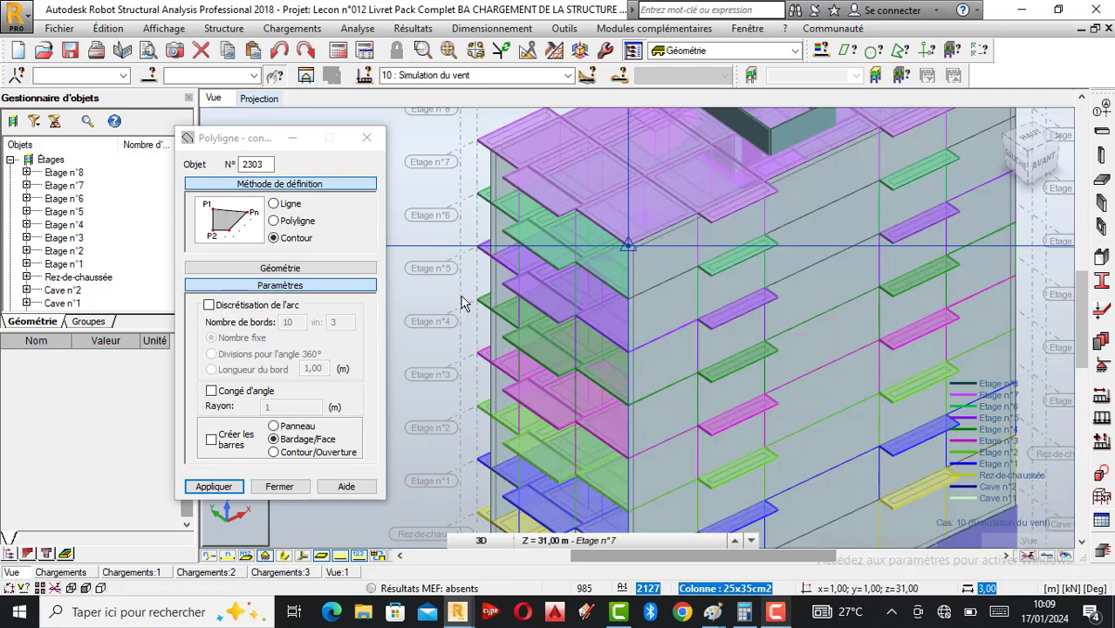
pyautogui.scroll(-2, 461, 253)
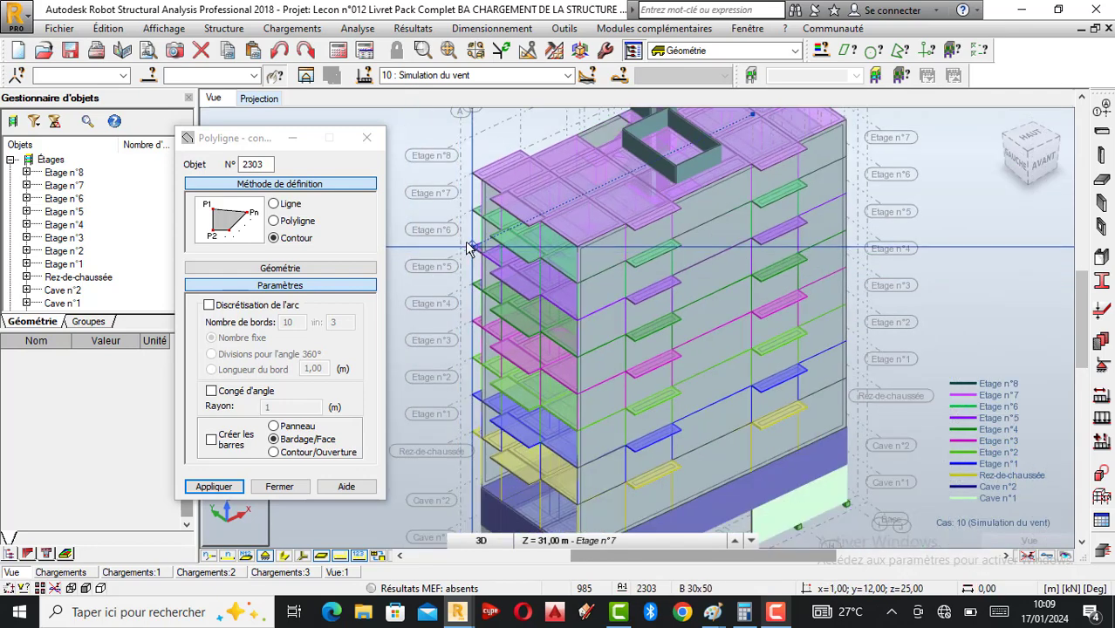
pyautogui.click(366, 137)
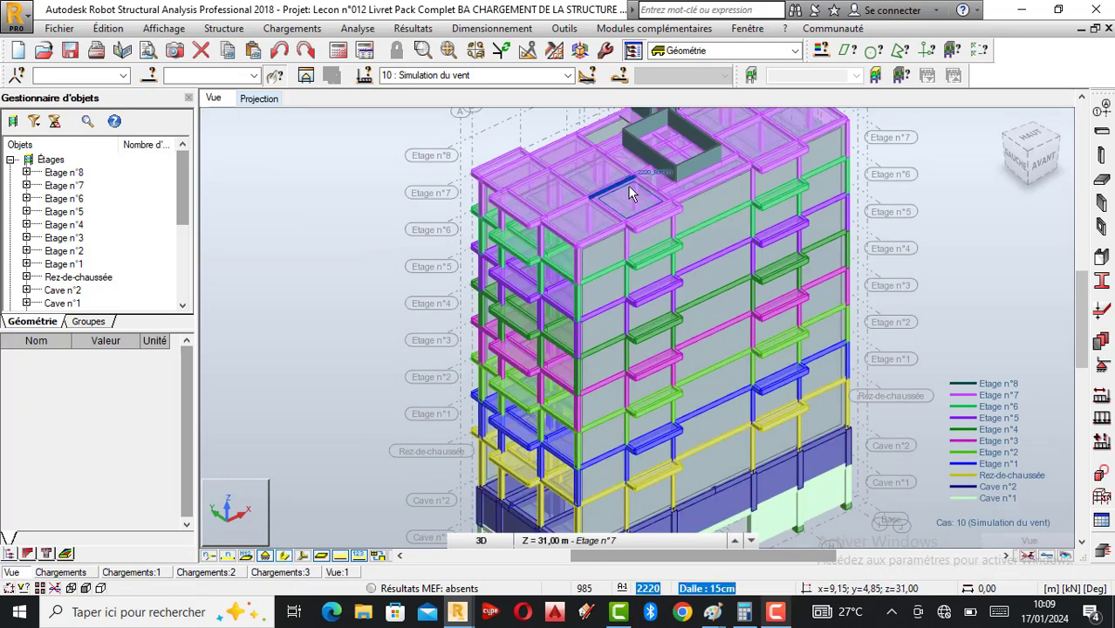
# Examine the cladding on the rear facade from the roof down to the basement walls.
pyautogui.scroll(-2, 628, 185)
pyautogui.rightClick(800, 223)
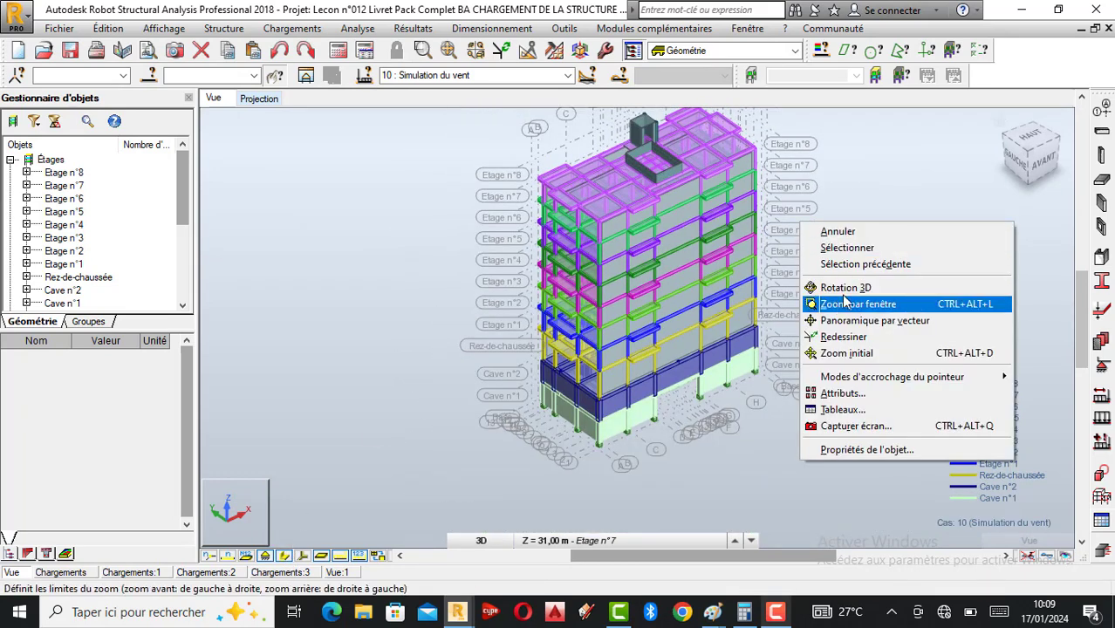
pyautogui.click(834, 278)
pyautogui.moveTo(710, 301)
pyautogui.mouseDown()
pyautogui.moveTo(811, 304)
pyautogui.moveTo(725, 313)
pyautogui.mouseUp()
pyautogui.scroll(3, 660, 229)
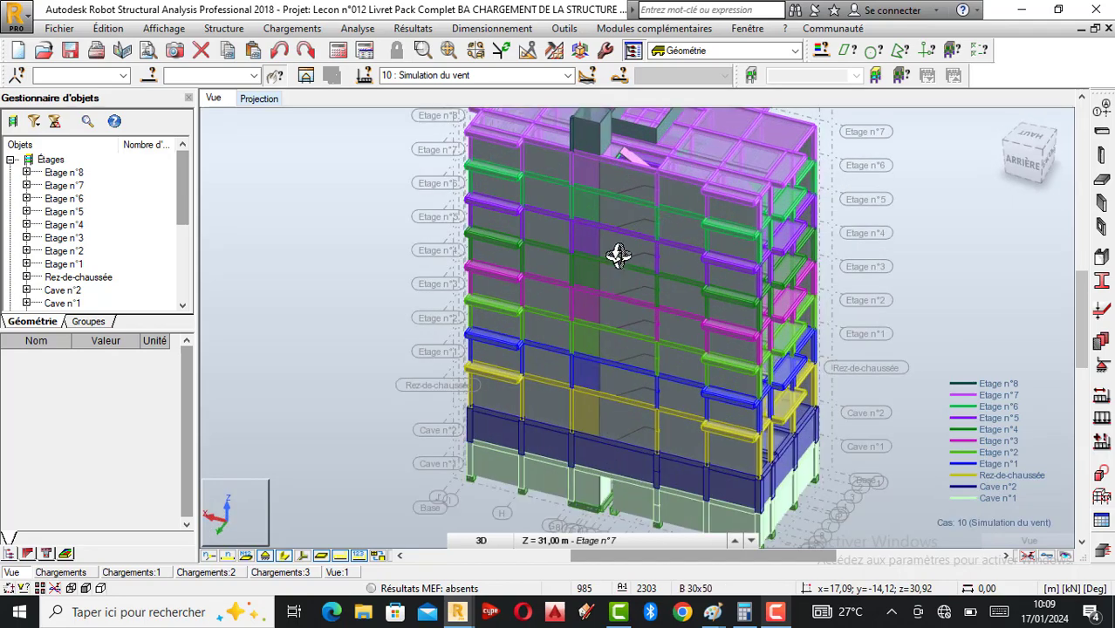
pyautogui.scroll(-1, 627, 279)
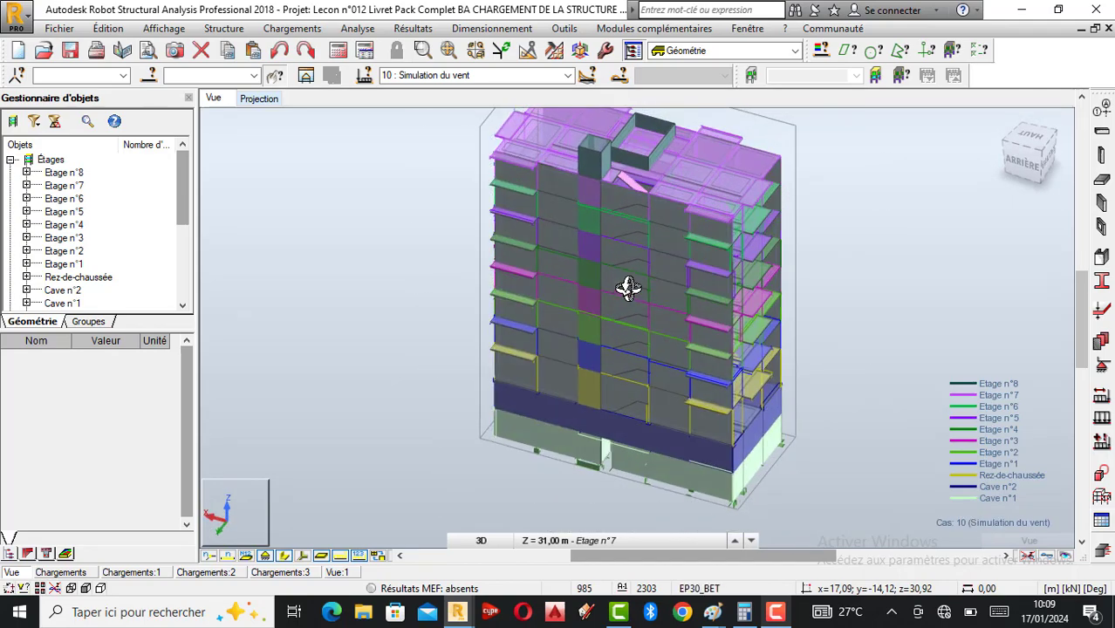
pyautogui.scroll(1, 717, 454)
pyautogui.scroll(2, 711, 471)
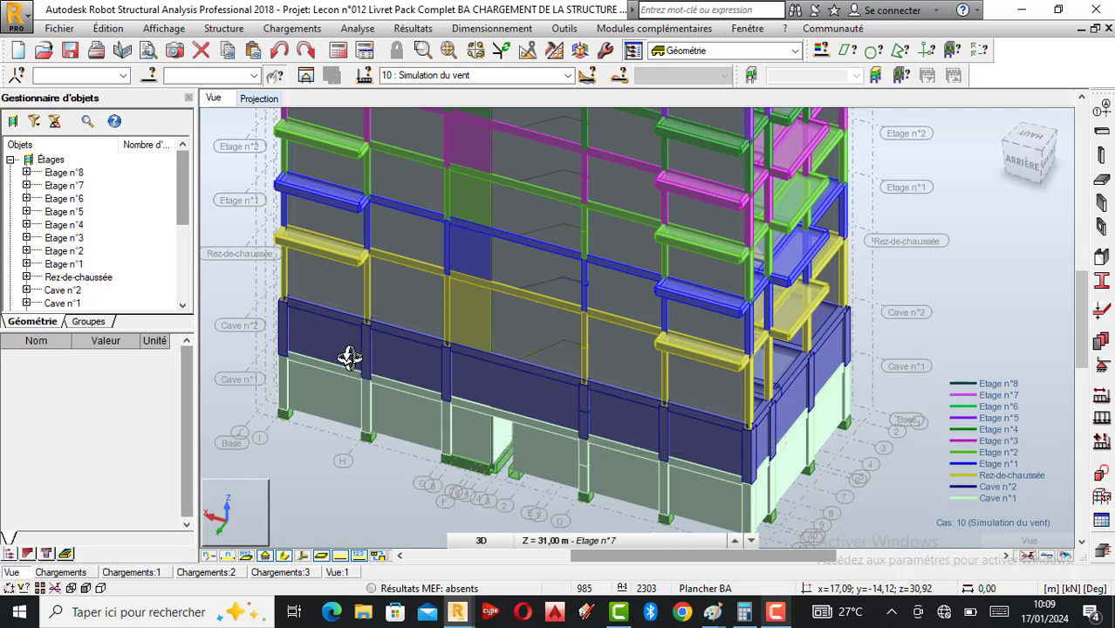
# Display the loads of case 9 : Q(Poussée de Terre sous-sol) and examine them around the basement walls.
pyautogui.click(569, 75)
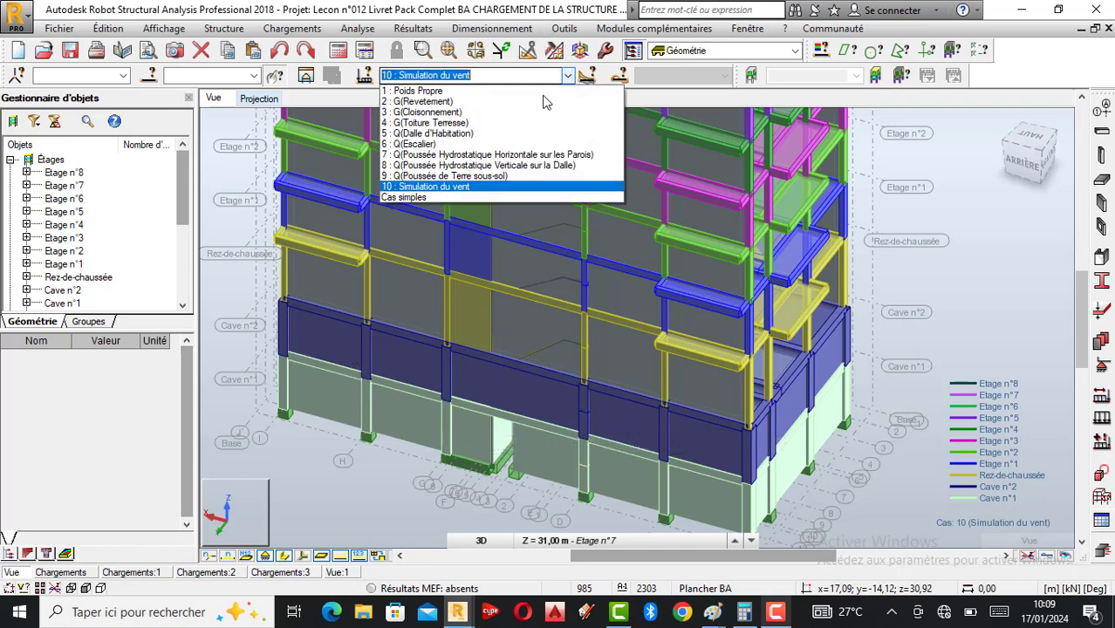
pyautogui.click(474, 177)
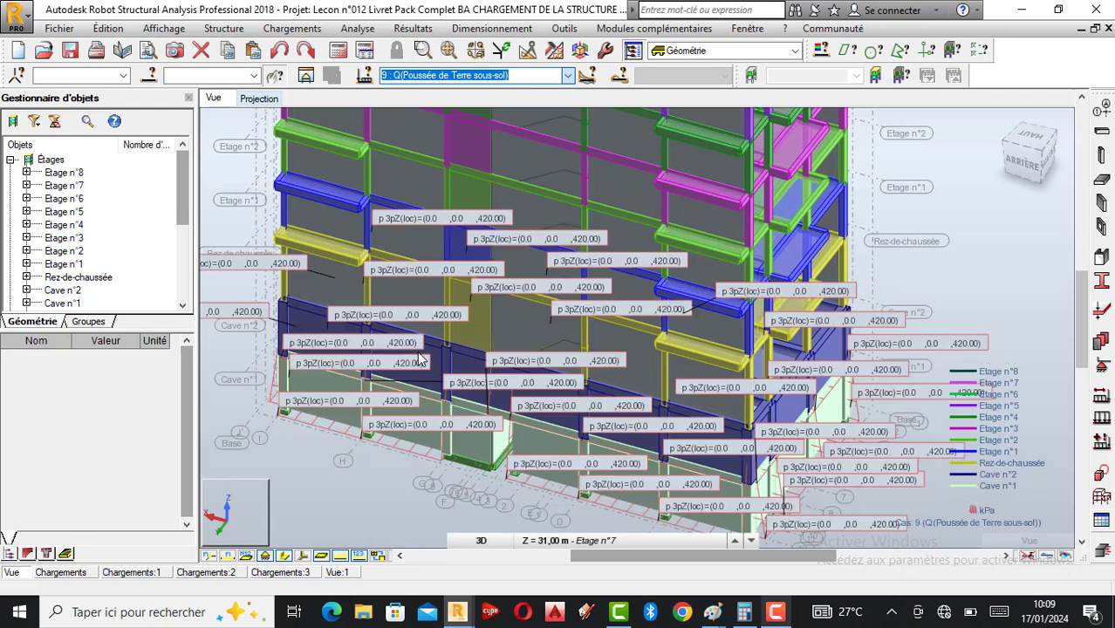
pyautogui.scroll(-1, 527, 370)
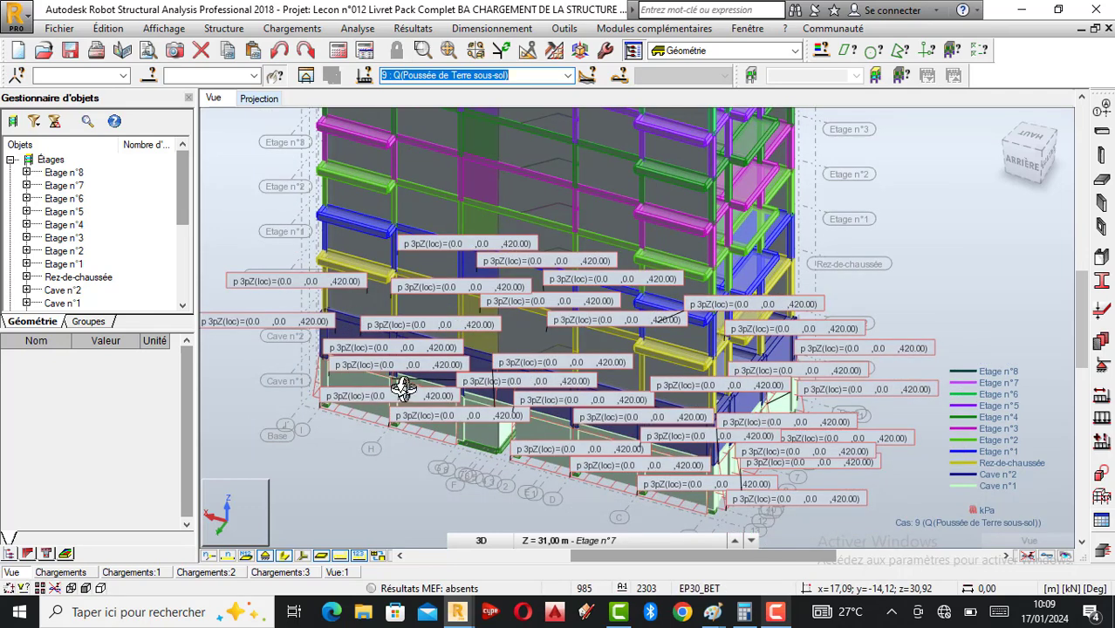
pyautogui.scroll(-1, 402, 388)
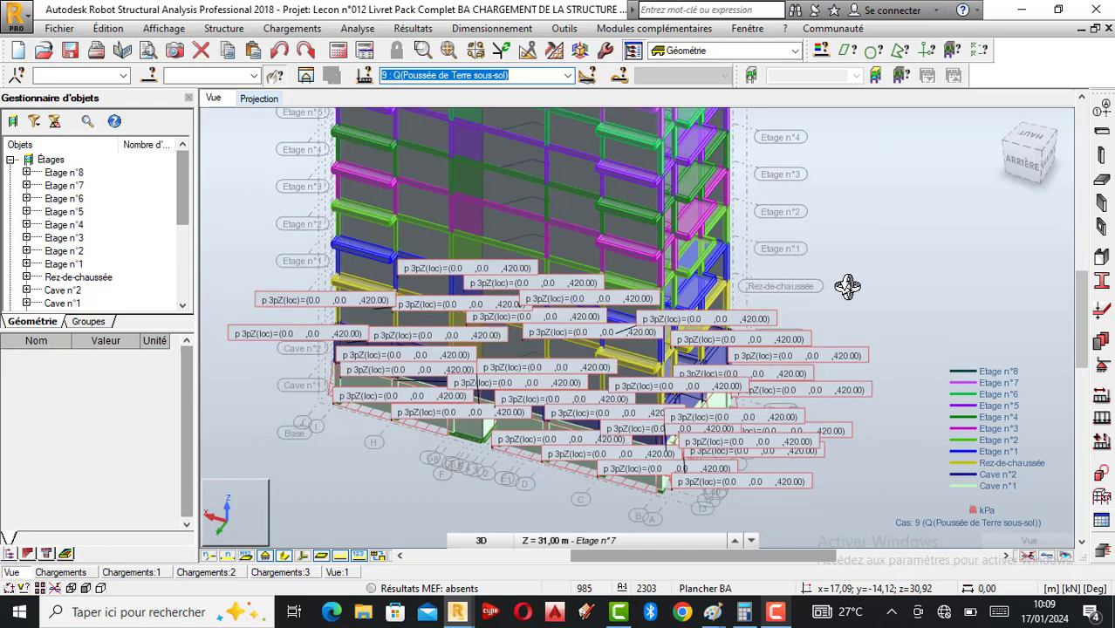
pyautogui.moveTo(847, 287); pyautogui.dragTo(819, 294)
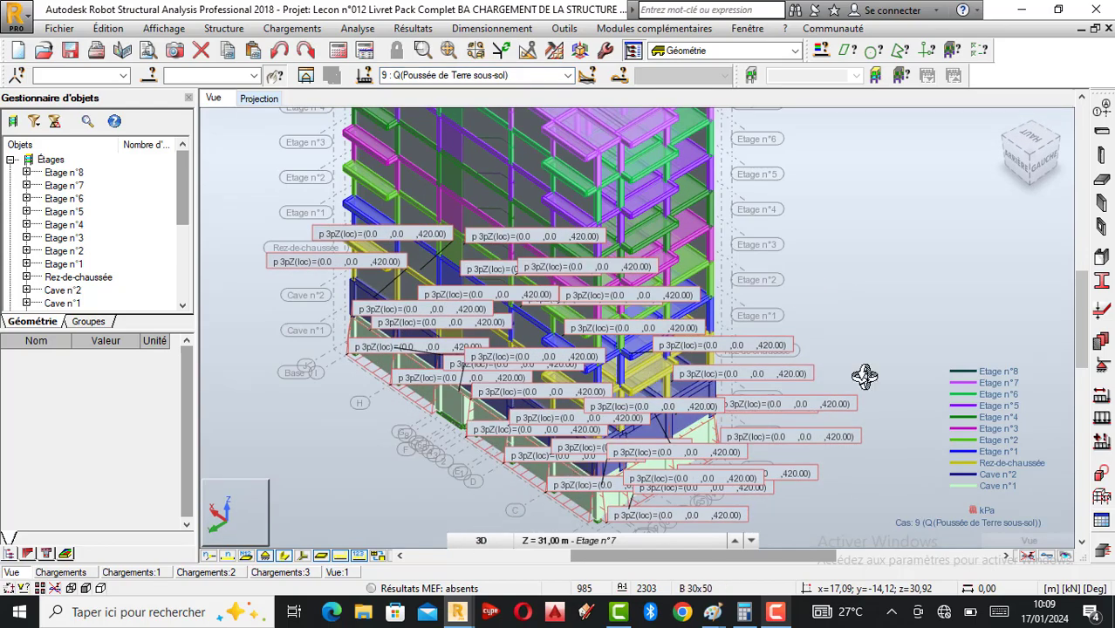
# Switch the active load case from the earth pressure case to 10 : Simulation du vent.
pyautogui.moveTo(888, 370); pyautogui.dragTo(817, 376)
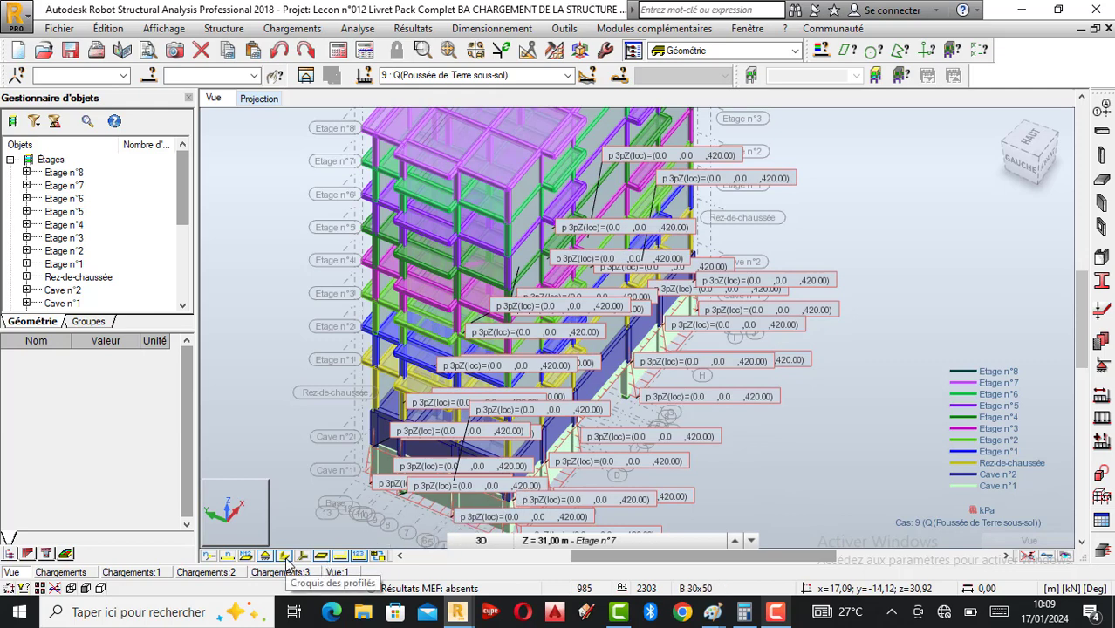
pyautogui.click(564, 77)
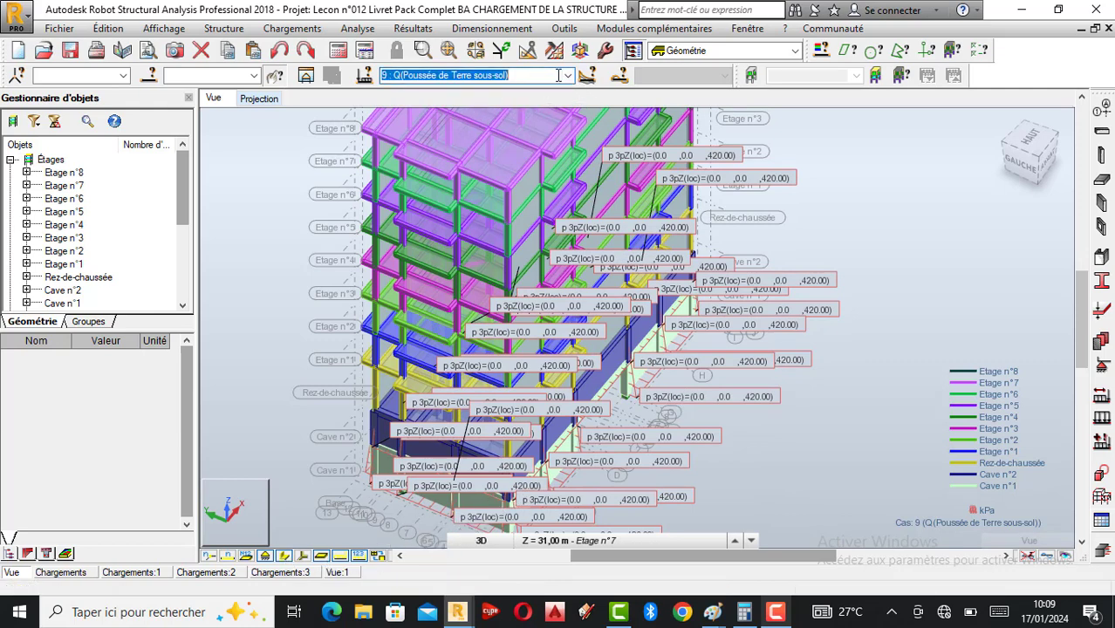
pyautogui.click(568, 77)
pyautogui.click(435, 188)
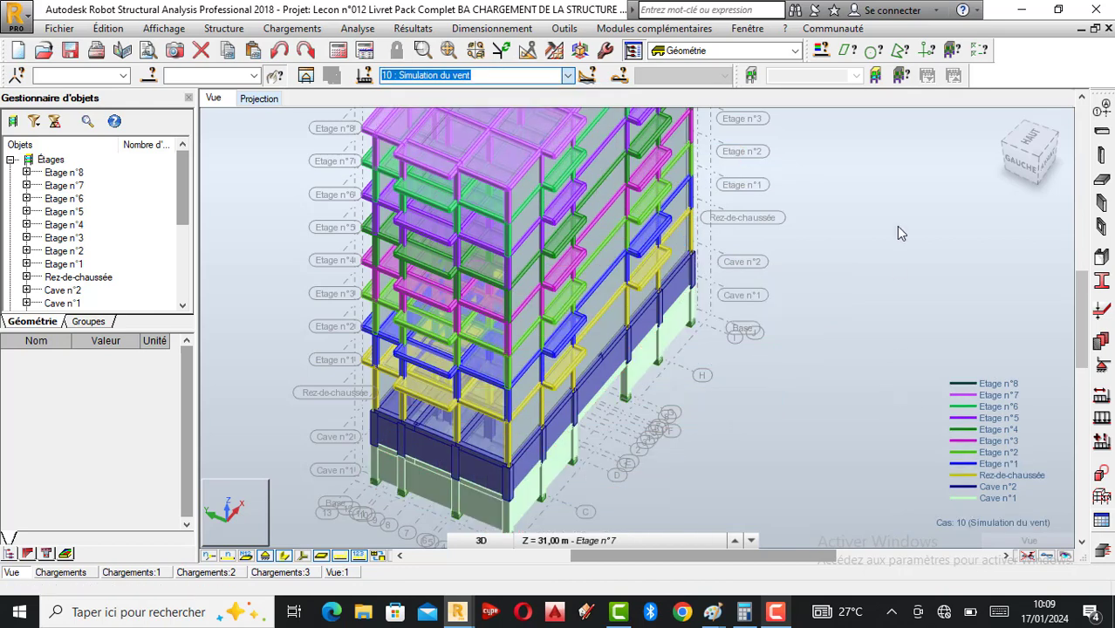
# Examine the clad front facade and the open end facade of the building from several angles, from roof to basement.
pyautogui.rightClick(780, 242)
pyautogui.click(825, 279)
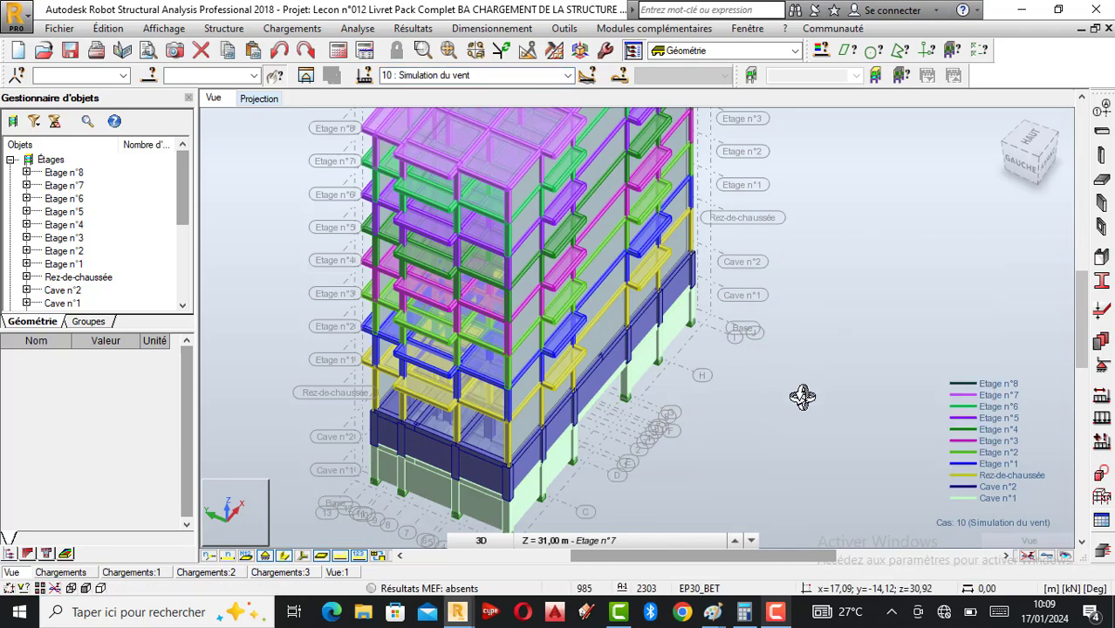
pyautogui.moveTo(802, 397); pyautogui.dragTo(751, 376)
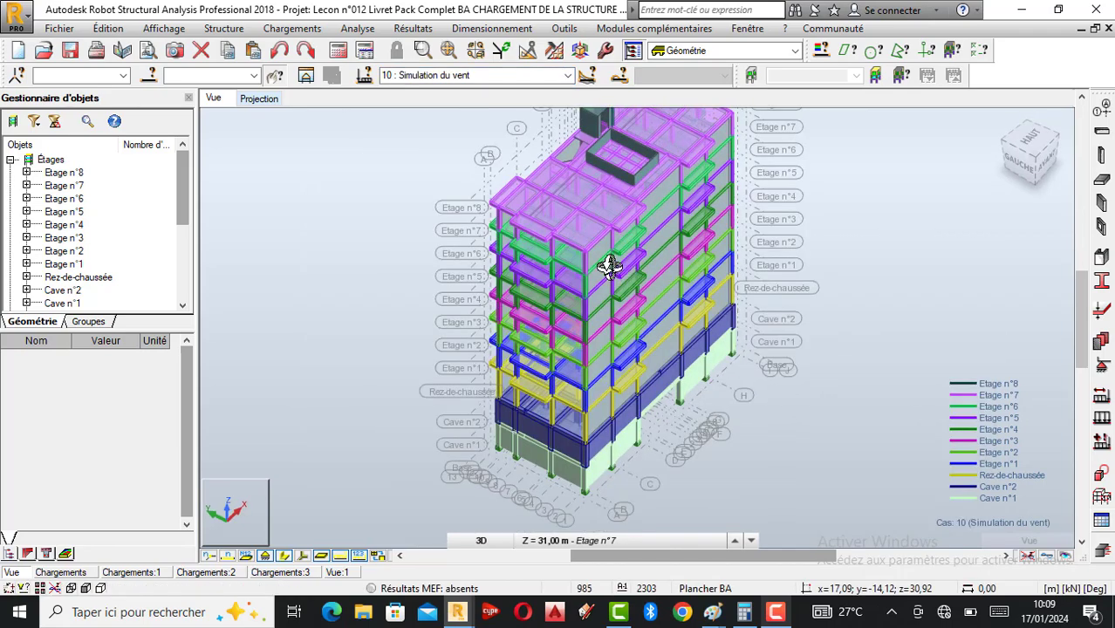
pyautogui.scroll(2, 563, 251)
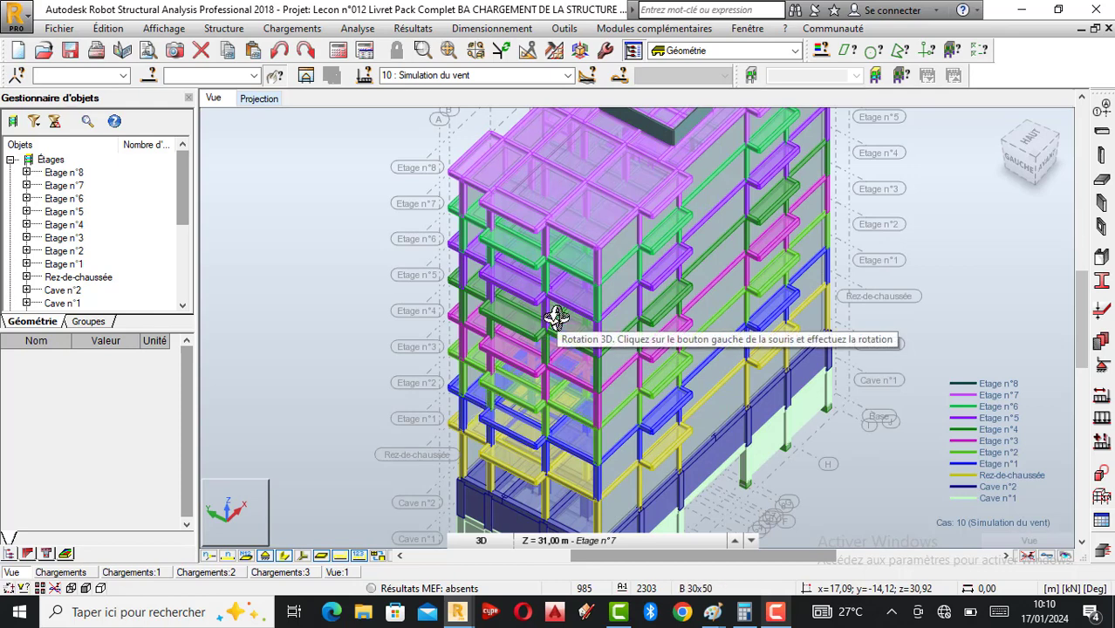
pyautogui.moveTo(506, 320); pyautogui.dragTo(902, 259)
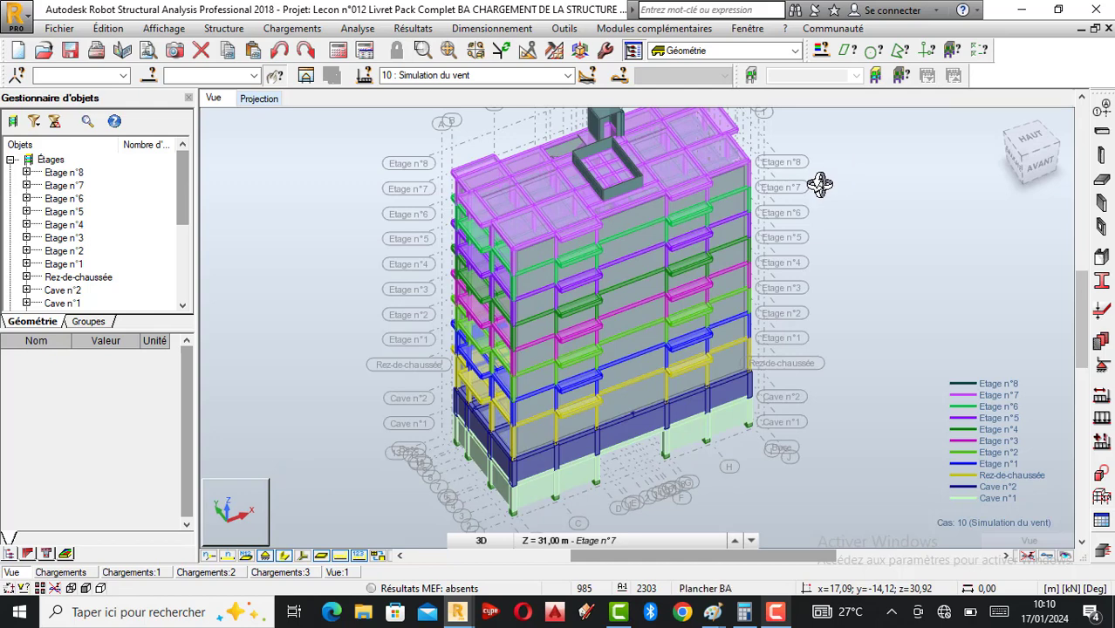
pyautogui.moveTo(733, 257)
pyautogui.mouseDown()
pyautogui.moveTo(724, 268)
pyautogui.moveTo(736, 272)
pyautogui.mouseUp()
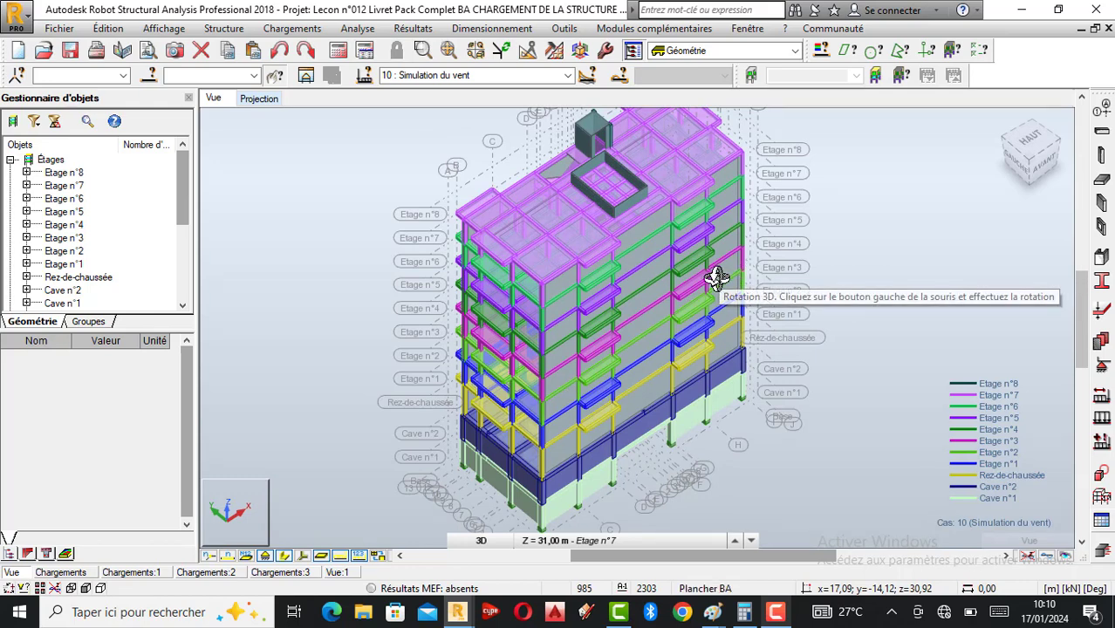
pyautogui.moveTo(715, 273); pyautogui.dragTo(689, 251)
pyautogui.scroll(-1, 823, 401)
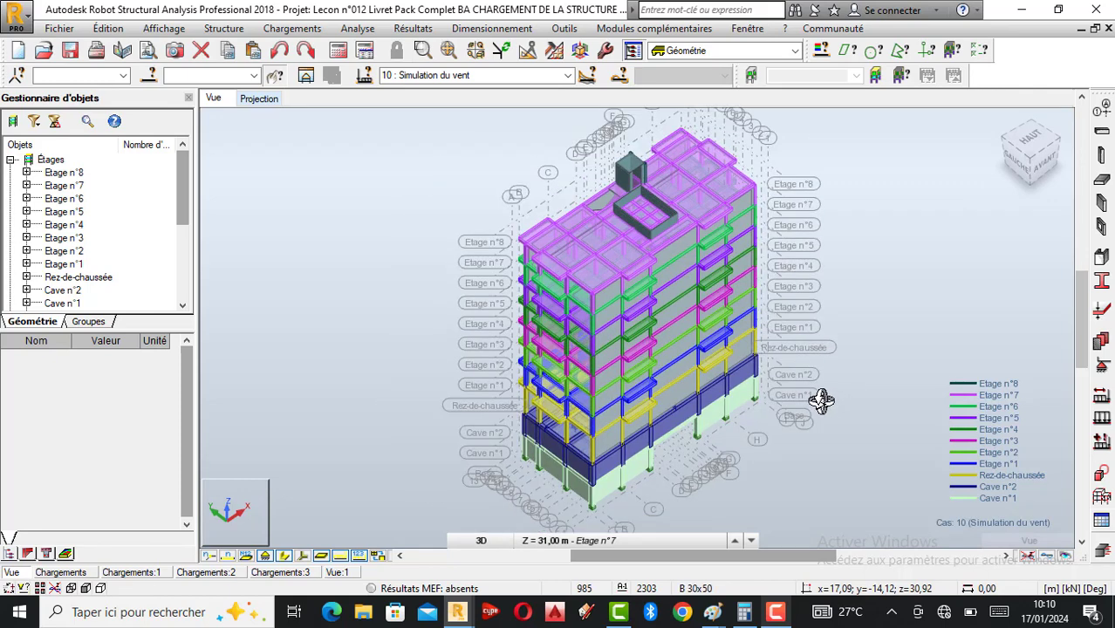
pyautogui.scroll(1, 645, 291)
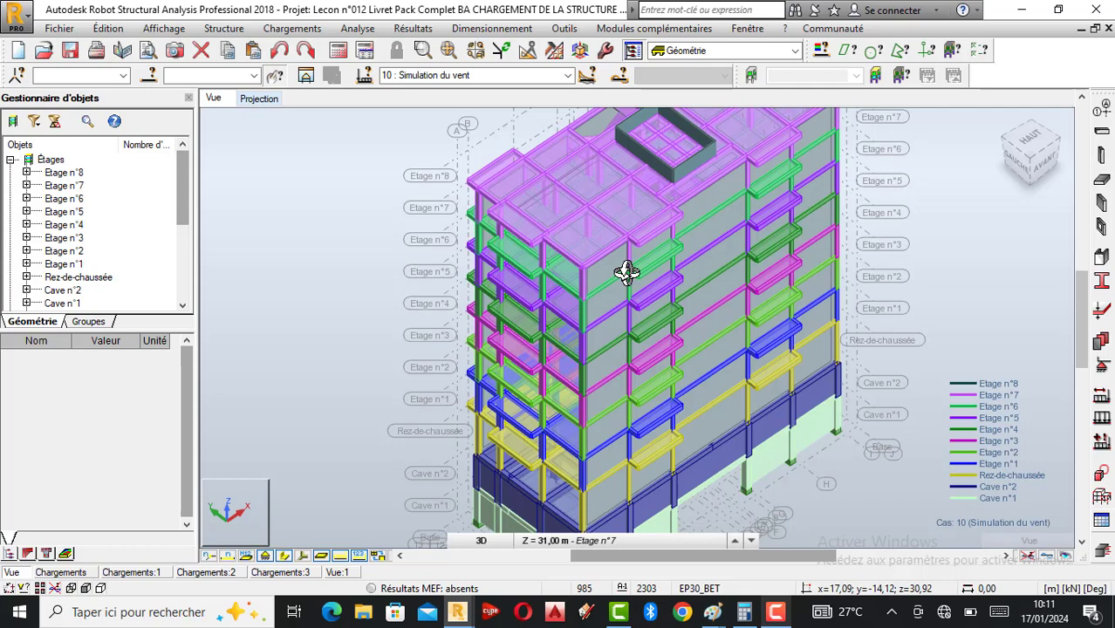
pyautogui.scroll(-2, 625, 272)
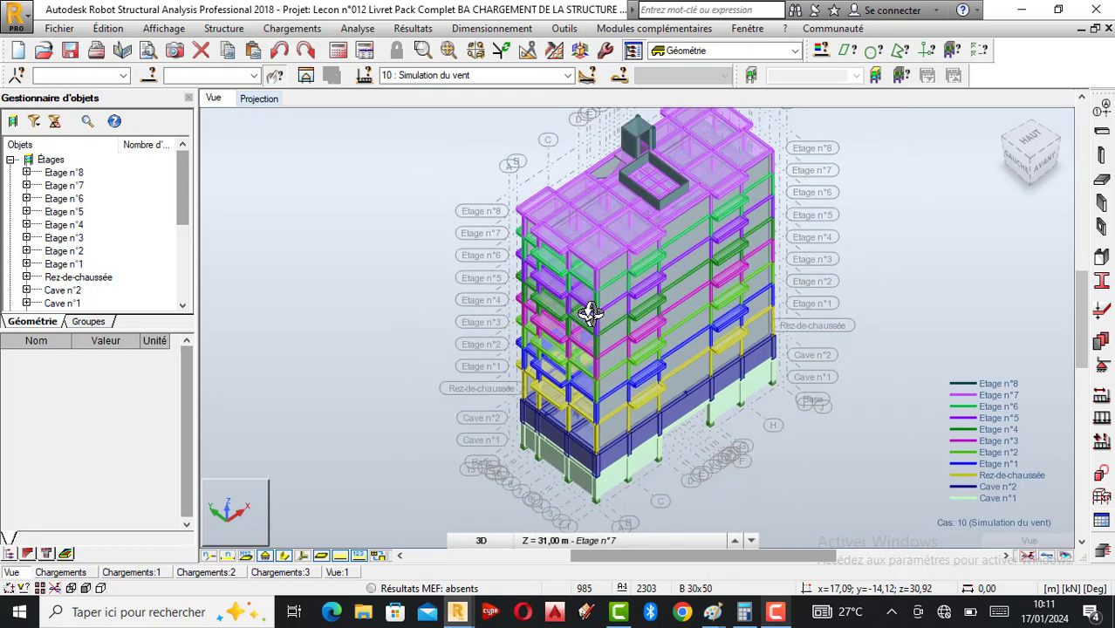
pyautogui.keyDown('shift'); pyautogui.moveTo(590, 312); pyautogui.dragTo(525, 291, button='middle'); pyautogui.keyUp('shift')
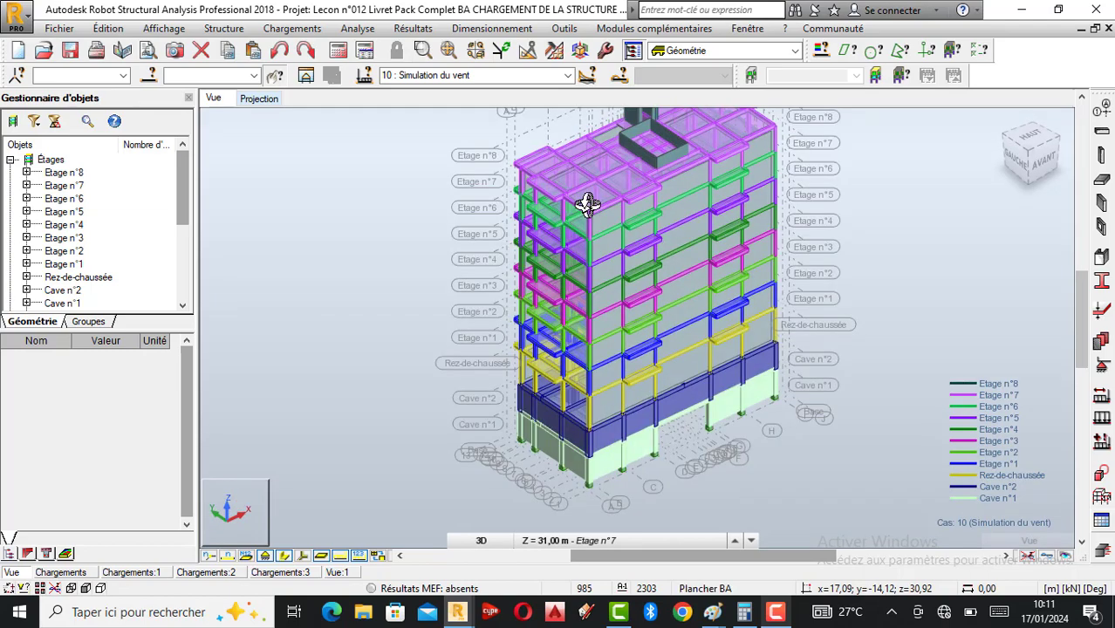
pyautogui.scroll(2, 587, 204)
pyautogui.scroll(-3, 563, 217)
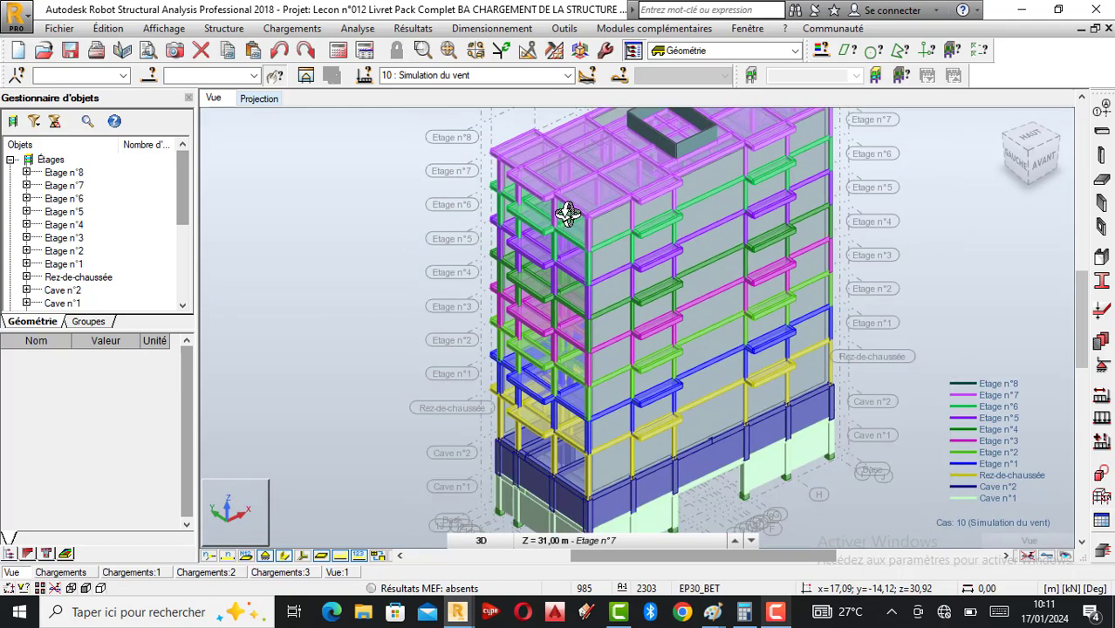
pyautogui.scroll(1, 650, 174)
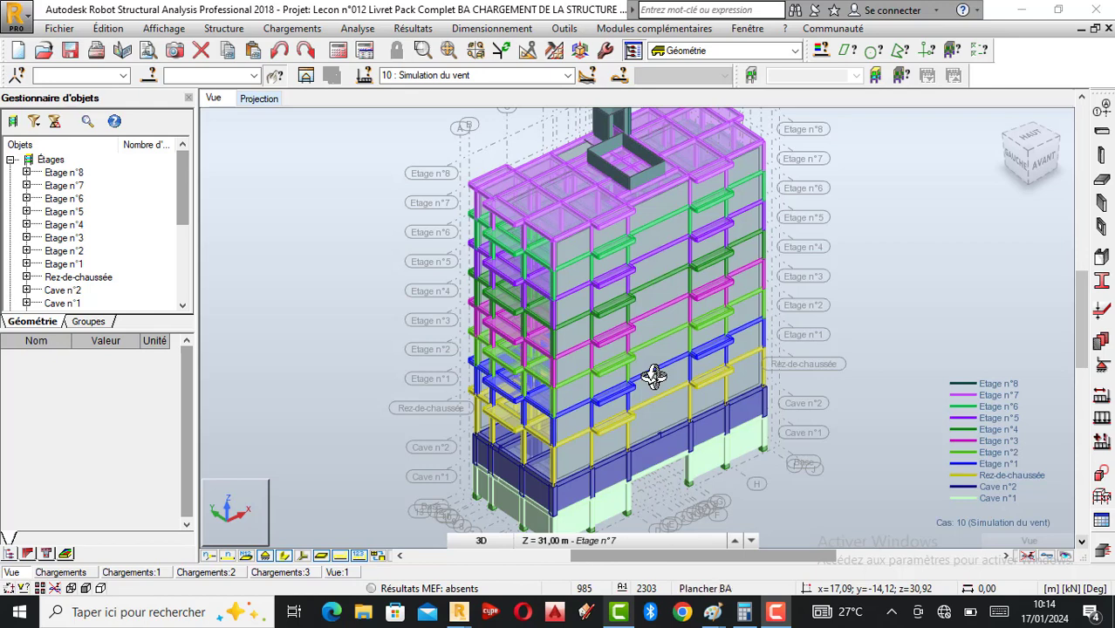
# Select all bars with the section Colonne : 25x35cm2 by attribute.
pyautogui.click(821, 48)
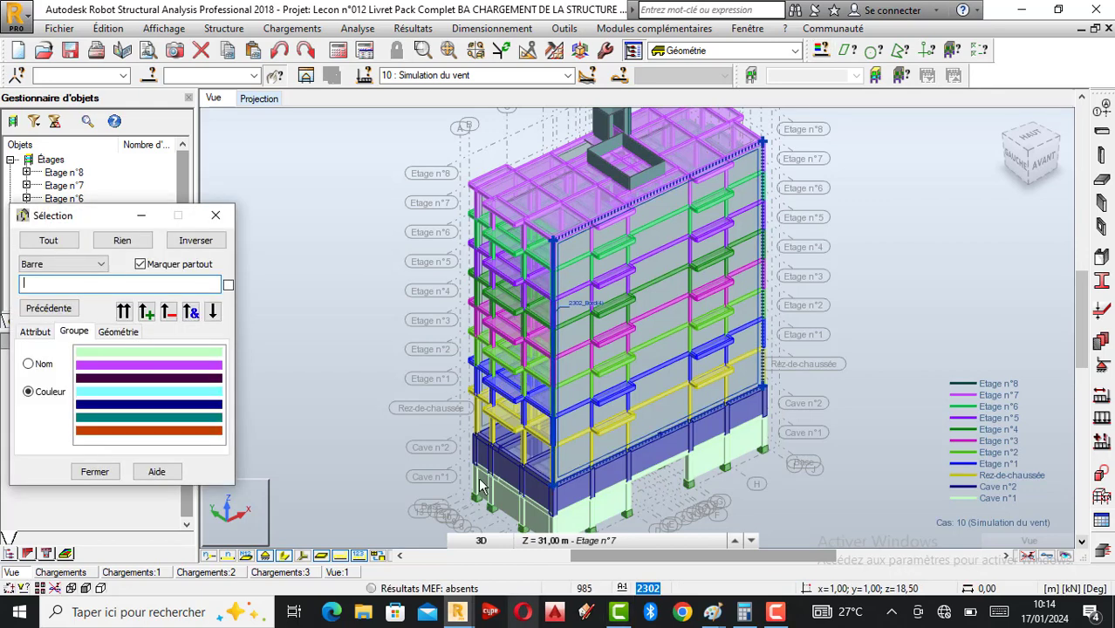
pyautogui.click(481, 540)
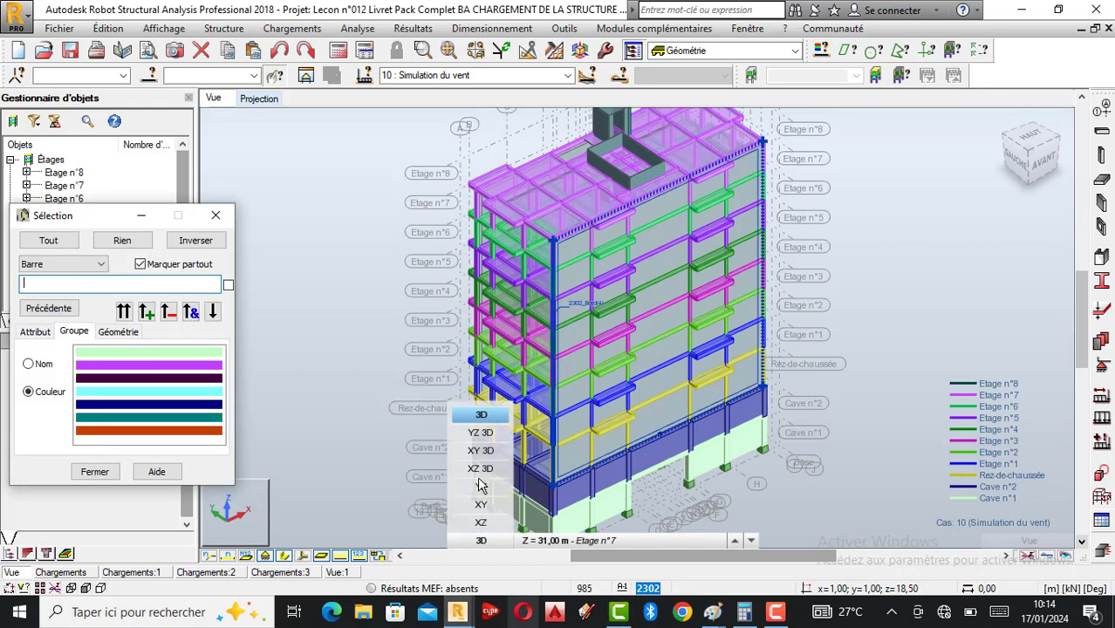
pyautogui.click(36, 332)
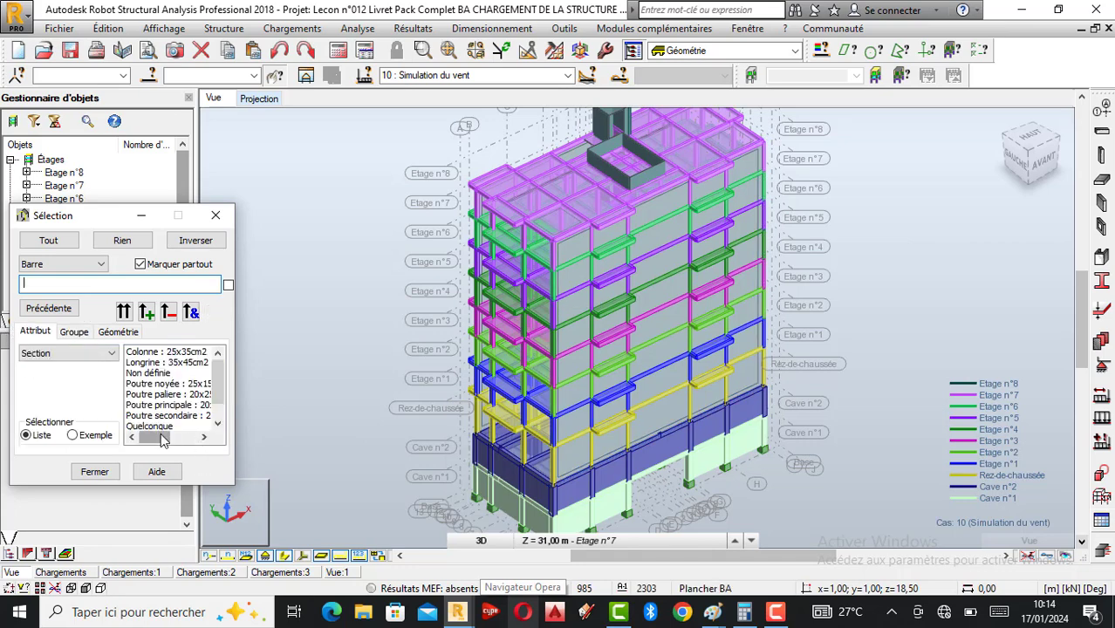
pyautogui.click(150, 351)
pyautogui.click(147, 312)
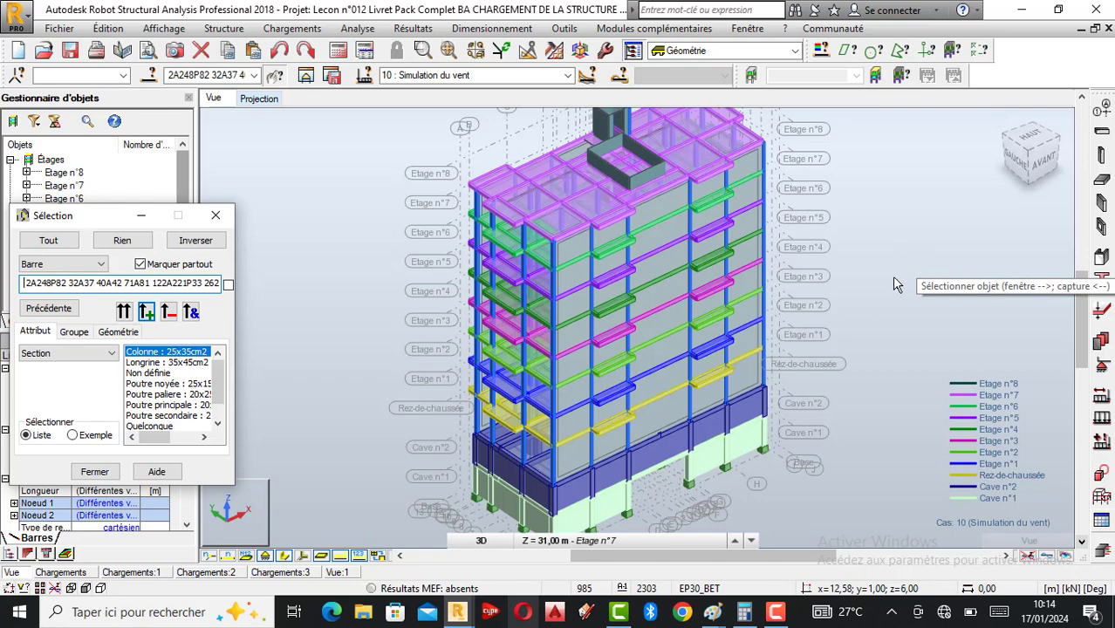
# Examine the selected 25x35 columns along the front and end facades at every storey.
pyautogui.rightClick(758, 311)
pyautogui.click(811, 376)
pyautogui.moveTo(742, 368); pyautogui.dragTo(676, 392)
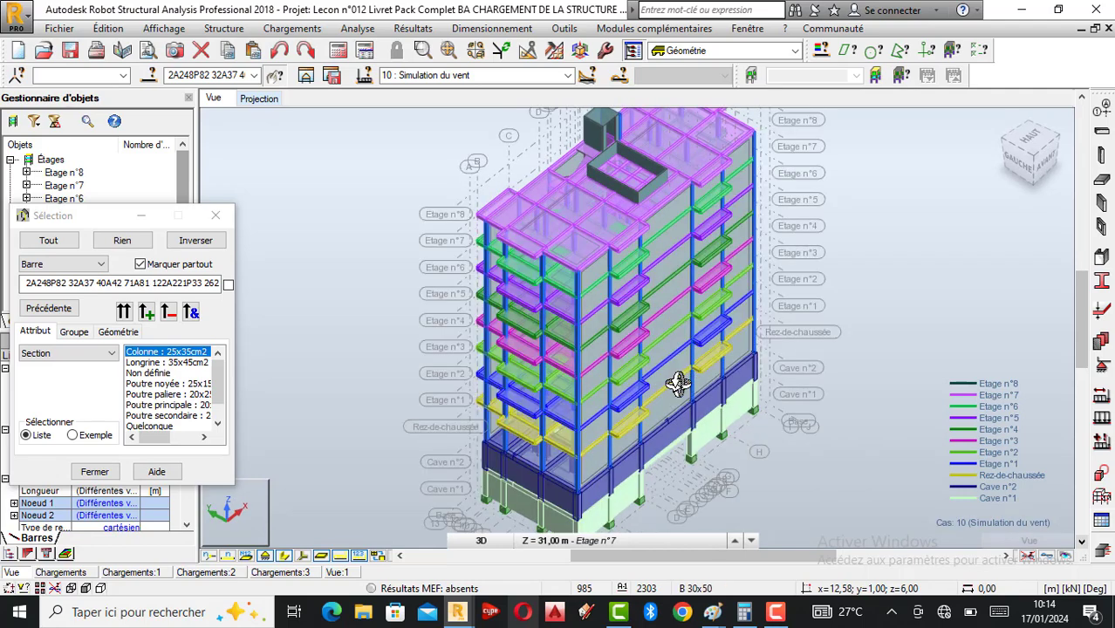
pyautogui.scroll(1, 537, 347)
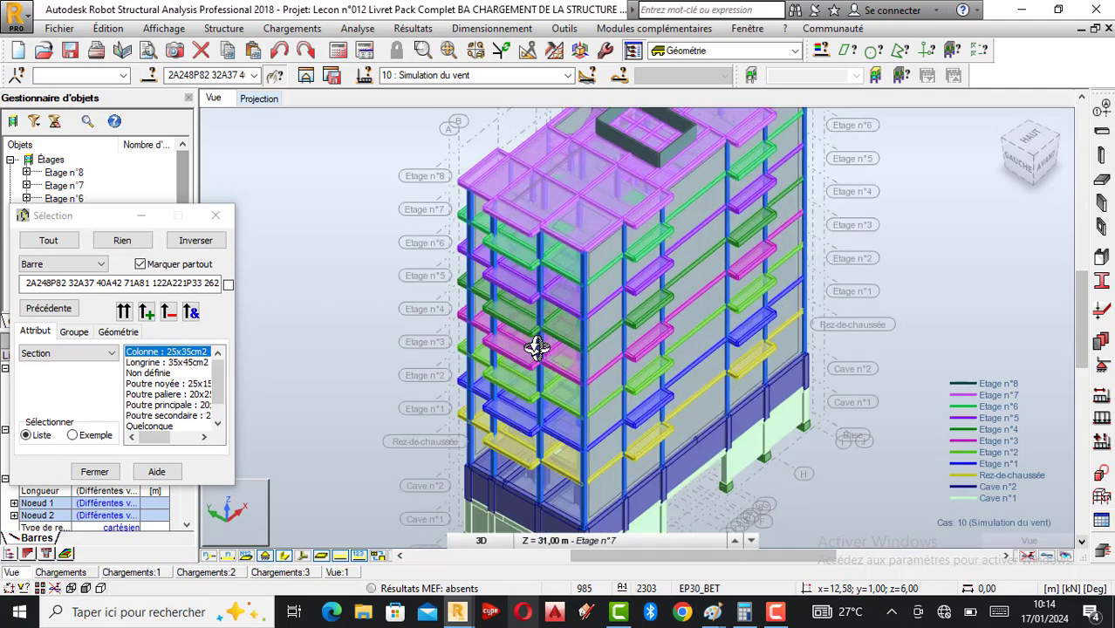
pyautogui.scroll(1, 537, 347)
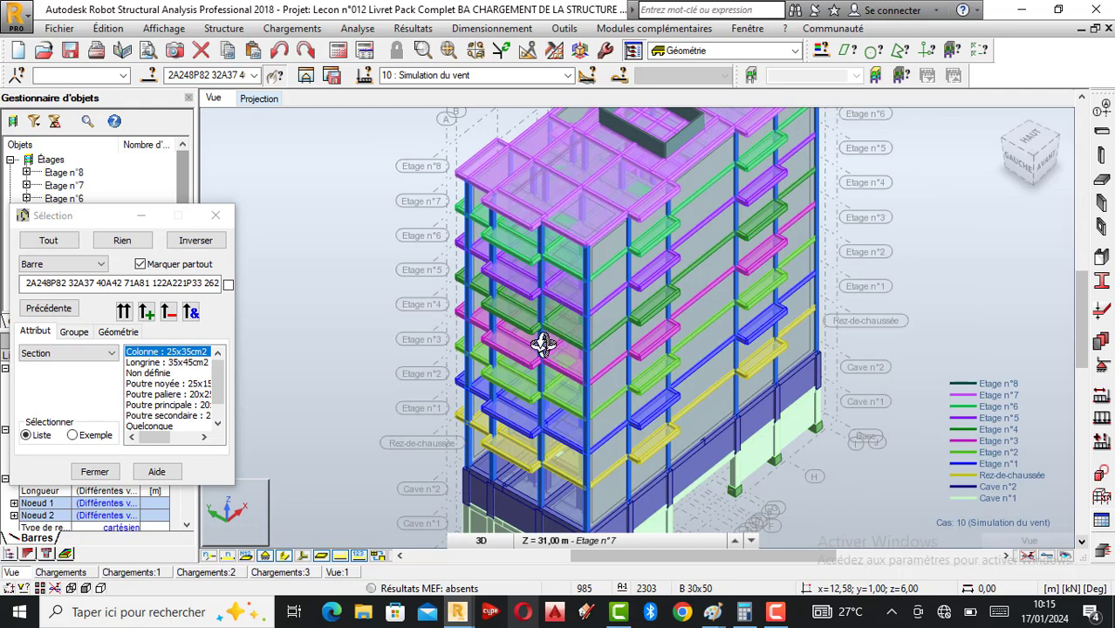
pyautogui.scroll(1, 543, 345)
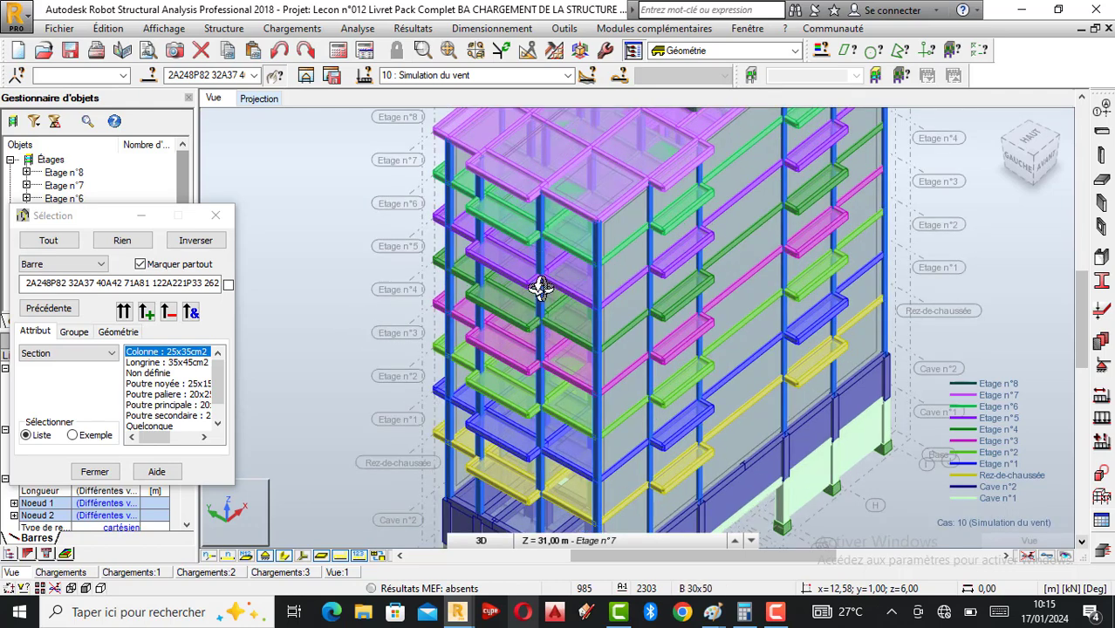
pyautogui.scroll(-2, 524, 384)
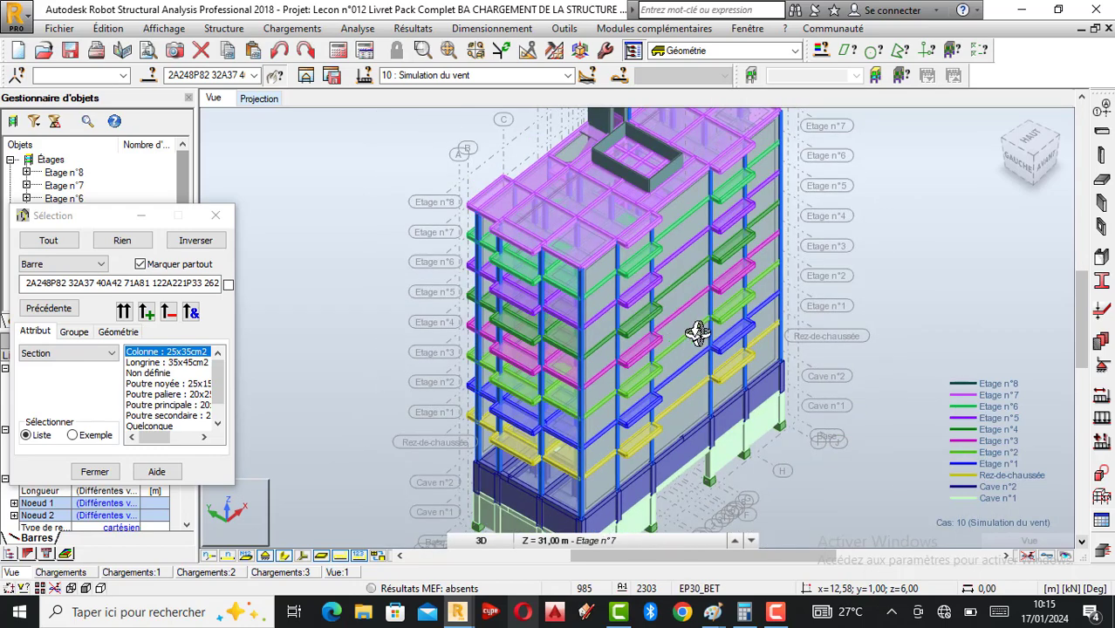
pyautogui.scroll(-1, 635, 368)
pyautogui.scroll(-1, 625, 368)
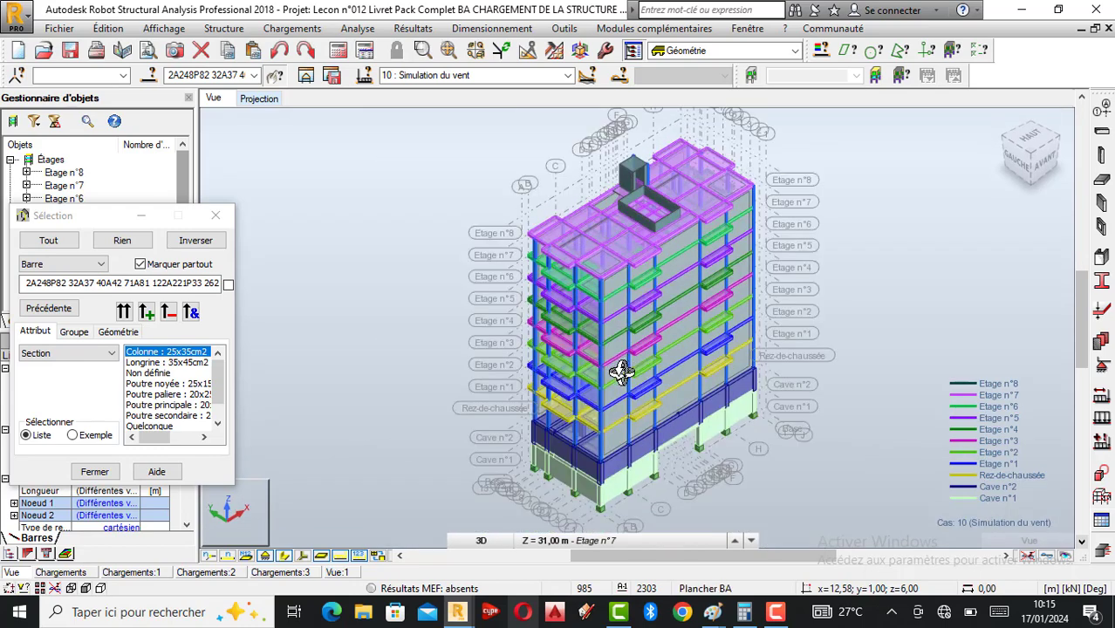
pyautogui.moveTo(689, 345); pyautogui.dragTo(666, 351)
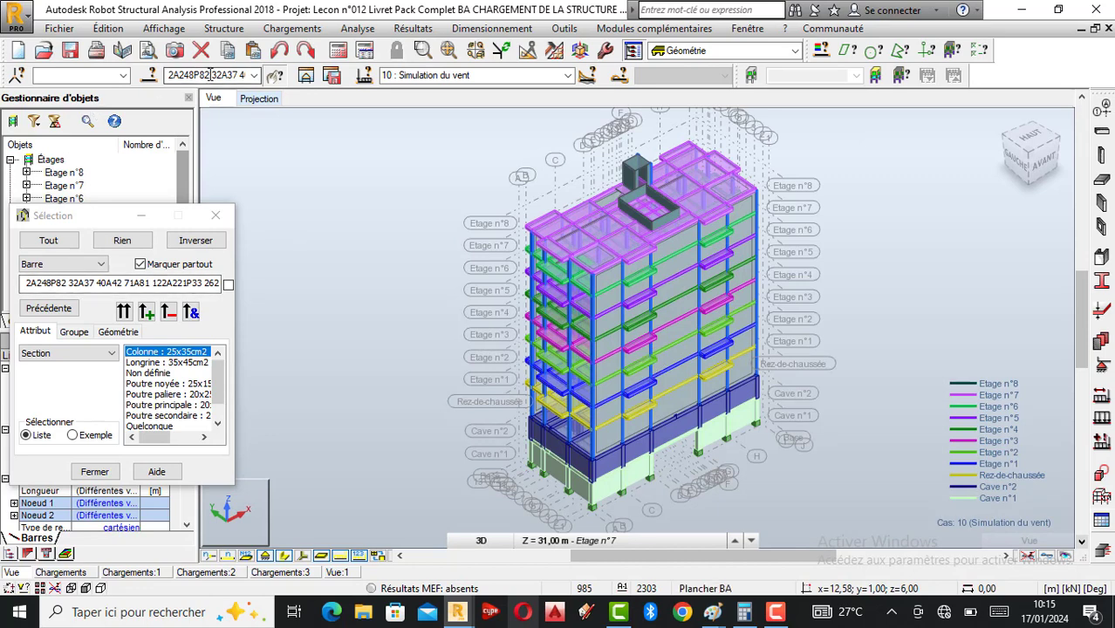
# Highlight the list of selected column numbers and start the wind load generation (Générer des charges de vent).
pyautogui.click(174, 76)
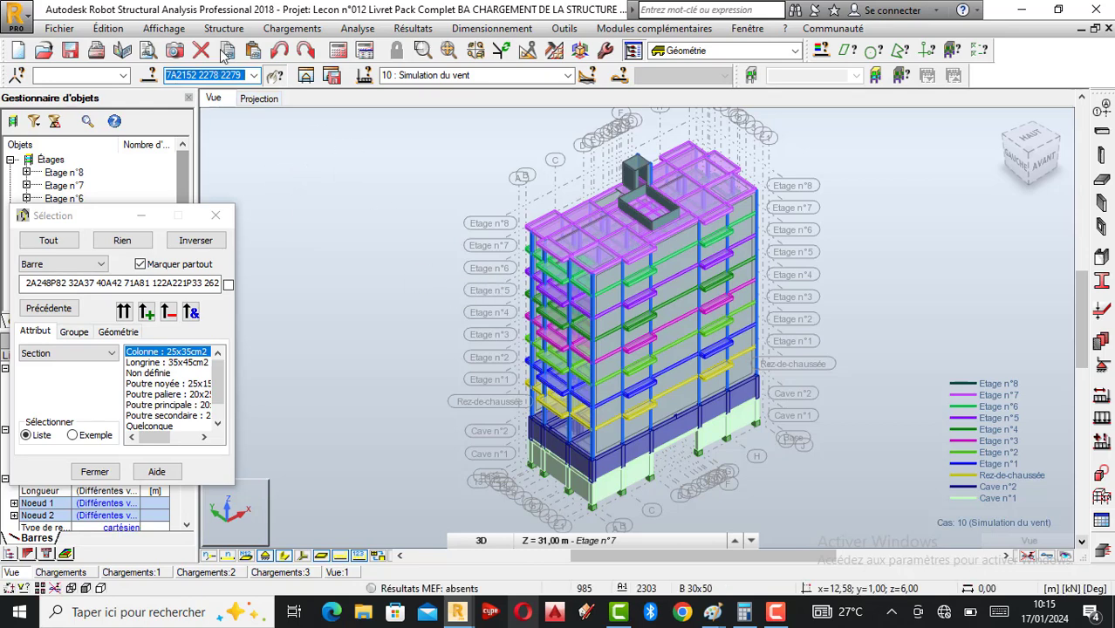
pyautogui.click(283, 28)
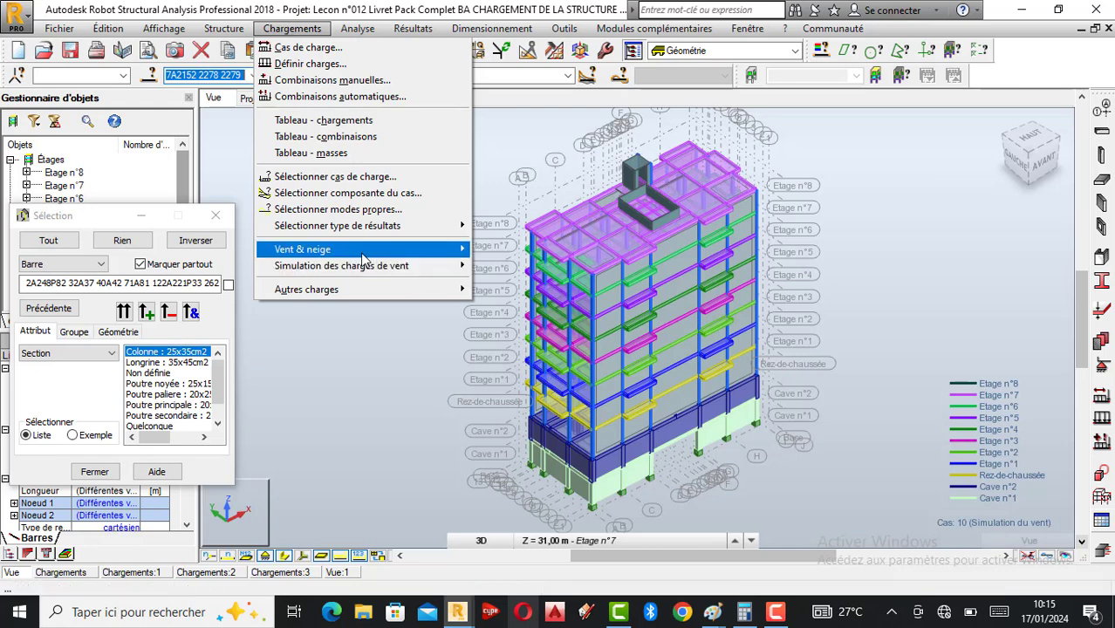
pyautogui.moveTo(365, 254)
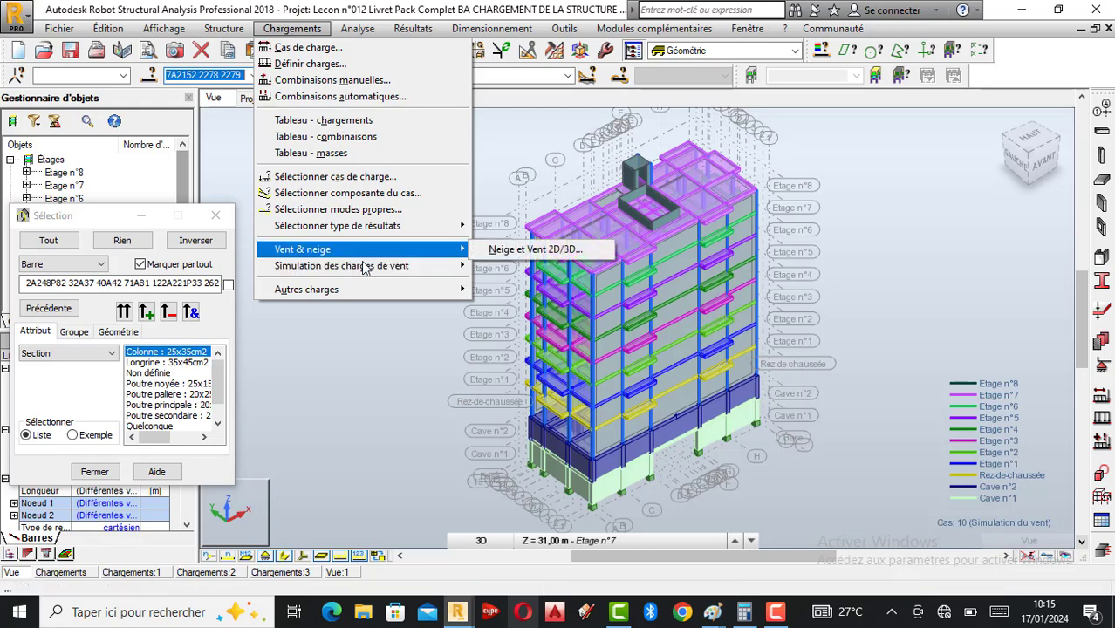
pyautogui.moveTo(365, 270)
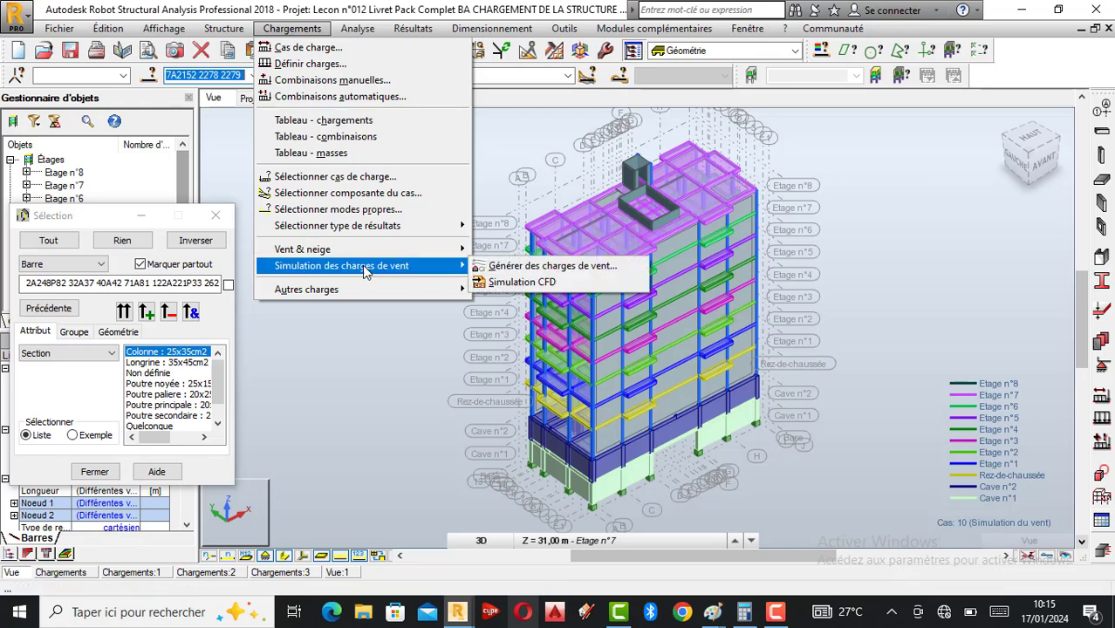
pyautogui.click(508, 267)
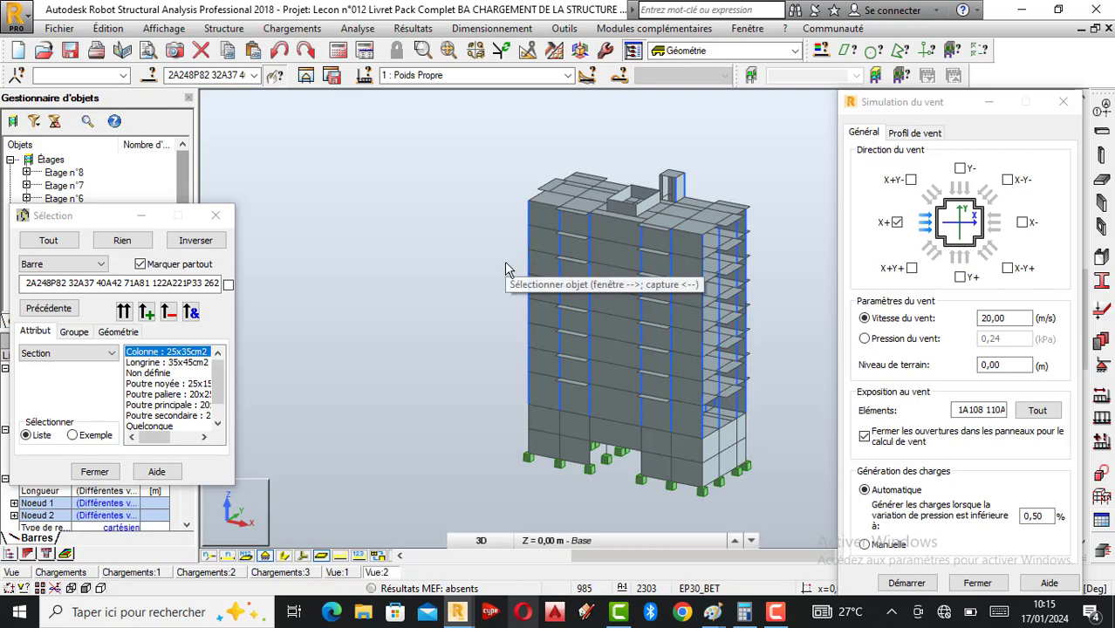
# Inspect the building in the wind simulation view and set the active load case to 10 : Simulation du vent.
pyautogui.scroll(2, 779, 314)
pyautogui.scroll(-1, 425, 231)
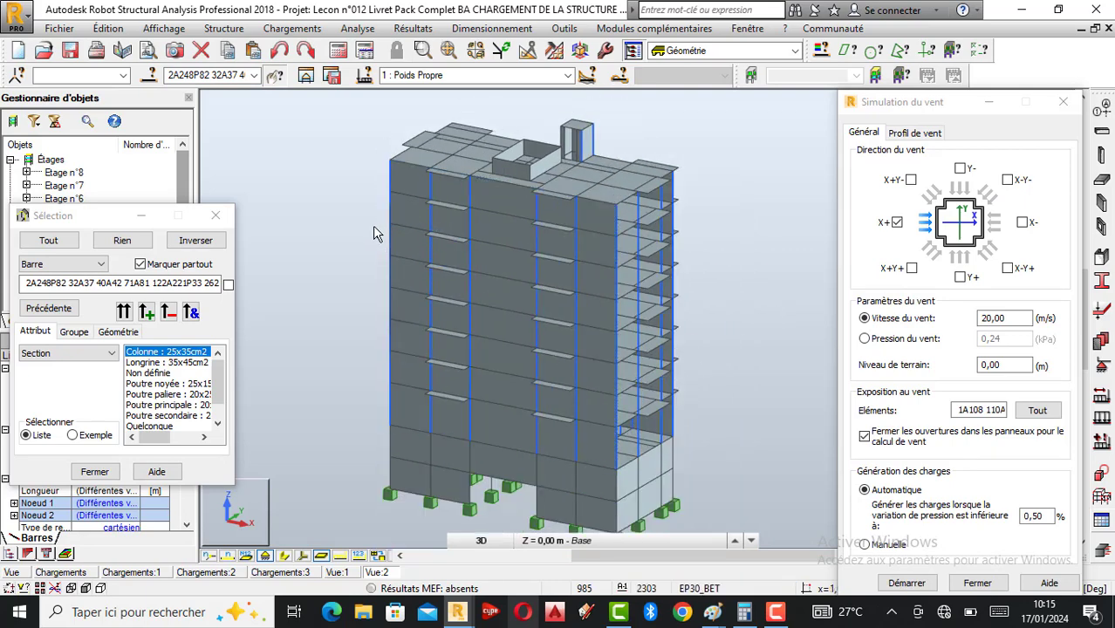
pyautogui.scroll(-1, 373, 227)
pyautogui.scroll(1, 529, 338)
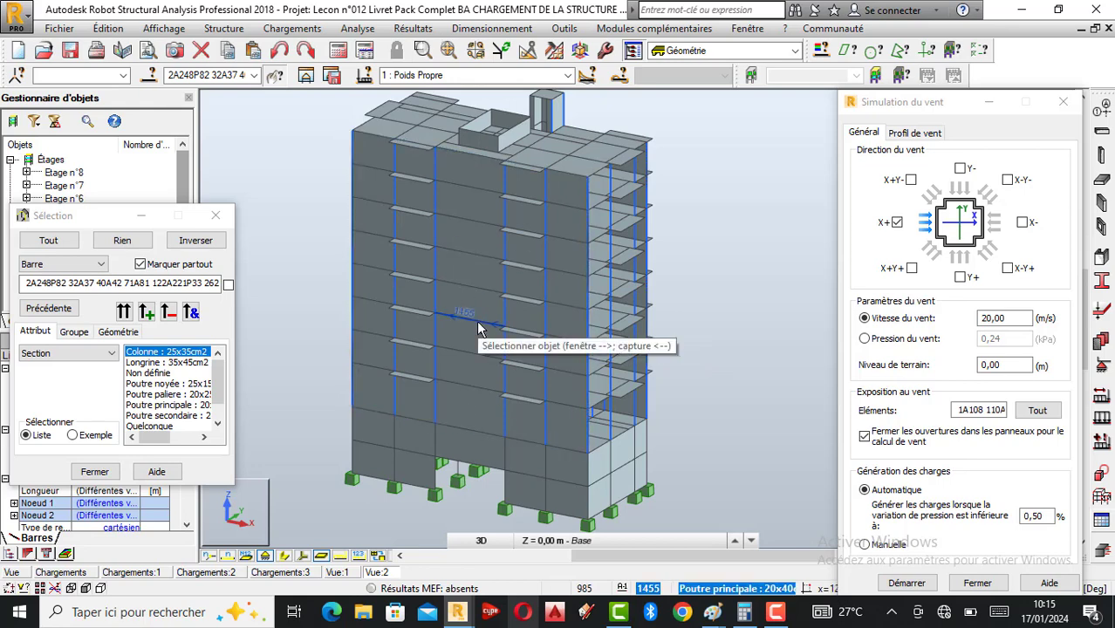
pyautogui.click(568, 75)
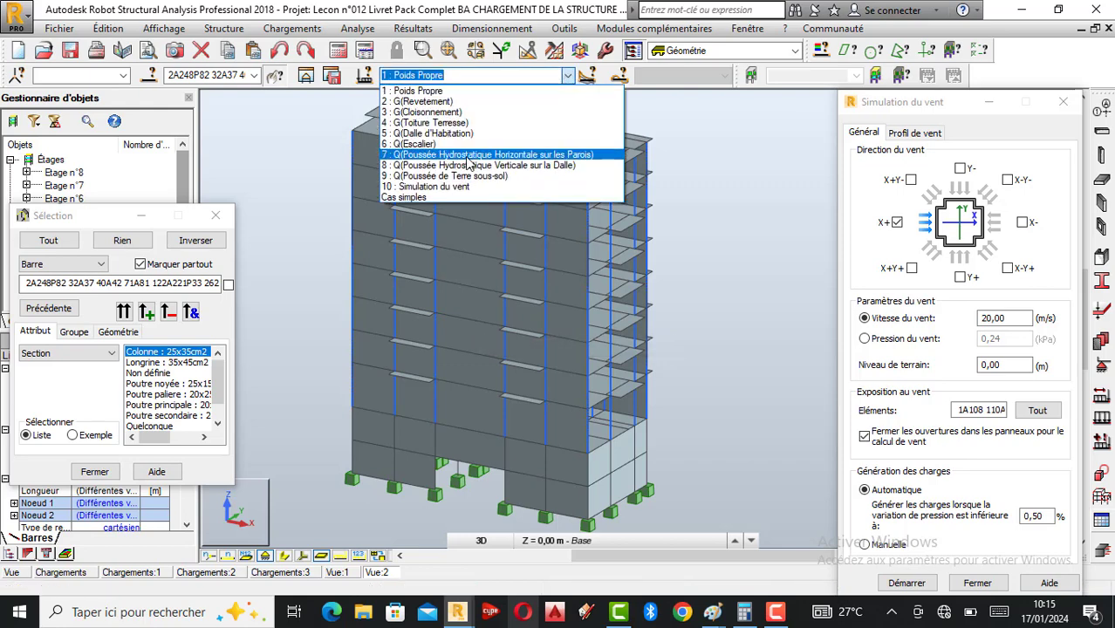
pyautogui.click(446, 188)
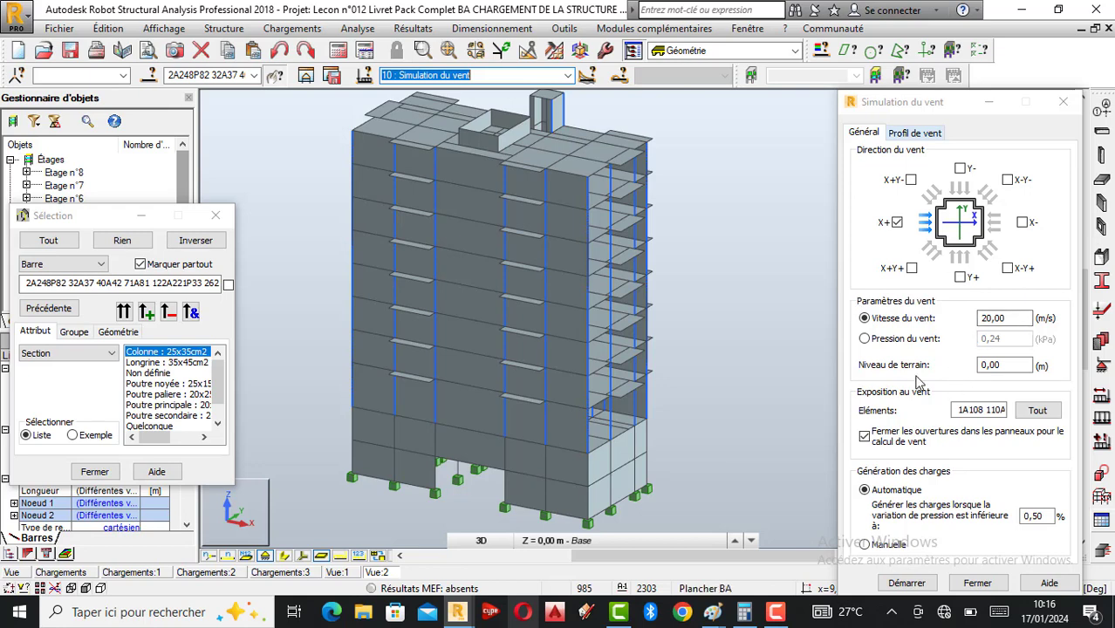
# Set the wind speed (Vitesse du vent) to 28 m/s.
pyautogui.doubleClick(993, 320)
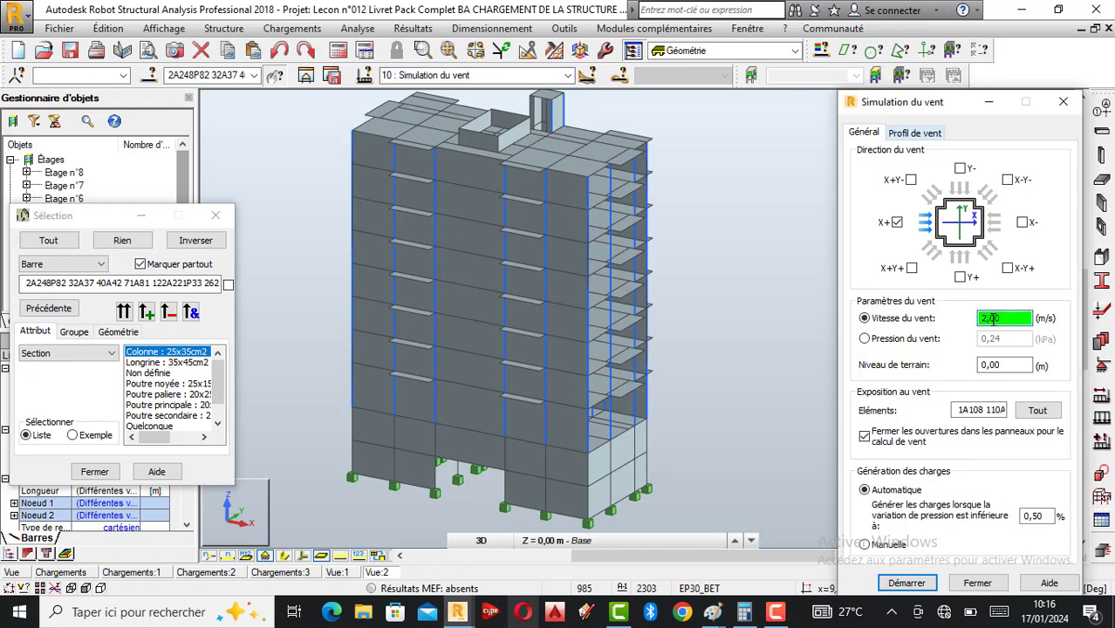
pyautogui.write('28')
# Switch to the Windows Calculator, move it clear of the building model, and display the list of storey levels.
pyautogui.click(156, 612)
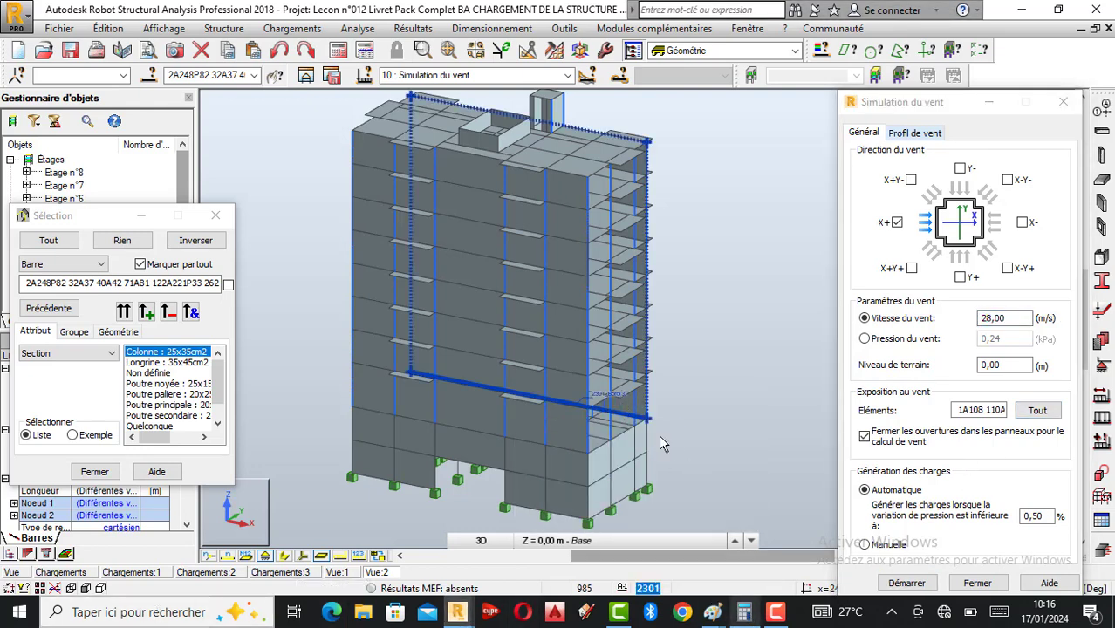
pyautogui.click(747, 613)
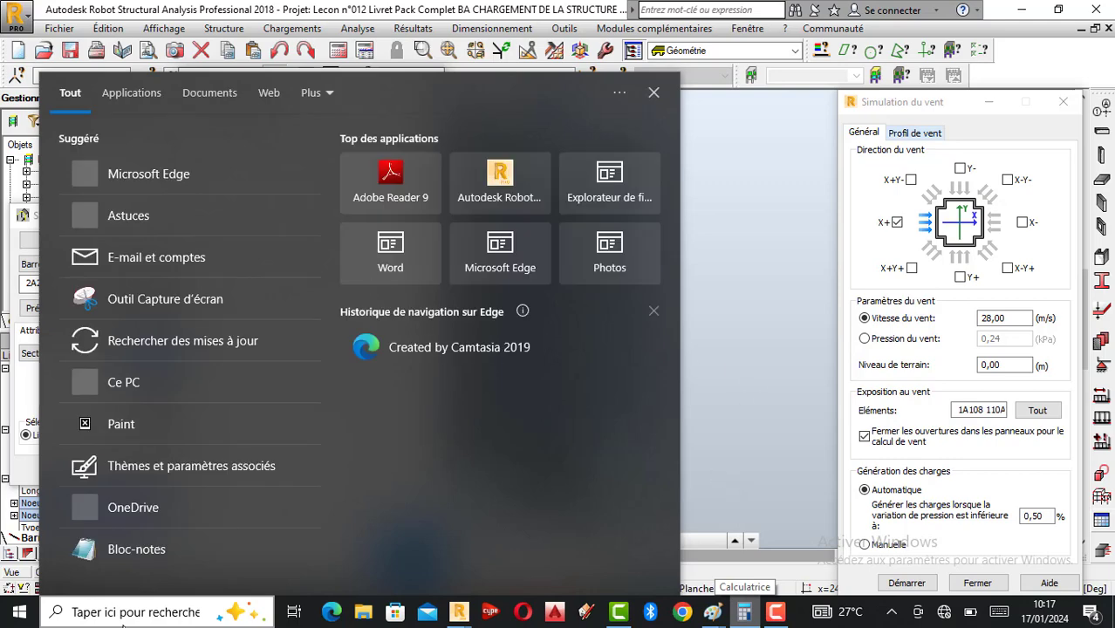
pyautogui.click(747, 612)
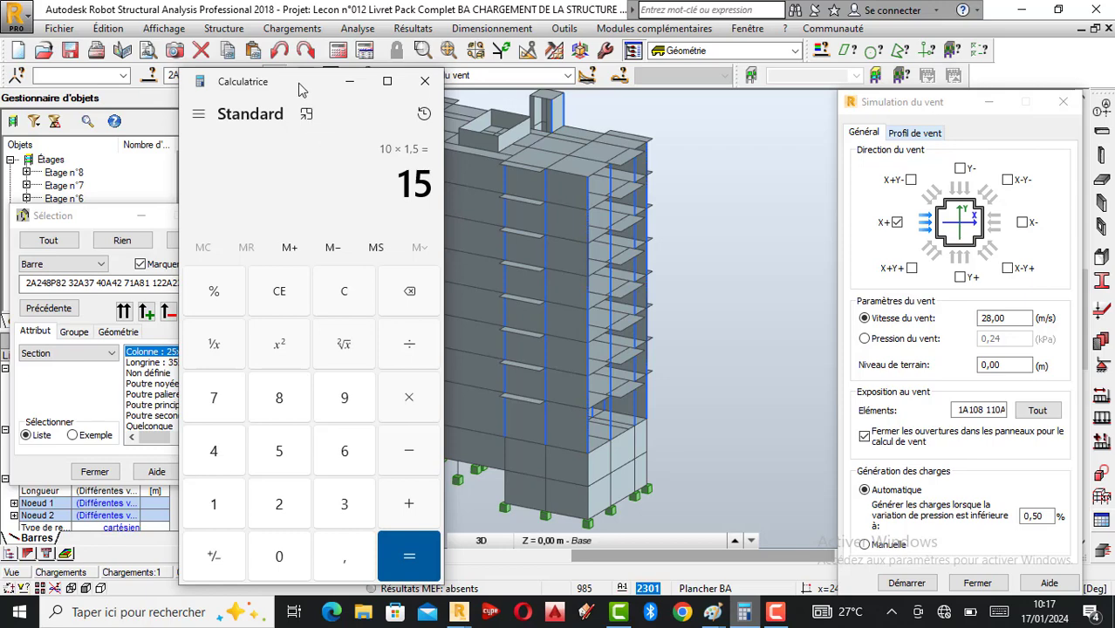
pyautogui.moveTo(299, 89); pyautogui.dragTo(161, 87)
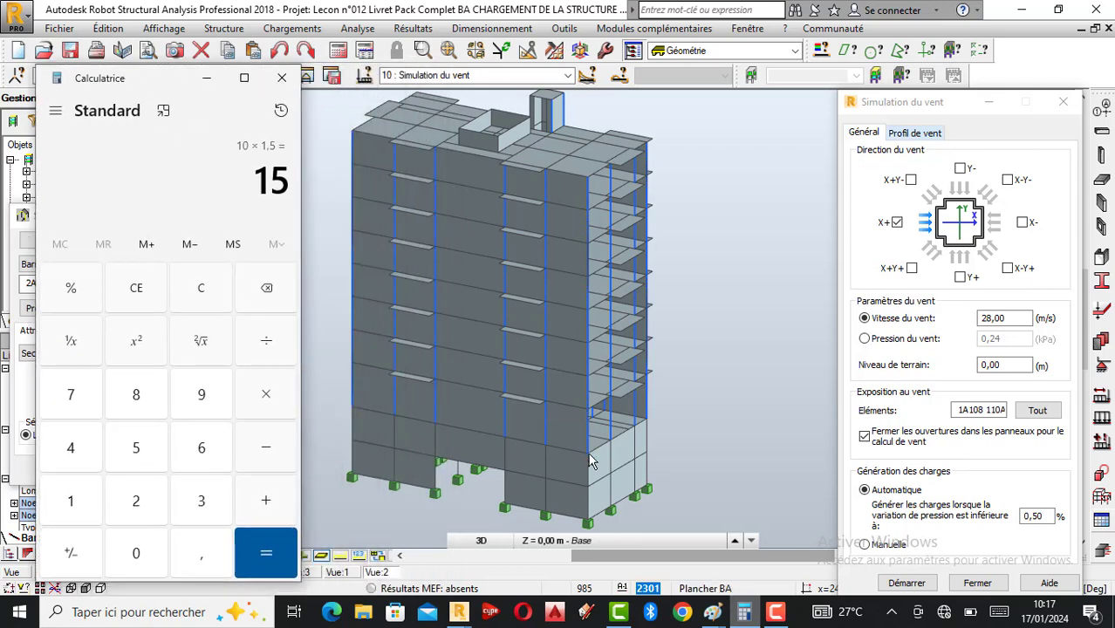
pyautogui.click(615, 540)
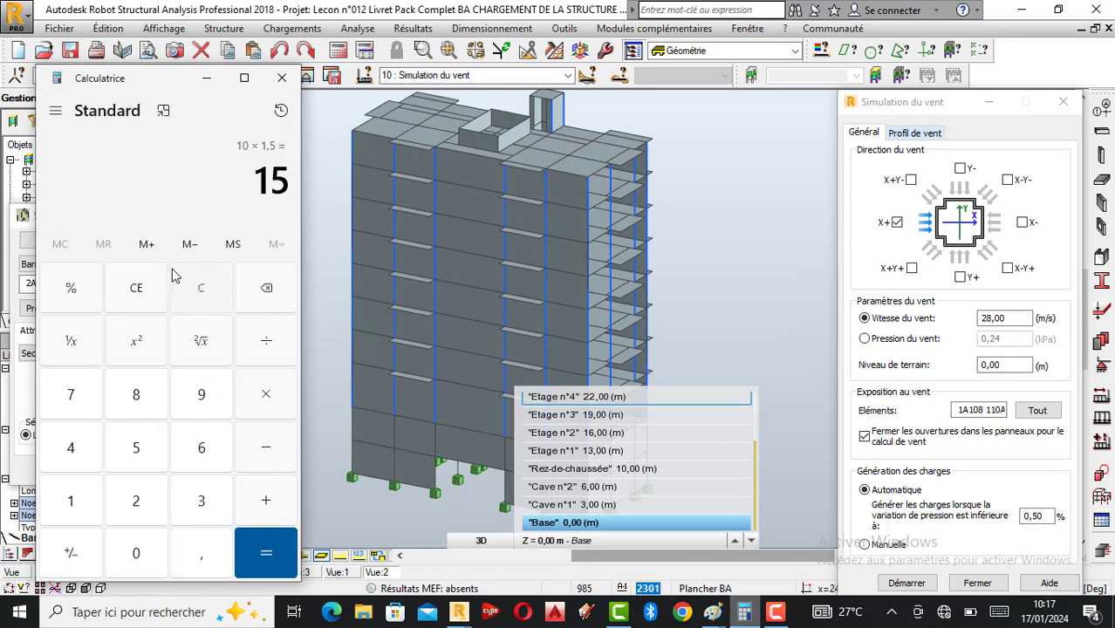
# Calculate 3 × 7 + 3,5 in the Calculator to work out the terrain level.
pyautogui.click(210, 295)
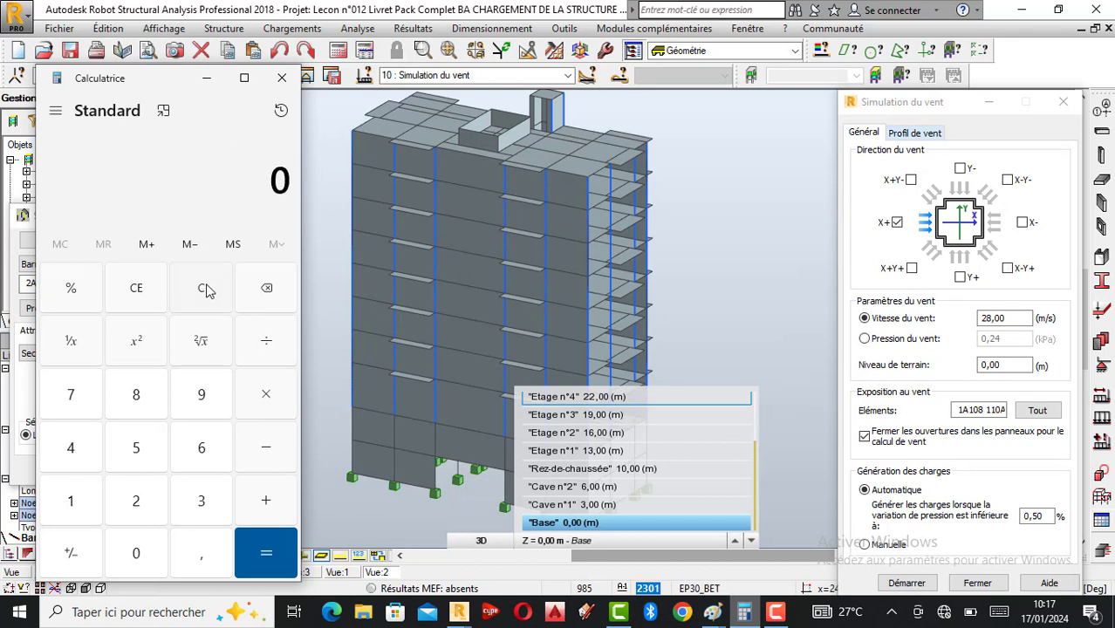
pyautogui.click(203, 517)
pyautogui.click(261, 408)
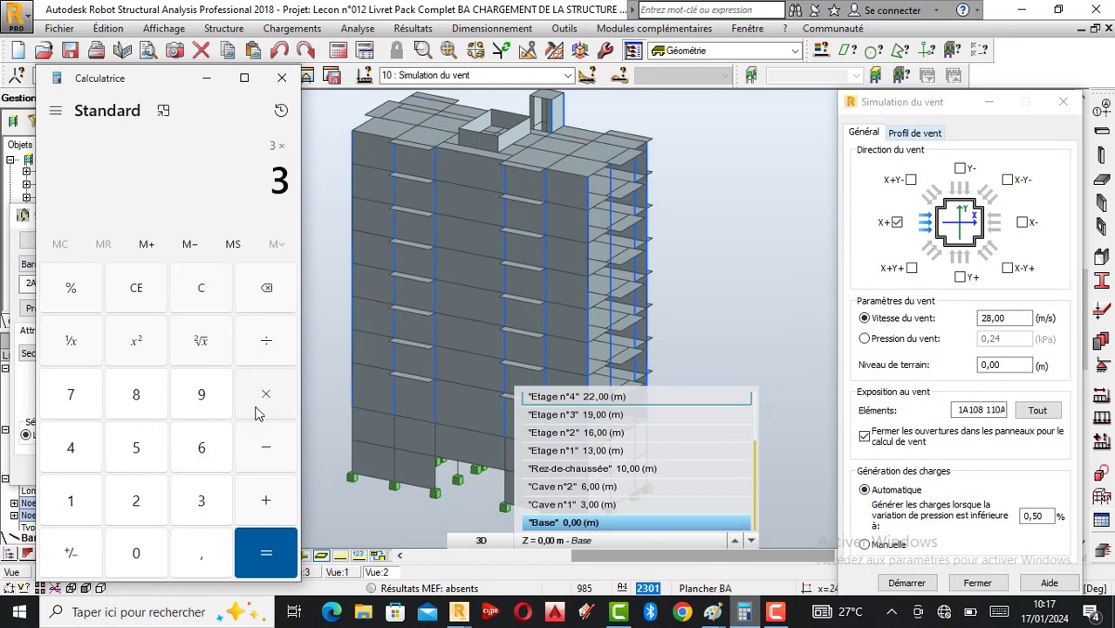
pyautogui.click(77, 406)
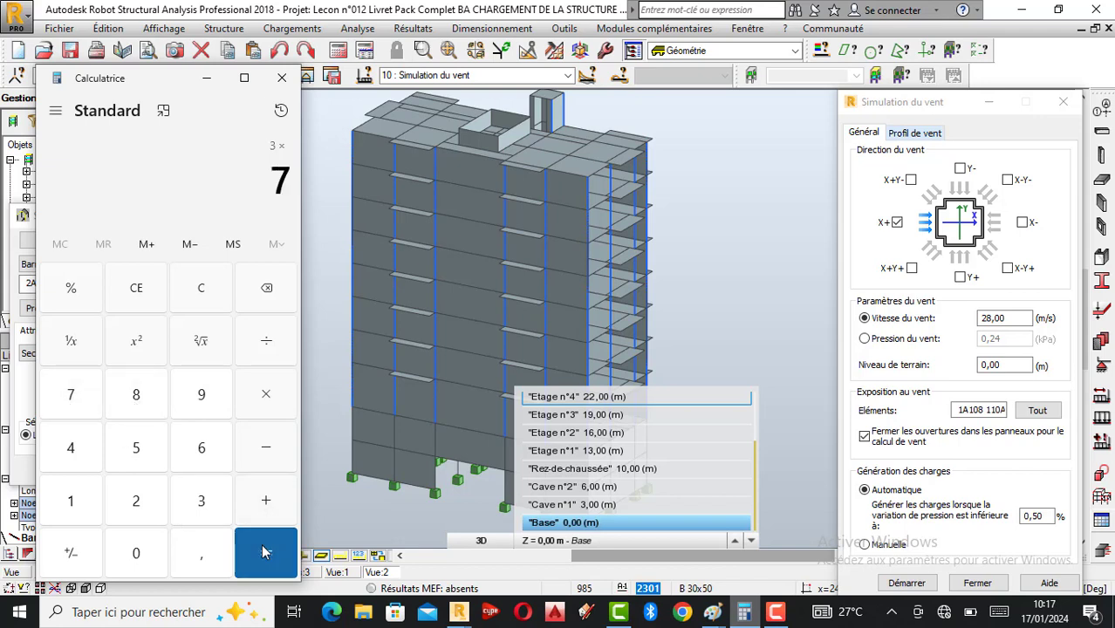
pyautogui.click(267, 551)
pyautogui.click(267, 504)
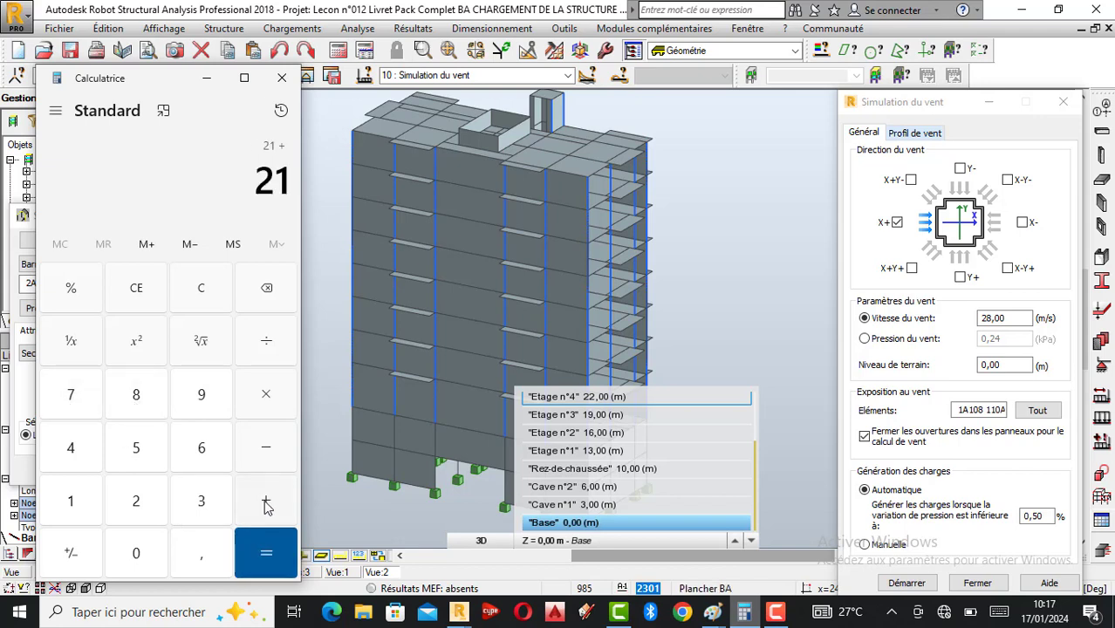
pyautogui.click(208, 509)
pyautogui.click(208, 557)
pyautogui.click(150, 454)
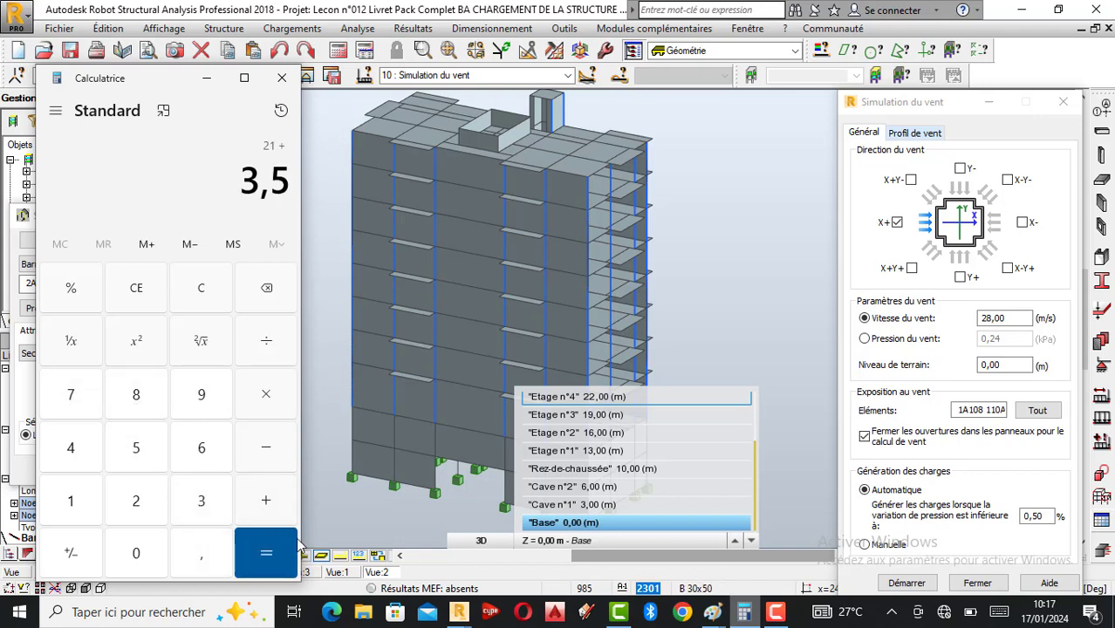
pyautogui.click(279, 551)
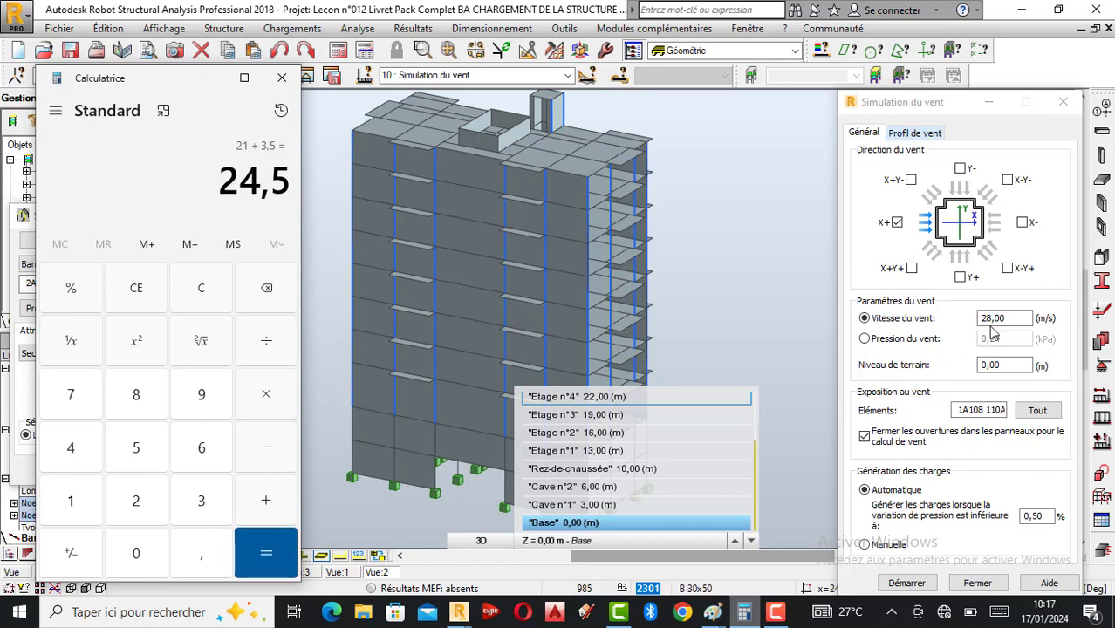
# Set the terrain level (Niveau de terrain) to 24,50 m with the field's built-in calculator.
pyautogui.click(1002, 366)
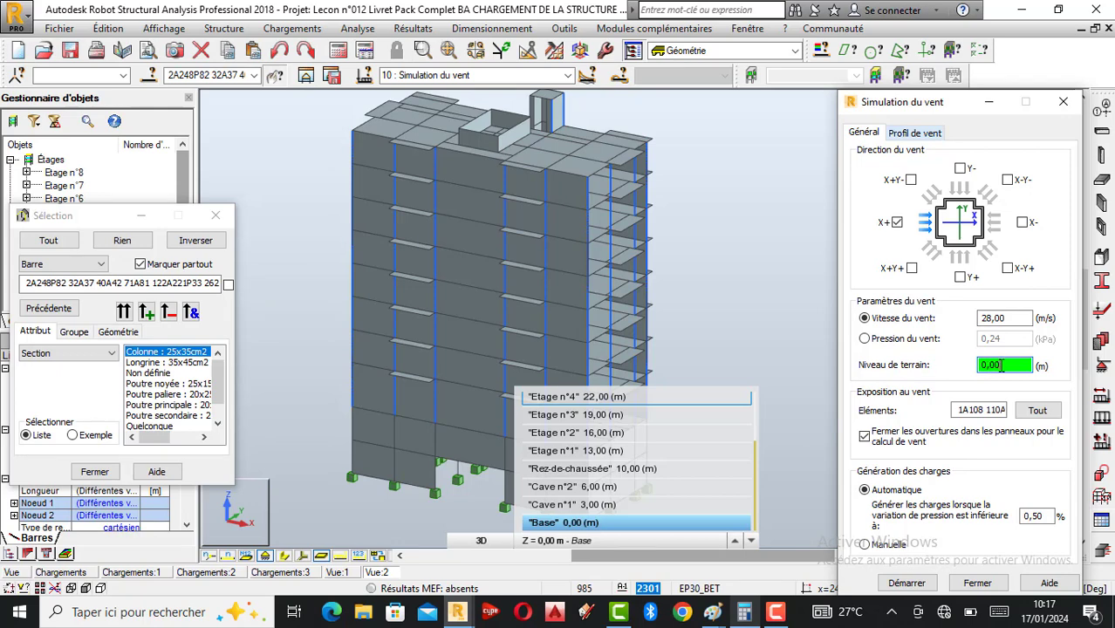
pyautogui.doubleClick(1000, 365)
pyautogui.click(752, 358)
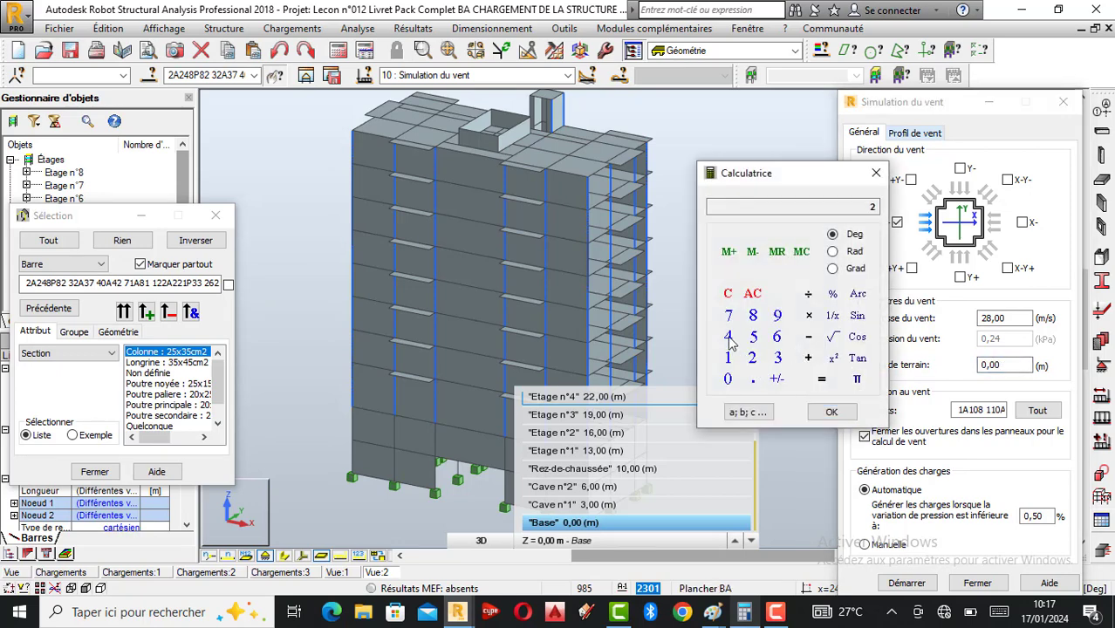
pyautogui.click(728, 337)
pyautogui.click(754, 343)
pyautogui.click(728, 379)
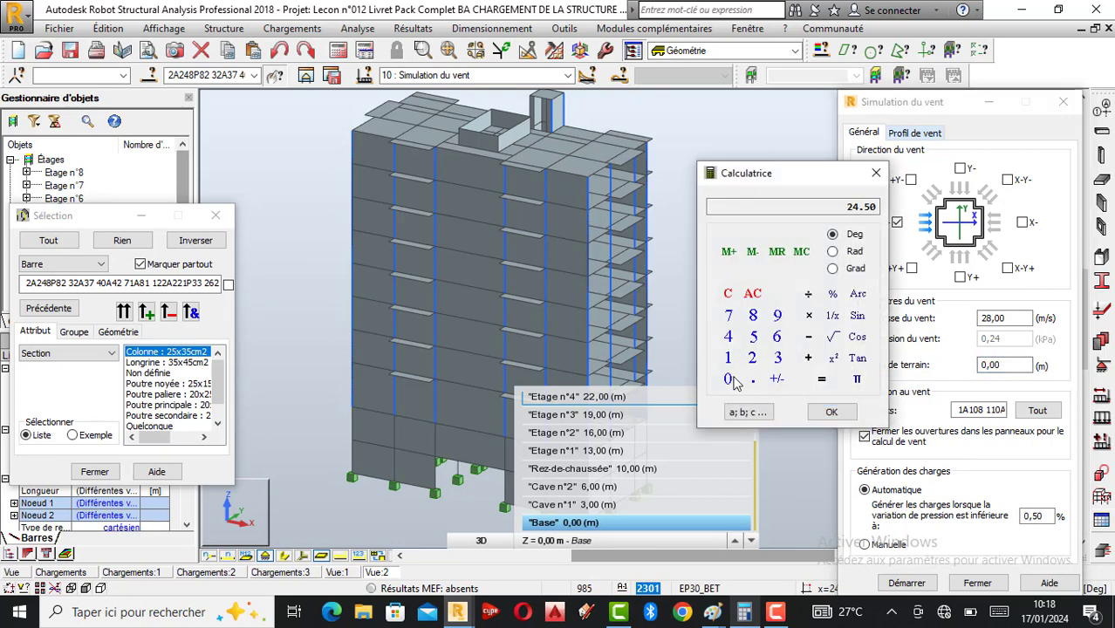
pyautogui.click(832, 412)
pyautogui.click(876, 173)
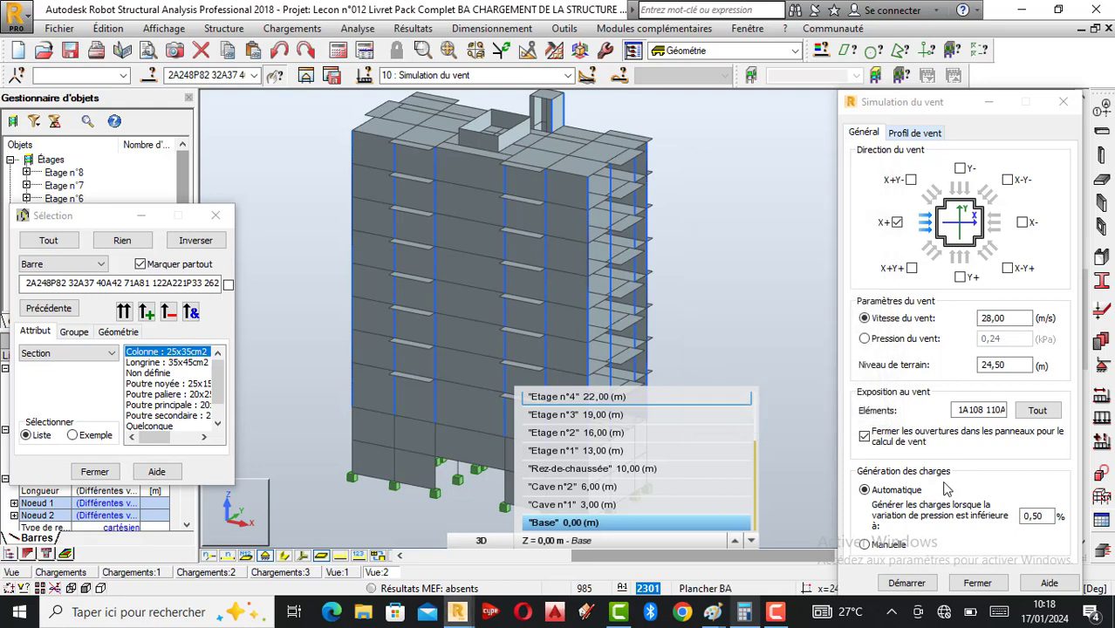
# Replace the list of elements exposed to the wind with 2278 2279.
pyautogui.click(967, 410)
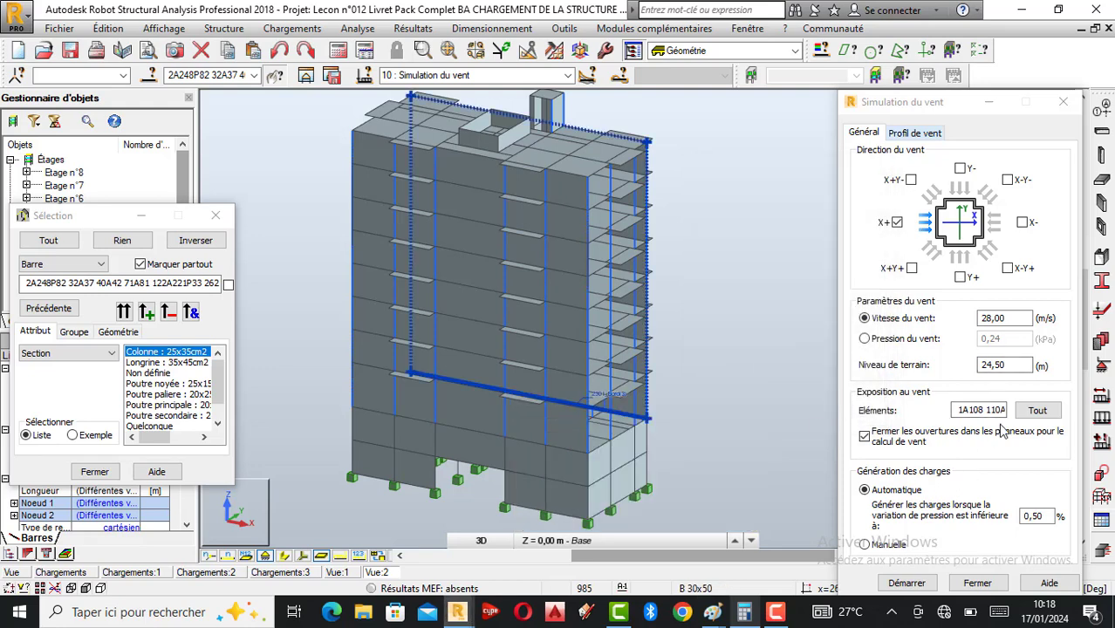
pyautogui.moveTo(955, 411); pyautogui.dragTo(1089, 406)
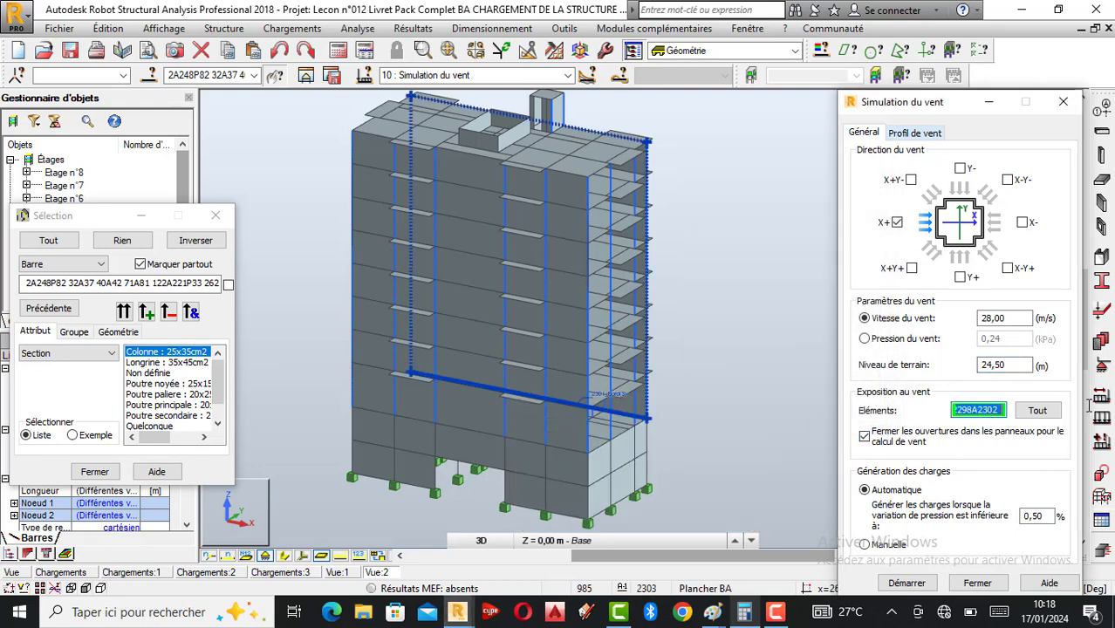
pyautogui.press('Delete')
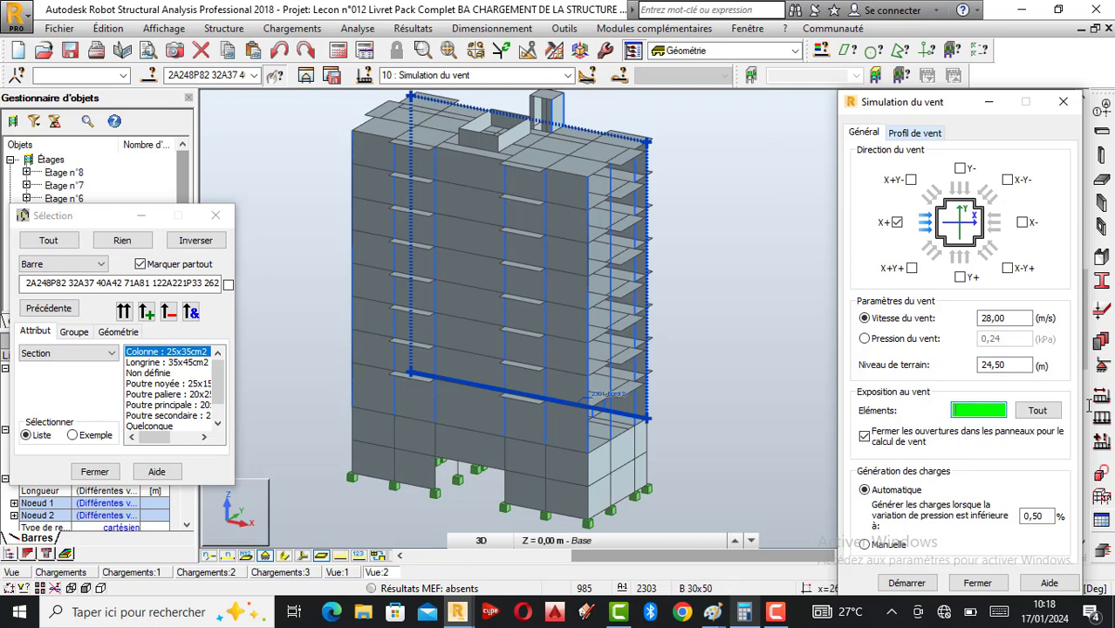
pyautogui.write('2278 2279')
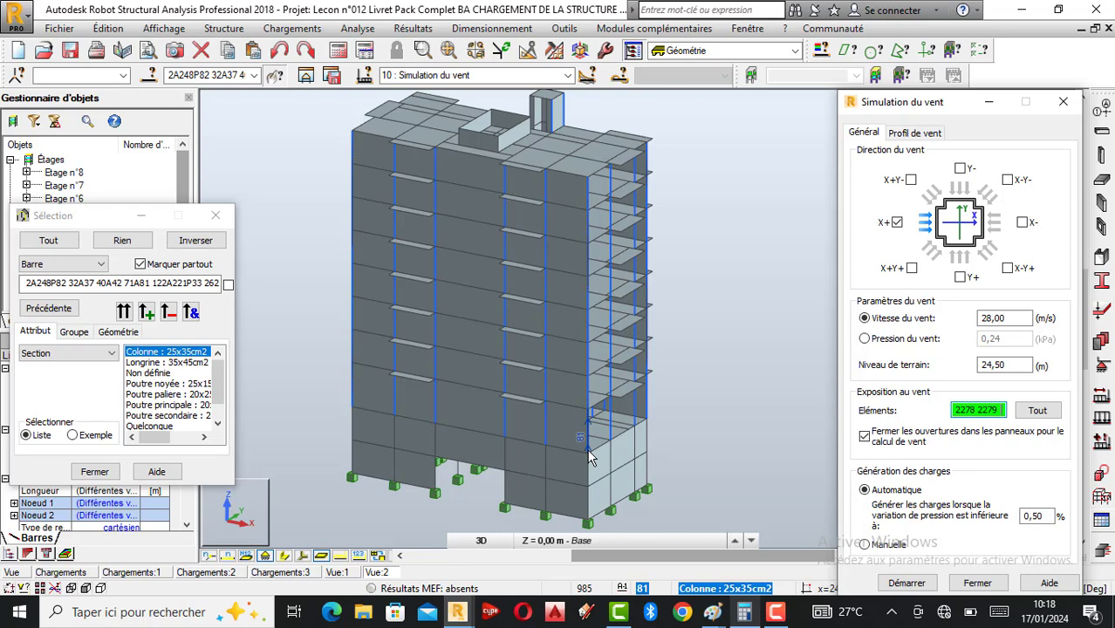
# Enable all the remaining wind directions so all eight are active, and check the wind profile over the height.
pyautogui.click(960, 168)
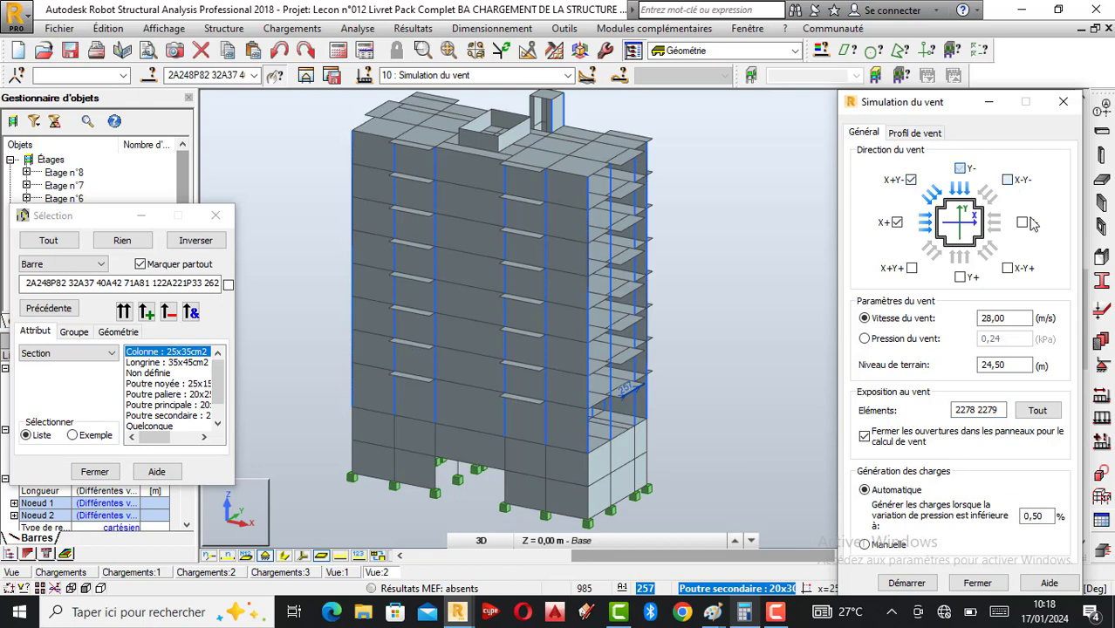
pyautogui.click(1024, 223)
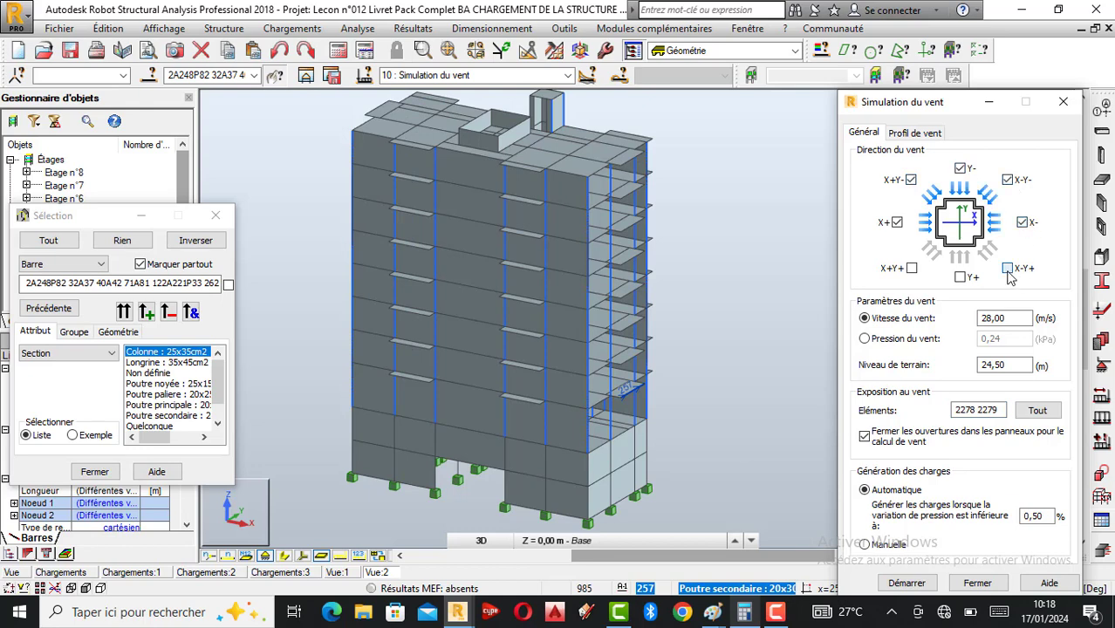
pyautogui.click(1008, 269)
pyautogui.click(960, 278)
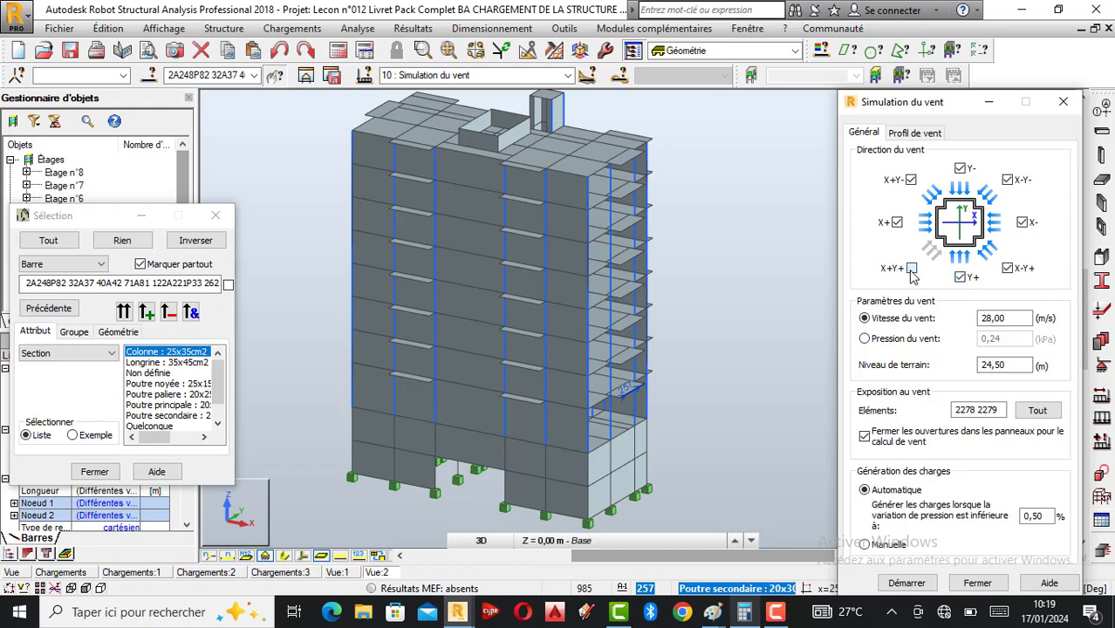
pyautogui.click(912, 270)
pyautogui.click(912, 133)
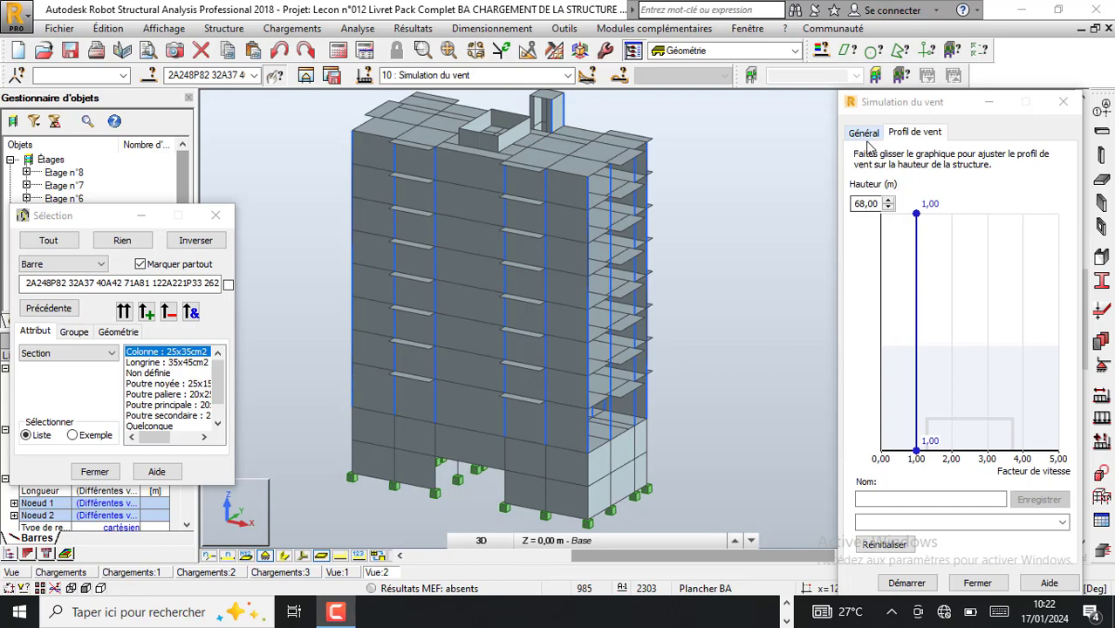
pyautogui.click(864, 134)
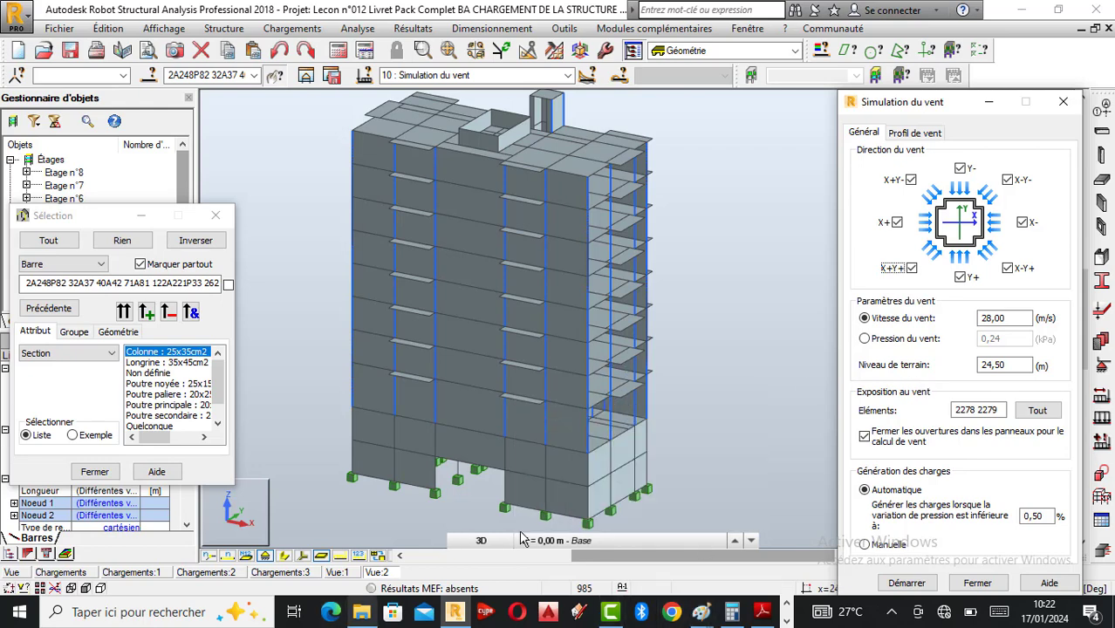
# Consult the modelling data in the project PDF and add 0,50 to the 24,5 result in the Calculator.
pyautogui.click(765, 614)
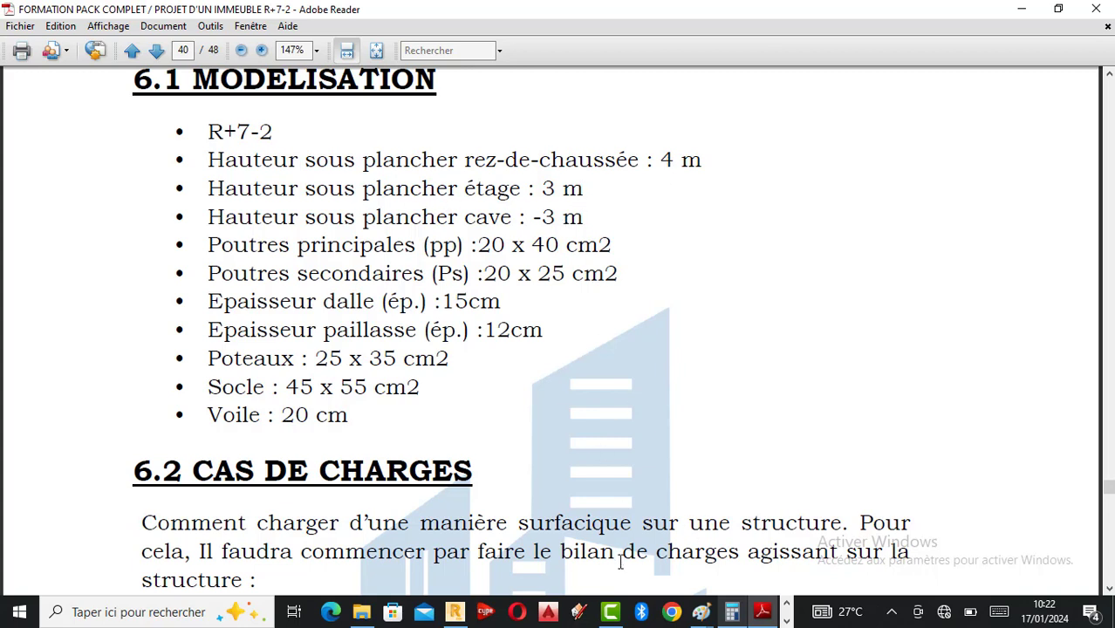
pyautogui.click(732, 614)
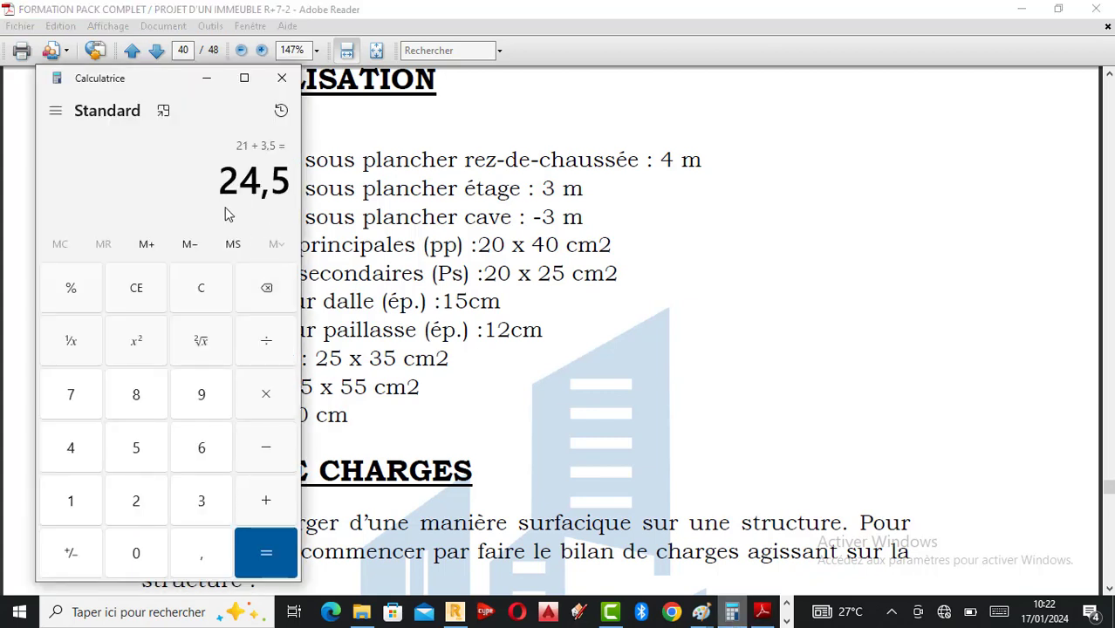
pyautogui.click(260, 495)
pyautogui.click(138, 554)
pyautogui.click(206, 558)
pyautogui.click(141, 456)
pyautogui.click(137, 550)
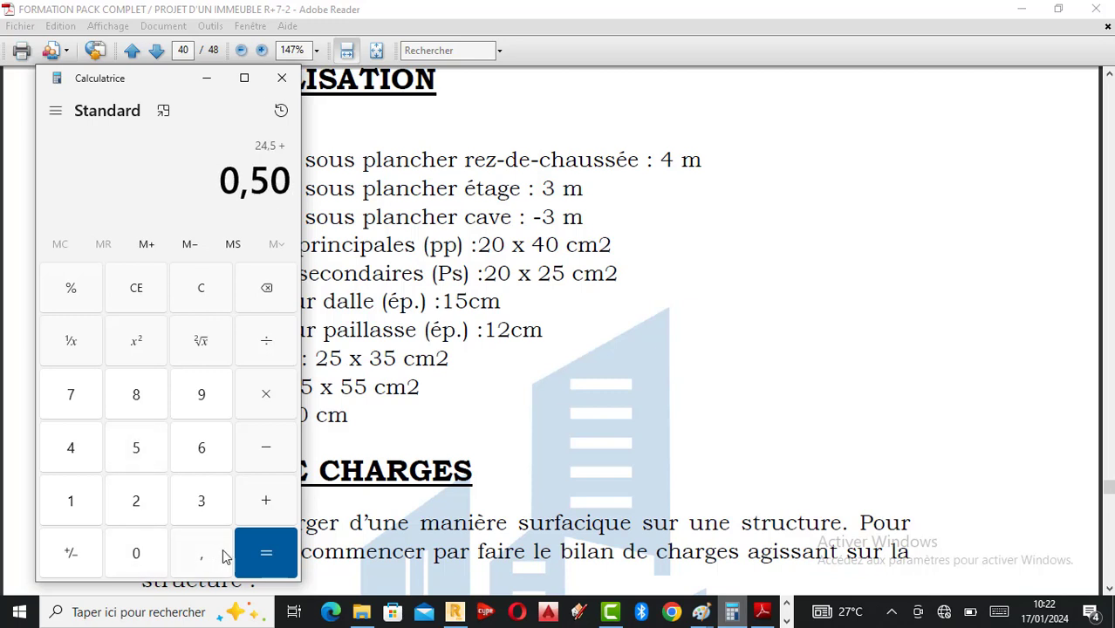
pyautogui.click(258, 555)
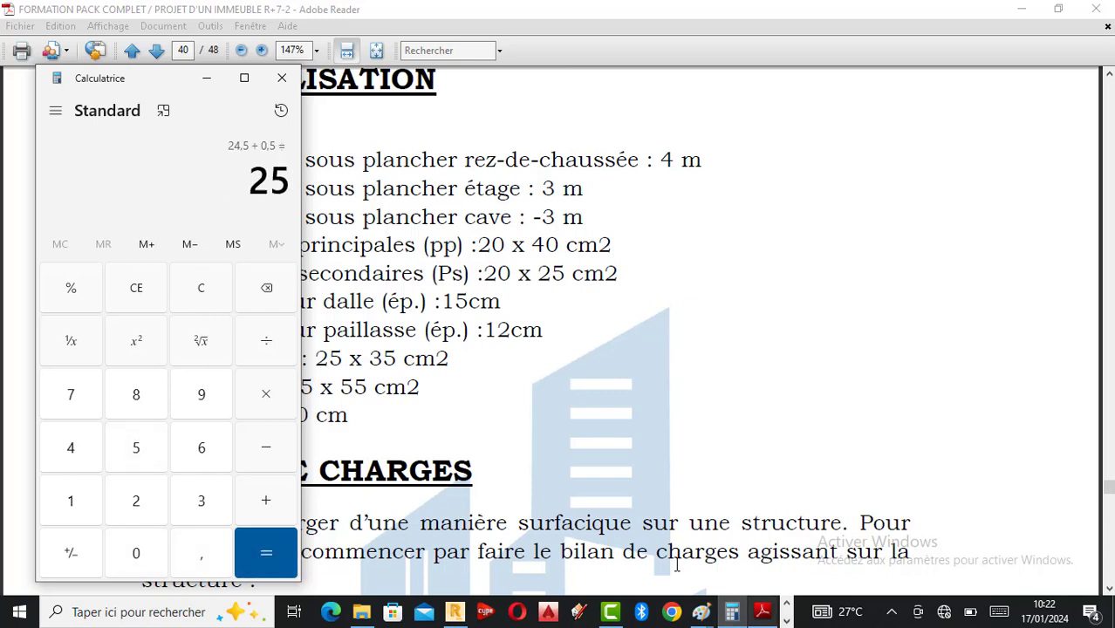
# Switch back to Robot Structural Analysis and set the terrain level (Niveau de terrain) to 25 m.
pyautogui.click(454, 612)
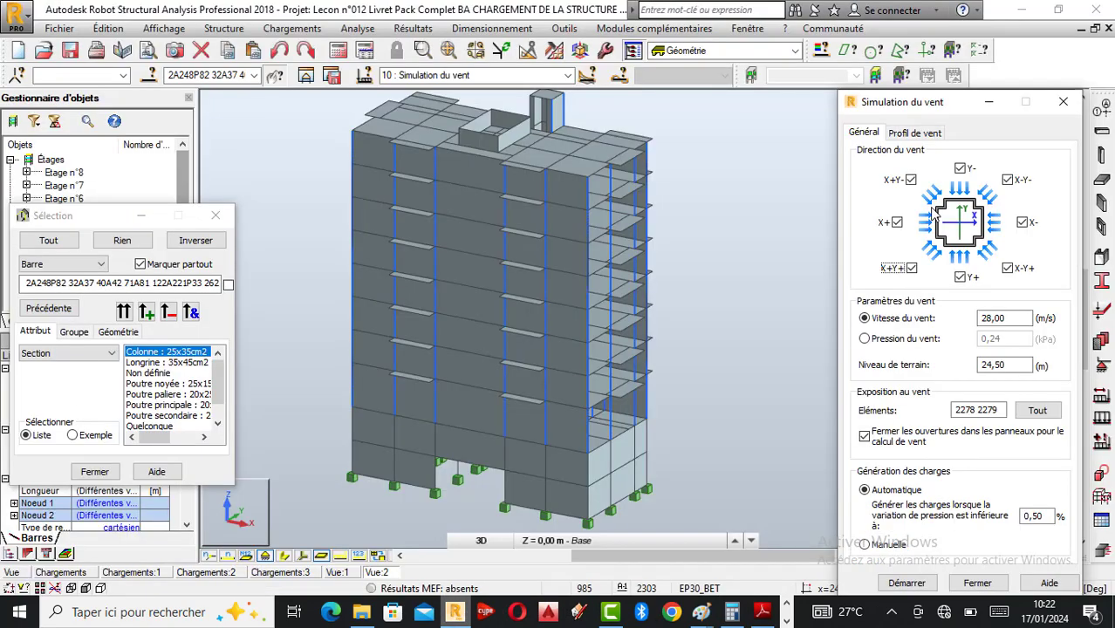
pyautogui.doubleClick(1020, 364)
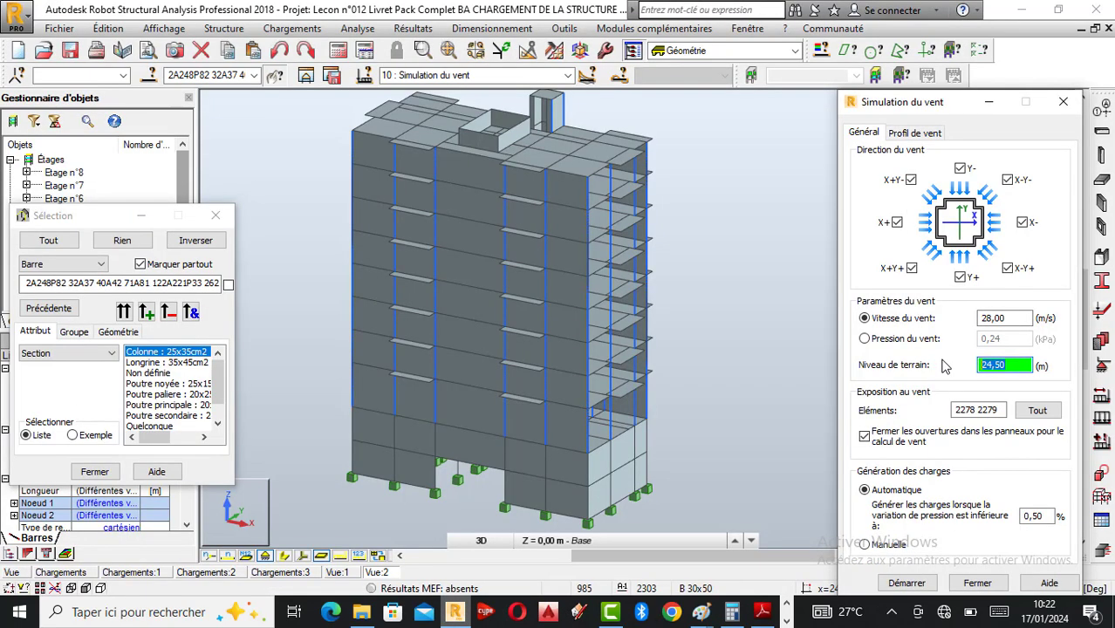
pyautogui.write('25')
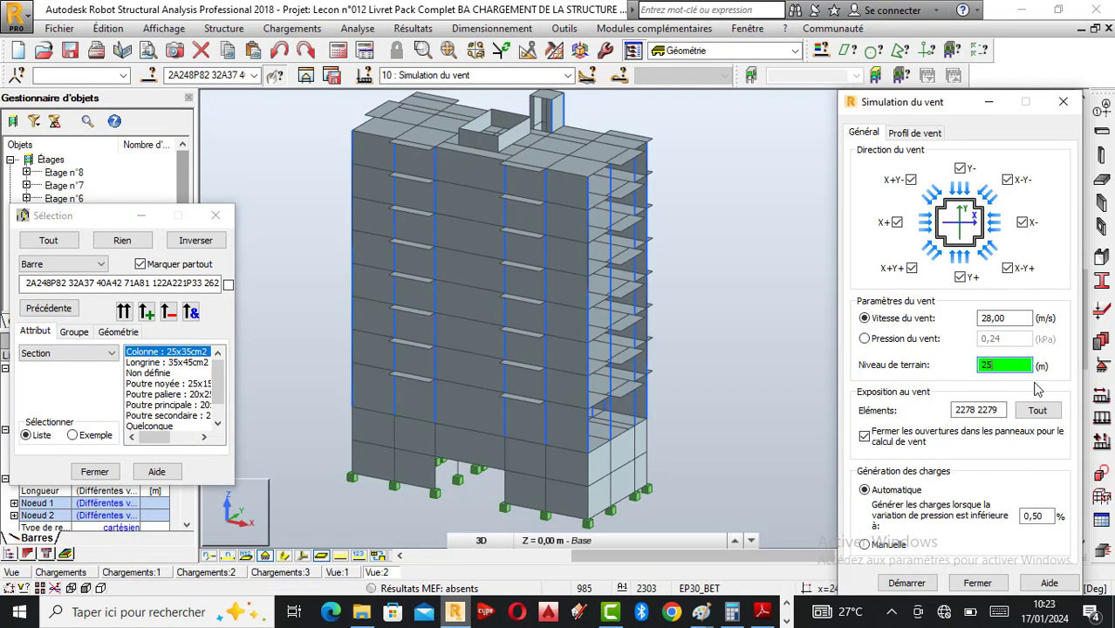
# Check the wind profile once more and start the wind simulation.
pyautogui.click(916, 132)
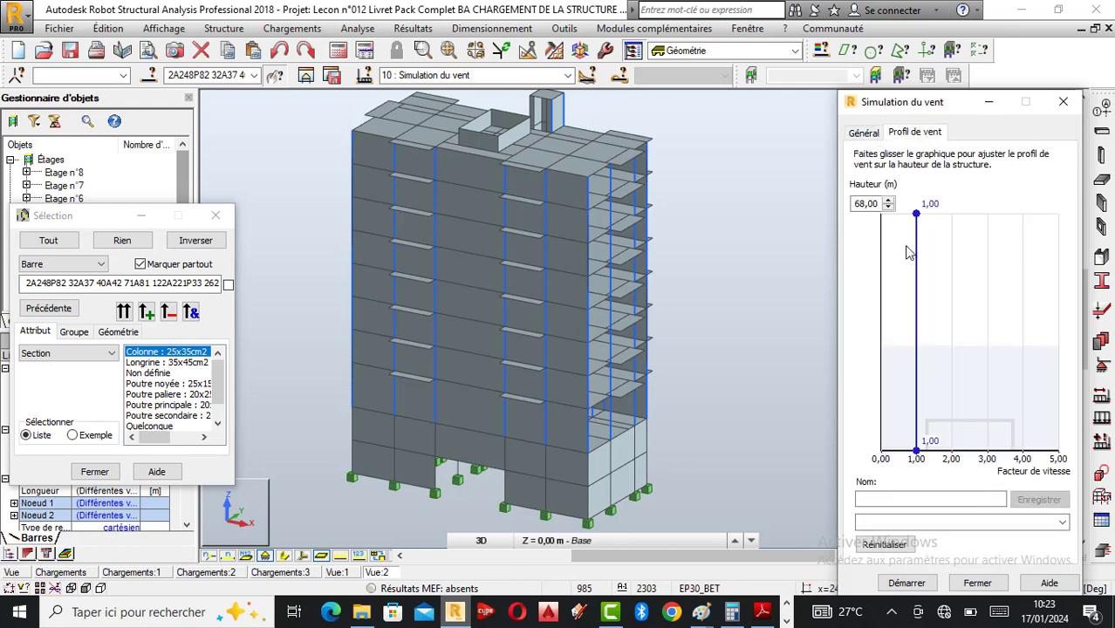
pyautogui.click(864, 133)
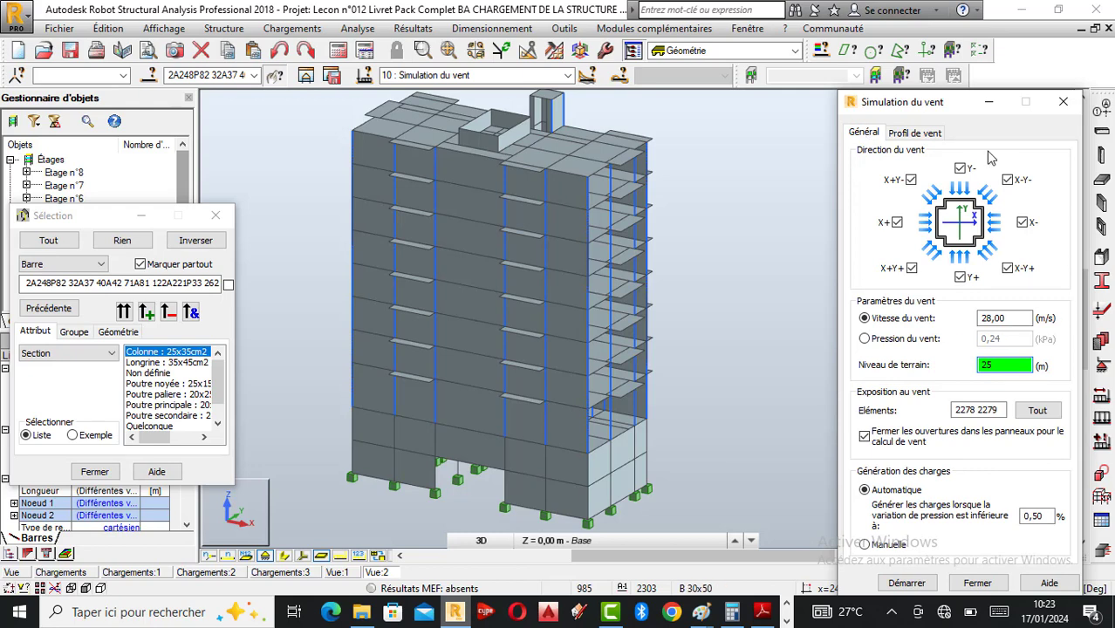
pyautogui.click(907, 583)
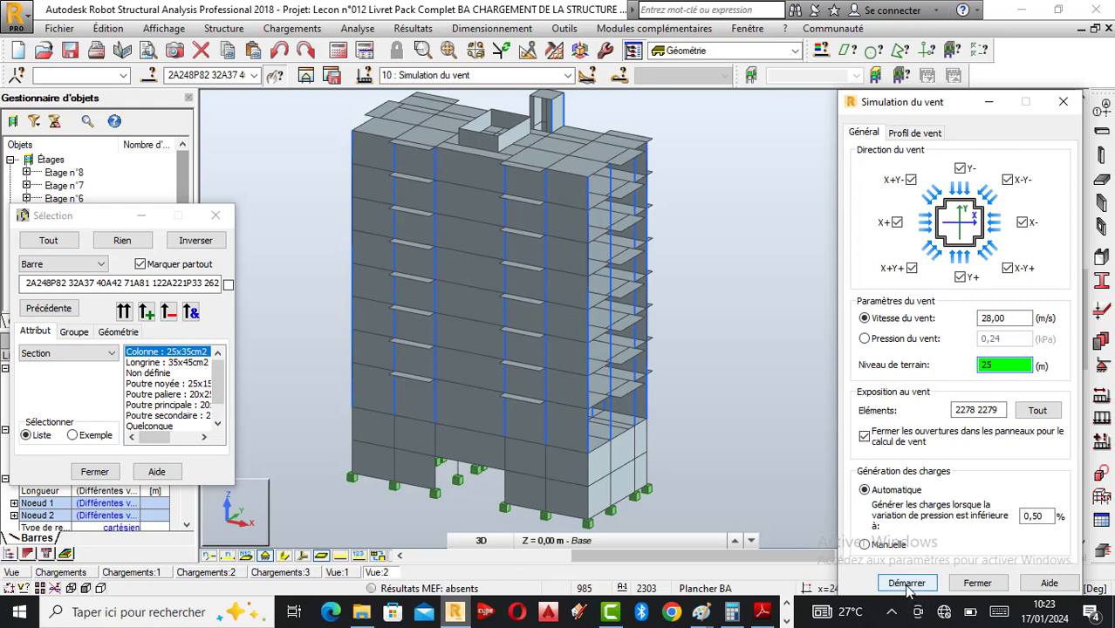
# Start the wind simulation and display the bars' section shapes (Croquis des profilés) on the model, with the Selection dialog closed.
pyautogui.click(906, 584)
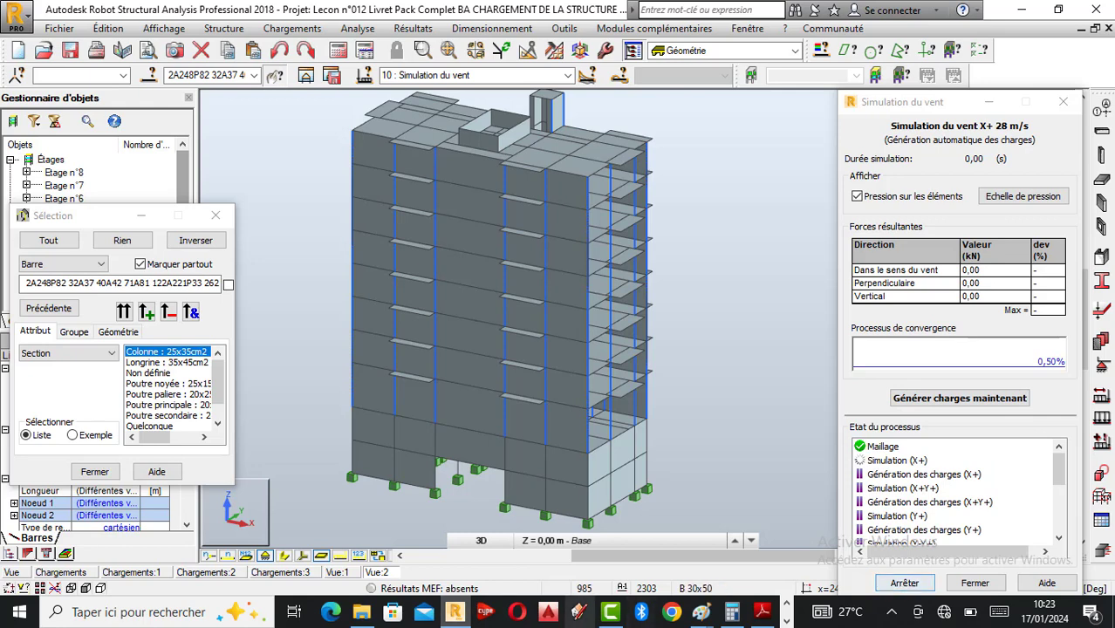
pyautogui.click(283, 557)
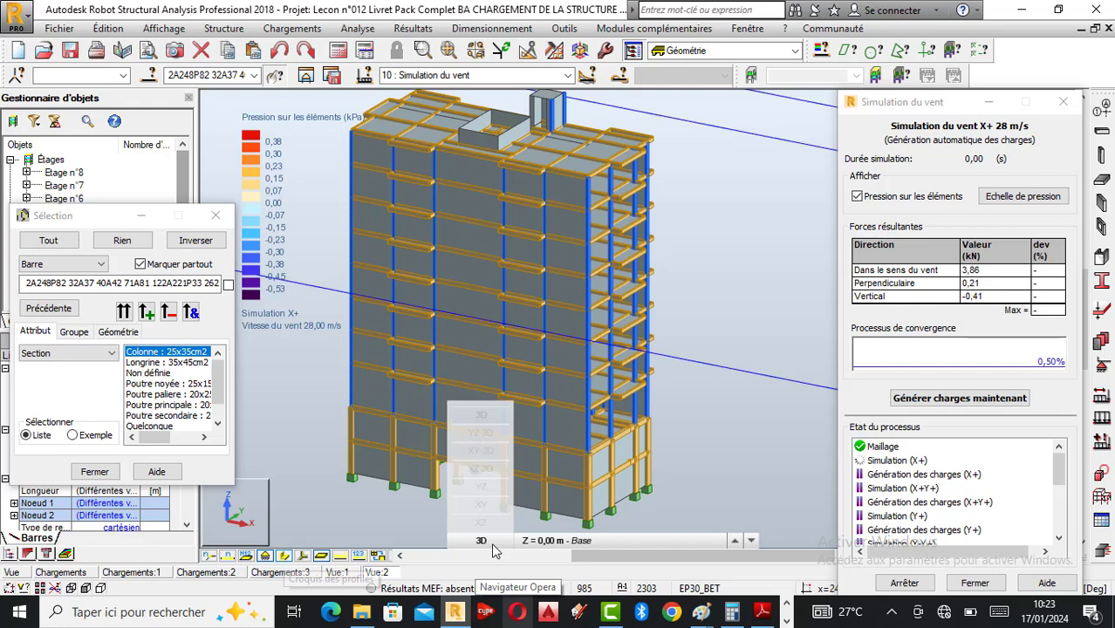
pyautogui.click(216, 217)
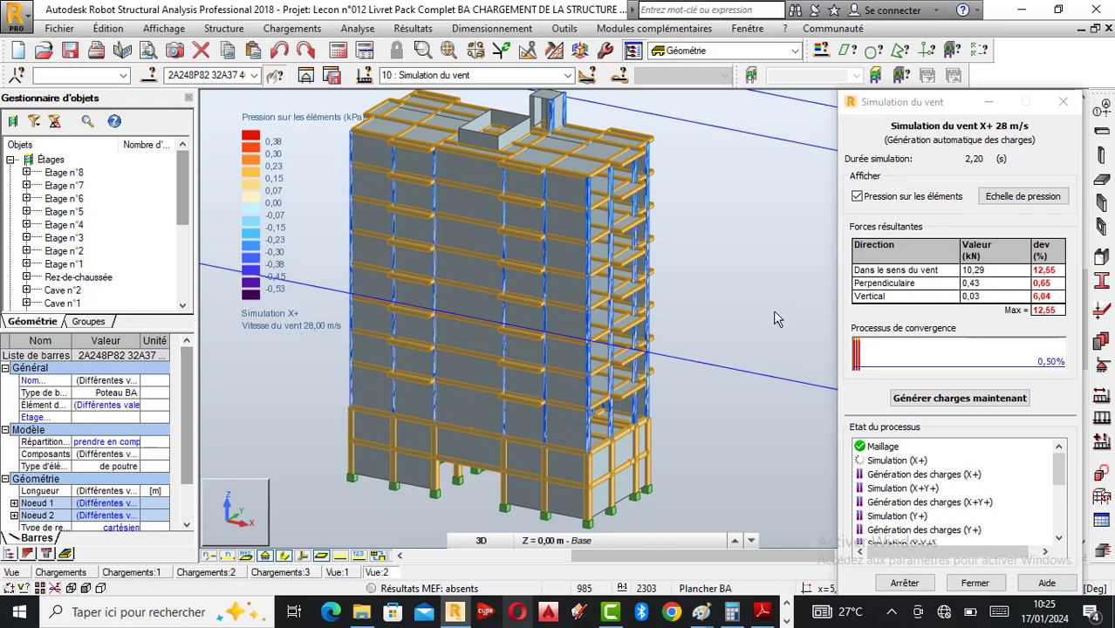
# Examine the building inside the wind tunnel box, along with the pressure scale, while the X+ simulation runs.
pyautogui.scroll(-5, 646, 323)
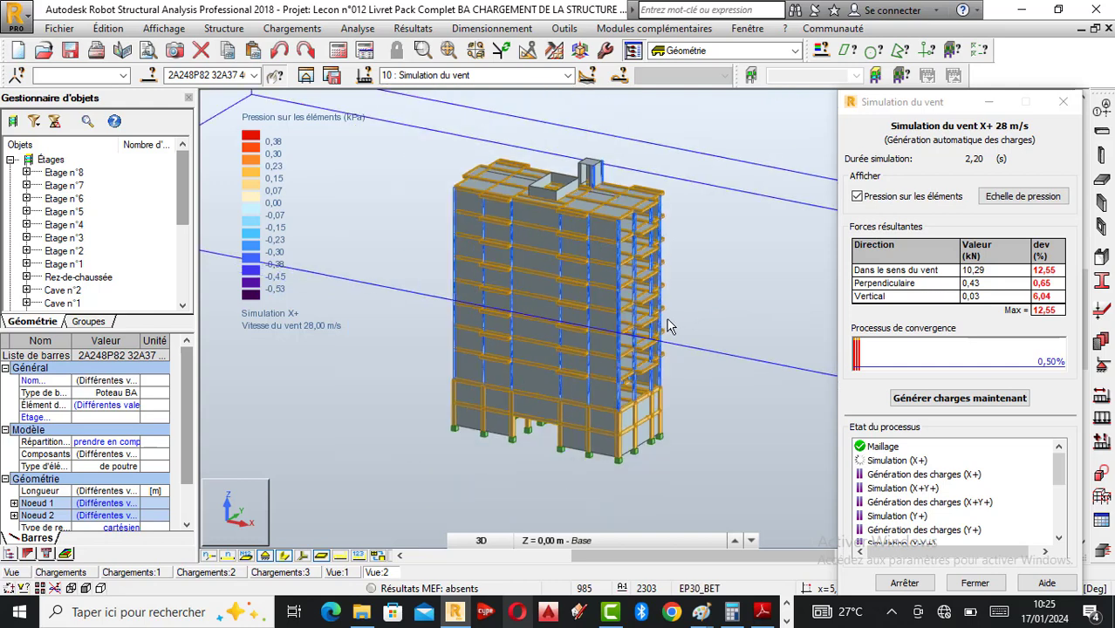
pyautogui.scroll(-5, 642, 318)
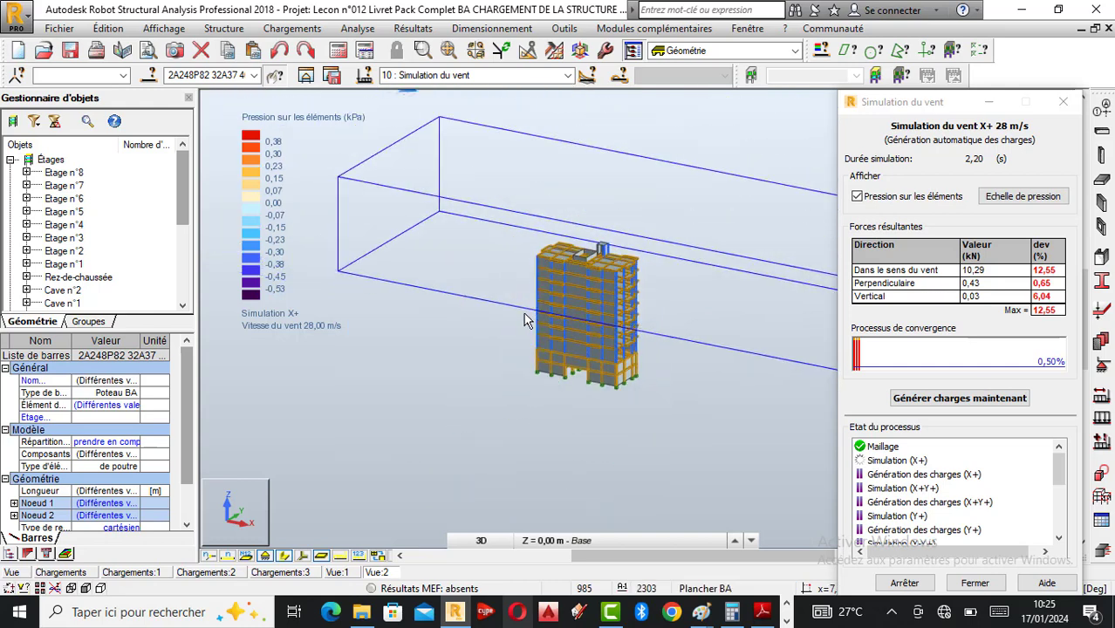
pyautogui.scroll(-1, 525, 314)
pyautogui.scroll(1, 561, 243)
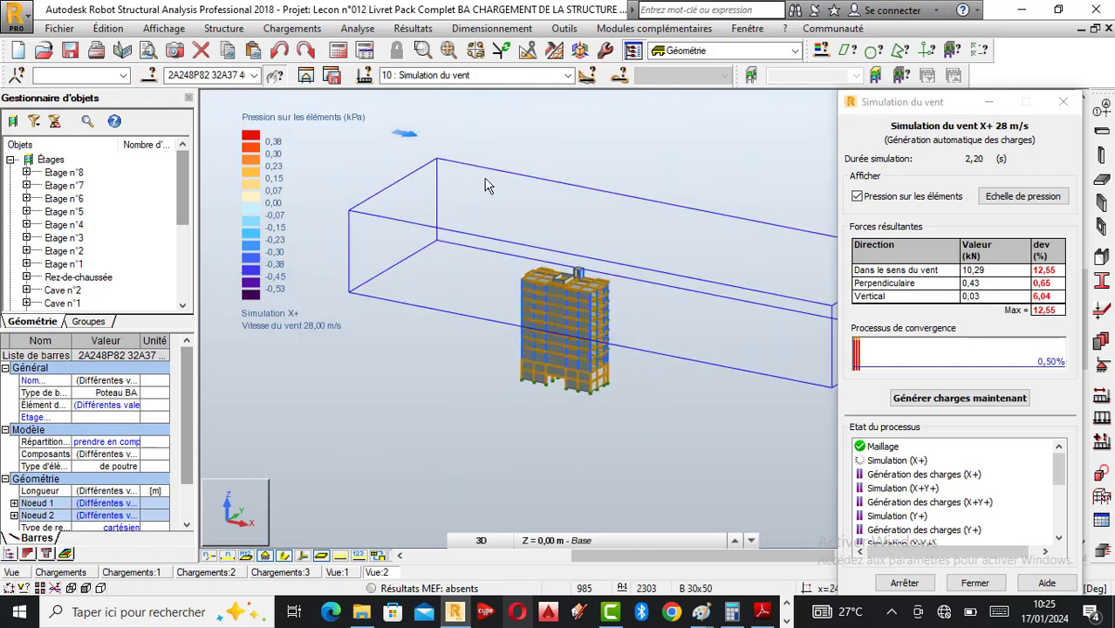
pyautogui.scroll(2, 415, 113)
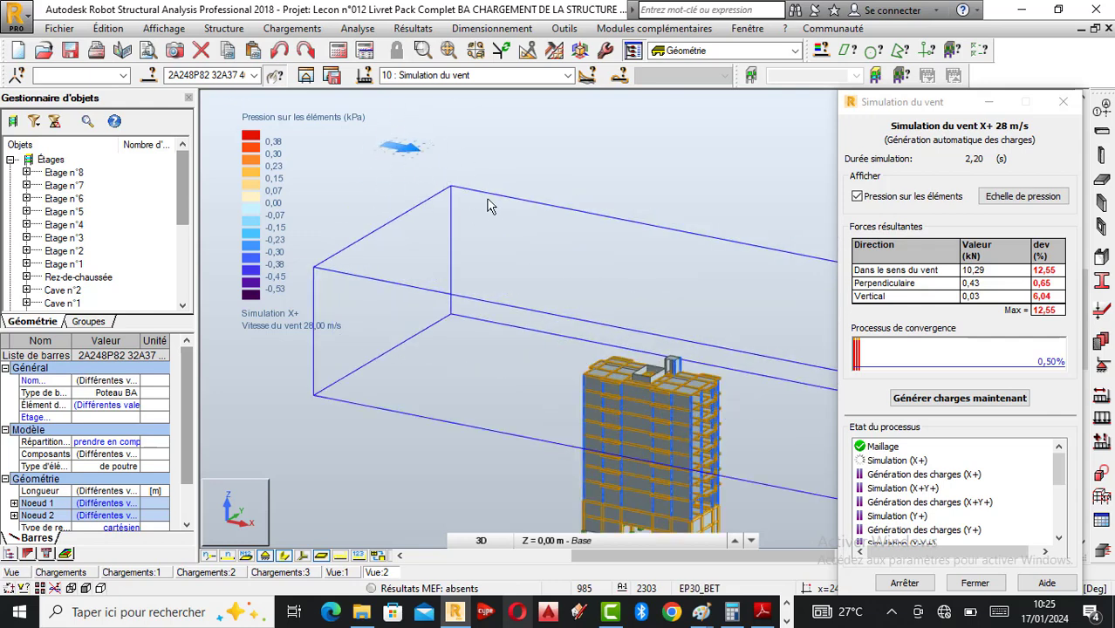
pyautogui.scroll(-1, 491, 421)
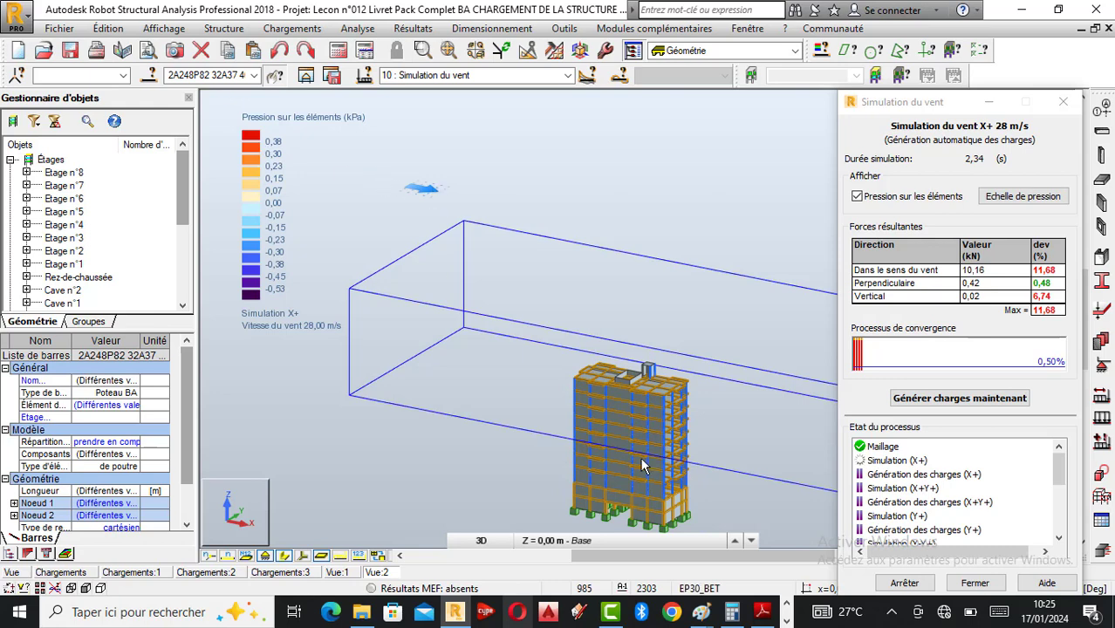
pyautogui.scroll(1, 638, 459)
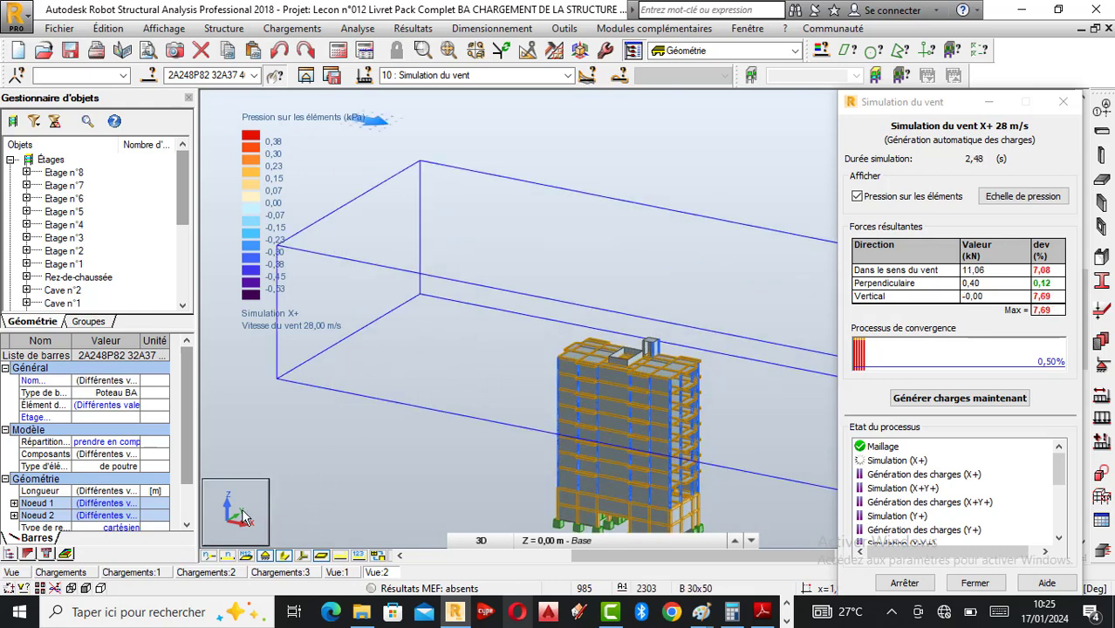
pyautogui.scroll(-1, 578, 278)
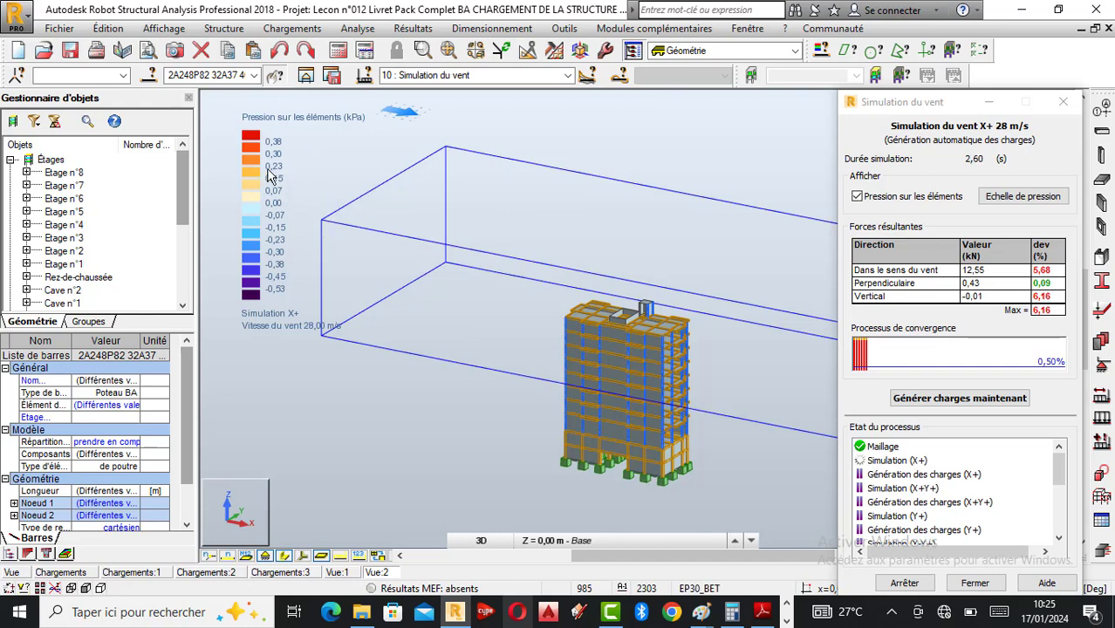
pyautogui.scroll(2, 597, 384)
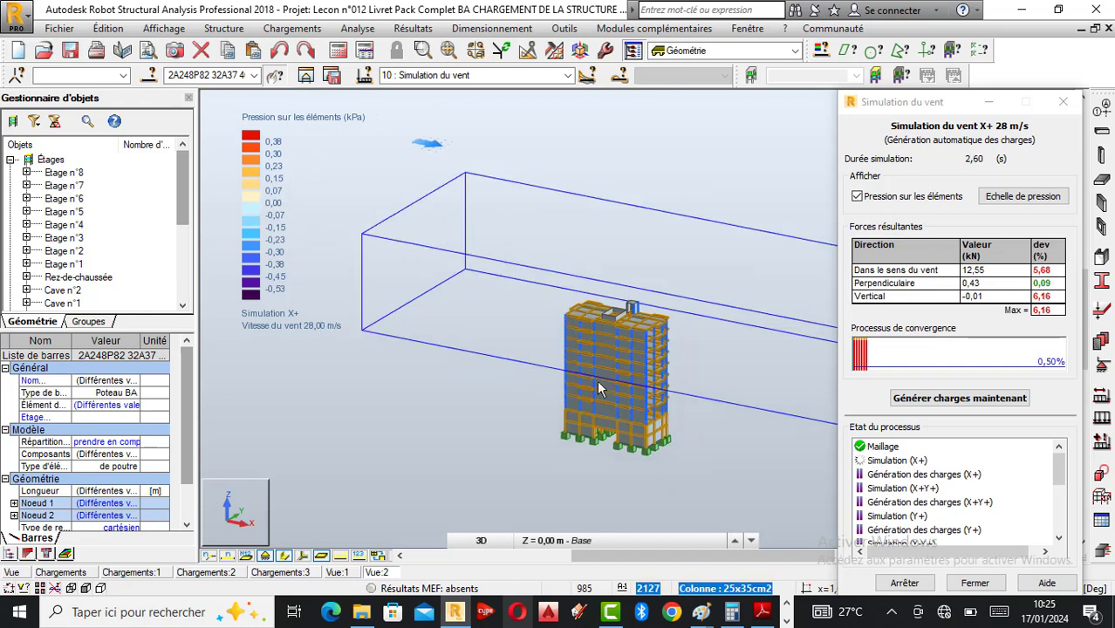
pyautogui.scroll(4, 598, 396)
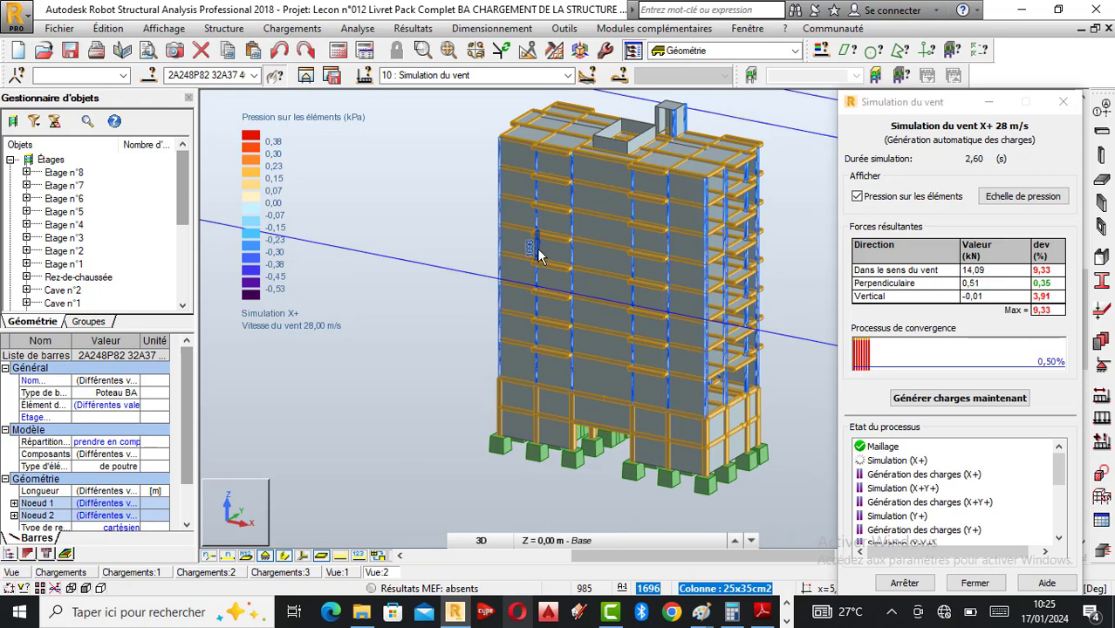
pyautogui.scroll(-4, 602, 261)
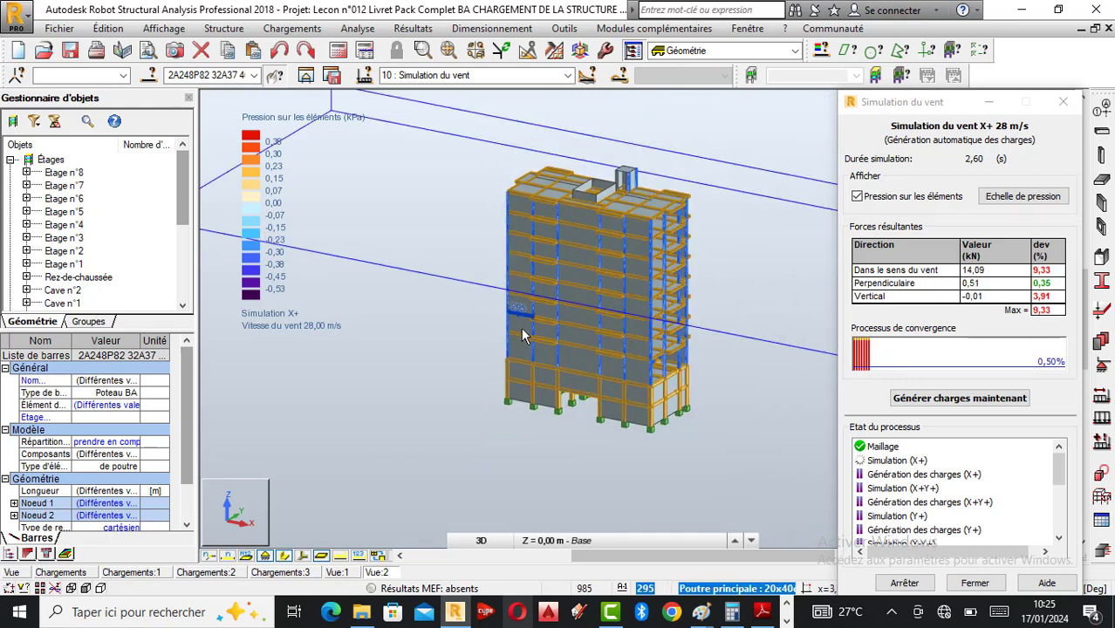
pyautogui.scroll(3, 580, 234)
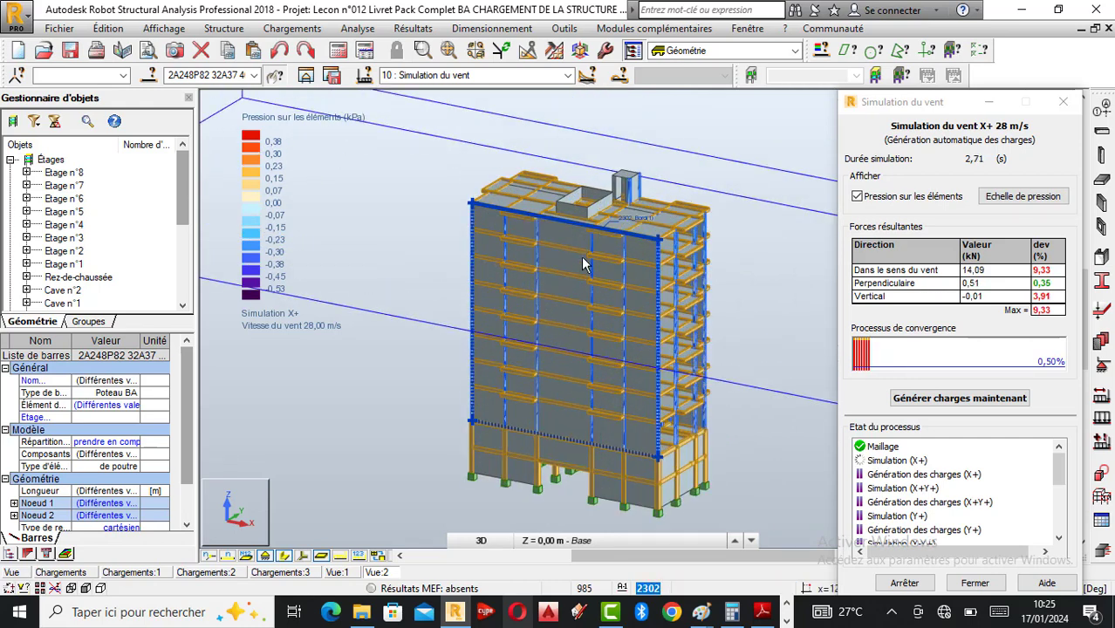
pyautogui.scroll(1, 736, 484)
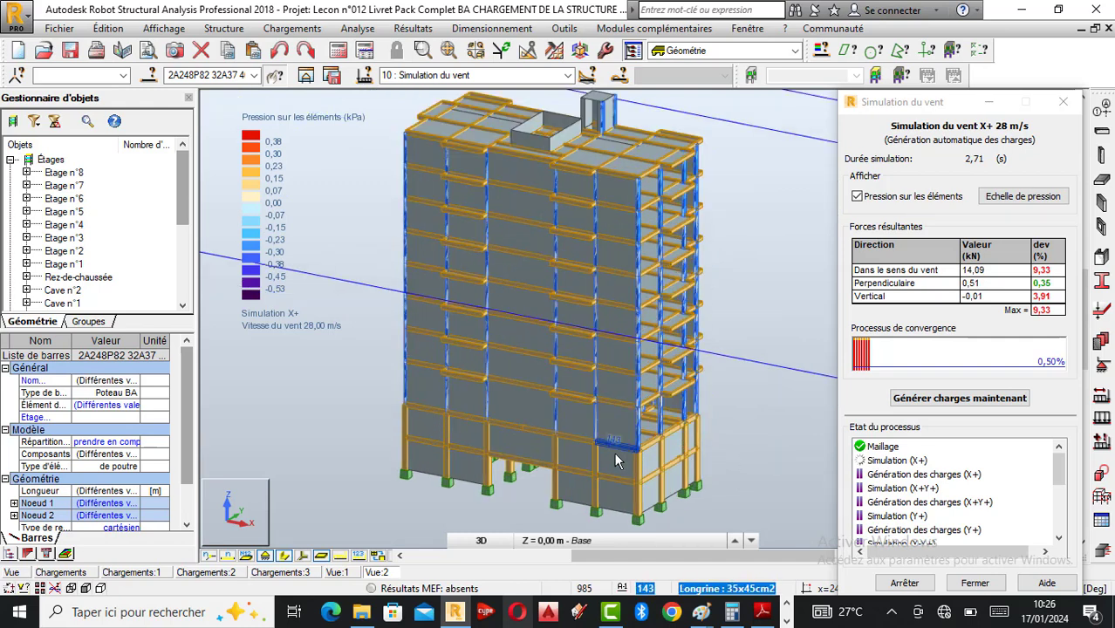
pyautogui.scroll(-1, 610, 461)
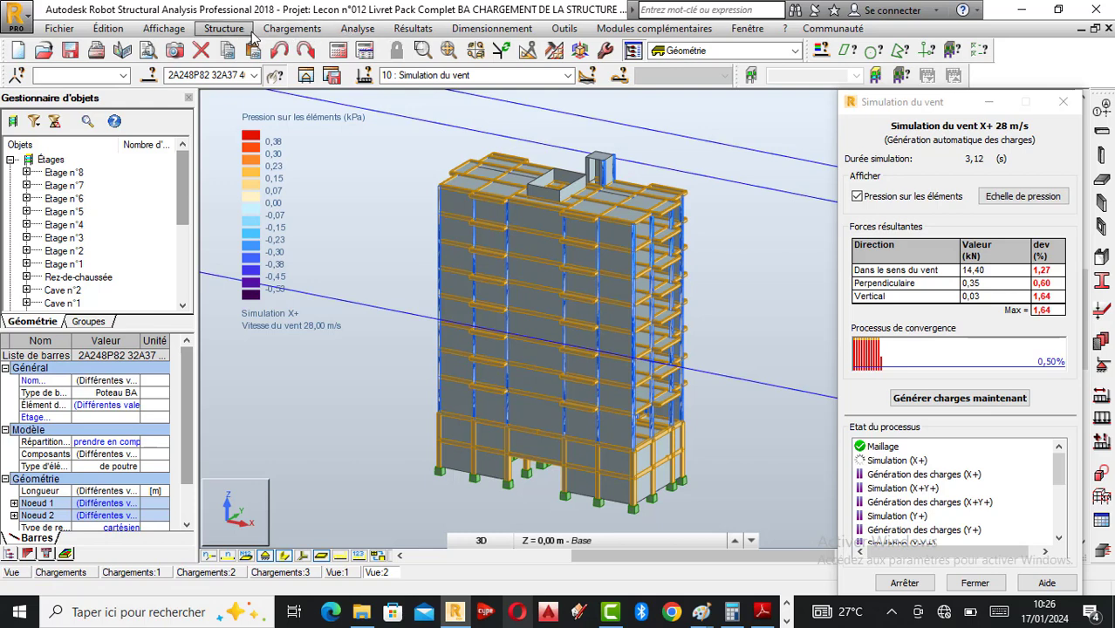
pyautogui.click(291, 29)
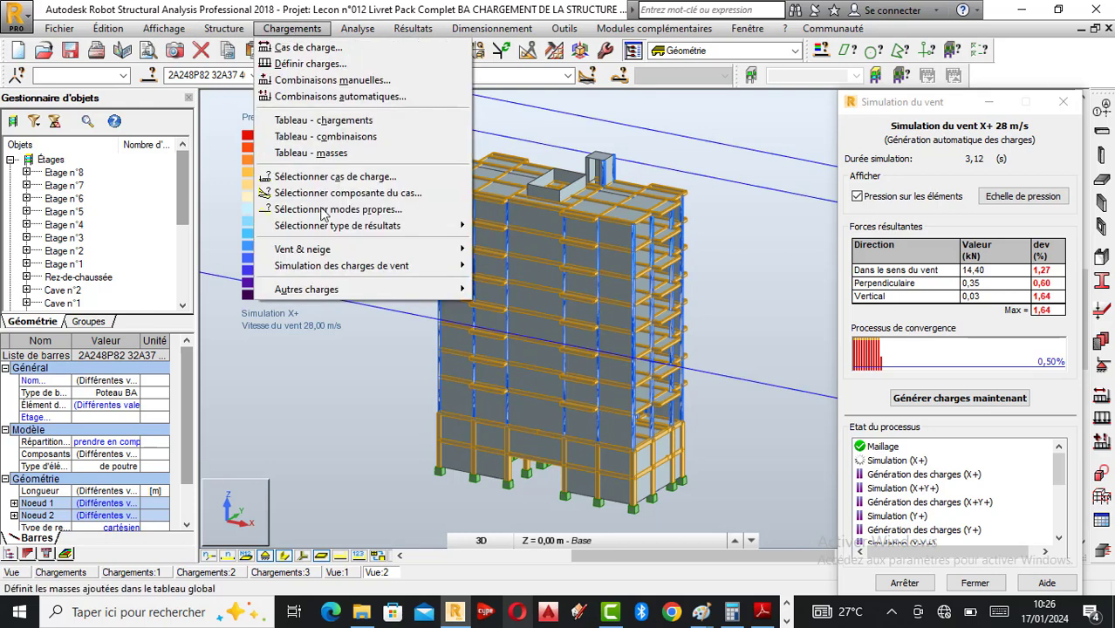
pyautogui.moveTo(305, 252)
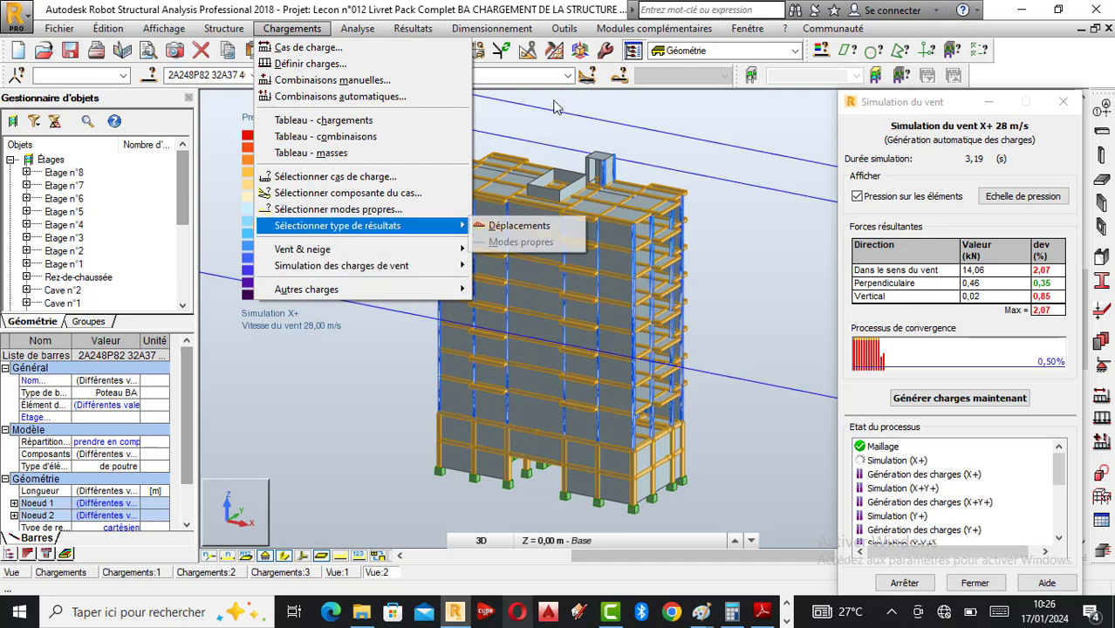
pyautogui.click(1035, 54)
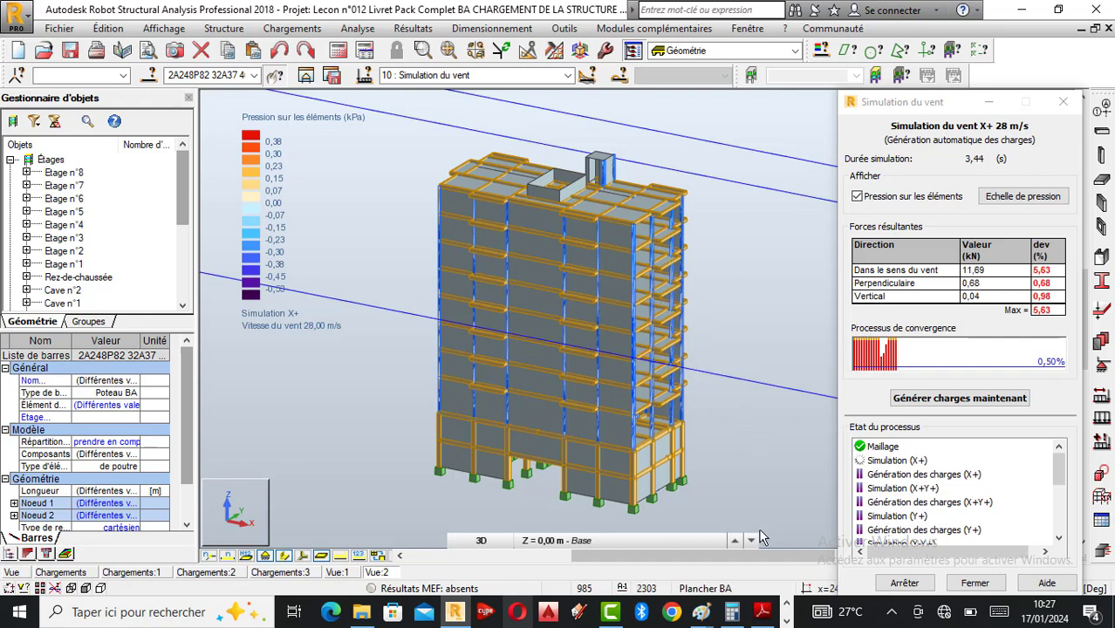
# Switch to the project PDF in Adobe Reader, return to its first page and review the title and the PLAN DU TRAVAIL chapter list.
pyautogui.click(765, 612)
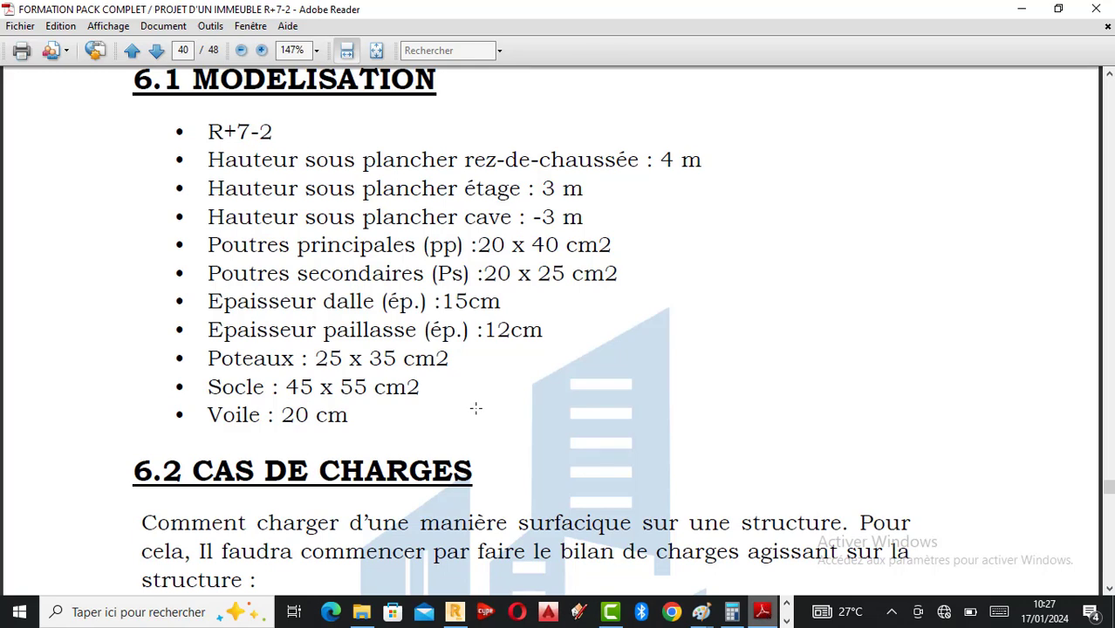
pyautogui.scroll(6, 419, 321)
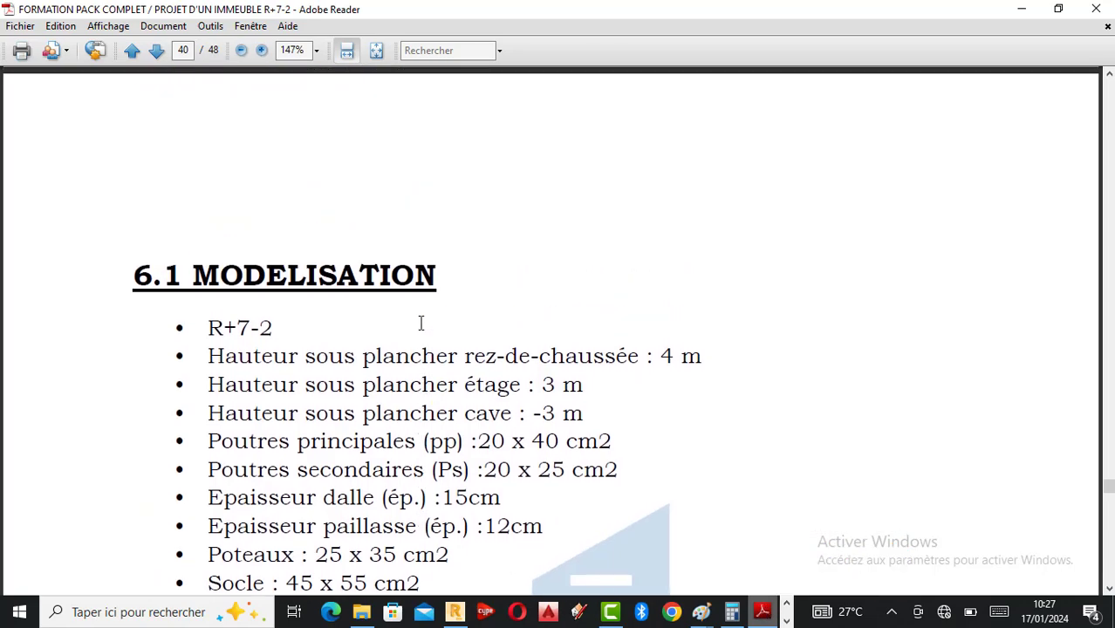
pyautogui.scroll(-8, 424, 354)
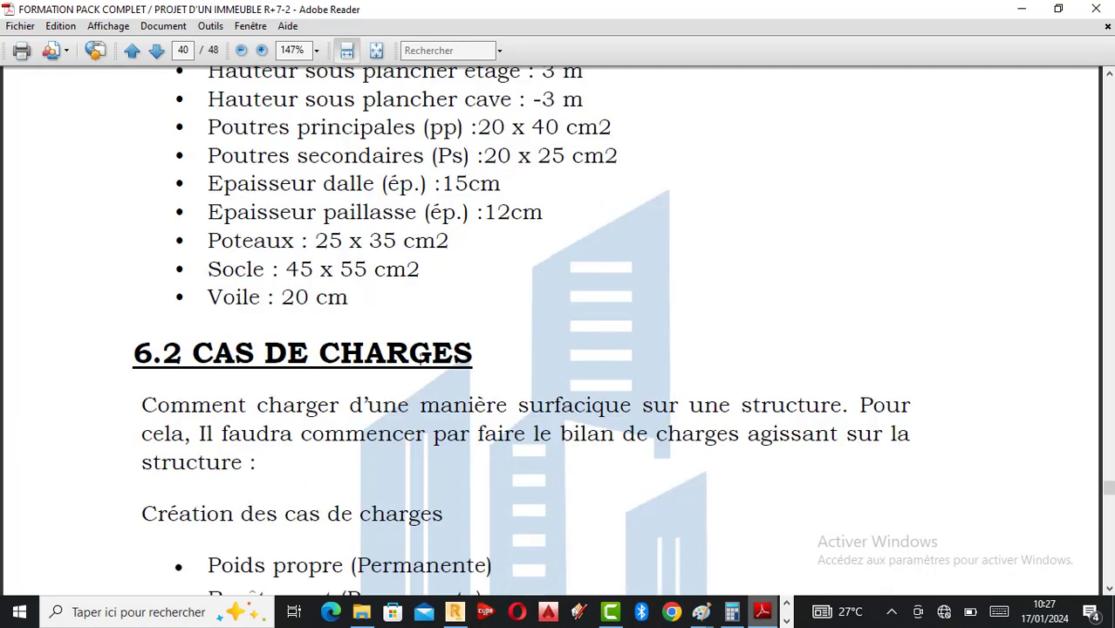
pyautogui.moveTo(1107, 487); pyautogui.dragTo(1109, 83)
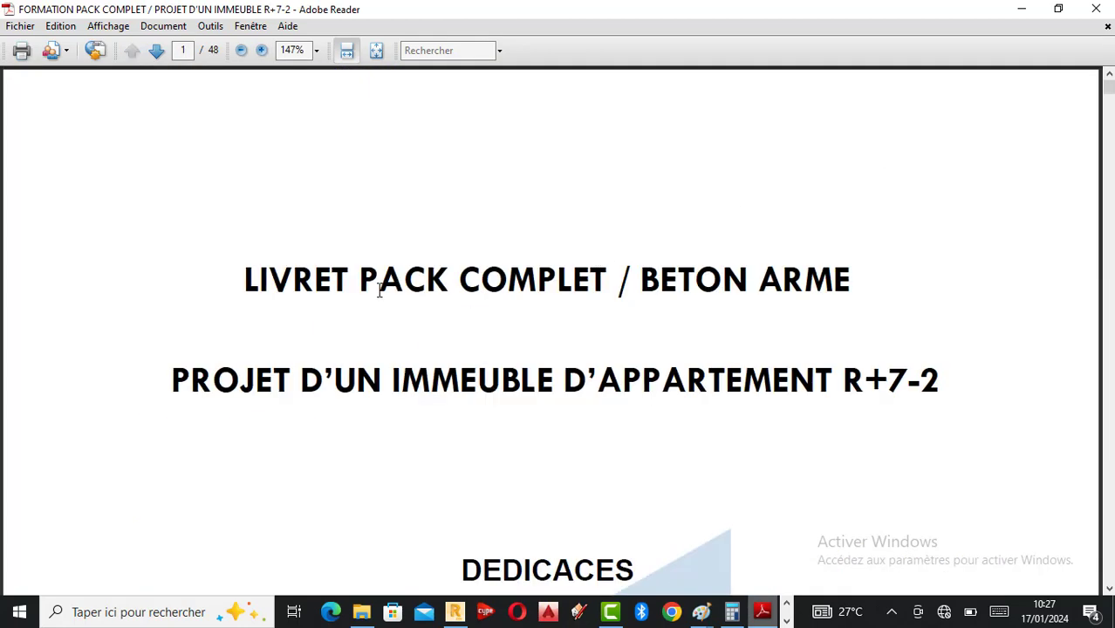
pyautogui.scroll(-1, 299, 312)
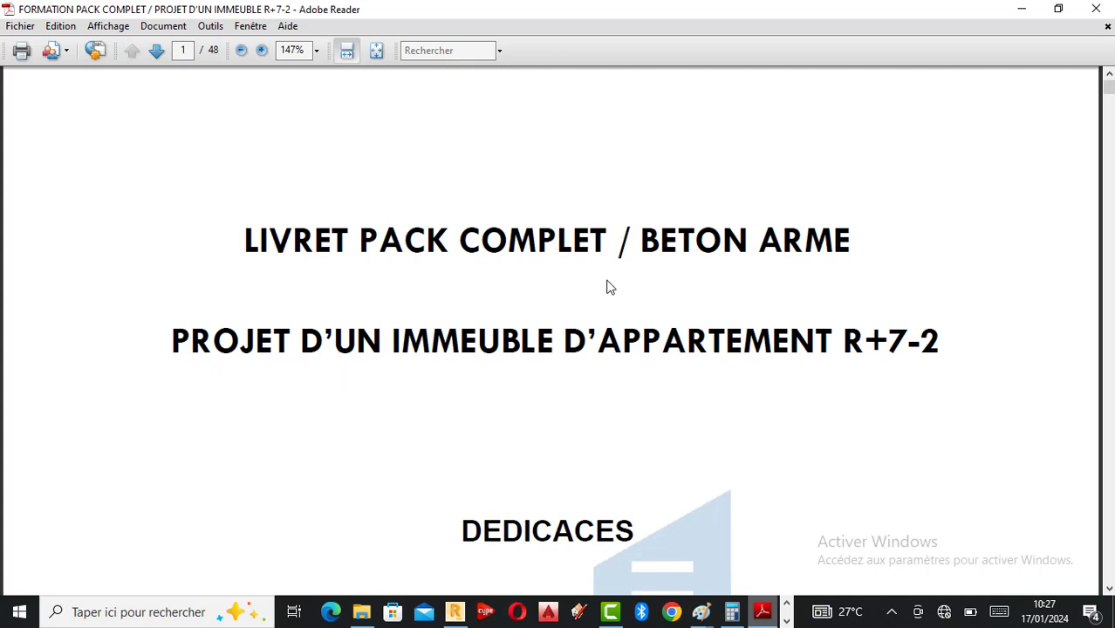
pyautogui.scroll(-8, 735, 408)
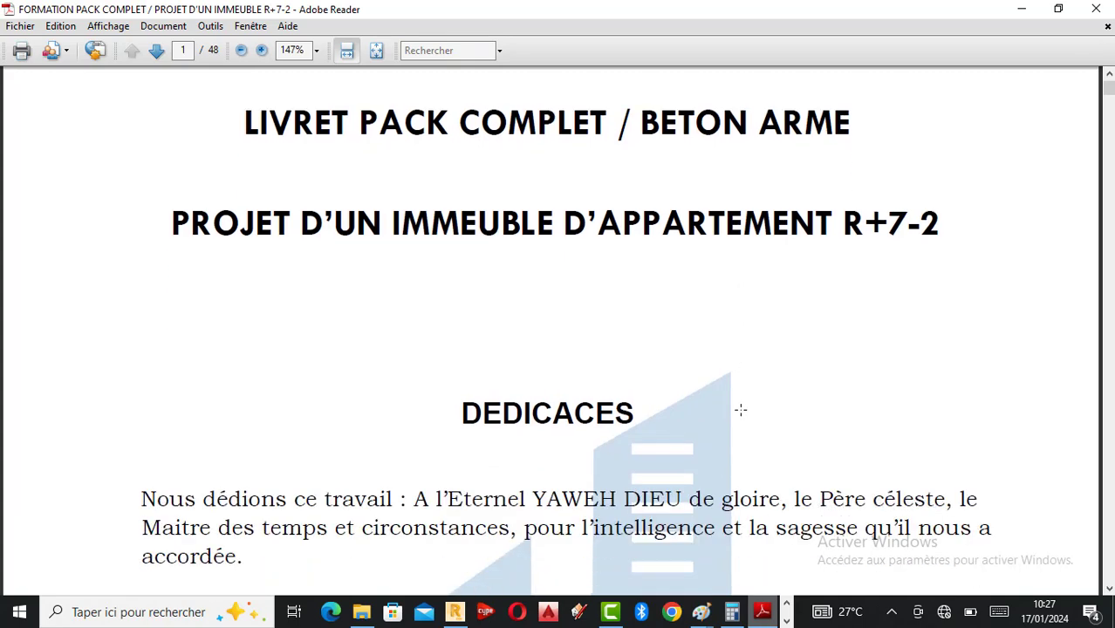
pyautogui.scroll(-5, 736, 408)
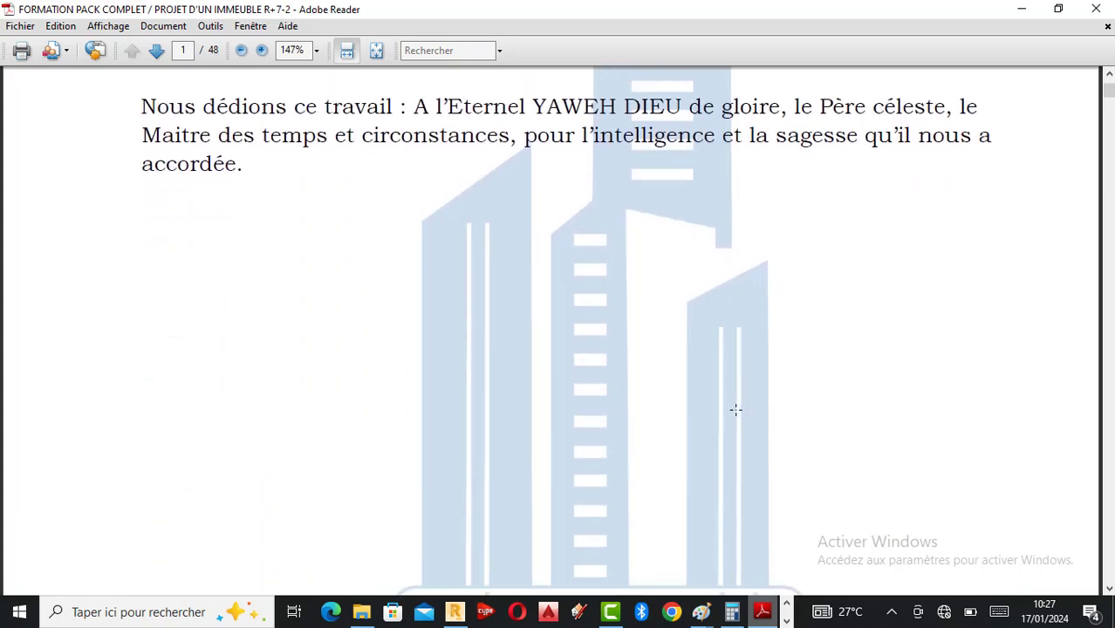
pyautogui.scroll(-15, 735, 408)
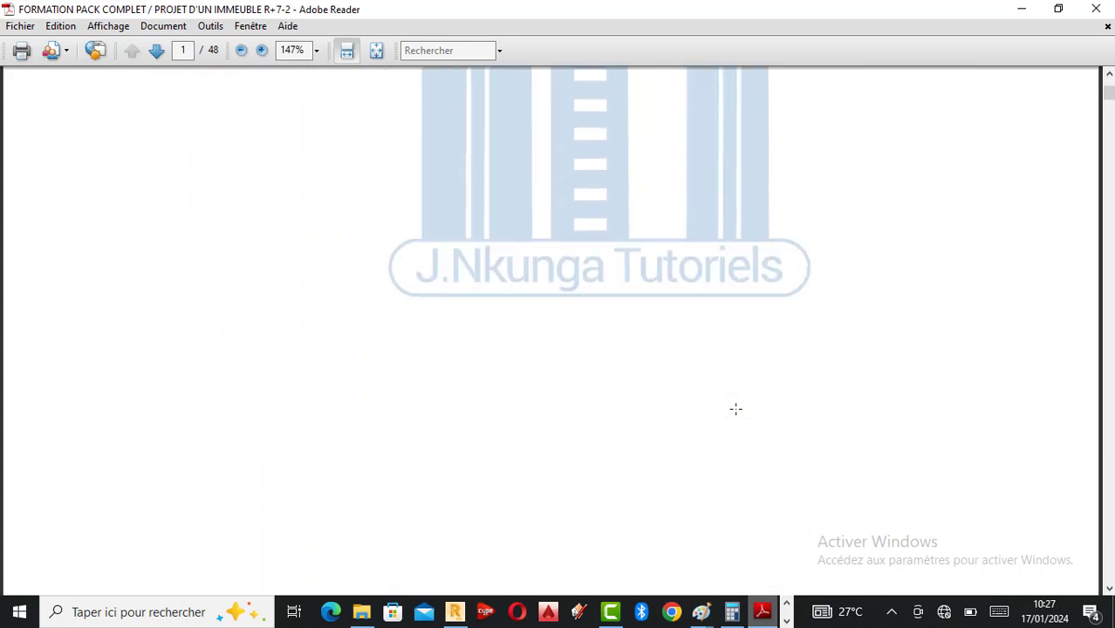
pyautogui.scroll(-3, 736, 409)
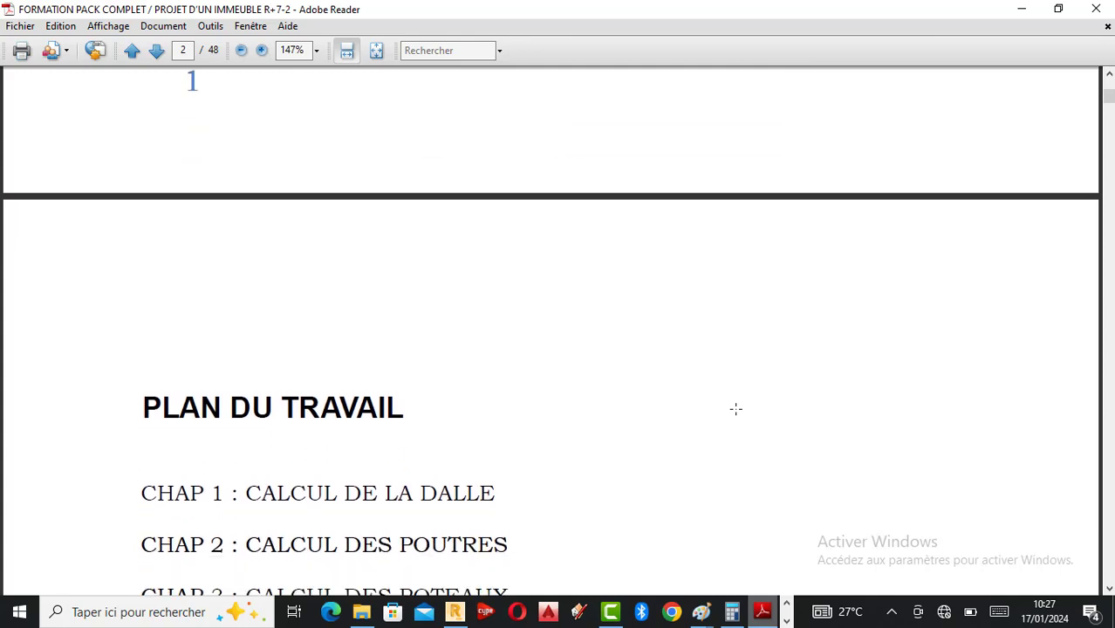
pyautogui.scroll(-4, 736, 408)
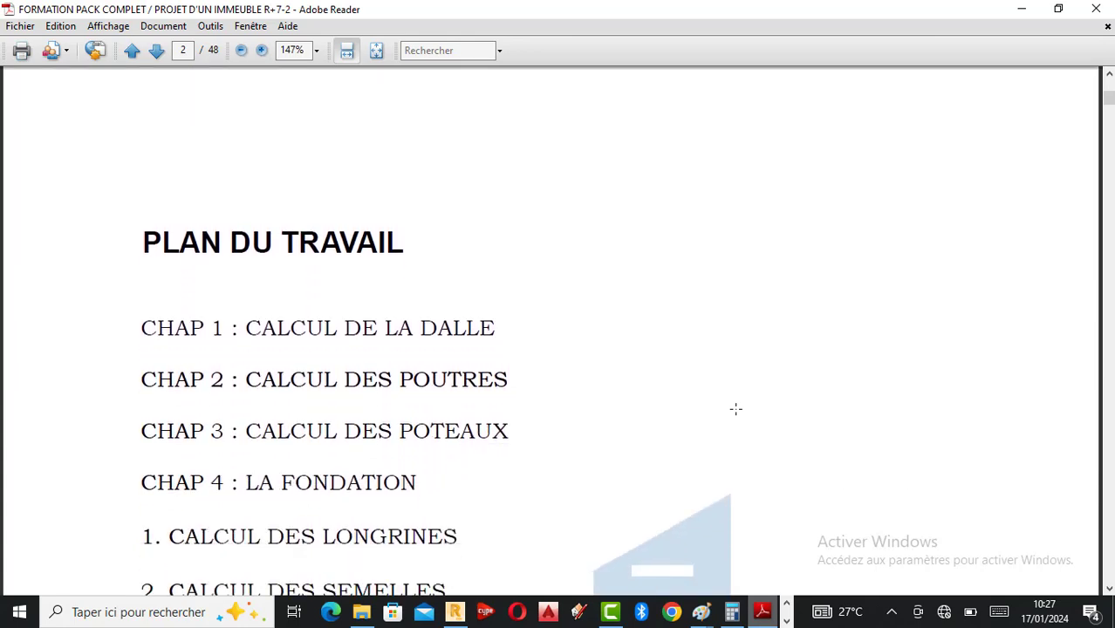
pyautogui.scroll(-3, 735, 409)
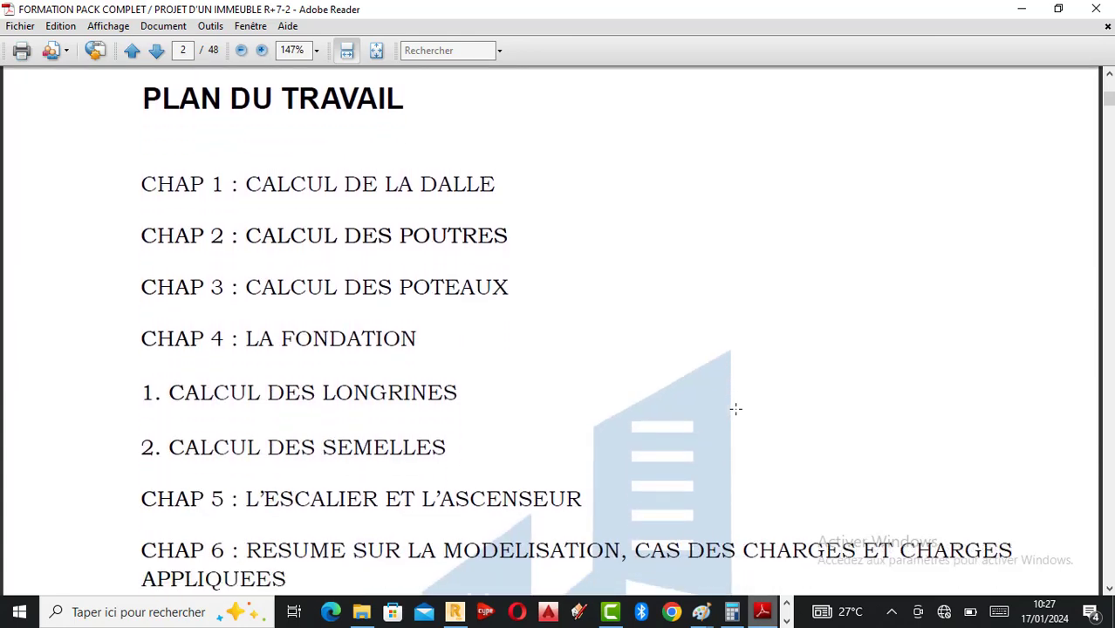
pyautogui.scroll(-5, 736, 409)
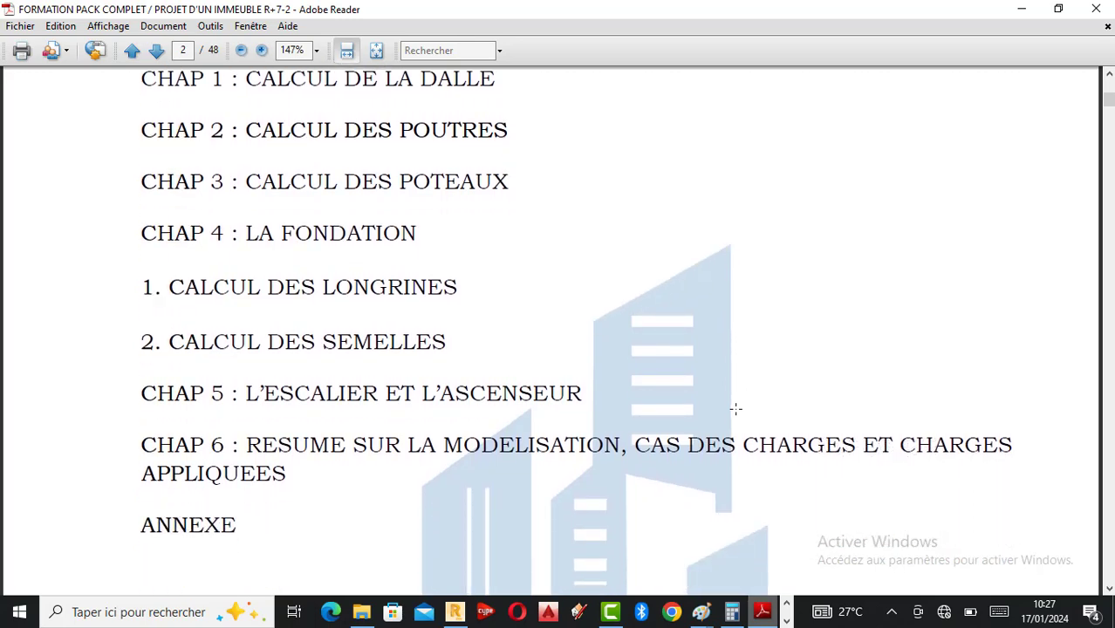
# Read through the booklet's opening pages on concrete and steel properties and examine the PLAN DE POUTRAISON on page 7.
pyautogui.scroll(-15, 735, 409)
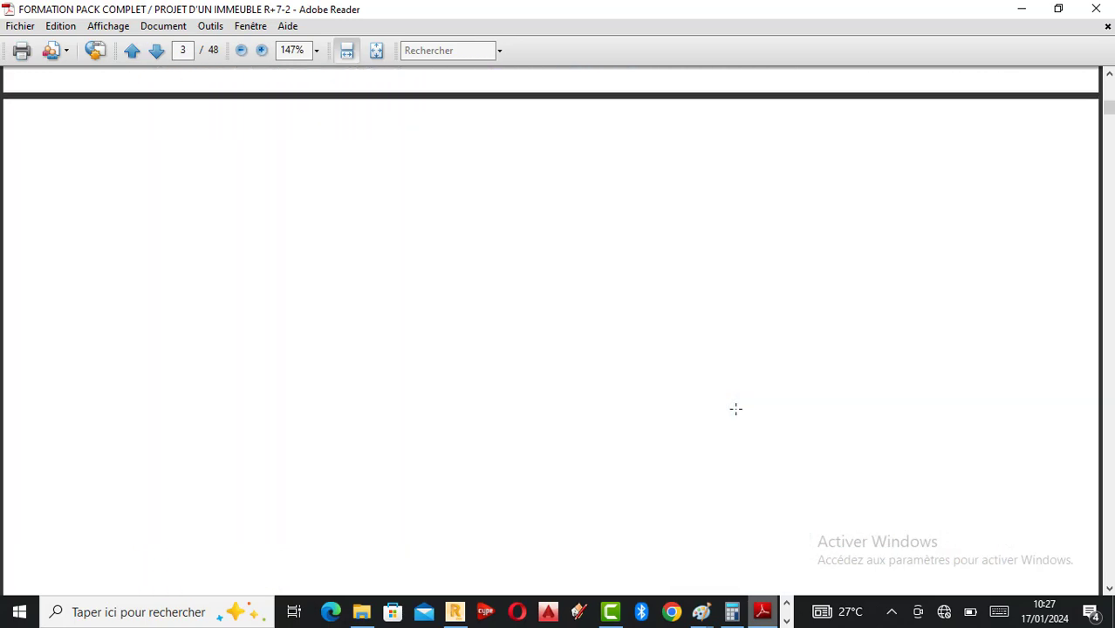
pyautogui.scroll(-20, 736, 408)
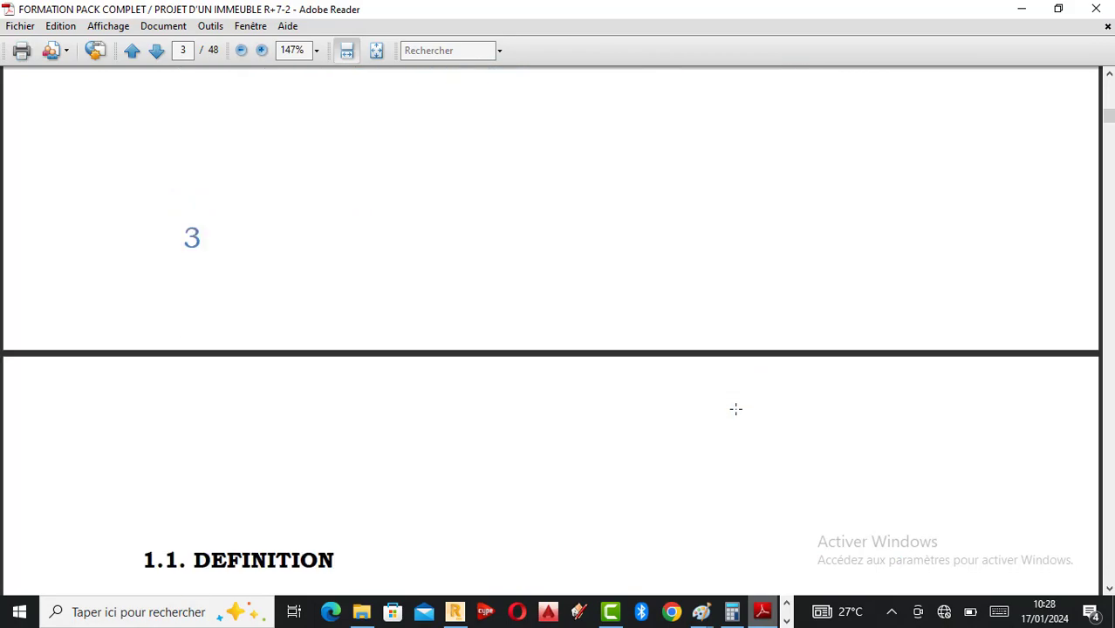
pyautogui.scroll(-20, 736, 408)
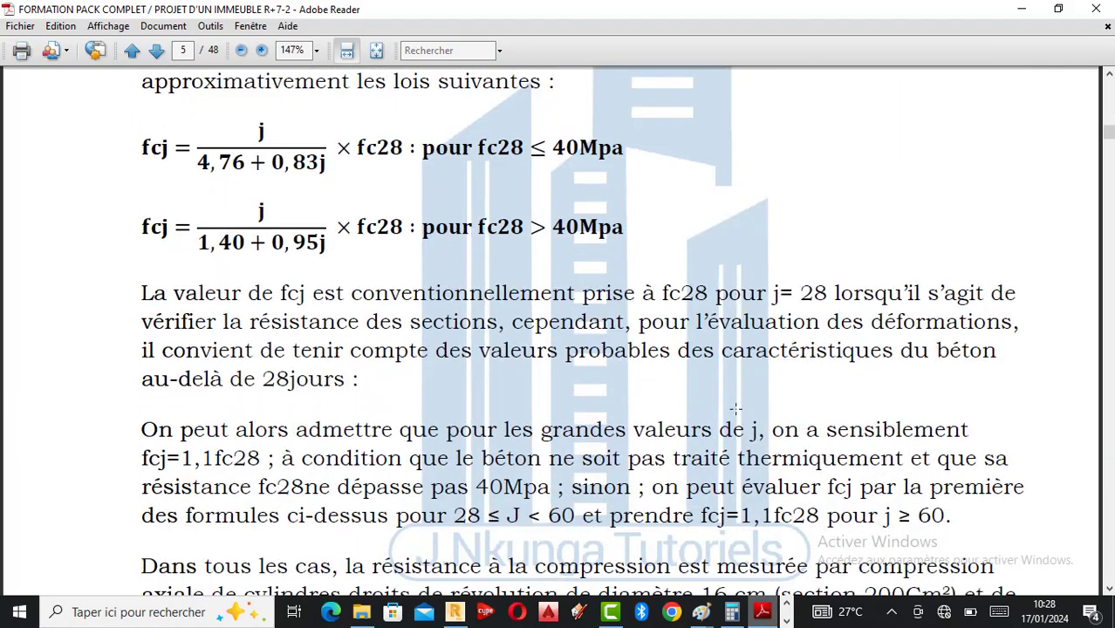
pyautogui.scroll(-20, 736, 409)
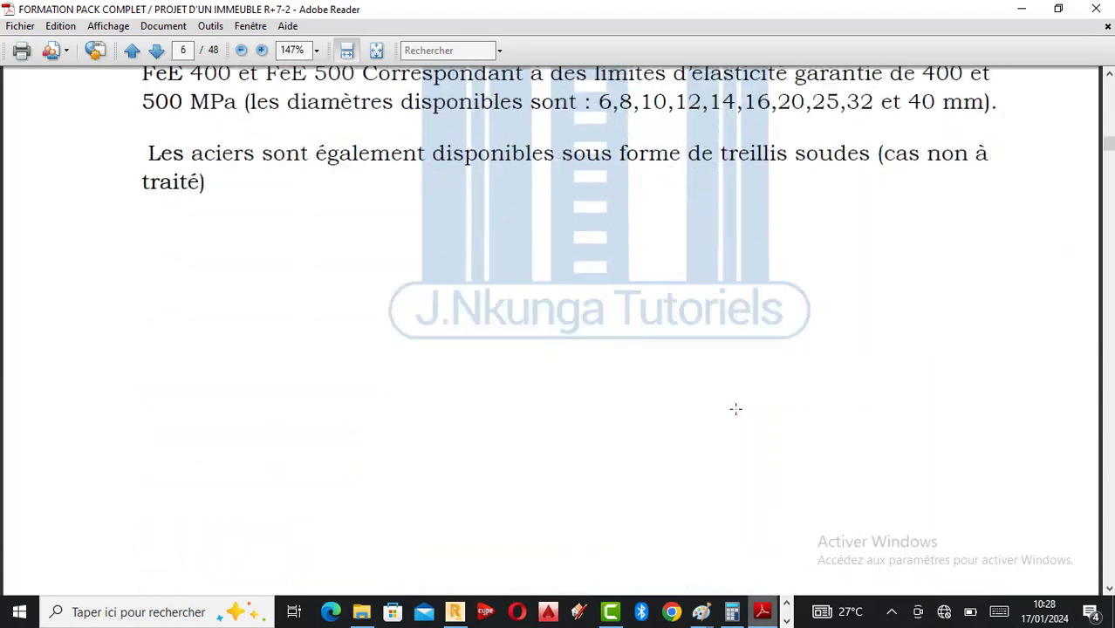
pyautogui.scroll(-5, 736, 409)
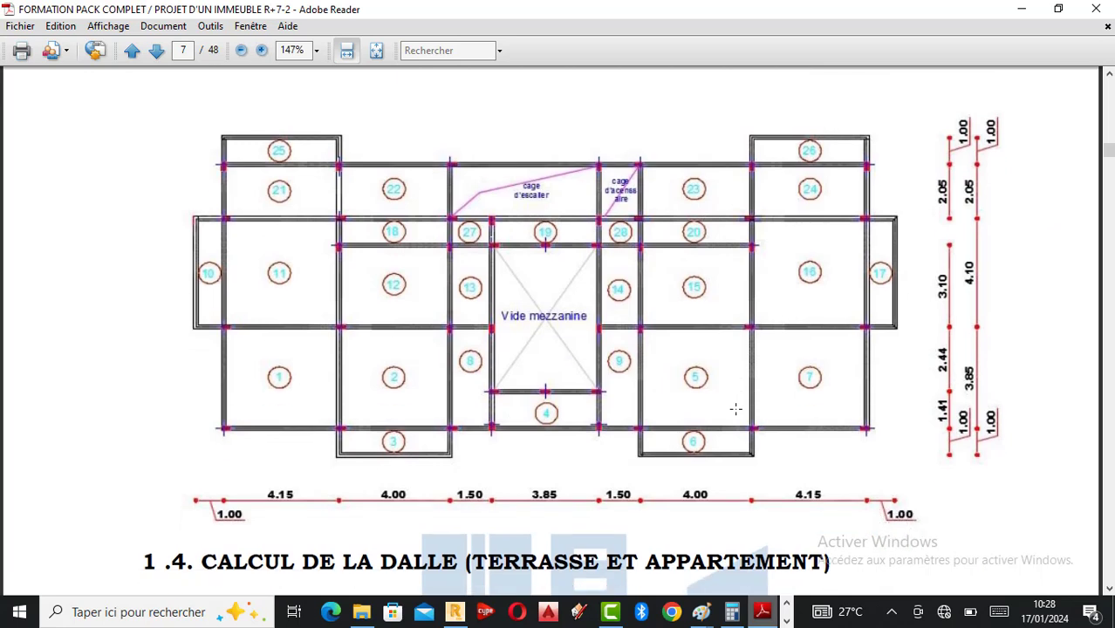
pyautogui.click(1110, 77)
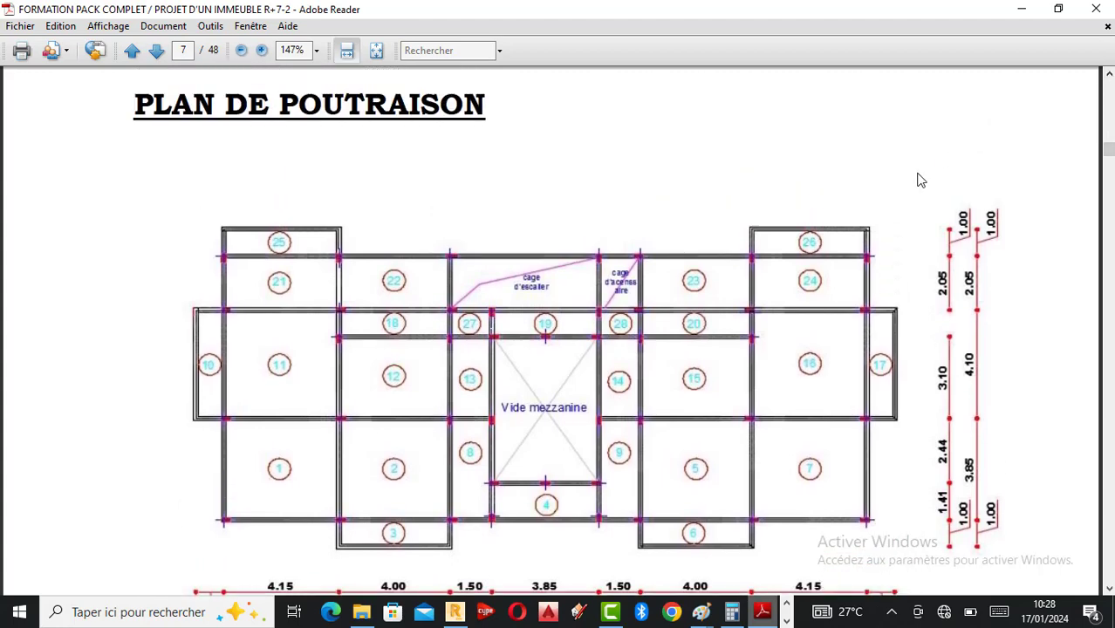
pyautogui.scroll(-6, 921, 180)
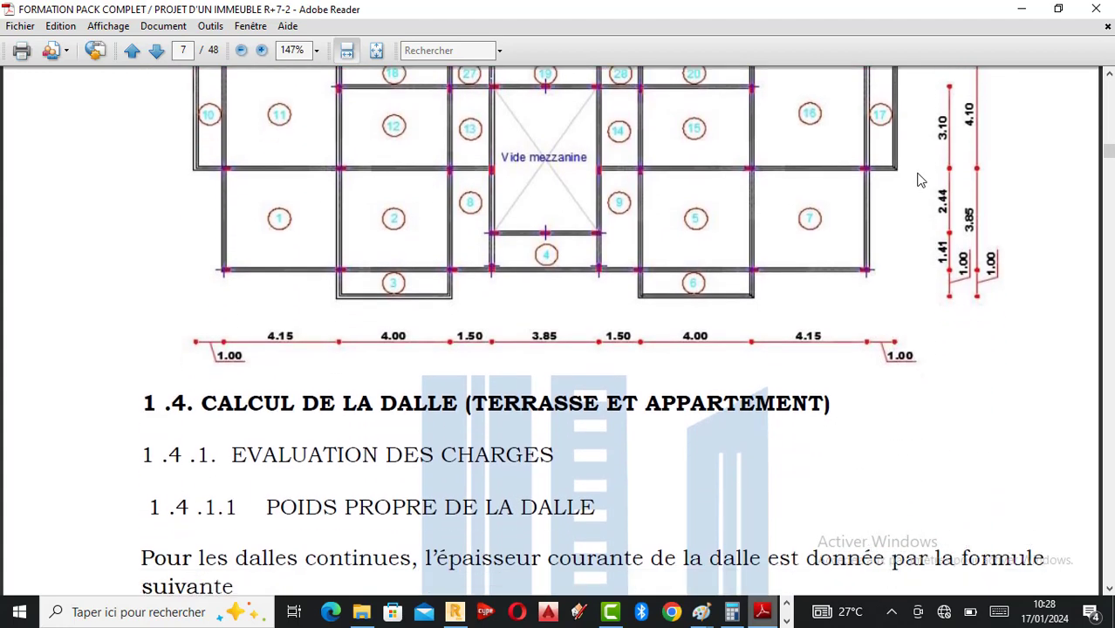
pyautogui.press('shift')
pyautogui.press('shift')
pyautogui.press('shift')
pyautogui.press('shift')
pyautogui.press('shift')
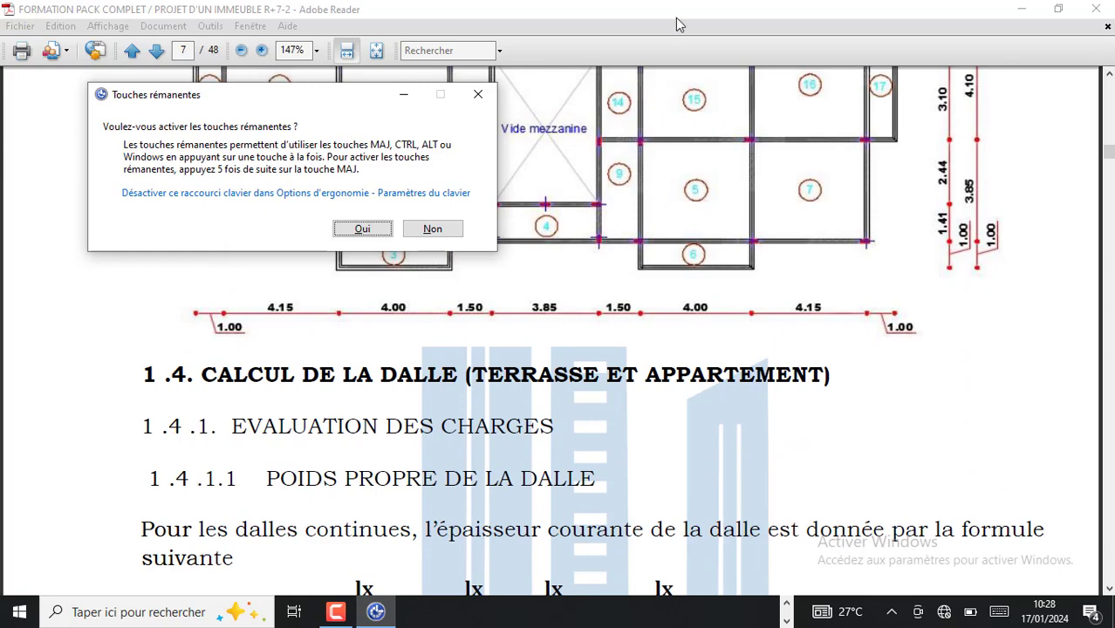
pyautogui.click(483, 100)
# Review the slab thickness calculation in section 1.4 and briefly check the X+ wind simulation's progress in Robot Structural Analysis.
pyautogui.scroll(-10, 582, 152)
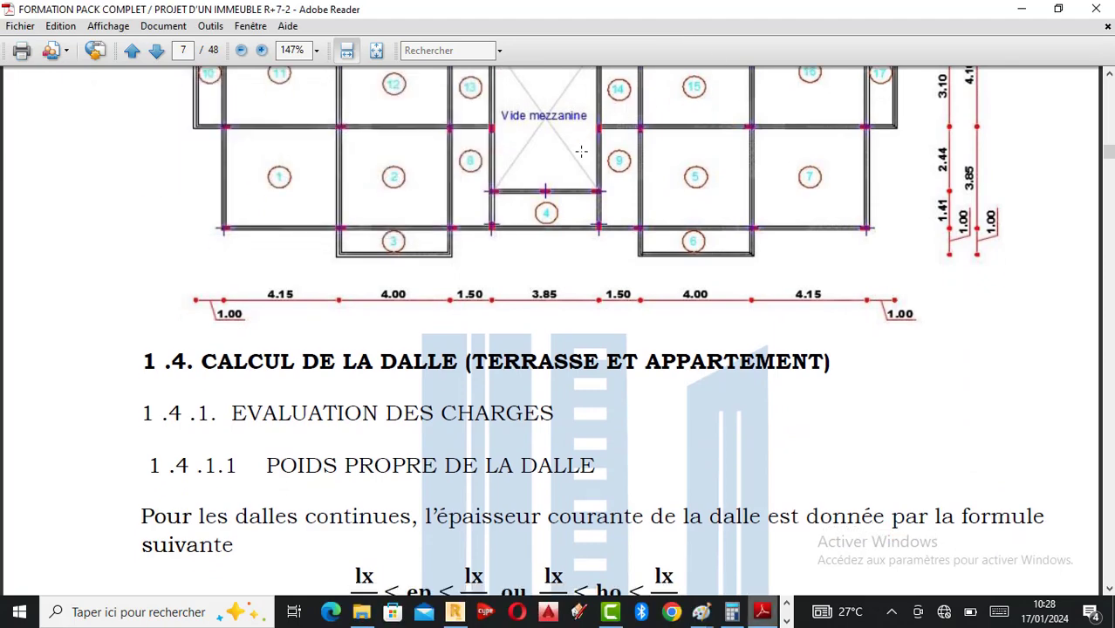
pyautogui.scroll(-10, 581, 152)
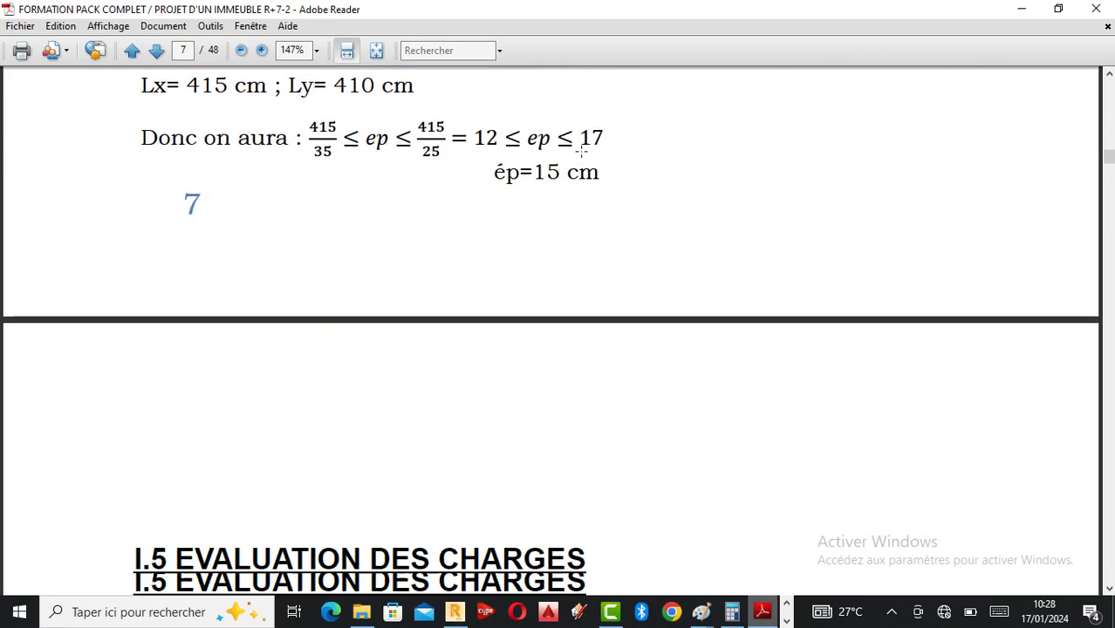
pyautogui.click(456, 611)
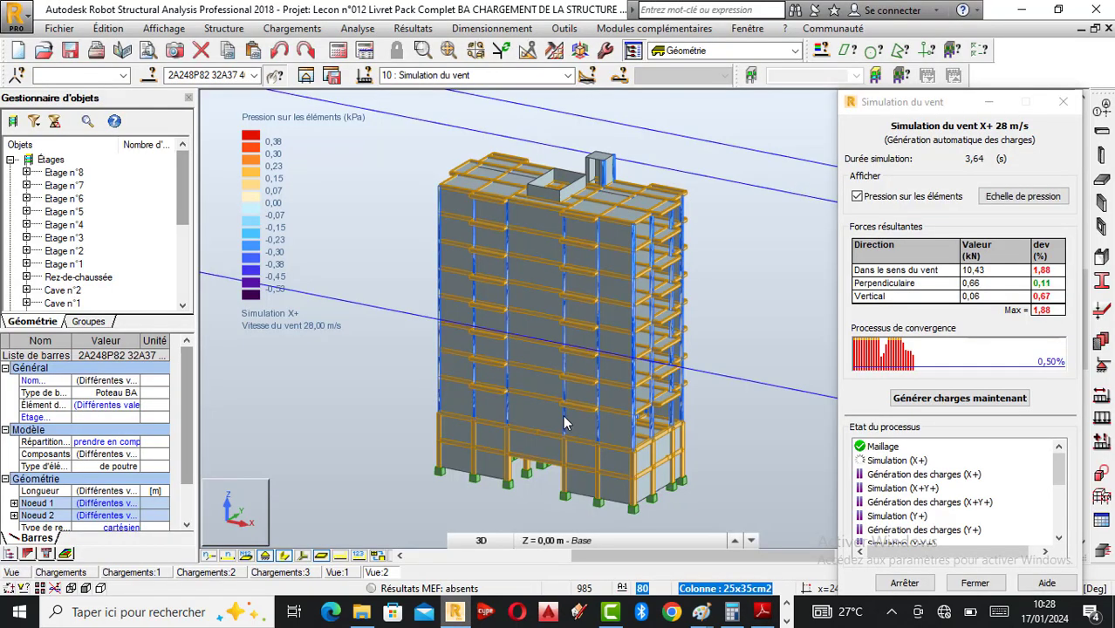
pyautogui.click(1028, 12)
# Review the booklet's slab load evaluation, the materials section and the predimensioning and loads of the longitudinal beams.
pyautogui.scroll(-10, 748, 299)
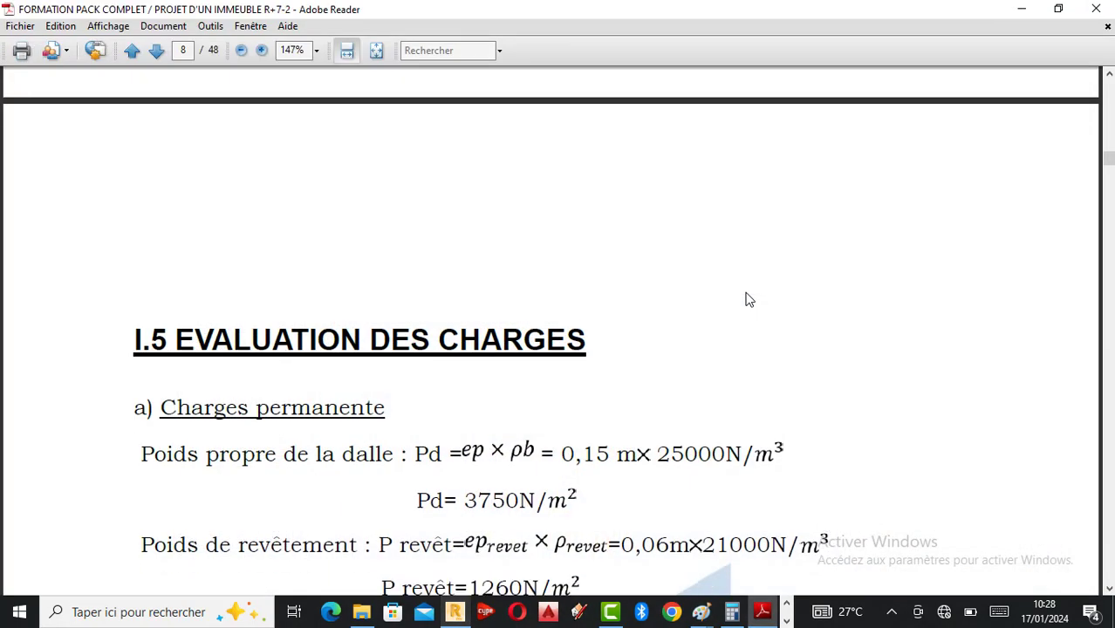
pyautogui.scroll(-15, 746, 299)
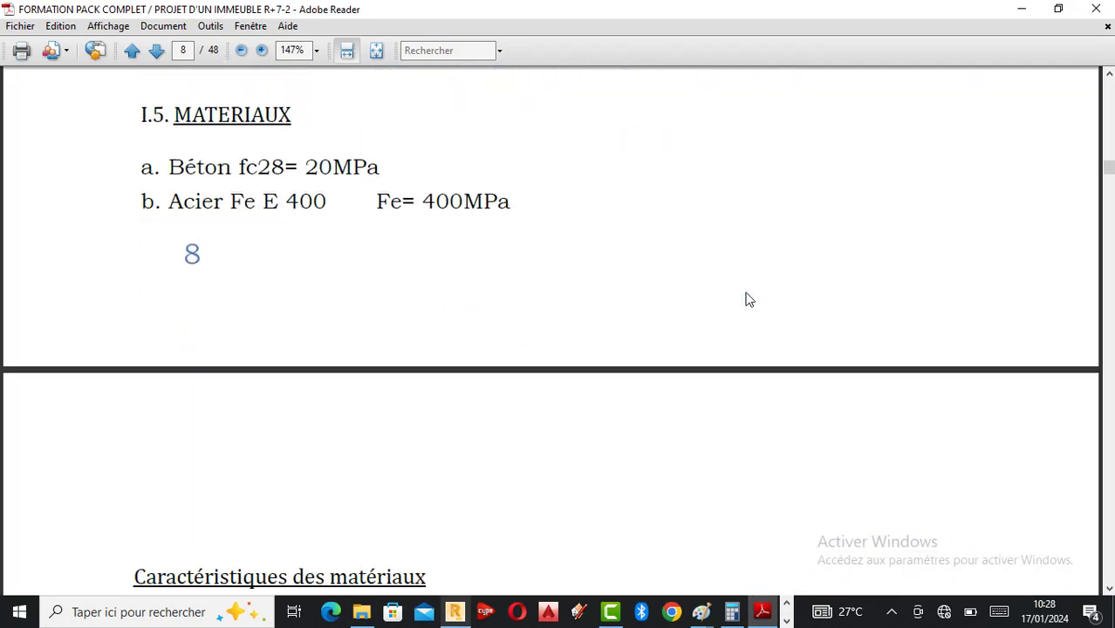
pyautogui.scroll(-15, 748, 299)
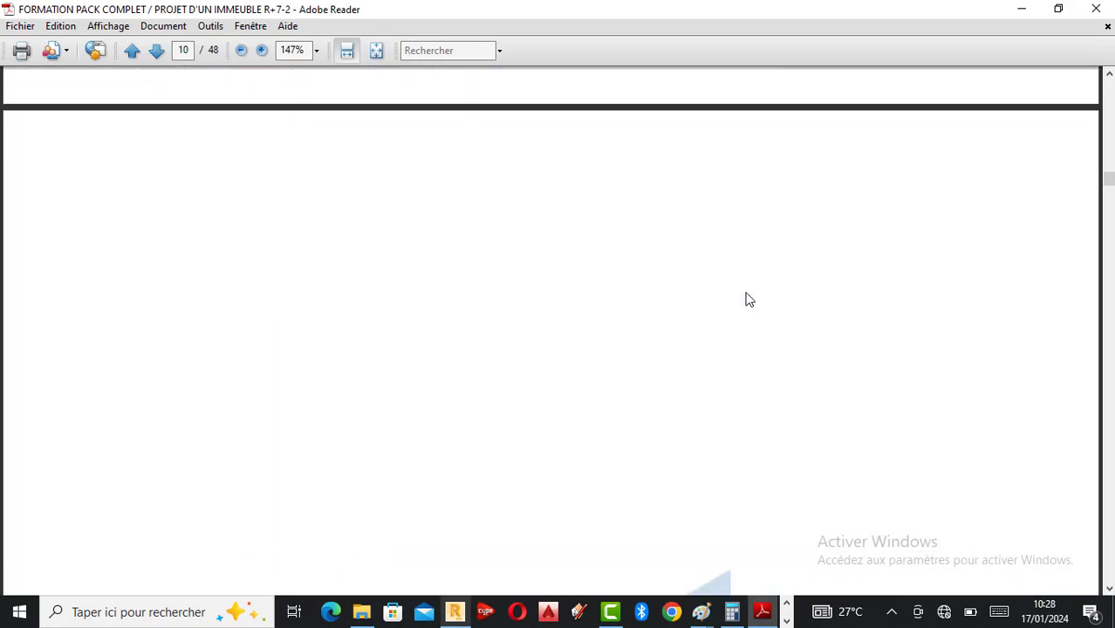
pyautogui.scroll(-15, 748, 300)
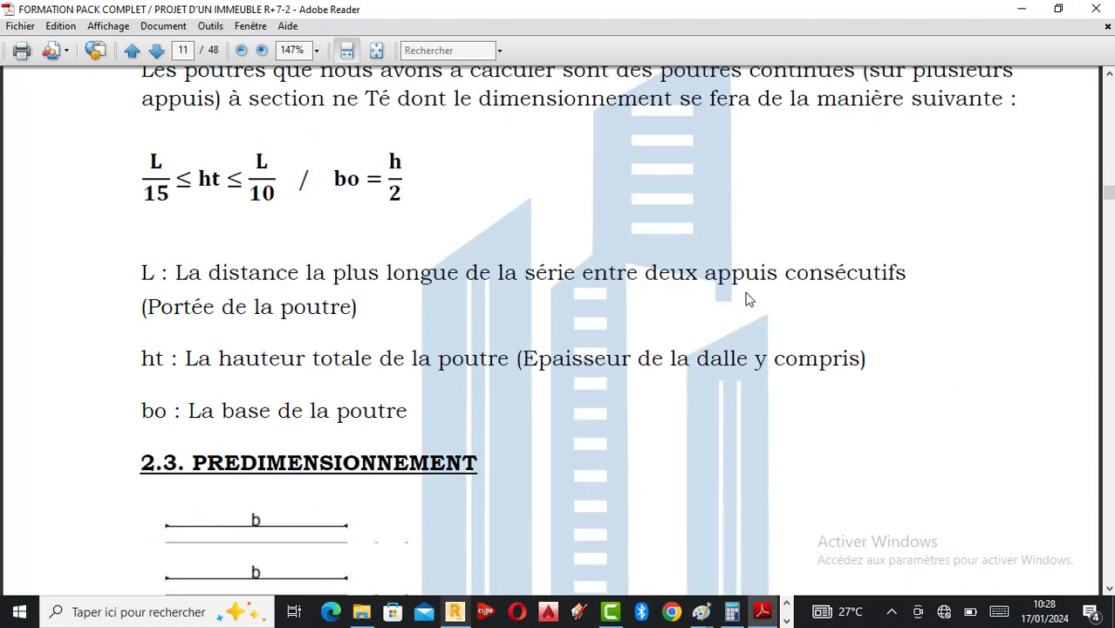
pyautogui.scroll(-15, 746, 300)
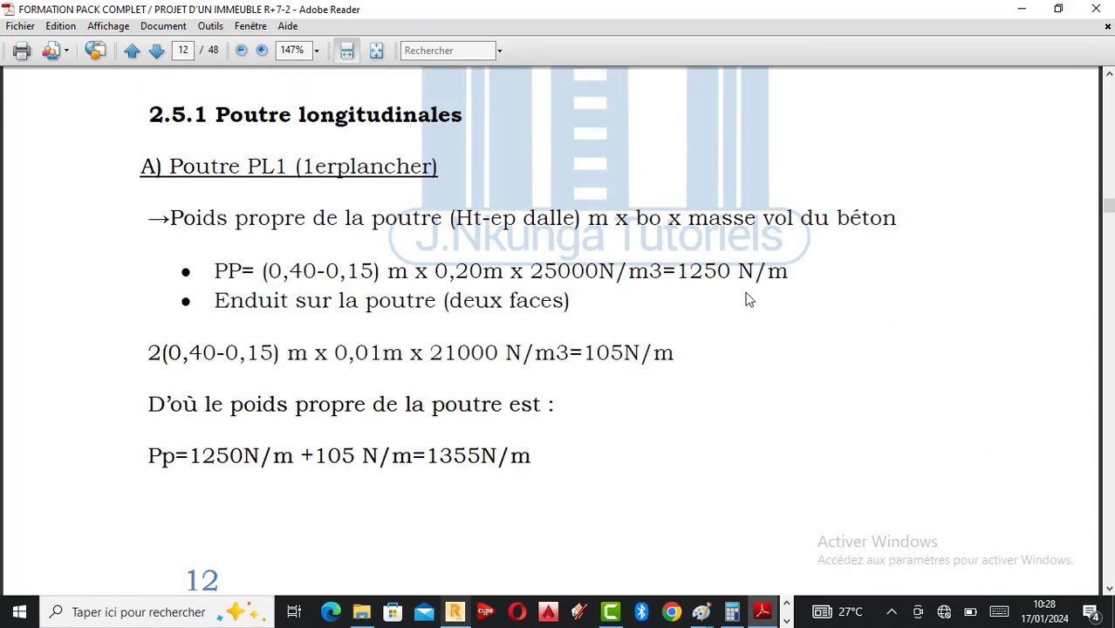
# Review section 3.2 on the horizontal wind load and the column predimensioning and level-by-level load calculations.
pyautogui.scroll(-15, 747, 300)
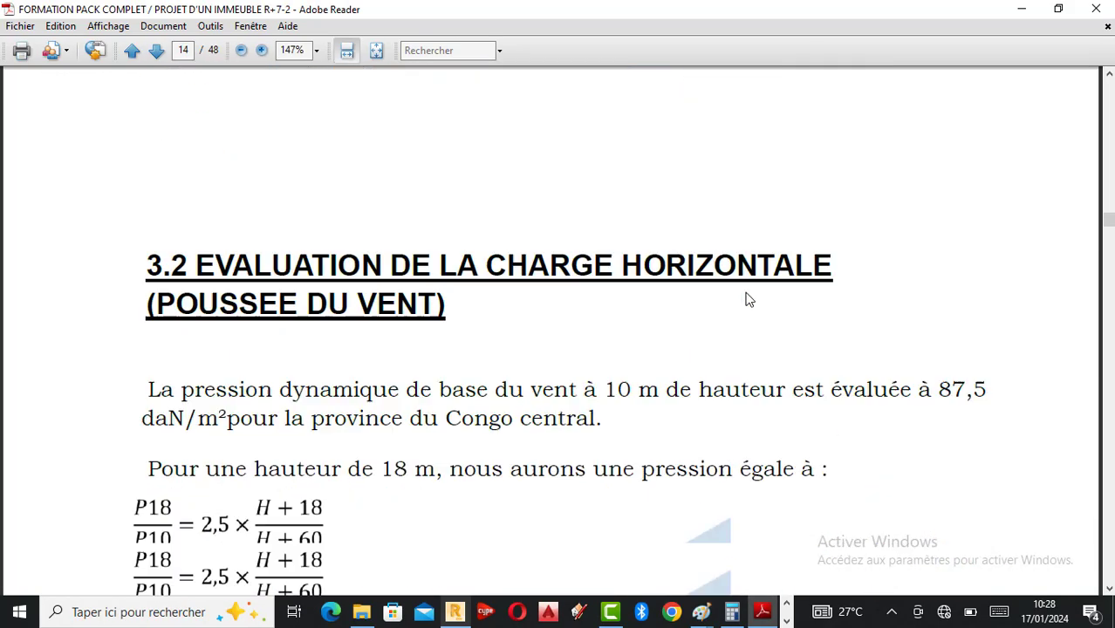
pyautogui.scroll(-15, 746, 300)
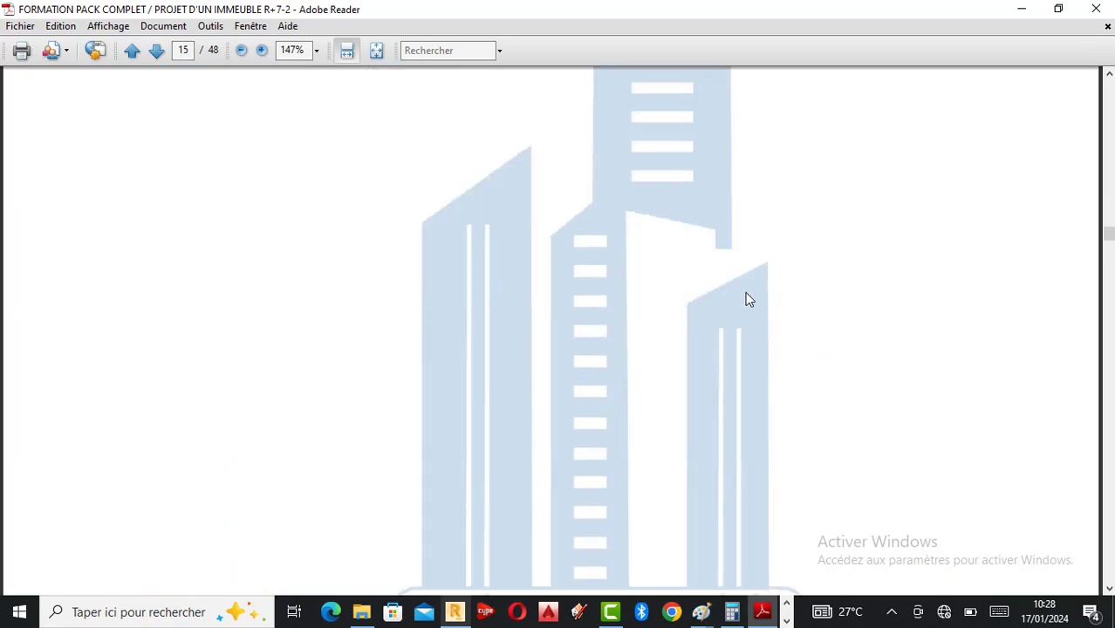
pyautogui.scroll(-15, 746, 299)
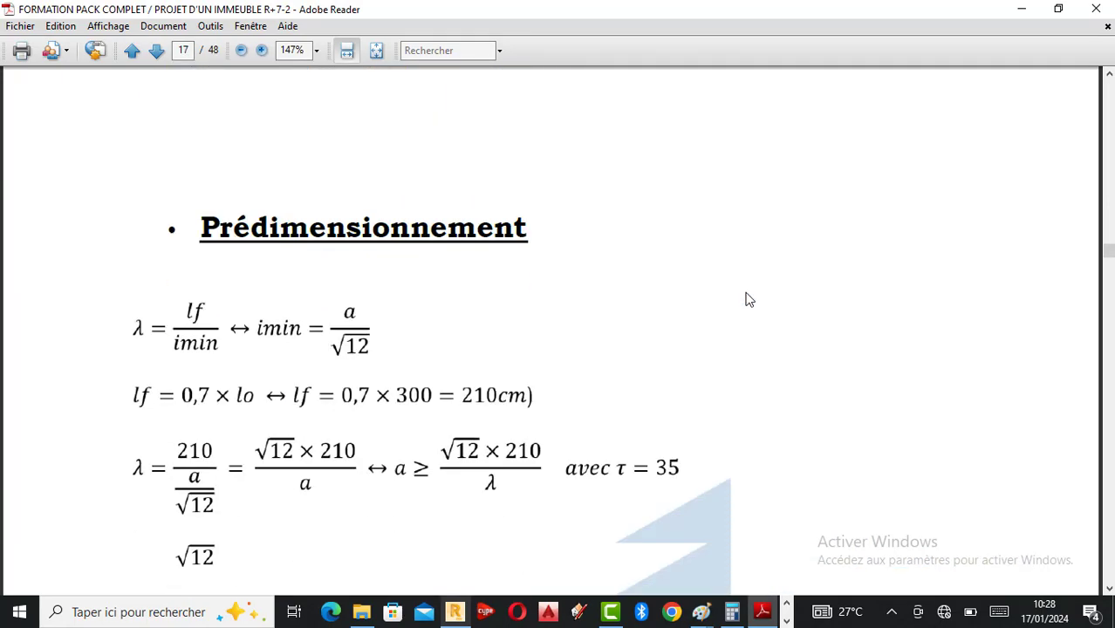
pyautogui.scroll(-15, 748, 299)
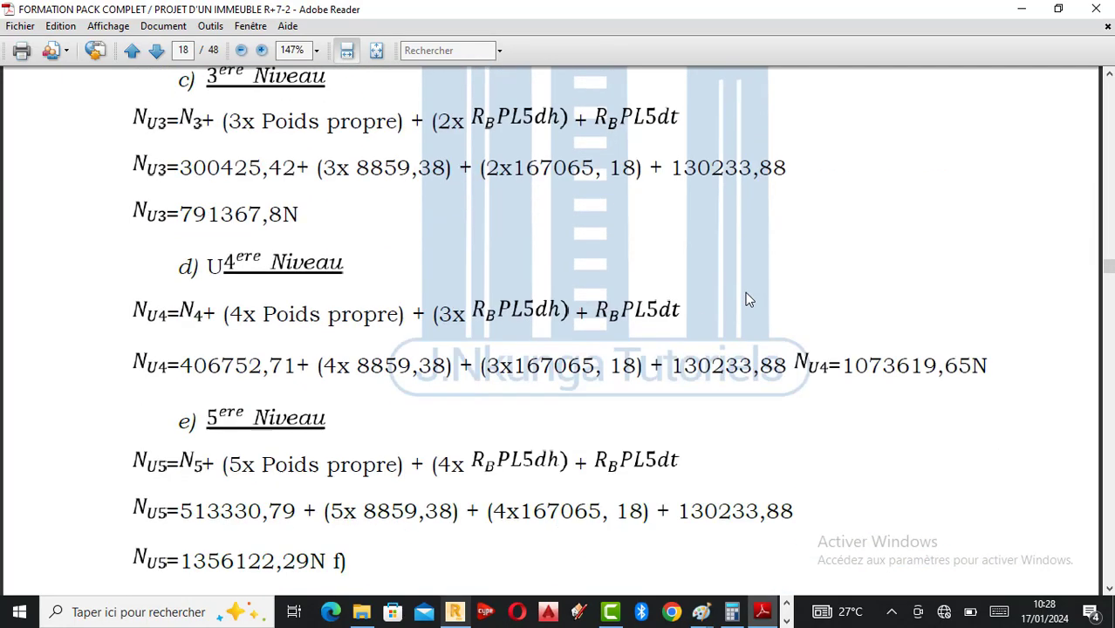
pyautogui.scroll(-15, 748, 299)
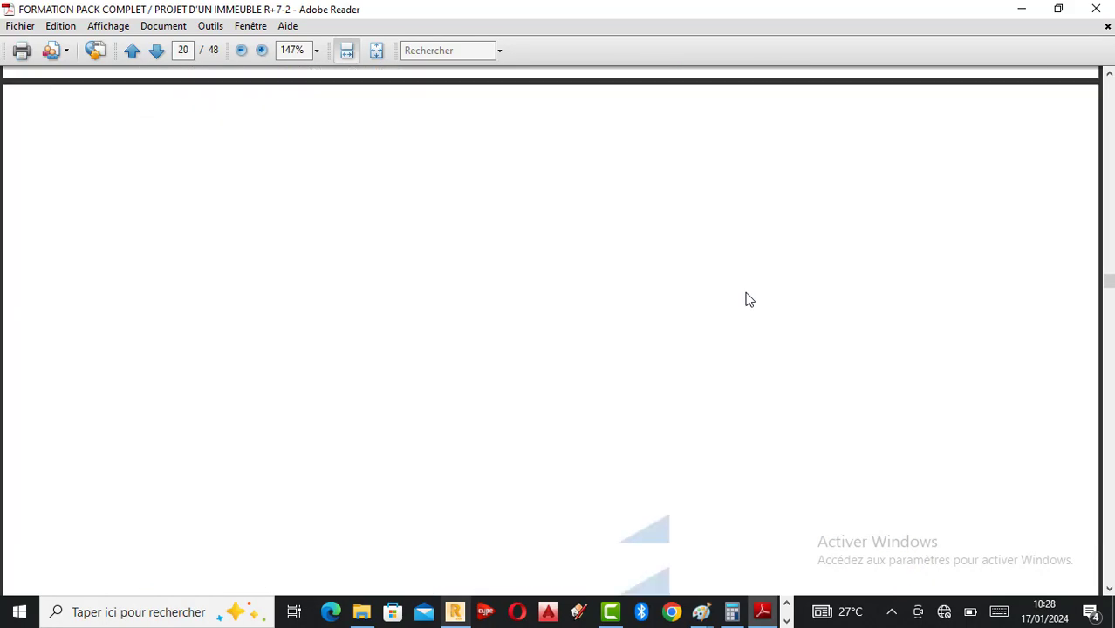
# Review the foundation chapter, covering the longrine design, foundation types, footing predimensioning and the stability check.
pyautogui.scroll(-15, 746, 299)
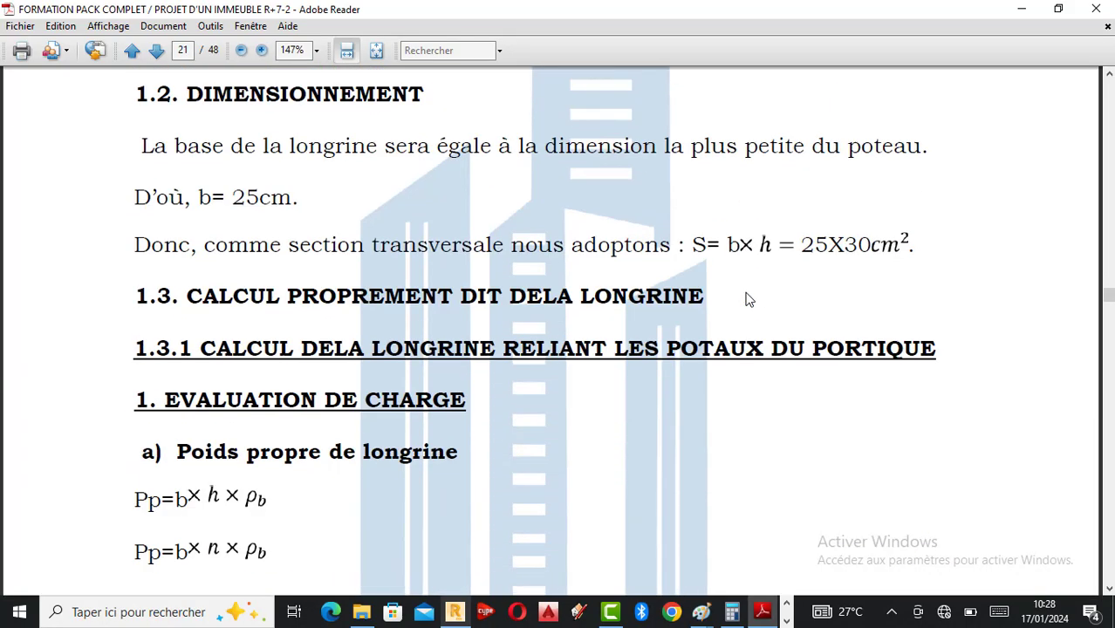
pyautogui.scroll(-15, 747, 299)
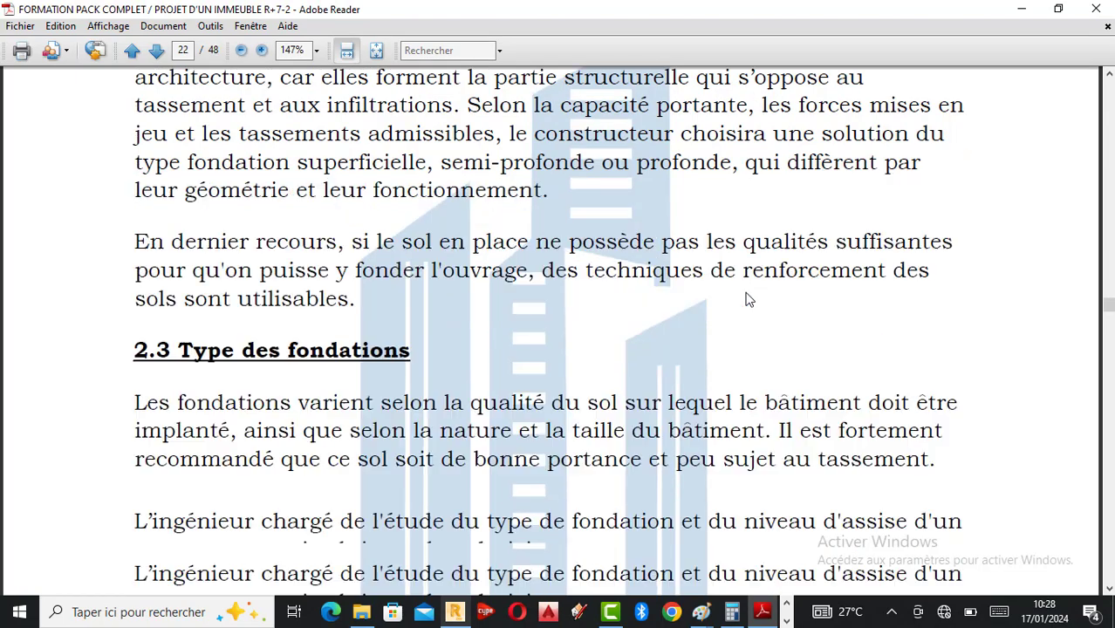
pyautogui.scroll(-8, 746, 299)
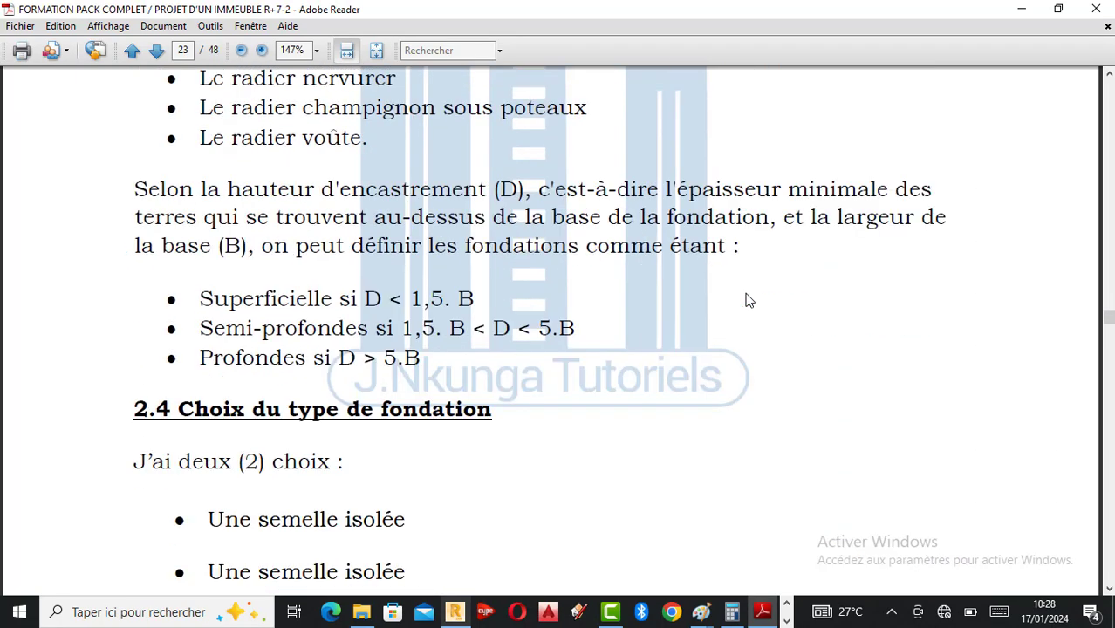
pyautogui.scroll(-8, 752, 300)
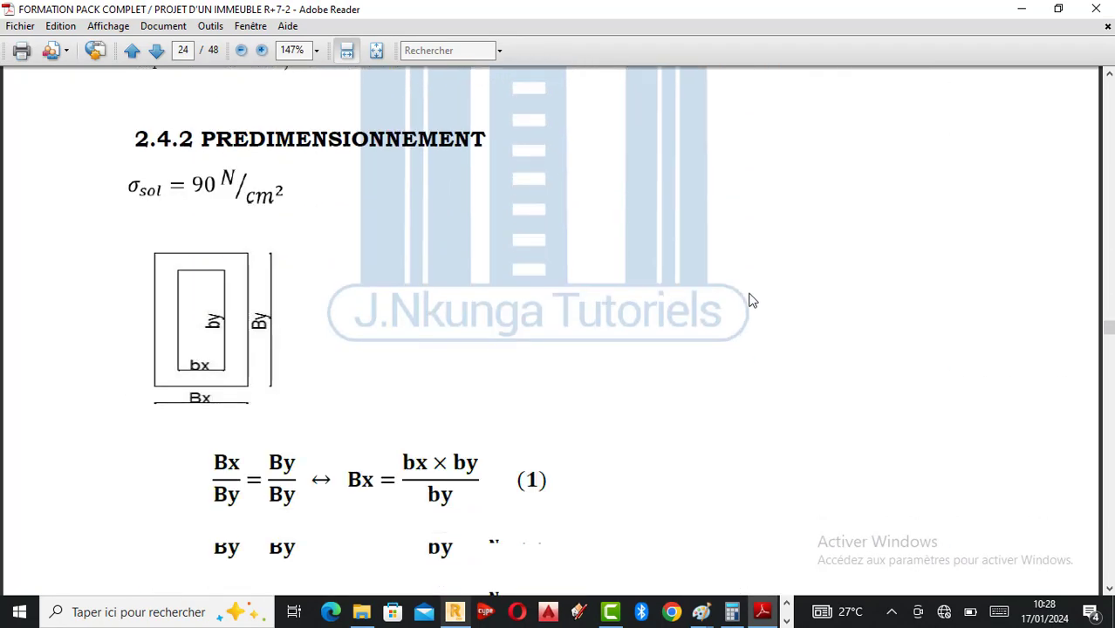
pyautogui.scroll(-15, 753, 301)
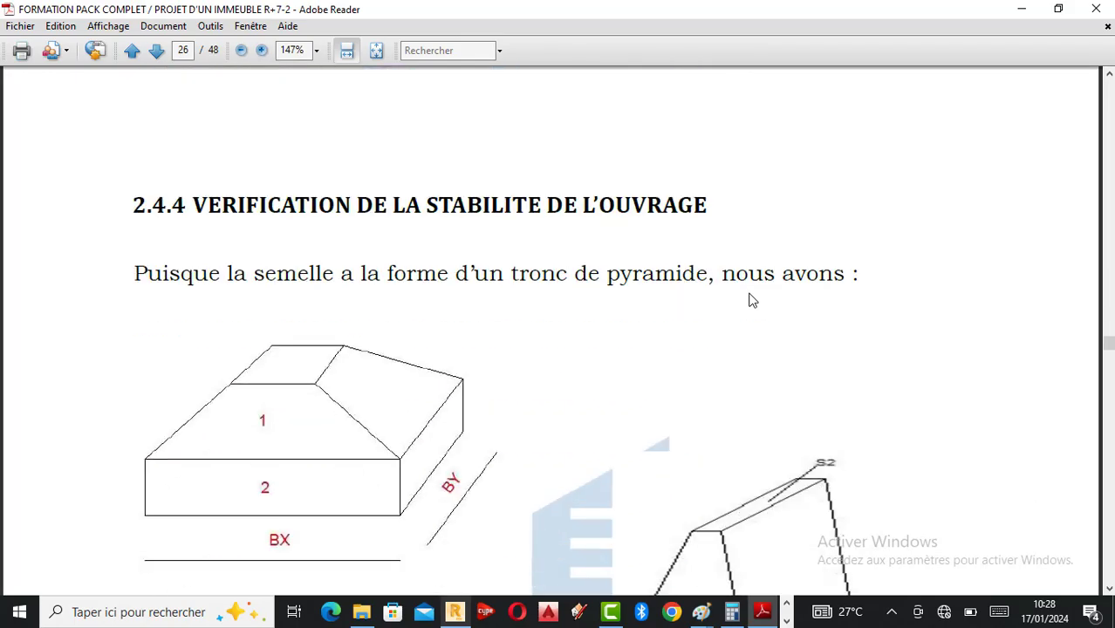
pyautogui.scroll(-15, 752, 300)
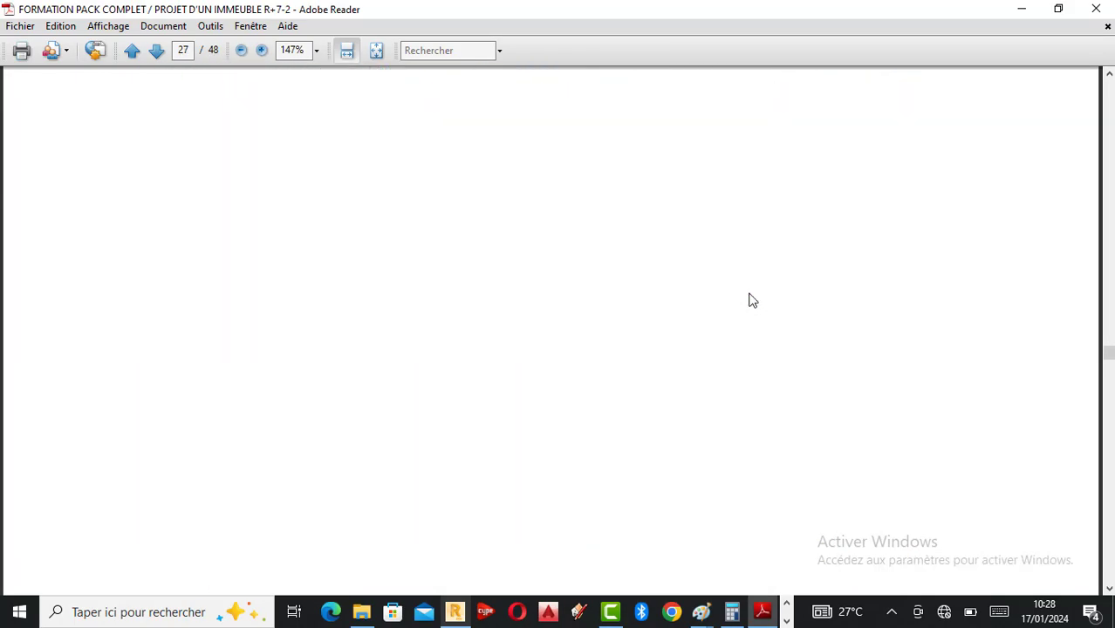
pyautogui.scroll(-12, 752, 300)
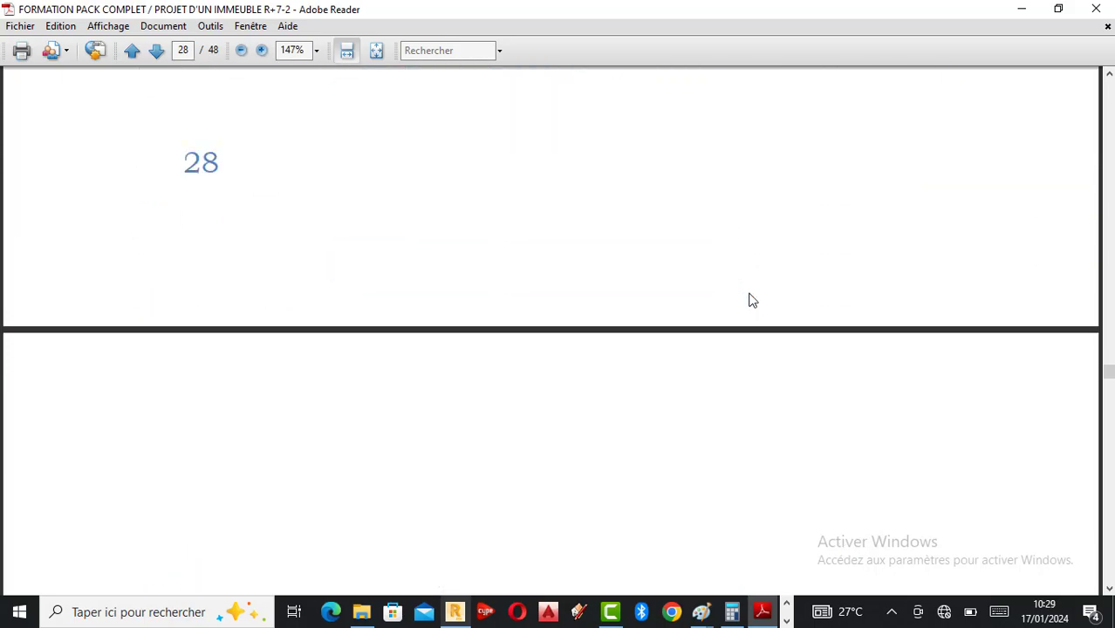
# Review the chapter on the staircase and elevator, including the stair definitions, plan, section A-A, loads and elevator diagram.
pyautogui.scroll(-15, 753, 300)
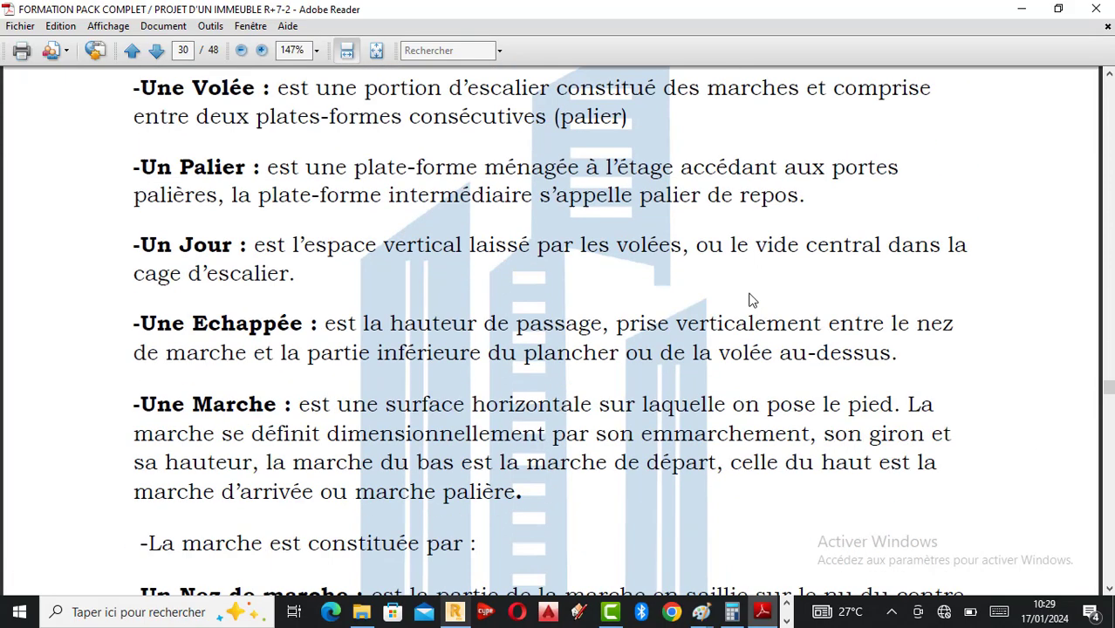
pyautogui.scroll(-15, 752, 300)
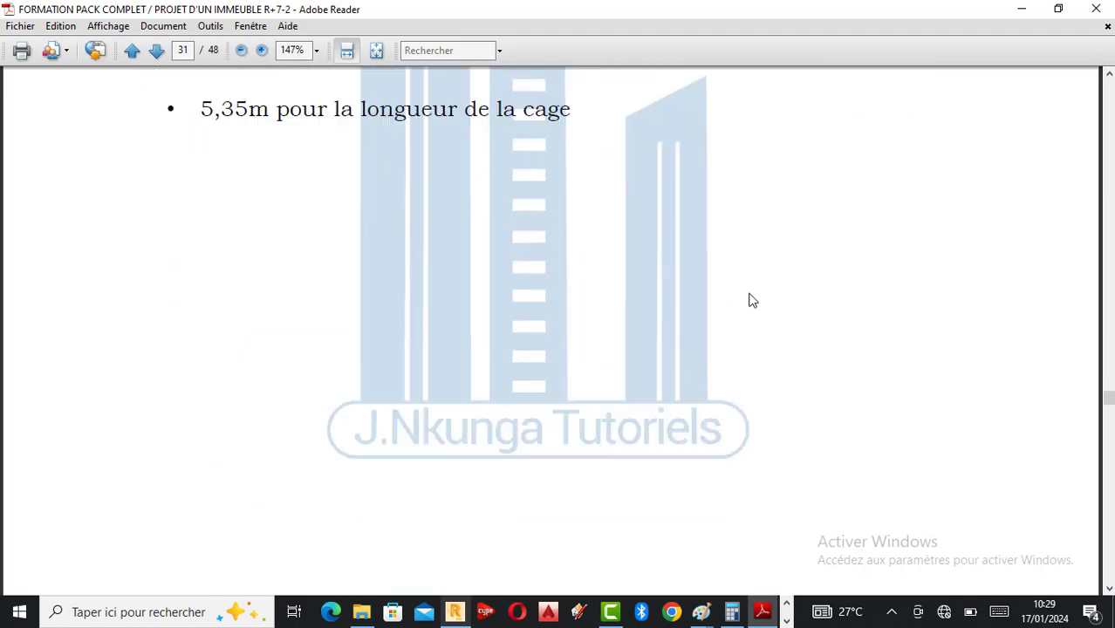
pyautogui.scroll(-15, 753, 300)
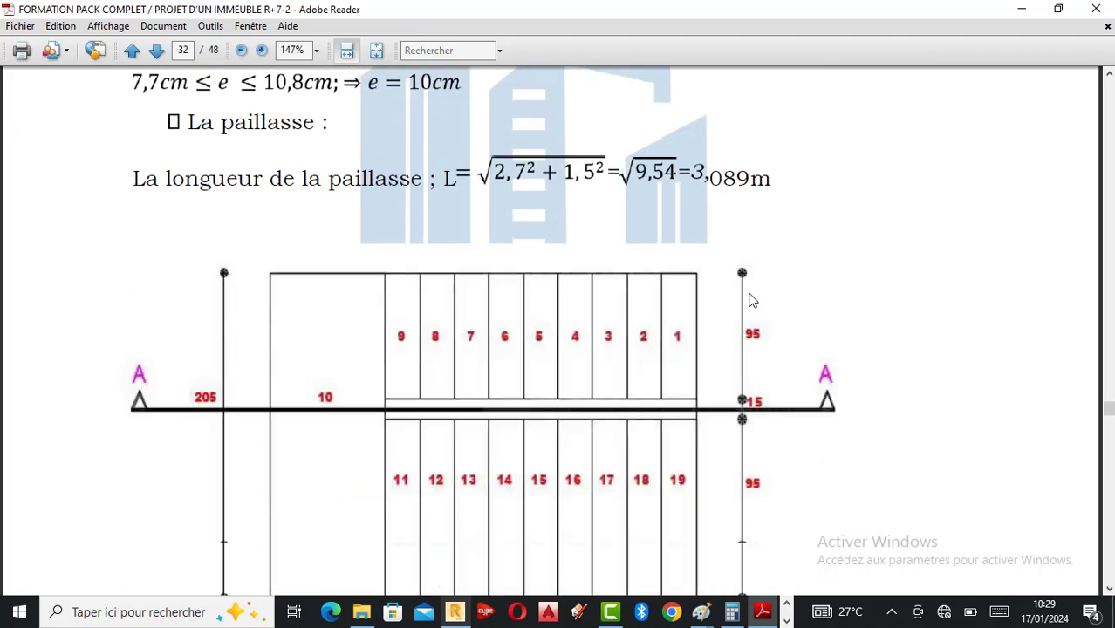
pyautogui.scroll(-15, 752, 301)
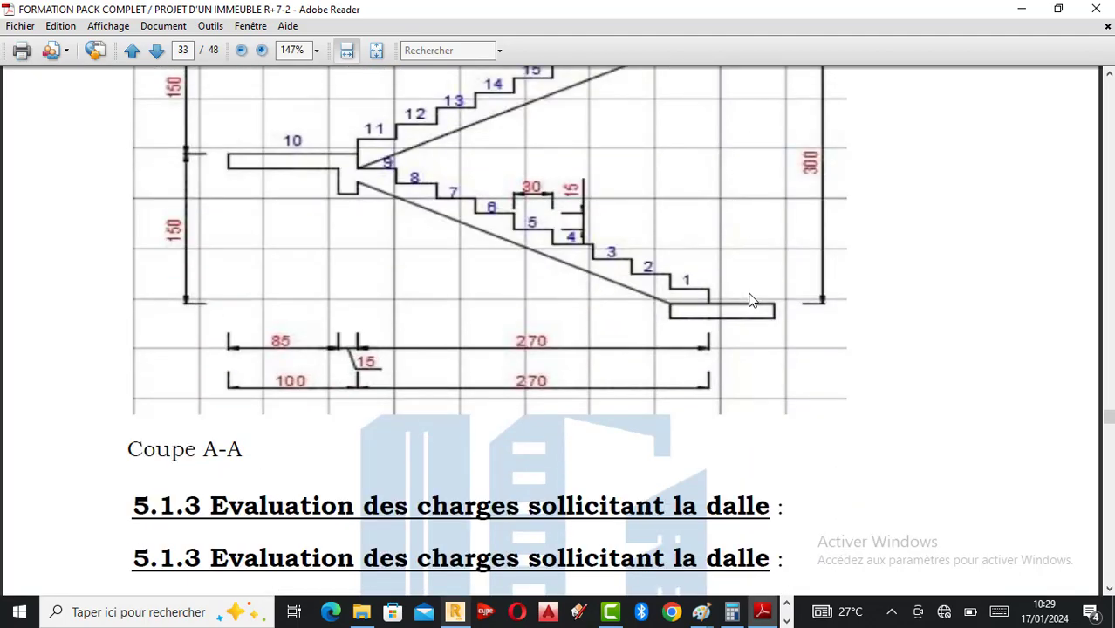
pyautogui.scroll(-15, 752, 300)
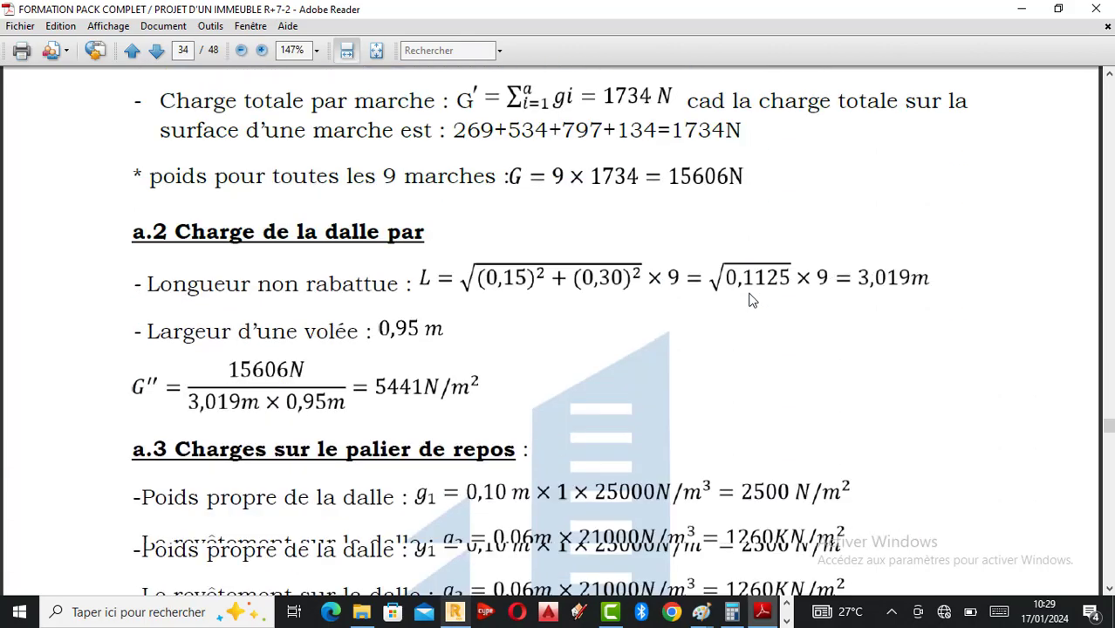
pyautogui.scroll(-20, 752, 300)
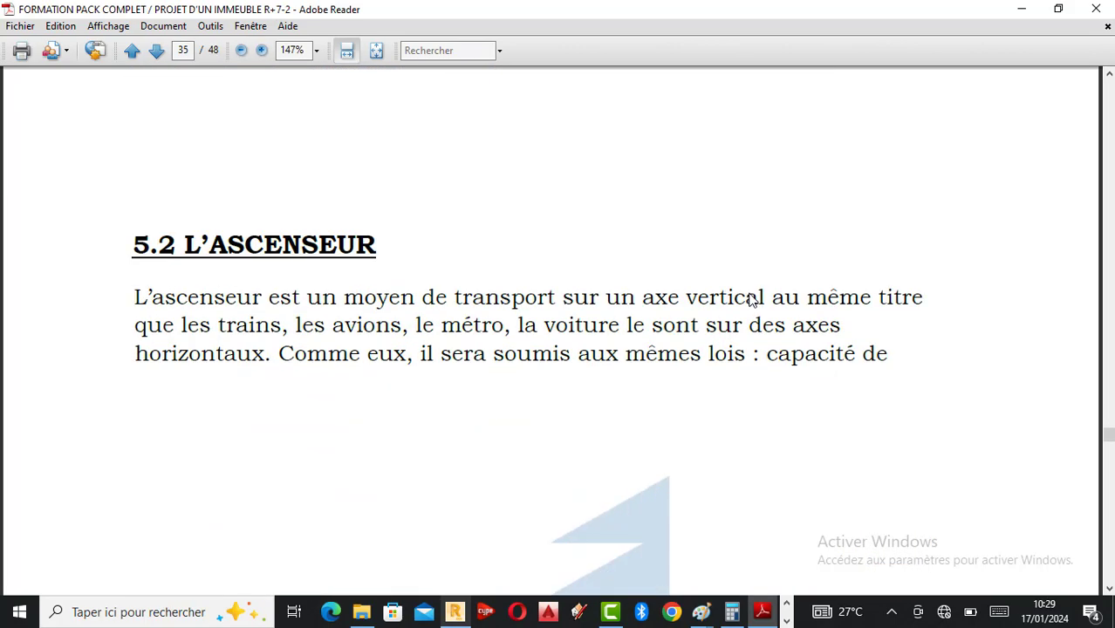
pyautogui.scroll(-20, 752, 300)
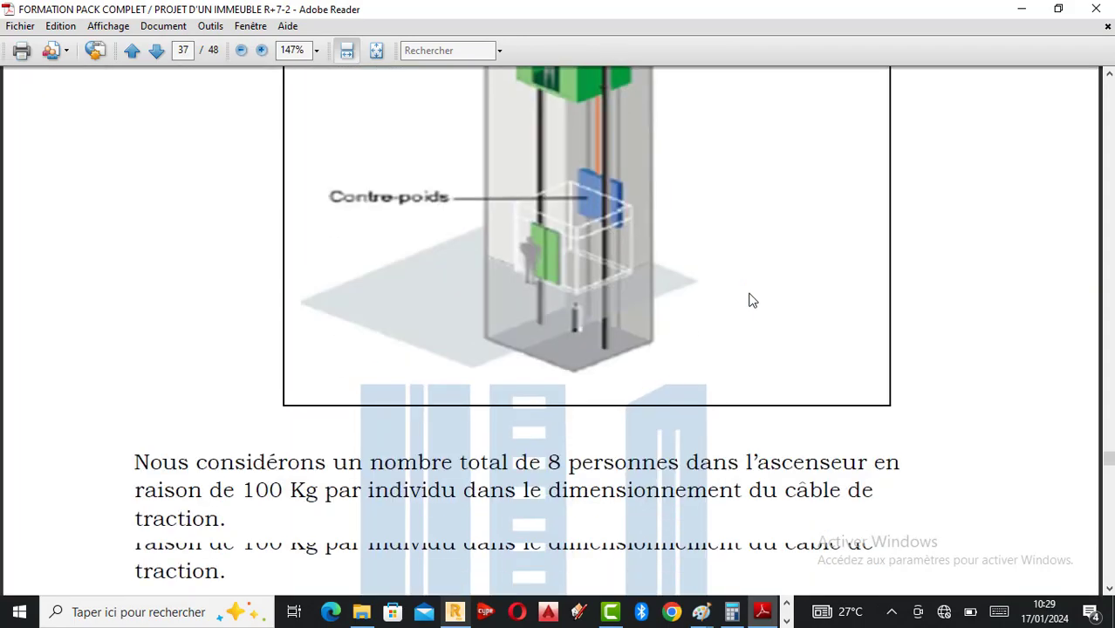
# Review the elevator traction cable sizing, followed by section 6.1 on the modelling data and section 6.2 on the load cases.
pyautogui.scroll(-20, 753, 301)
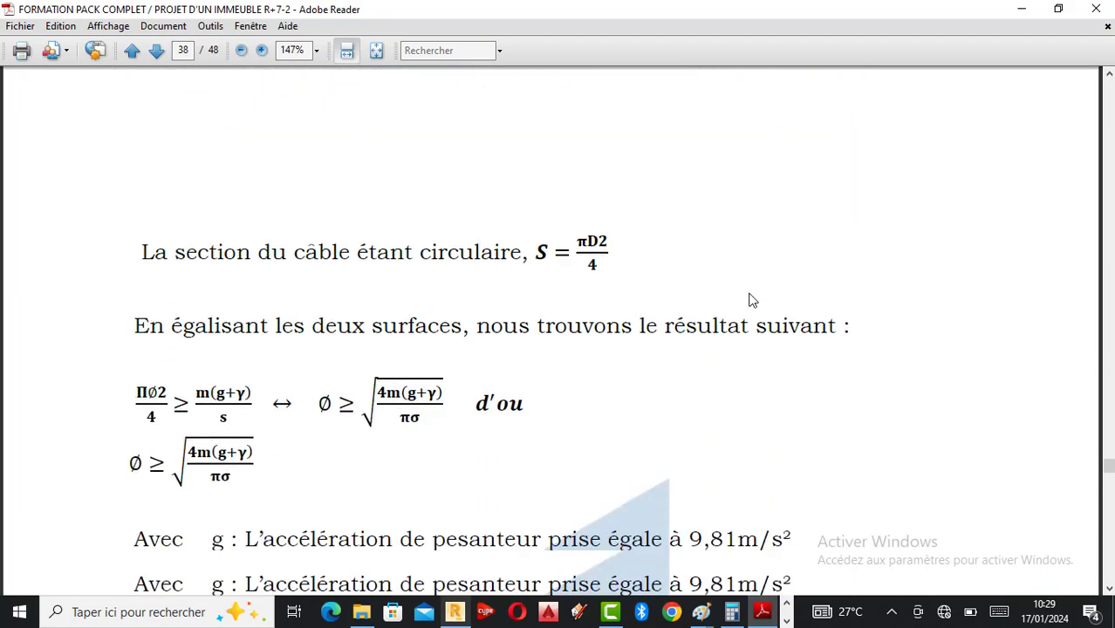
pyautogui.scroll(-20, 752, 301)
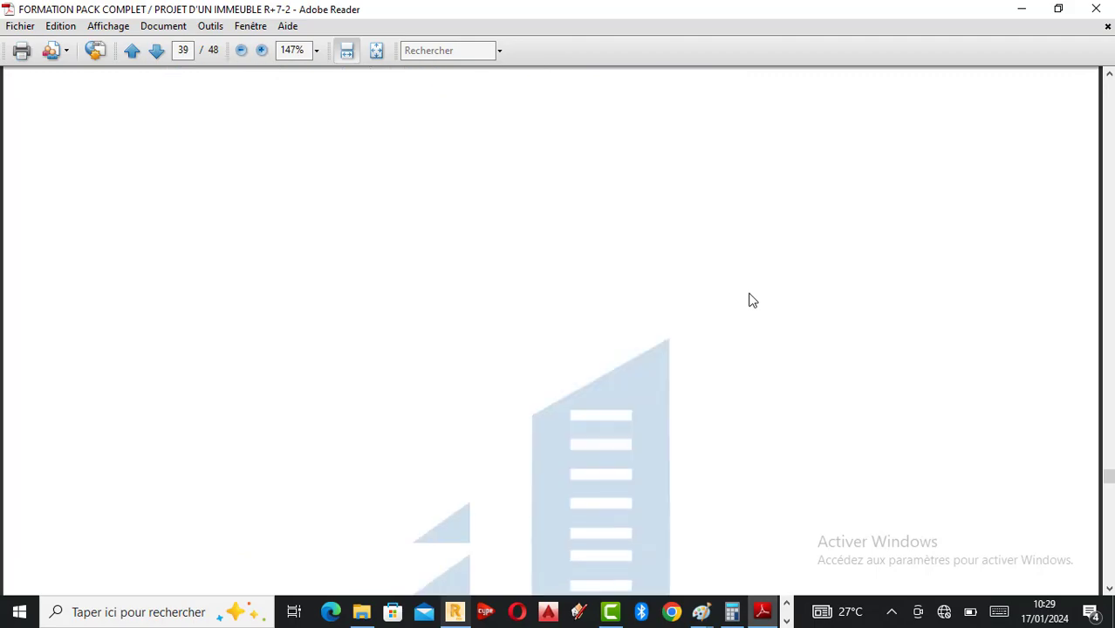
pyautogui.scroll(-5, 752, 301)
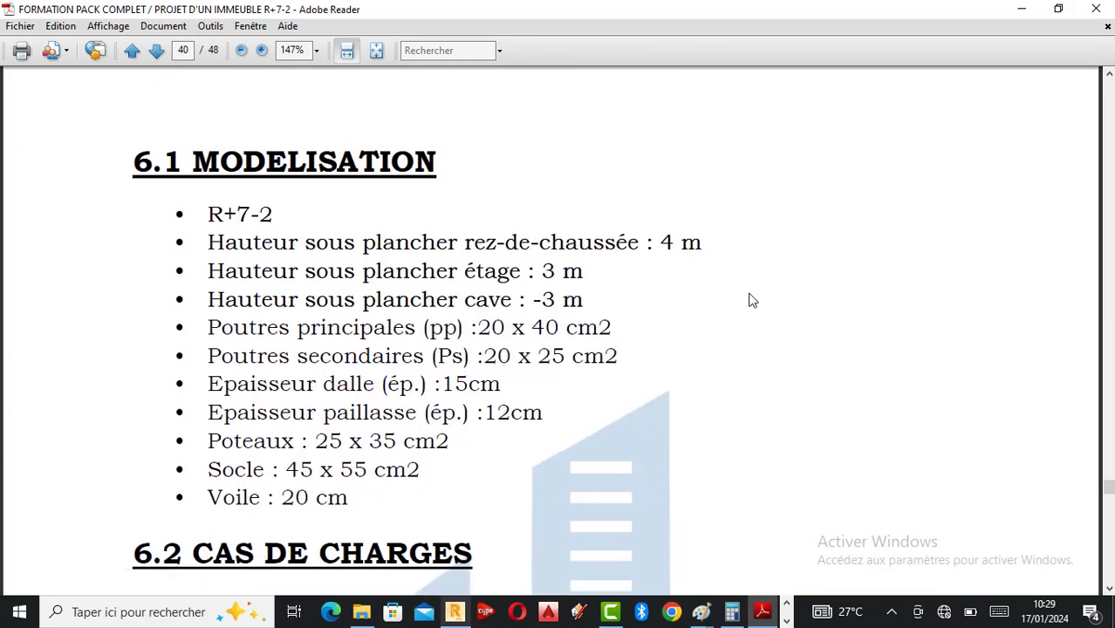
pyautogui.scroll(-8, 752, 300)
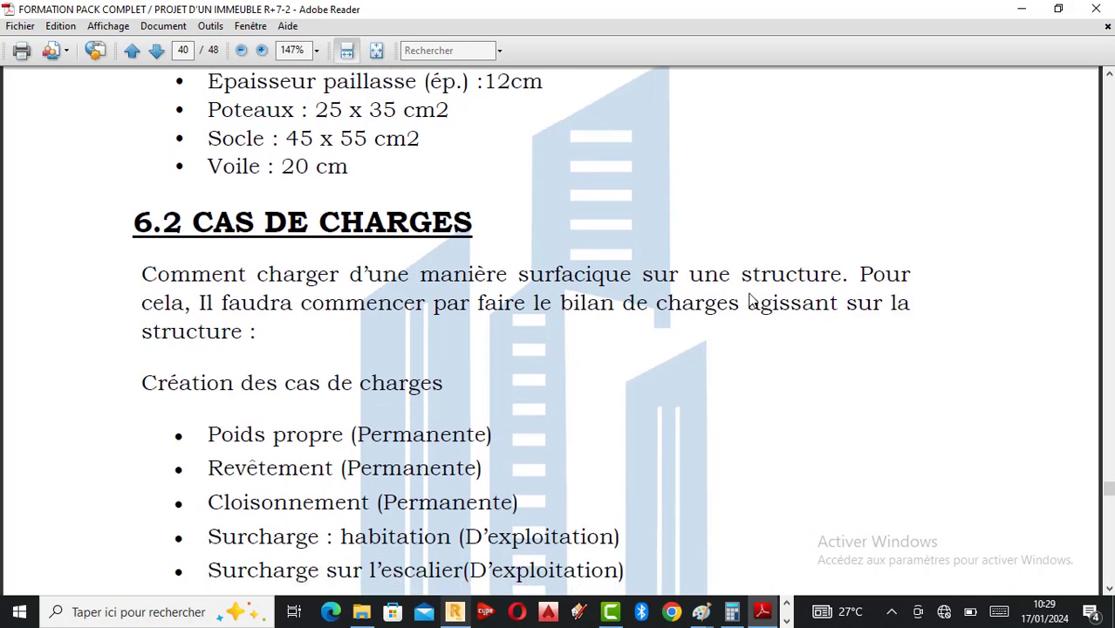
pyautogui.scroll(-20, 753, 300)
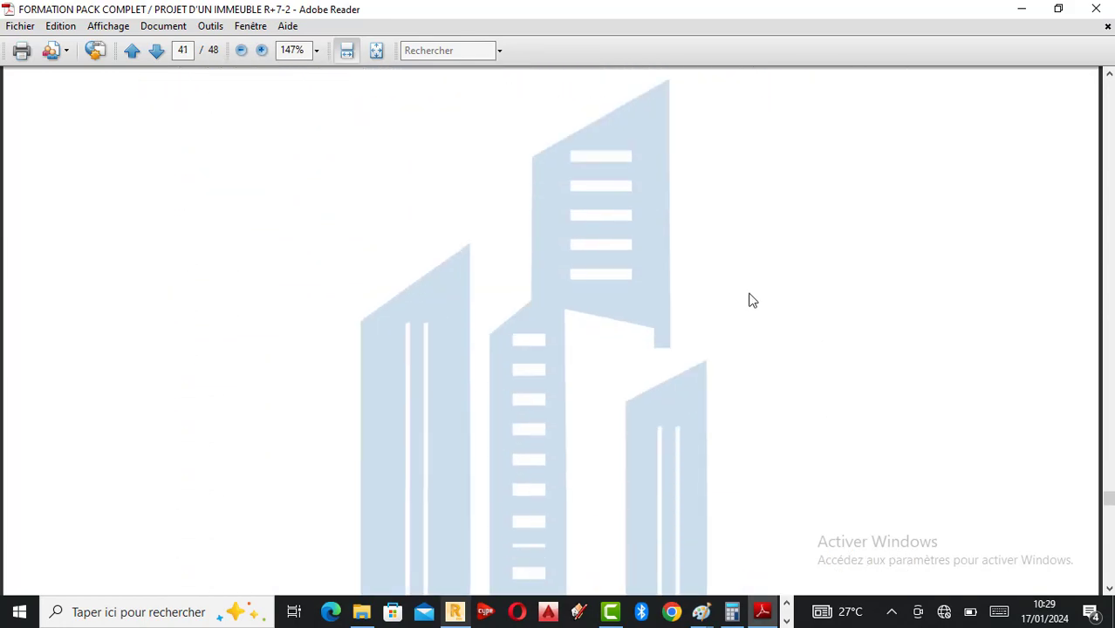
# Review the booklet's bibliography and its closing drawings, from the ground-floor and upper-level plan views to the main facade.
pyautogui.scroll(-5, 752, 300)
pyautogui.scroll(-15, 752, 300)
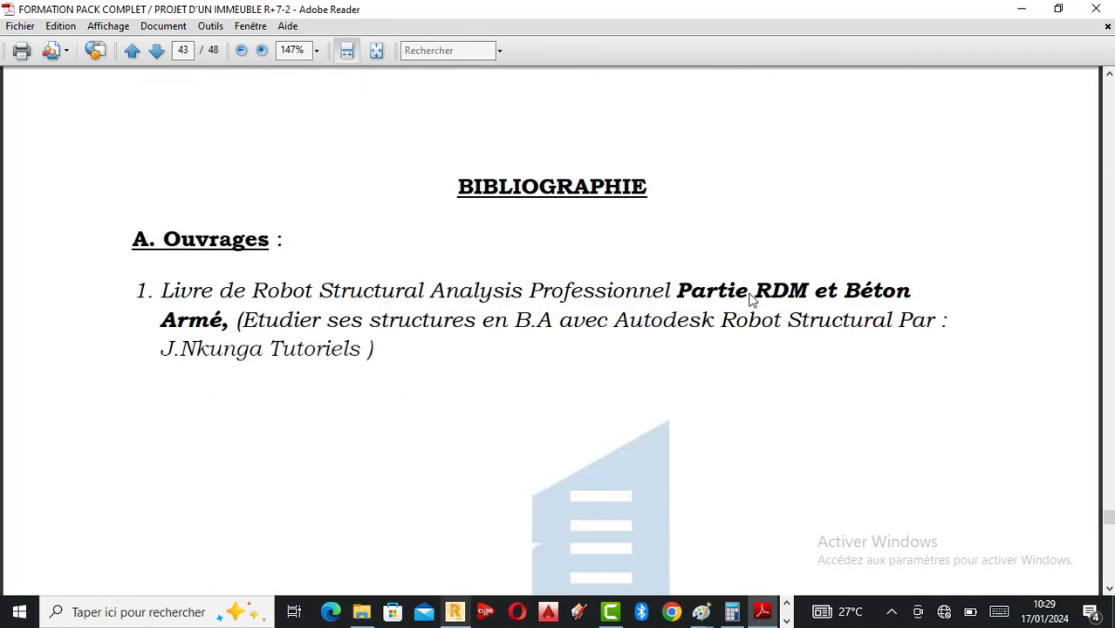
pyautogui.scroll(-20, 752, 300)
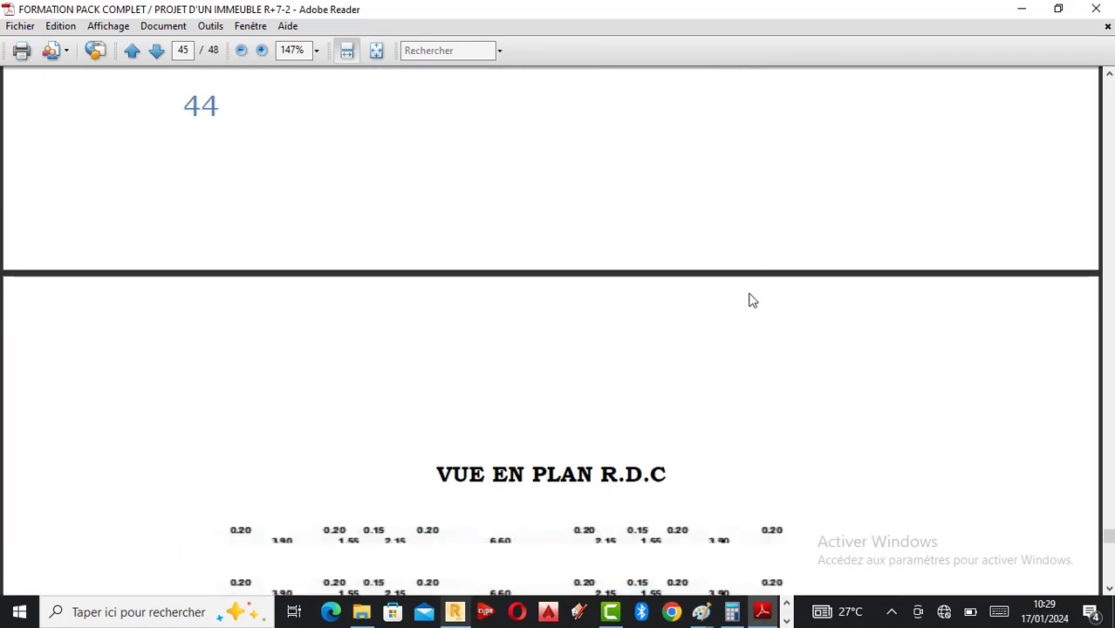
pyautogui.scroll(-20, 753, 300)
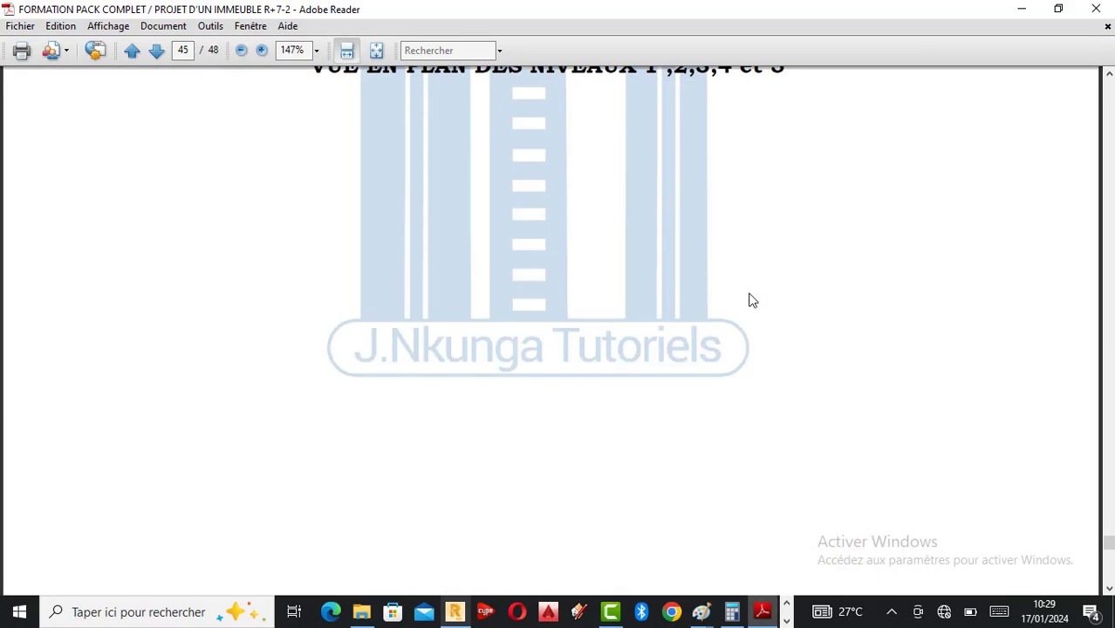
pyautogui.scroll(-20, 752, 300)
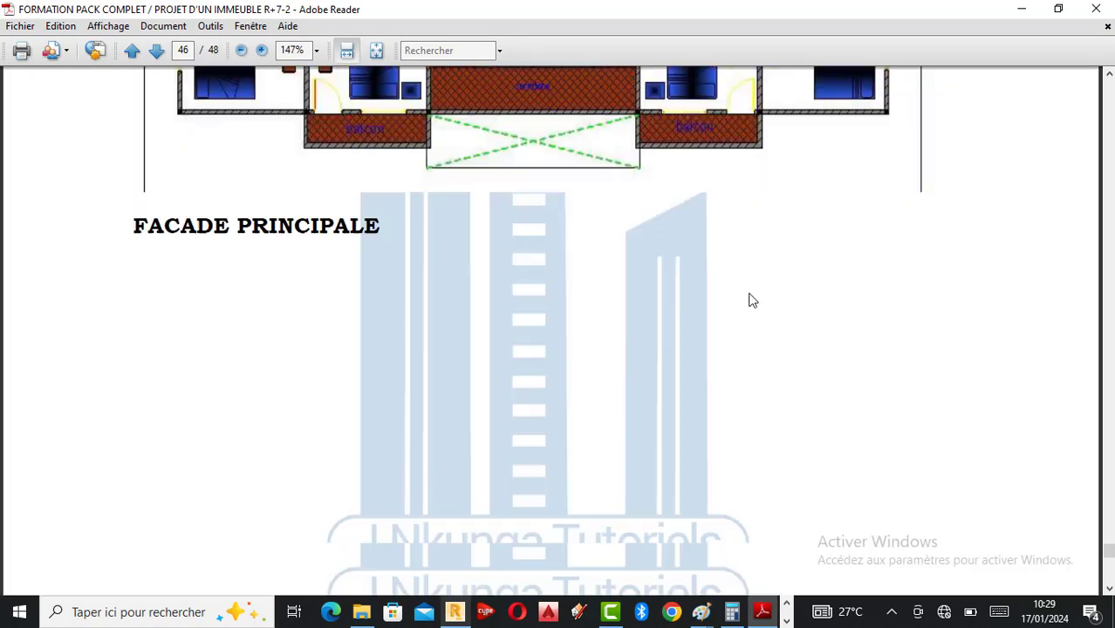
# Review the floor plan, facade renderings and aerial view on pages 46 to 48 of the building project PDF.
pyautogui.scroll(-20, 752, 301)
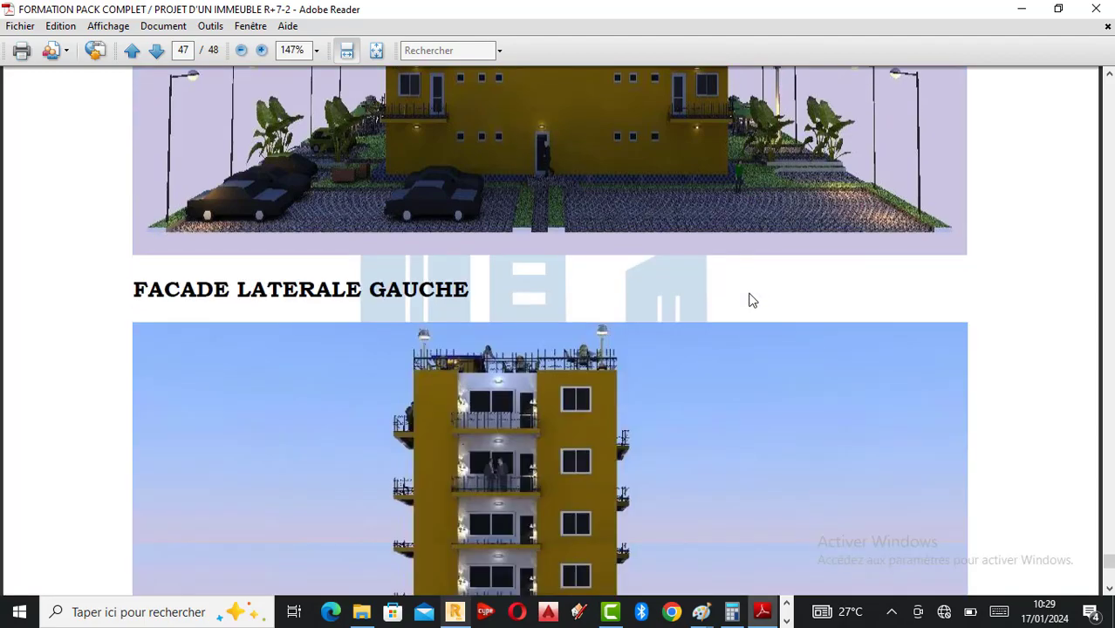
pyautogui.scroll(-15, 753, 300)
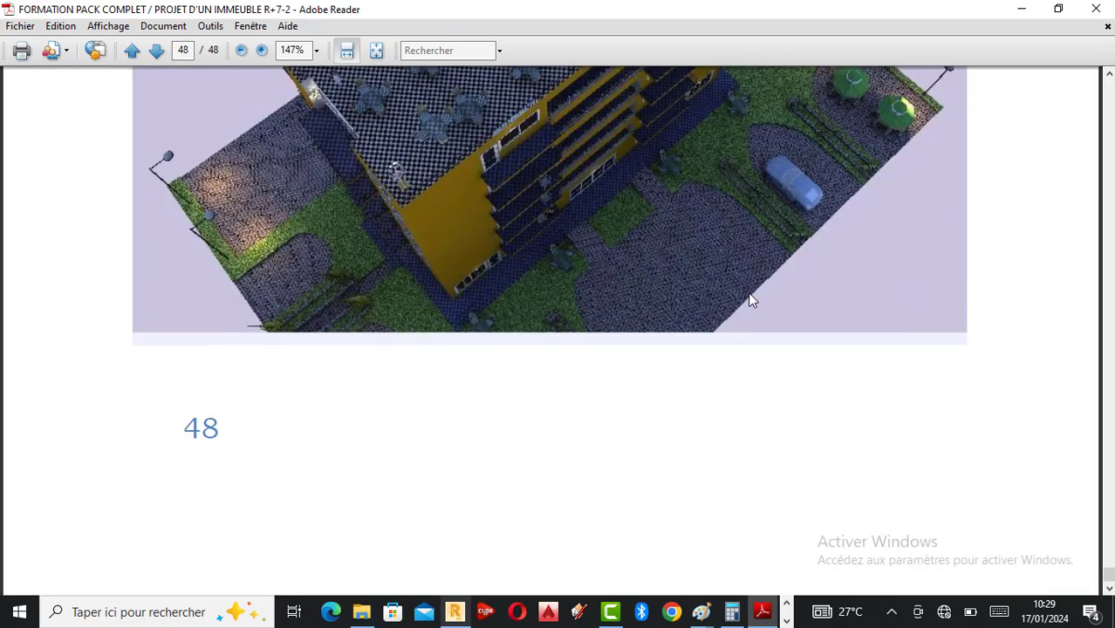
pyautogui.scroll(10, 752, 300)
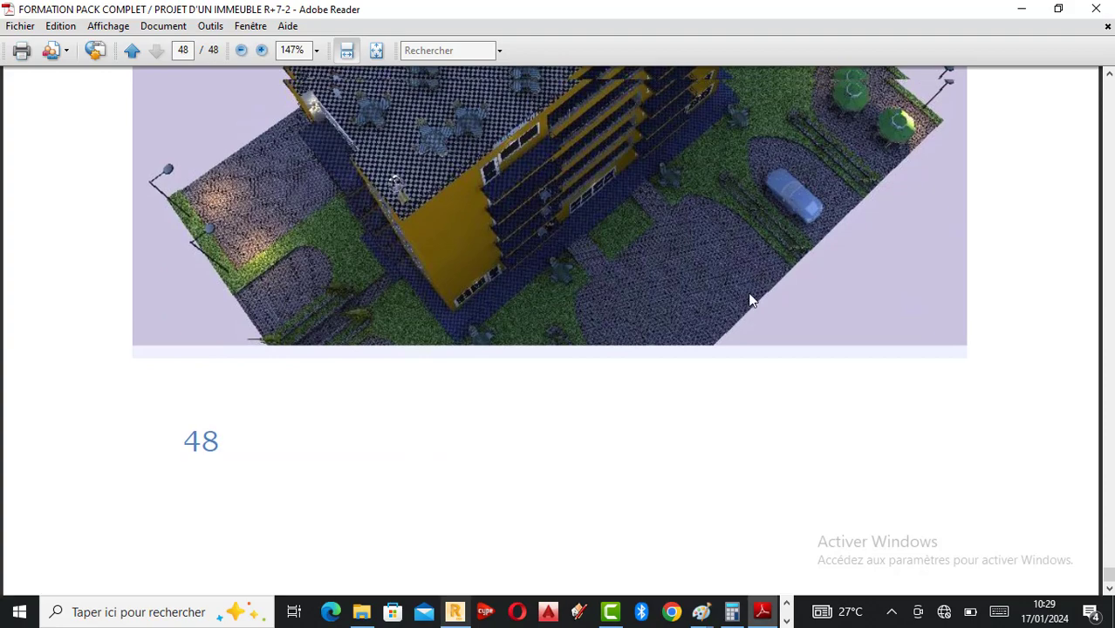
pyautogui.scroll(15, 752, 300)
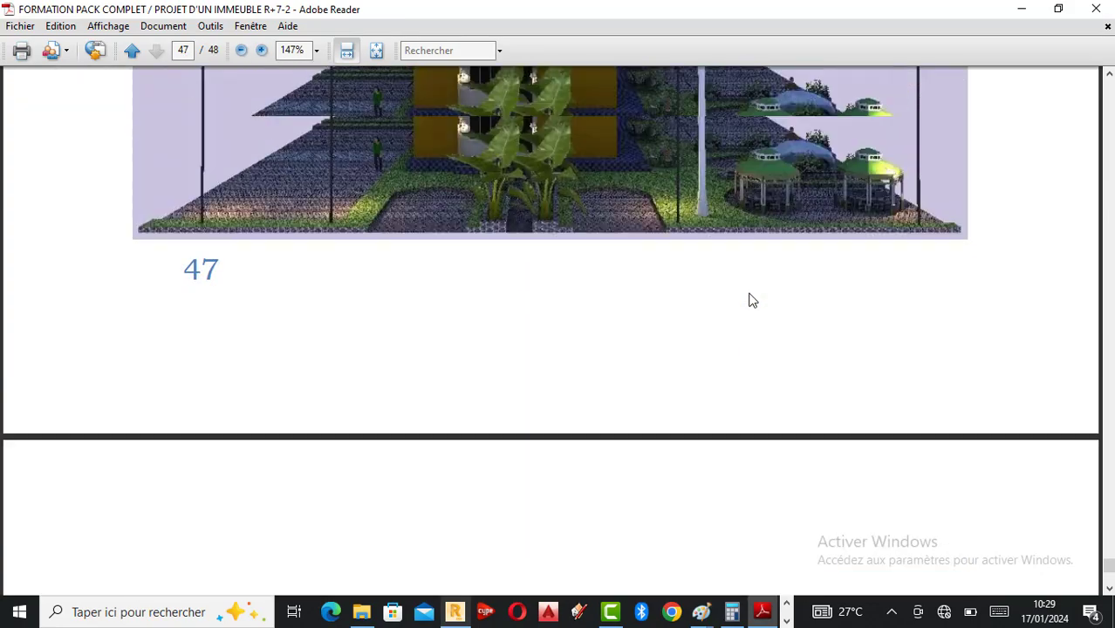
pyautogui.scroll(15, 748, 300)
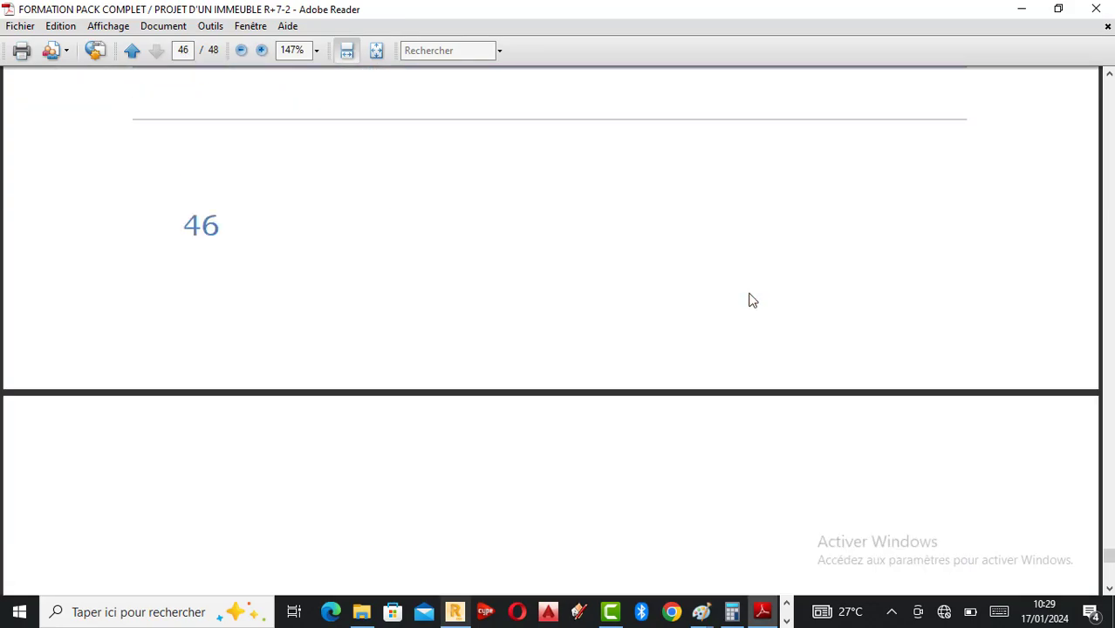
pyautogui.scroll(10, 749, 299)
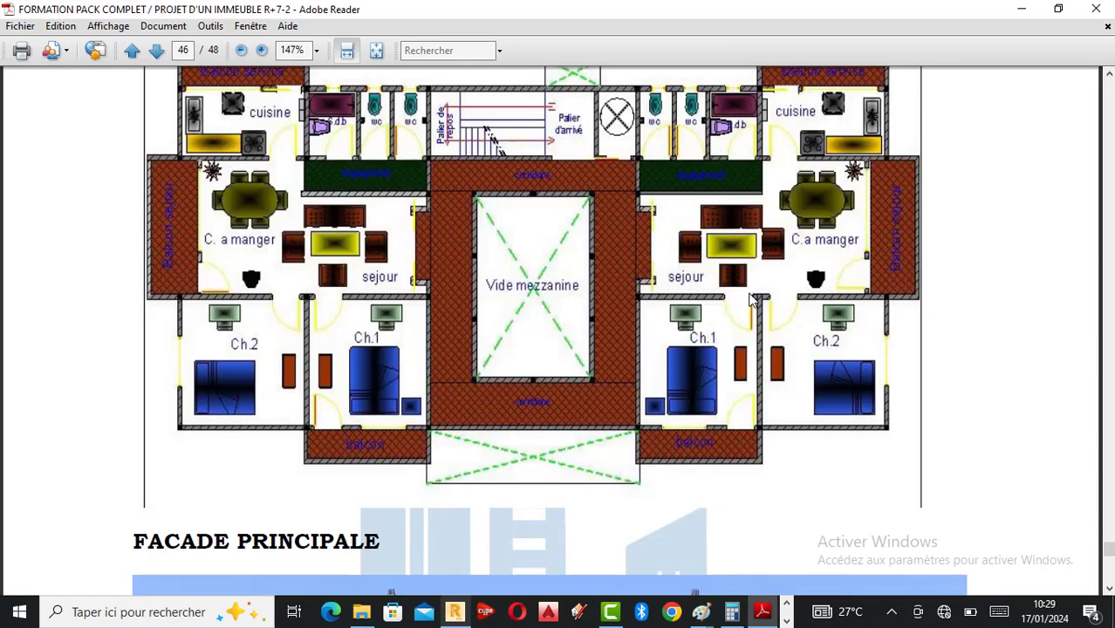
# Go back through the report to review the applied loads, load cases and modelling dimensions in sections 6.3 to 6.1.
pyautogui.scroll(15, 752, 300)
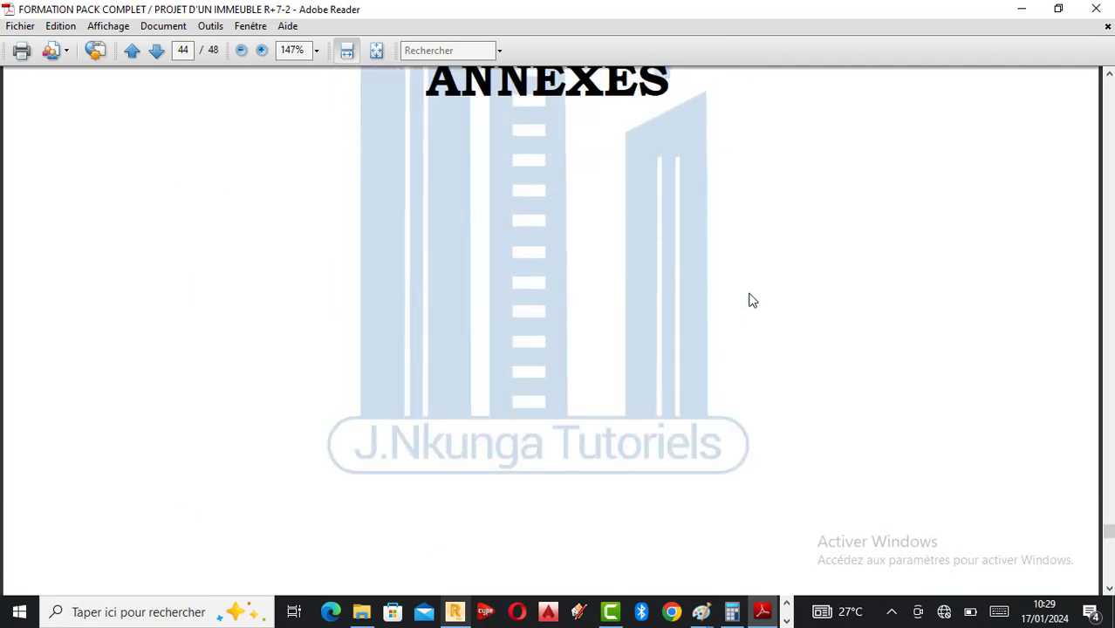
pyautogui.scroll(15, 752, 300)
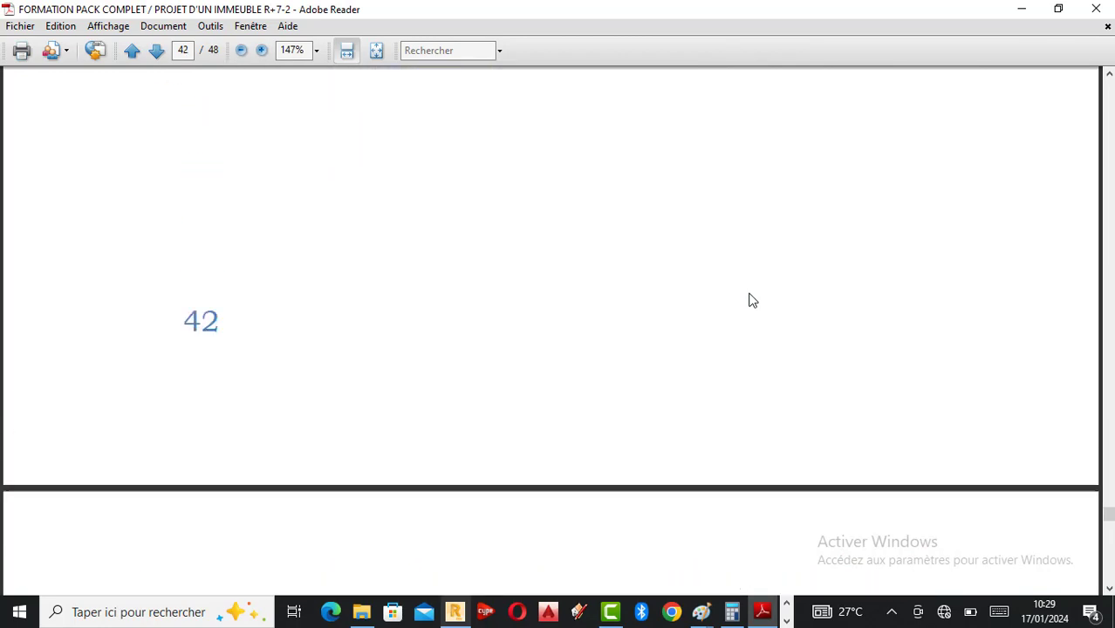
pyautogui.scroll(12, 752, 300)
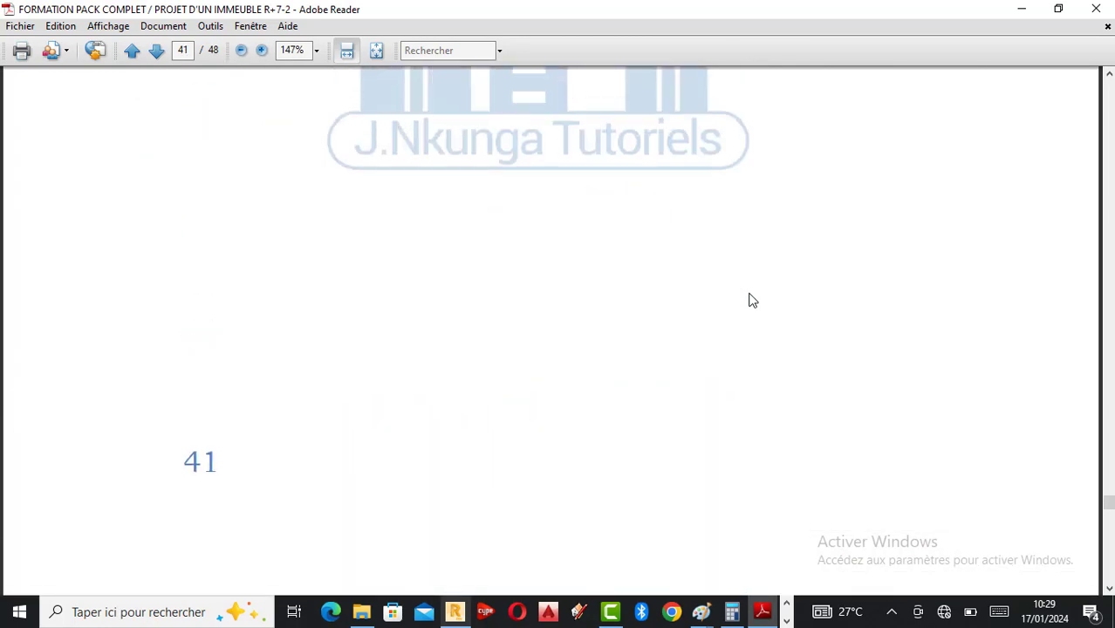
pyautogui.scroll(12, 752, 300)
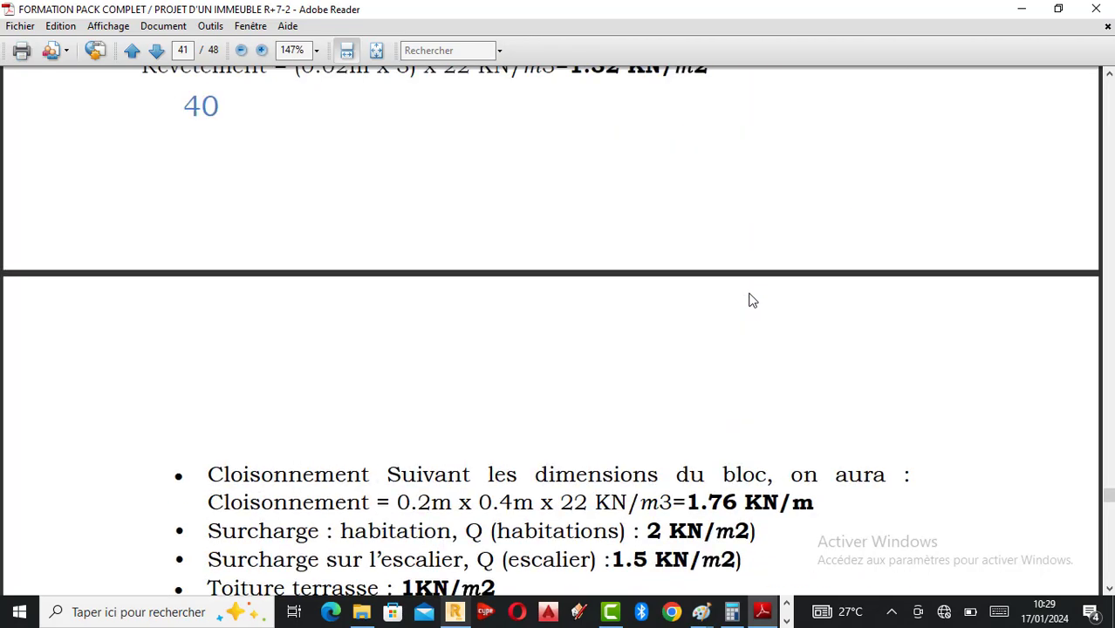
pyautogui.scroll(10, 753, 300)
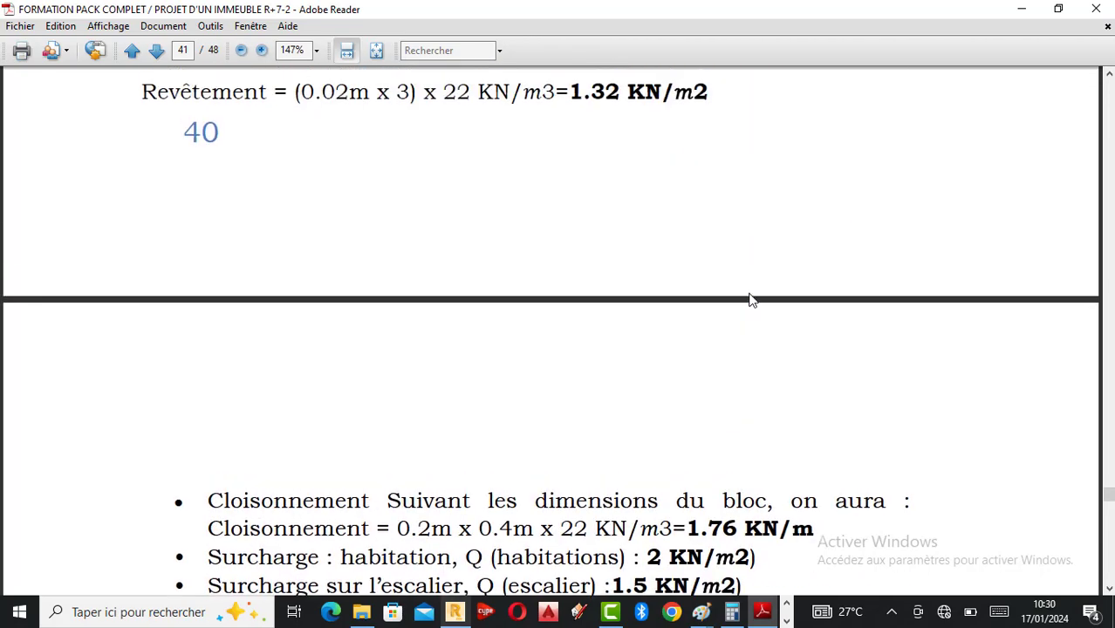
pyautogui.scroll(8, 752, 300)
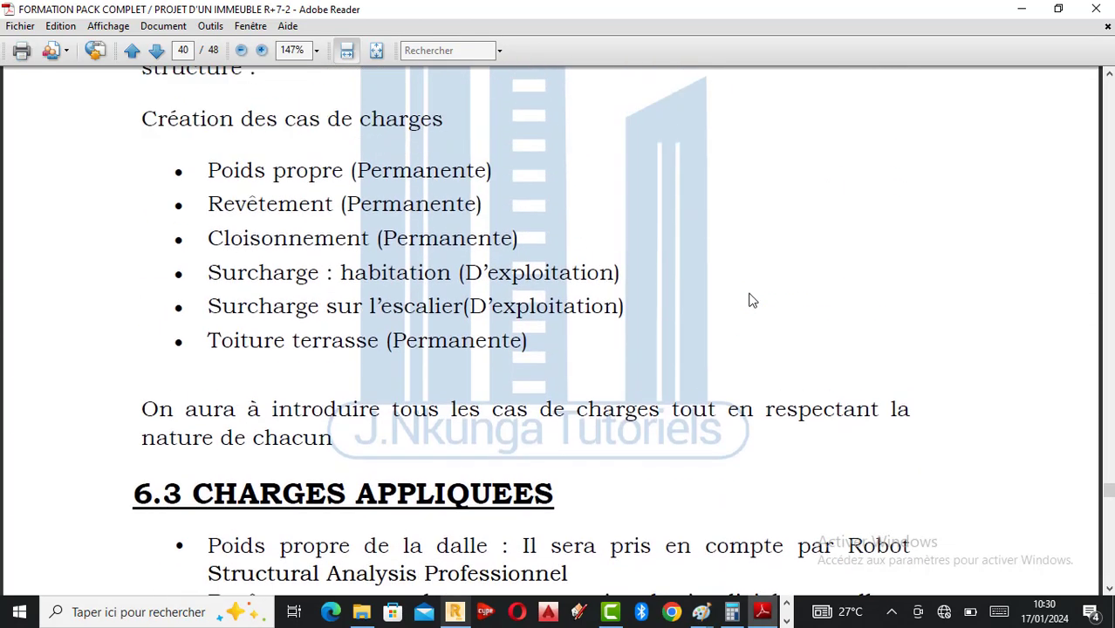
pyautogui.scroll(7, 752, 300)
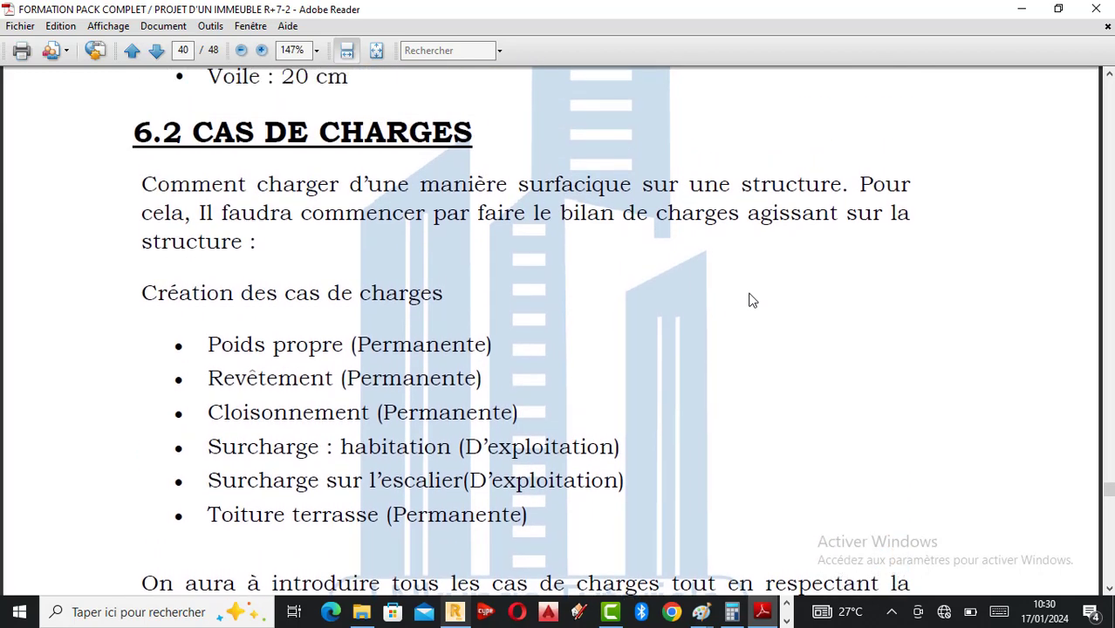
pyautogui.scroll(5, 752, 300)
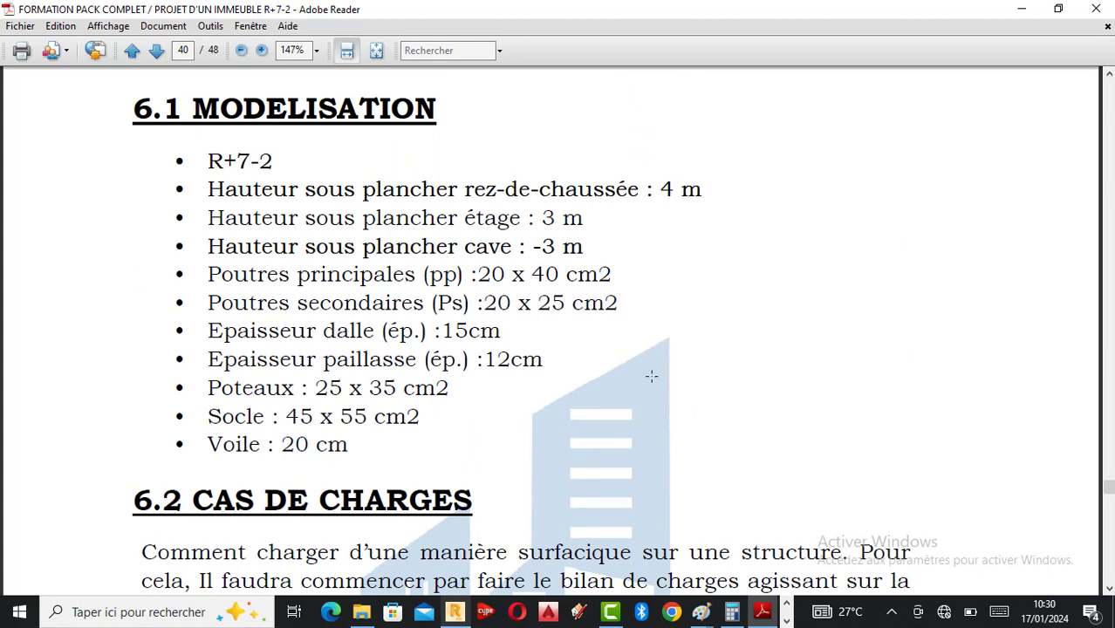
# Switch to Robot Structural Analysis and rotate the building model in 3D to examine the running wind simulation.
pyautogui.click(466, 618)
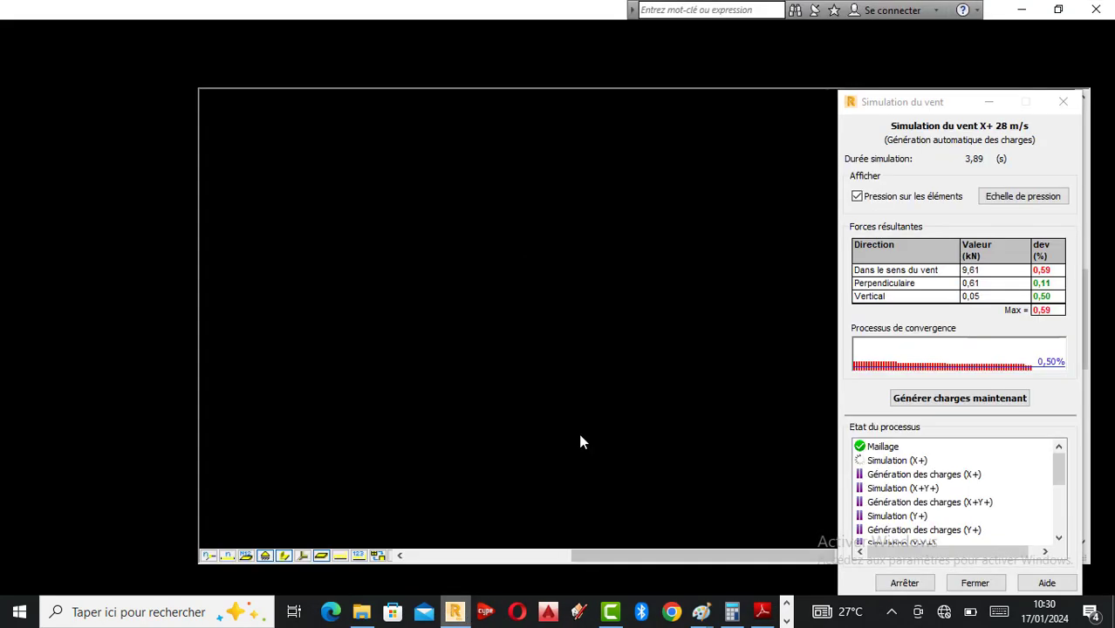
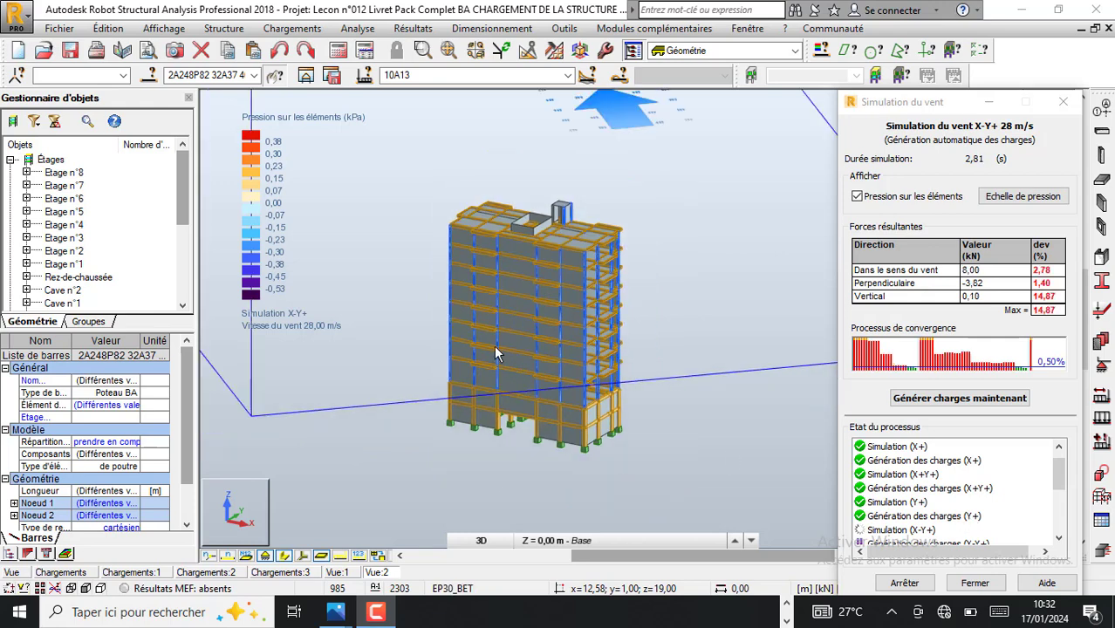
pyautogui.scroll(-2, 538, 353)
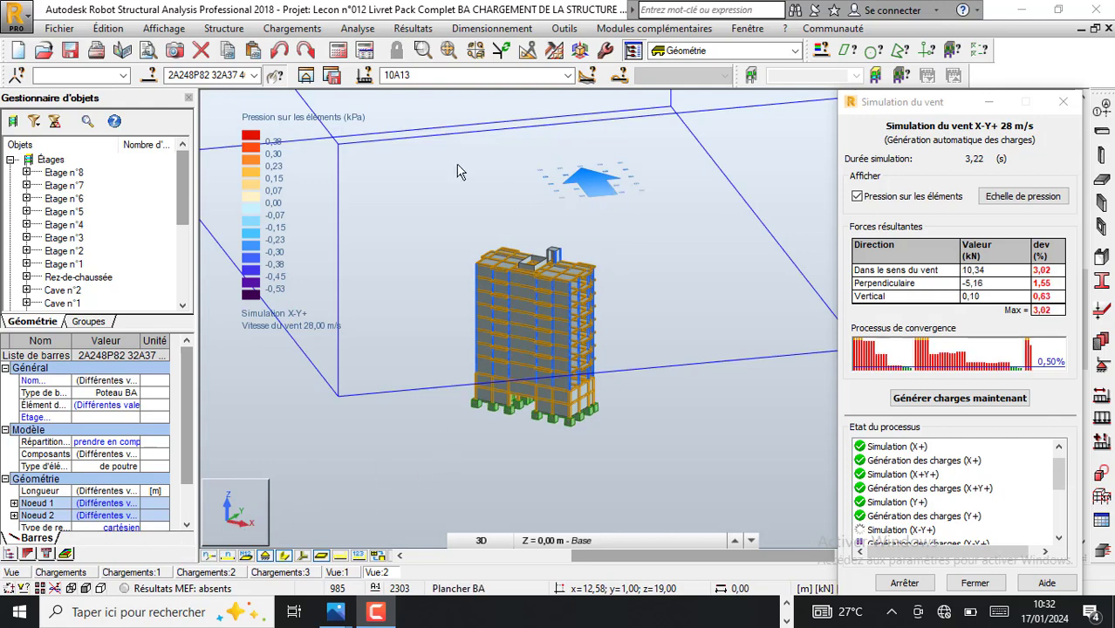
pyautogui.rightClick(312, 207)
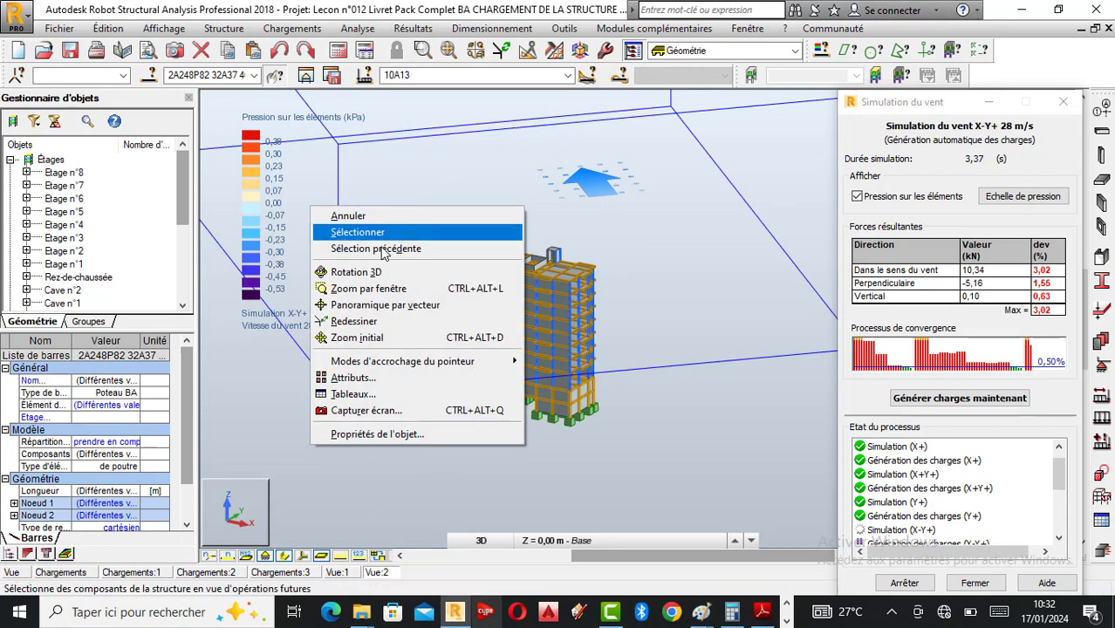
pyautogui.click(376, 272)
pyautogui.moveTo(447, 329); pyautogui.dragTo(384, 299)
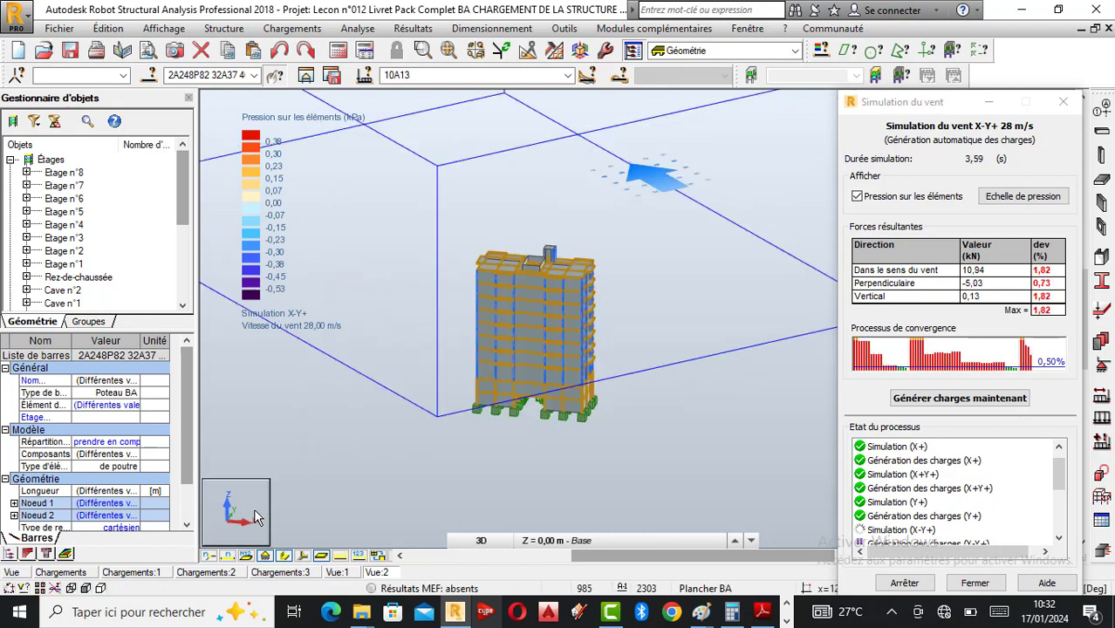
pyautogui.moveTo(539, 382); pyautogui.dragTo(533, 332)
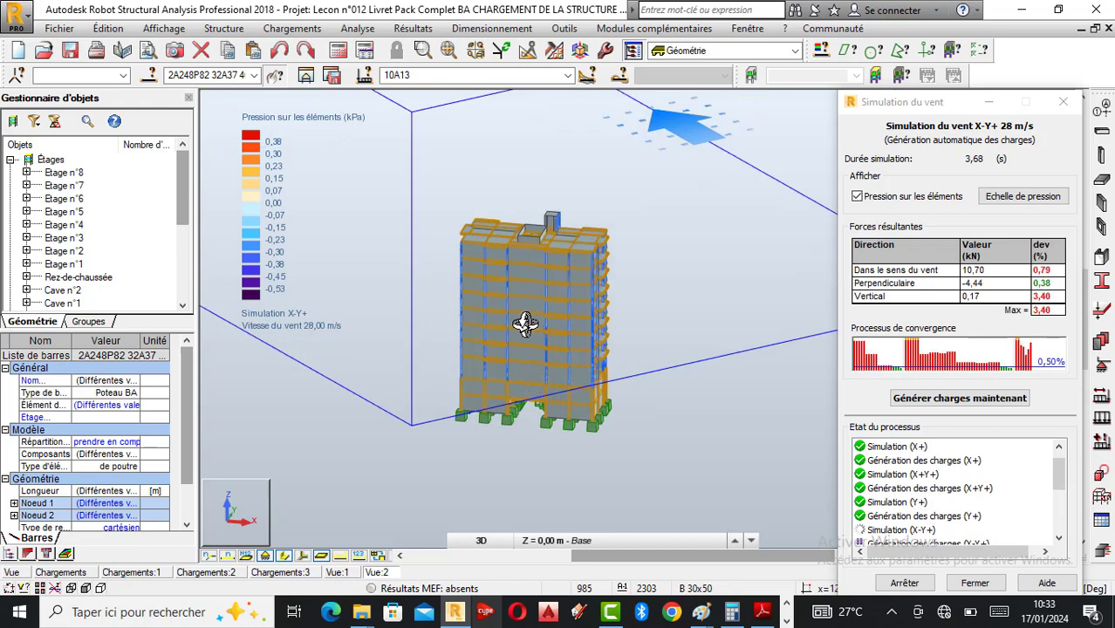
pyautogui.scroll(2, 525, 323)
pyautogui.moveTo(579, 363); pyautogui.dragTo(677, 456)
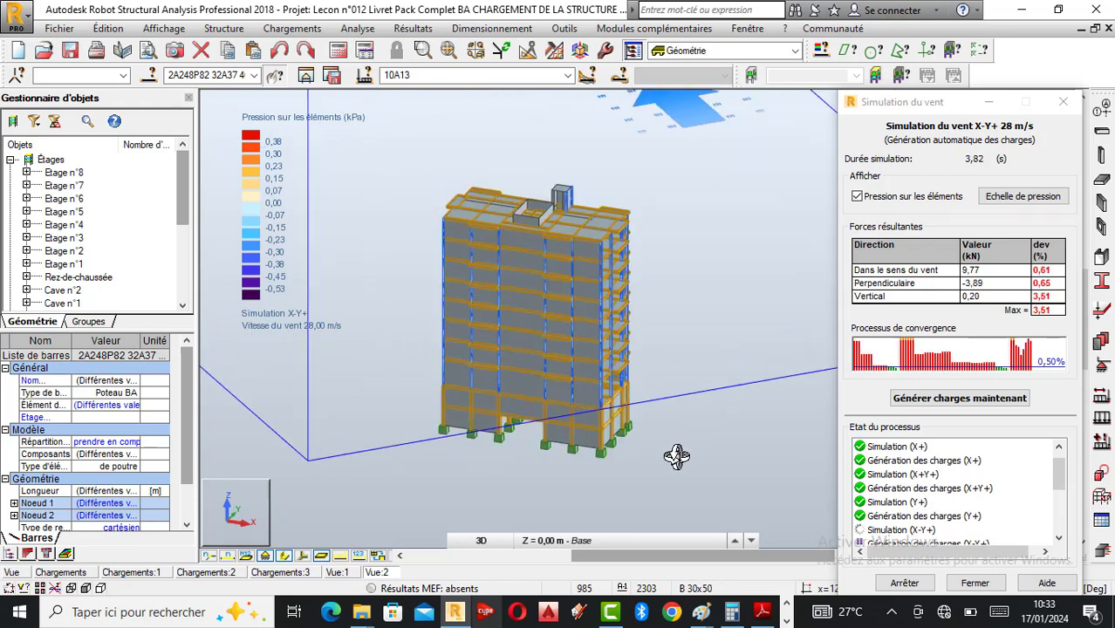
# Bring up IMG-20231208-WA0020.jpg in Photos, inspect the stacked books up close, and minimize the image.
pyautogui.click(788, 620)
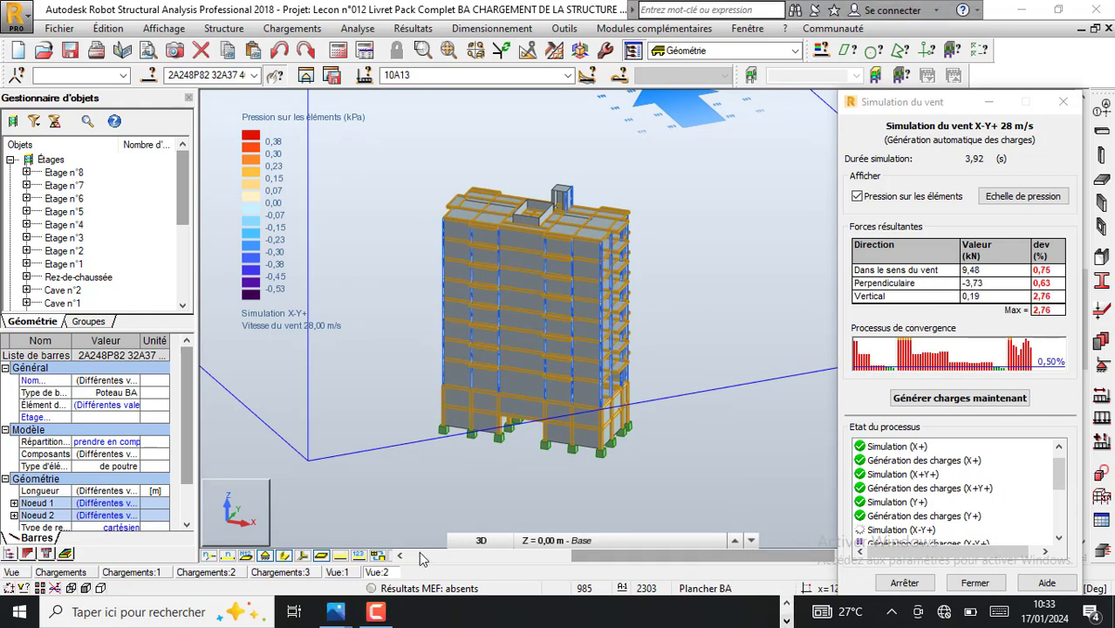
pyautogui.moveTo(337, 614)
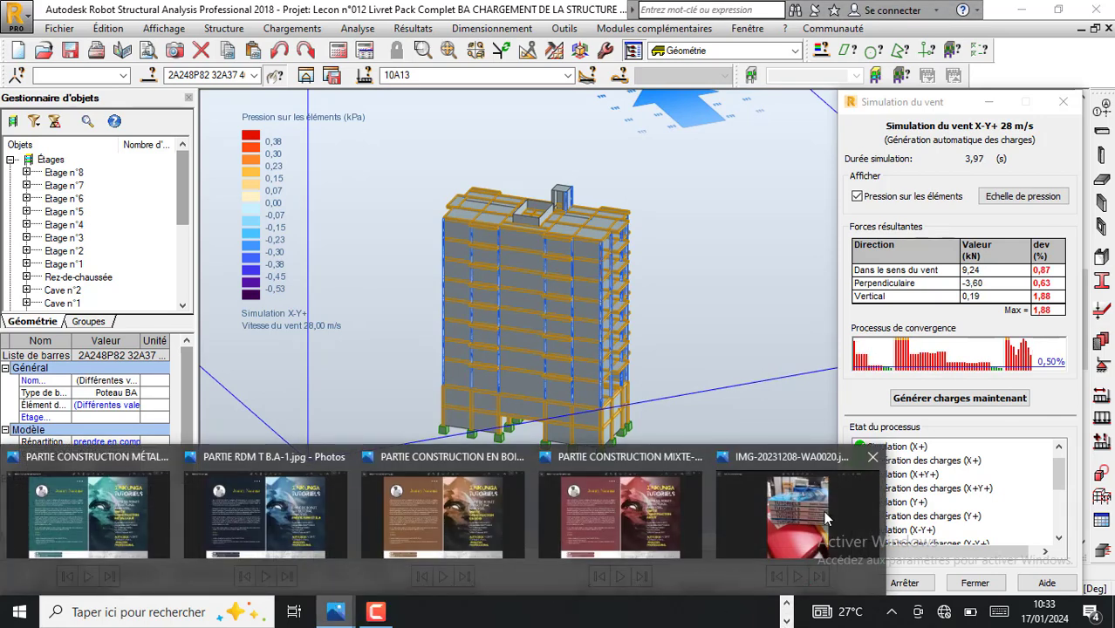
pyautogui.click(827, 520)
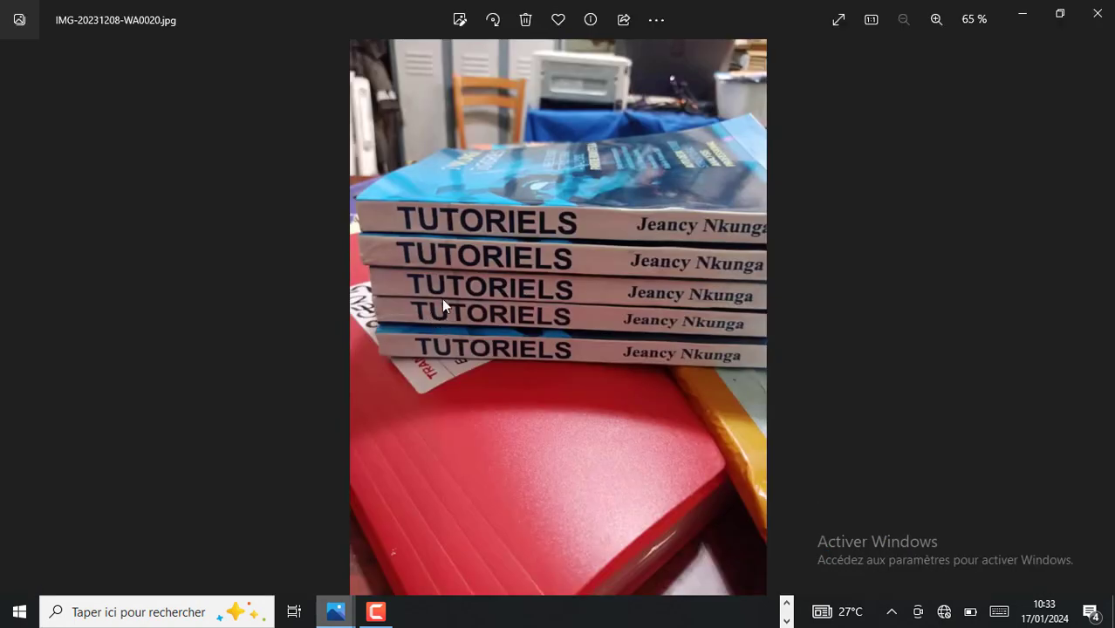
pyautogui.scroll(1, 492, 219)
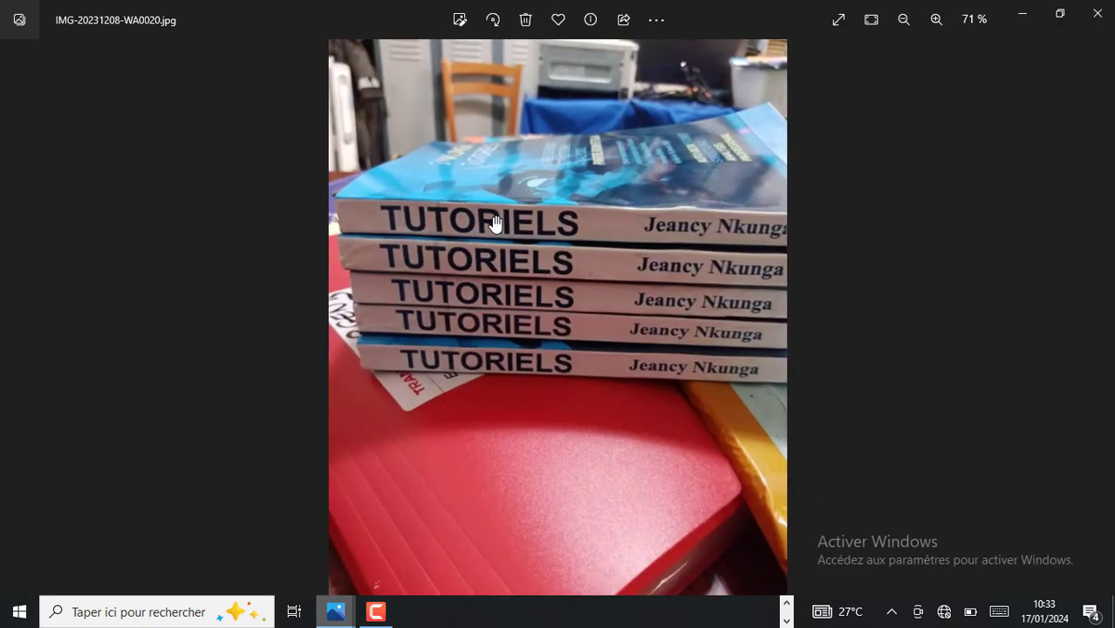
pyautogui.scroll(2, 494, 223)
pyautogui.scroll(4, 494, 227)
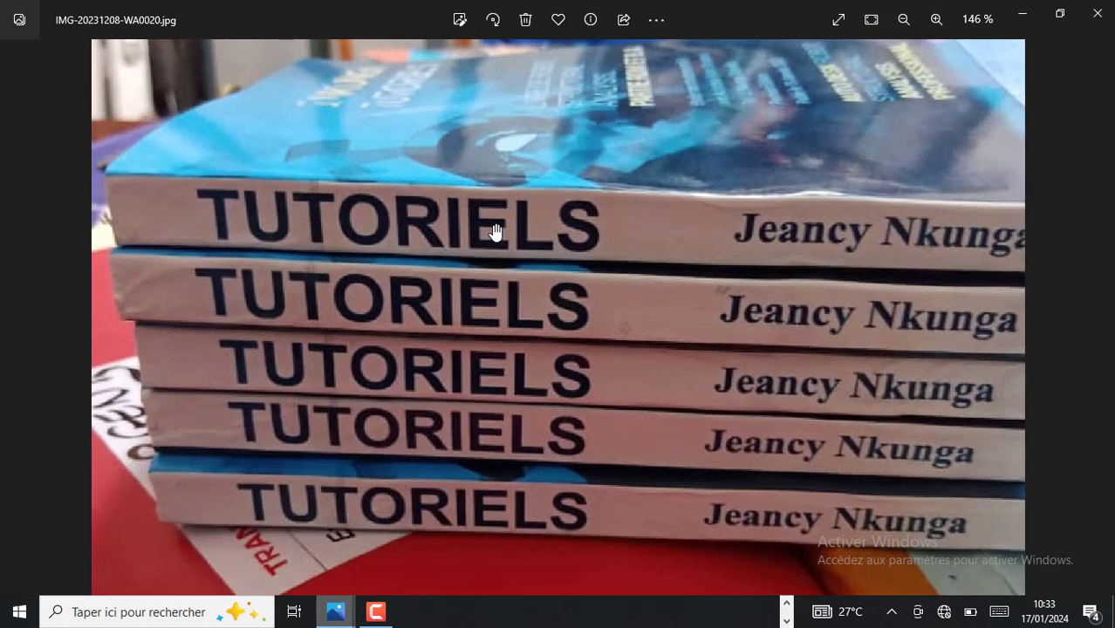
pyautogui.scroll(-2, 496, 232)
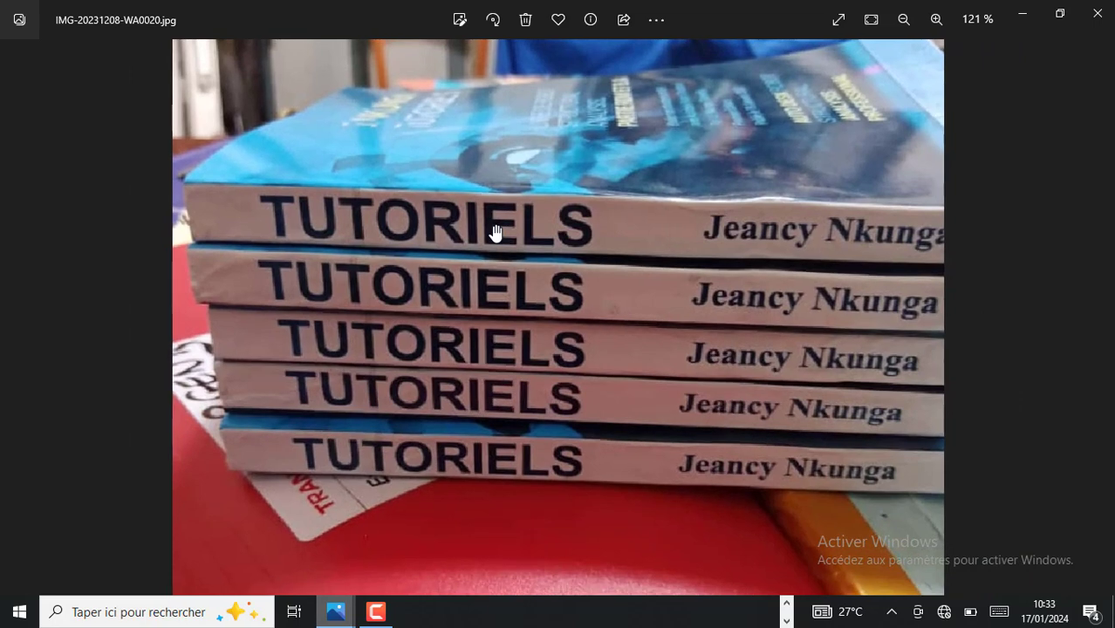
pyautogui.scroll(-1, 496, 232)
pyautogui.scroll(-2, 496, 232)
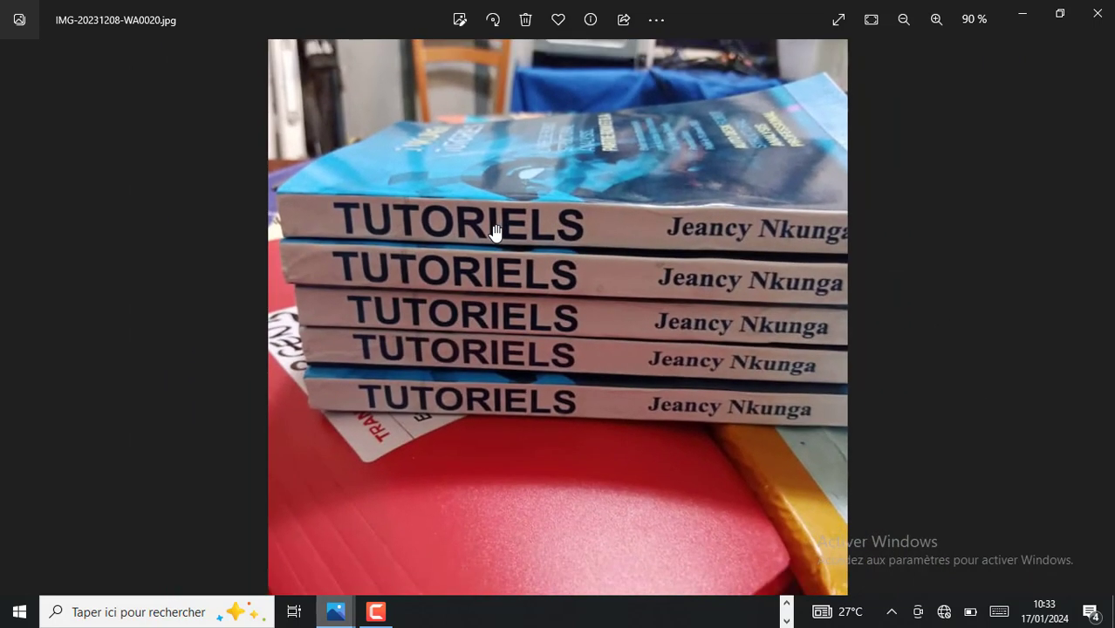
pyautogui.scroll(1, 495, 232)
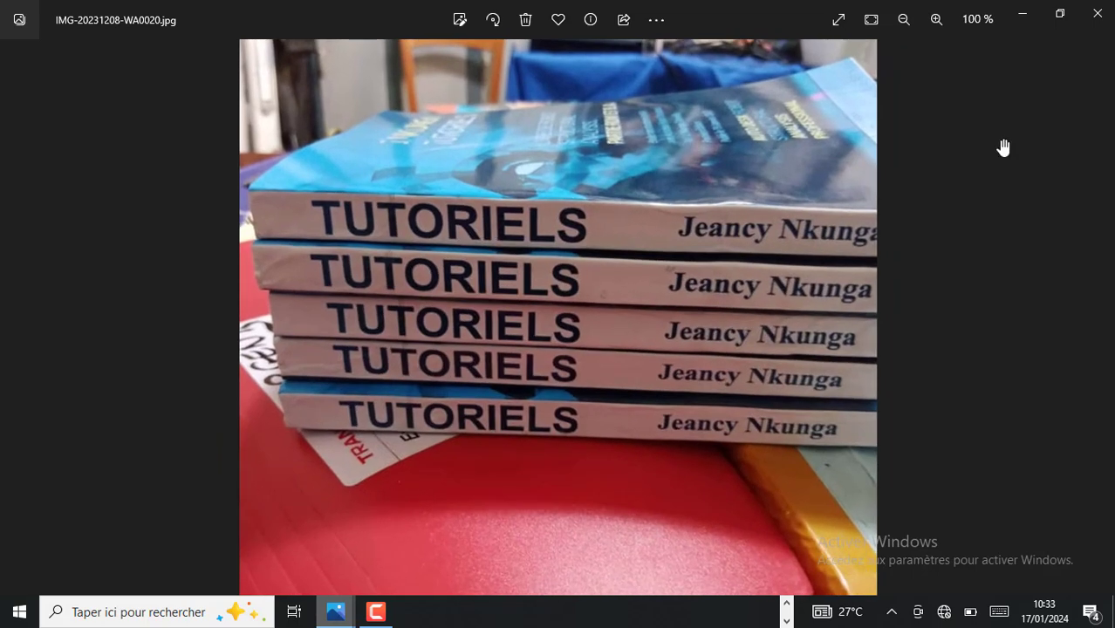
pyautogui.click(1023, 21)
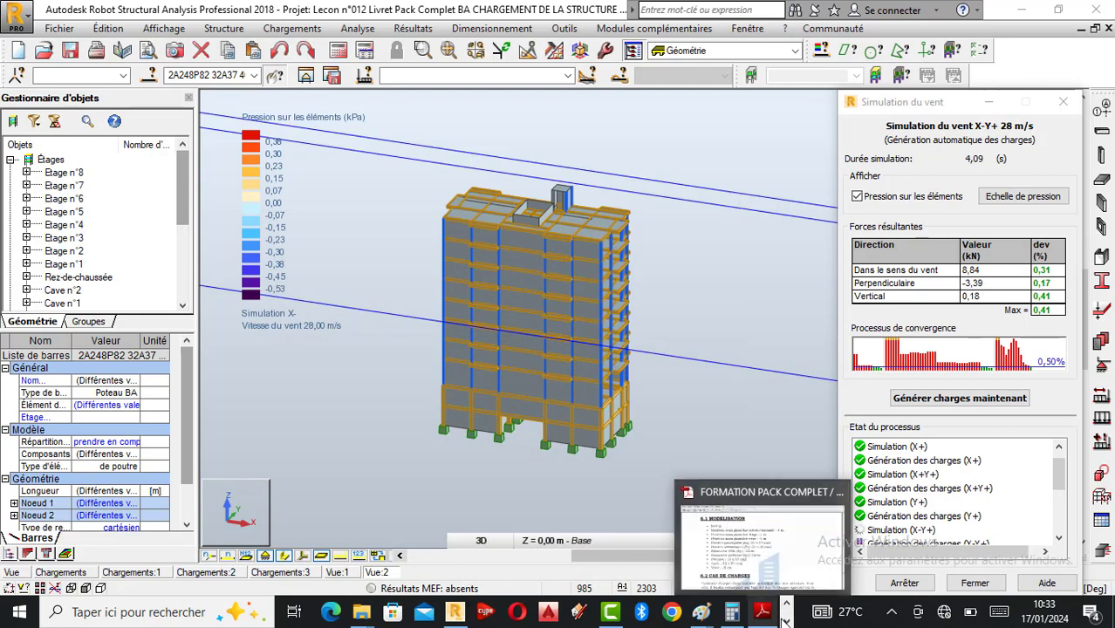
# Bring up PARTIE RDM T B.A-1.jpg in Photos and examine the book's front and back covers.
pyautogui.moveTo(342, 606)
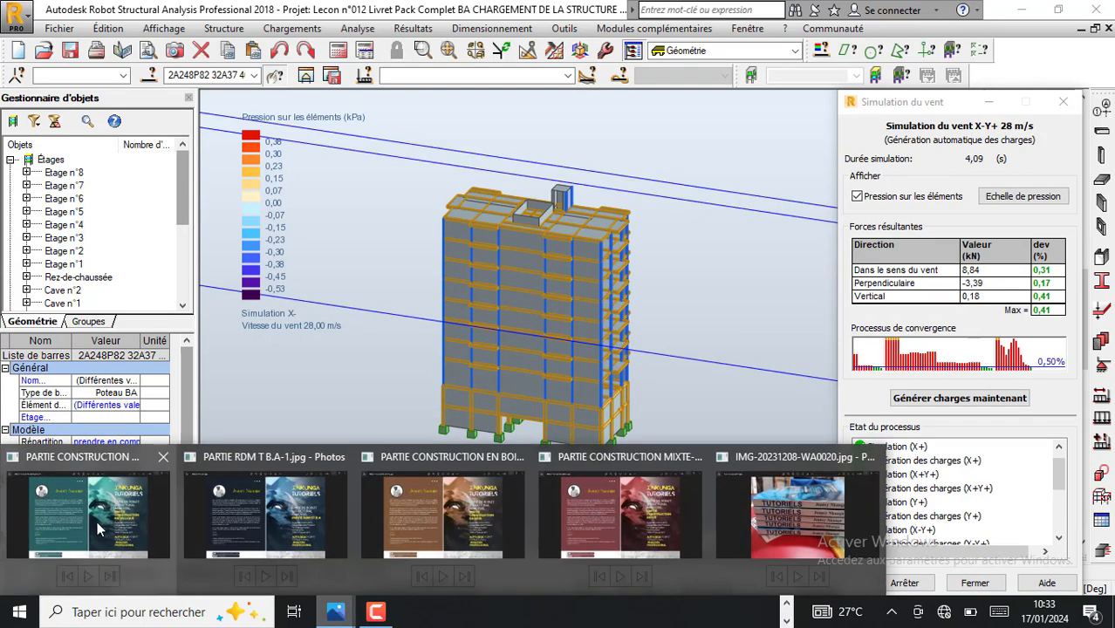
pyautogui.click(283, 522)
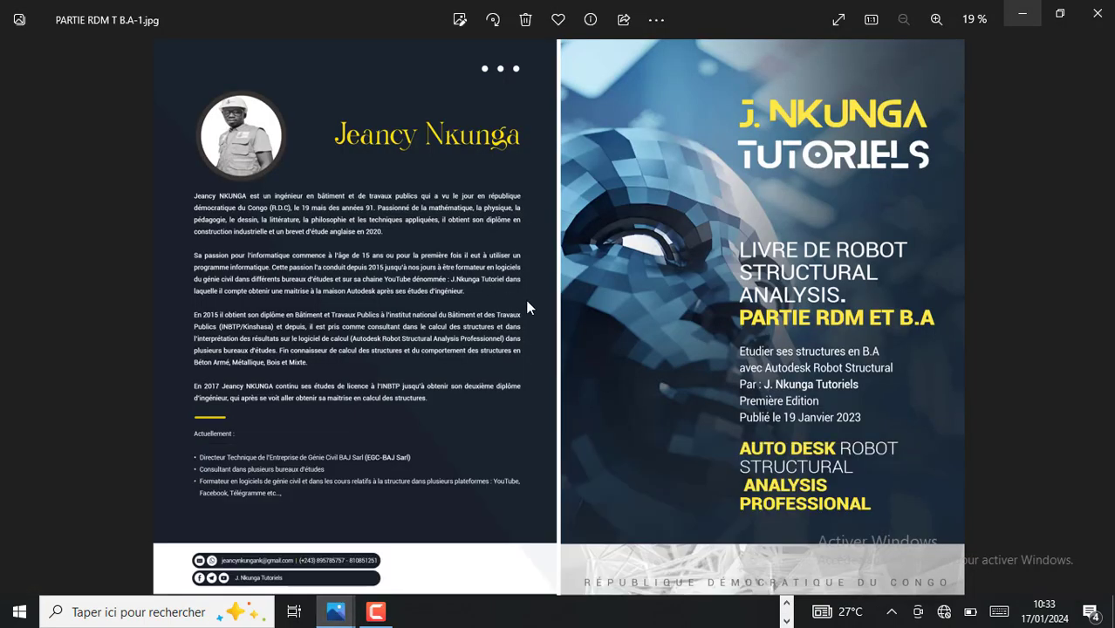
pyautogui.scroll(2, 555, 286)
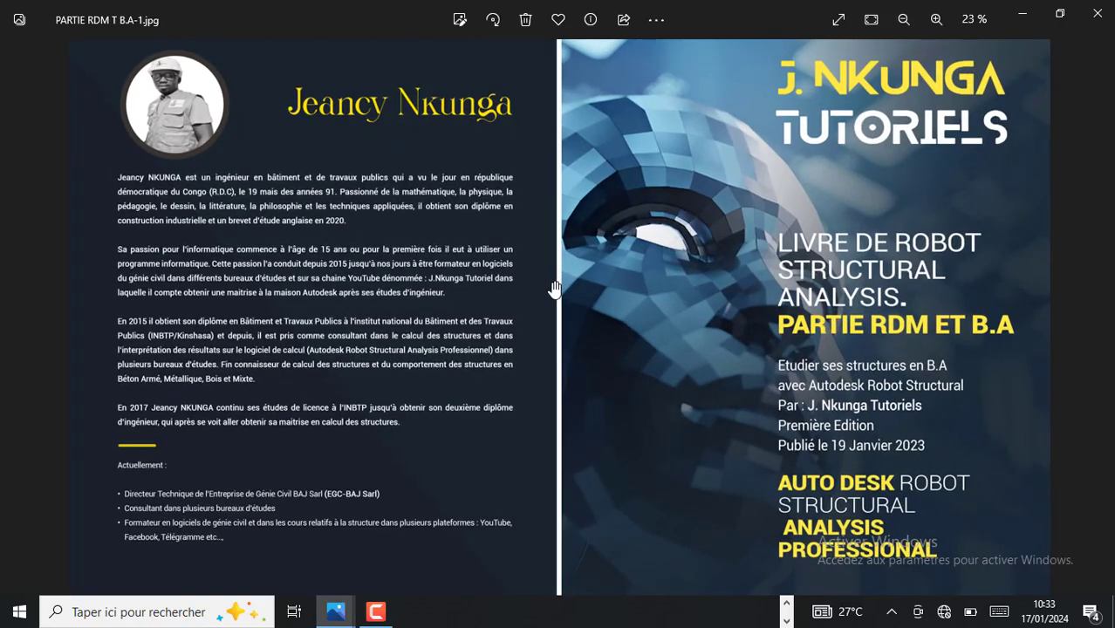
pyautogui.scroll(3, 597, 315)
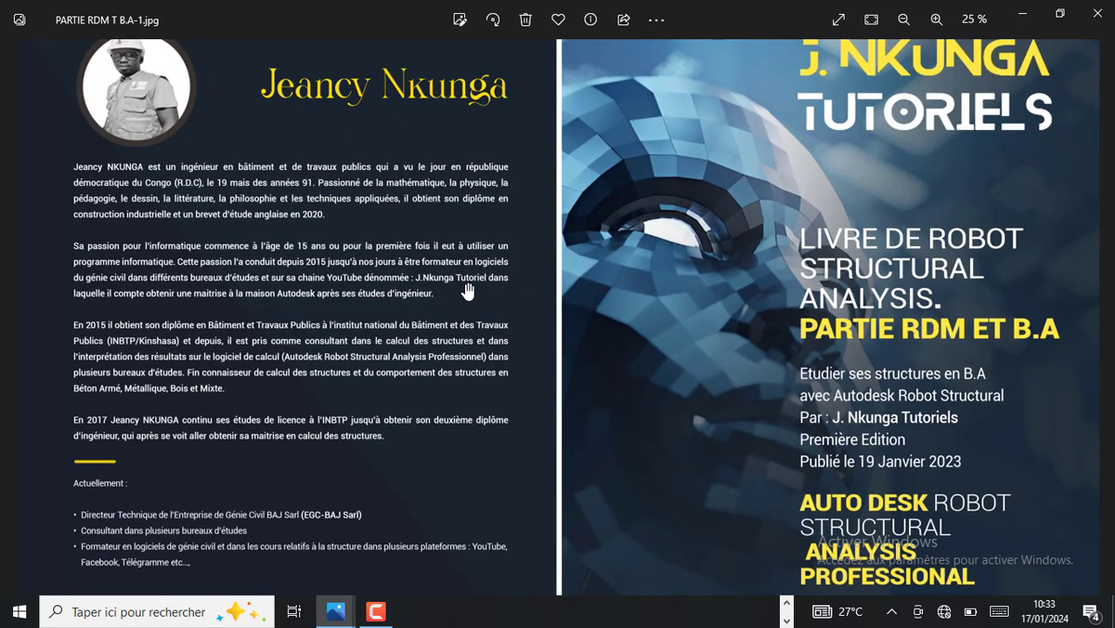
pyautogui.scroll(-3, 534, 321)
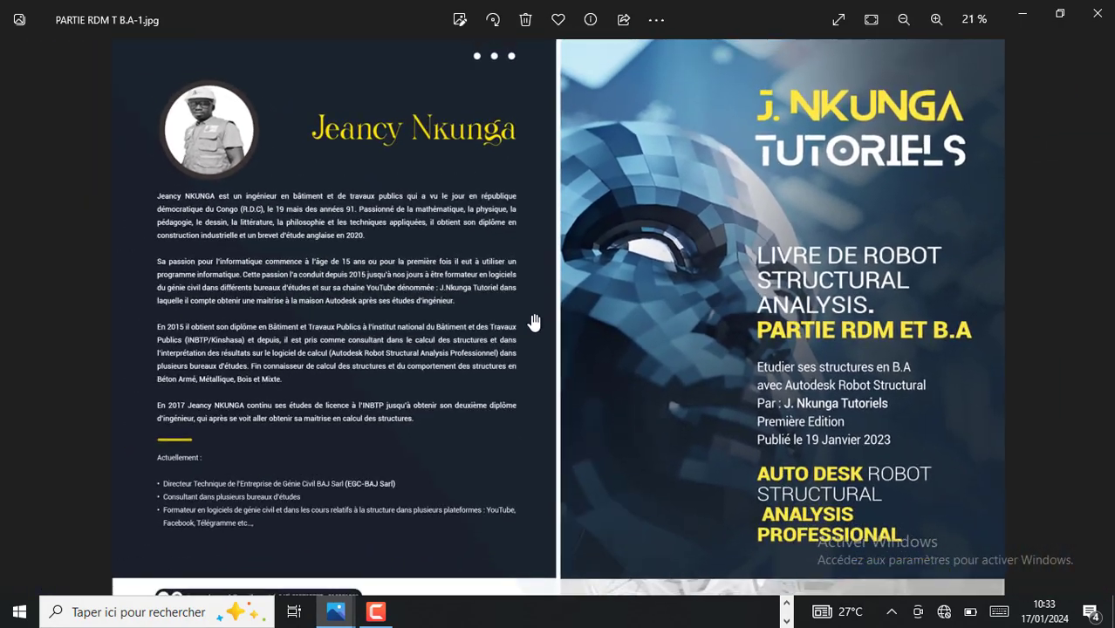
# Look closer at the author text and title on the PARTIE RDM ET B.A covers, ending on the full image.
pyautogui.scroll(1, 534, 323)
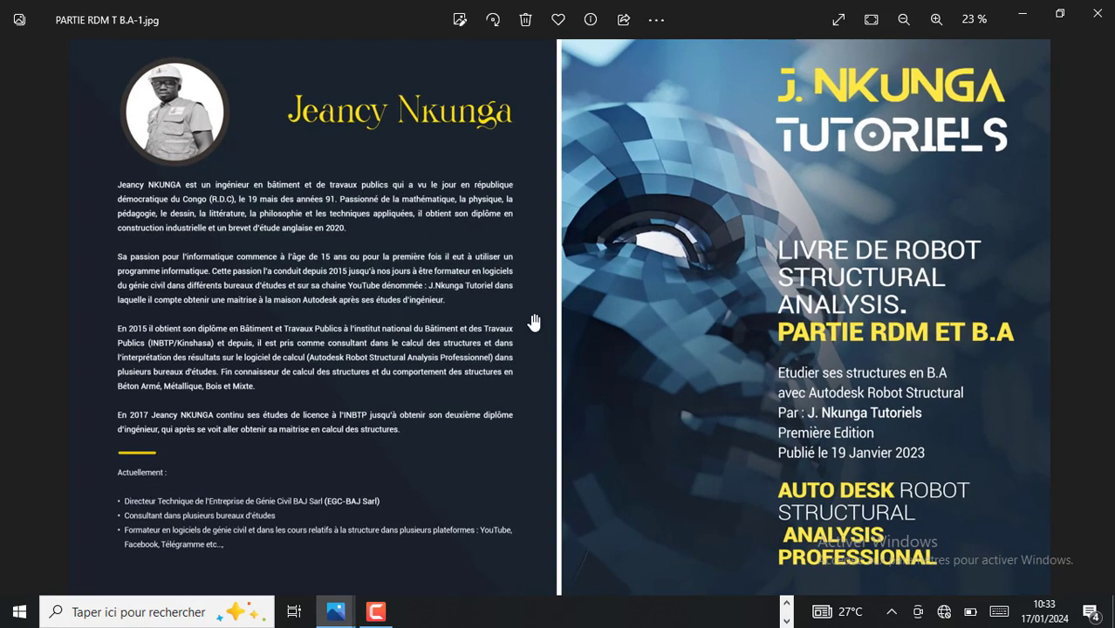
pyautogui.scroll(1, 534, 322)
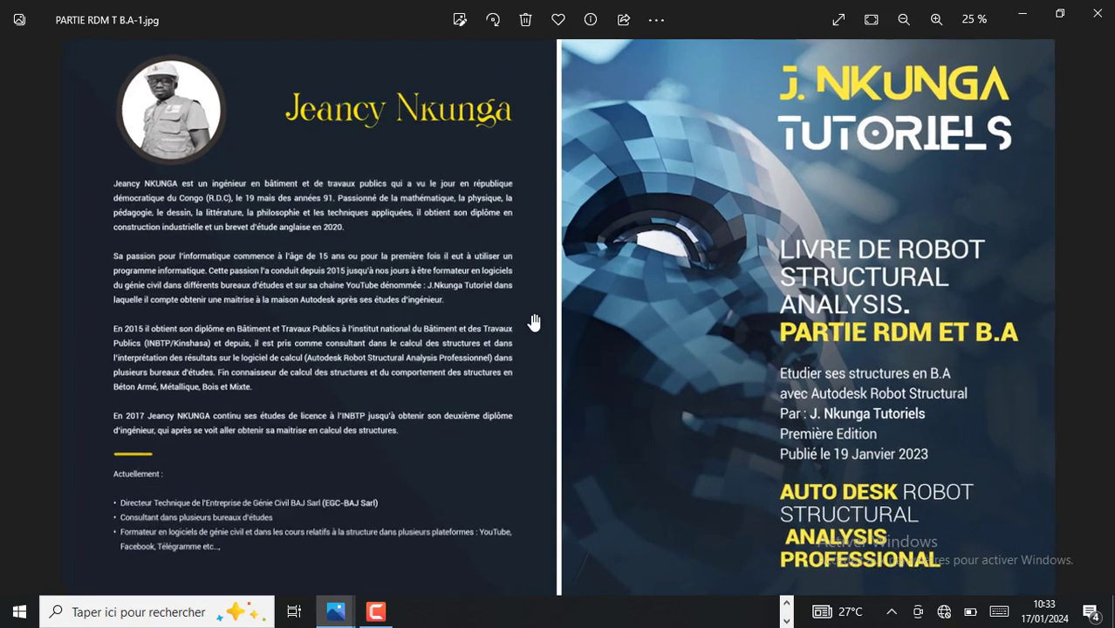
pyautogui.scroll(-3, 534, 322)
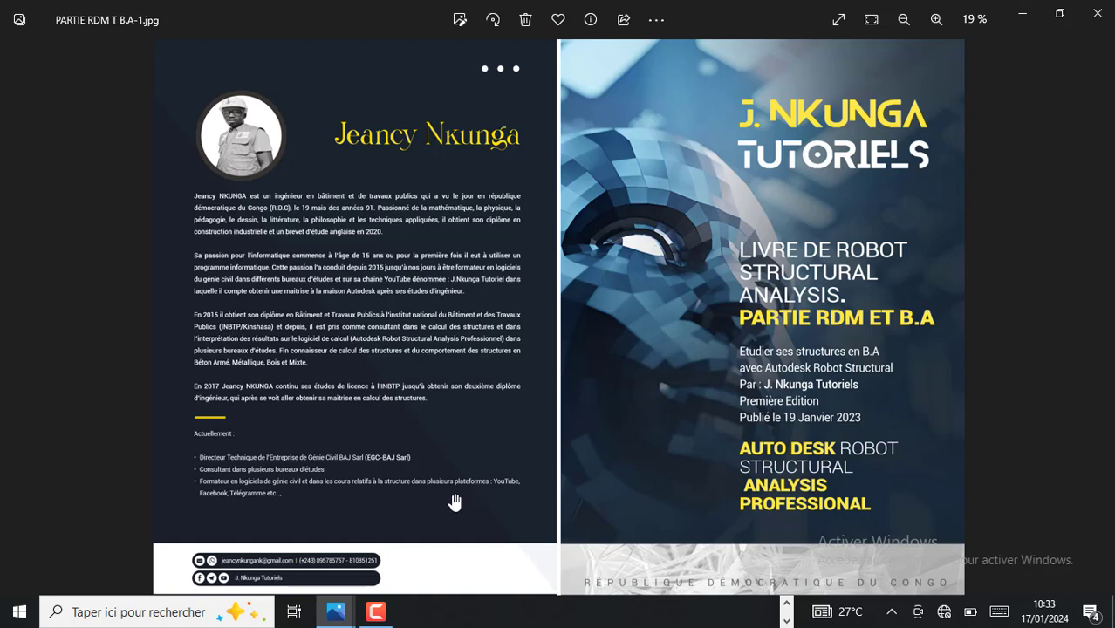
# Bring up PARTIE CONSTRUCTION EN BOIS.jpg, inspect the timber book's front and back covers up close, and leave the image.
pyautogui.moveTo(338, 611)
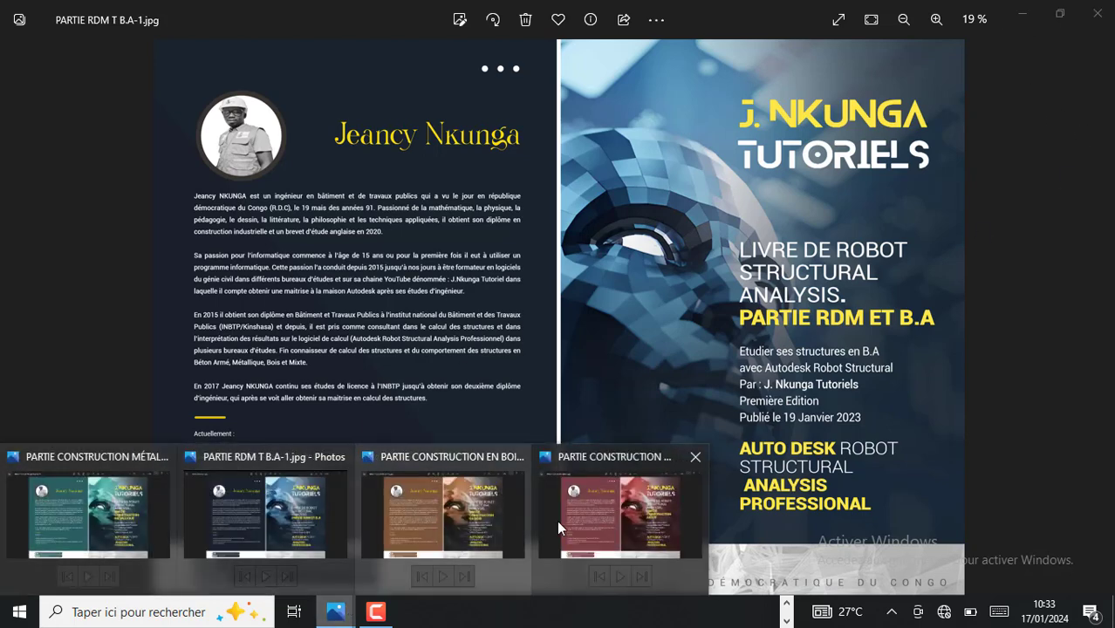
pyautogui.click(510, 511)
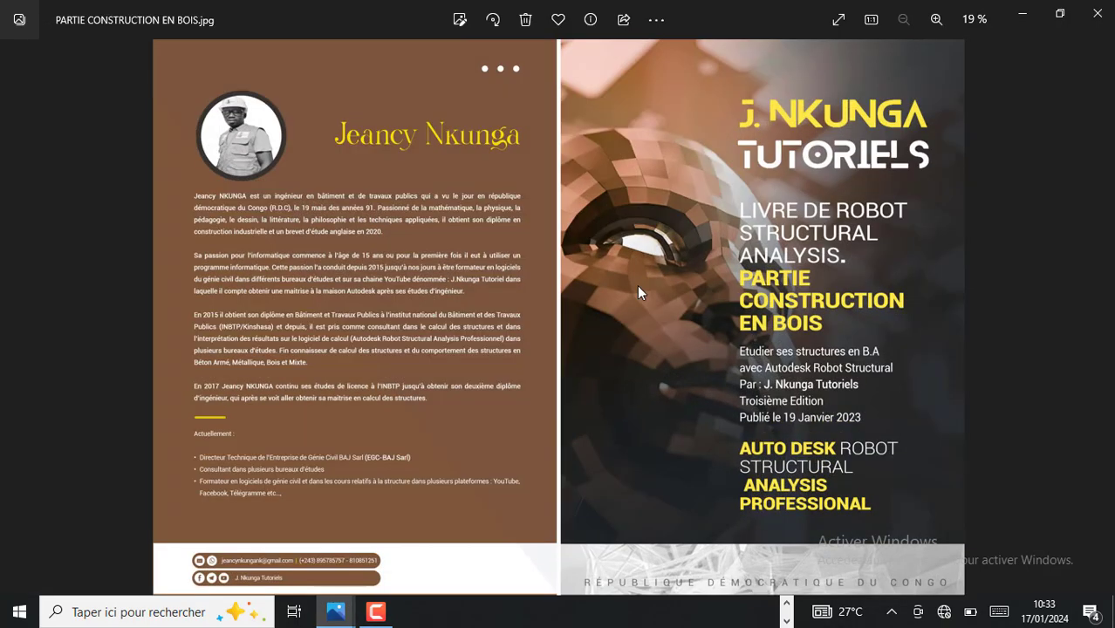
pyautogui.scroll(2, 724, 331)
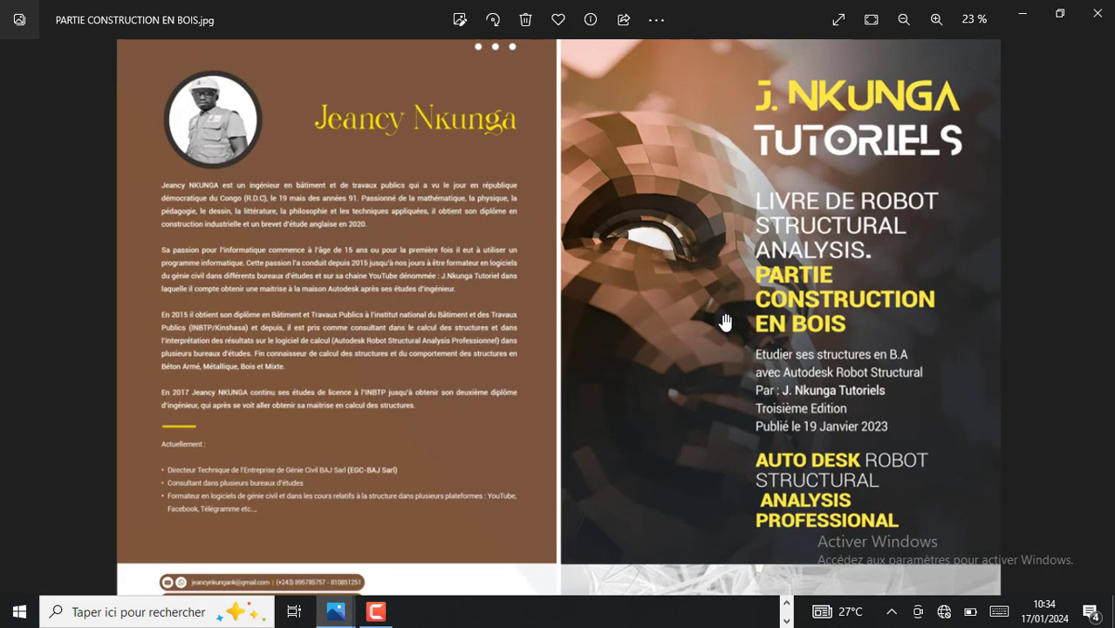
pyautogui.scroll(1, 724, 321)
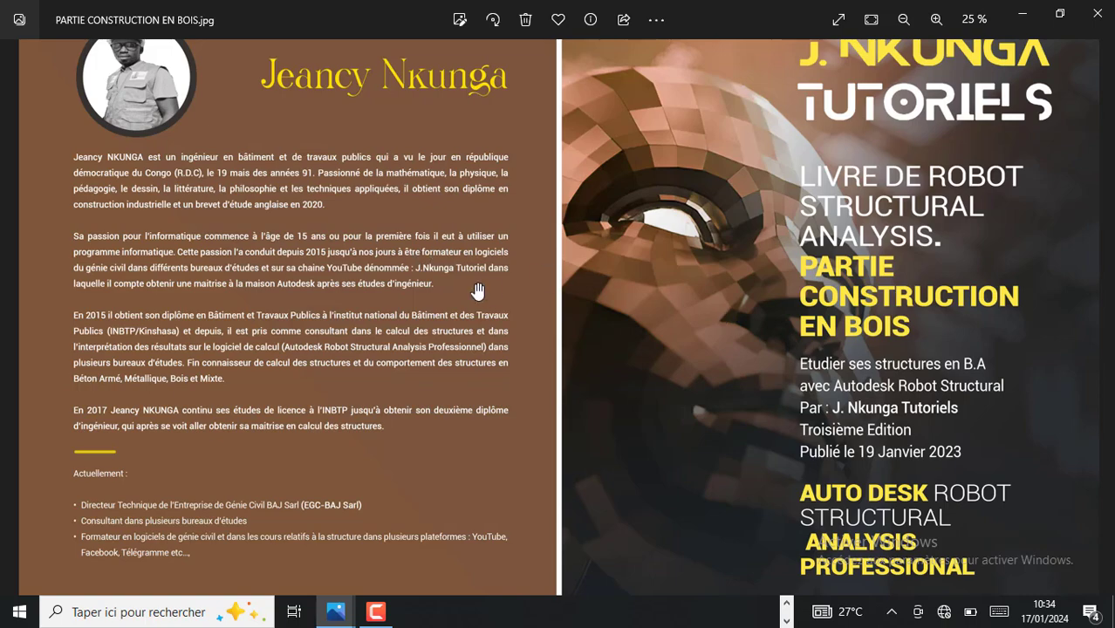
pyautogui.scroll(1, 487, 294)
pyautogui.scroll(-2, 628, 371)
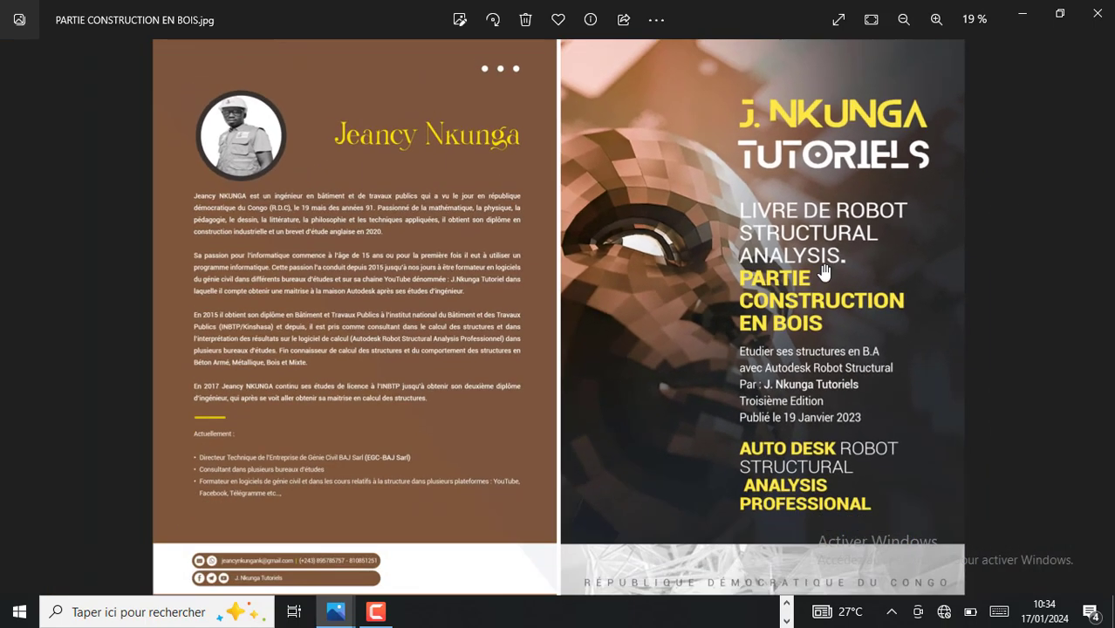
pyautogui.press('Right')
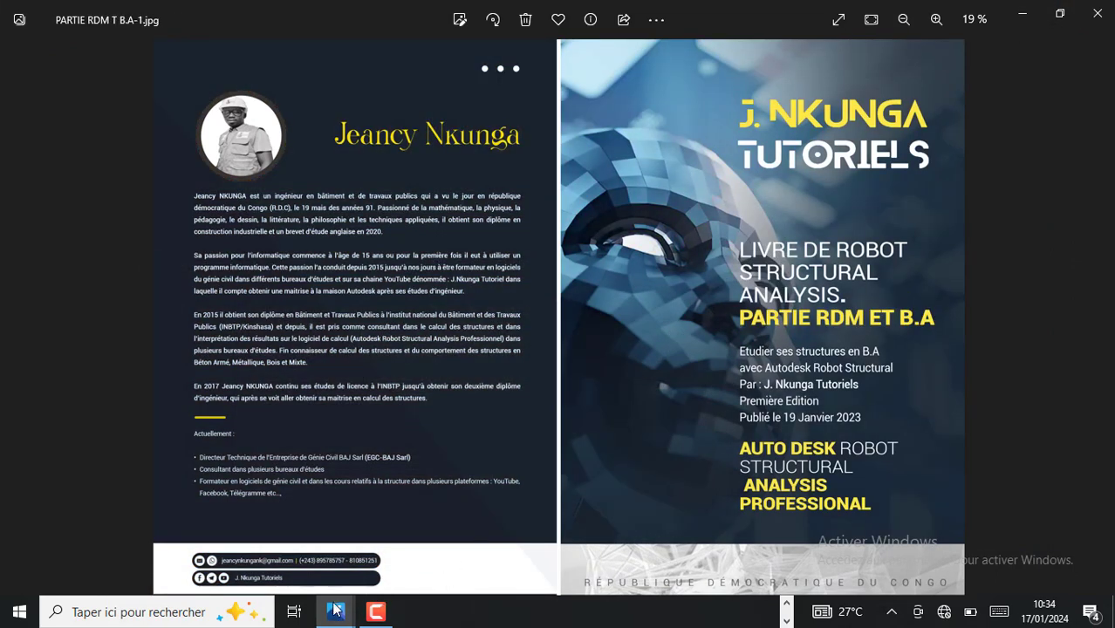
# Bring up PARTIE CONSTRUCTION MIXTE-1.jpg and inspect the composite construction book's covers up close.
pyautogui.moveTo(335, 611)
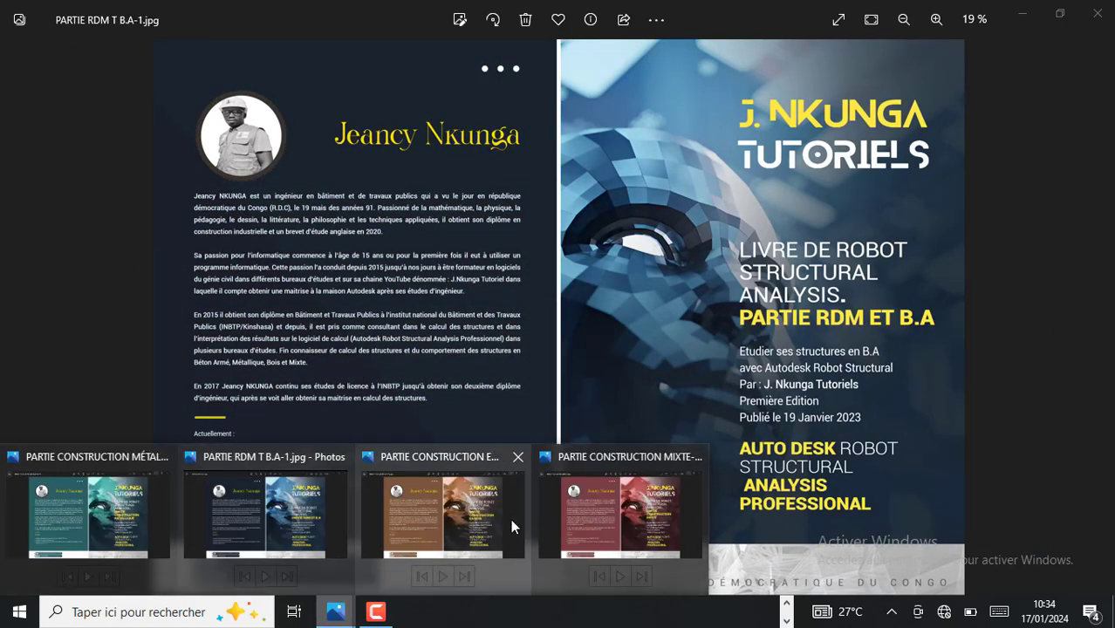
pyautogui.click(608, 518)
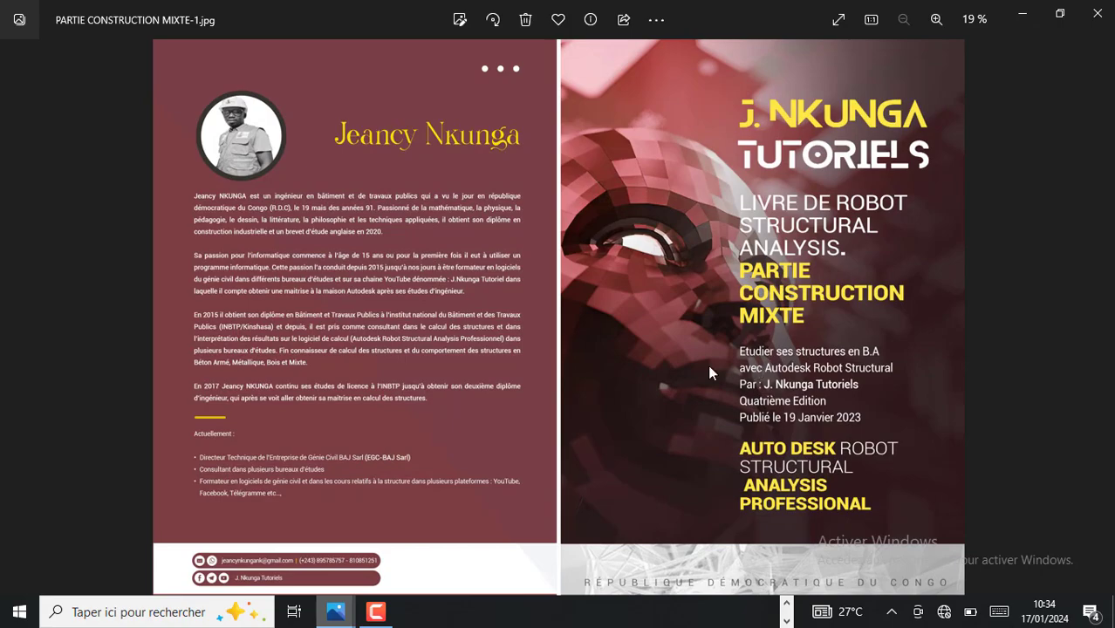
pyautogui.scroll(3, 646, 350)
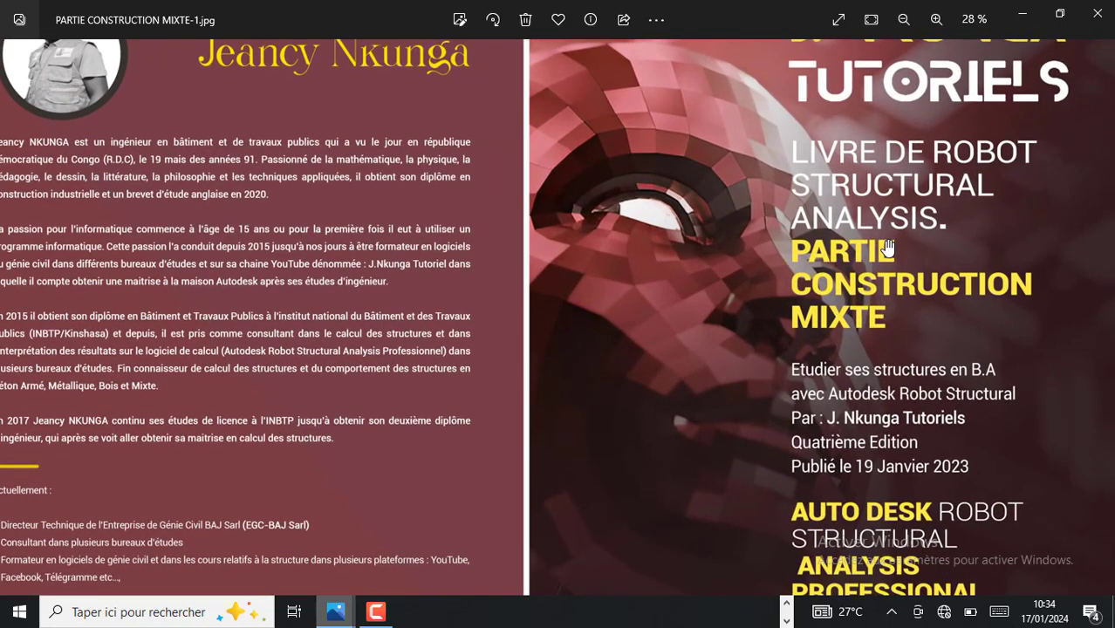
pyautogui.scroll(-3, 888, 248)
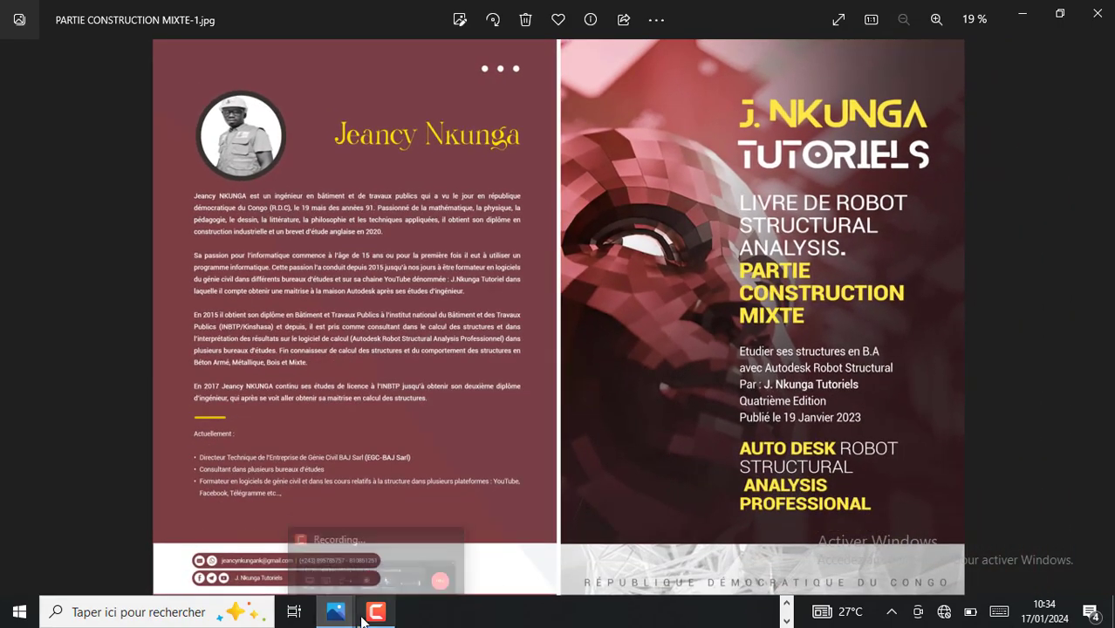
# Bring up PARTIE CONSTRUCTION MÉTALLIQUE.jpg and examine the title, edition and author text on the steel book's covers.
pyautogui.moveTo(359, 616)
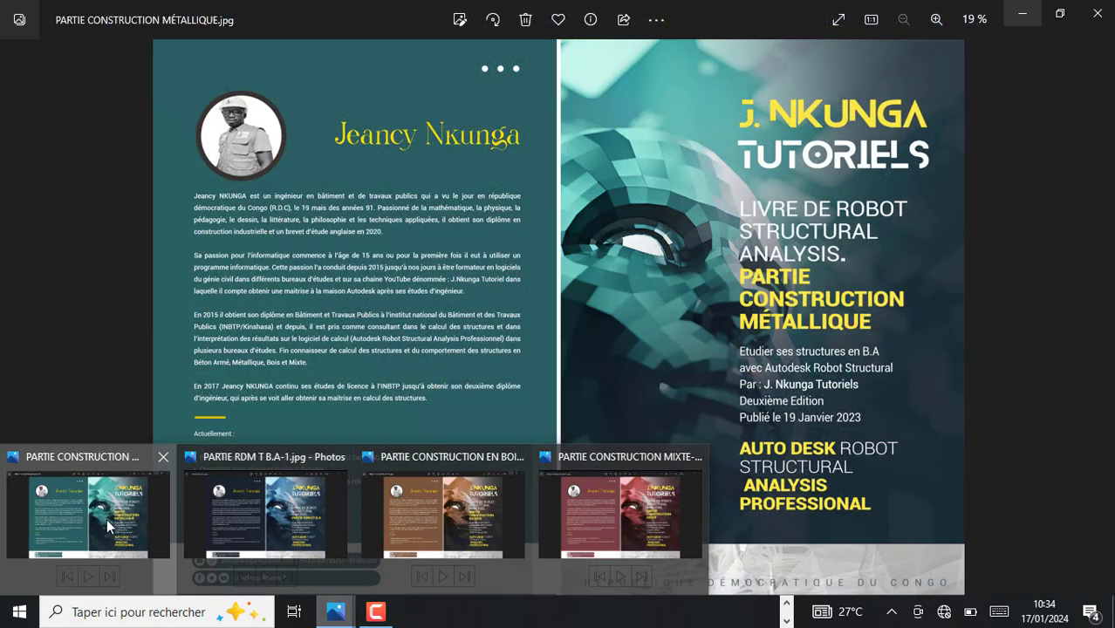
pyautogui.click(108, 526)
pyautogui.scroll(4, 806, 332)
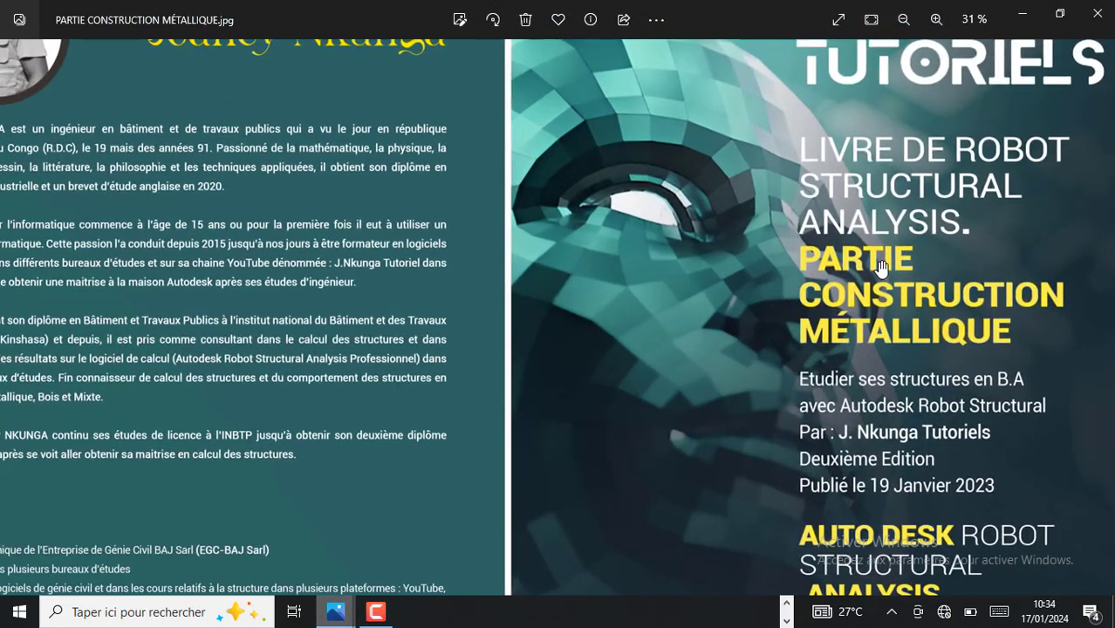
pyautogui.scroll(-2, 767, 430)
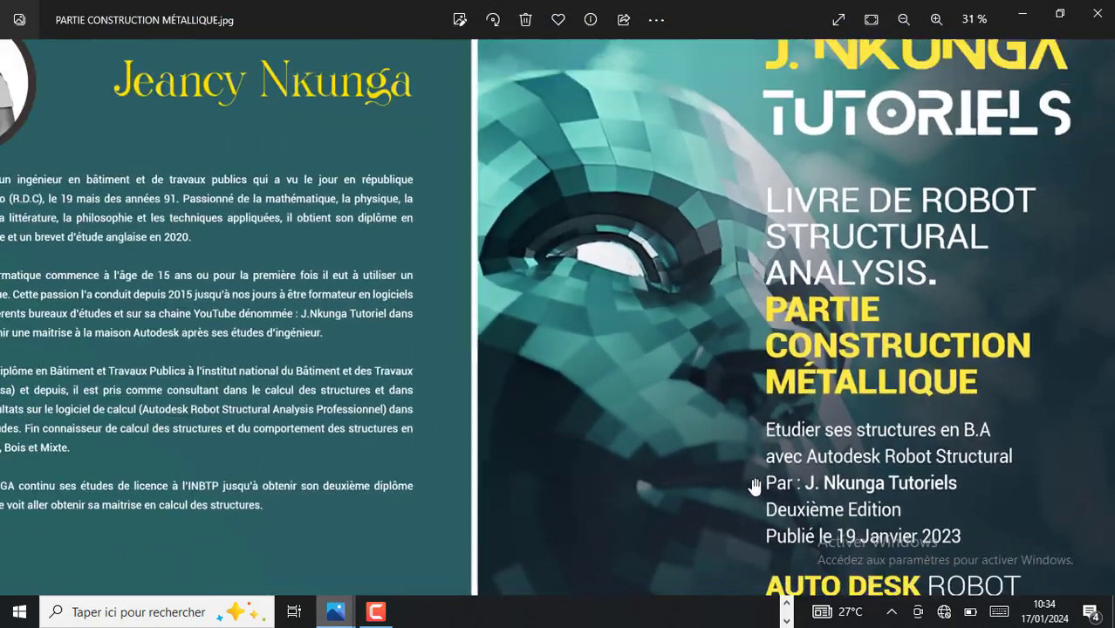
pyautogui.scroll(3, 785, 454)
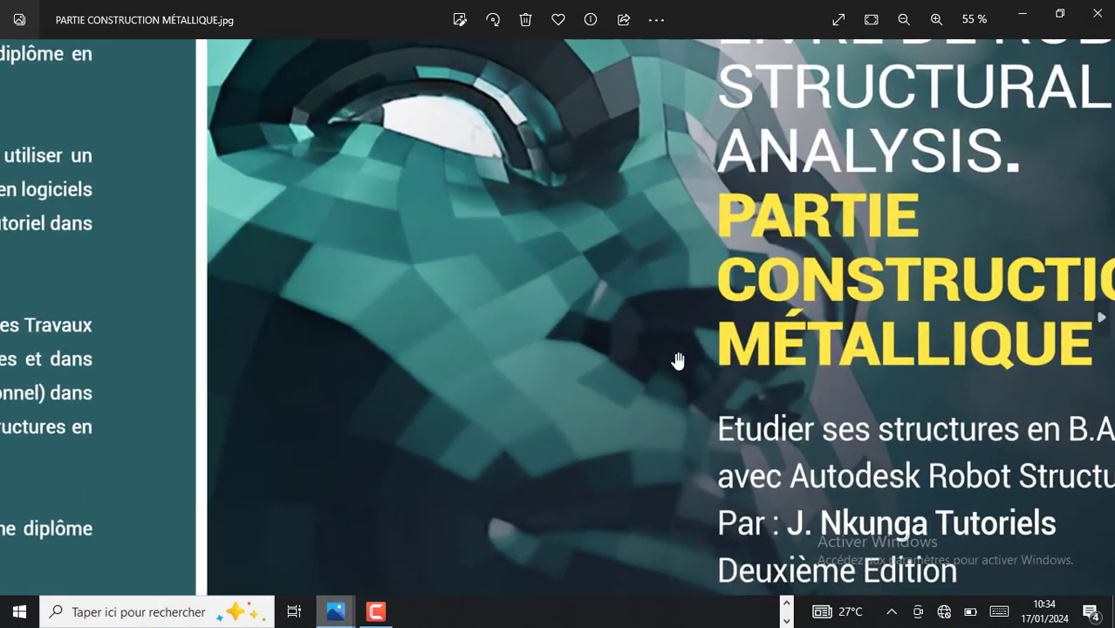
pyautogui.scroll(-4, 524, 405)
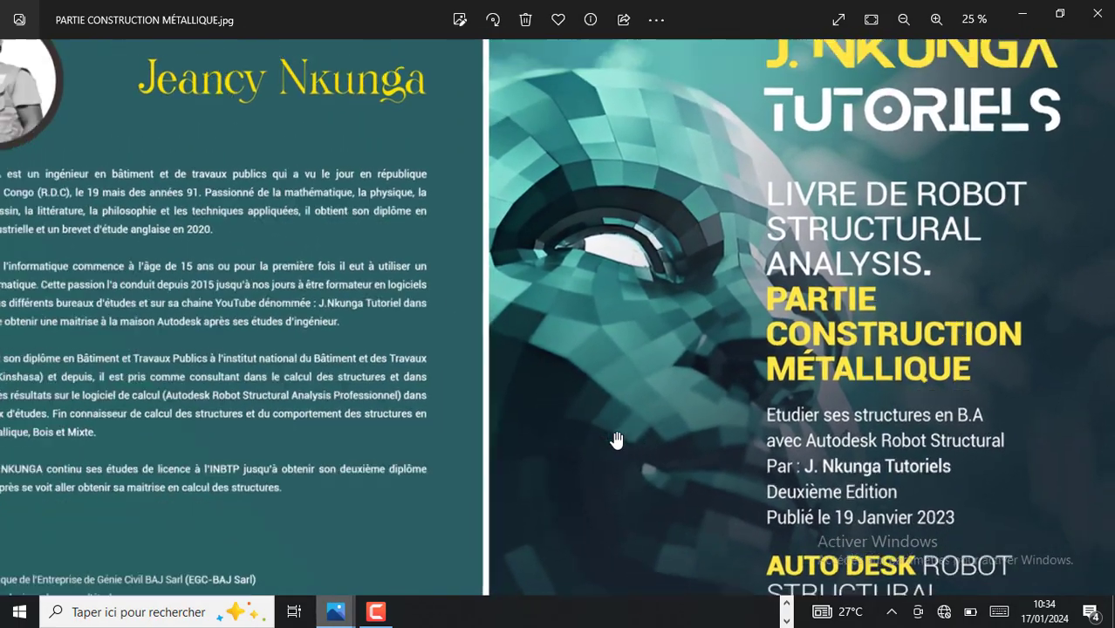
pyautogui.scroll(-1, 616, 441)
pyautogui.scroll(1, 828, 282)
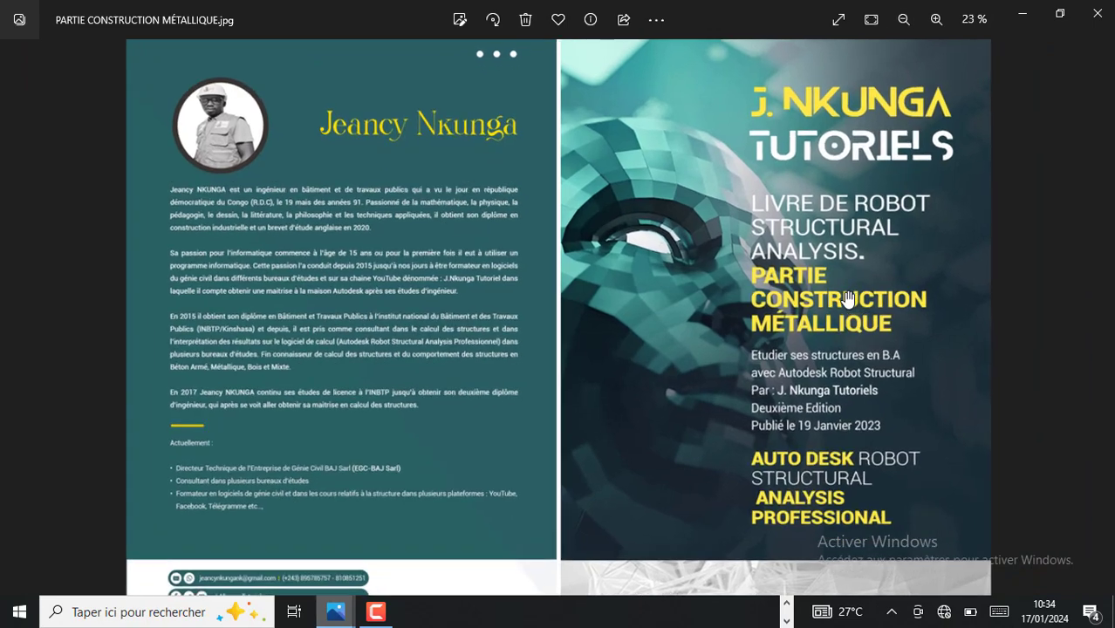
pyautogui.scroll(-1, 681, 443)
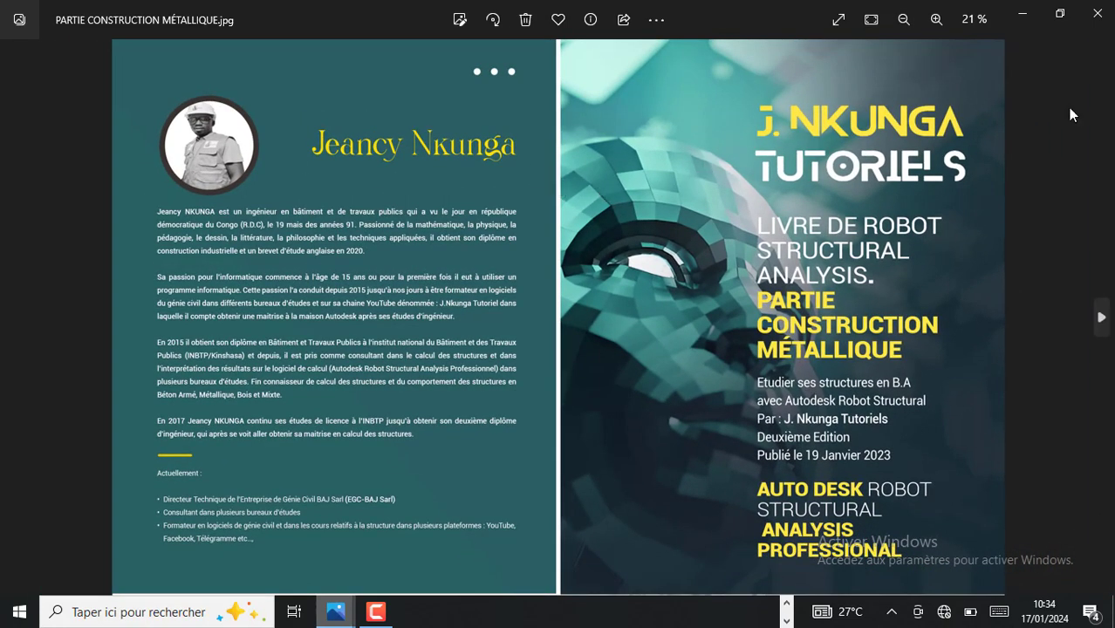
# Switch to Robot Structural Analysis and check the remaining wind directions in the simulation's process list.
pyautogui.click(787, 605)
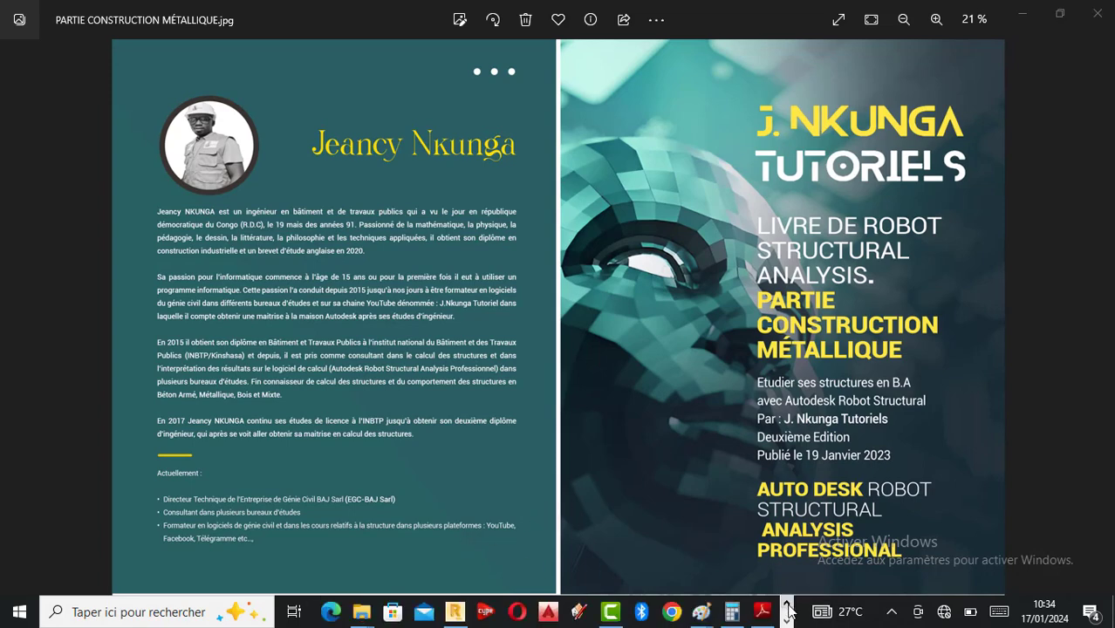
pyautogui.click(455, 611)
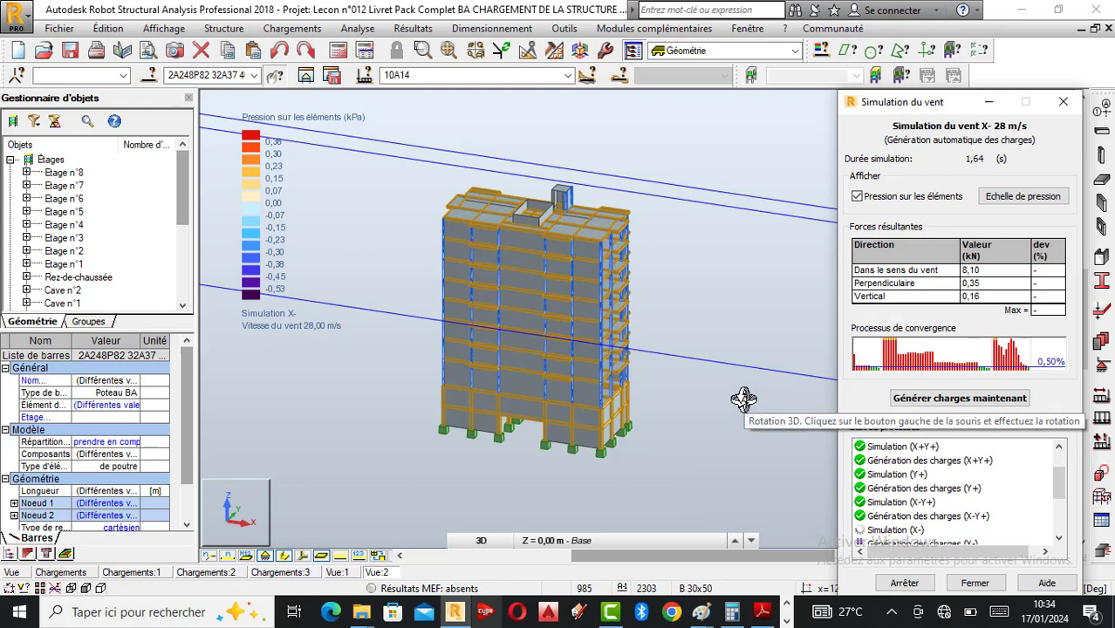
pyautogui.moveTo(1060, 479); pyautogui.dragTo(1061, 510)
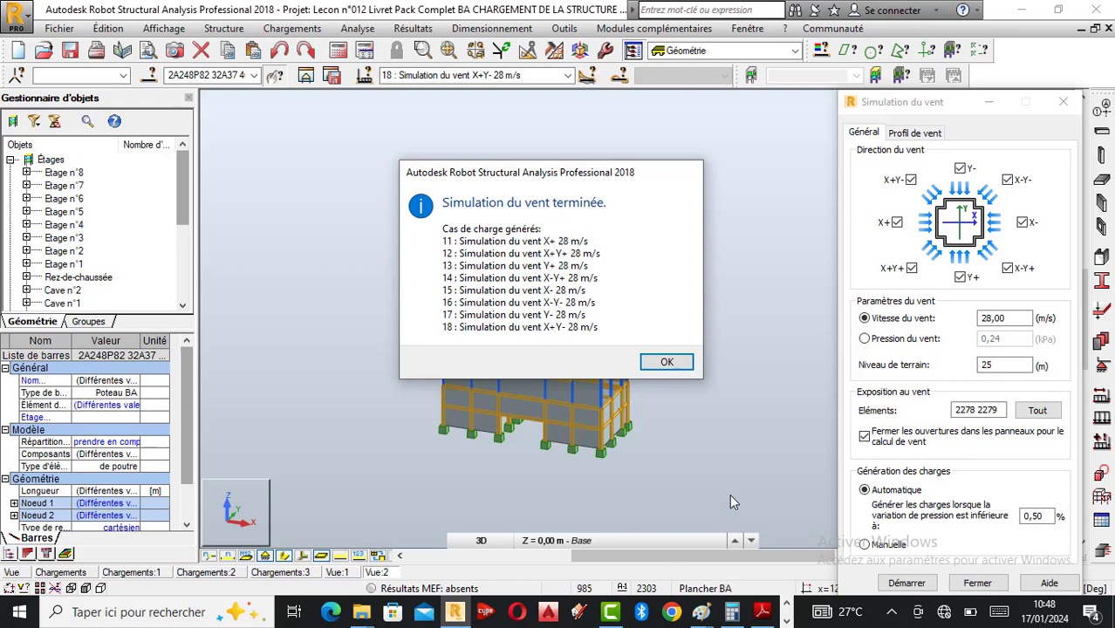
pyautogui.click(788, 622)
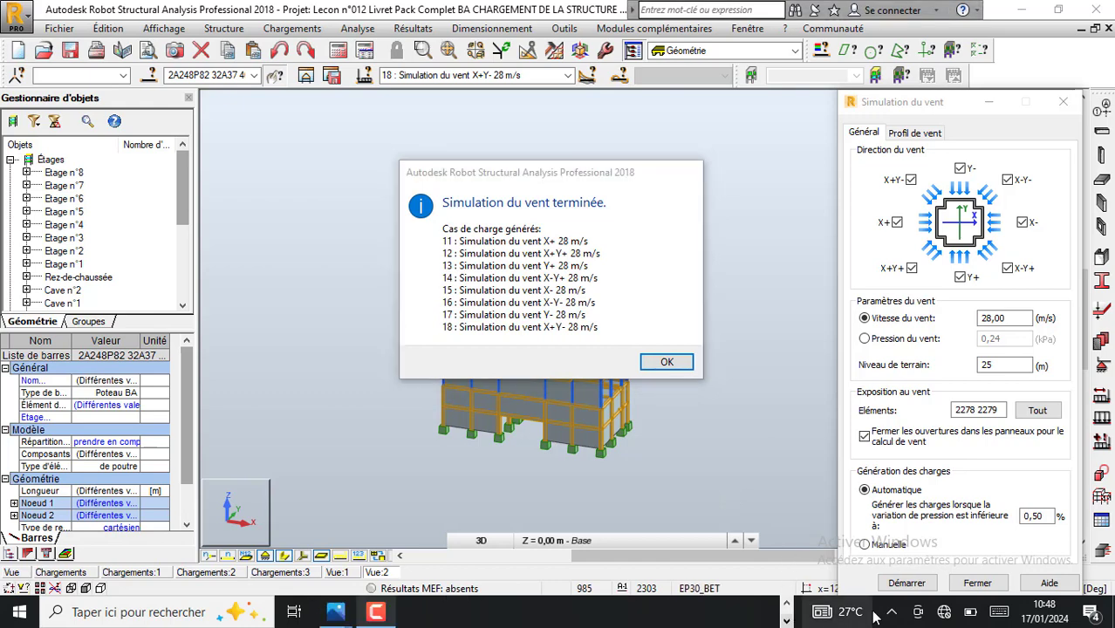
pyautogui.click(375, 612)
pyautogui.click(1027, 542)
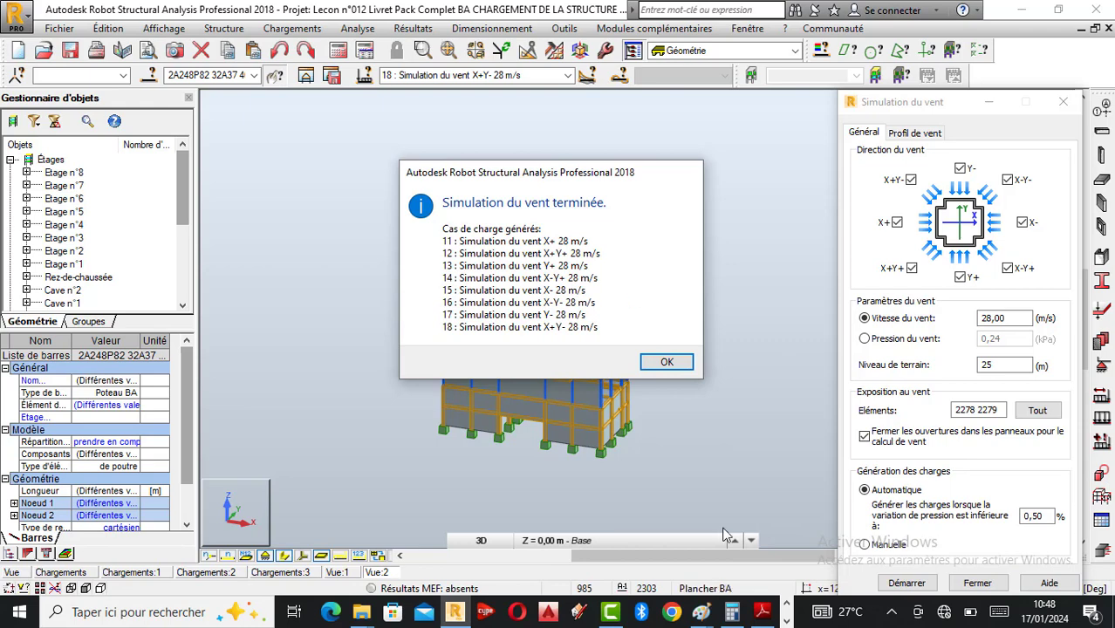
pyautogui.click(788, 602)
pyautogui.click(788, 621)
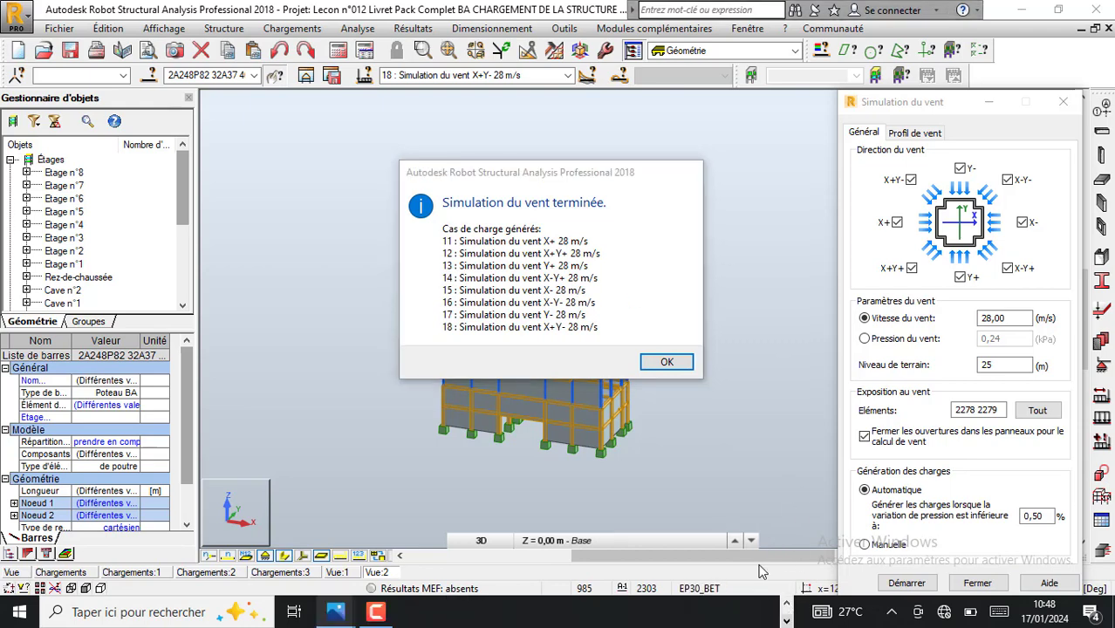
pyautogui.click(377, 613)
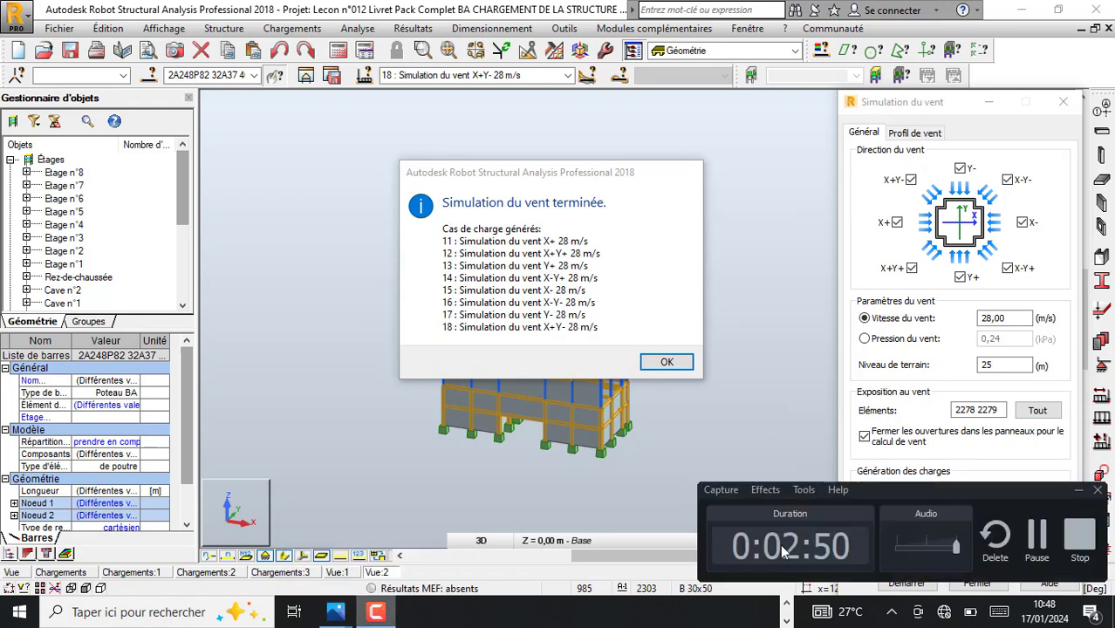
pyautogui.click(1080, 491)
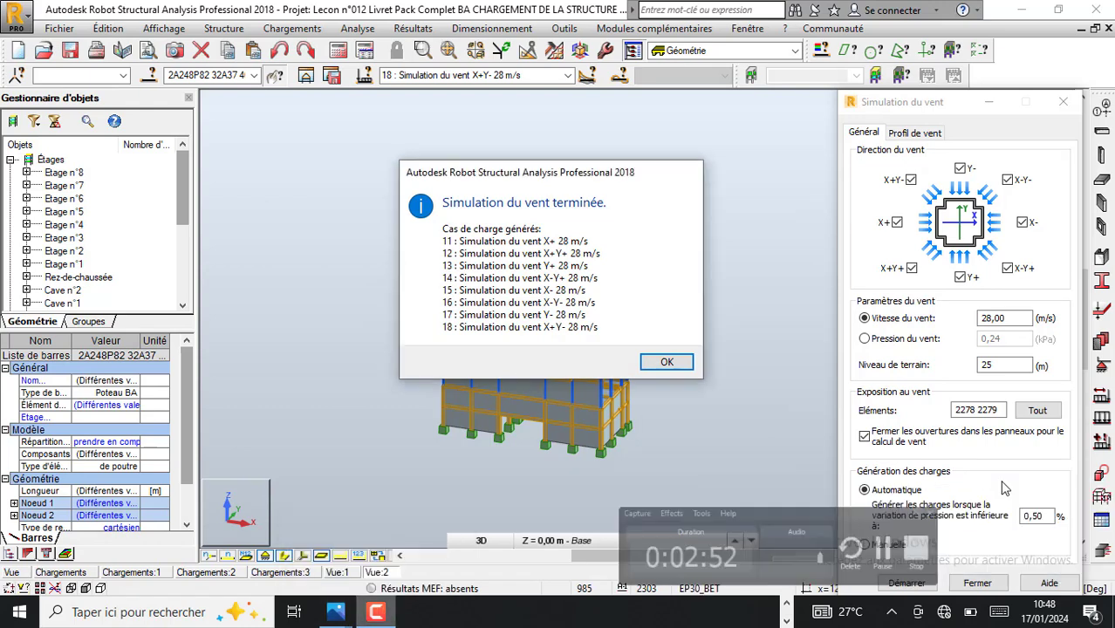
# Acknowledge the list of generated wind load cases and close the Simulation du vent dialog.
pyautogui.click(667, 361)
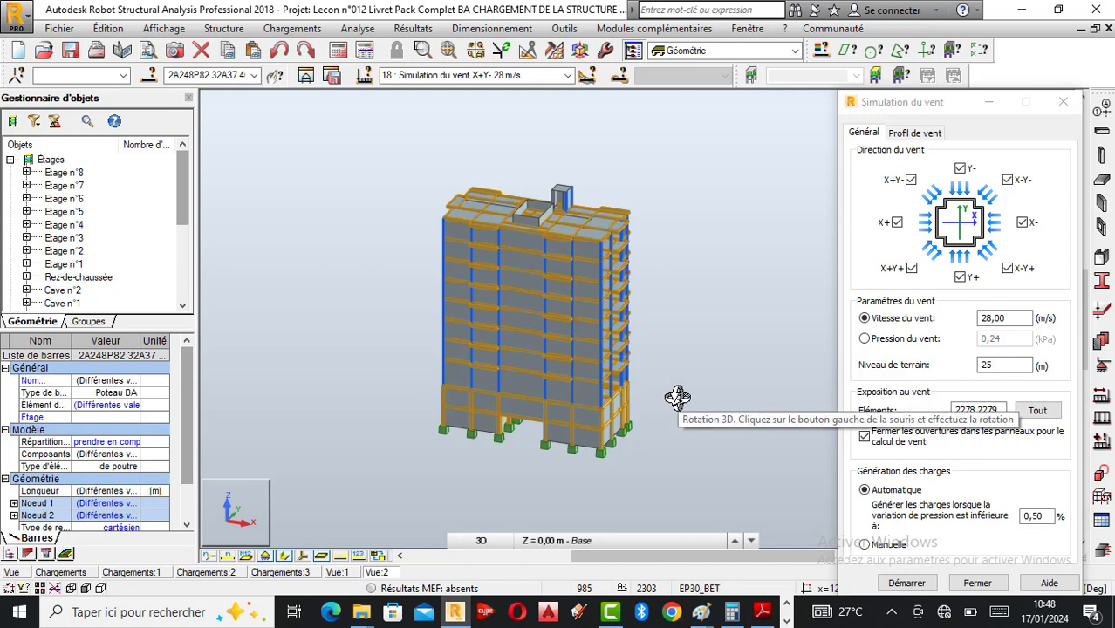
pyautogui.click(1062, 101)
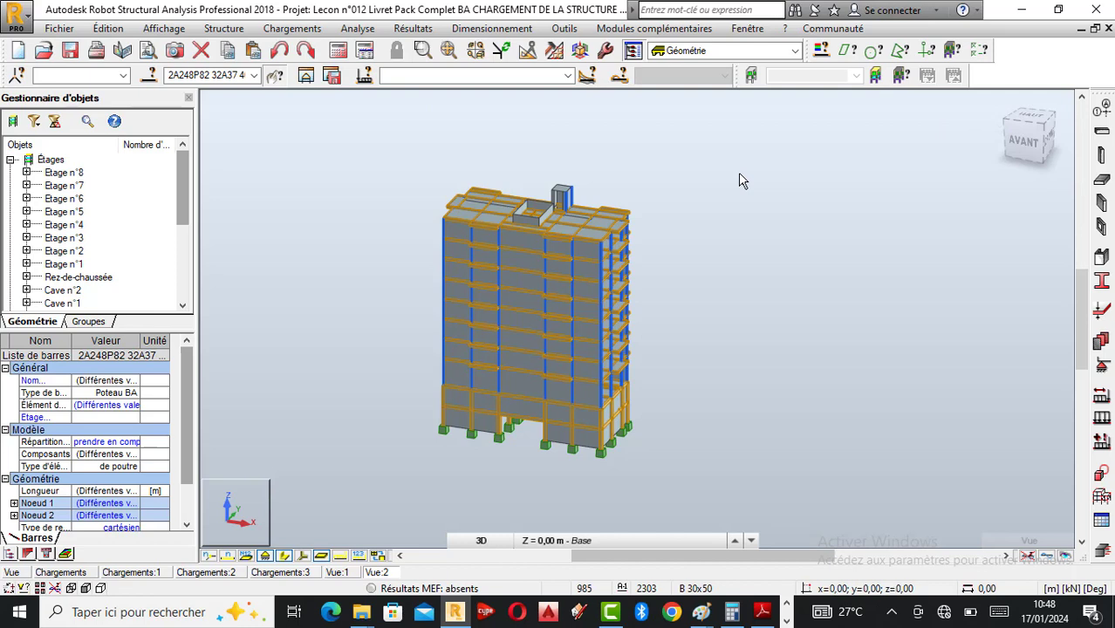
# Rotate the building in 3D to view its wind loads, and display load case 11 : Simulation du vent X+ 28 m/s.
pyautogui.rightClick(631, 173)
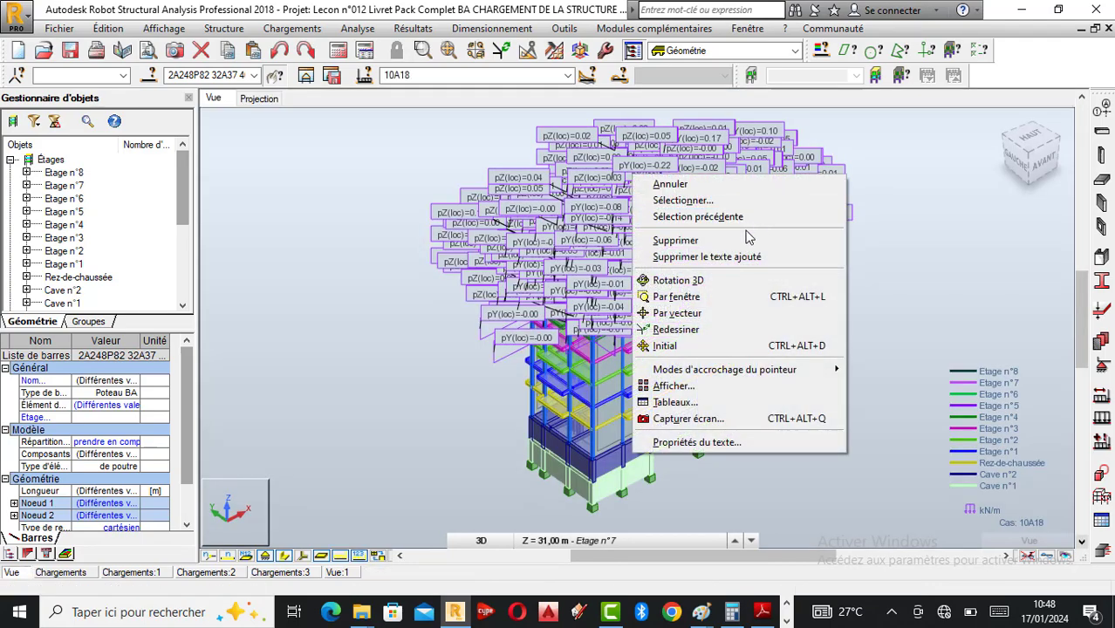
pyautogui.click(681, 282)
pyautogui.moveTo(771, 263); pyautogui.dragTo(758, 297)
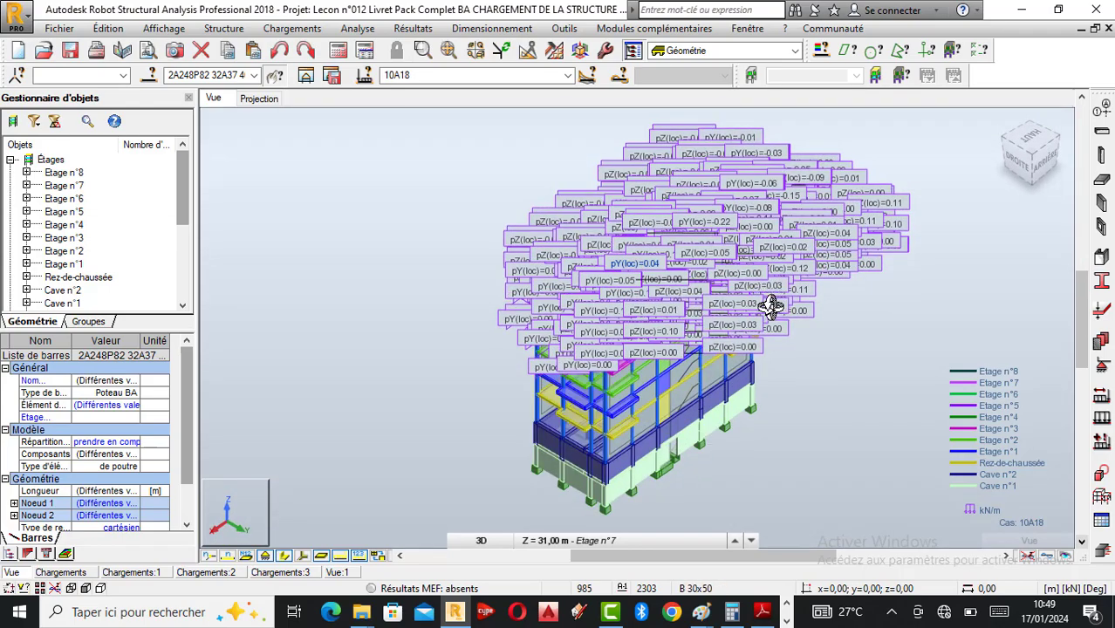
pyautogui.scroll(1, 772, 308)
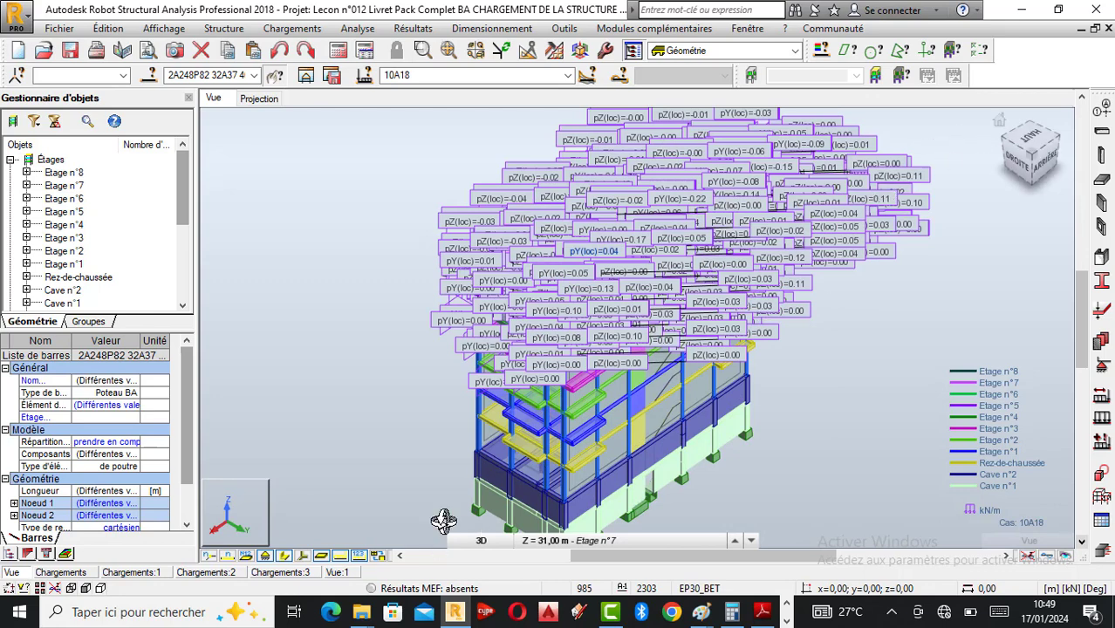
pyautogui.click(567, 75)
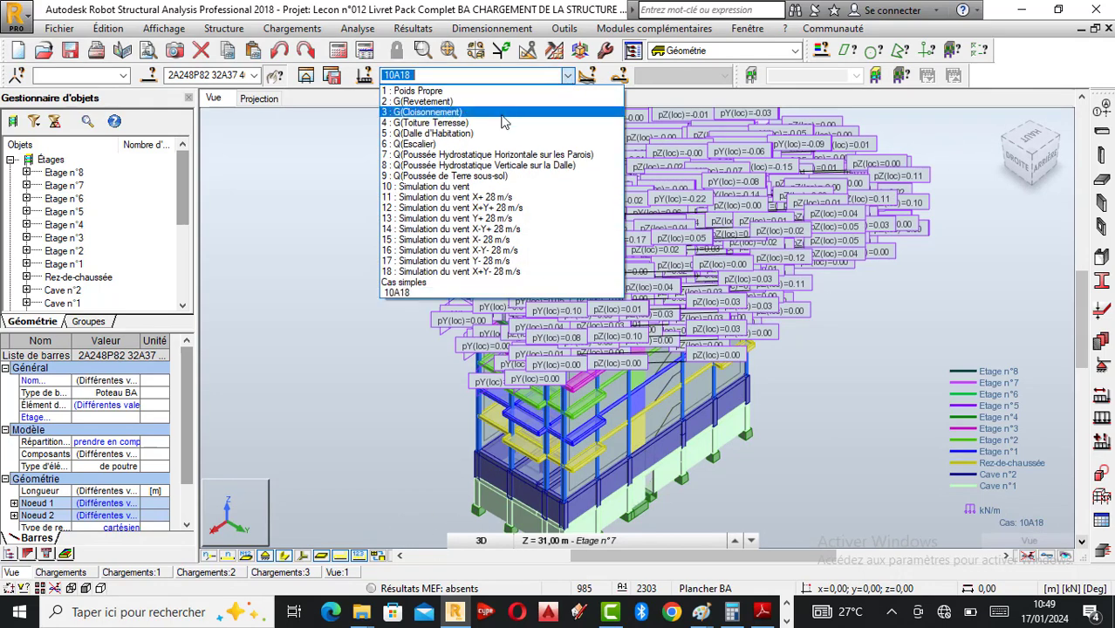
pyautogui.click(444, 198)
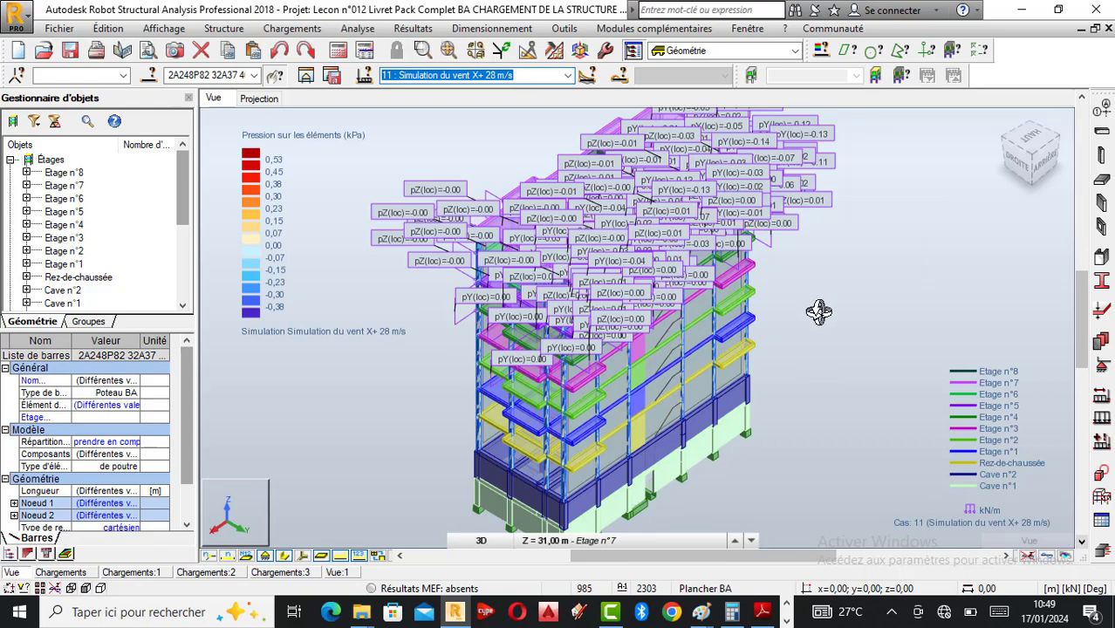
pyautogui.keyDown('shift'); pyautogui.moveTo(678, 343); pyautogui.dragTo(744, 342, button='middle'); pyautogui.keyUp('shift')
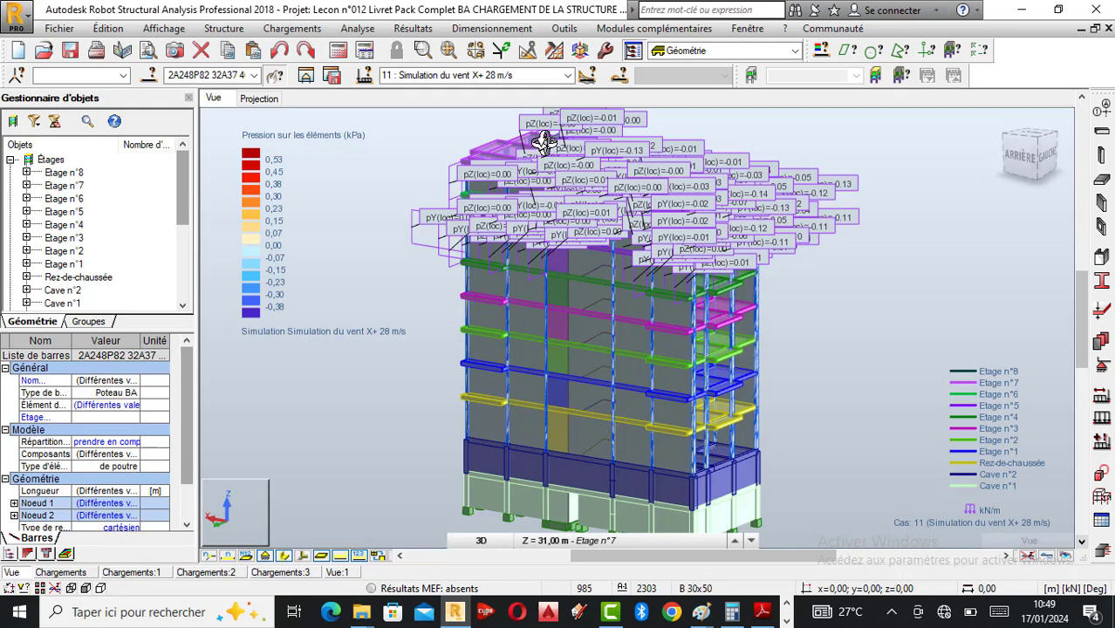
pyautogui.click(587, 76)
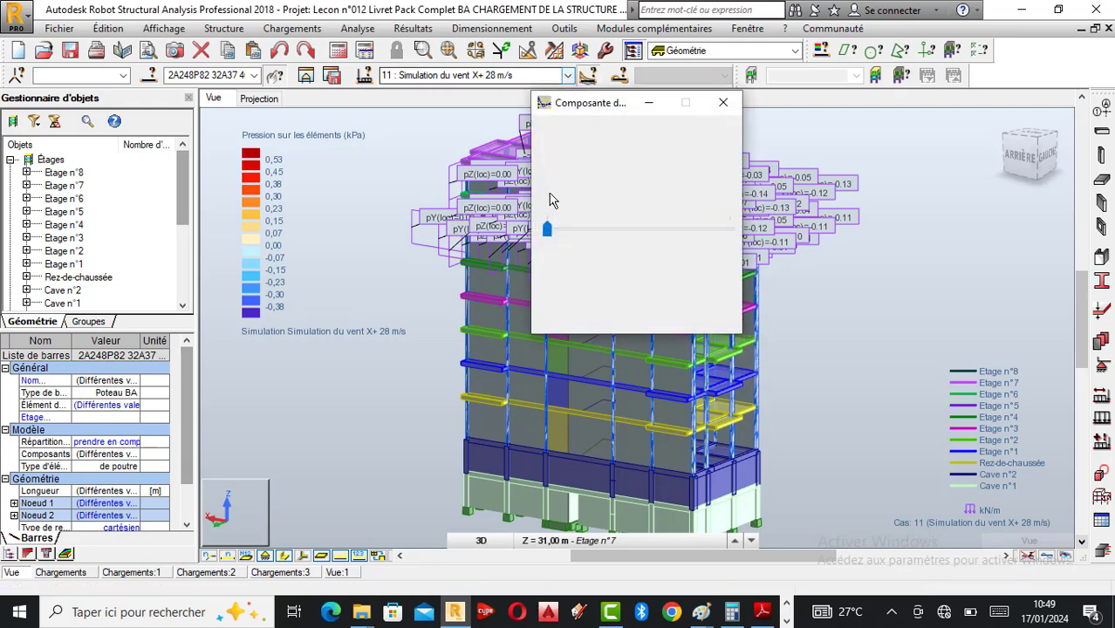
pyautogui.click(567, 75)
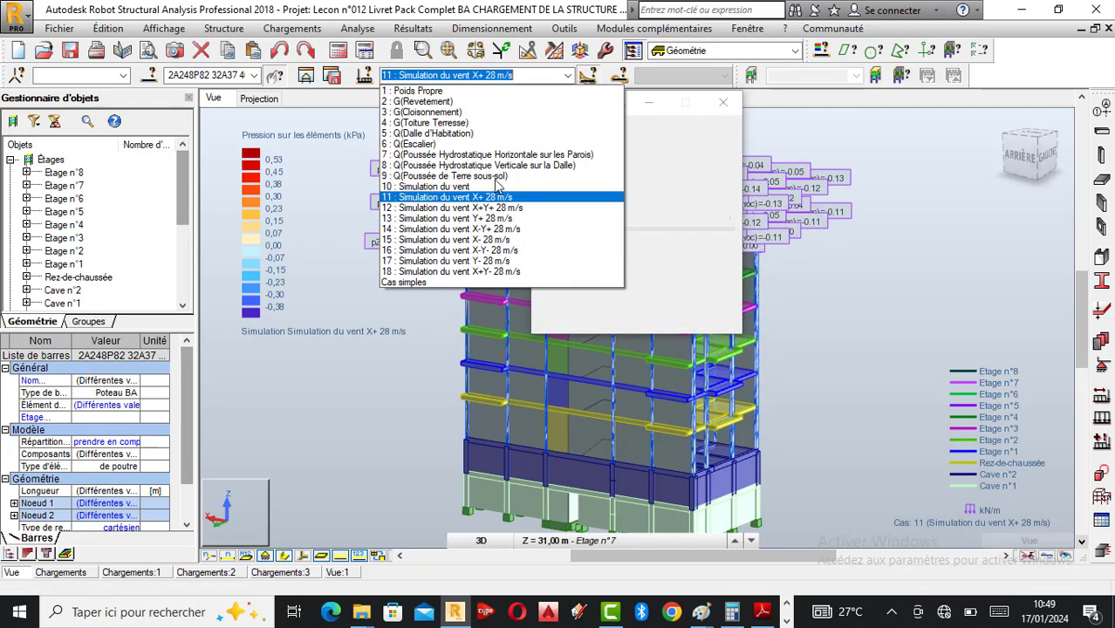
pyautogui.click(481, 208)
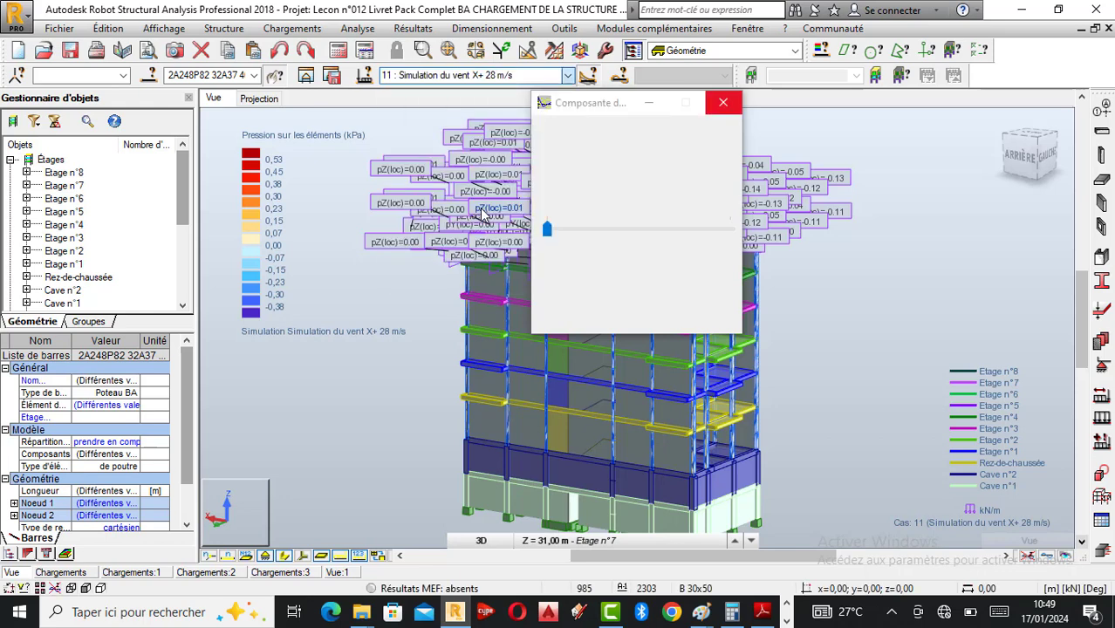
pyautogui.click(732, 103)
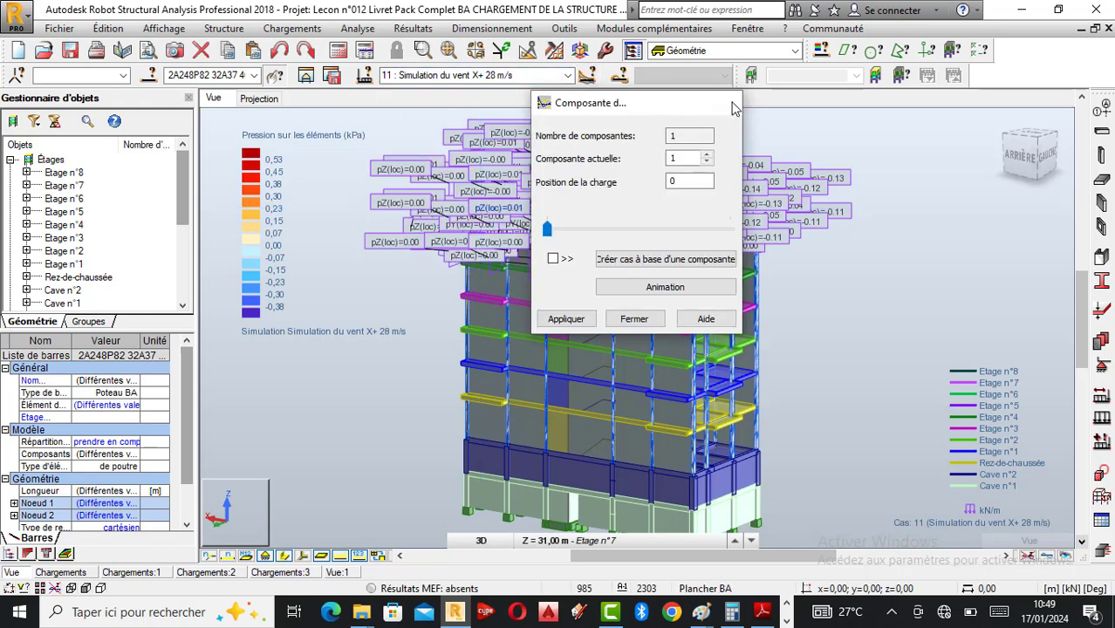
# Display load case 12 : Simulation du vent X+Y+ 28 m/s and inspect its wind loads from a raised 3D viewpoint.
pyautogui.click(569, 77)
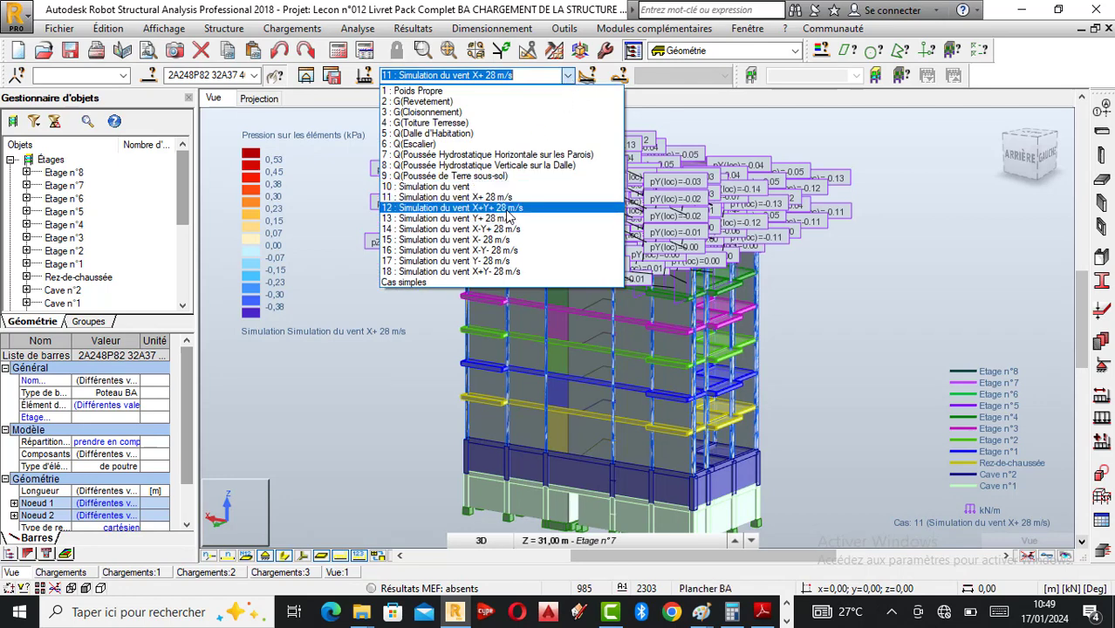
pyautogui.click(511, 209)
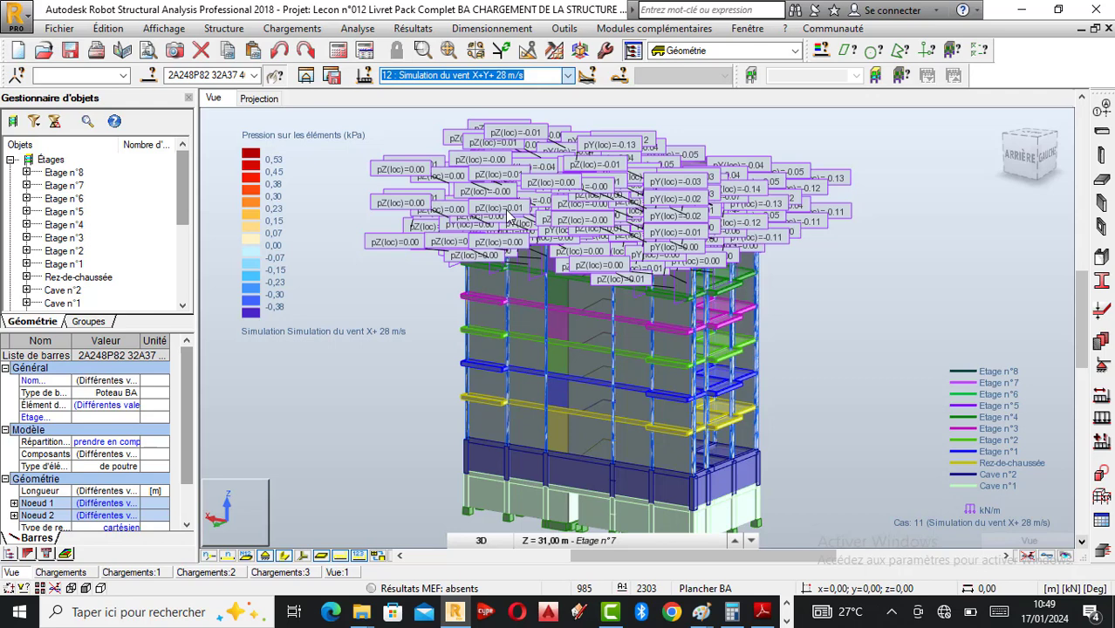
pyautogui.rightClick(866, 266)
pyautogui.click(824, 322)
pyautogui.moveTo(792, 321); pyautogui.dragTo(753, 379)
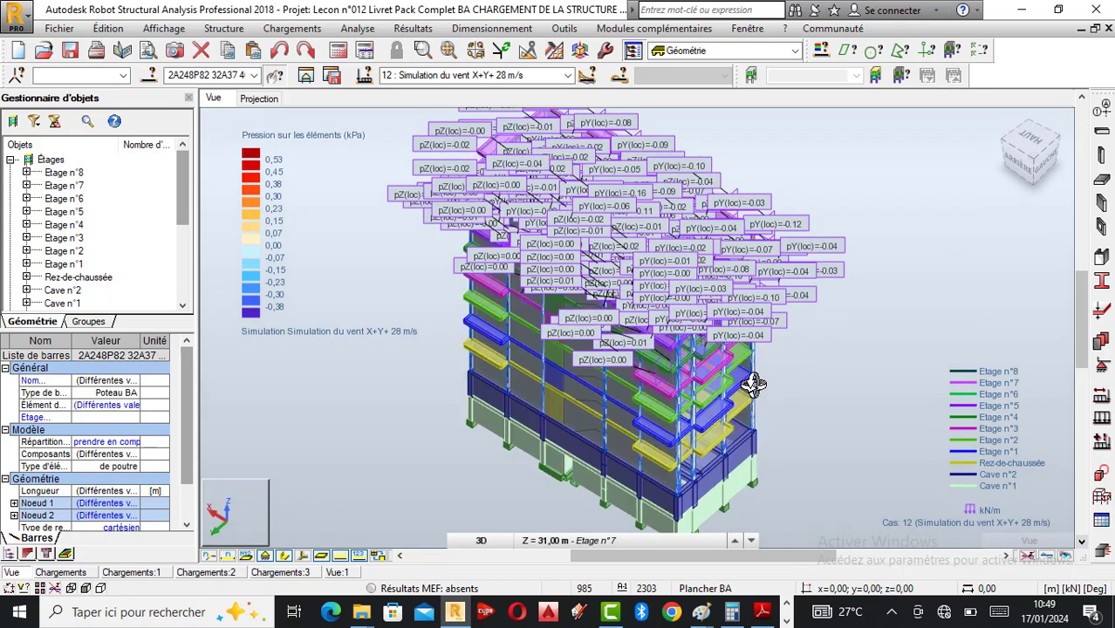
# Hide the load value labels on the building so only the load symbols are drawn.
pyautogui.click(567, 75)
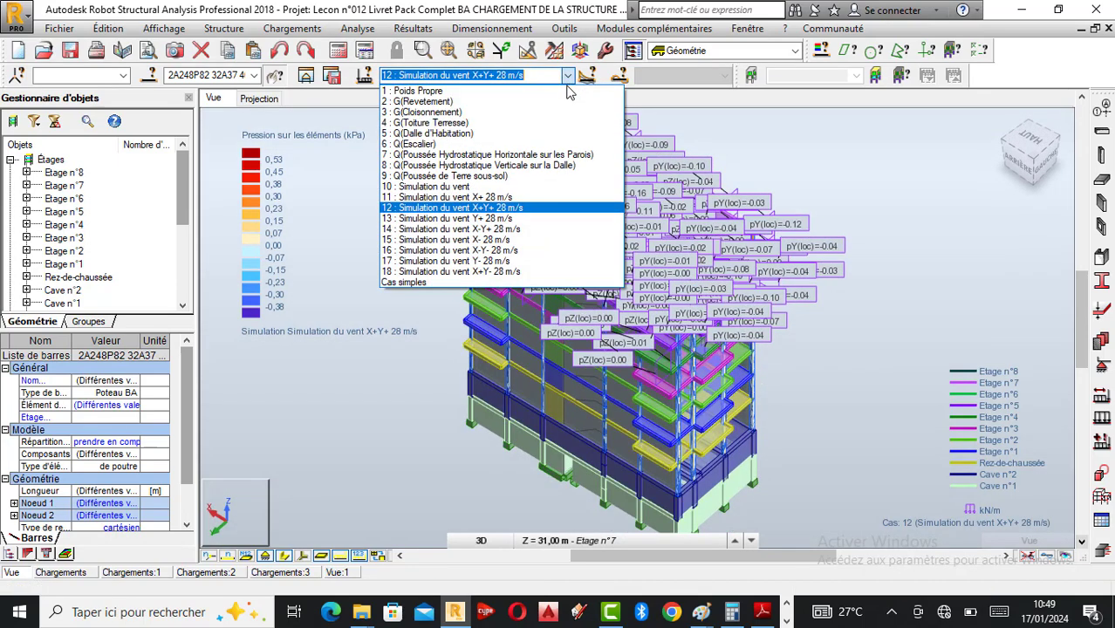
pyautogui.click(342, 559)
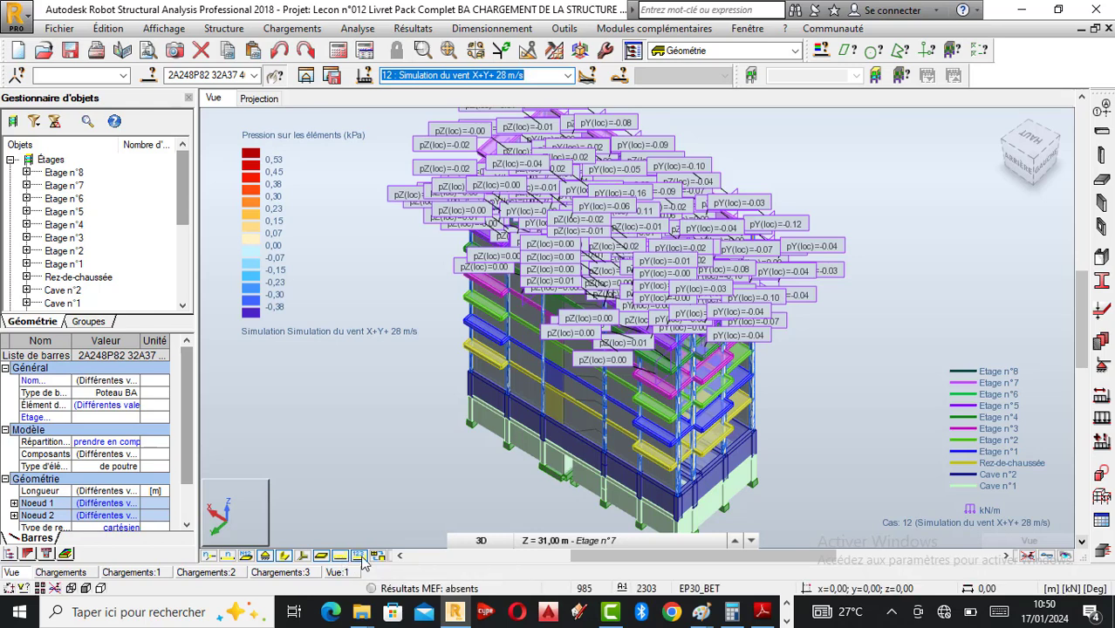
pyautogui.click(359, 560)
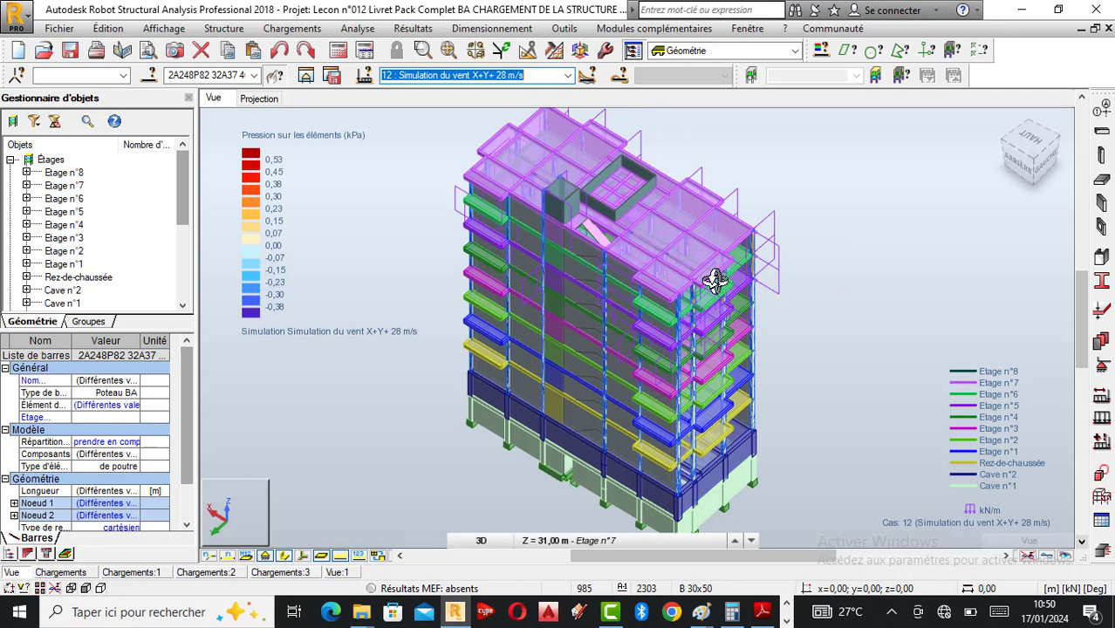
# Display load case 13 : Simulation du vent Y+ 28 m/s and inspect its wind loads around the building.
pyautogui.click(568, 75)
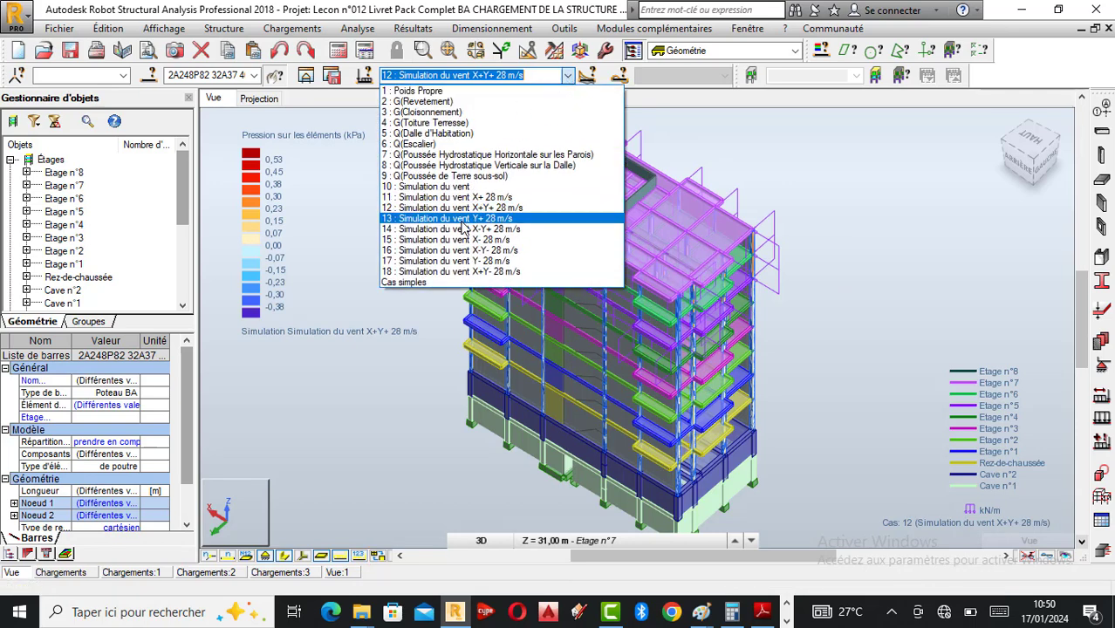
pyautogui.click(488, 219)
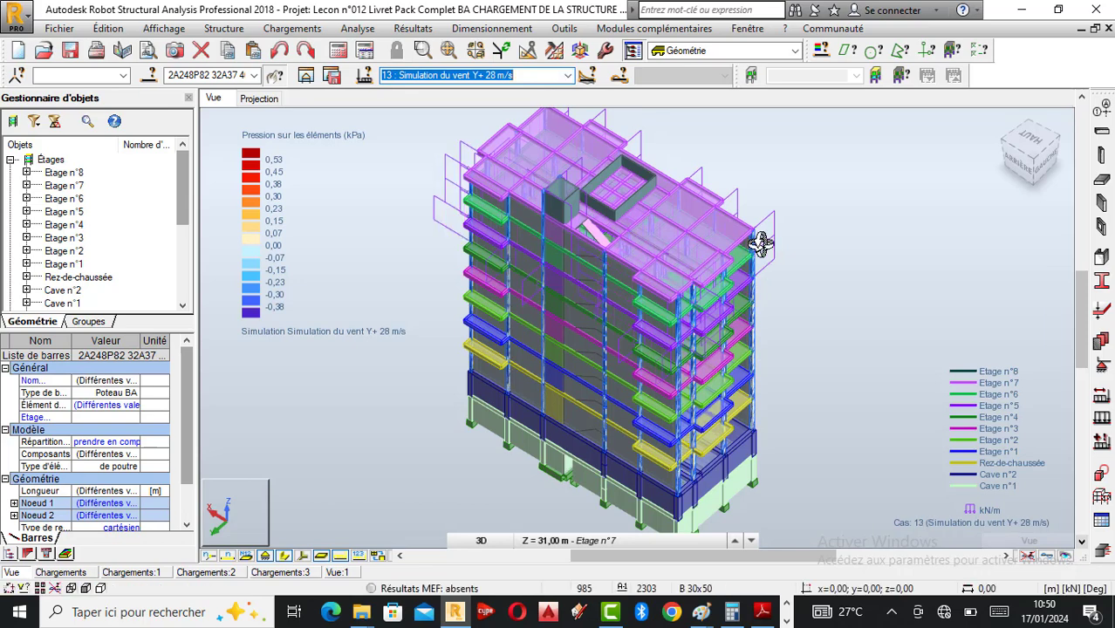
pyautogui.scroll(-1, 610, 214)
pyautogui.scroll(4, 583, 392)
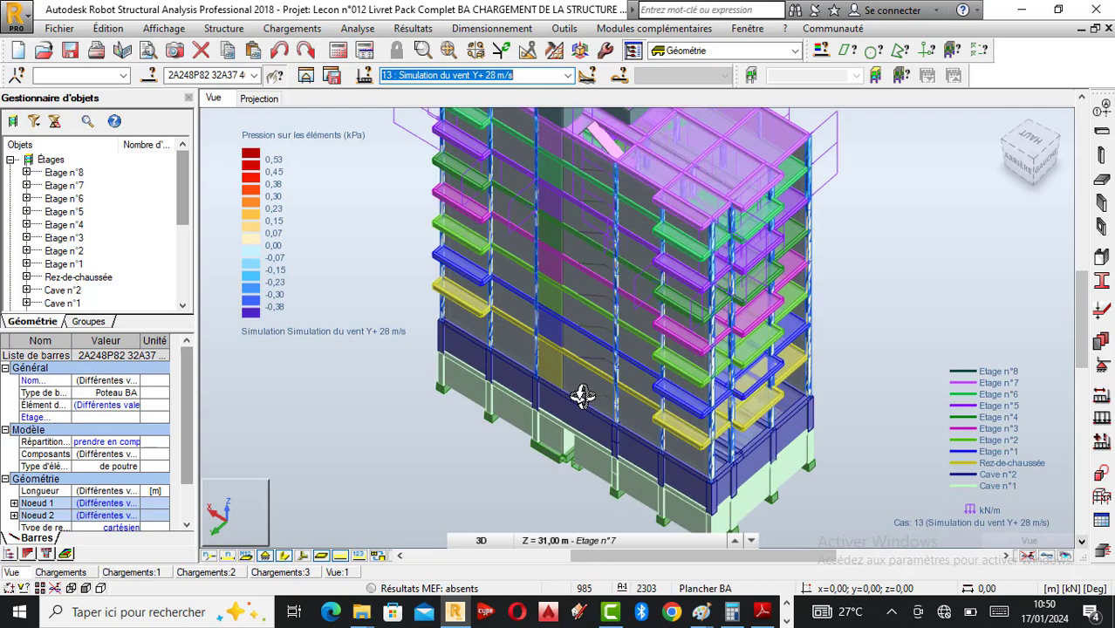
pyautogui.scroll(-2, 618, 325)
pyautogui.moveTo(636, 303); pyautogui.dragTo(642, 283)
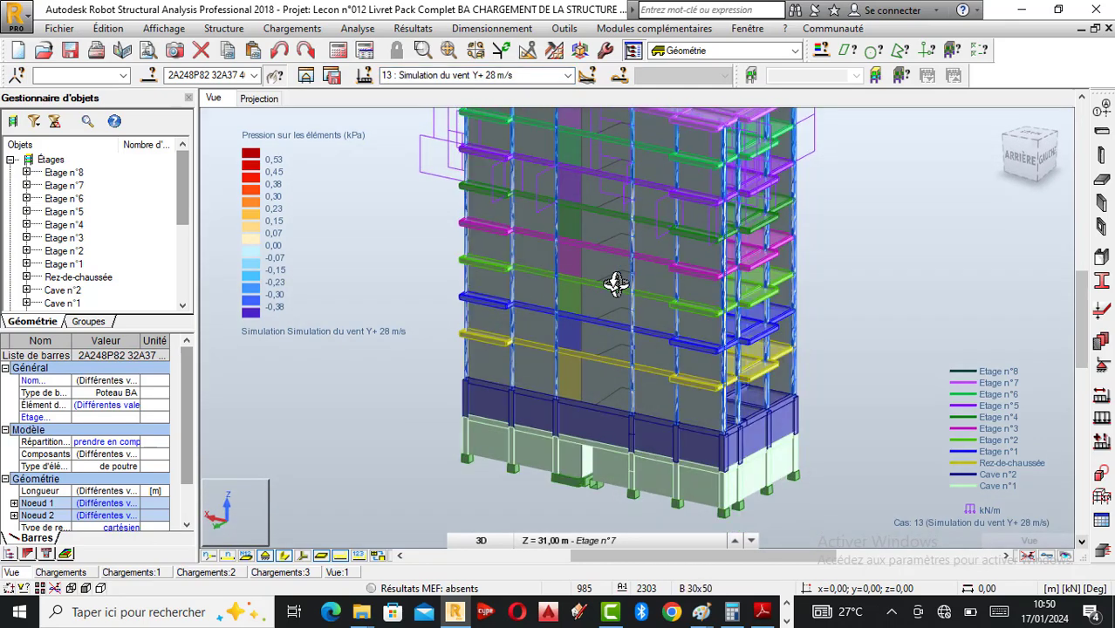
pyautogui.scroll(-1, 614, 289)
# Display load case 14 : Simulation du vent X-Y+ 28 m/s and inspect its loads from the building's front-right side.
pyautogui.click(567, 75)
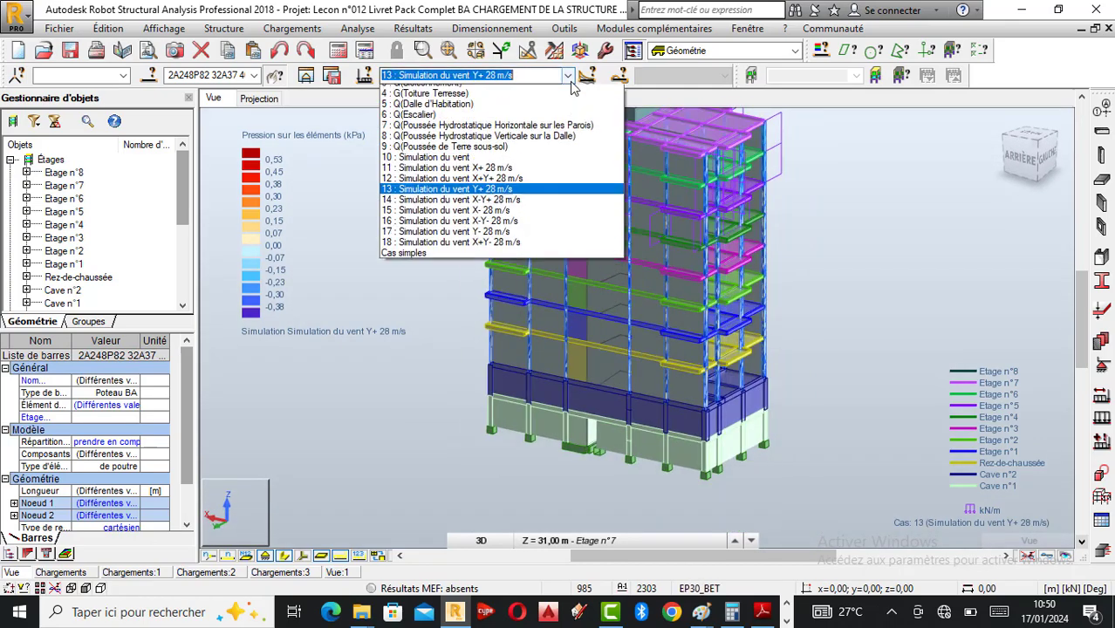
pyautogui.click(479, 228)
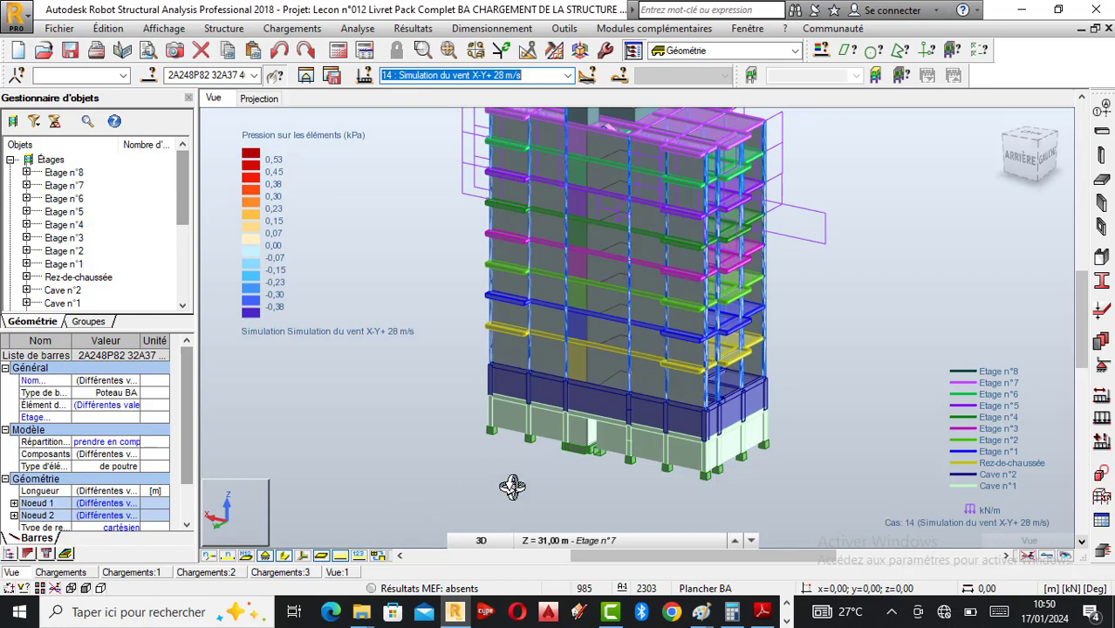
pyautogui.moveTo(592, 448); pyautogui.dragTo(640, 452)
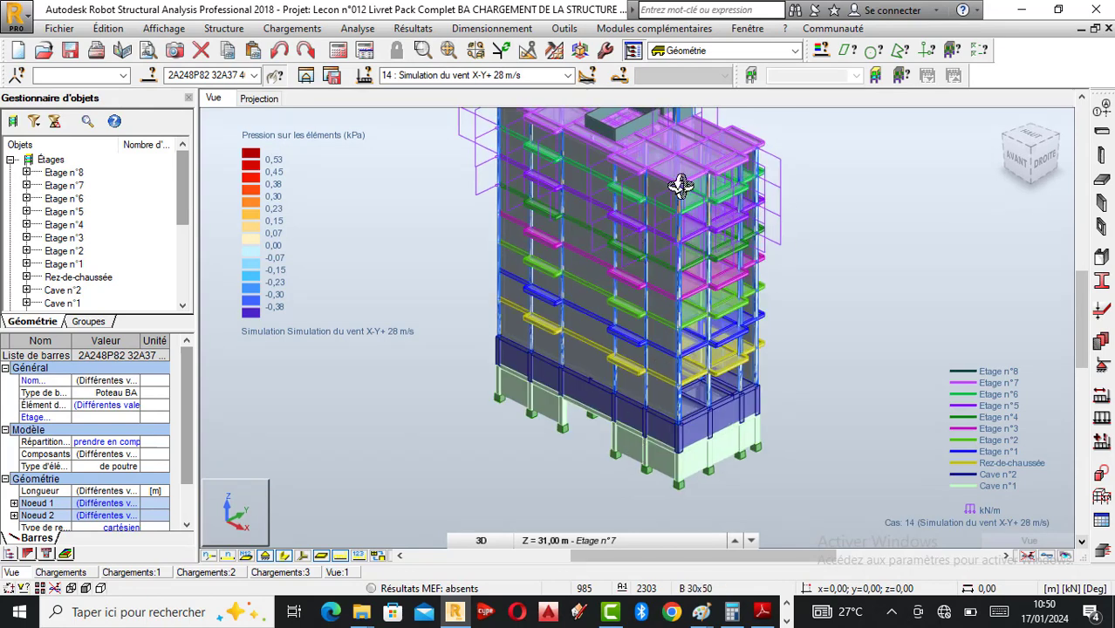
pyautogui.scroll(1, 665, 244)
# Display load case 18 : Simulation du vent X+Y- 28 m/s and examine its wind loads on the building.
pyautogui.click(568, 75)
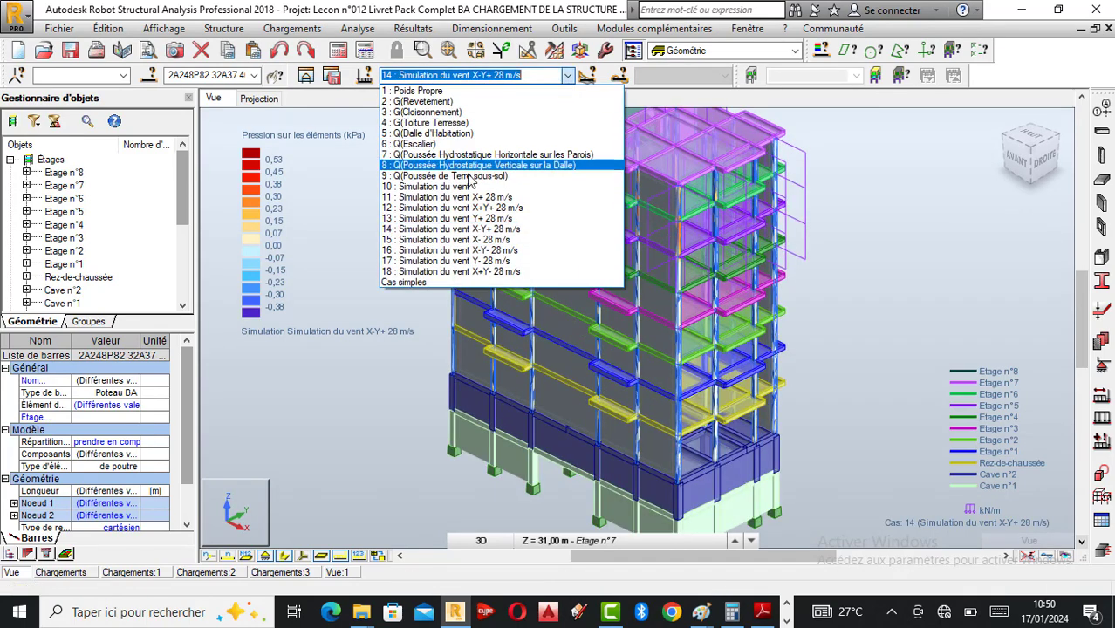
pyautogui.click(486, 271)
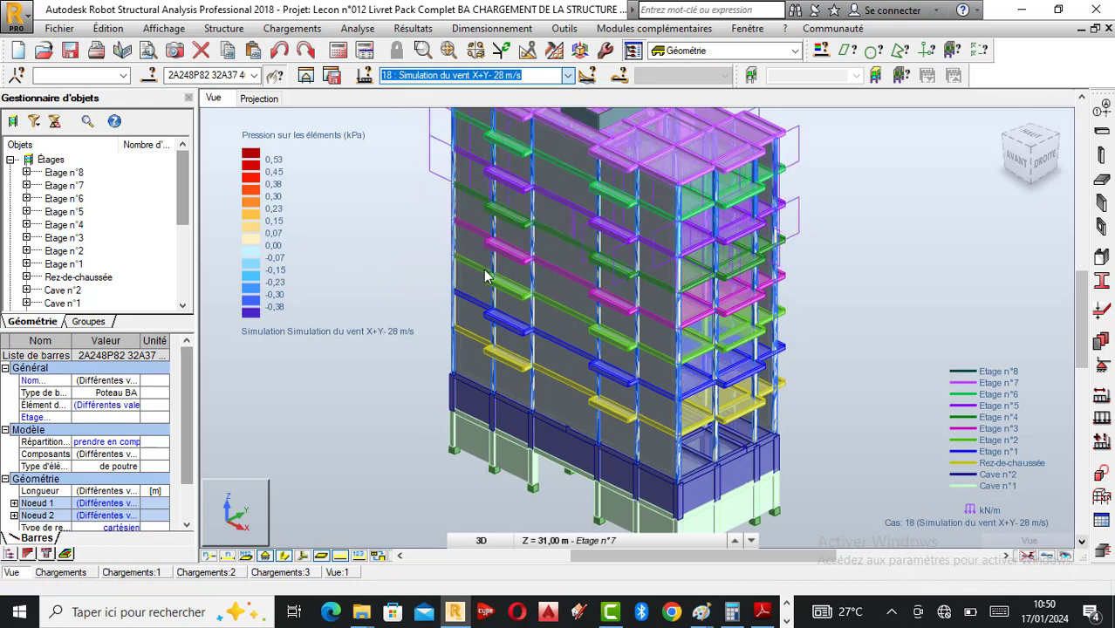
pyautogui.scroll(-1, 630, 260)
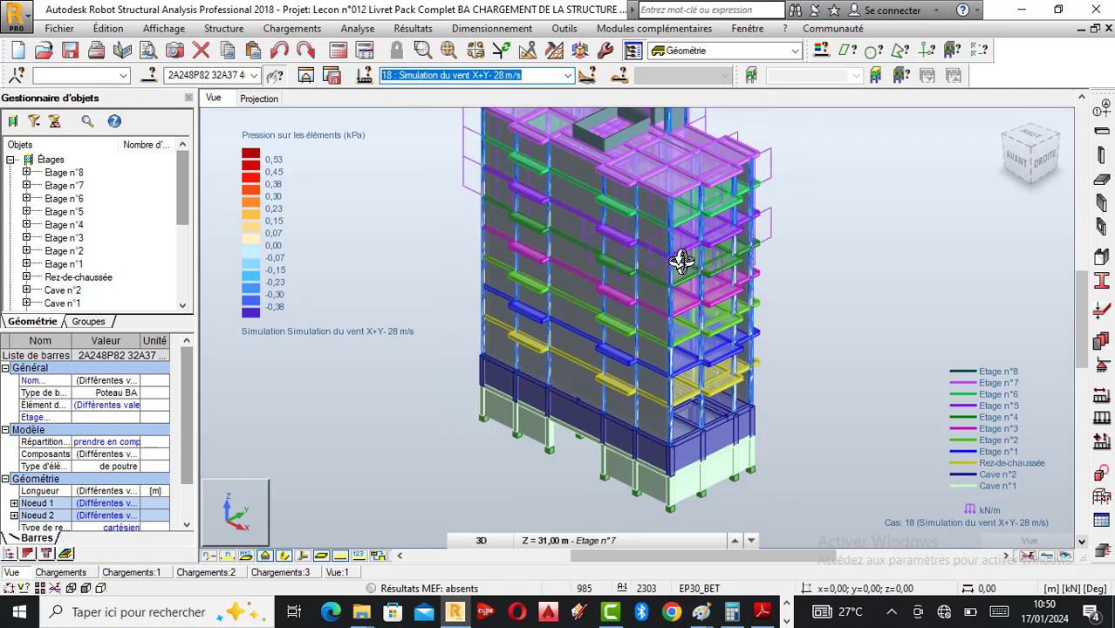
pyautogui.scroll(2, 655, 267)
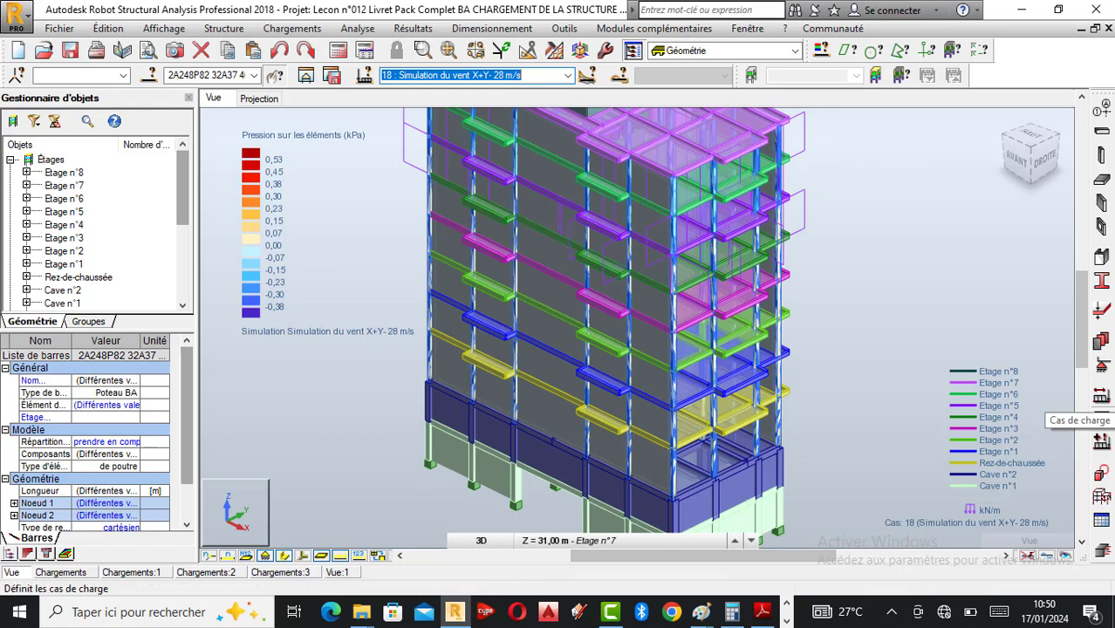
# Delete wind load cases 18 (X+Y- 28 m/s) and 17 (Y- 28 m/s) from the defined load cases.
pyautogui.click(1103, 399)
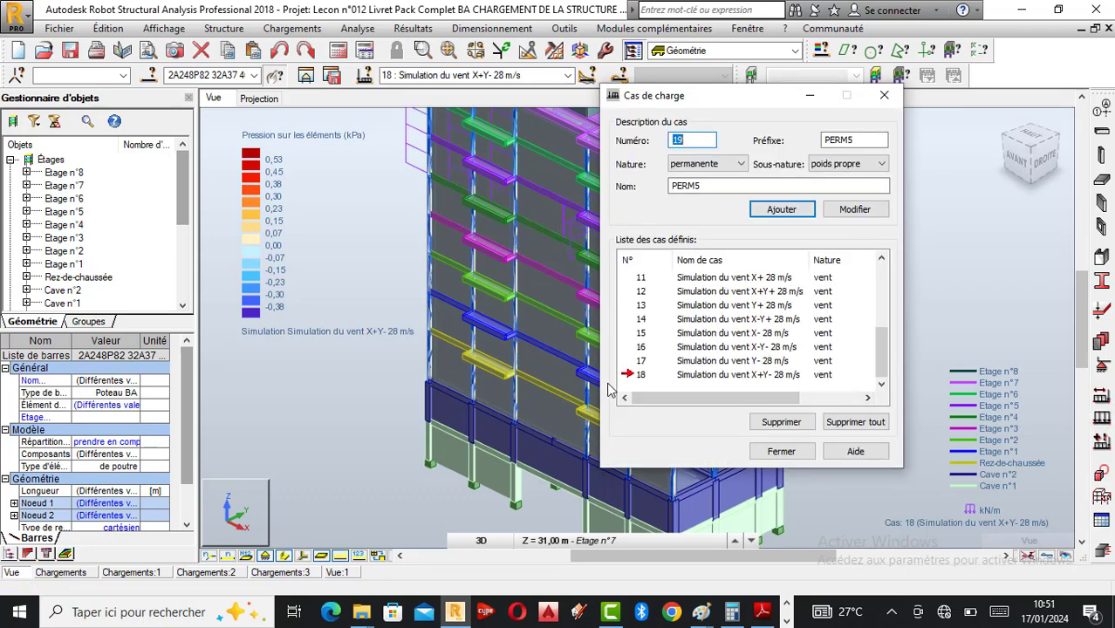
pyautogui.click(650, 377)
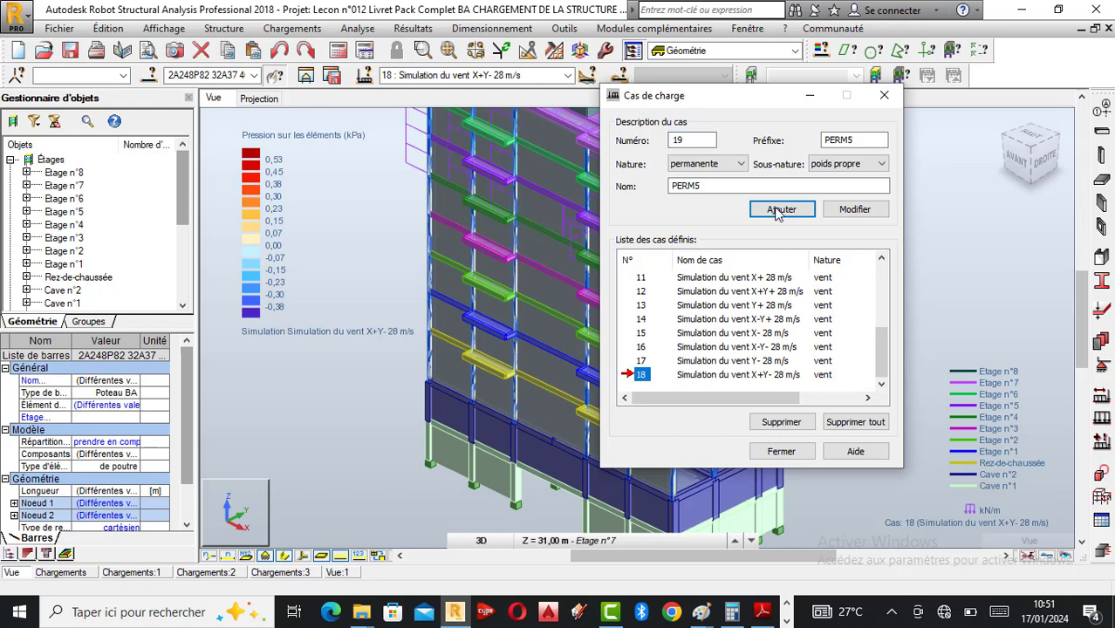
pyautogui.click(786, 422)
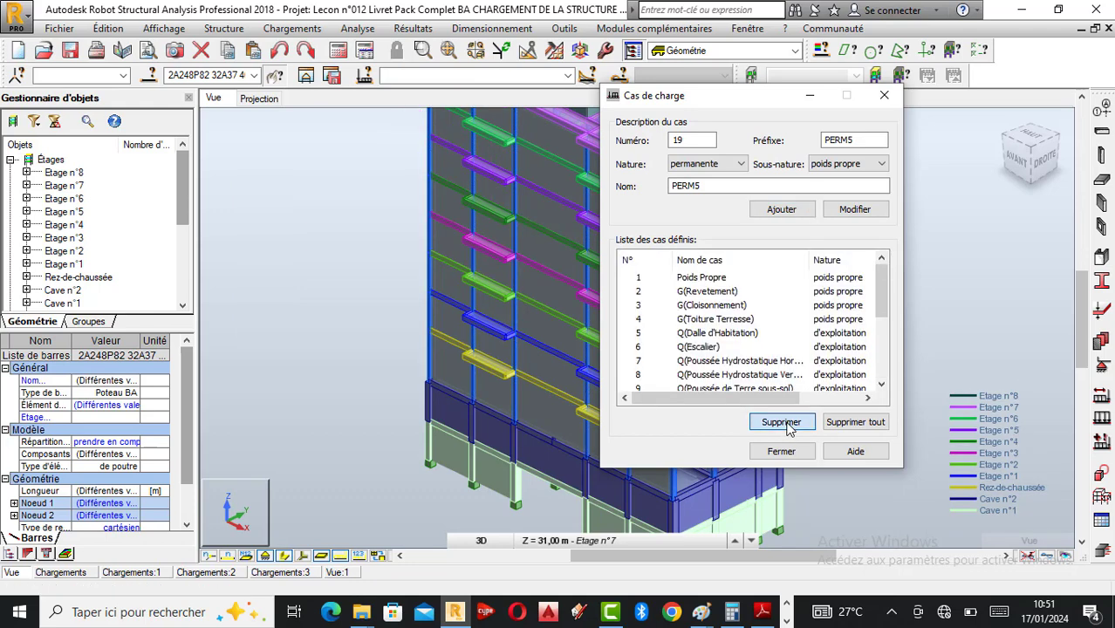
pyautogui.scroll(-3, 709, 358)
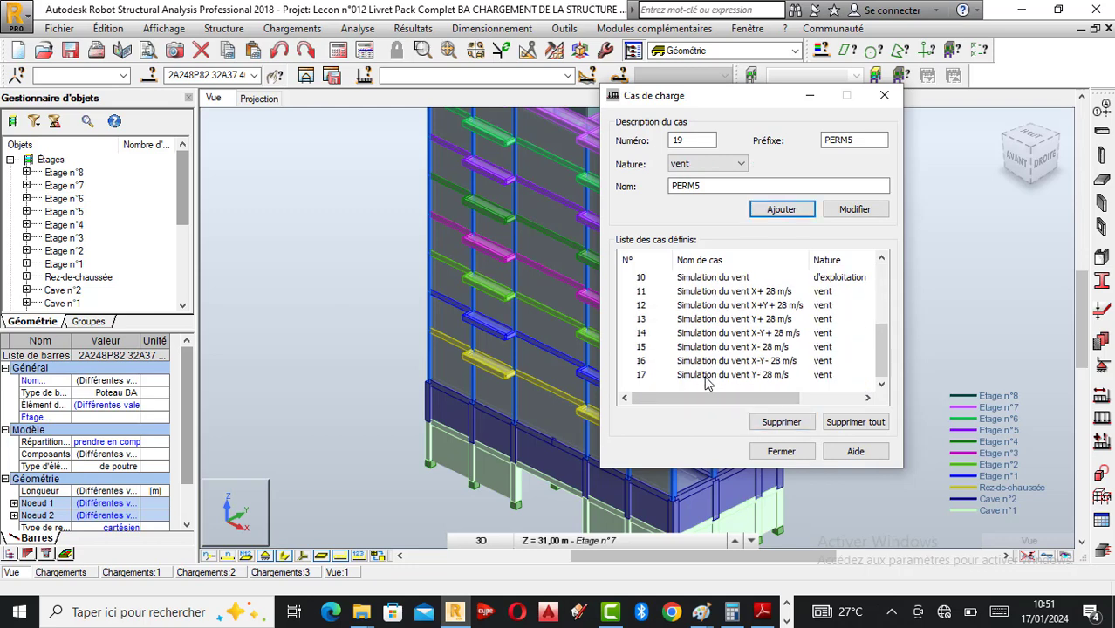
pyautogui.click(642, 375)
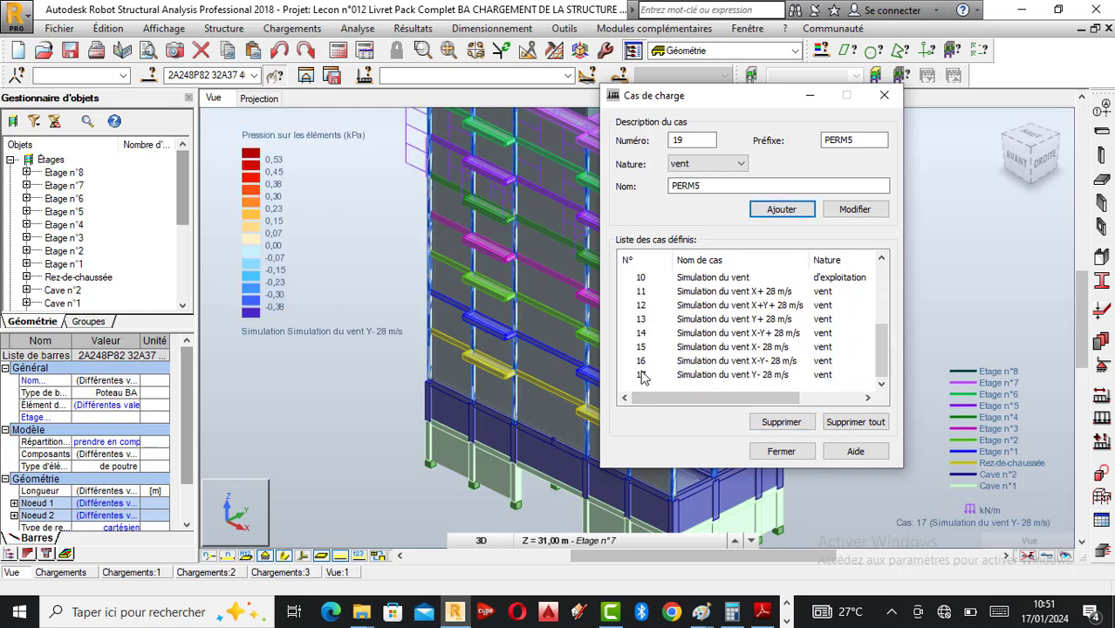
pyautogui.click(774, 422)
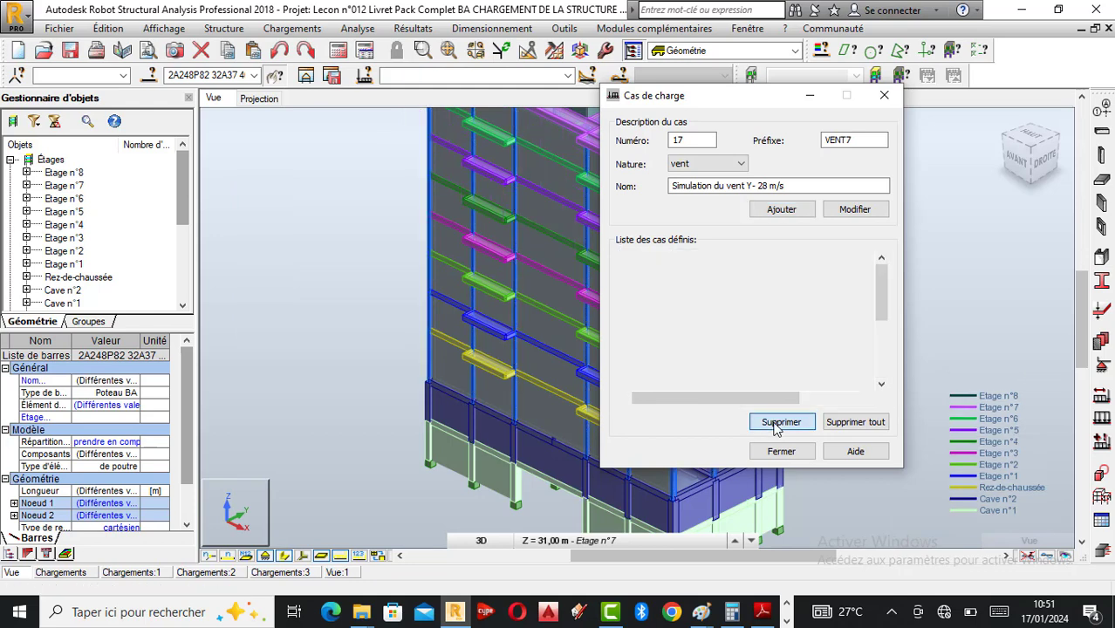
# Delete wind load cases 16 (X-Y- 28 m/s) and 15 (X- 28 m/s) from the defined load cases.
pyautogui.scroll(-3, 687, 371)
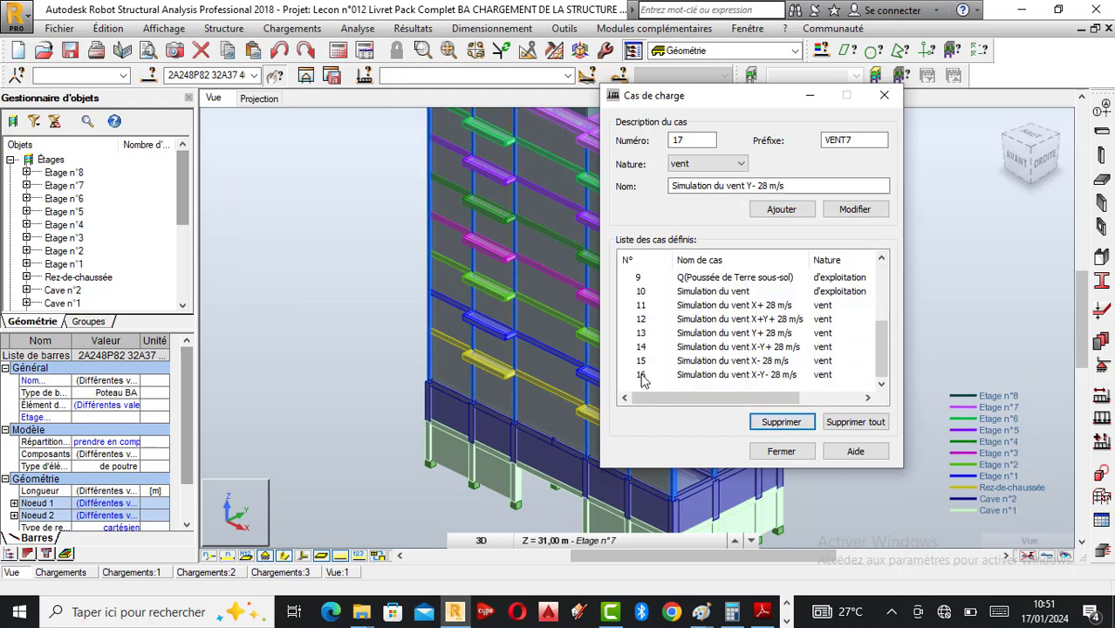
pyautogui.click(642, 375)
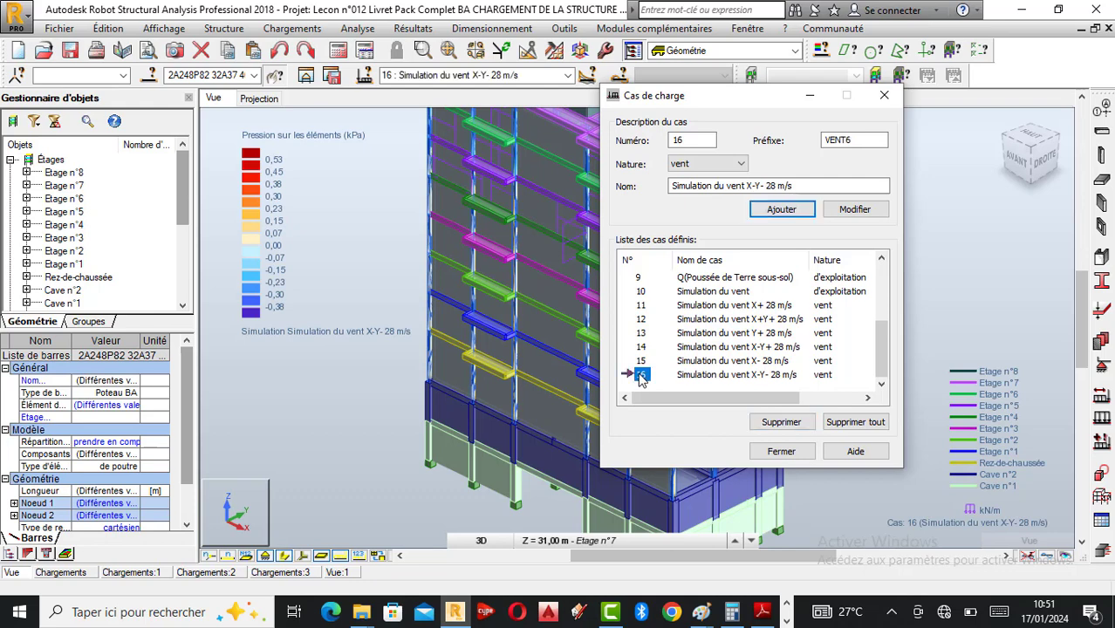
pyautogui.click(771, 423)
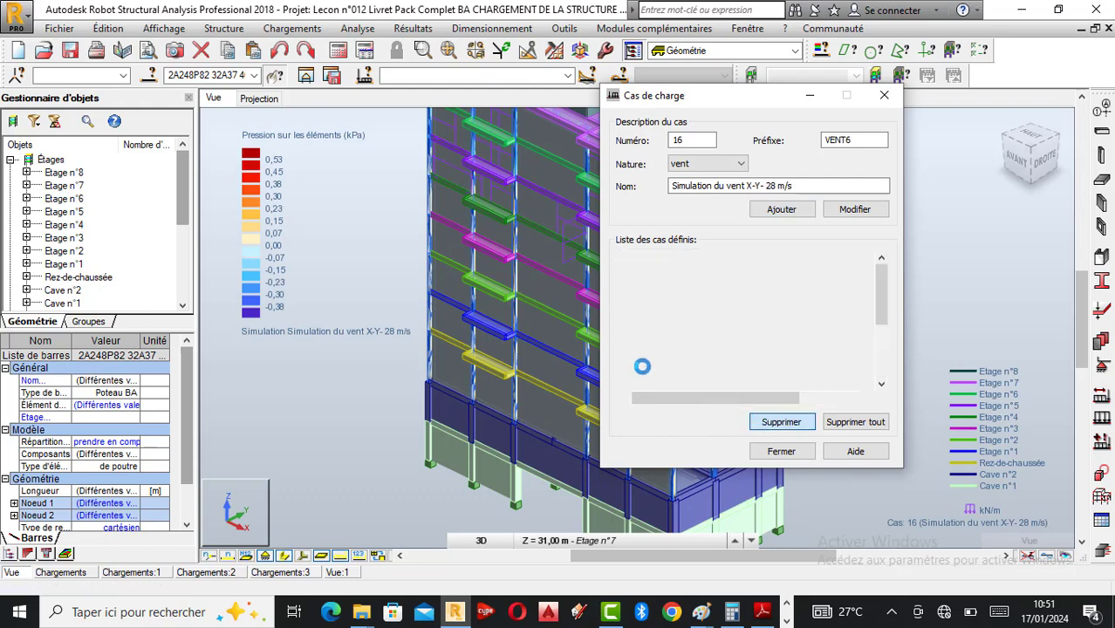
pyautogui.scroll(-3, 643, 384)
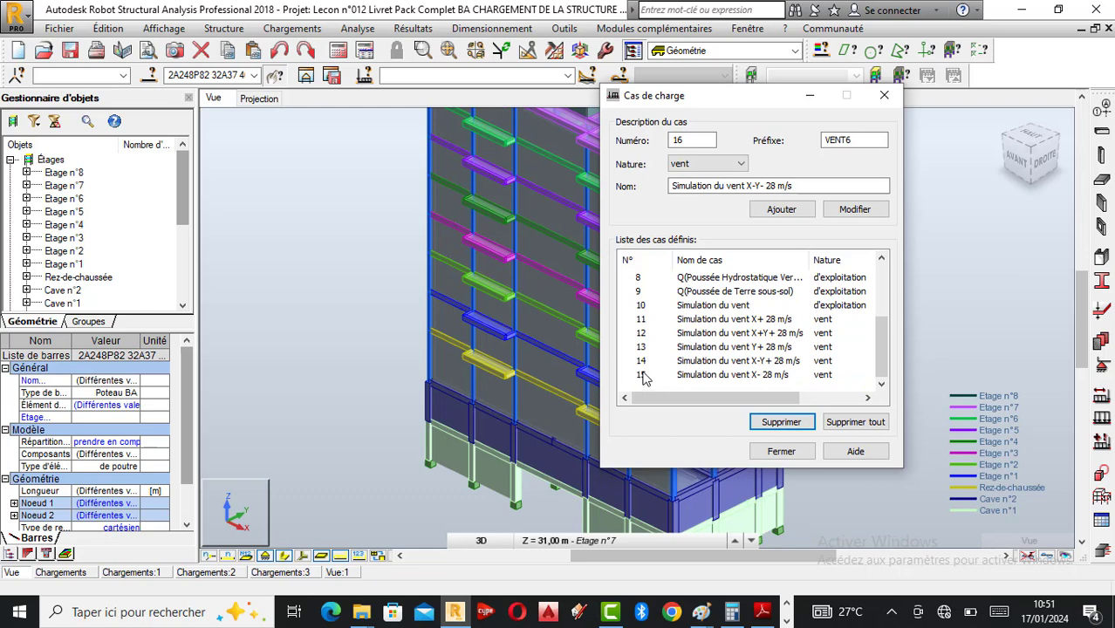
pyautogui.click(655, 376)
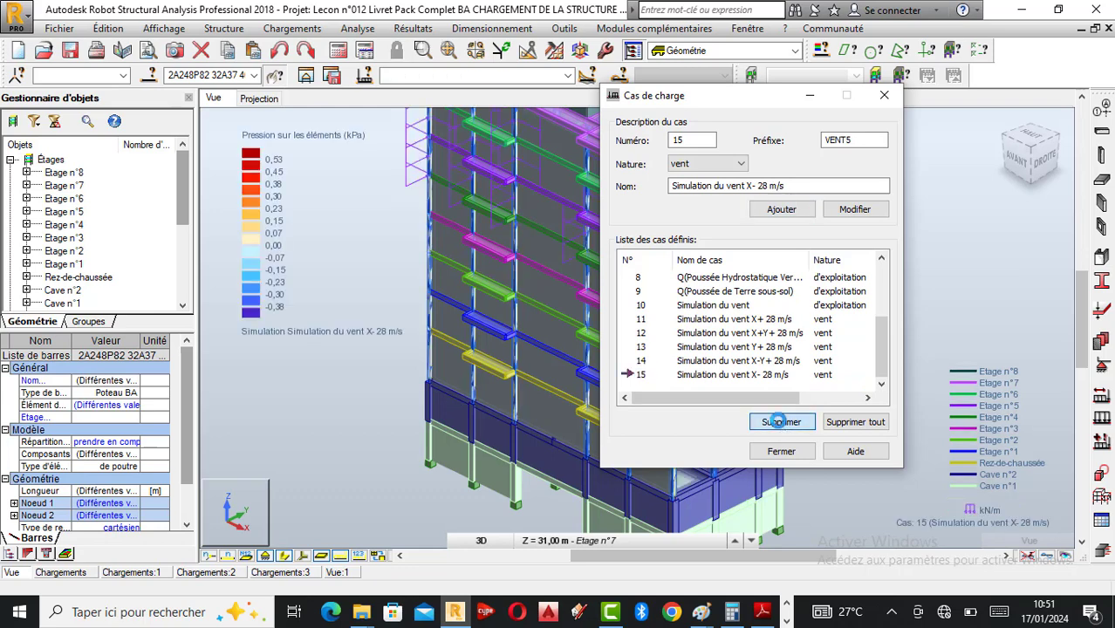
pyautogui.click(780, 421)
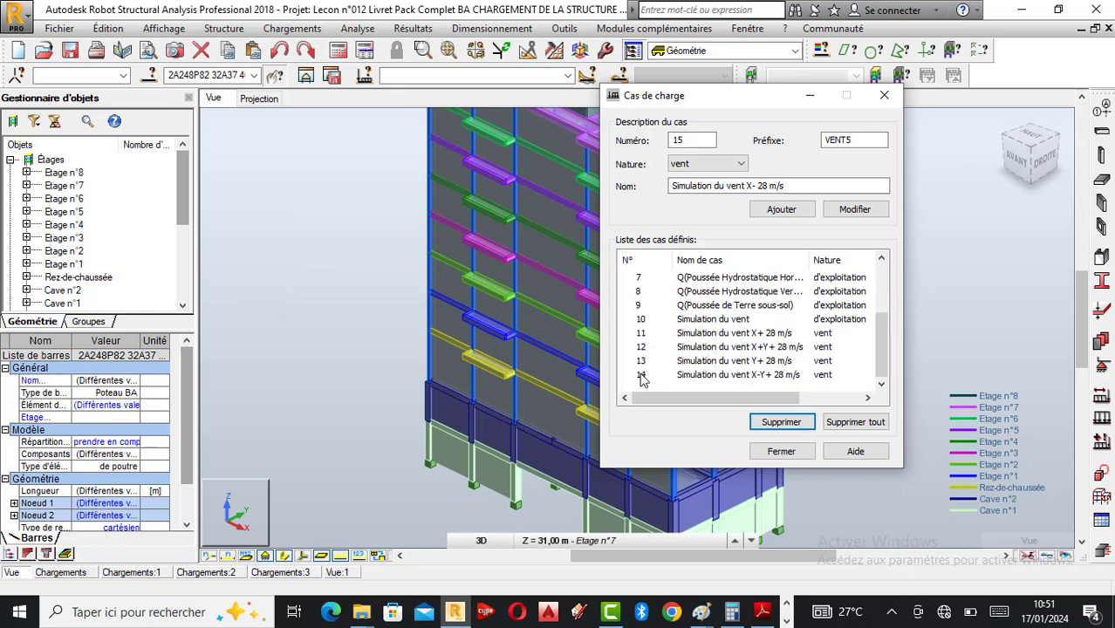
# Delete wind load cases 14 (X-Y+ 28 m/s) and 13 (Y+ 28 m/s) from the defined load cases.
pyautogui.click(642, 376)
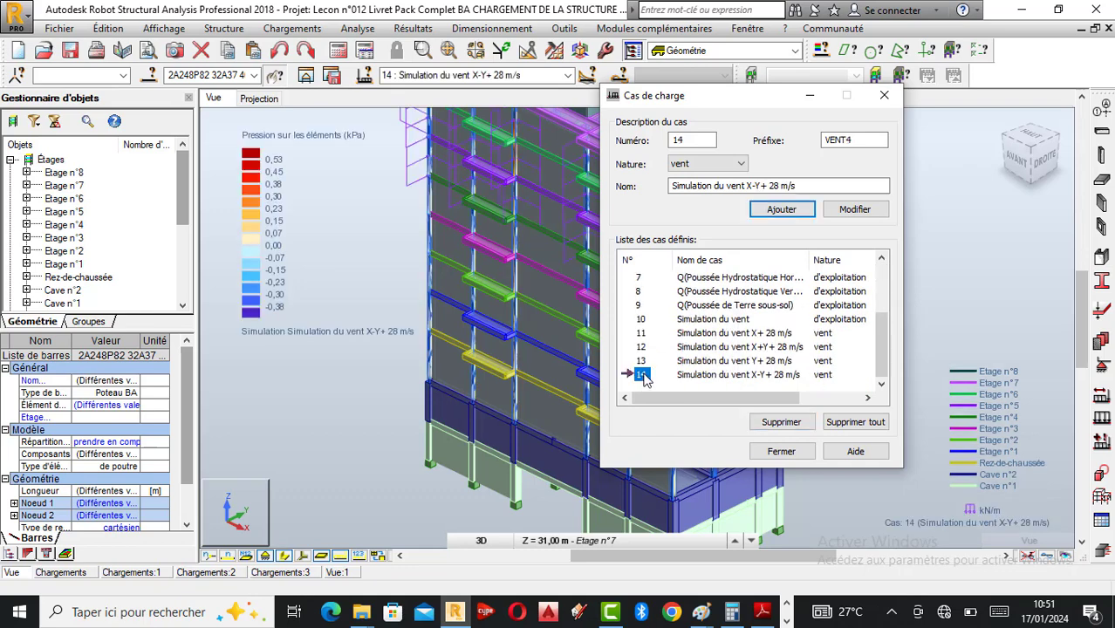
pyautogui.click(780, 421)
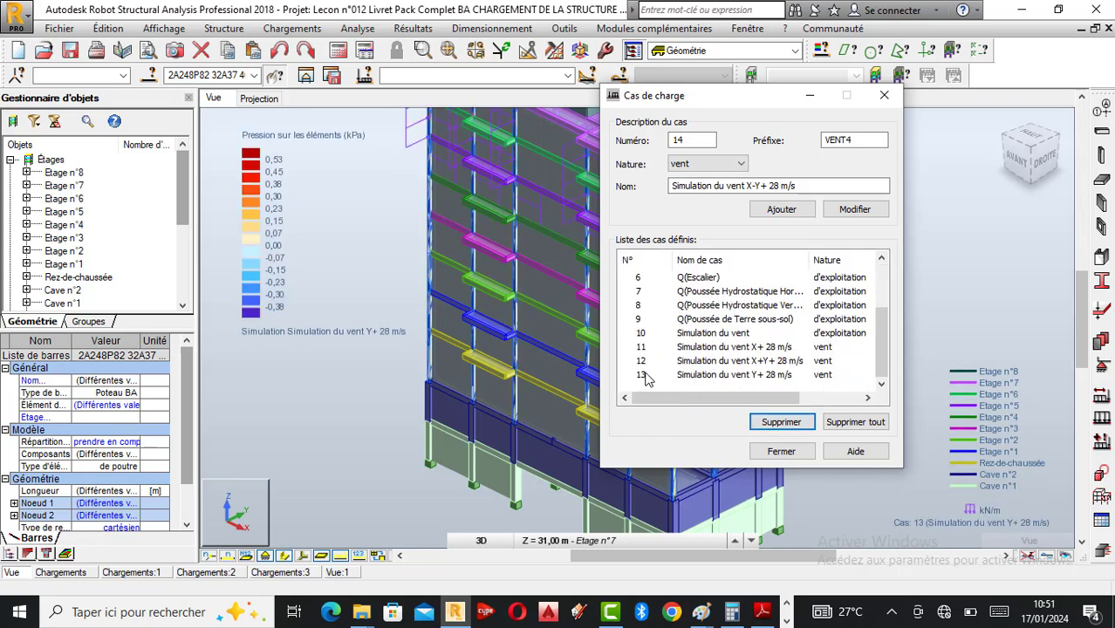
pyautogui.click(646, 375)
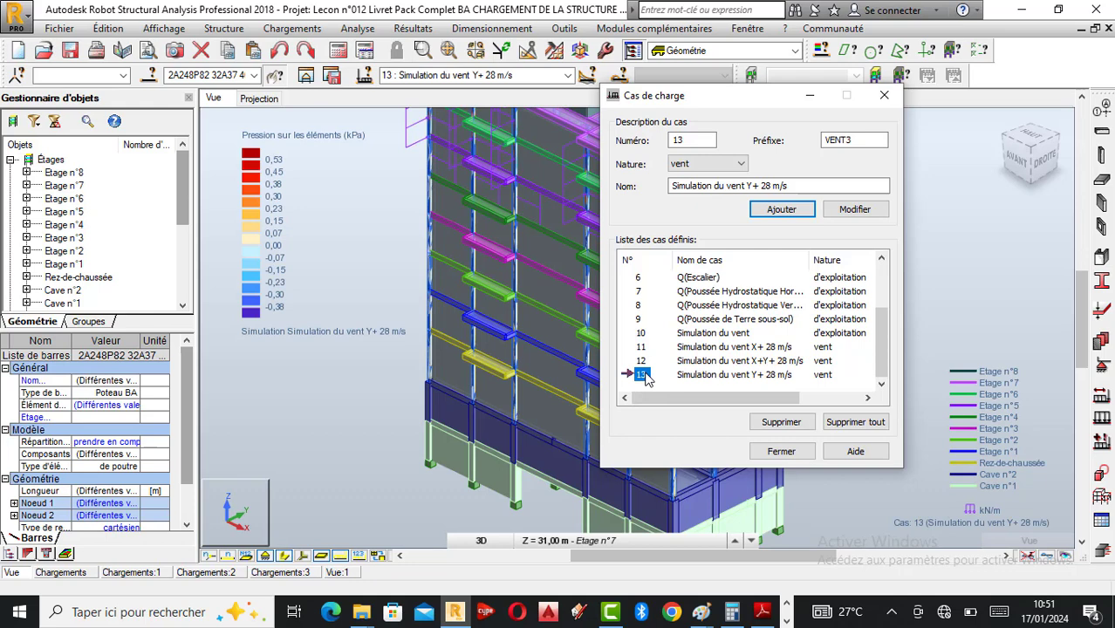
pyautogui.click(772, 424)
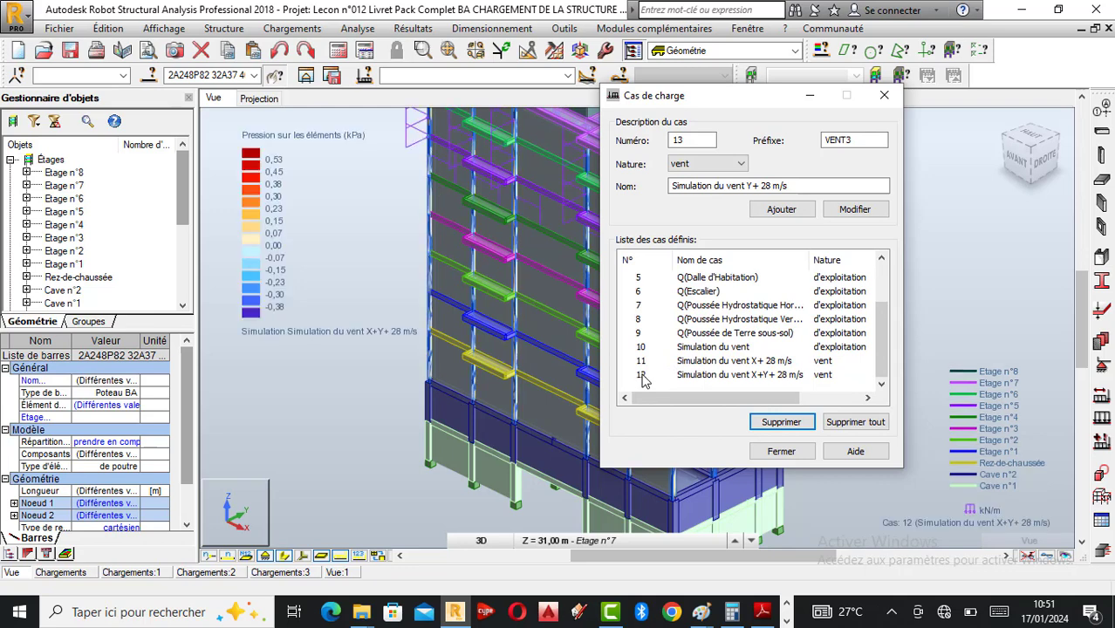
# Delete wind load cases 12 (X+Y+ 28 m/s) and 11 (X+ 28 m/s) from the defined load cases.
pyautogui.click(644, 376)
pyautogui.click(782, 423)
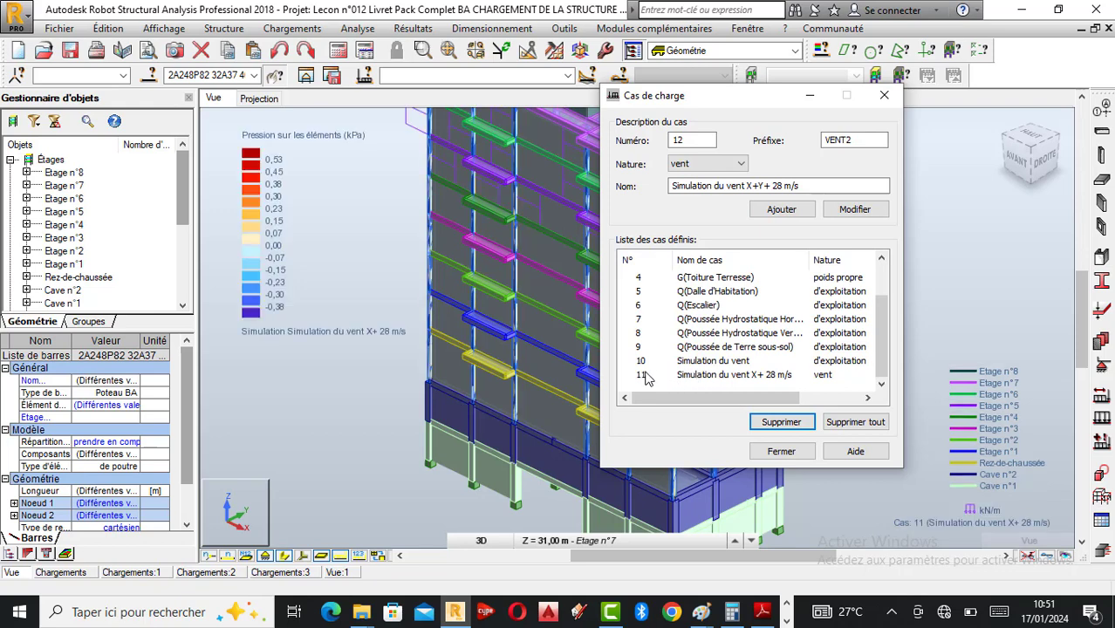
pyautogui.click(643, 375)
pyautogui.click(780, 423)
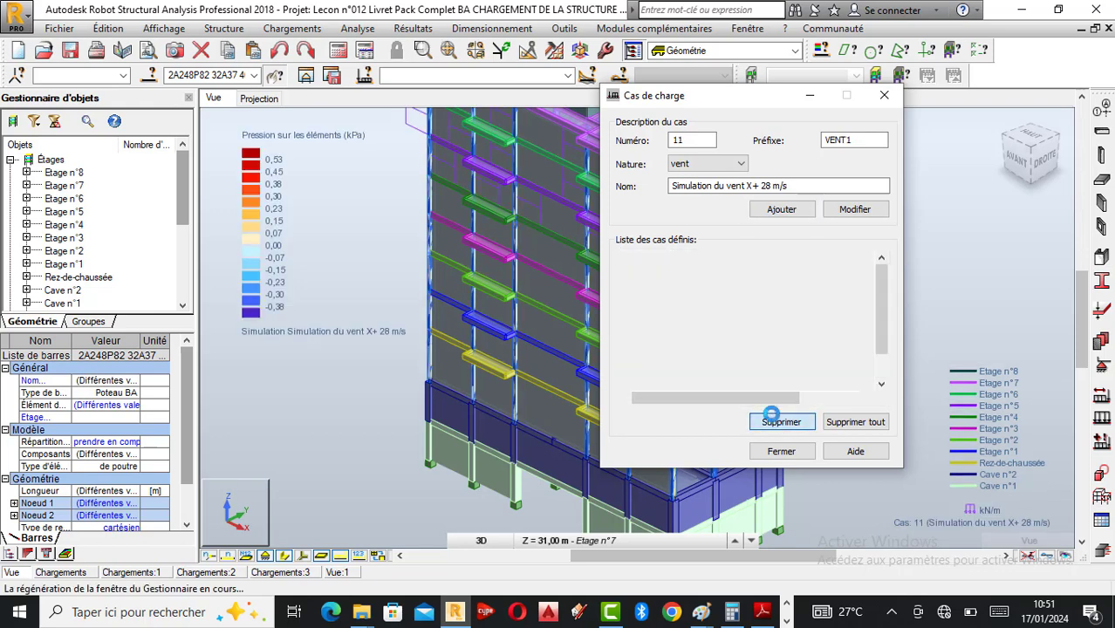
pyautogui.scroll(-1, 675, 359)
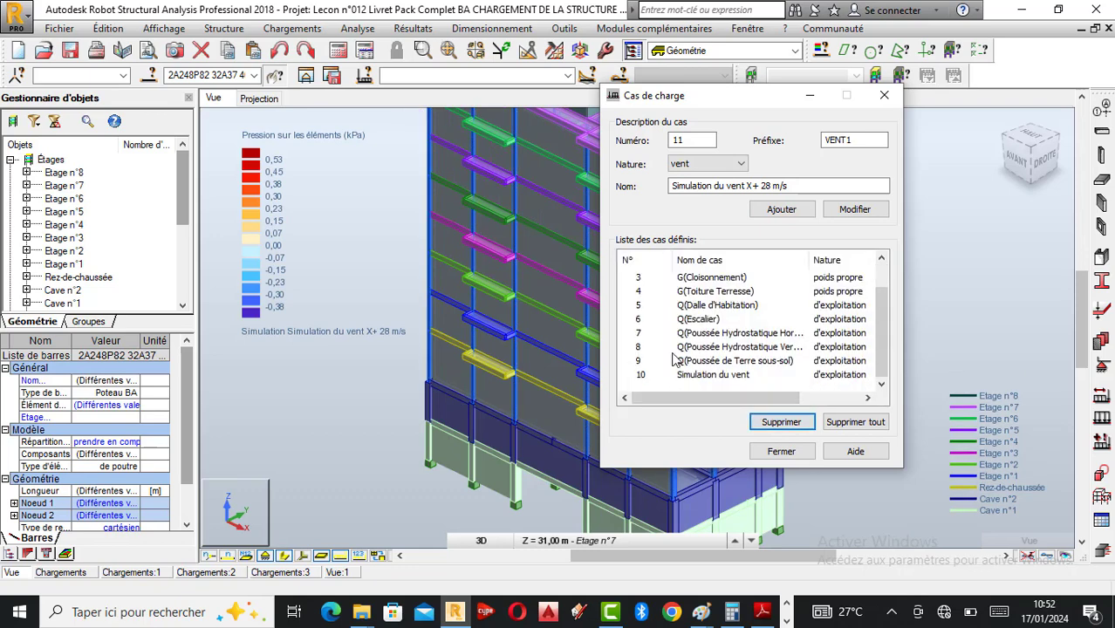
# Delete load case 10 (Simulation du vent) and close the load case definition.
pyautogui.click(643, 376)
pyautogui.click(778, 422)
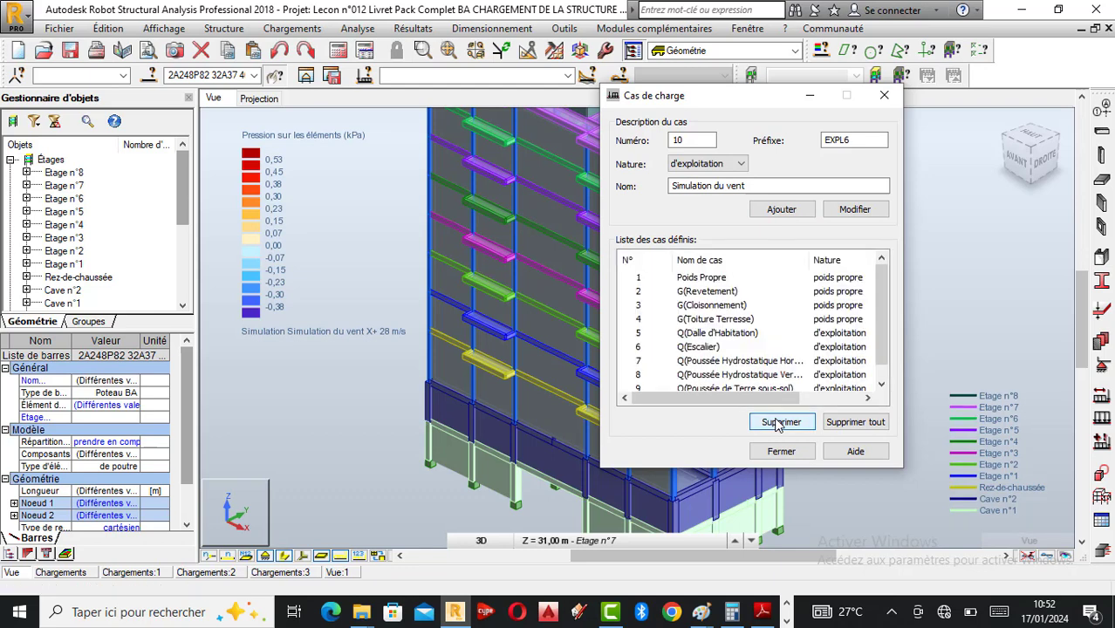
pyautogui.scroll(-1, 762, 285)
pyautogui.click(884, 96)
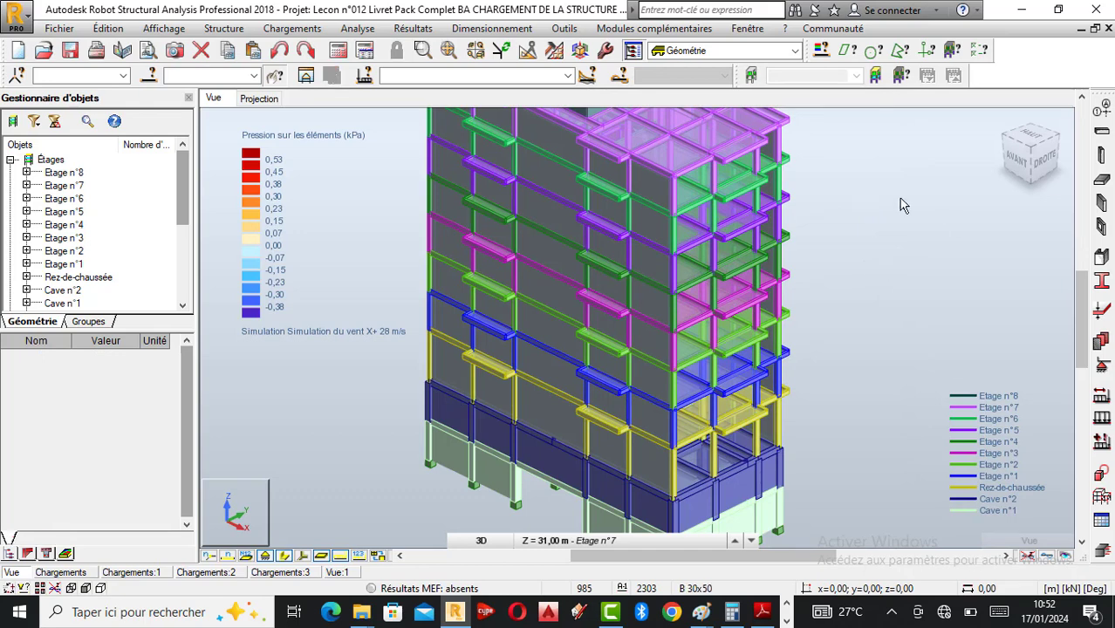
# Display load case 9 : Q(Poussée de Terre sous-sol) on the building and check the list of remaining load cases.
pyautogui.click(567, 76)
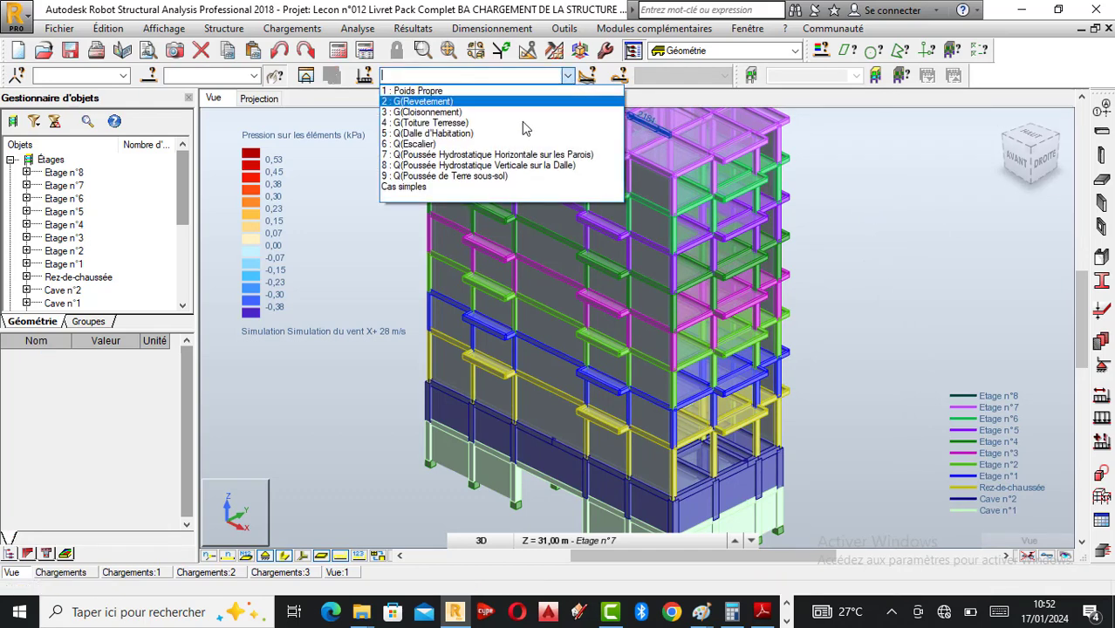
pyautogui.click(469, 176)
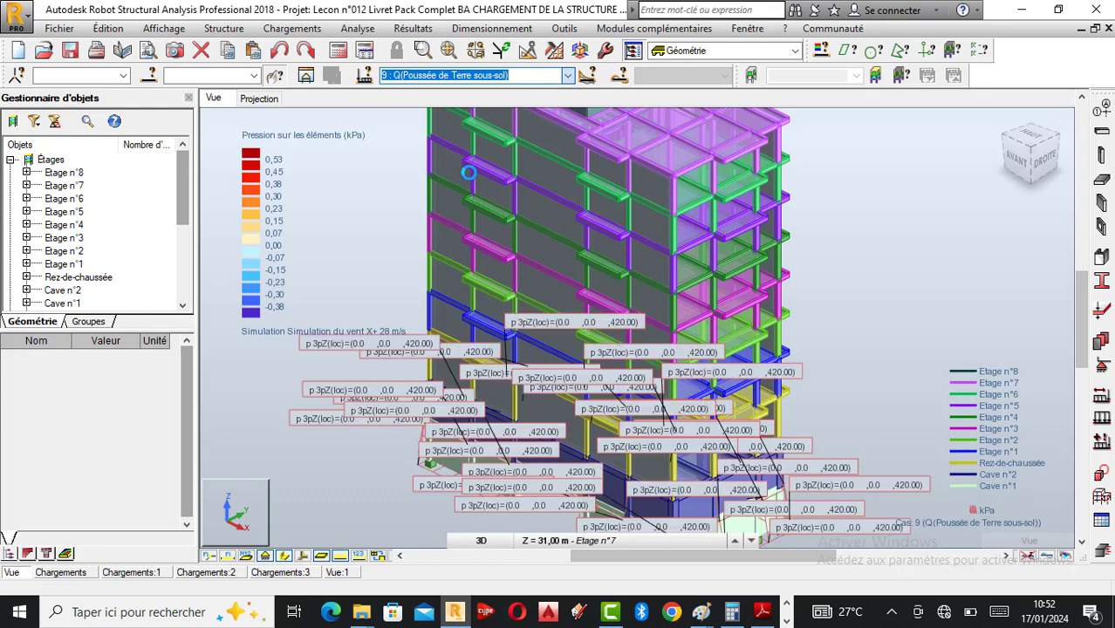
pyautogui.scroll(-1, 706, 240)
pyautogui.scroll(-1, 705, 241)
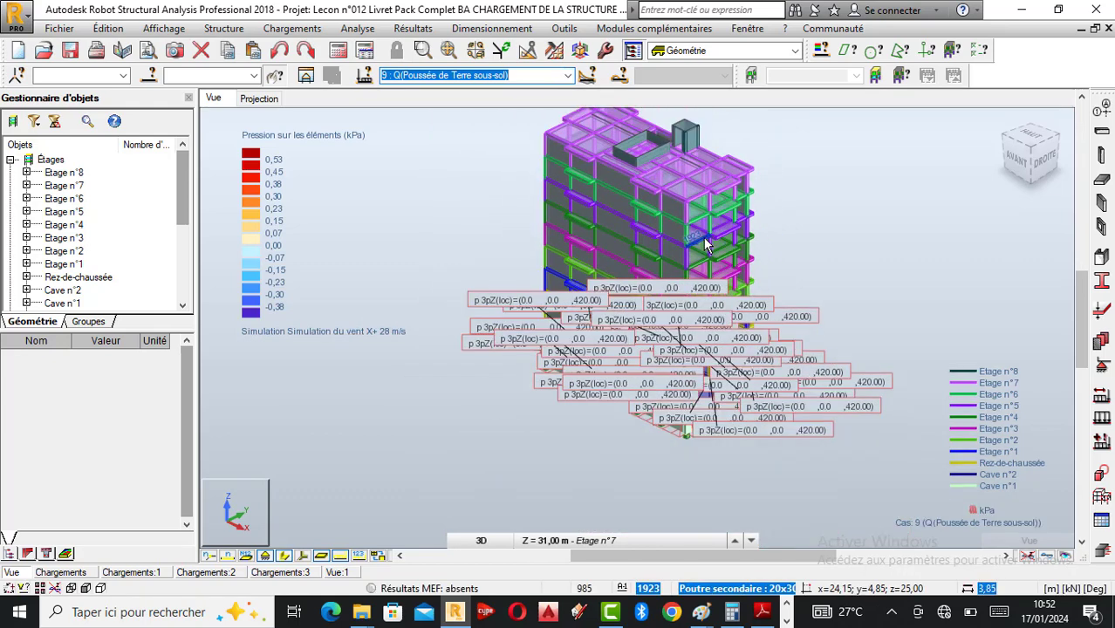
pyautogui.click(567, 76)
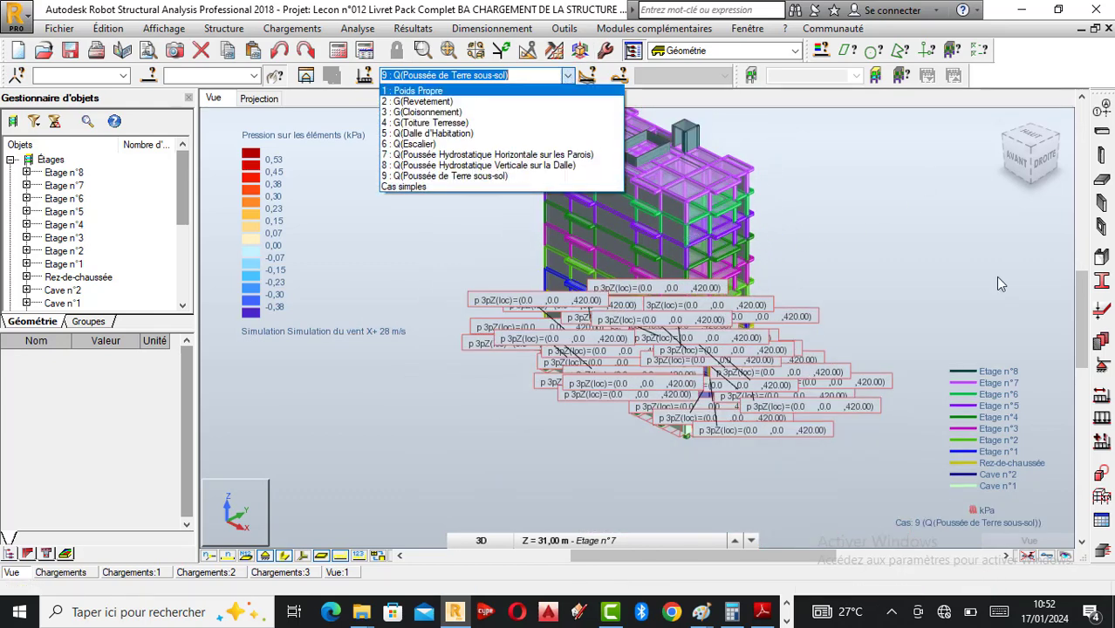
pyautogui.click(949, 247)
# Open the loads table to review the defined loads, and return to the 3D model view.
pyautogui.click(297, 28)
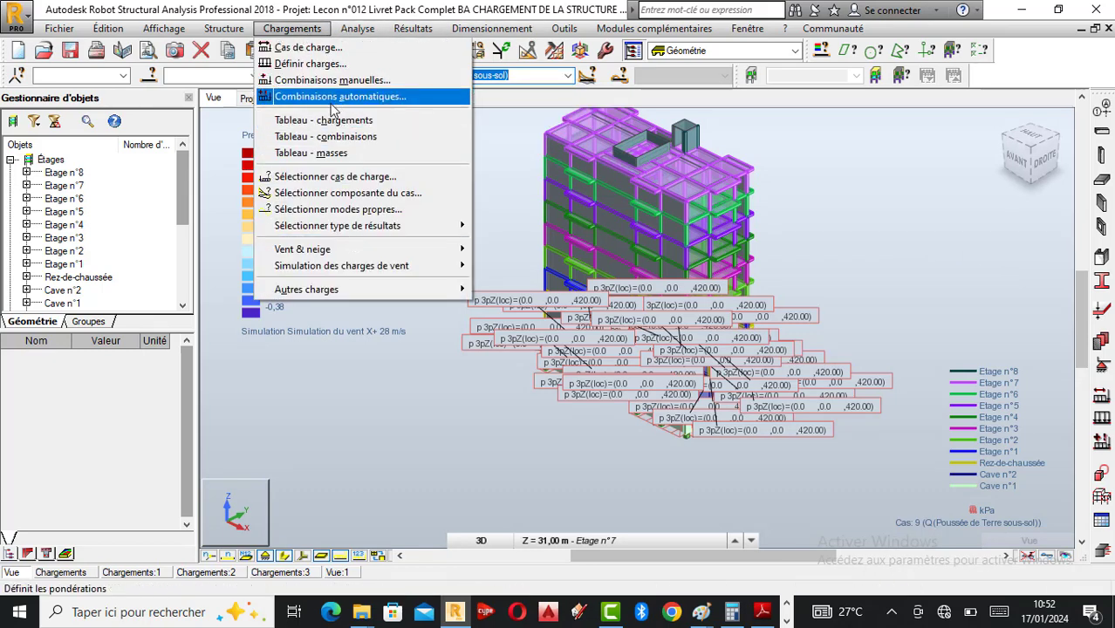
pyautogui.click(328, 122)
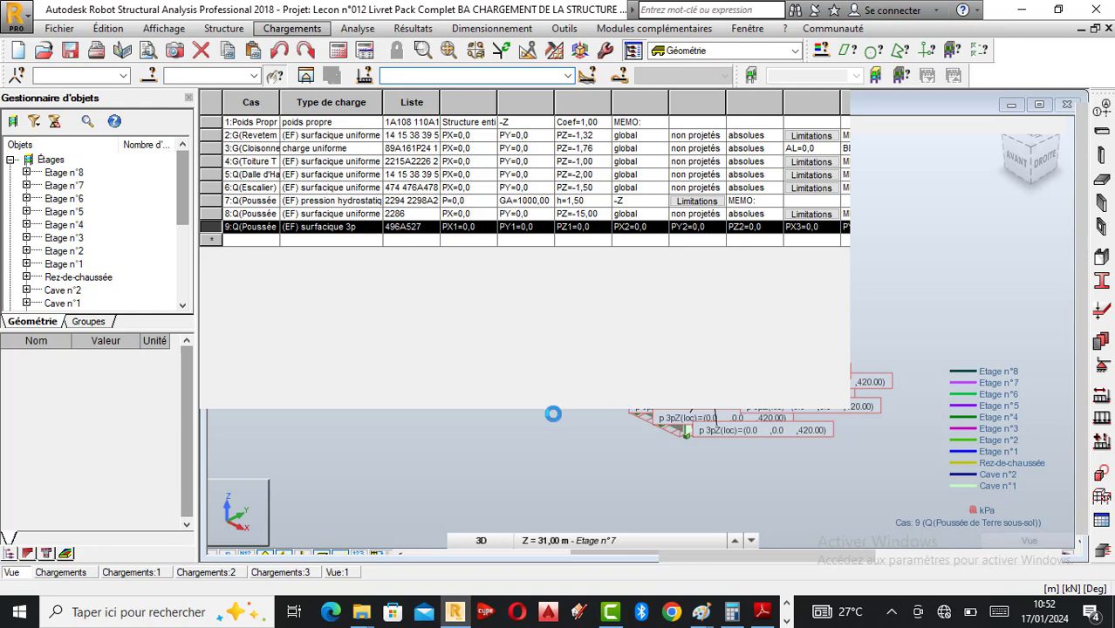
pyautogui.click(11, 573)
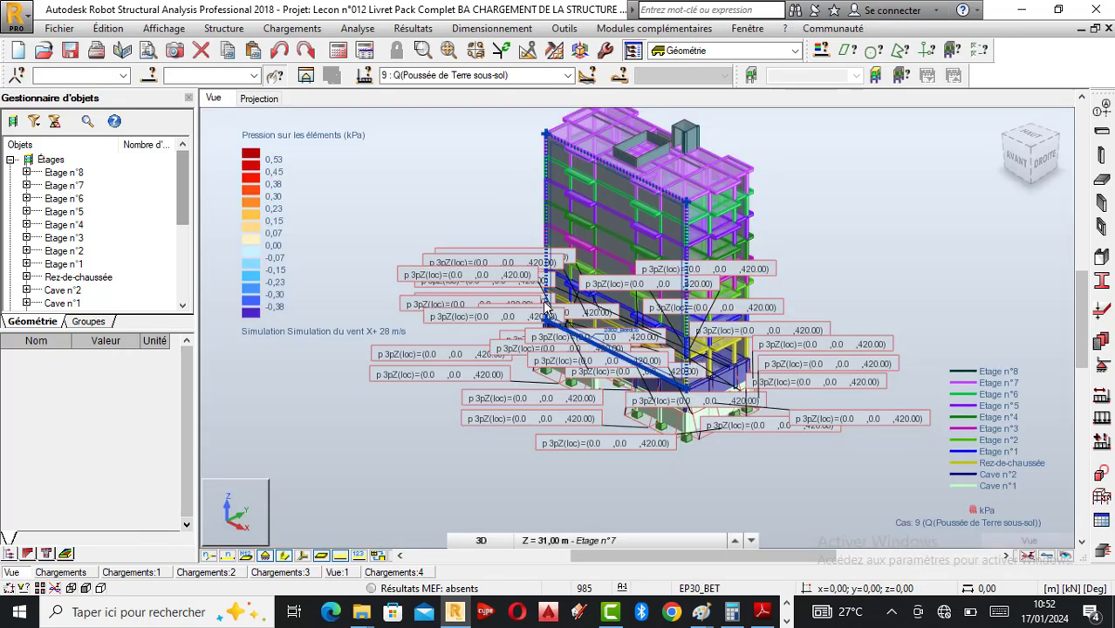
# Select both long facade cladding panels, 2302 on the front and 2301 on the opposite side.
pyautogui.scroll(3, 626, 349)
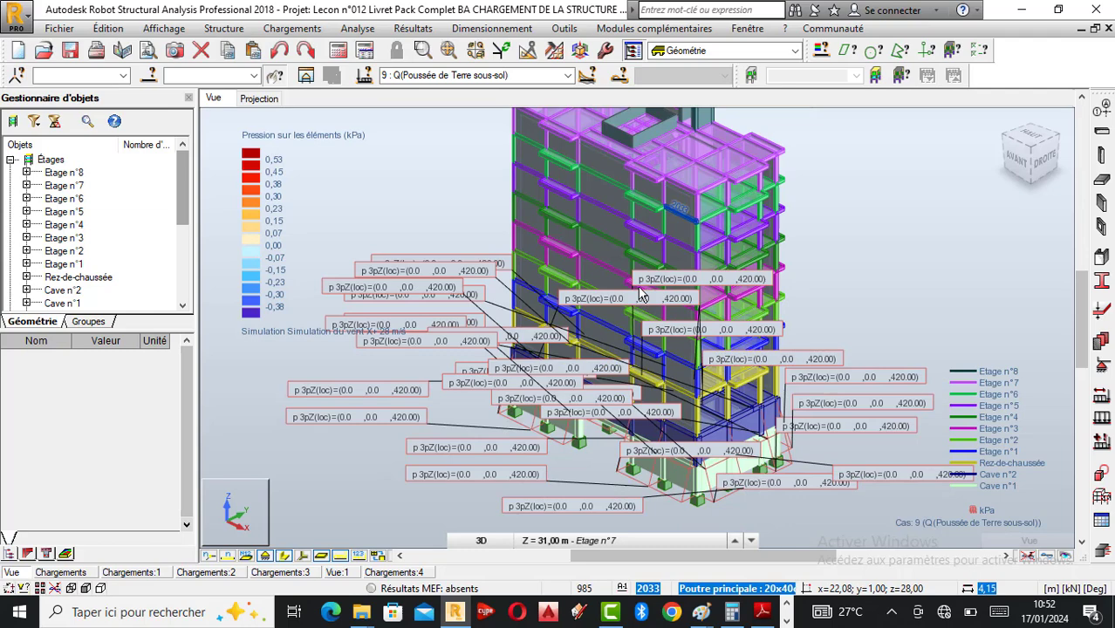
pyautogui.click(678, 255)
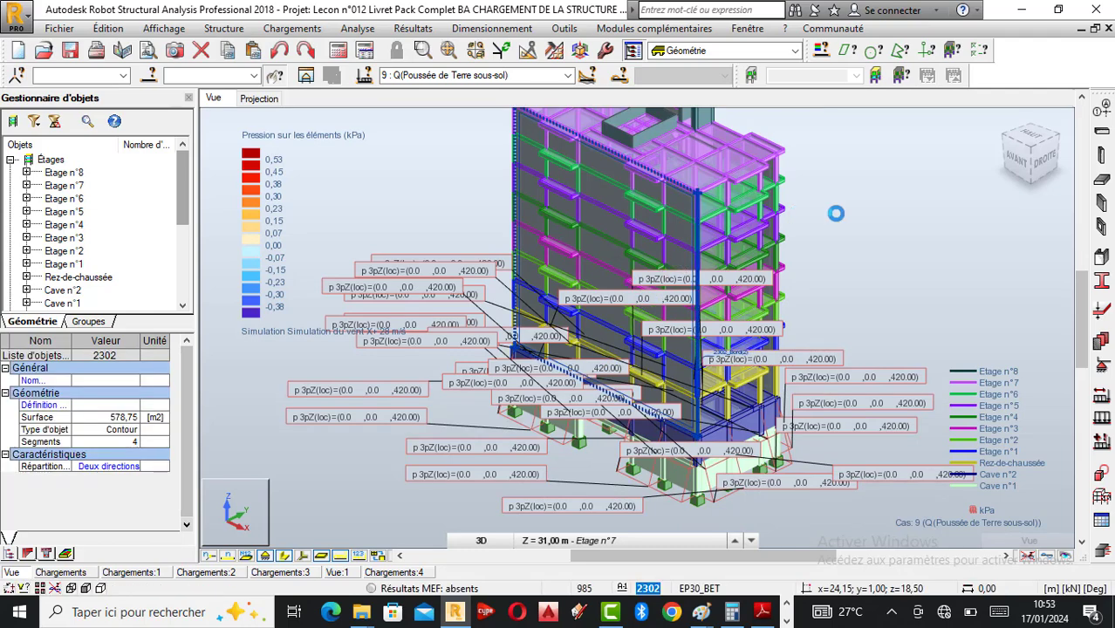
pyautogui.rightClick(896, 201)
pyautogui.click(844, 271)
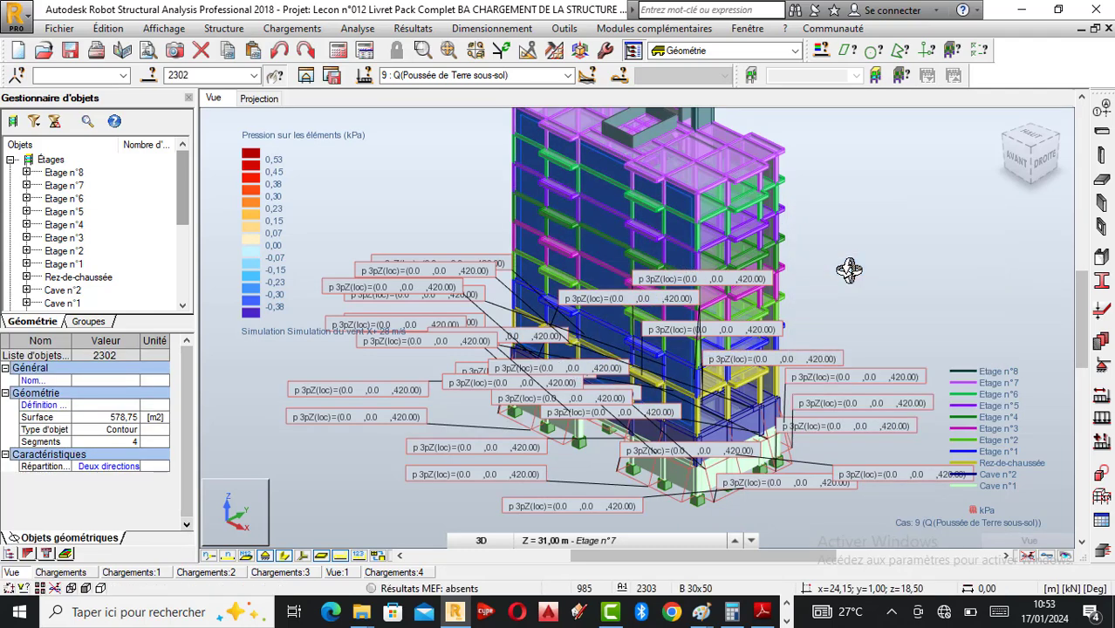
pyautogui.moveTo(846, 269); pyautogui.dragTo(738, 268)
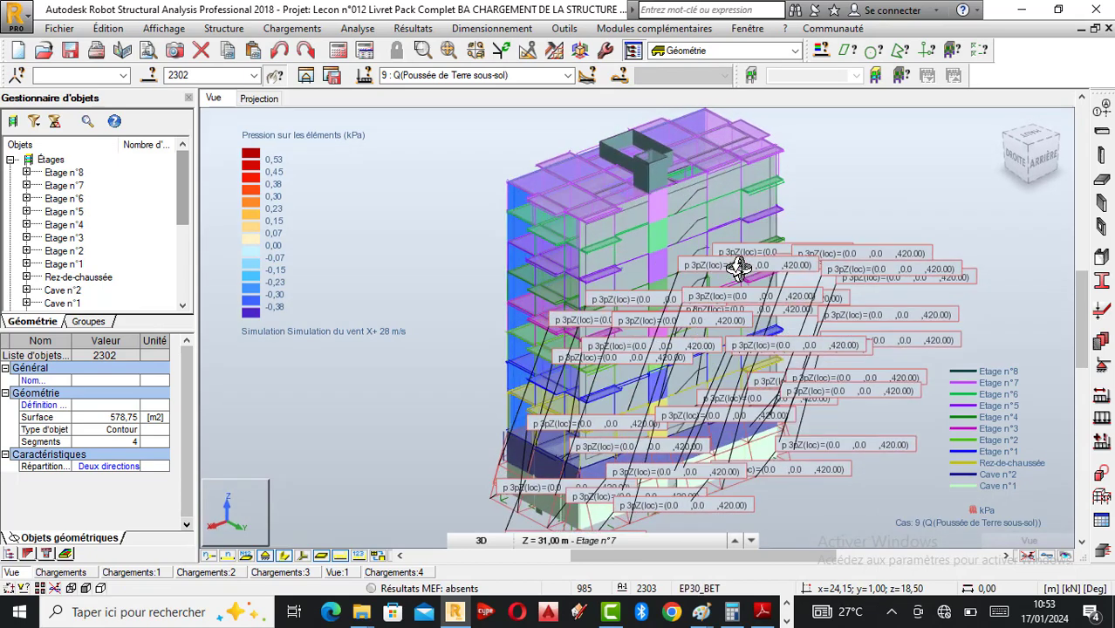
pyautogui.rightClick(845, 190)
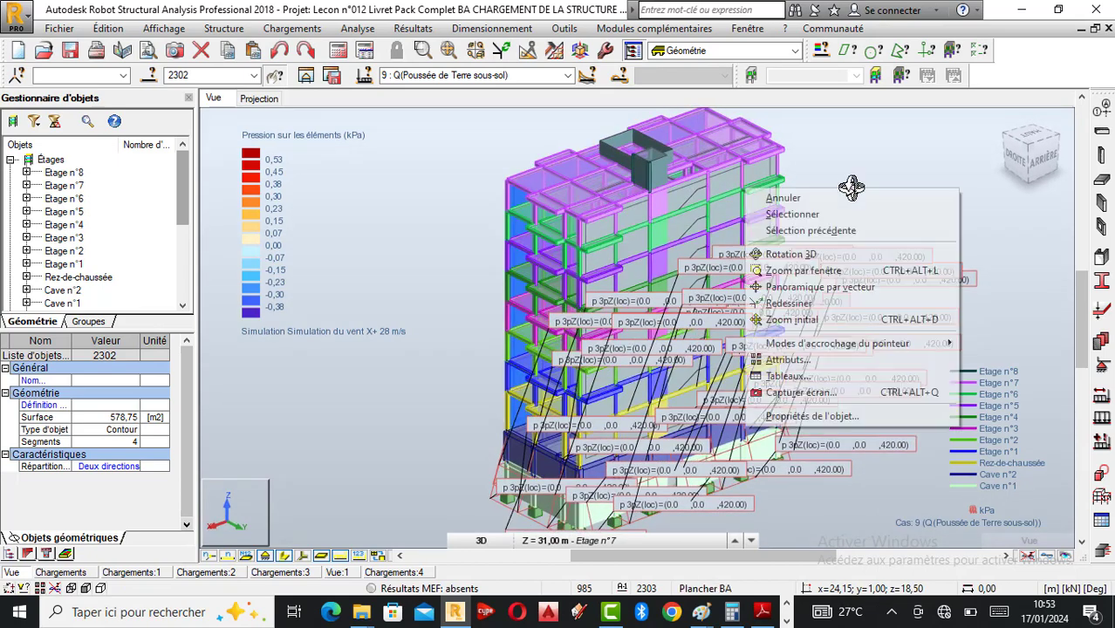
pyautogui.click(806, 218)
pyautogui.keyDown('ctrl'); pyautogui.click(684, 237); pyautogui.keyUp('ctrl')
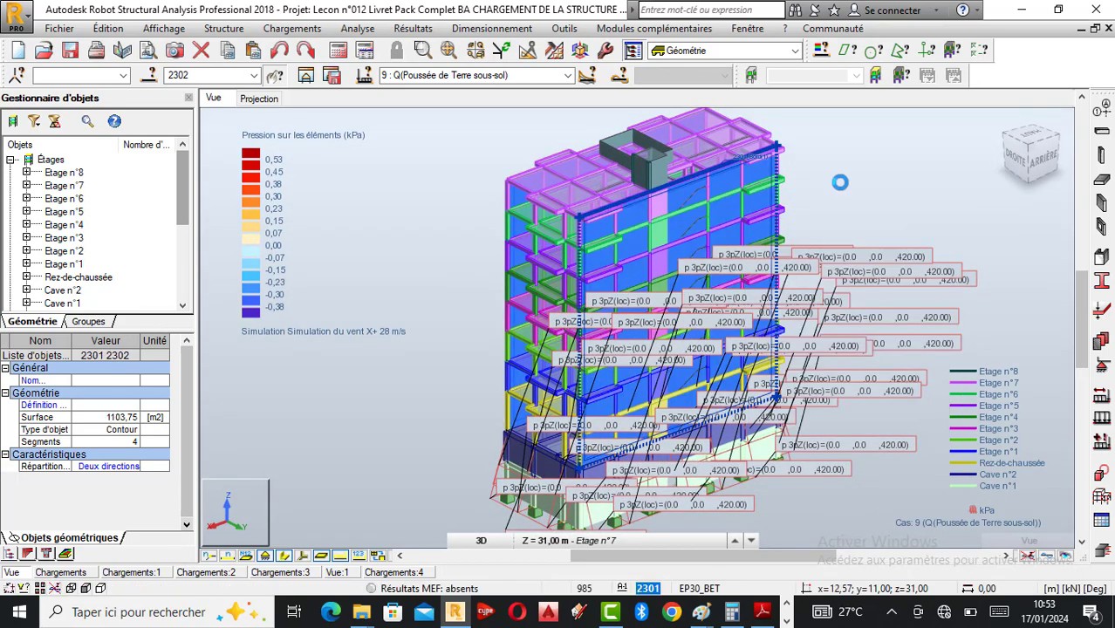
# Return the 3D view to the building's front-right side and start generating wind loads by simulation.
pyautogui.rightClick(766, 172)
pyautogui.click(812, 239)
pyautogui.moveTo(699, 254); pyautogui.dragTo(803, 252)
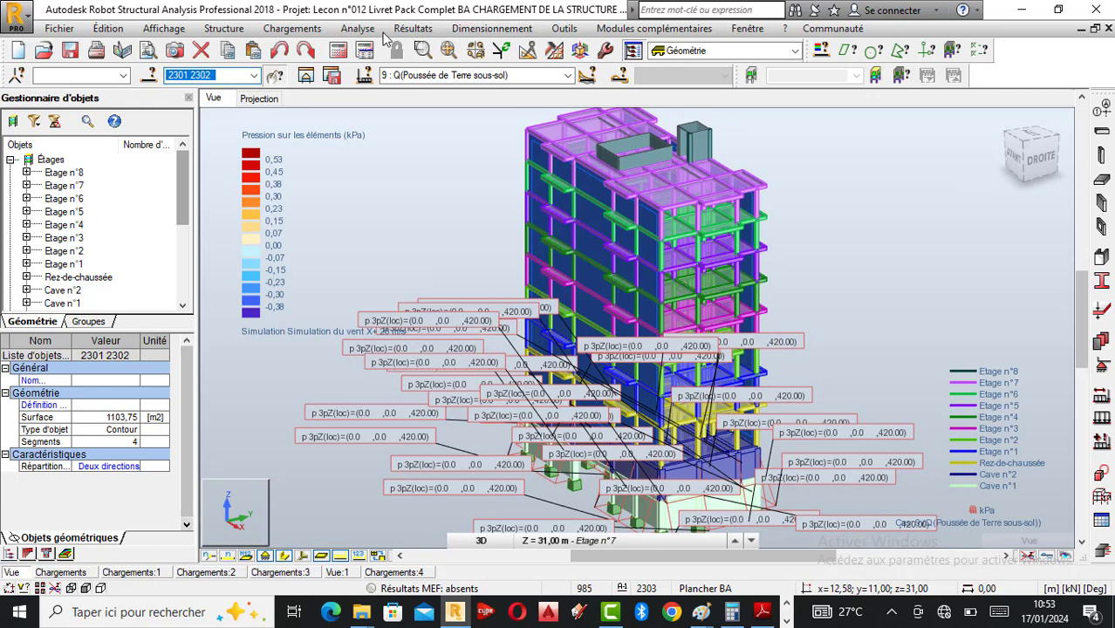
pyautogui.click(292, 28)
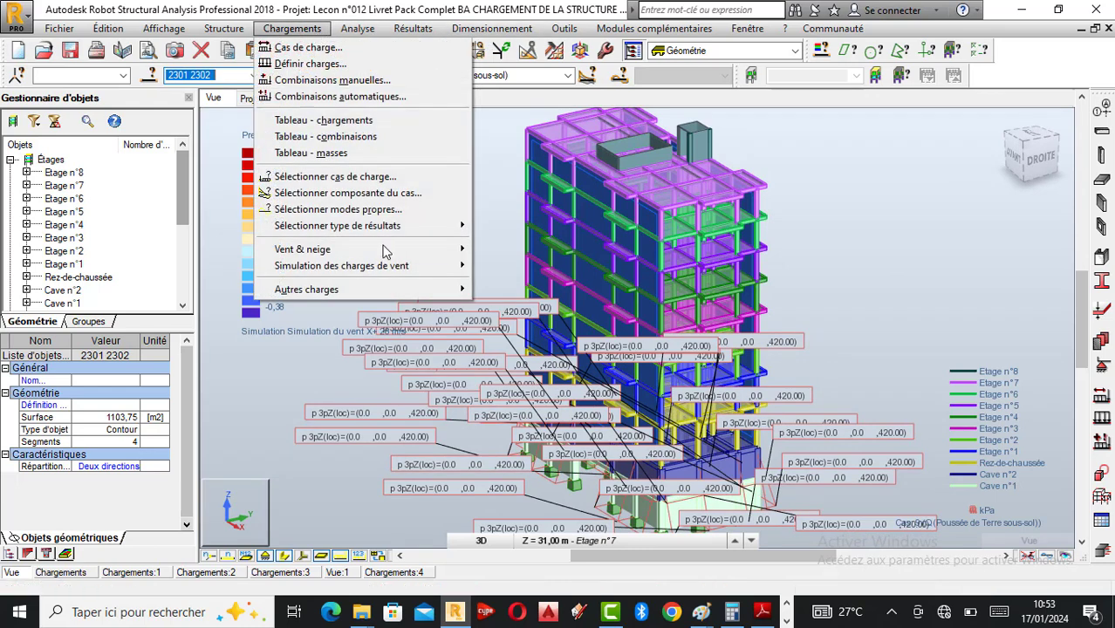
pyautogui.moveTo(364, 271)
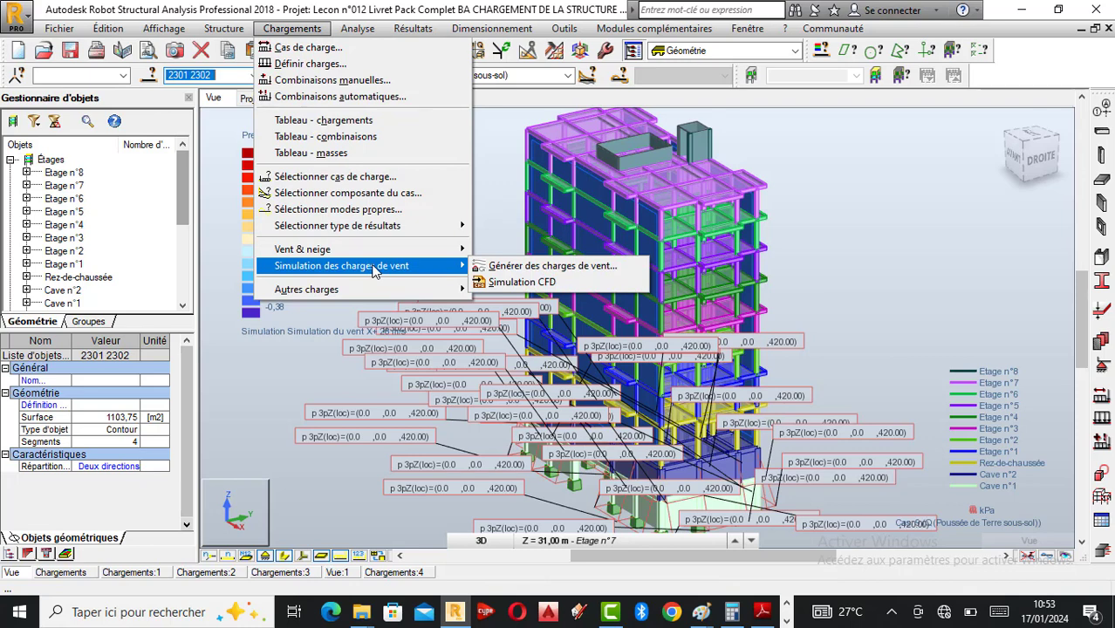
pyautogui.click(563, 266)
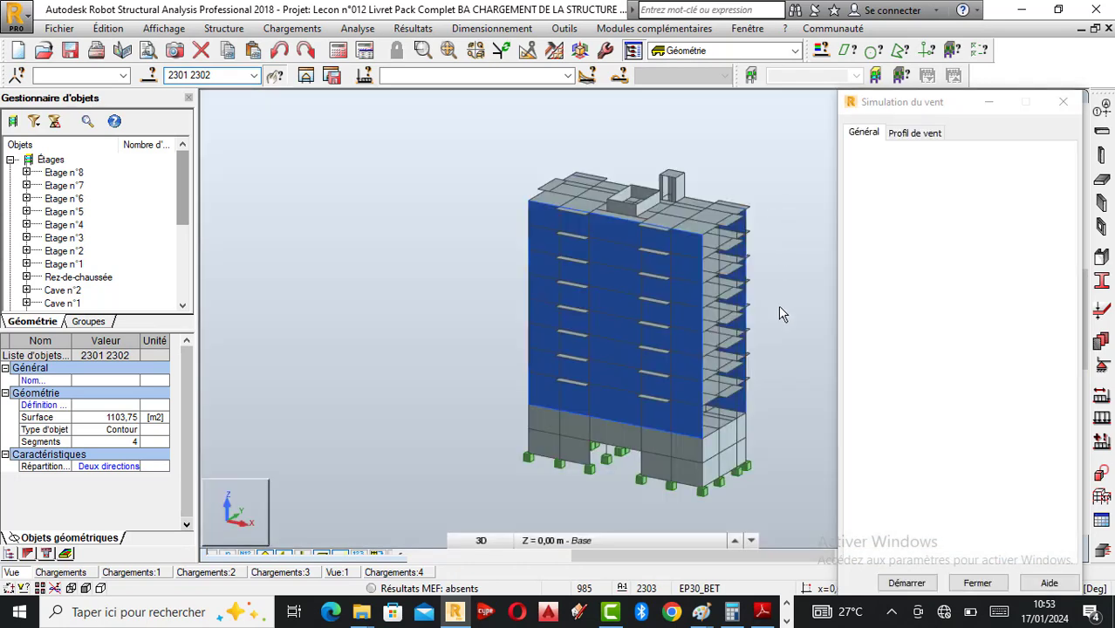
# Set the simulated wind speed to 28 m/s and the terrain level to 25 m.
pyautogui.click(969, 321)
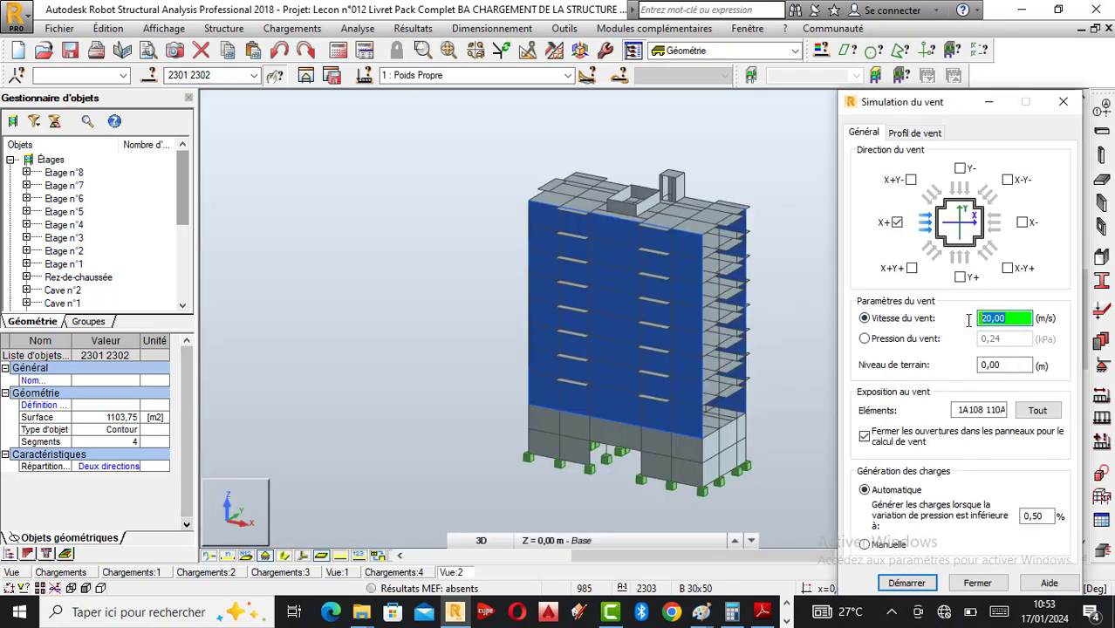
pyautogui.write('25')
pyautogui.click(1015, 366)
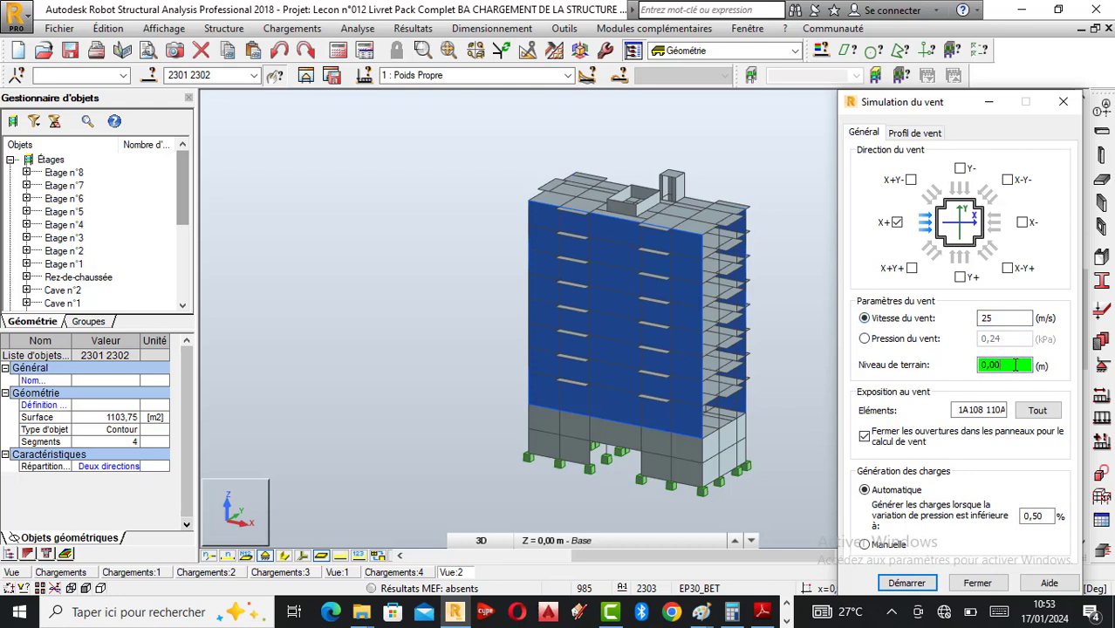
pyautogui.click(1004, 320)
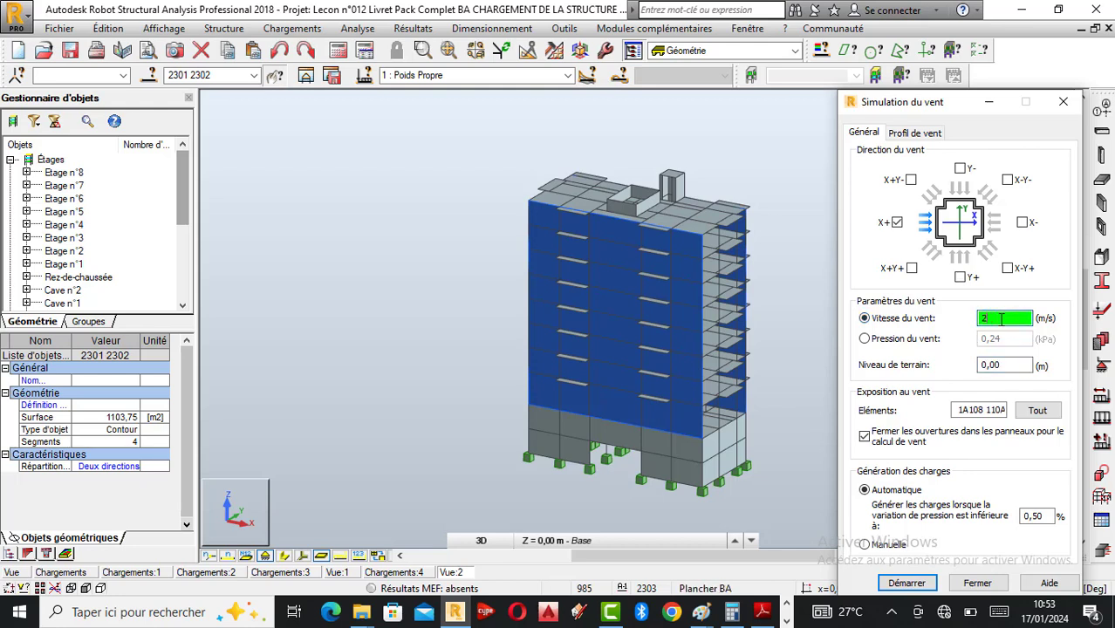
pyautogui.write('8')
pyautogui.click(1008, 364)
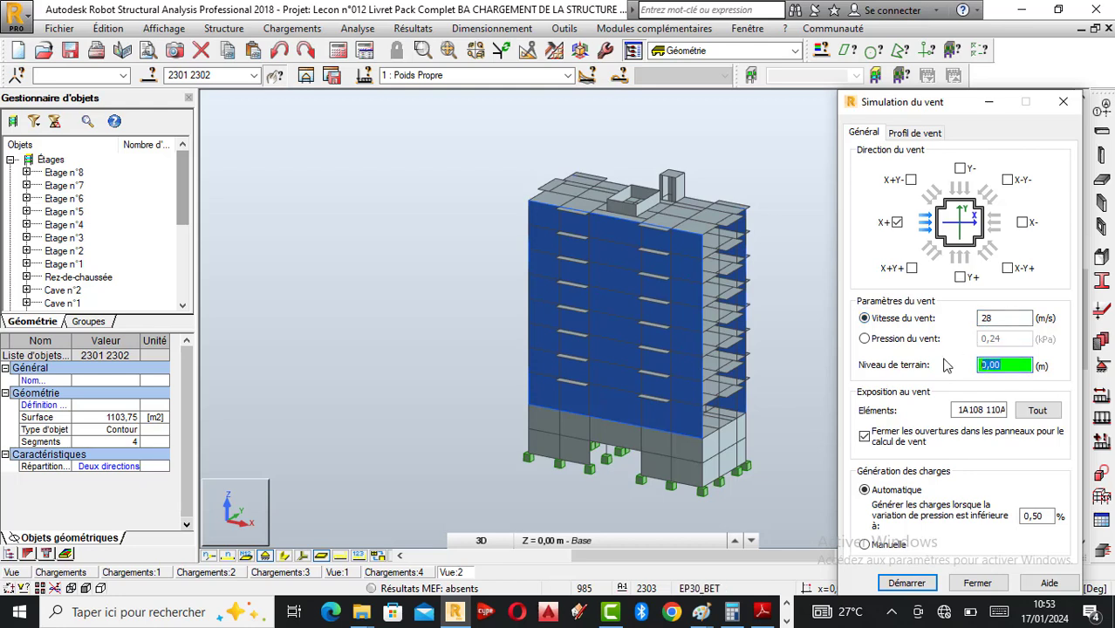
pyautogui.write('25')
# Replace the list of elements exposed to the wind with panels 2301 2302.
pyautogui.moveTo(957, 411); pyautogui.dragTo(1098, 408)
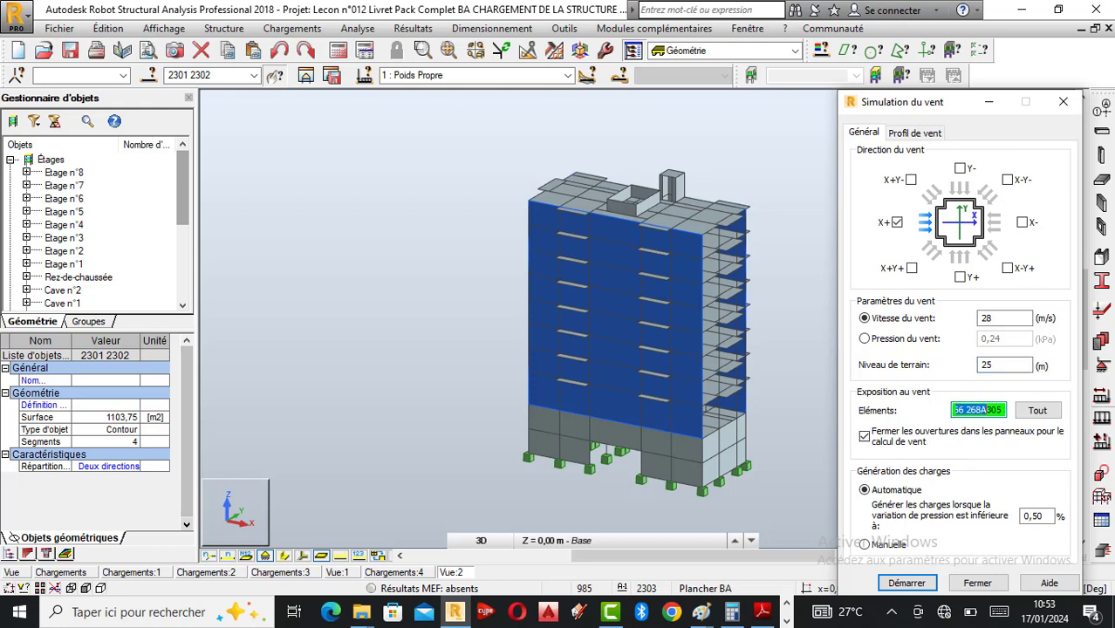
pyautogui.moveTo(1002, 422); pyautogui.dragTo(992, 423)
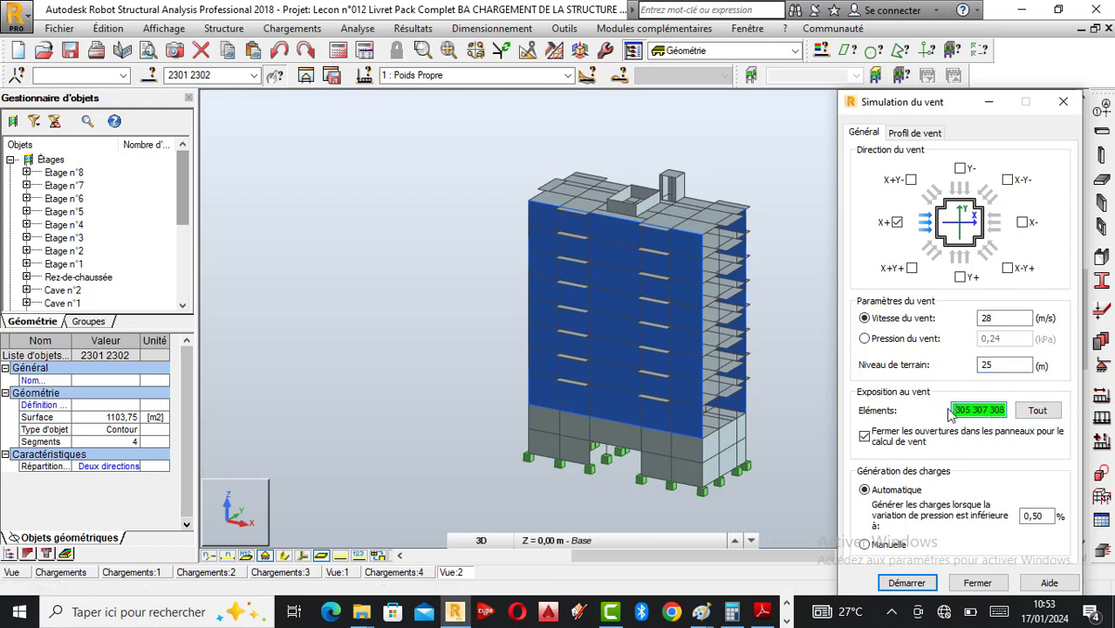
pyautogui.press('Delete')
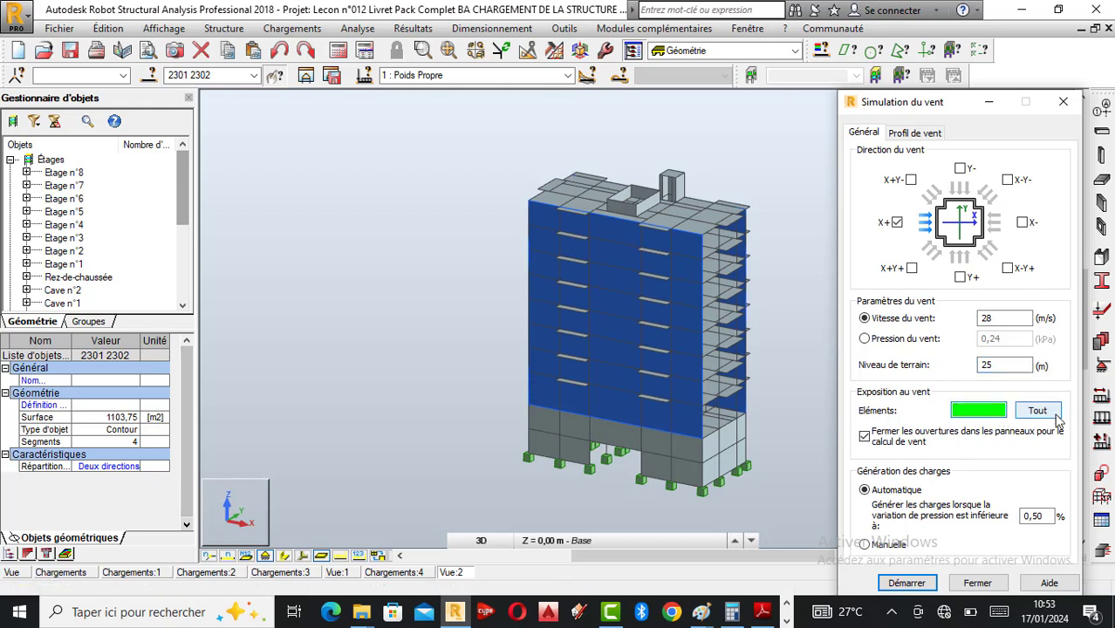
# Enable all the remaining wind directions around the building and start the wind simulation.
pyautogui.click(911, 180)
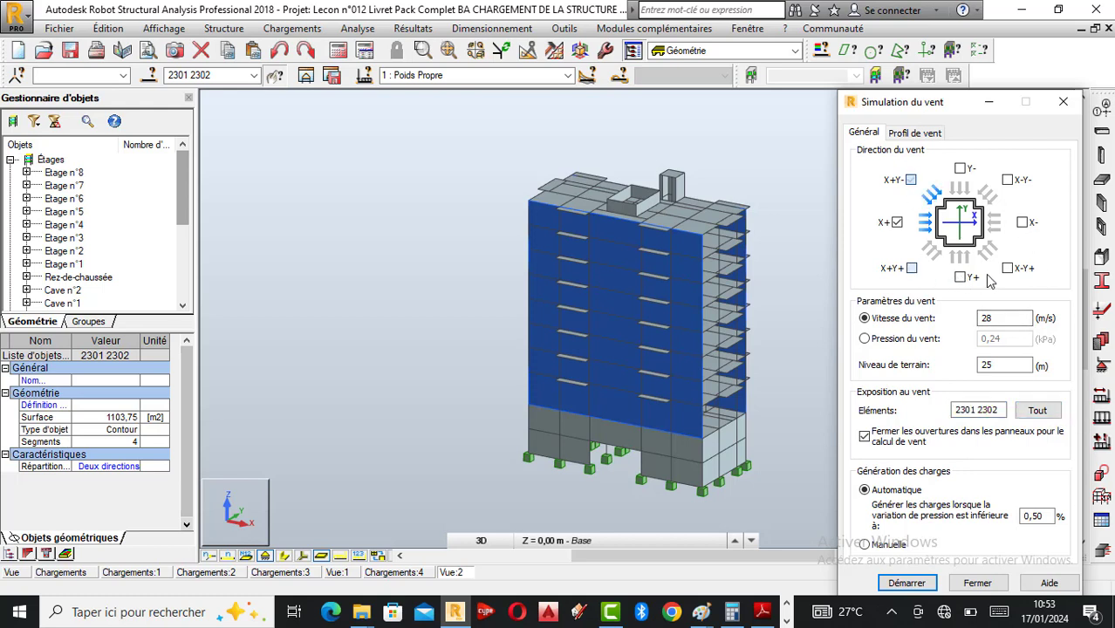
pyautogui.click(1023, 221)
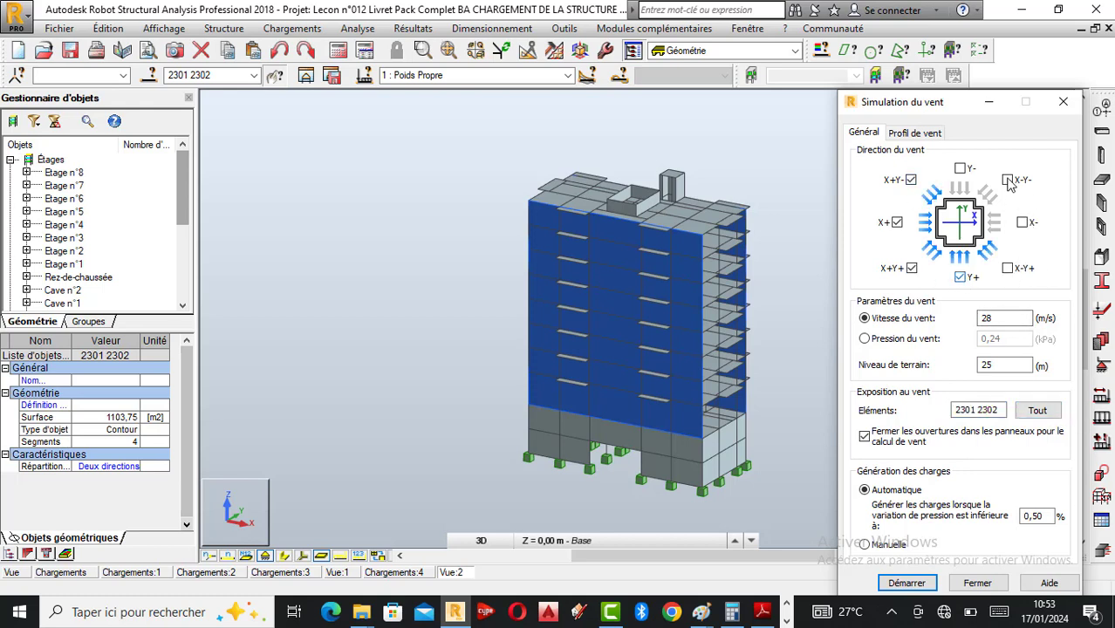
pyautogui.click(962, 169)
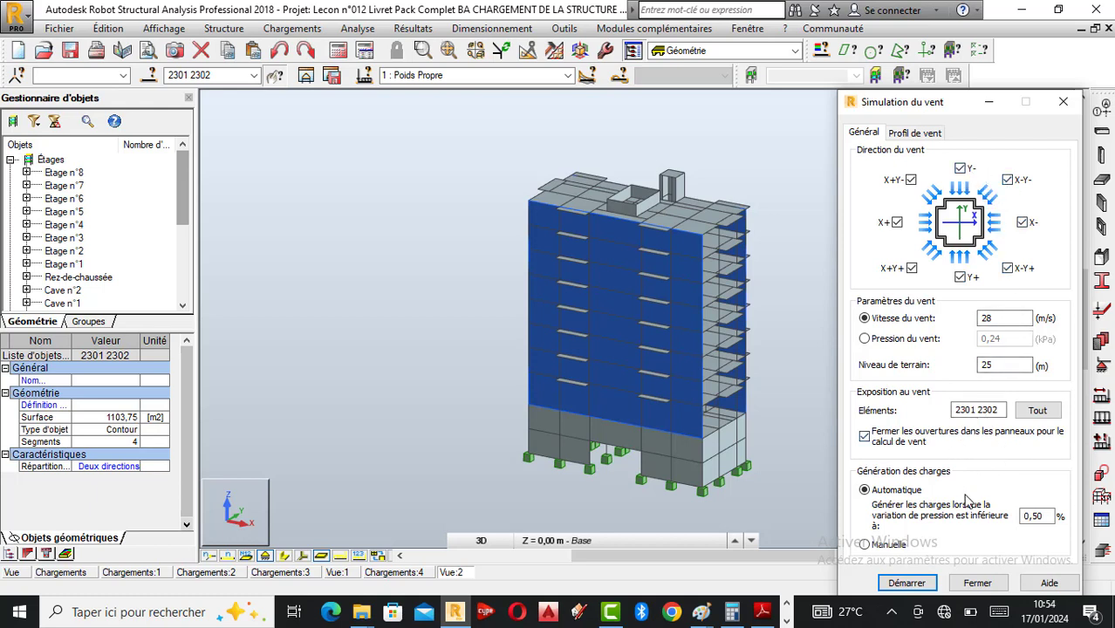
pyautogui.click(906, 584)
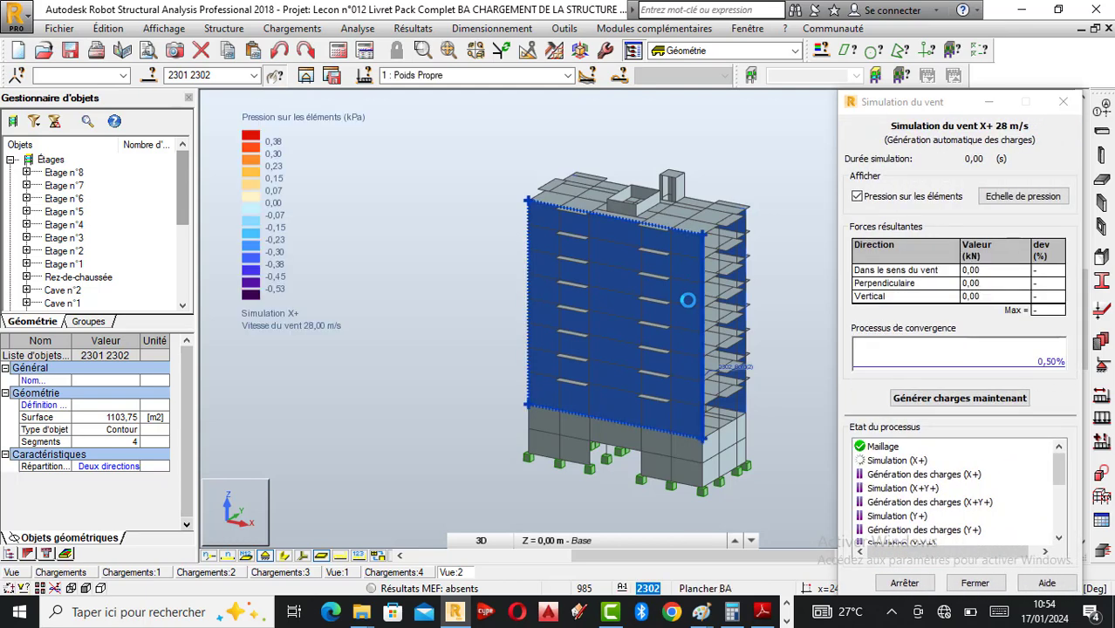
# Examine the wind pressure colours on both long facades and the simulation volume around the building while the X+ simulation runs.
pyautogui.scroll(2, 743, 374)
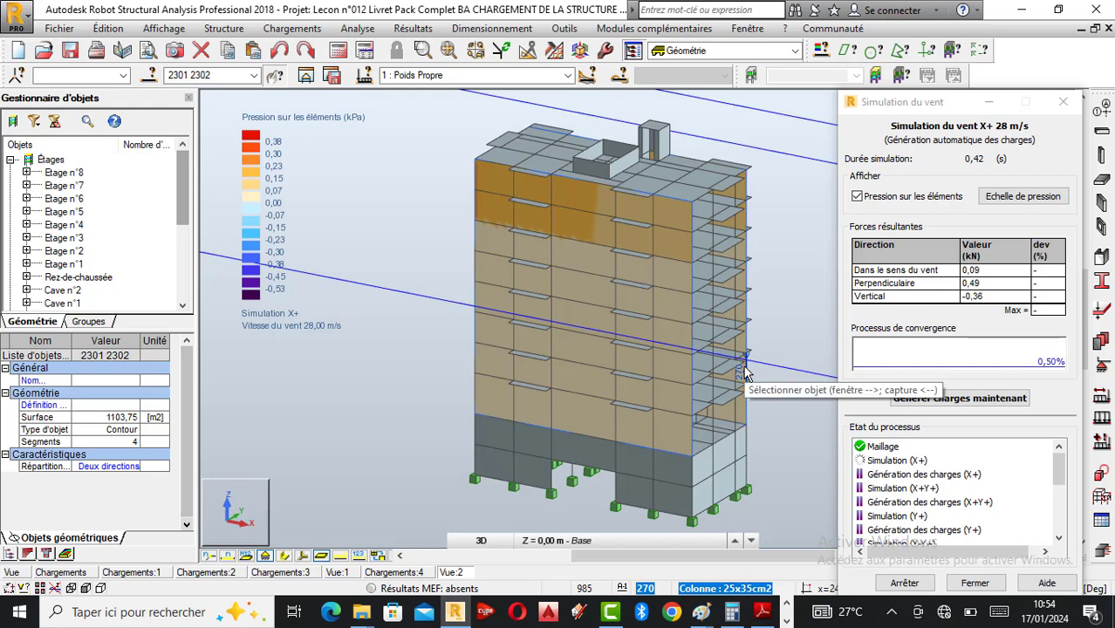
pyautogui.scroll(-1, 513, 278)
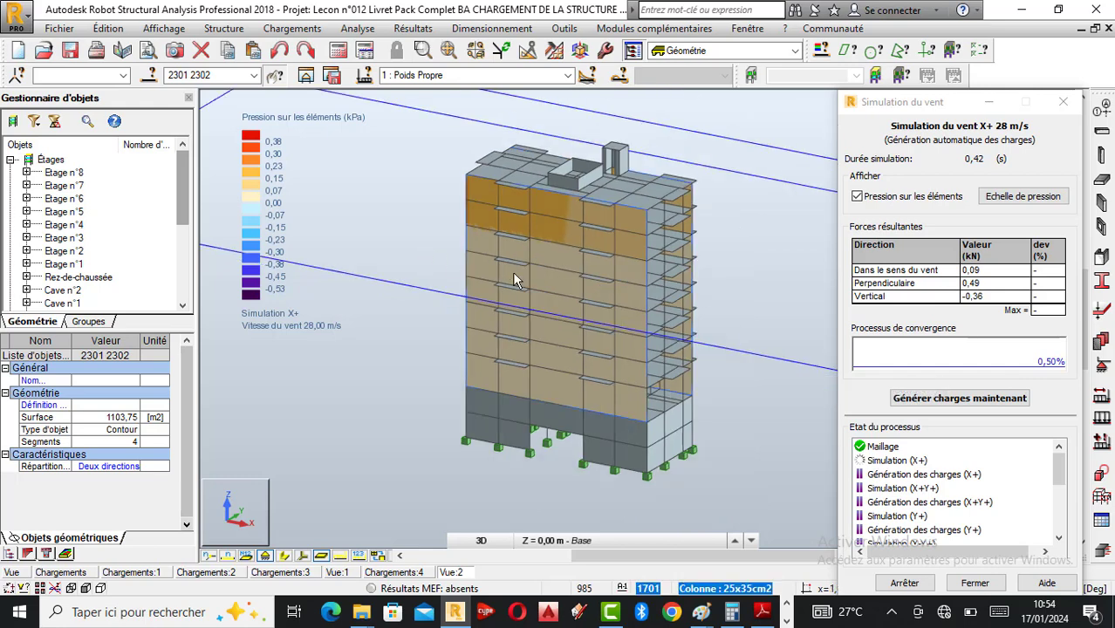
pyautogui.scroll(-3, 616, 297)
pyautogui.scroll(-1, 616, 297)
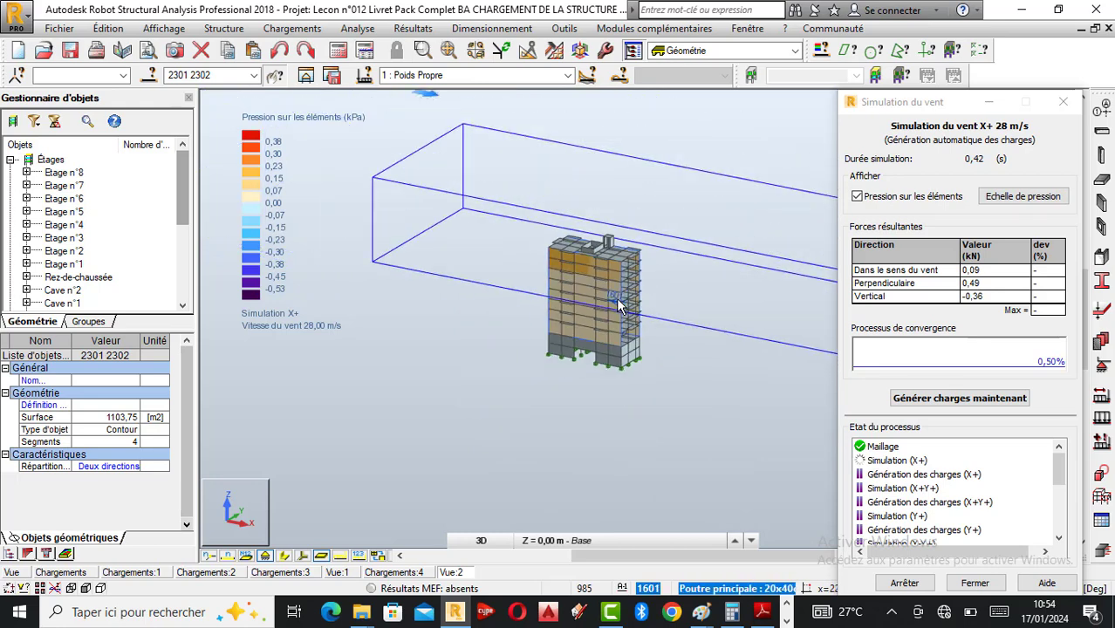
pyautogui.rightClick(692, 388)
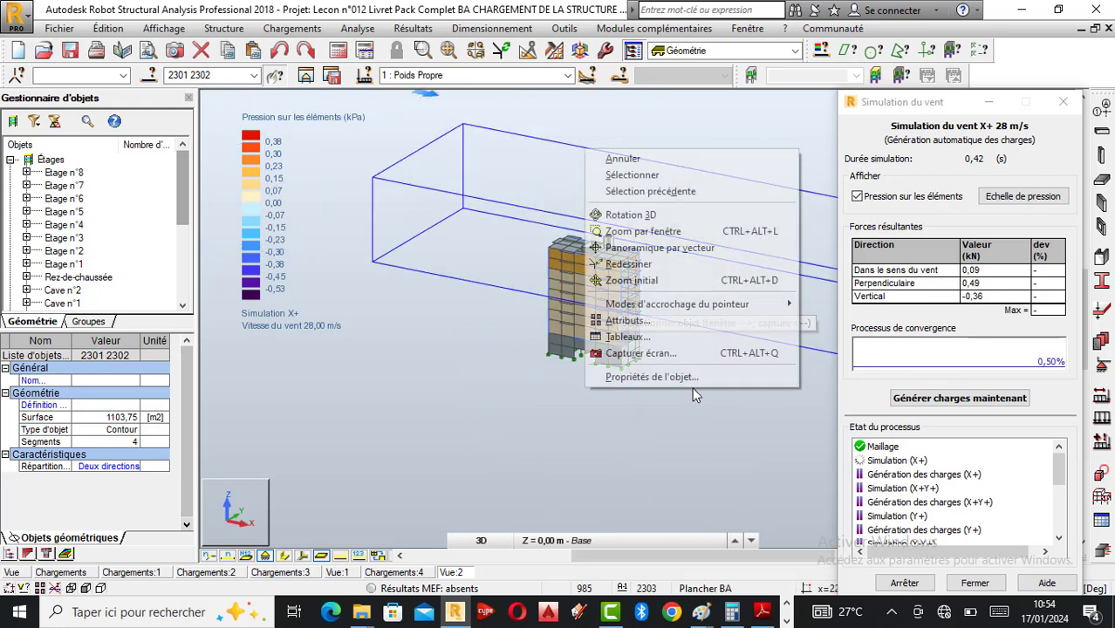
pyautogui.click(630, 214)
pyautogui.moveTo(747, 286); pyautogui.dragTo(615, 288)
pyautogui.scroll(6, 615, 288)
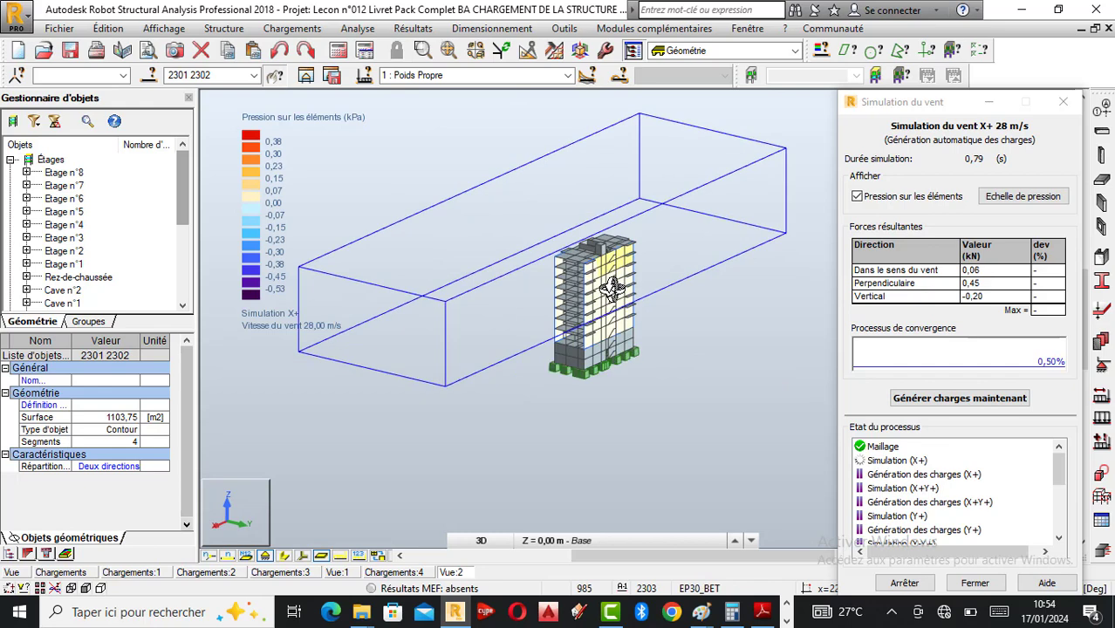
pyautogui.scroll(-2, 586, 251)
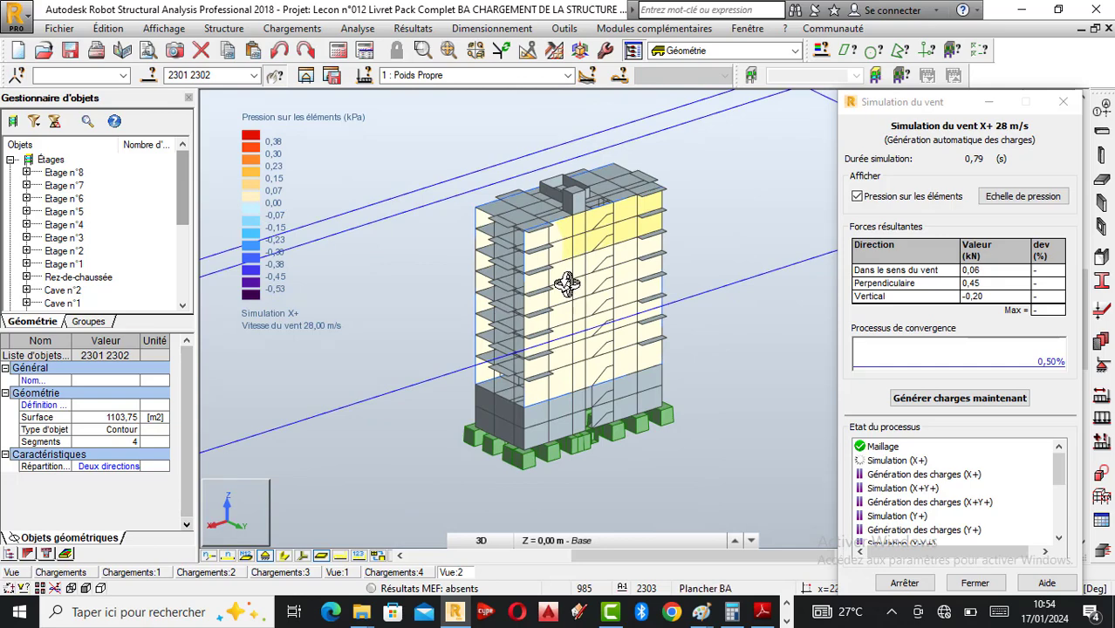
pyautogui.moveTo(543, 315)
pyautogui.mouseDown()
pyautogui.moveTo(672, 324)
pyautogui.moveTo(569, 330)
pyautogui.mouseUp()
pyautogui.scroll(3, 569, 330)
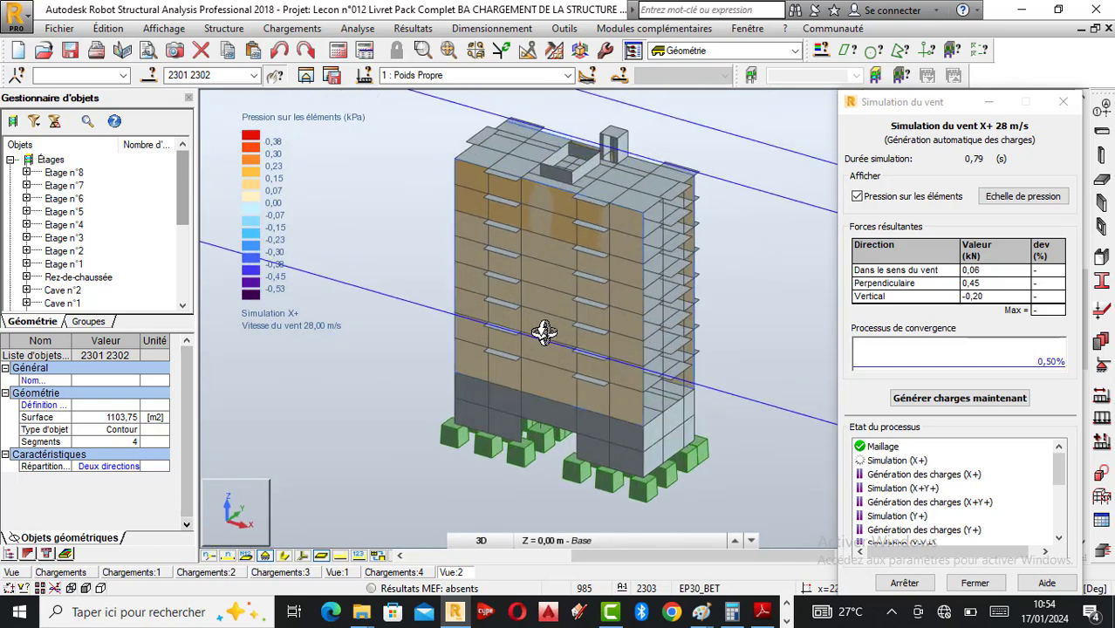
pyautogui.click(568, 75)
pyautogui.click(643, 259)
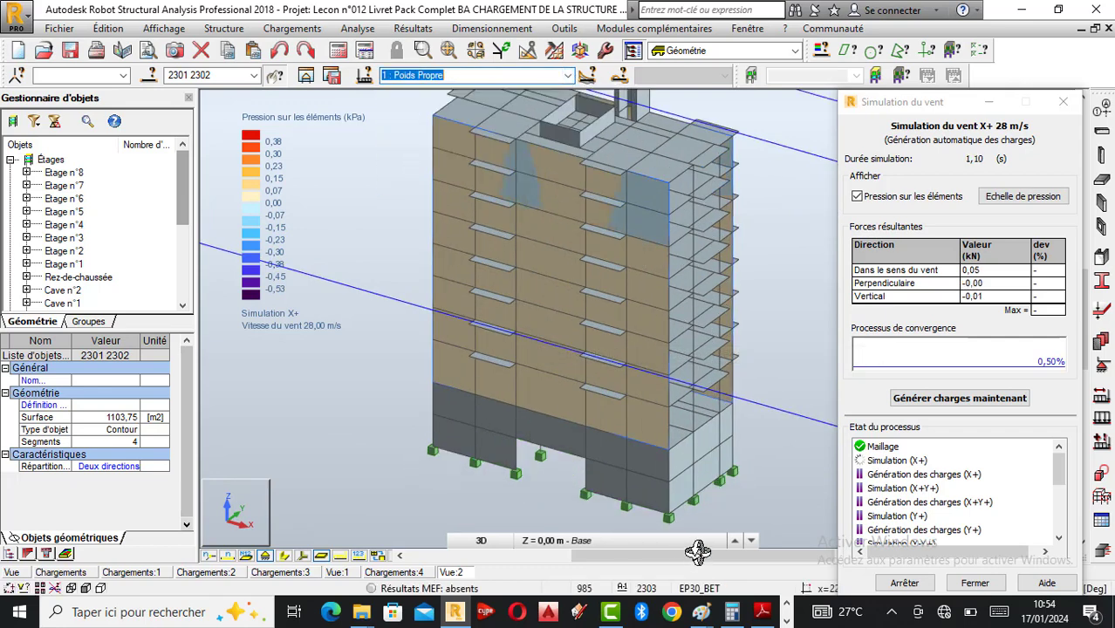
pyautogui.click(788, 620)
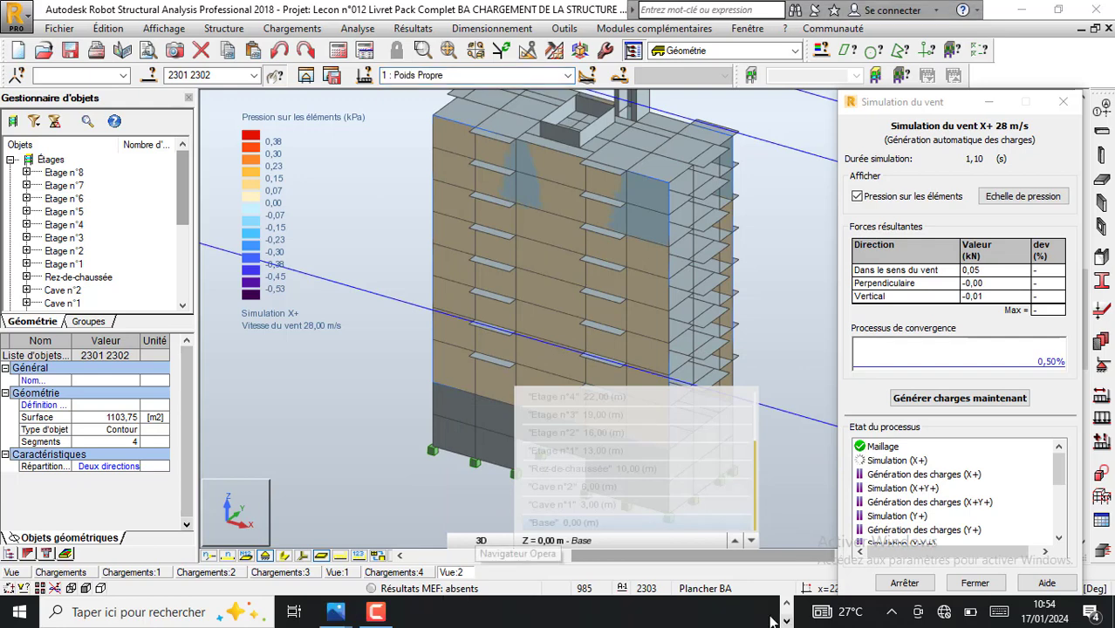
pyautogui.click(377, 612)
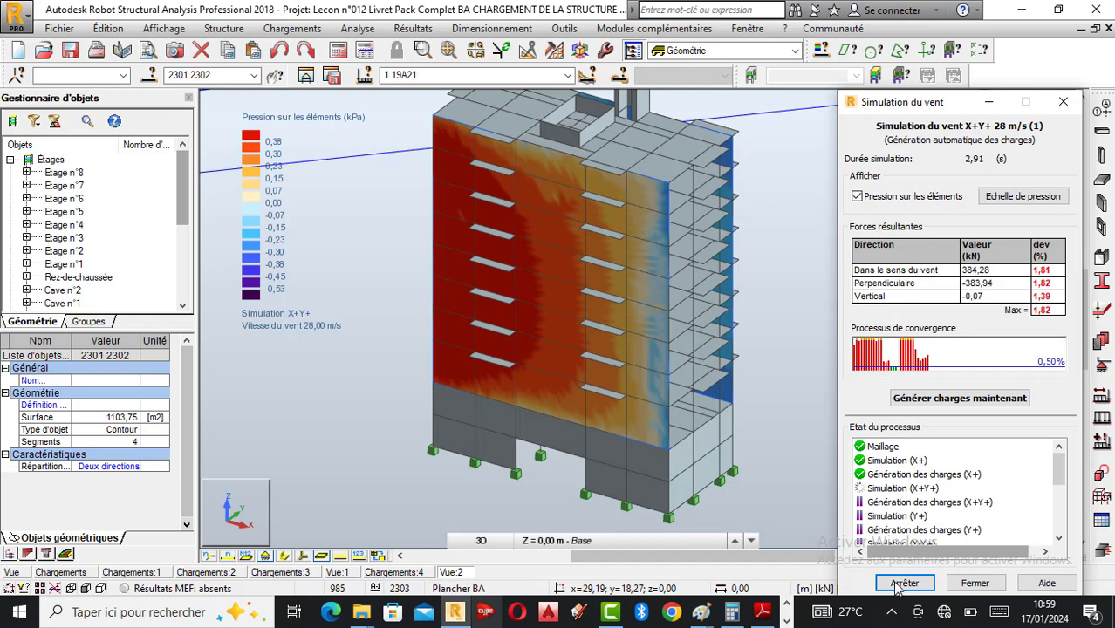
# Stop the running wind simulation, close its window along with the second 3D view, and return to the first building view.
pyautogui.click(896, 583)
pyautogui.click(429, 271)
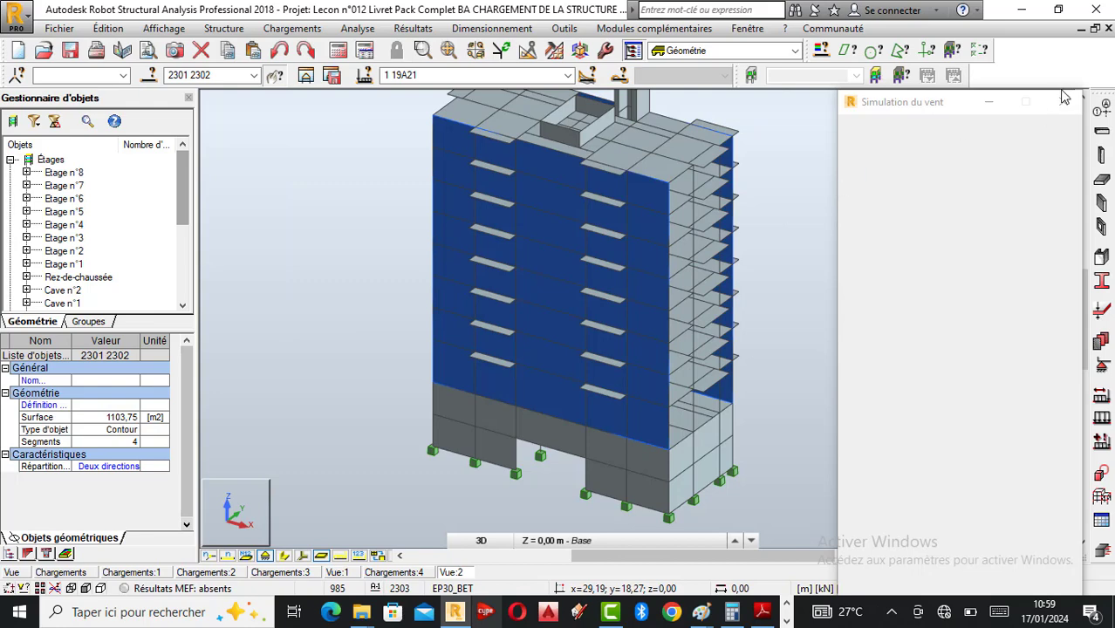
pyautogui.click(1103, 419)
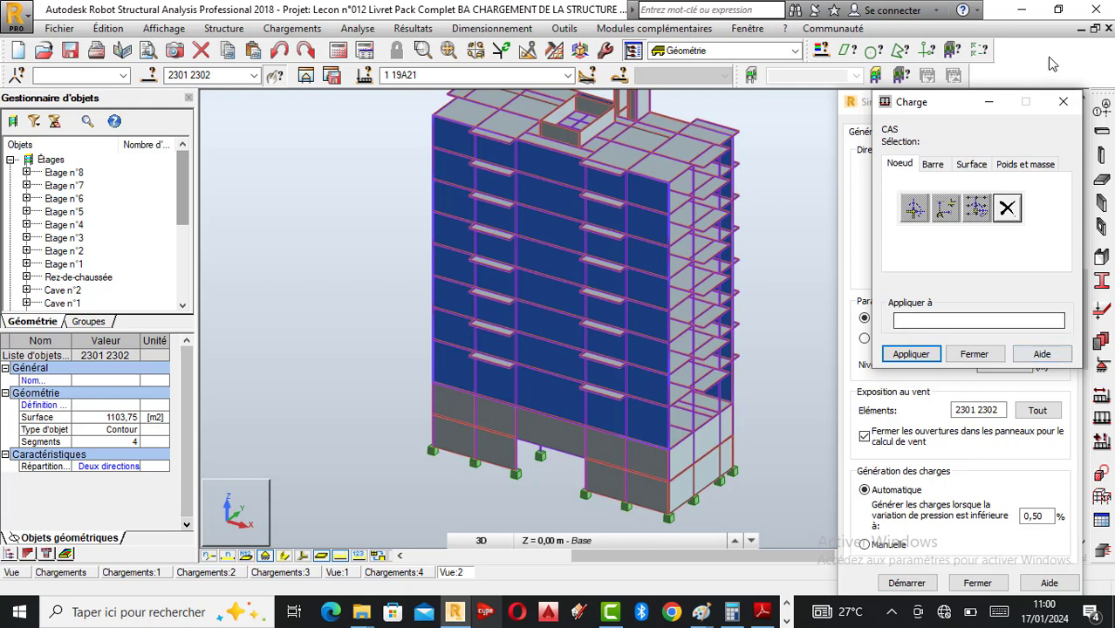
pyautogui.click(1064, 102)
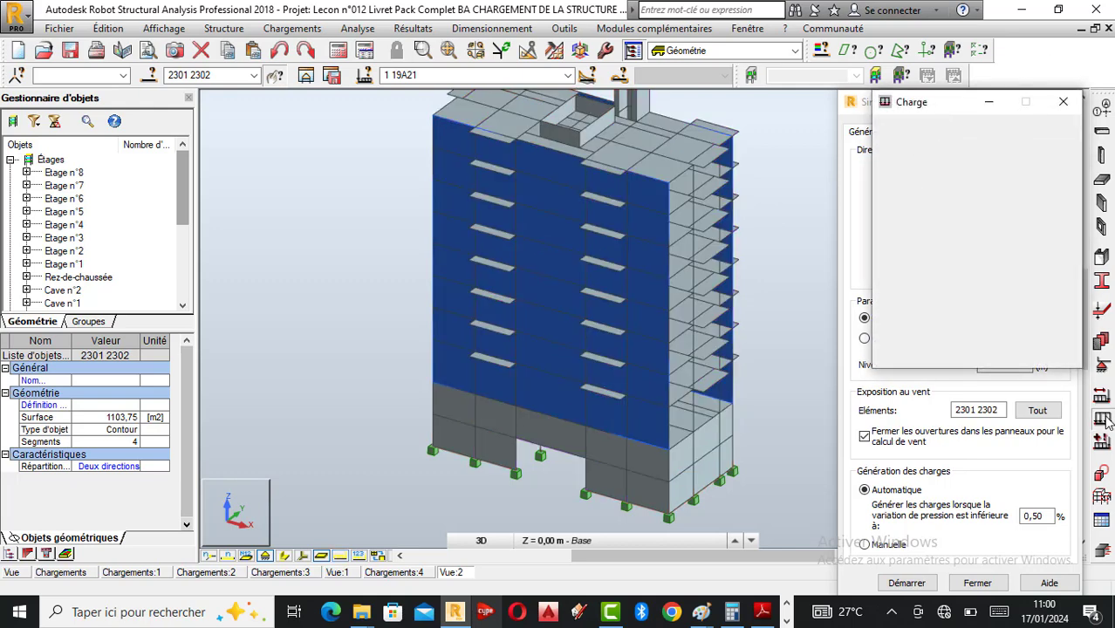
pyautogui.click(1064, 102)
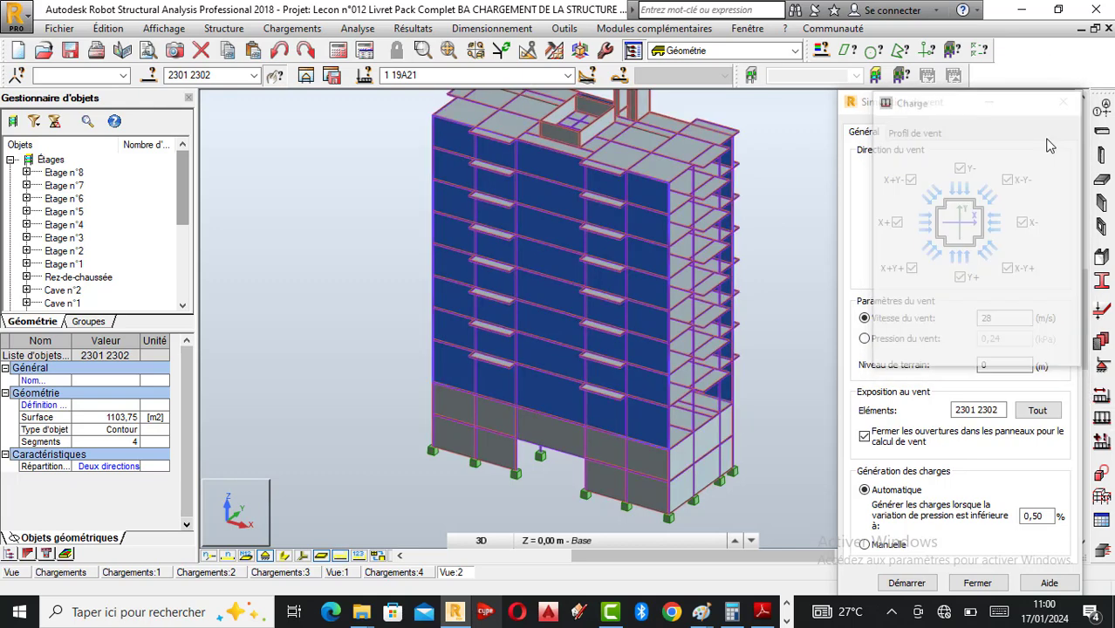
pyautogui.click(1064, 106)
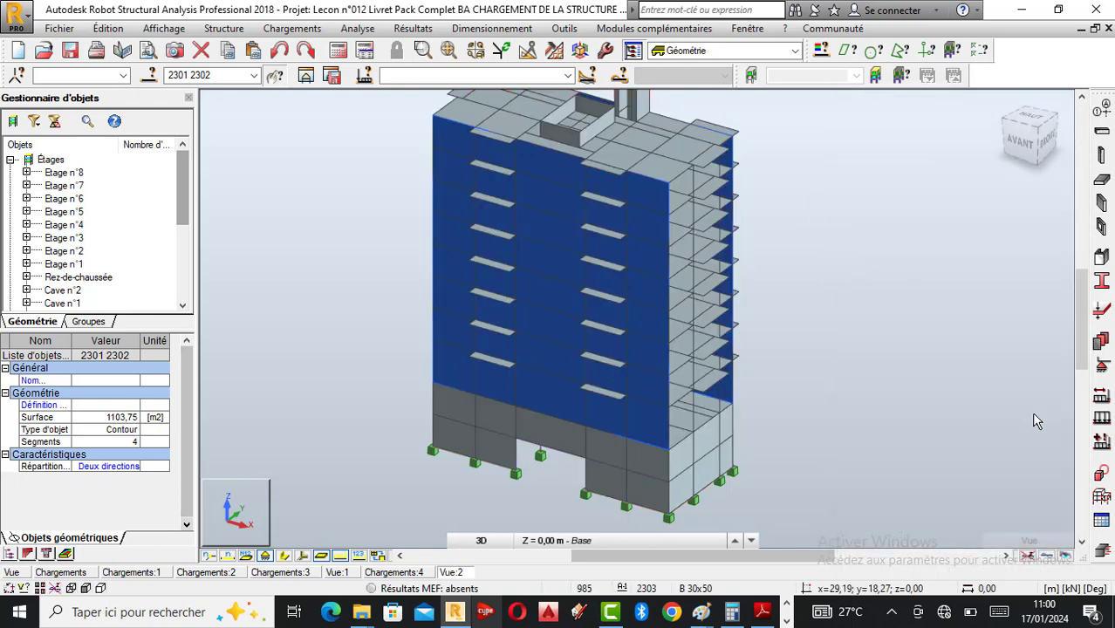
pyautogui.click(1102, 435)
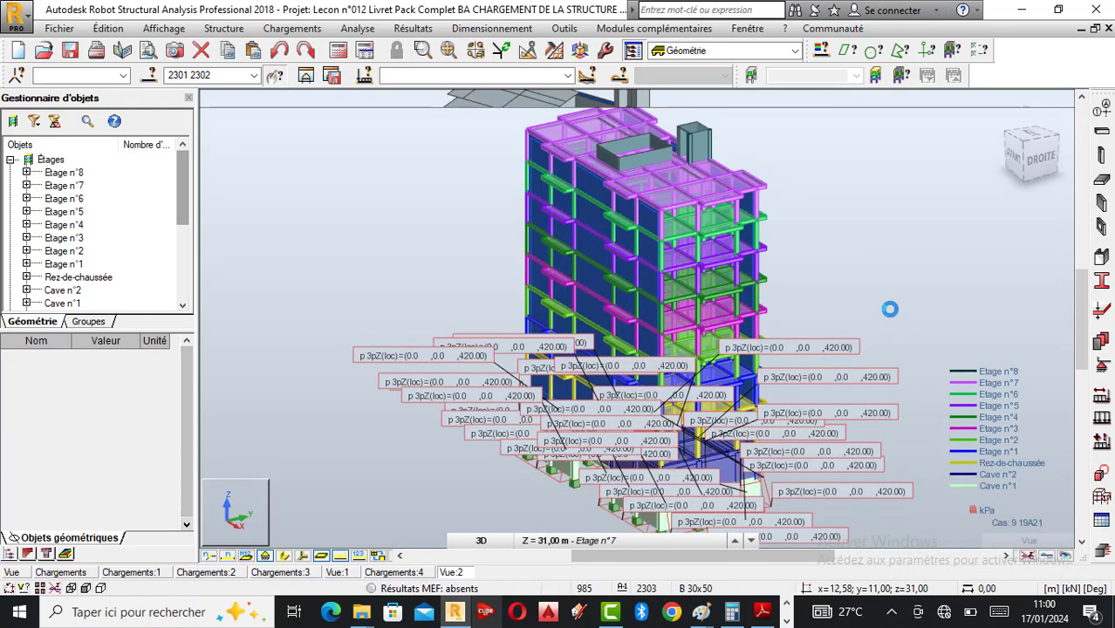
pyautogui.click(1102, 420)
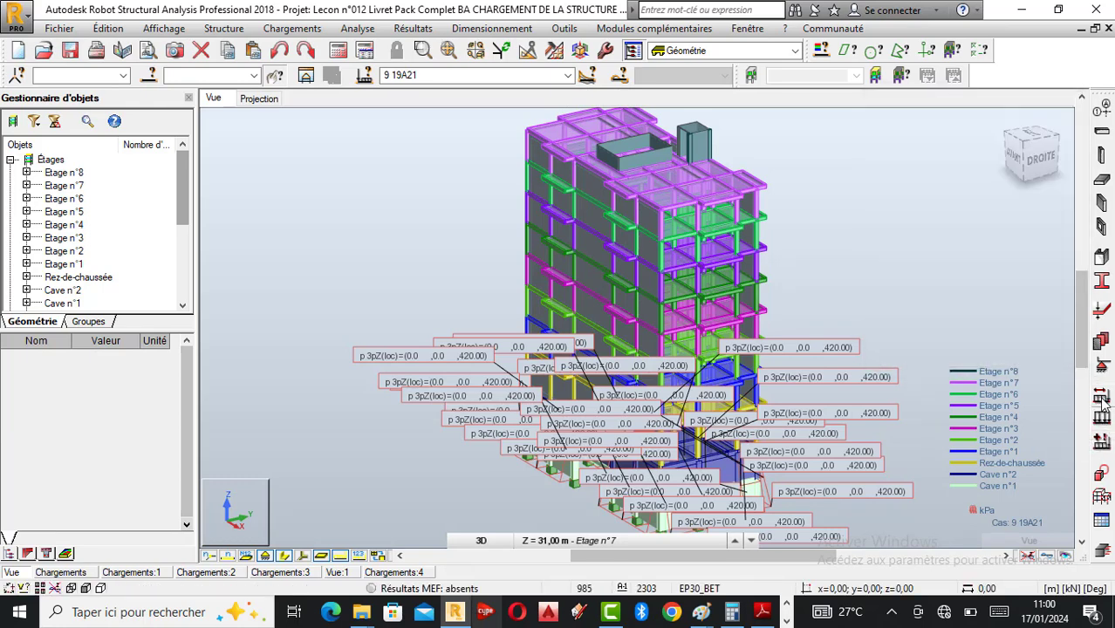
# Delete the generated wind cases 21 and 20 from the list of defined load cases.
pyautogui.click(1103, 400)
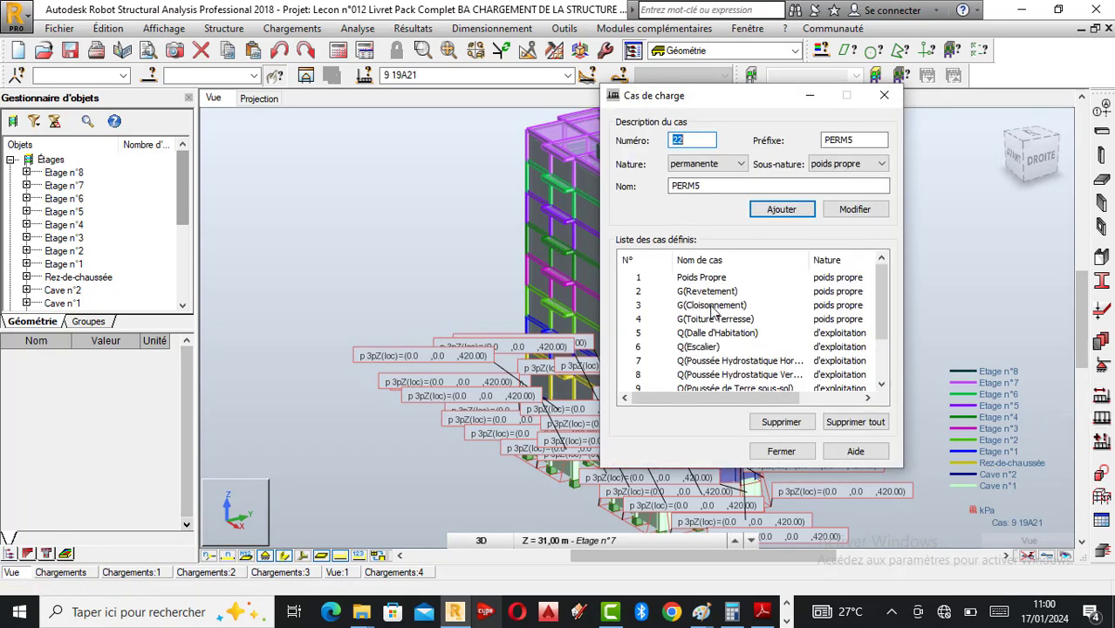
pyautogui.click(643, 376)
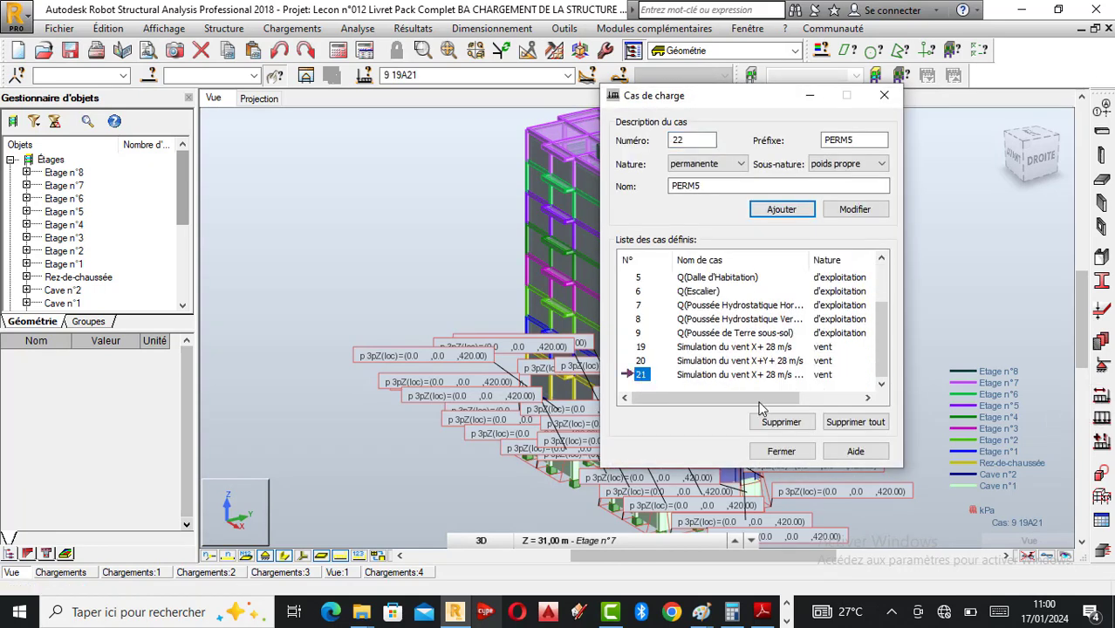
pyautogui.click(782, 423)
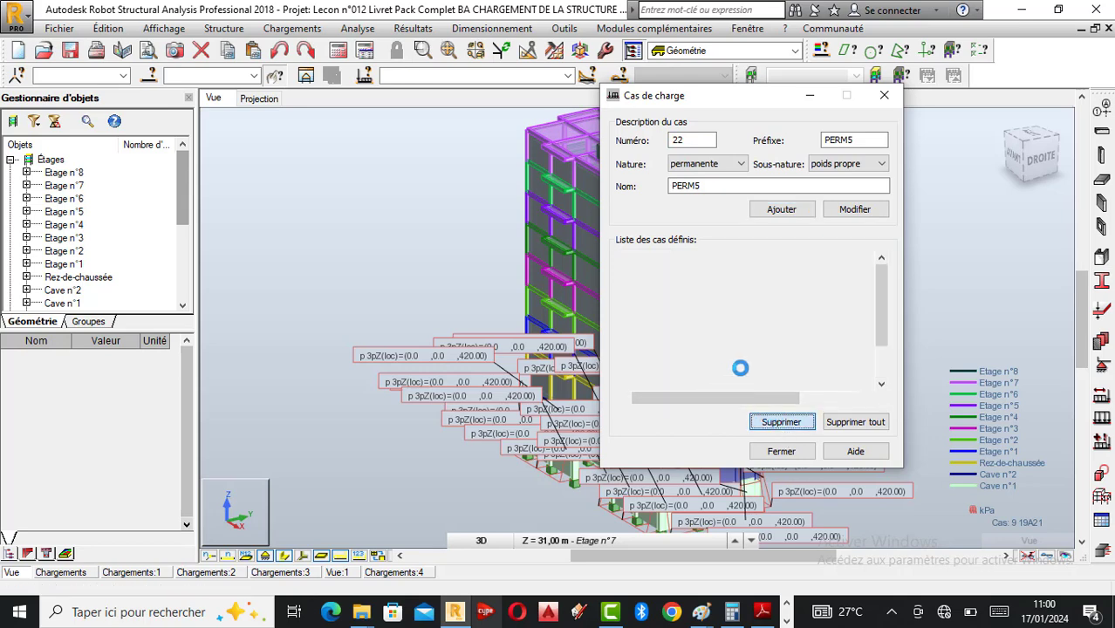
pyautogui.scroll(-1, 697, 369)
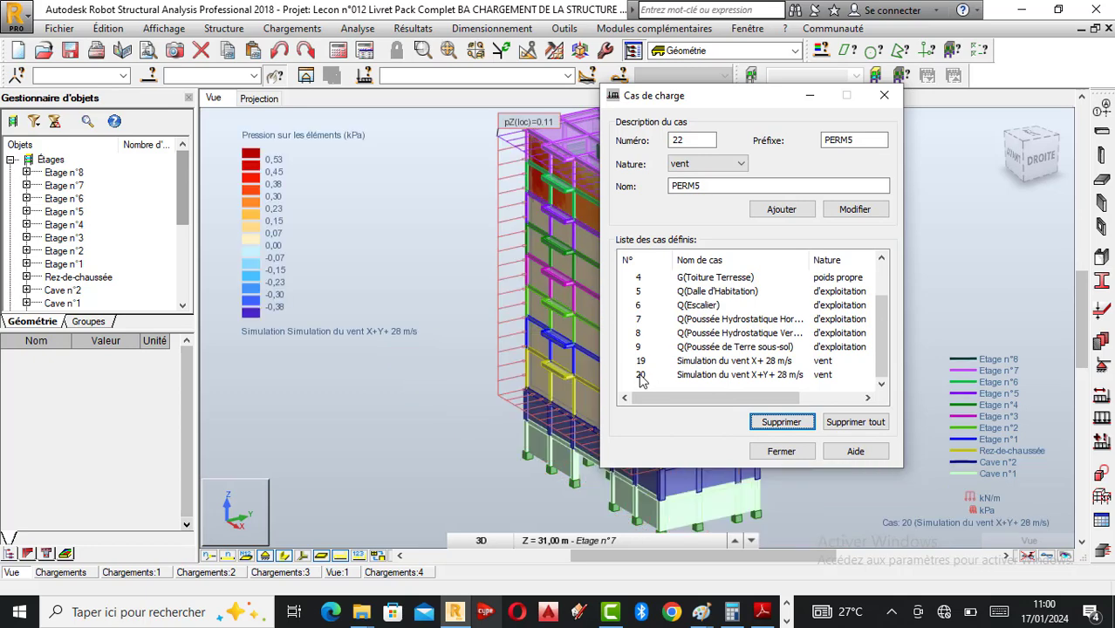
pyautogui.click(641, 376)
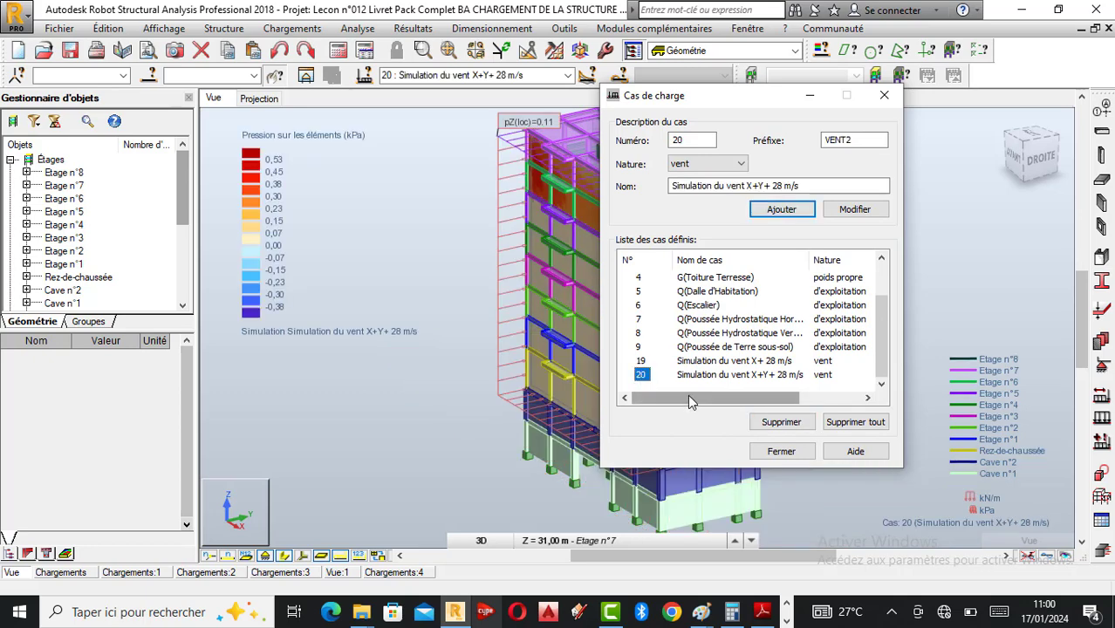
pyautogui.scroll(-1, 381, 305)
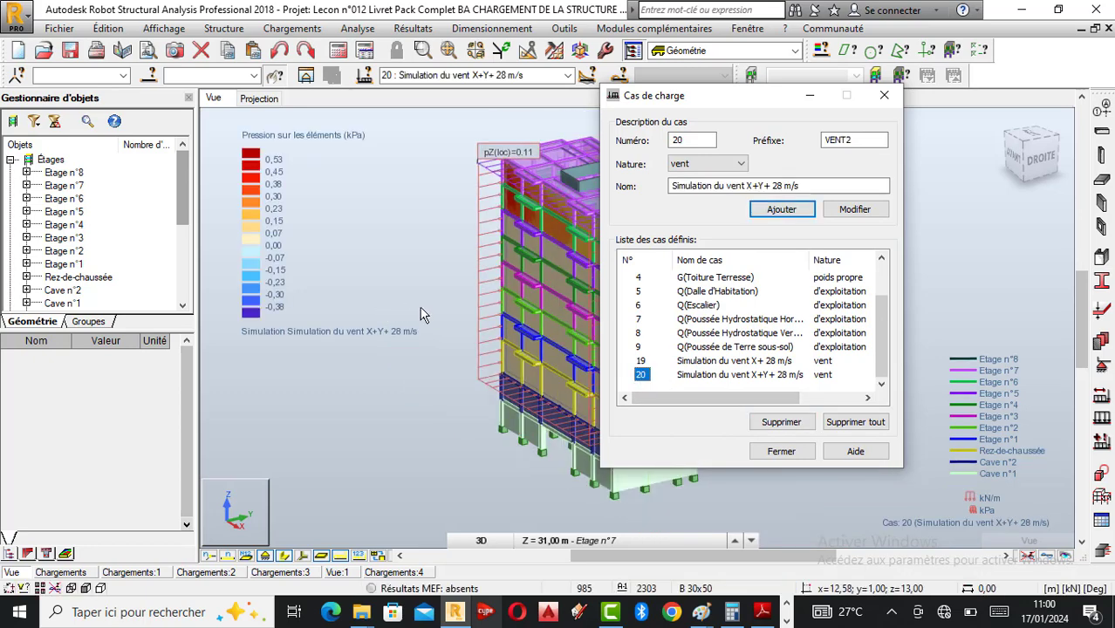
pyautogui.click(786, 425)
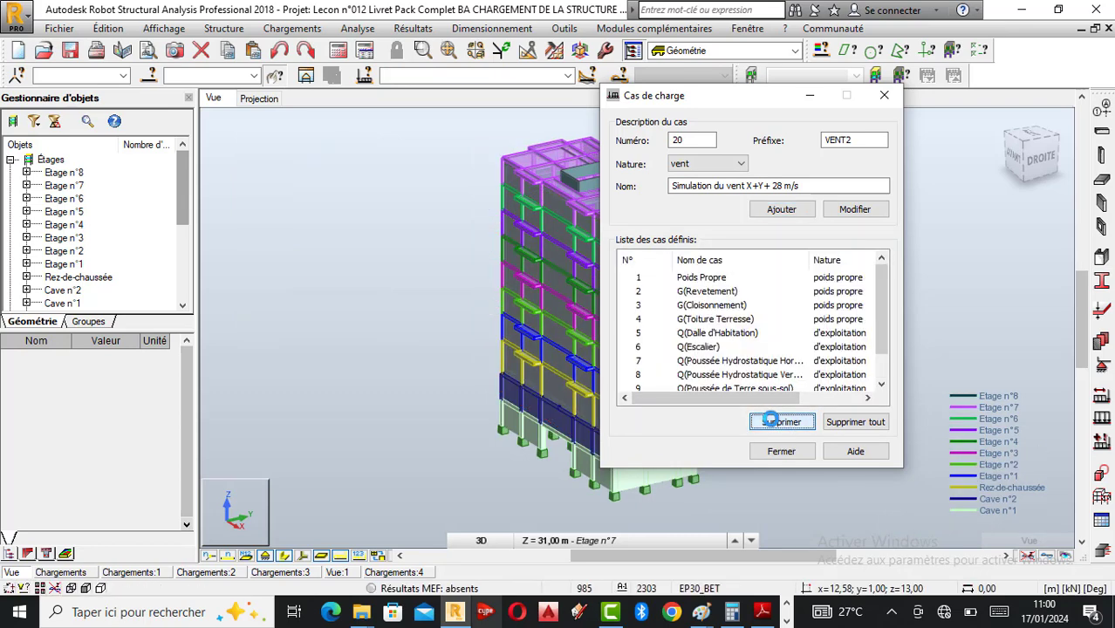
# Delete wind load case 19, Simulation du vent X+ 28 m/s, and check which load cases remain available.
pyautogui.scroll(-1, 717, 364)
pyautogui.click(662, 375)
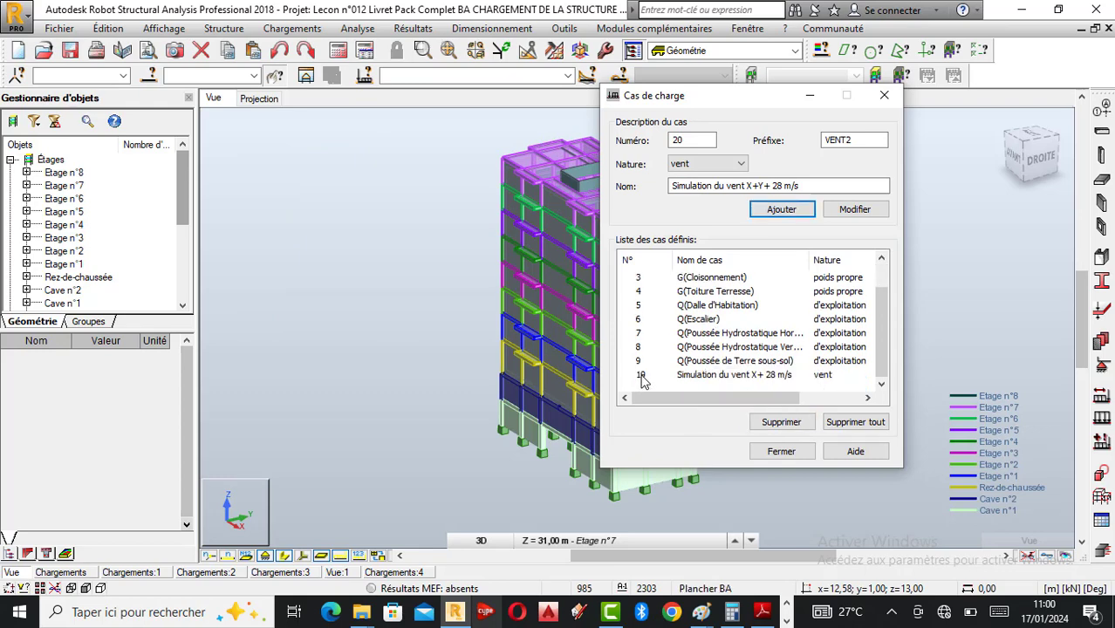
pyautogui.click(642, 375)
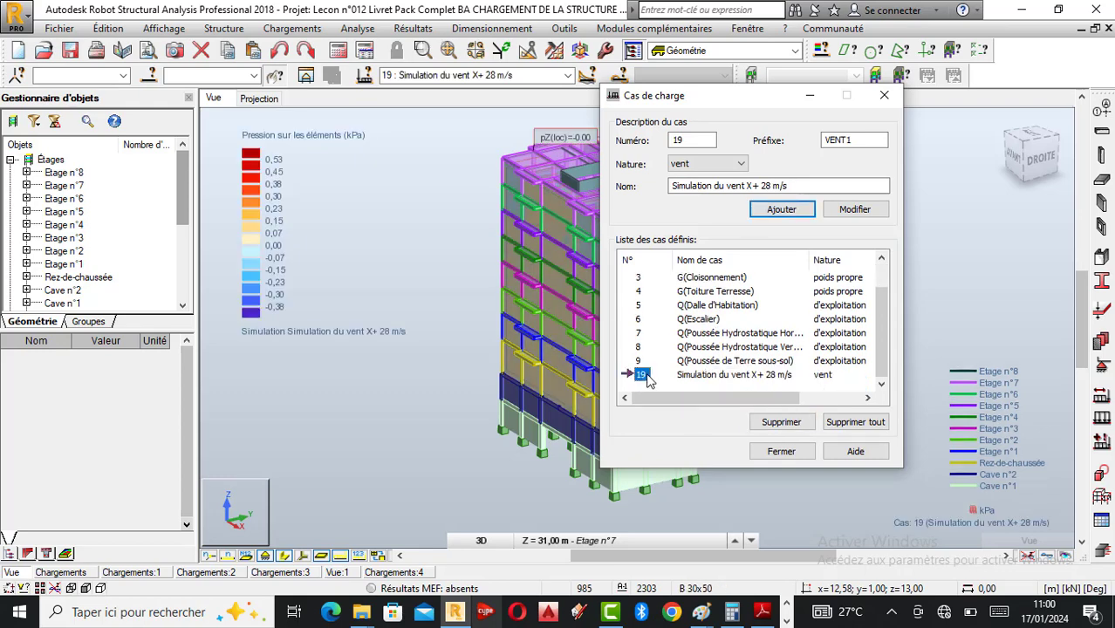
pyautogui.click(780, 424)
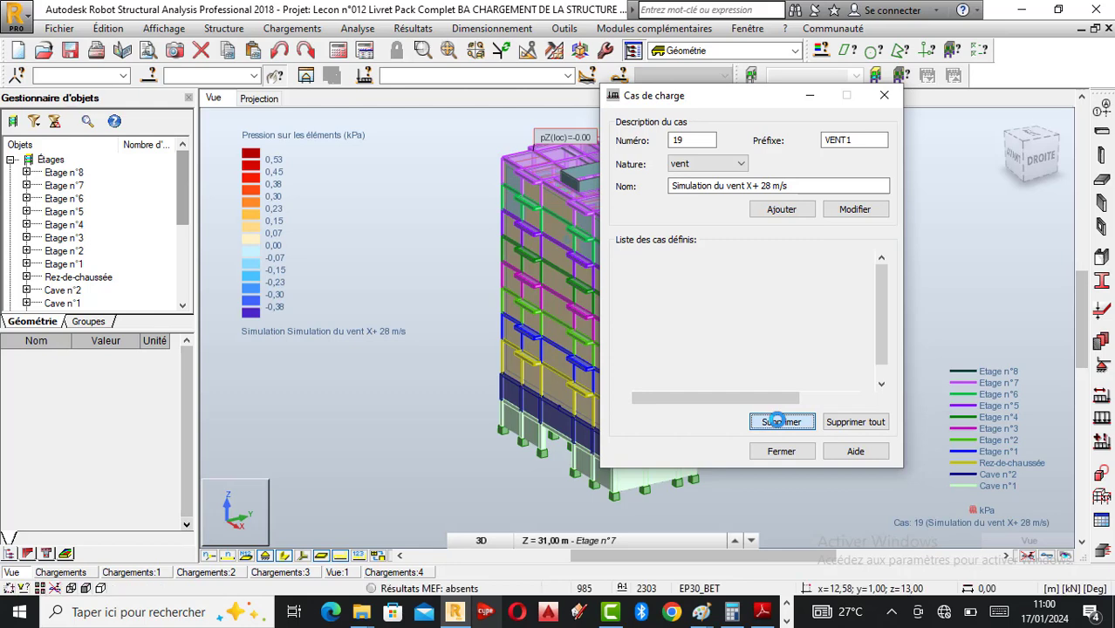
pyautogui.scroll(-1, 720, 330)
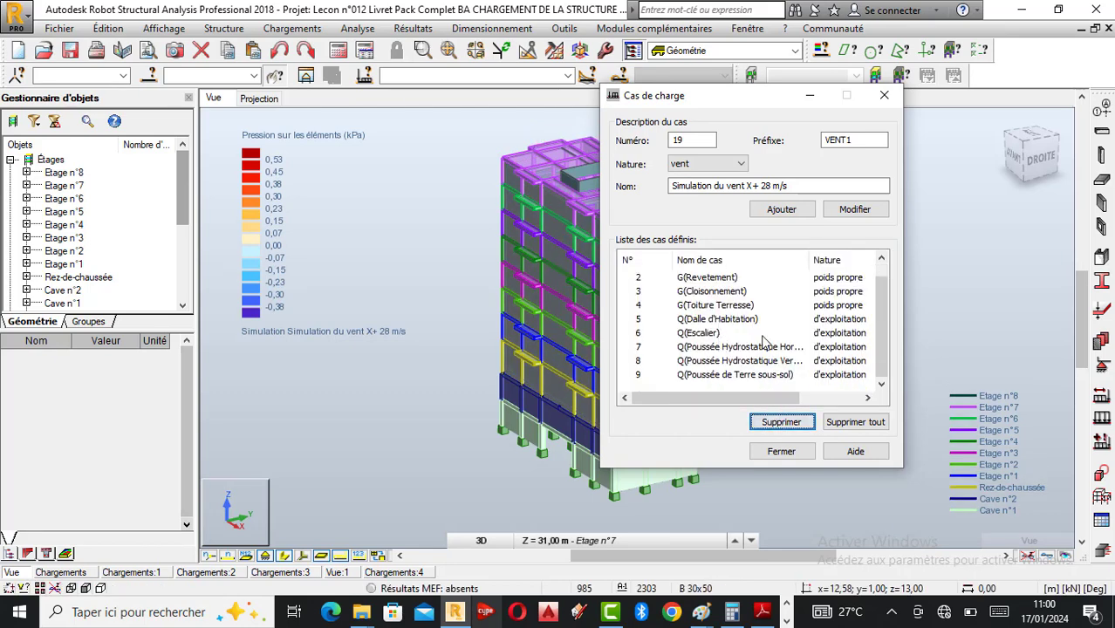
pyautogui.click(884, 95)
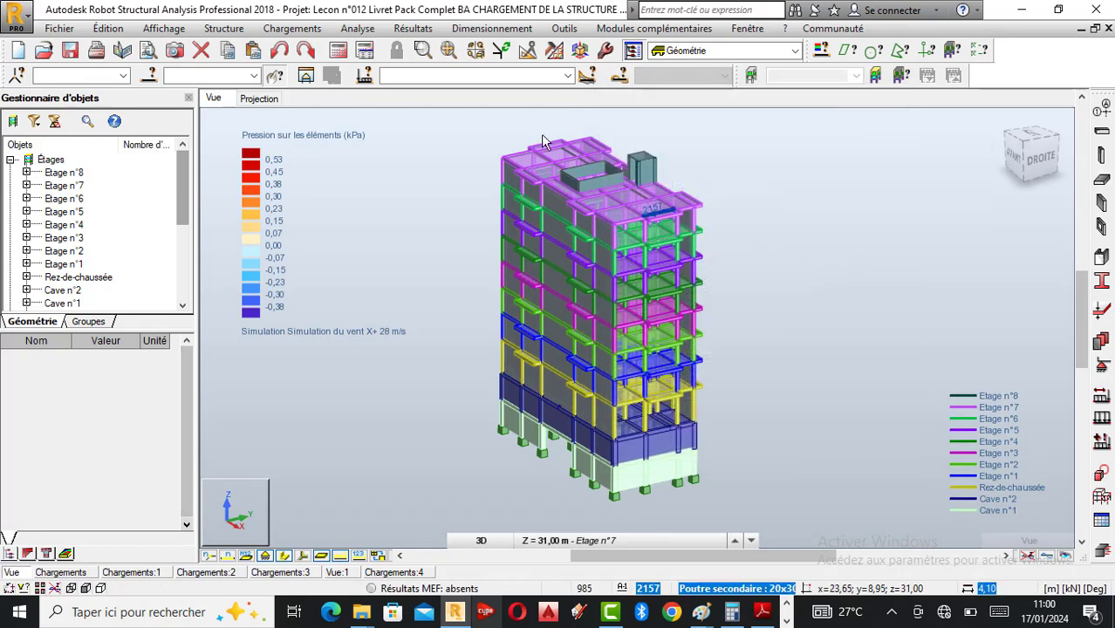
pyautogui.click(568, 76)
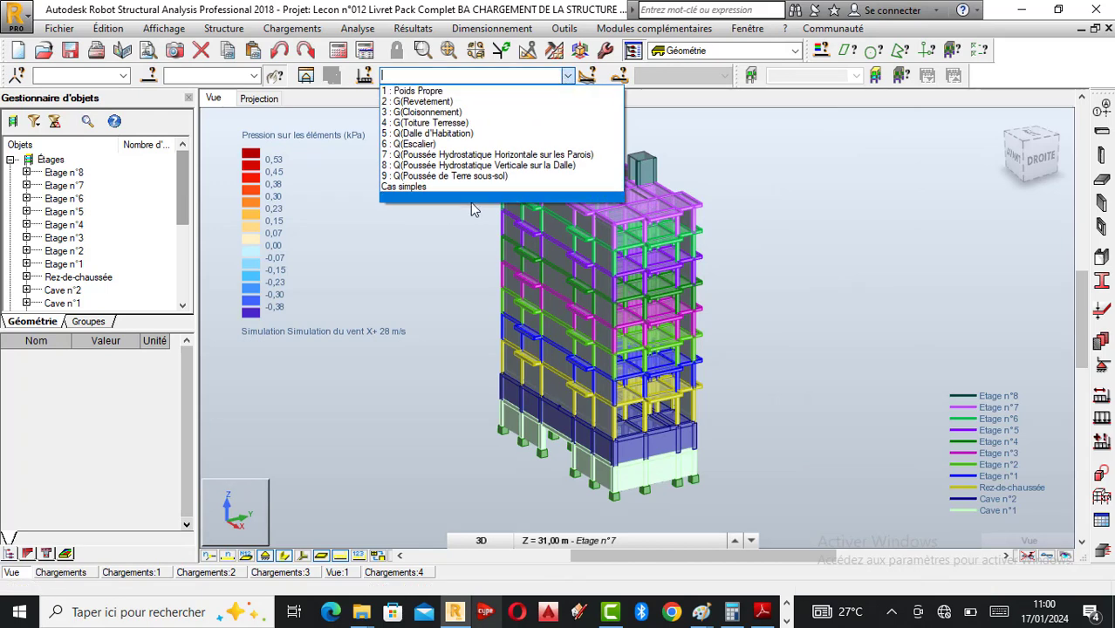
pyautogui.click(838, 188)
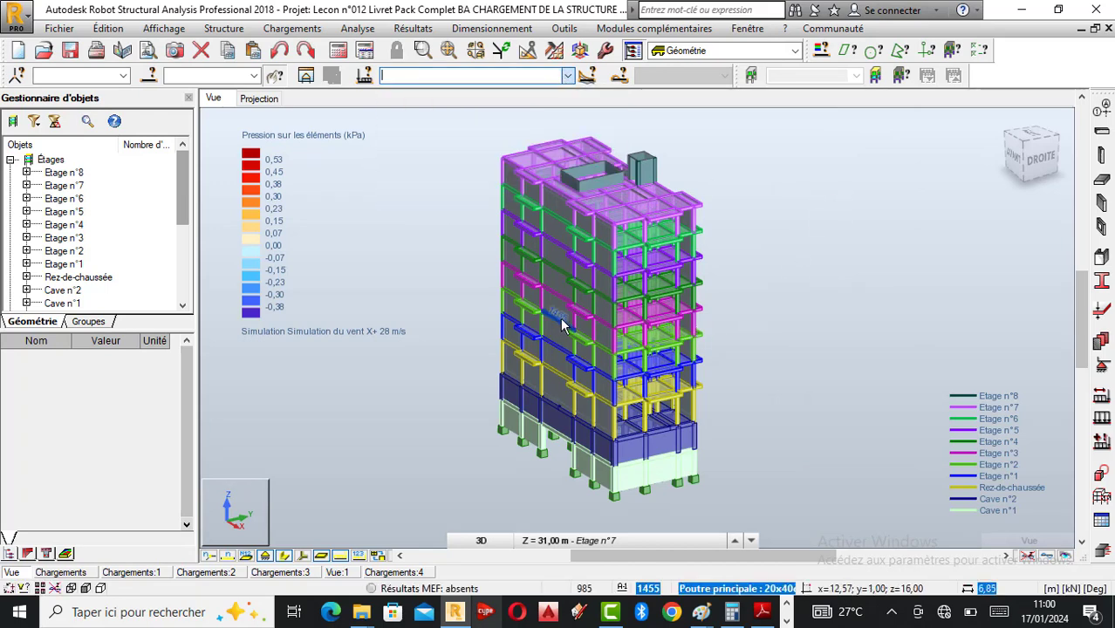
# Select every bar that has the section Colonne : 25x35cm2, using selection by attribute.
pyautogui.rightClick(802, 269)
pyautogui.click(761, 335)
pyautogui.moveTo(759, 335); pyautogui.dragTo(797, 259)
pyautogui.rightClick(705, 267)
pyautogui.click(742, 272)
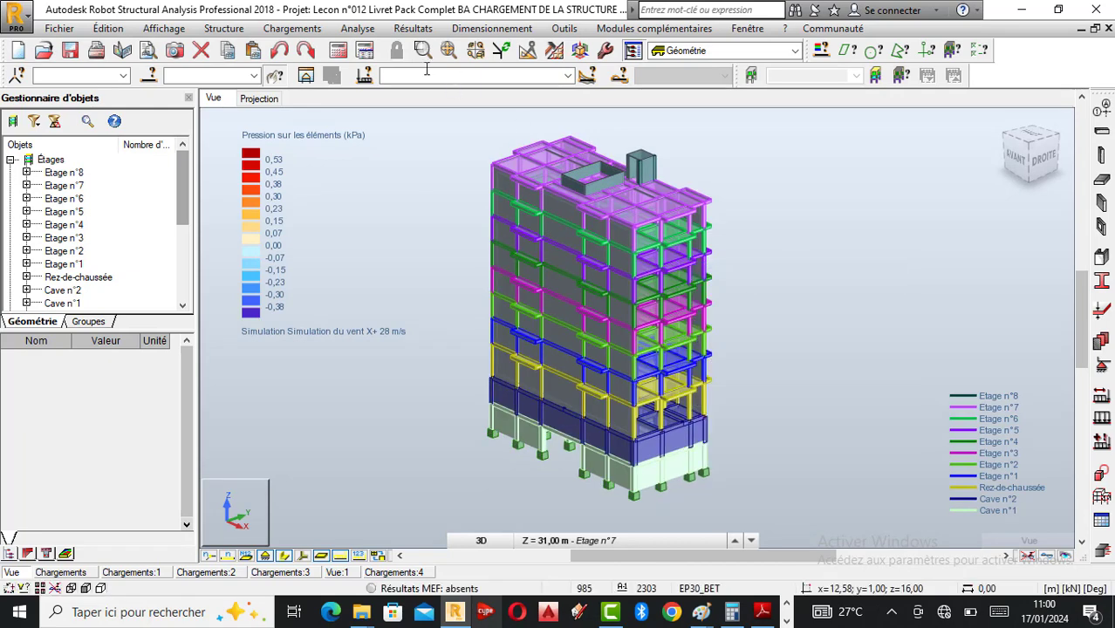
pyautogui.click(821, 50)
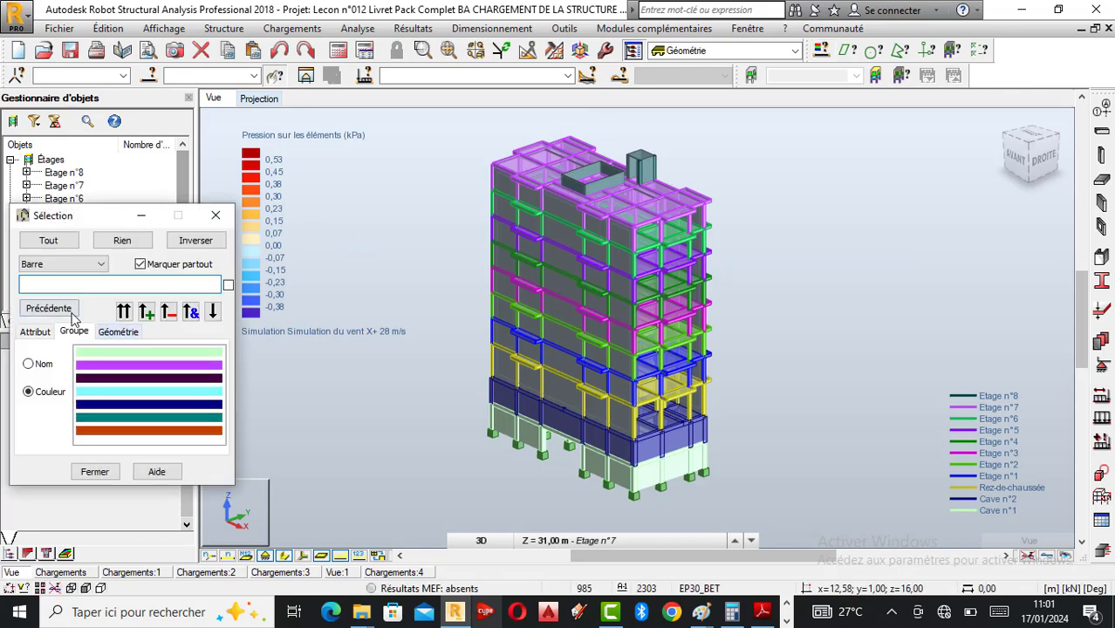
pyautogui.click(35, 332)
pyautogui.click(49, 267)
pyautogui.click(49, 267)
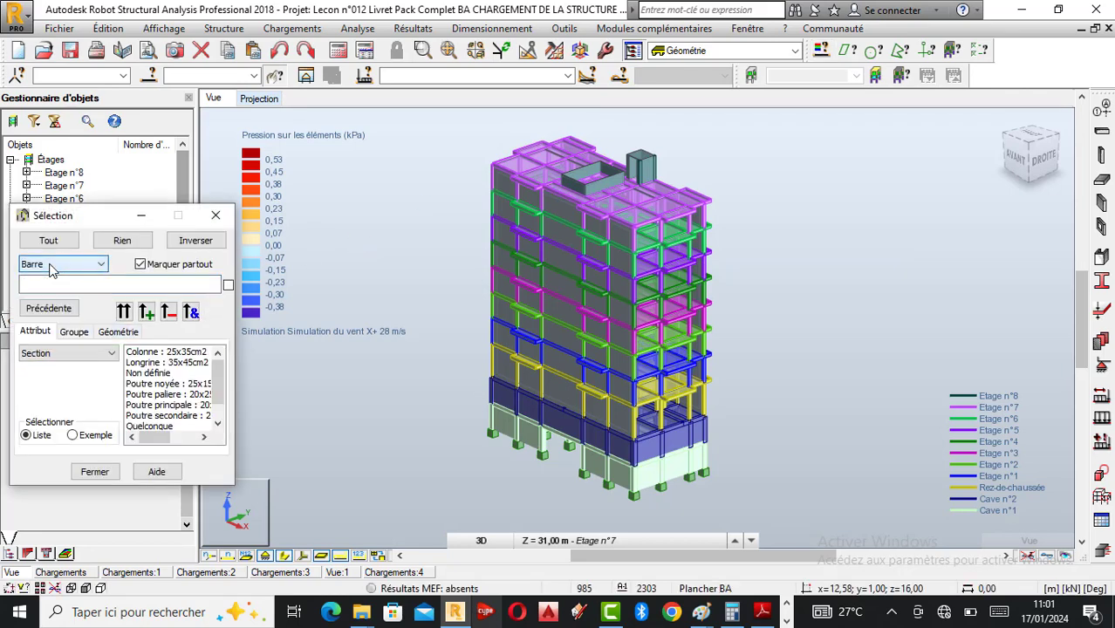
pyautogui.click(49, 266)
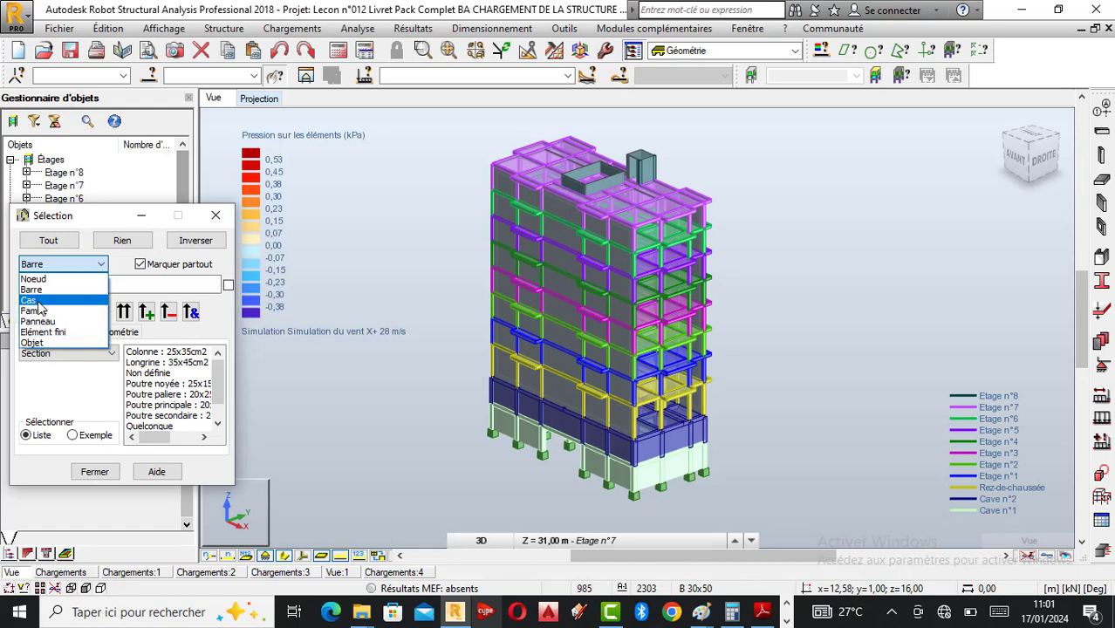
pyautogui.click(39, 322)
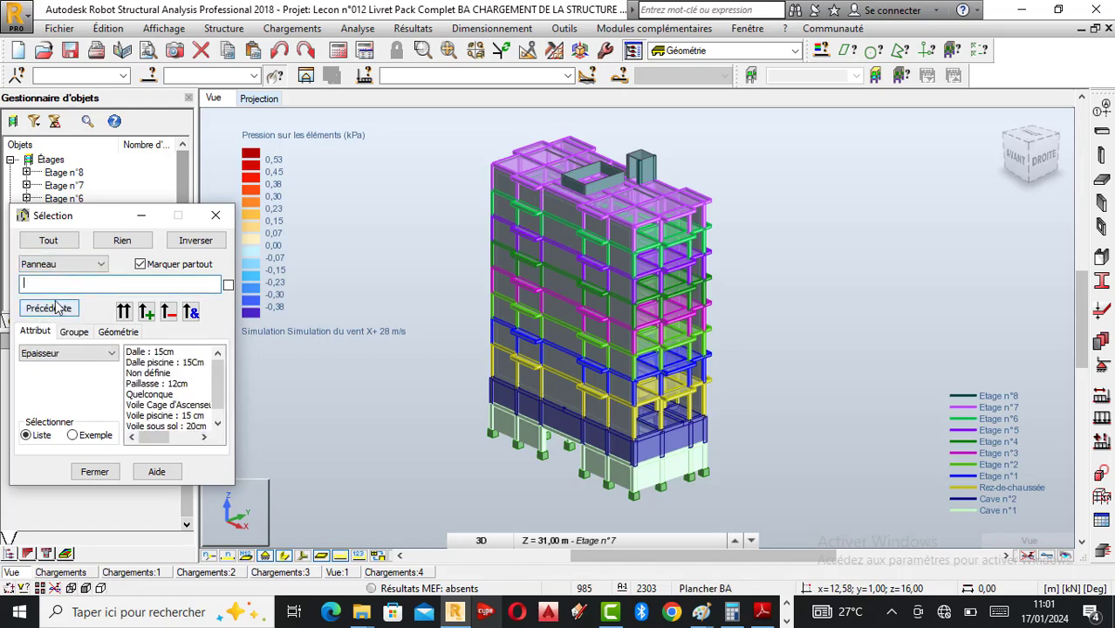
pyautogui.click(72, 267)
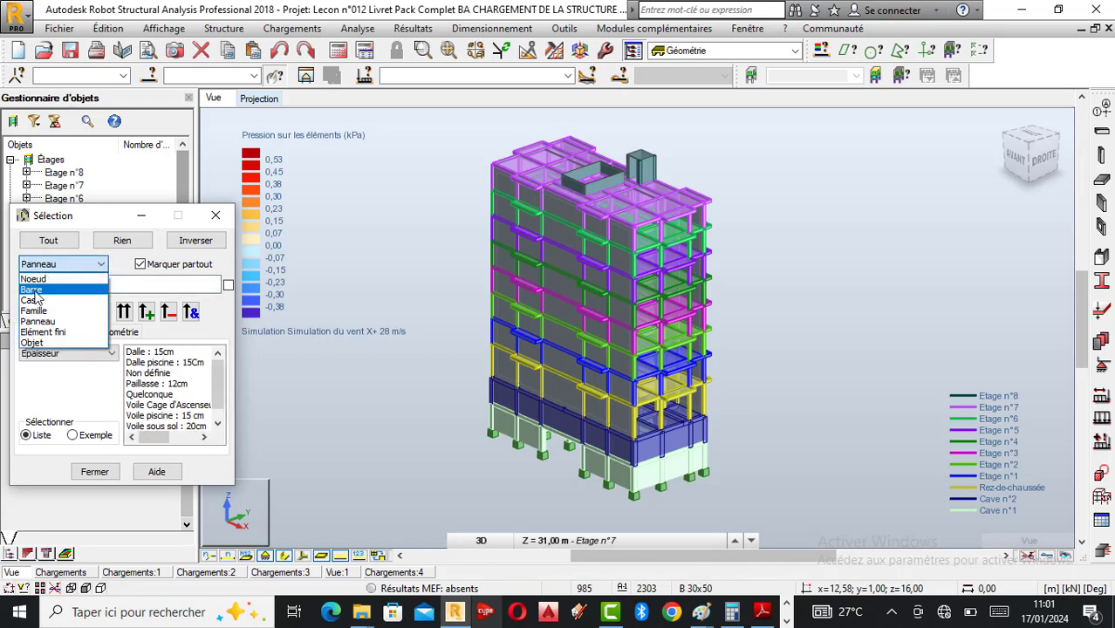
pyautogui.click(39, 289)
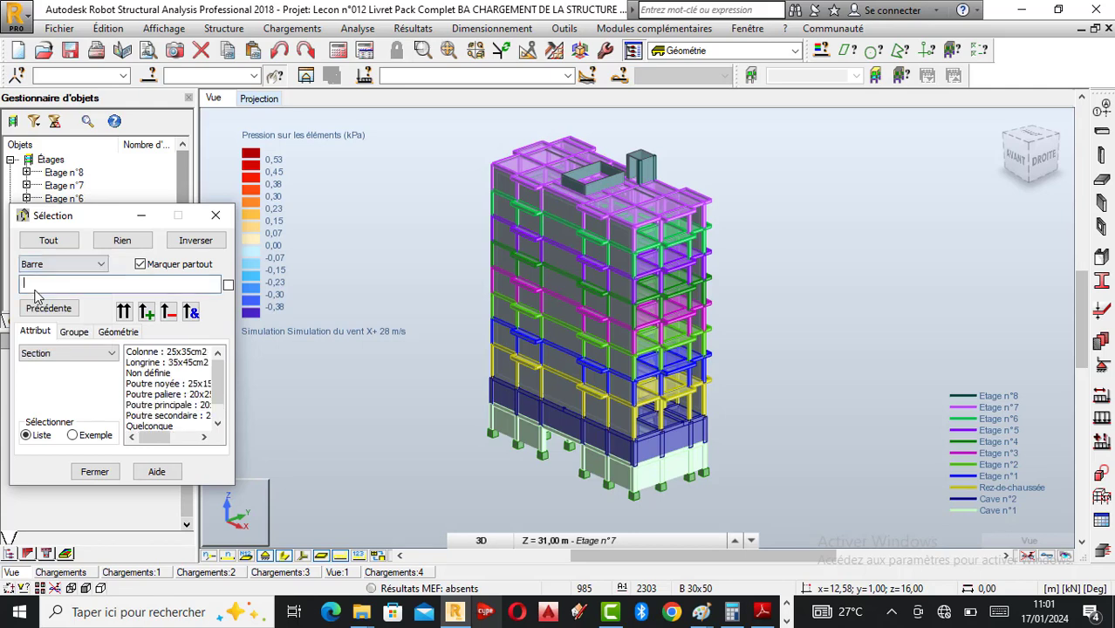
pyautogui.click(161, 352)
pyautogui.click(145, 312)
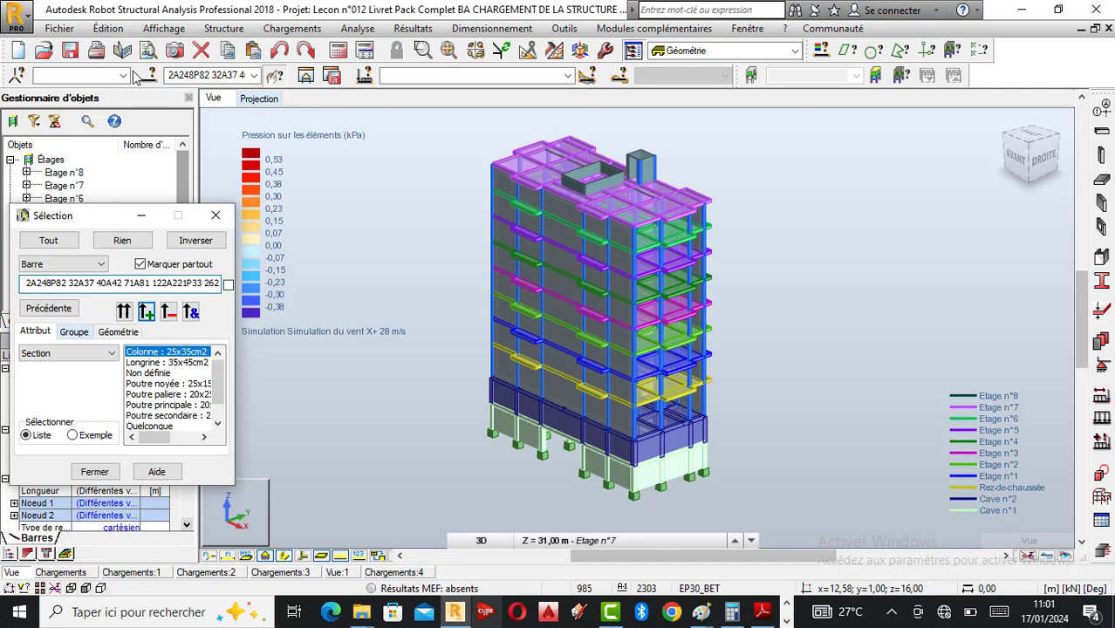
pyautogui.click(179, 74)
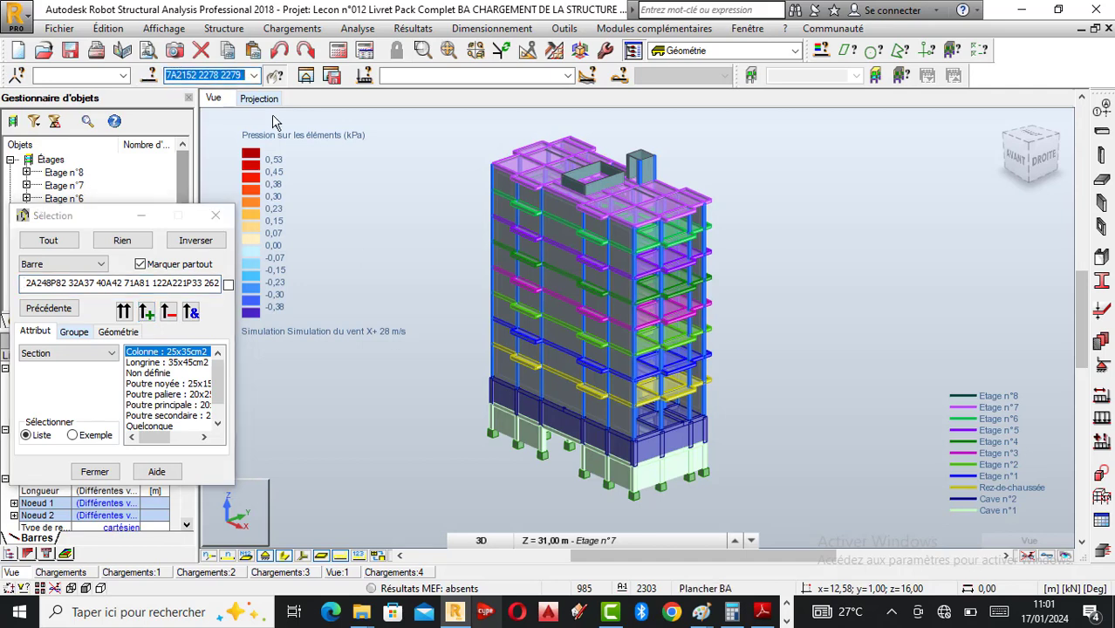
pyautogui.scroll(1, 372, 217)
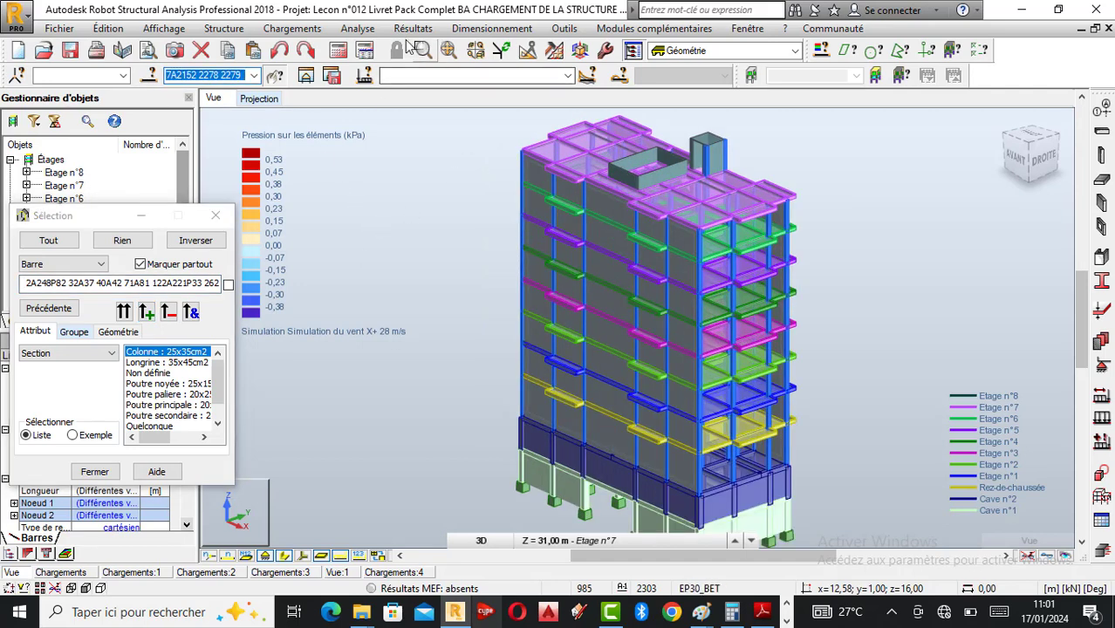
pyautogui.click(292, 28)
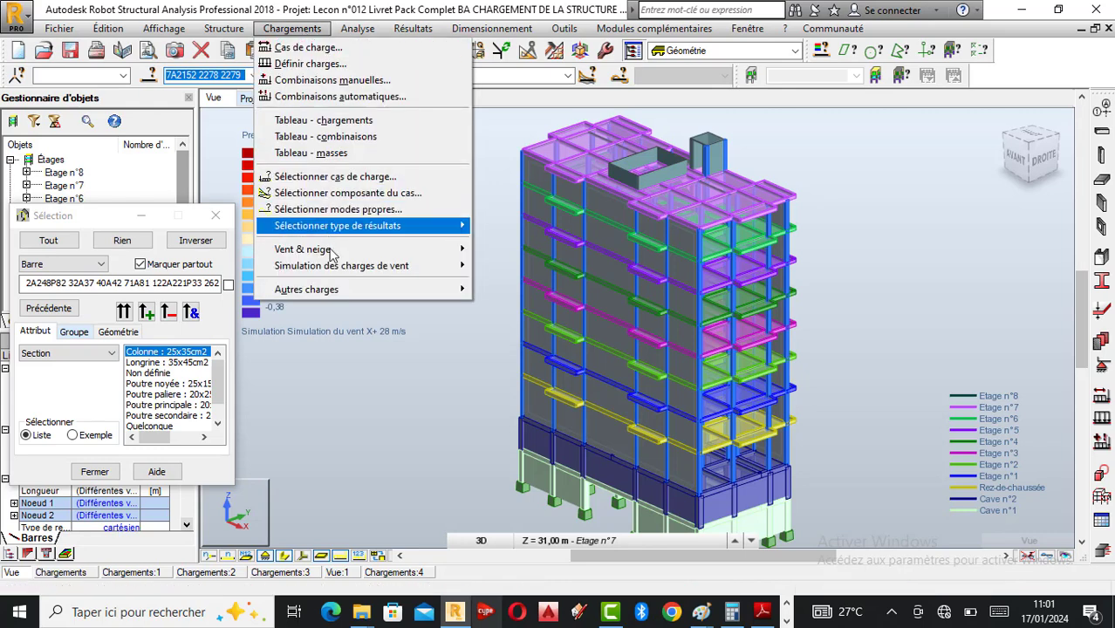
pyautogui.moveTo(333, 268)
pyautogui.click(542, 264)
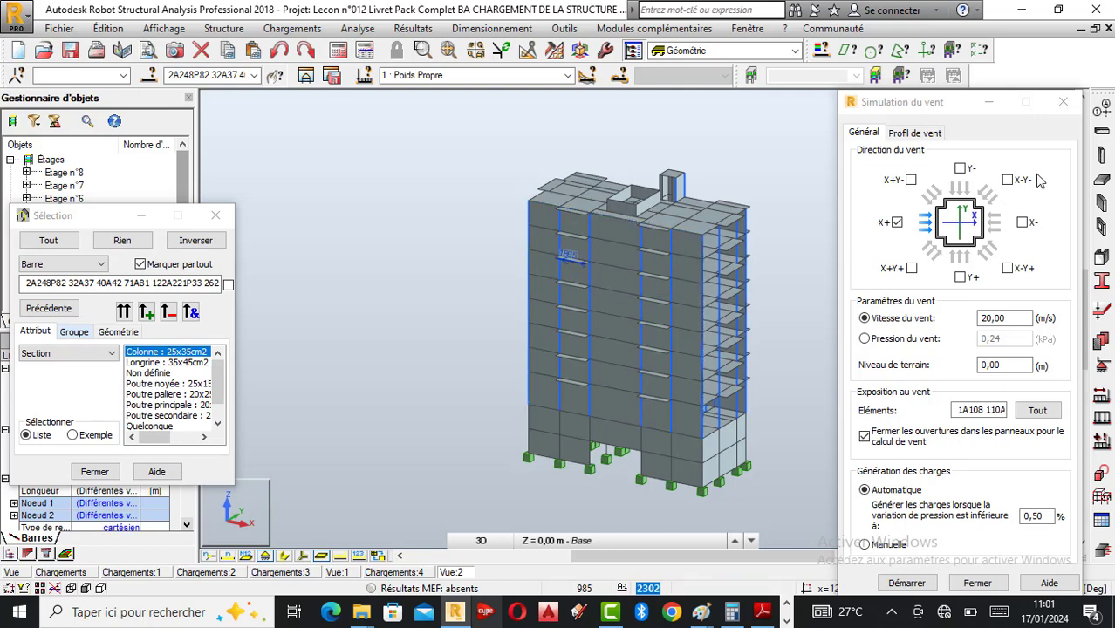
pyautogui.click(1063, 101)
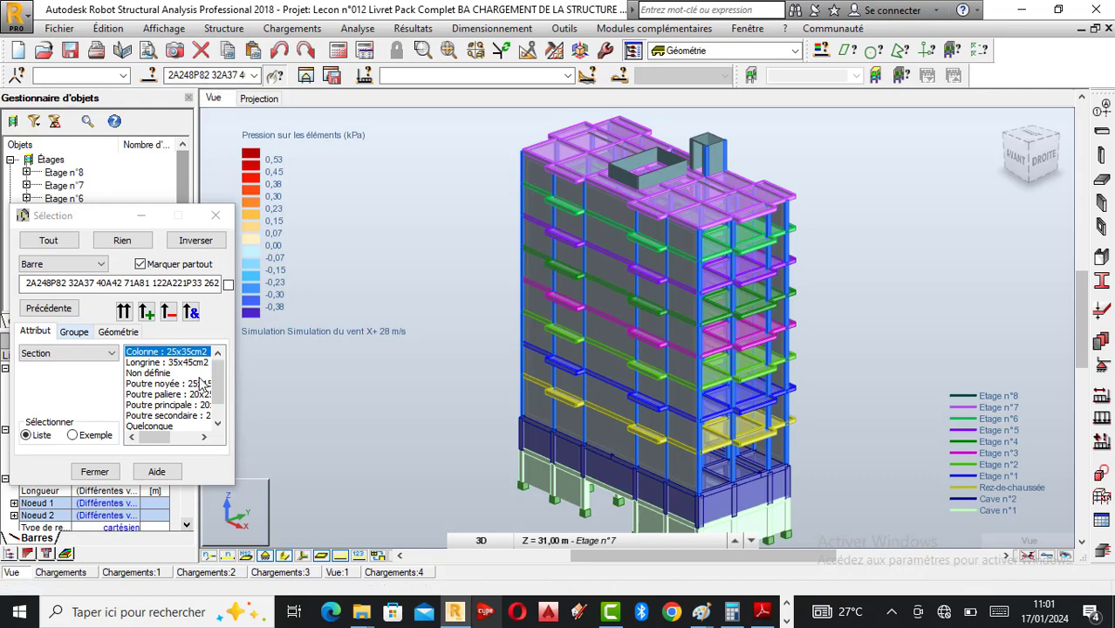
# Add all geometric objects of type Contour to the current selection, using selection by attribute.
pyautogui.click(65, 263)
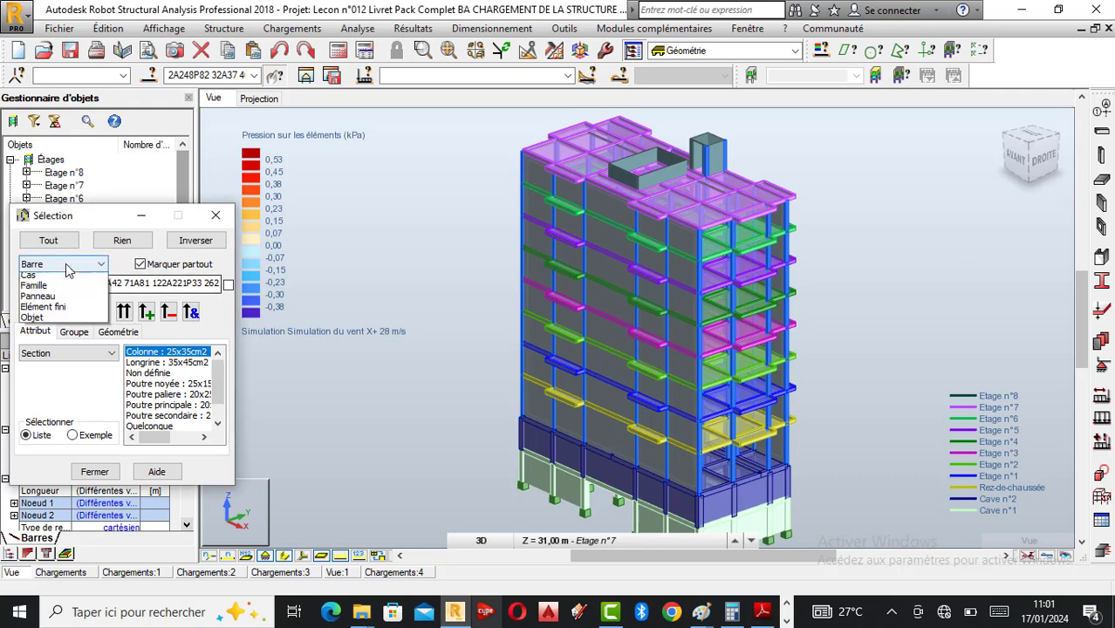
pyautogui.click(38, 343)
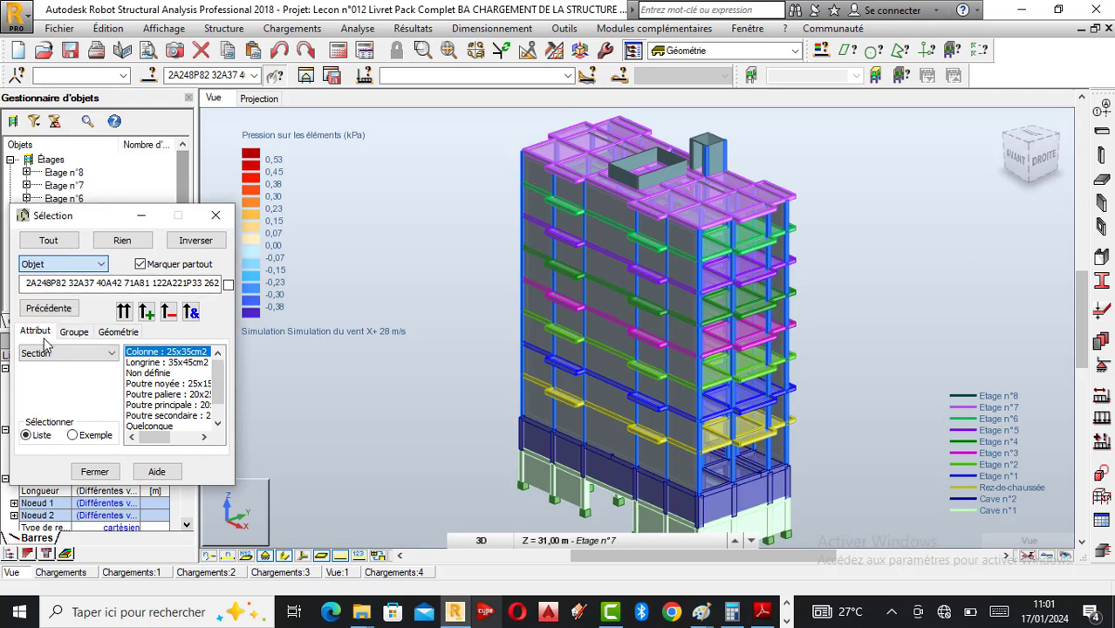
pyautogui.click(144, 373)
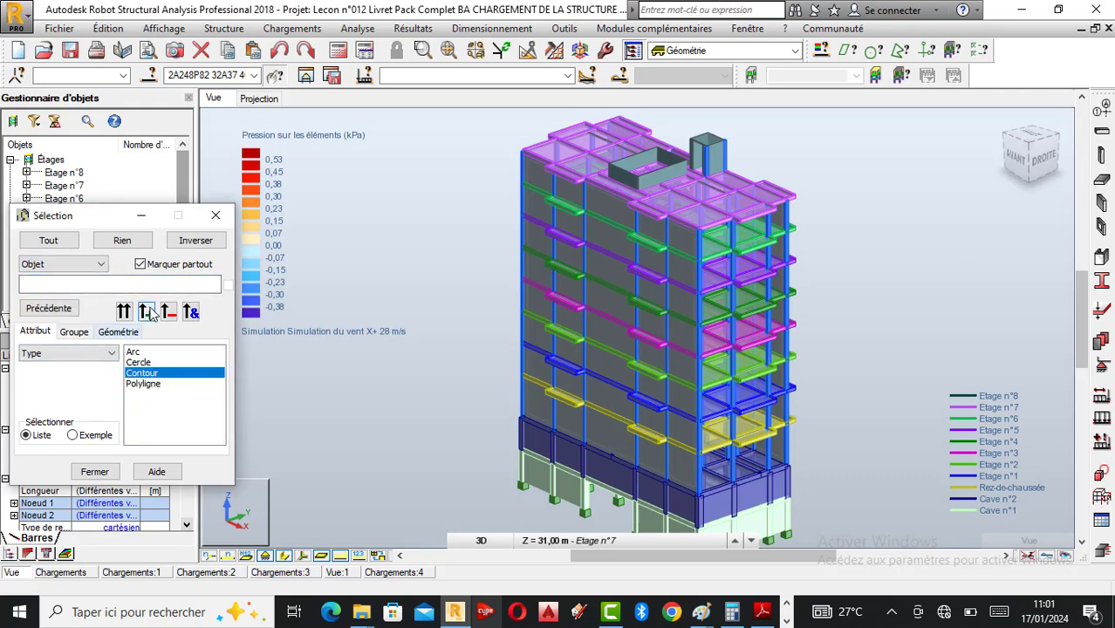
pyautogui.click(145, 312)
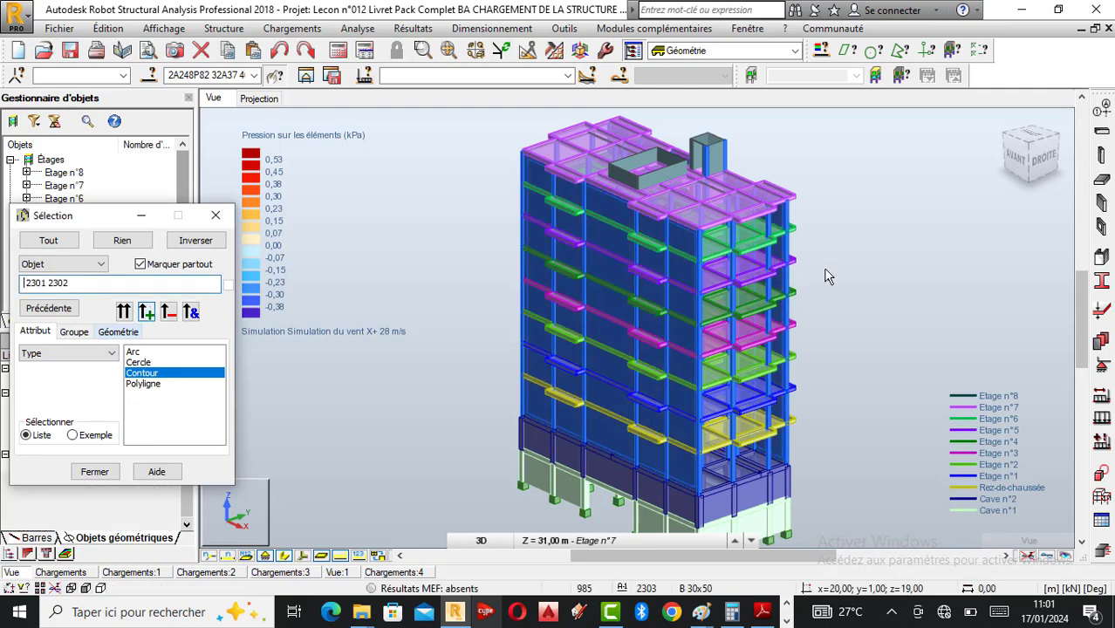
pyautogui.rightClick(884, 249)
pyautogui.click(864, 314)
pyautogui.moveTo(870, 315)
pyautogui.mouseDown()
pyautogui.moveTo(777, 316)
pyautogui.moveTo(874, 323)
pyautogui.mouseUp()
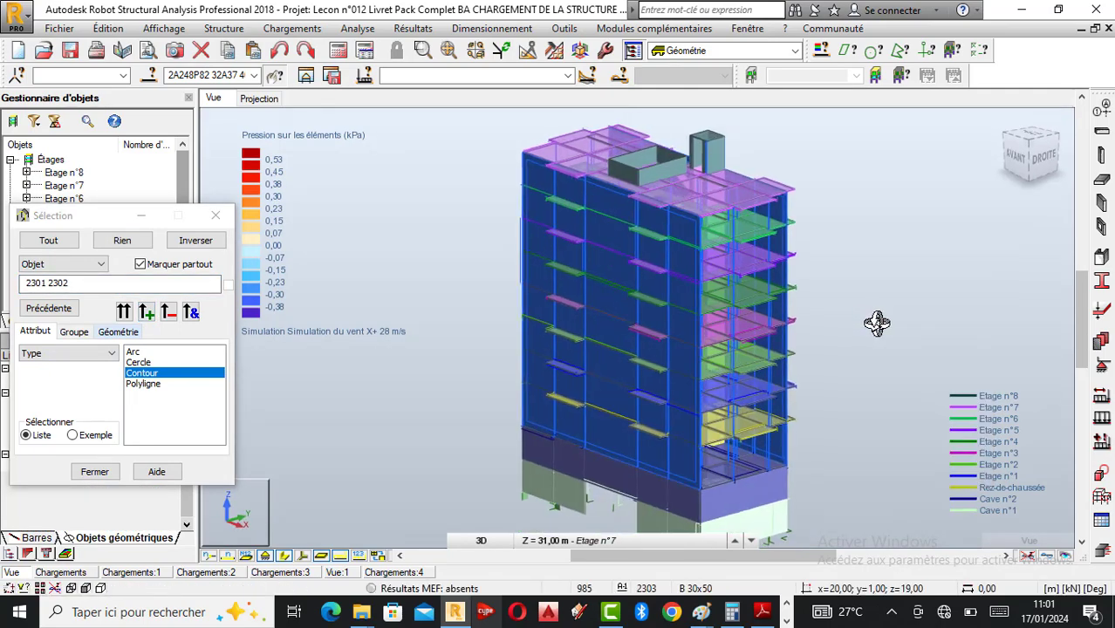
# Start the wind load generation and enable all eight wind directions around the building.
pyautogui.click(217, 75)
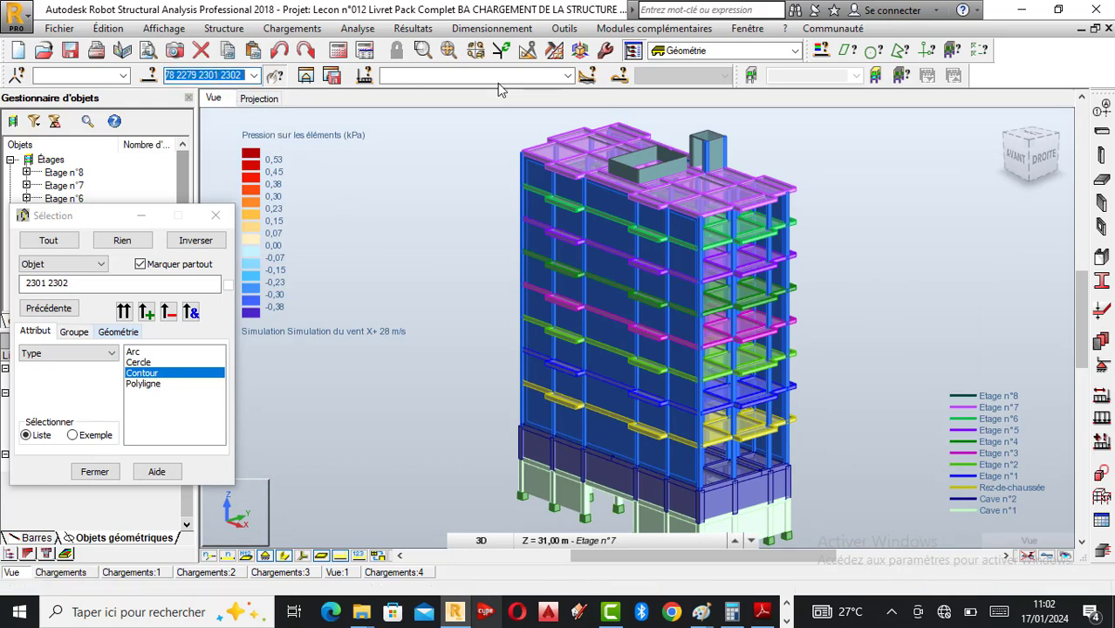
pyautogui.click(314, 29)
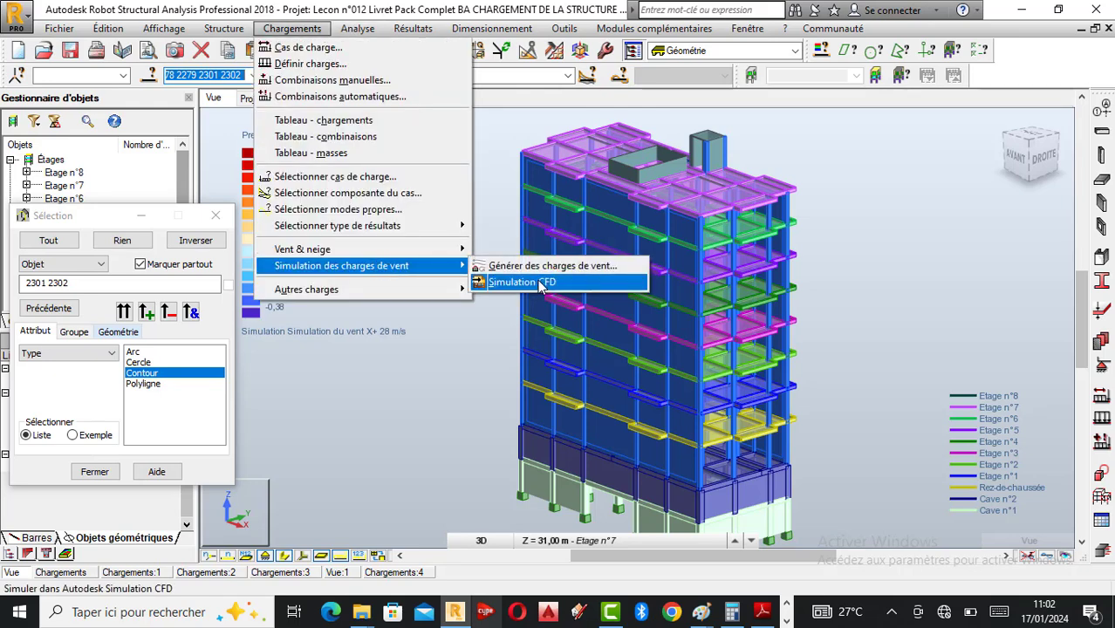
pyautogui.click(536, 263)
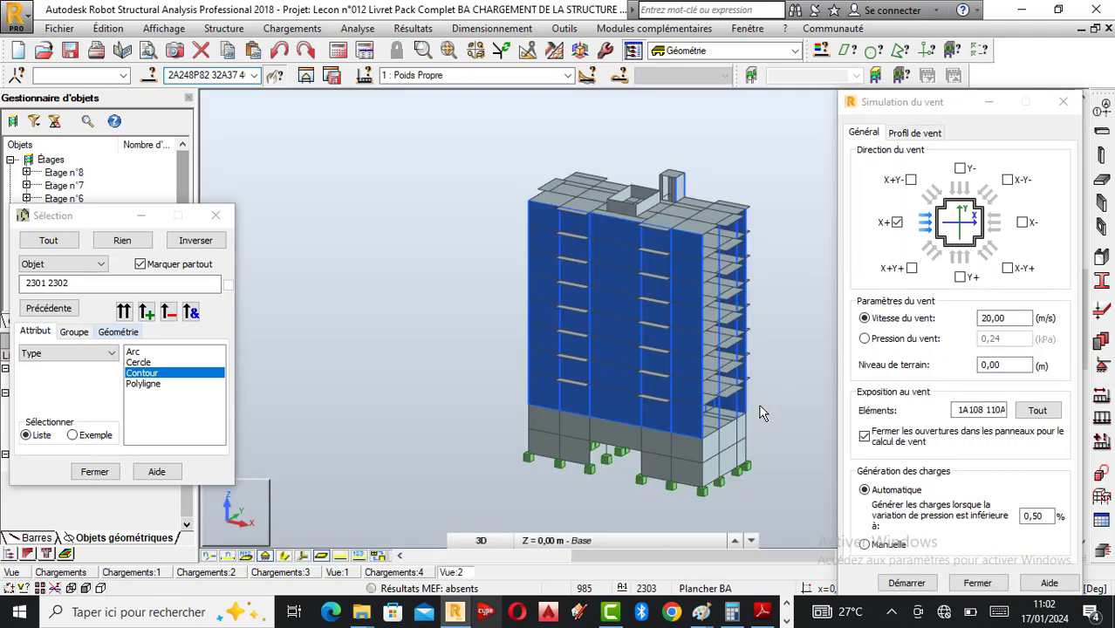
pyautogui.scroll(1, 764, 413)
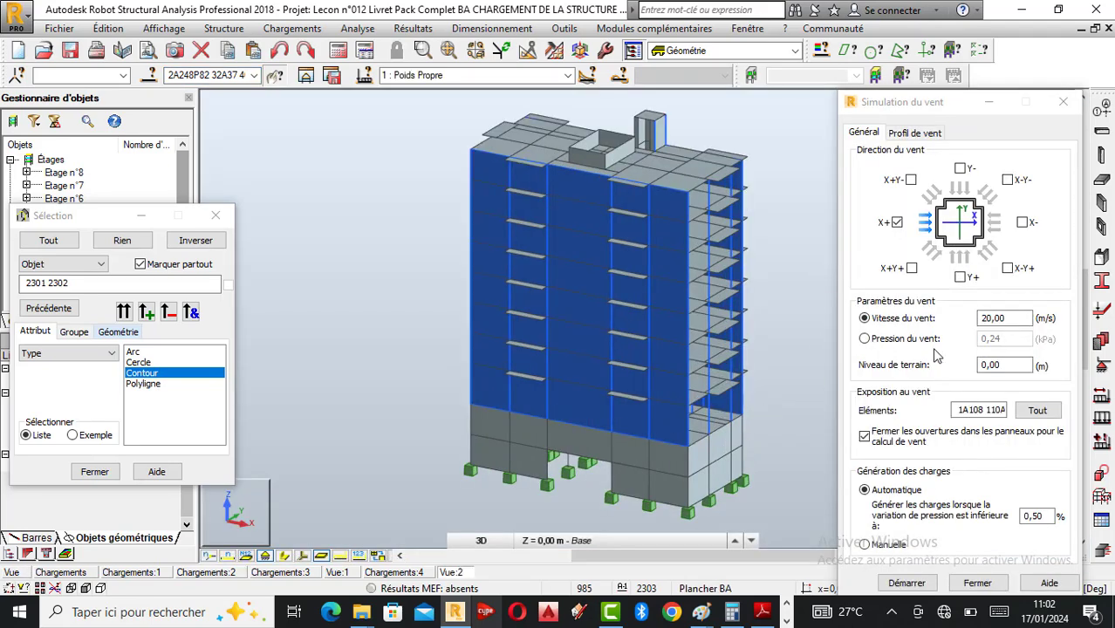
pyautogui.click(911, 268)
pyautogui.click(960, 277)
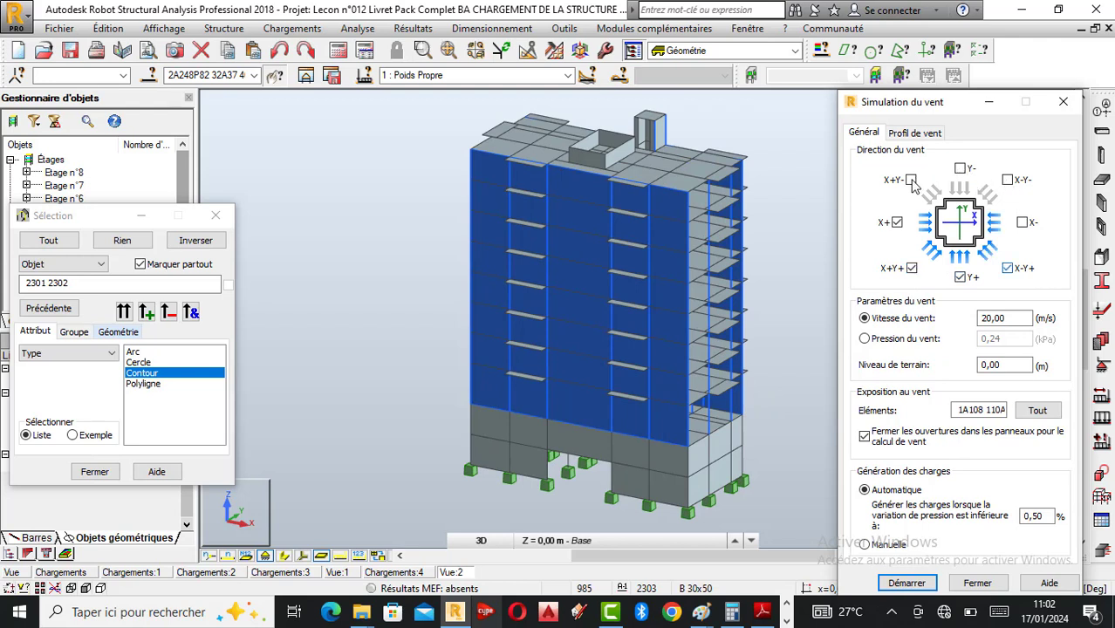
pyautogui.click(964, 170)
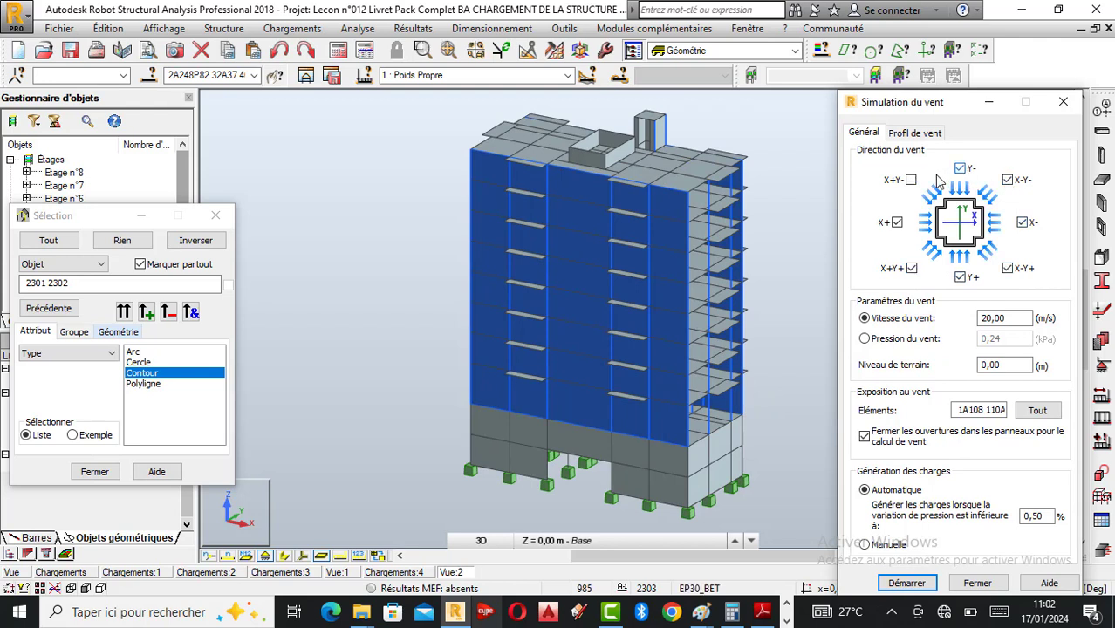
# Set the wind speed to 28 m/s and limit the wind-exposed elements to 2301 2302.
pyautogui.doubleClick(1010, 319)
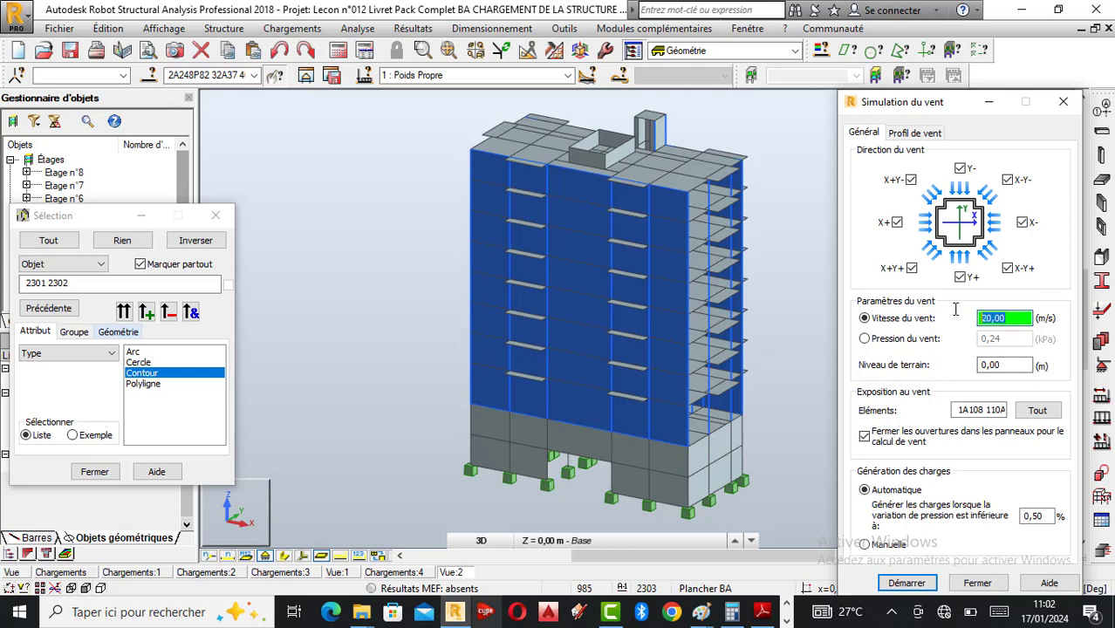
pyautogui.write('28')
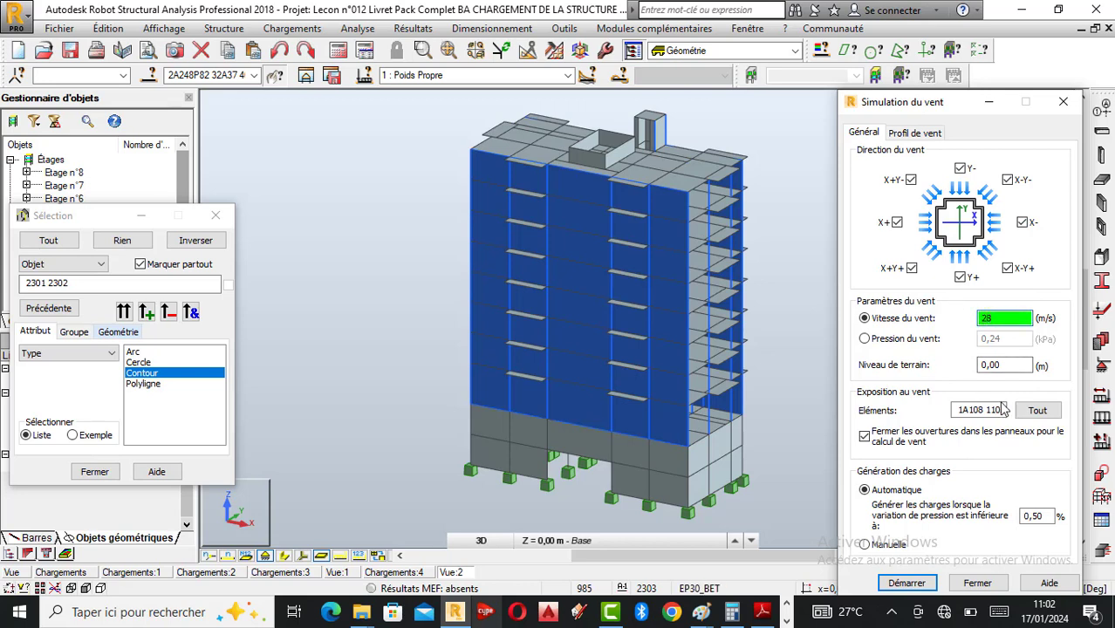
pyautogui.click(992, 416)
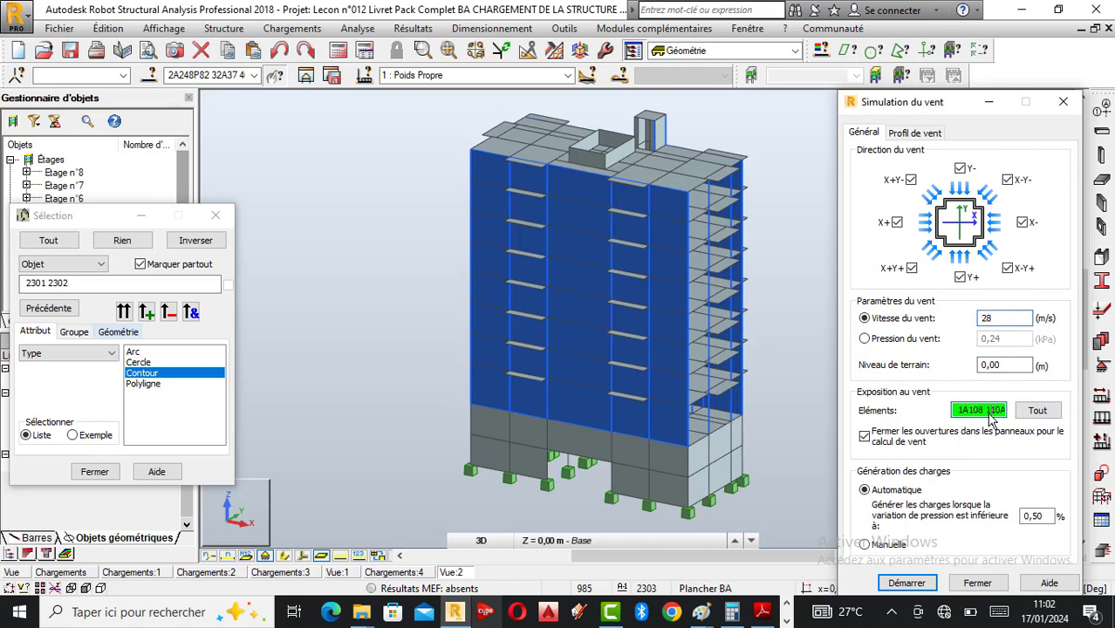
pyautogui.press('Delete')
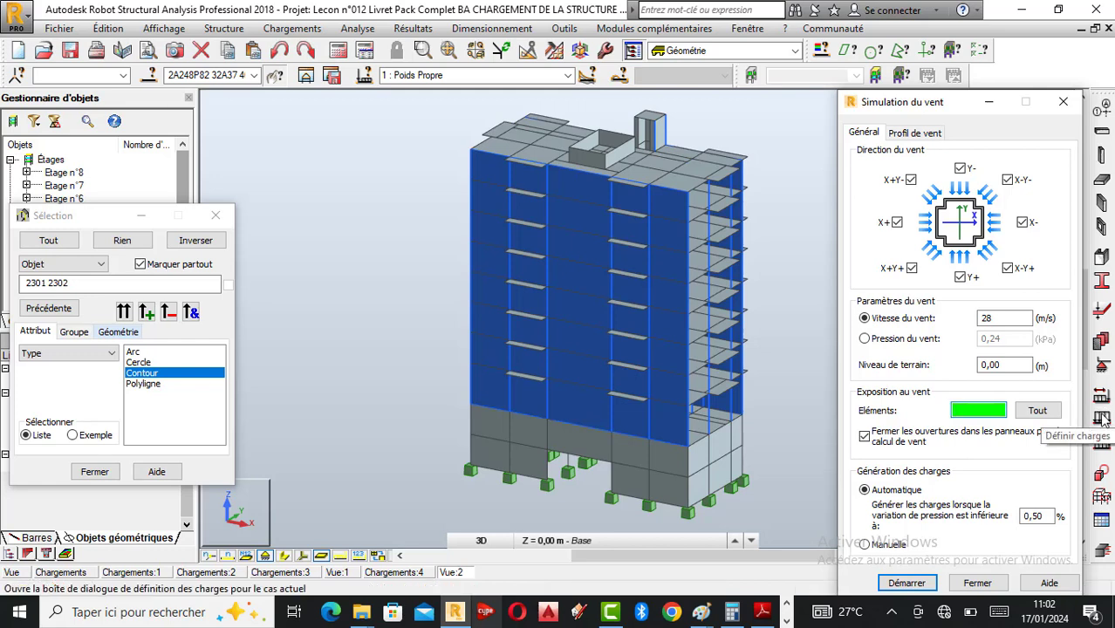
pyautogui.write('2301 2302')
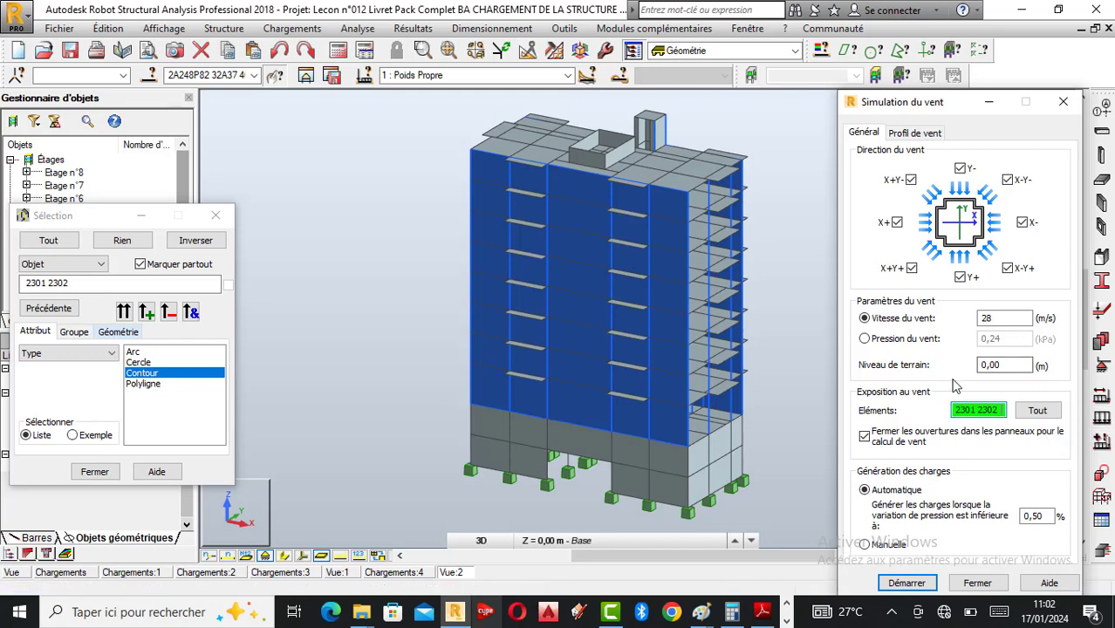
# Set the terrain level to 0 m, start the wind simulation and follow its process status.
pyautogui.click(1005, 366)
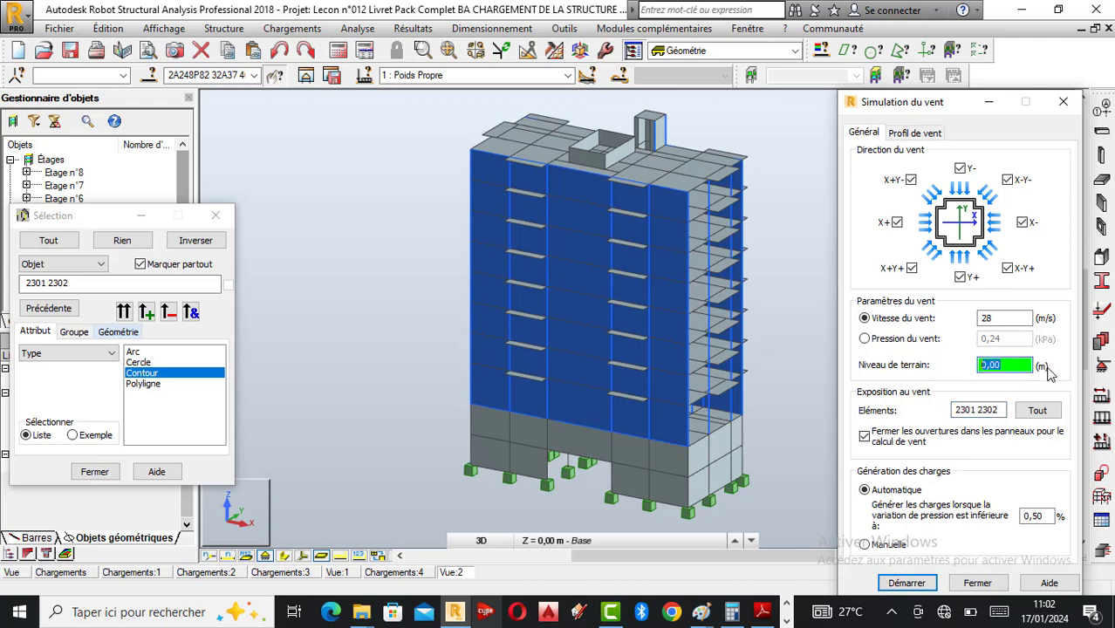
pyautogui.write('6,00')
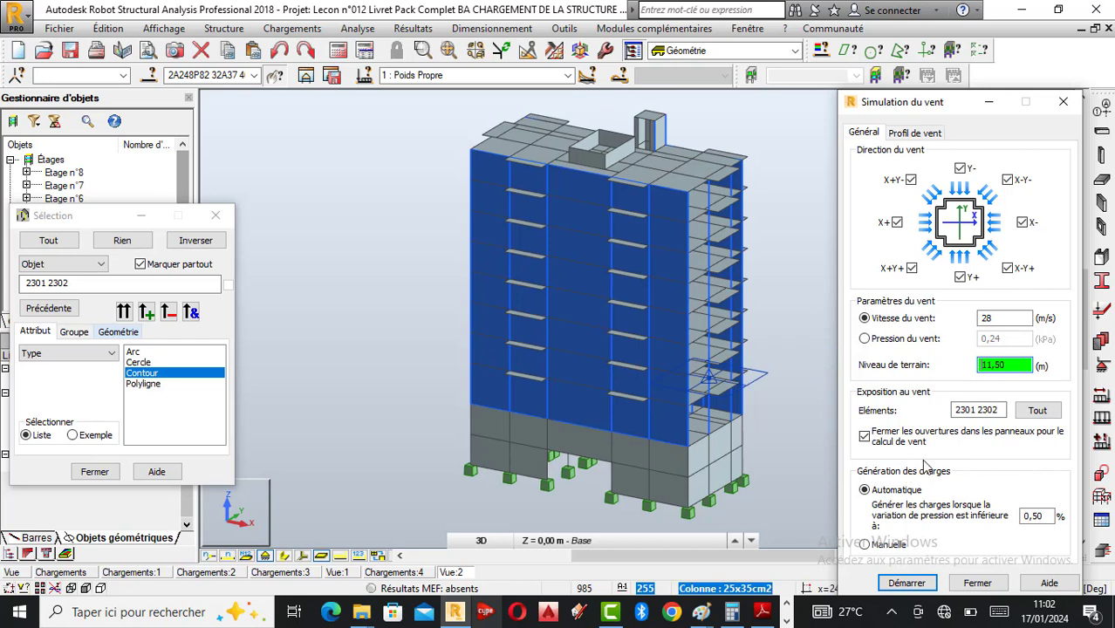
pyautogui.moveTo(1019, 362); pyautogui.dragTo(926, 363)
pyautogui.write('0')
pyautogui.click(913, 583)
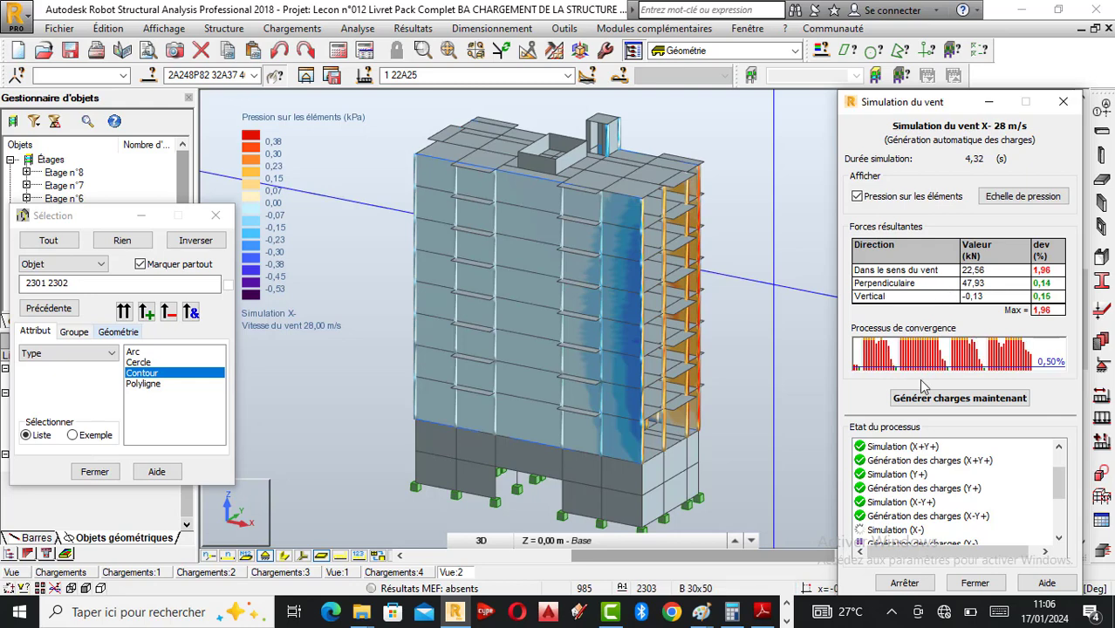
pyautogui.scroll(-1, 912, 449)
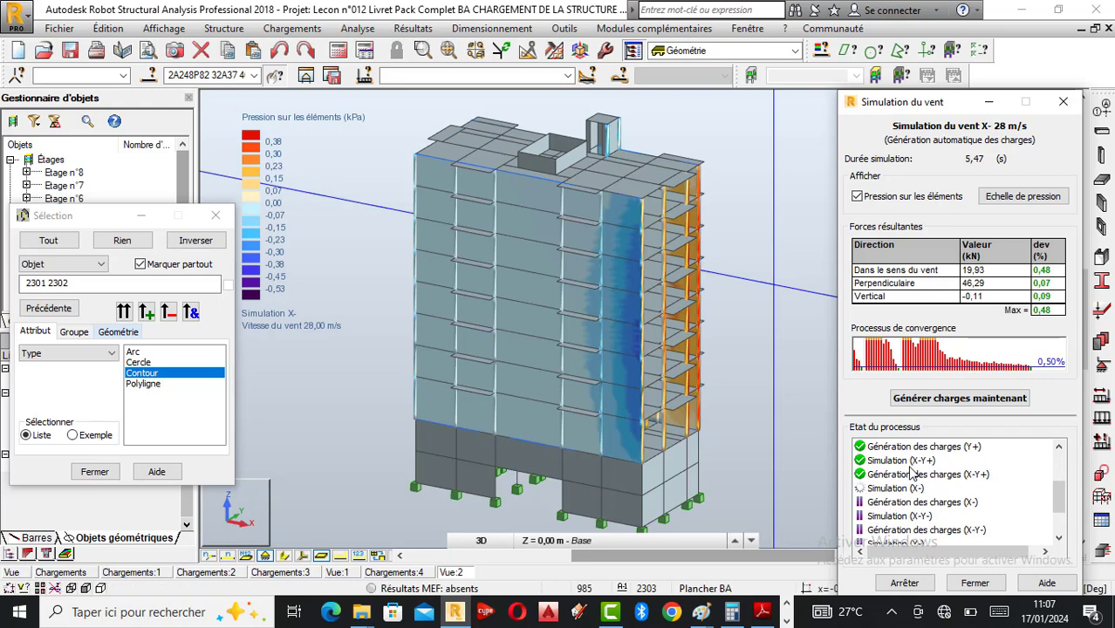
pyautogui.click(789, 621)
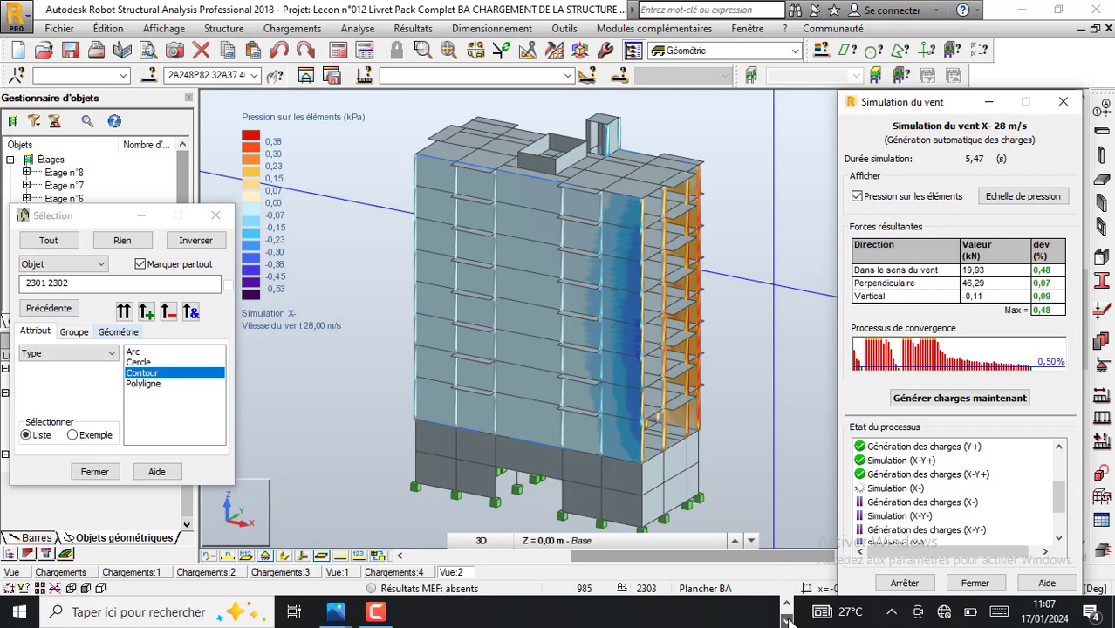
pyautogui.click(376, 612)
pyautogui.click(1039, 538)
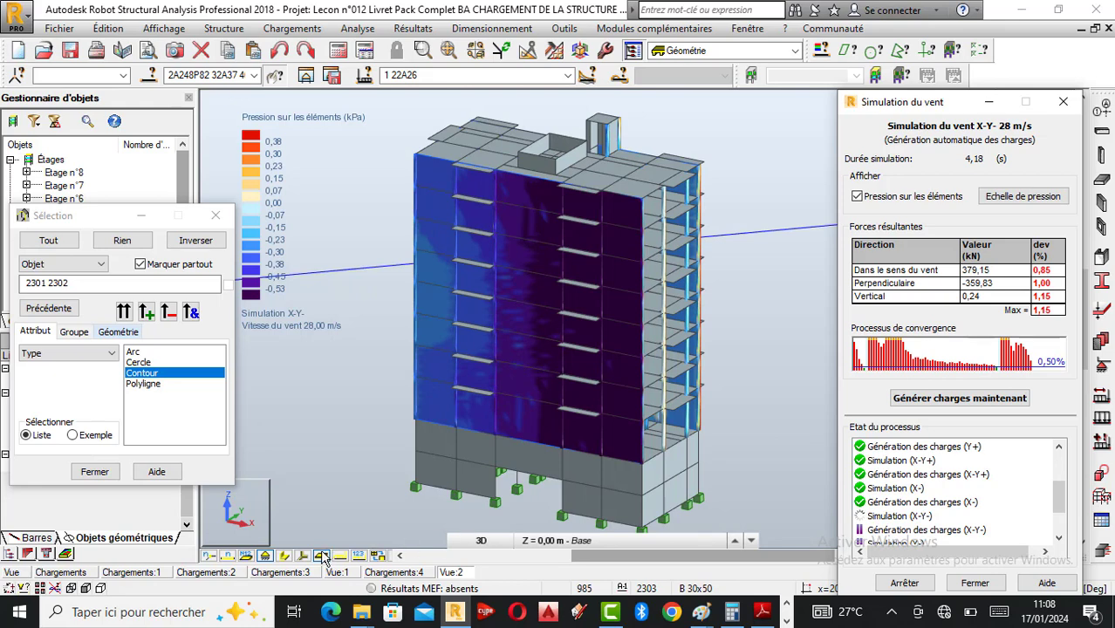
# Show the bars' section profiles on the building while the wind simulation runs, and hide them again.
pyautogui.click(287, 558)
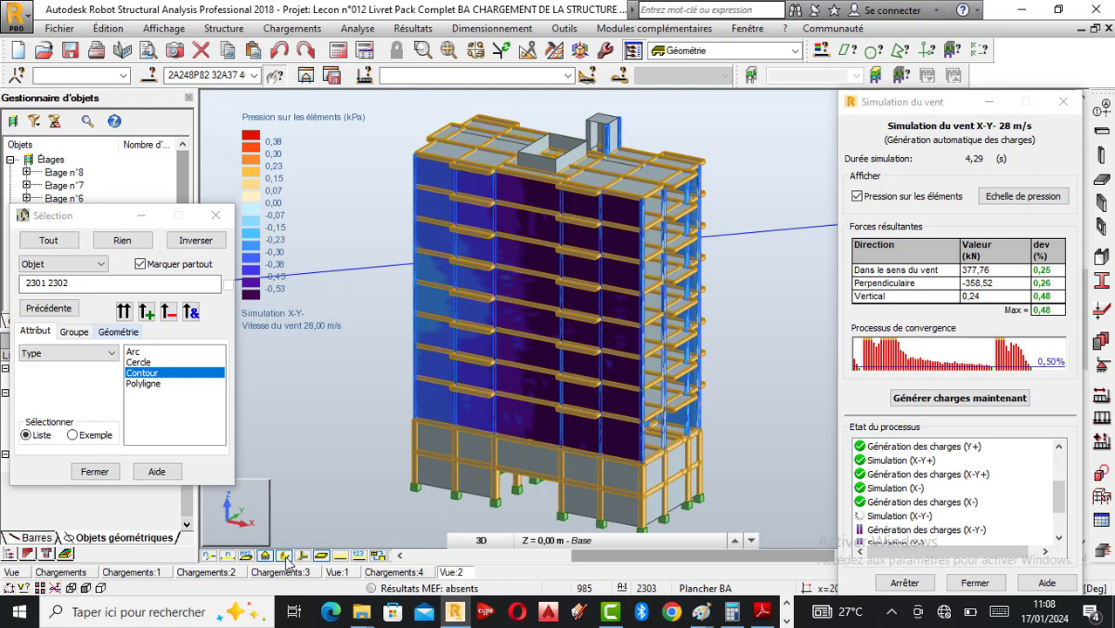
pyautogui.click(284, 558)
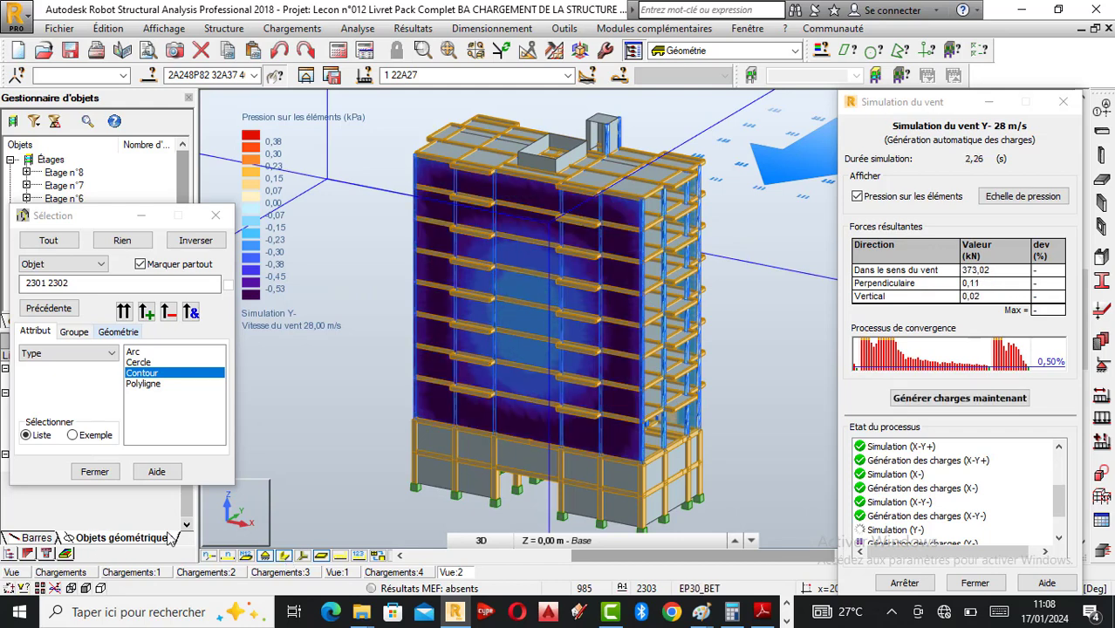
pyautogui.click(284, 557)
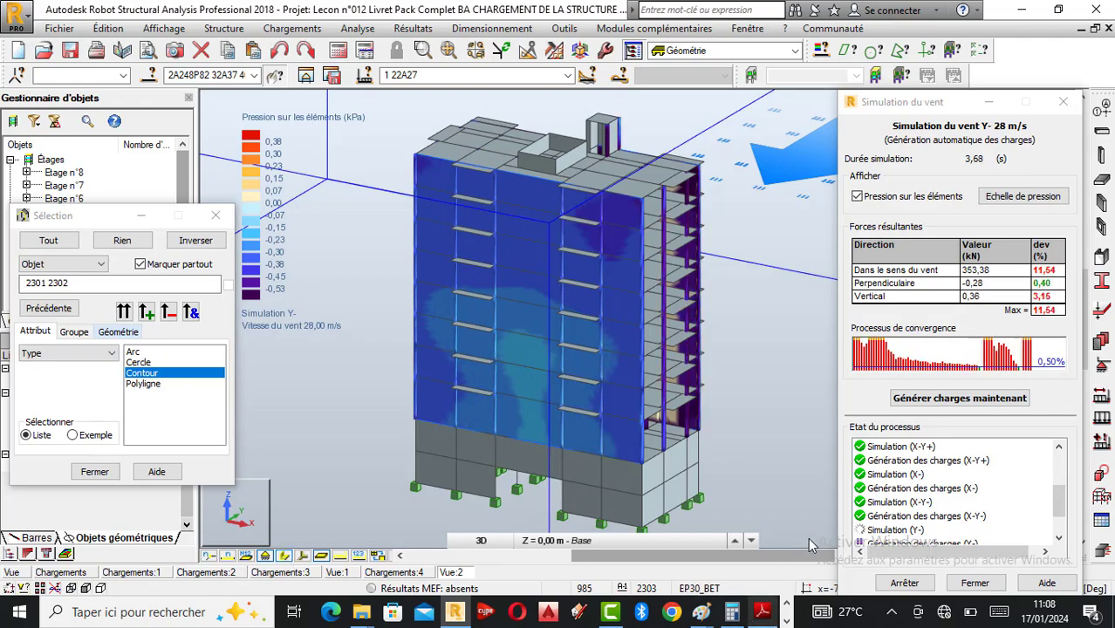
pyautogui.click(611, 616)
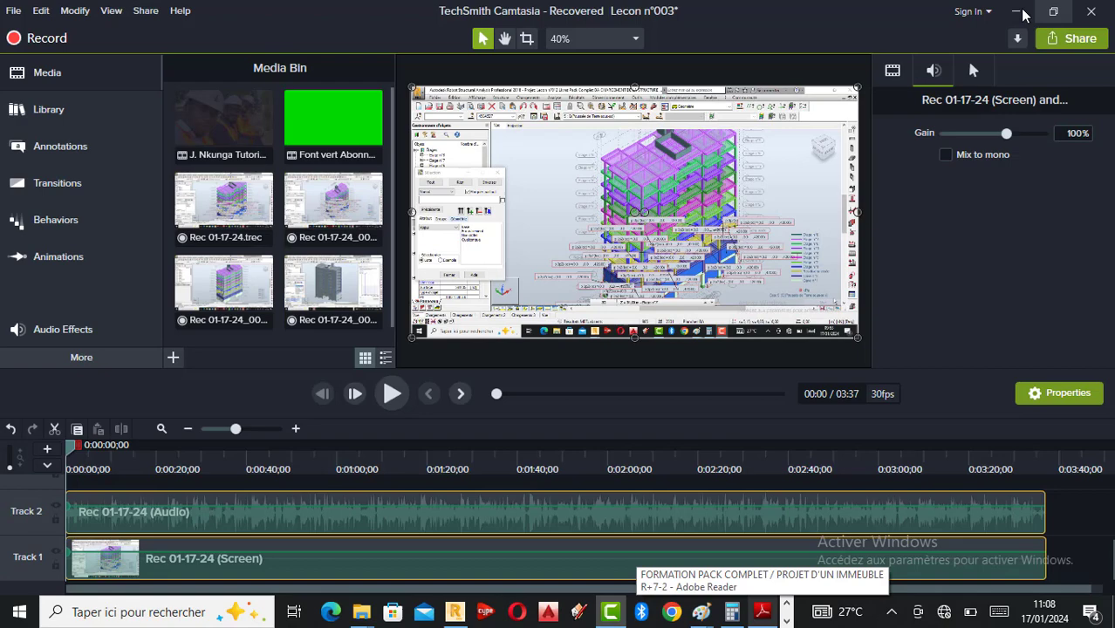
pyautogui.click(1009, 11)
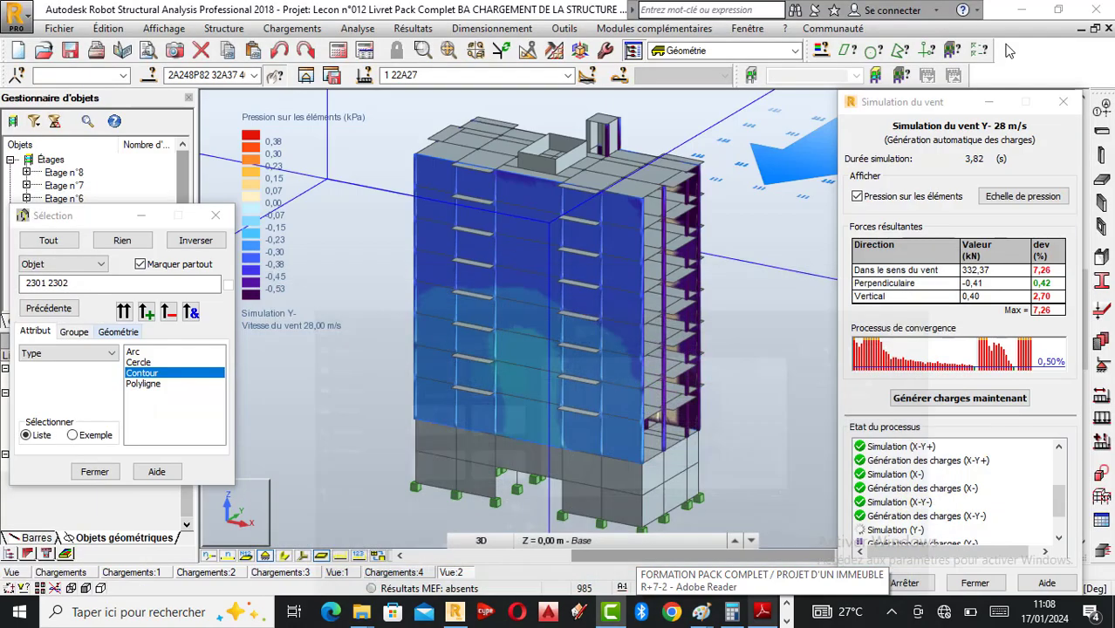
pyautogui.click(788, 620)
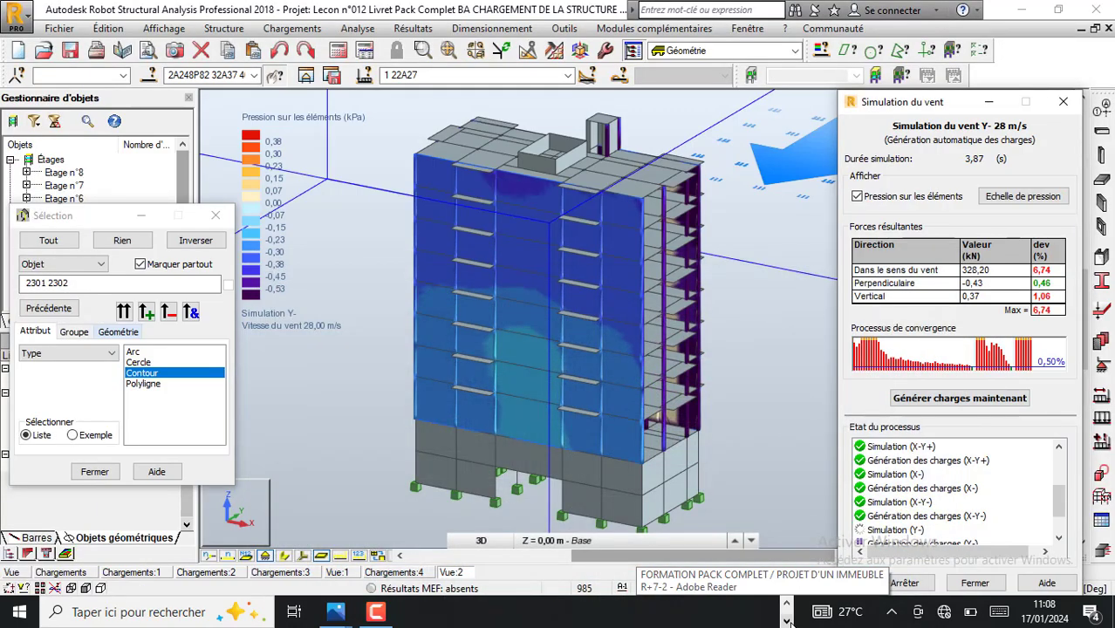
pyautogui.click(378, 612)
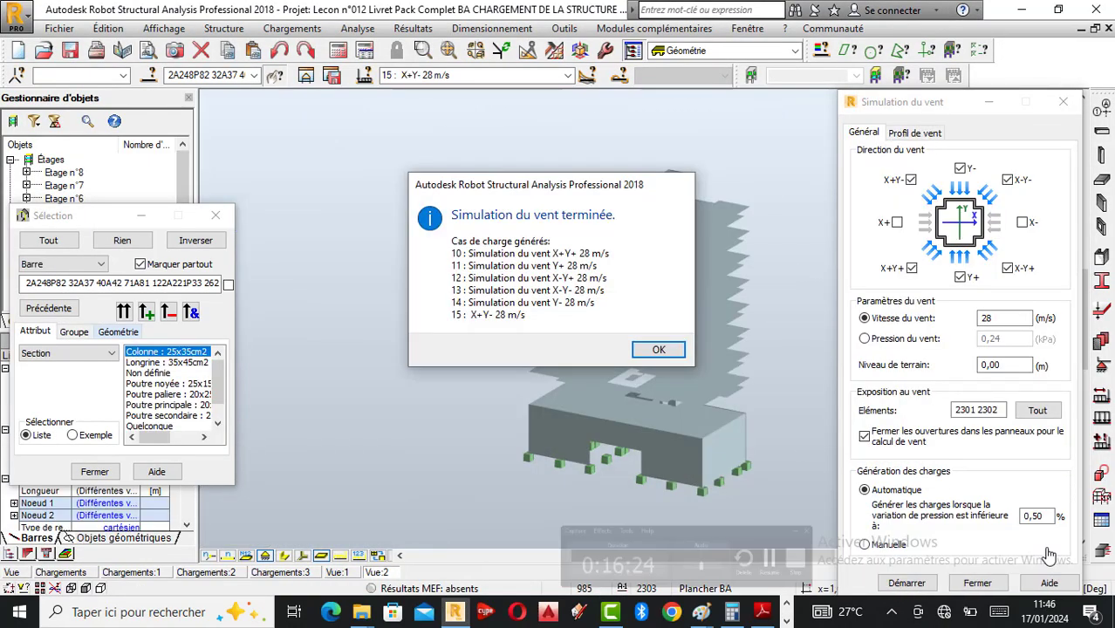
# Dismiss the list of generated wind cases and close the selection and wind simulation dialogs.
pyautogui.click(663, 350)
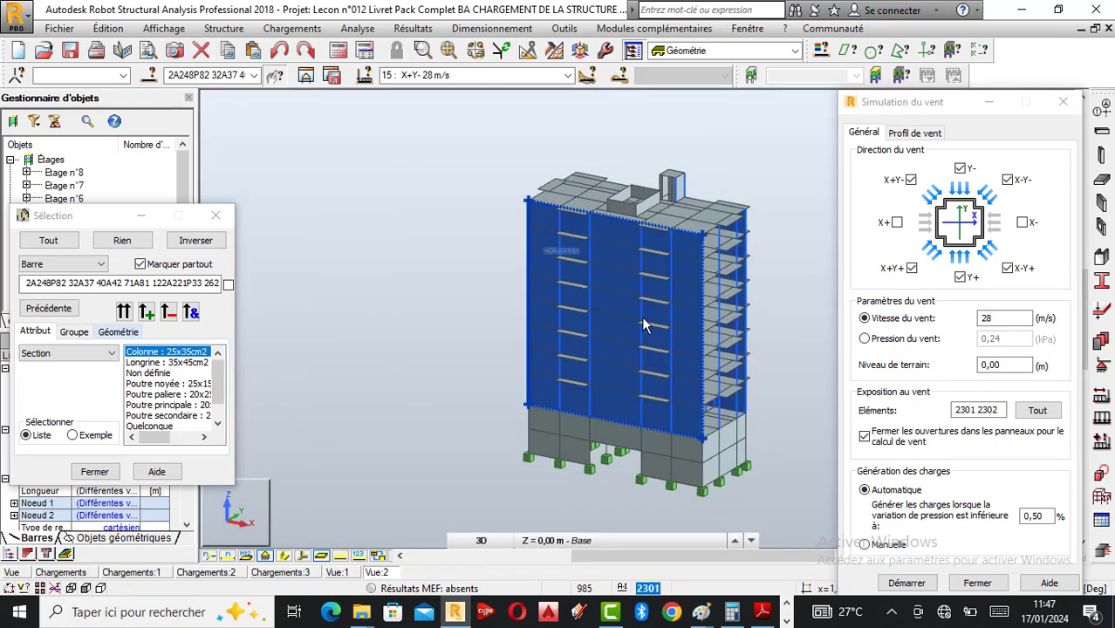
pyautogui.scroll(2, 648, 338)
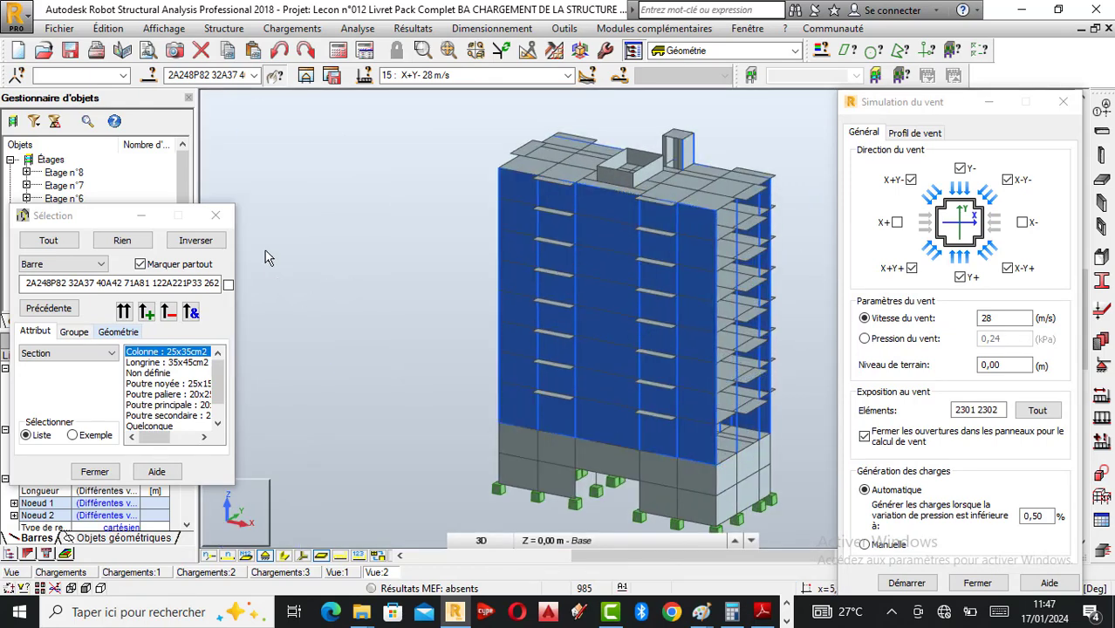
pyautogui.click(216, 215)
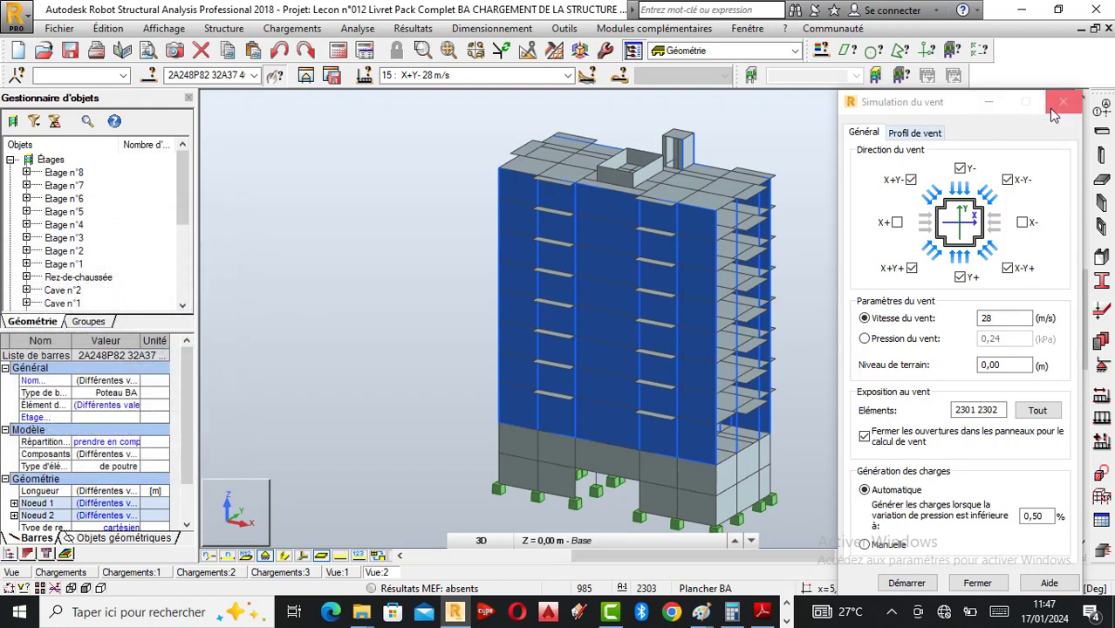
pyautogui.click(1063, 102)
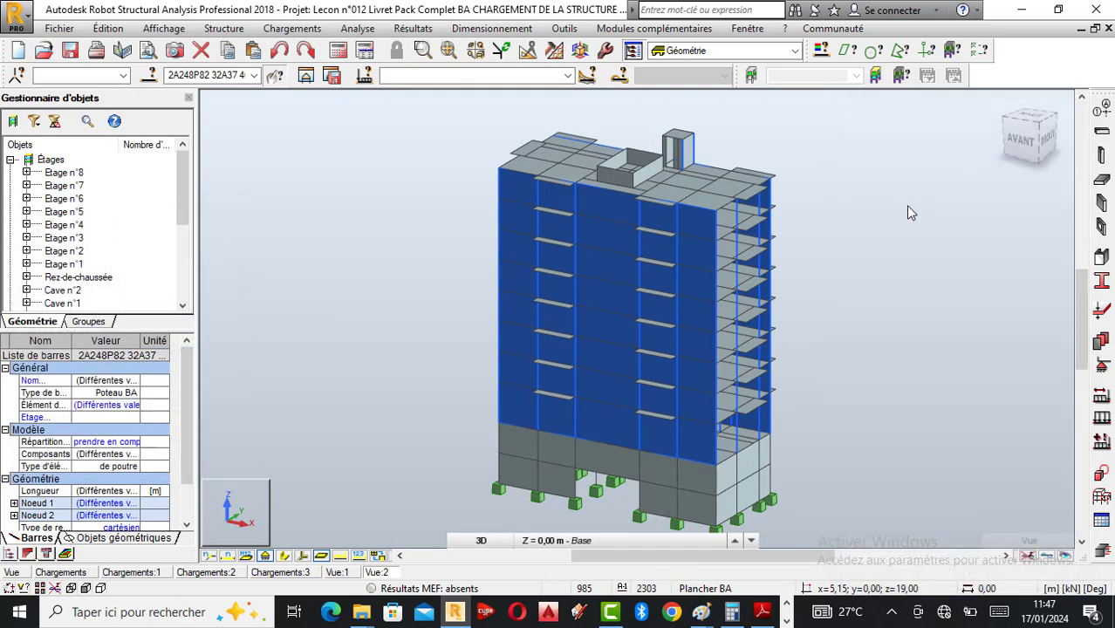
# Hide the load value labels in the 3D view and show the bars with their section profiles.
pyautogui.click(289, 556)
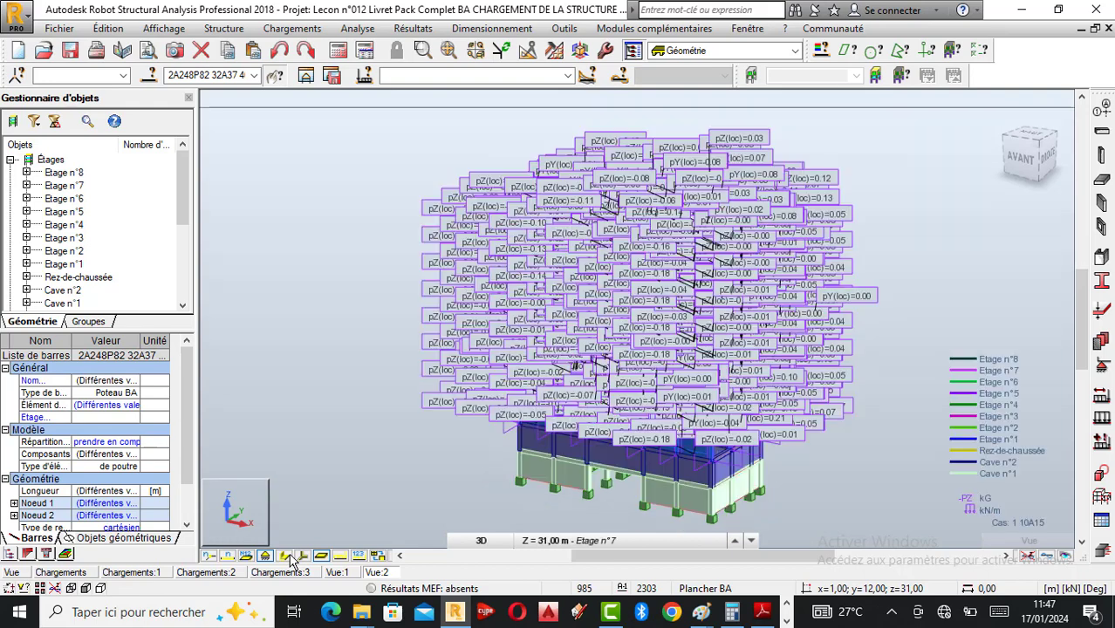
pyautogui.click(595, 456)
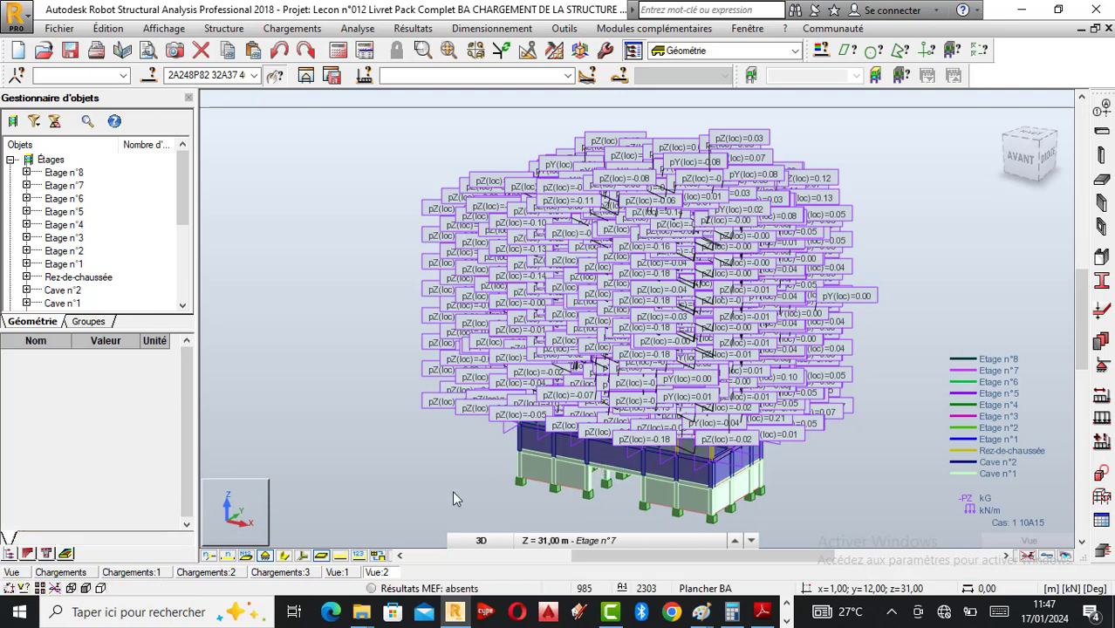
pyautogui.click(359, 558)
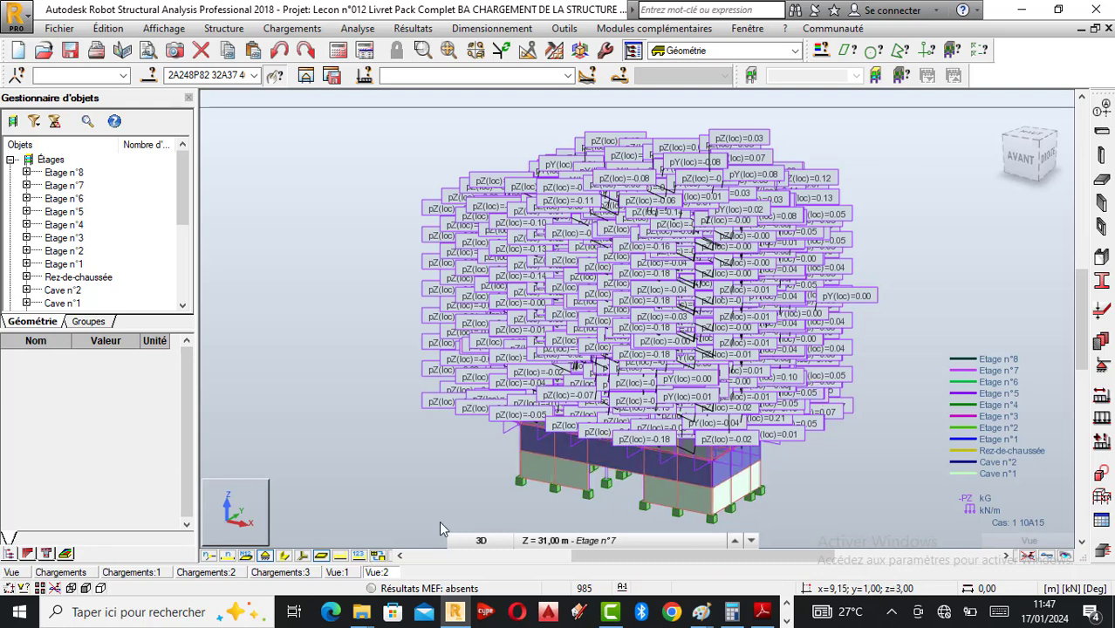
pyautogui.click(358, 557)
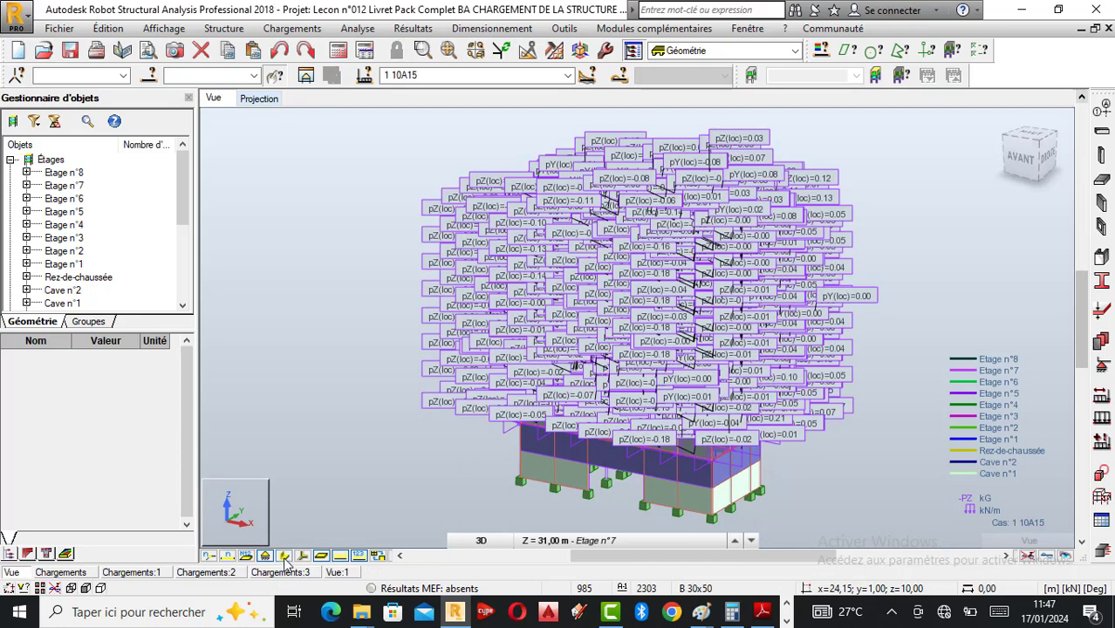
pyautogui.click(360, 557)
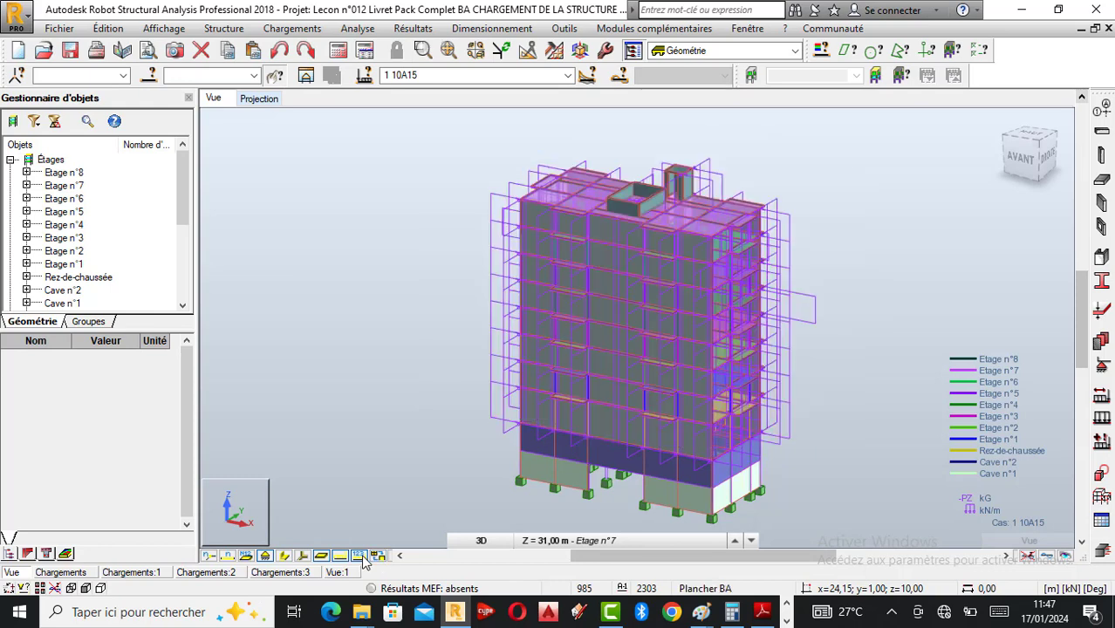
pyautogui.click(285, 557)
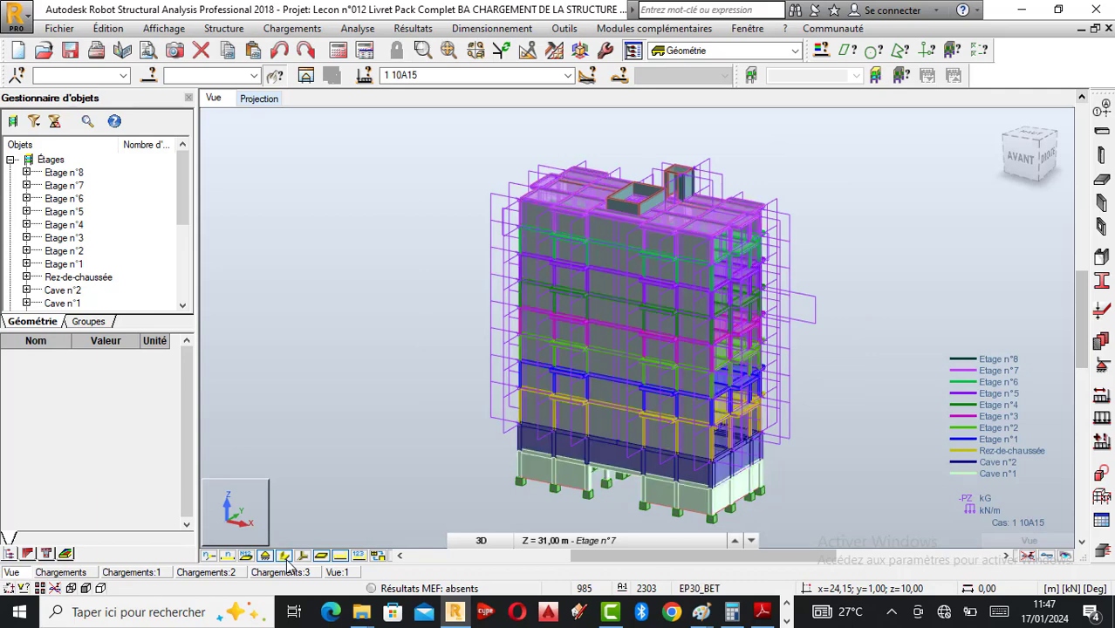
# Examine the loads of all cases together on the rear and front facades of the building.
pyautogui.rightClick(865, 242)
pyautogui.click(807, 308)
pyautogui.moveTo(806, 309); pyautogui.dragTo(601, 361)
pyautogui.scroll(-2, 580, 358)
pyautogui.scroll(6, 587, 375)
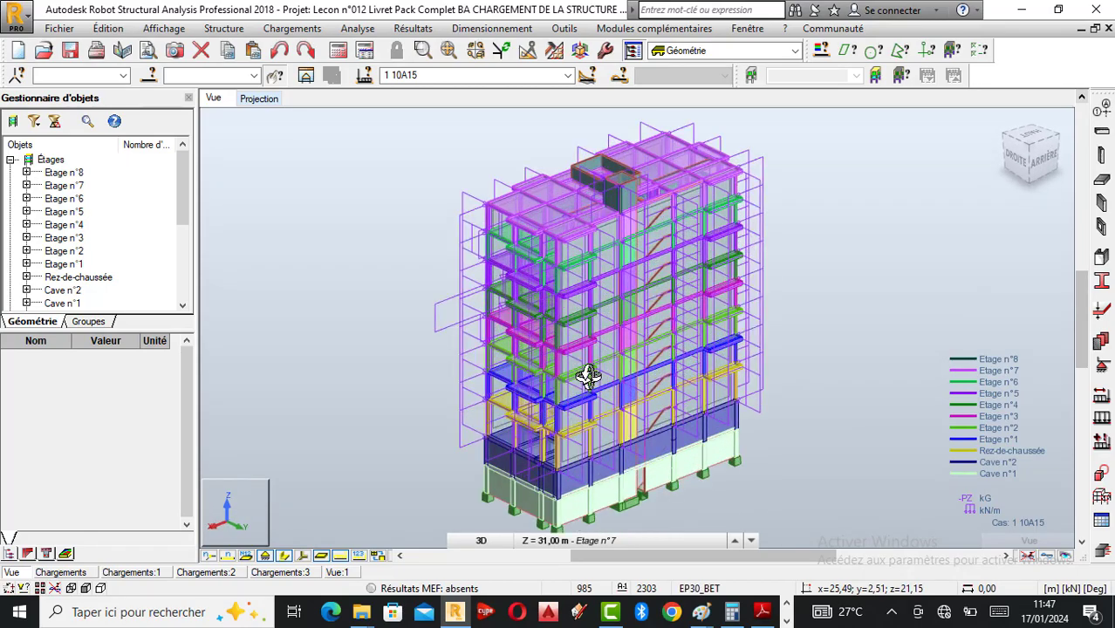
pyautogui.scroll(-3, 585, 374)
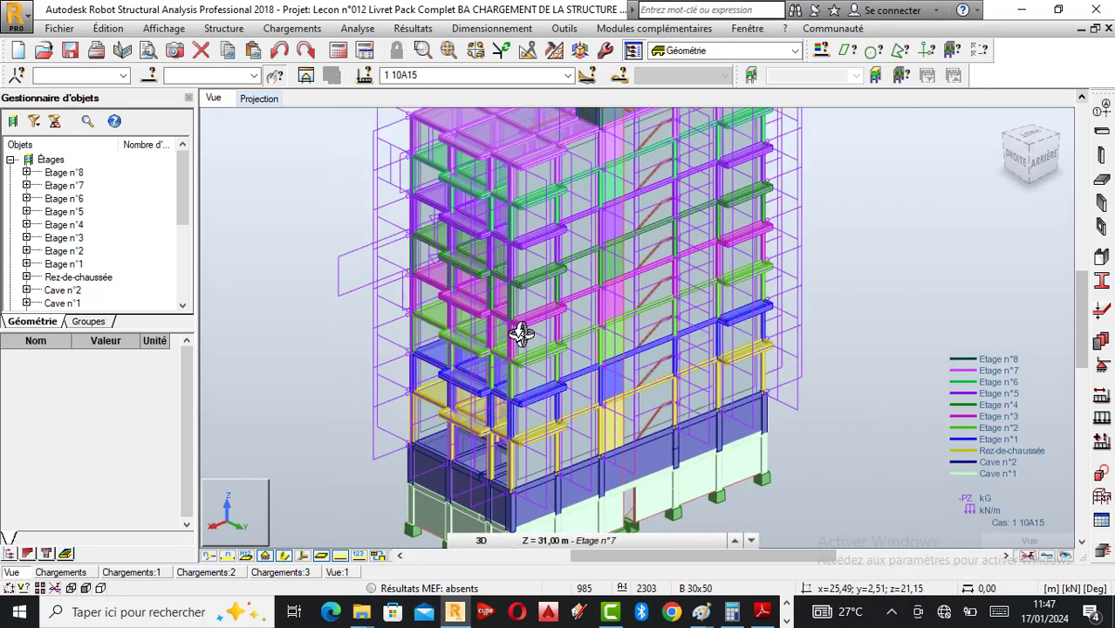
pyautogui.moveTo(570, 366); pyautogui.dragTo(678, 372)
# Display load case 10, Simulation du vent X+Y+ 28 m/s, and examine its pressure map on the facades.
pyautogui.click(568, 75)
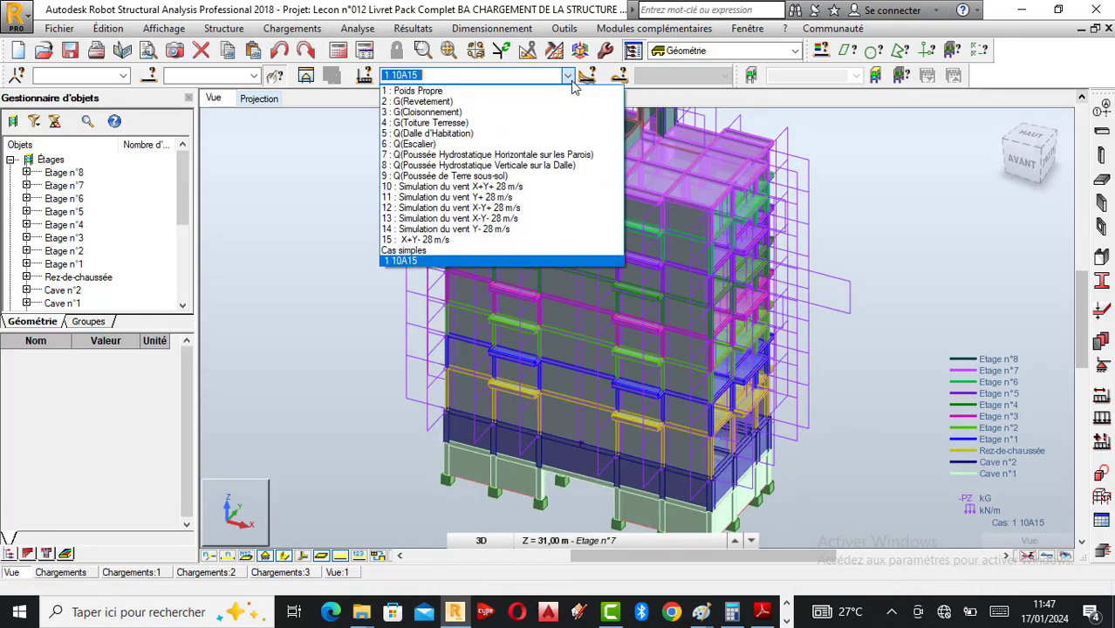
pyautogui.click(460, 187)
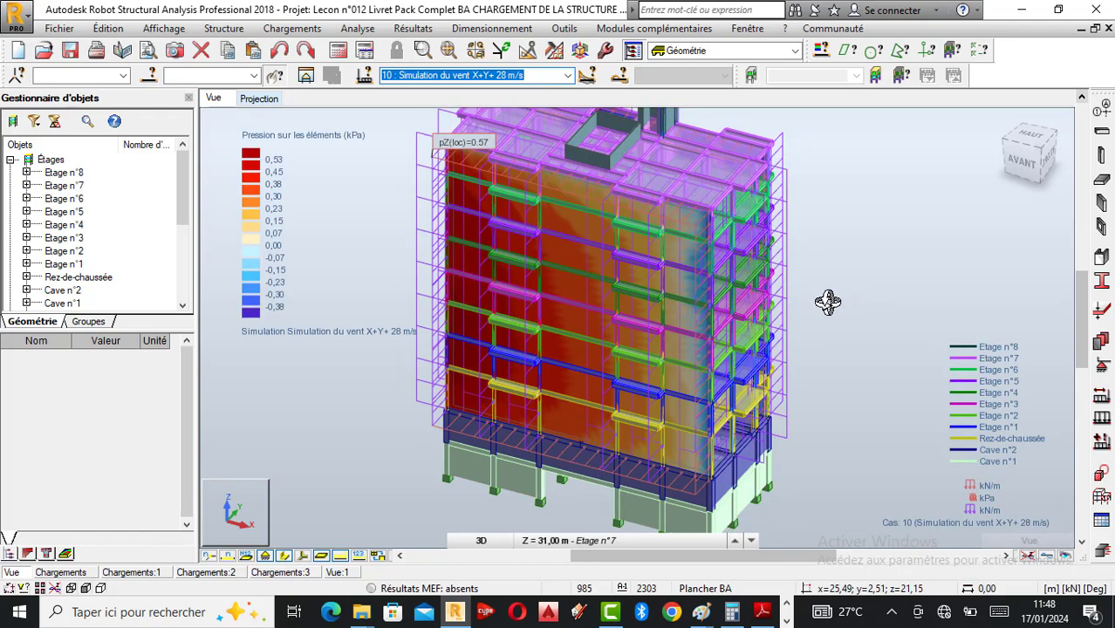
pyautogui.moveTo(829, 302)
pyautogui.mouseDown()
pyautogui.moveTo(802, 297)
pyautogui.moveTo(809, 313)
pyautogui.mouseUp()
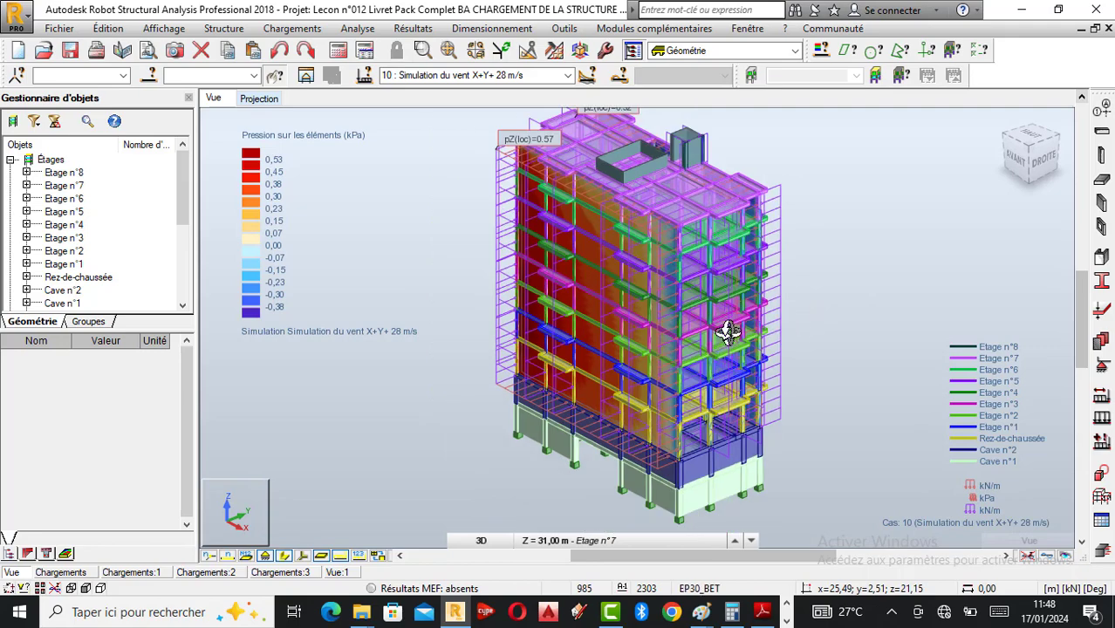
pyautogui.moveTo(718, 327); pyautogui.dragTo(536, 332)
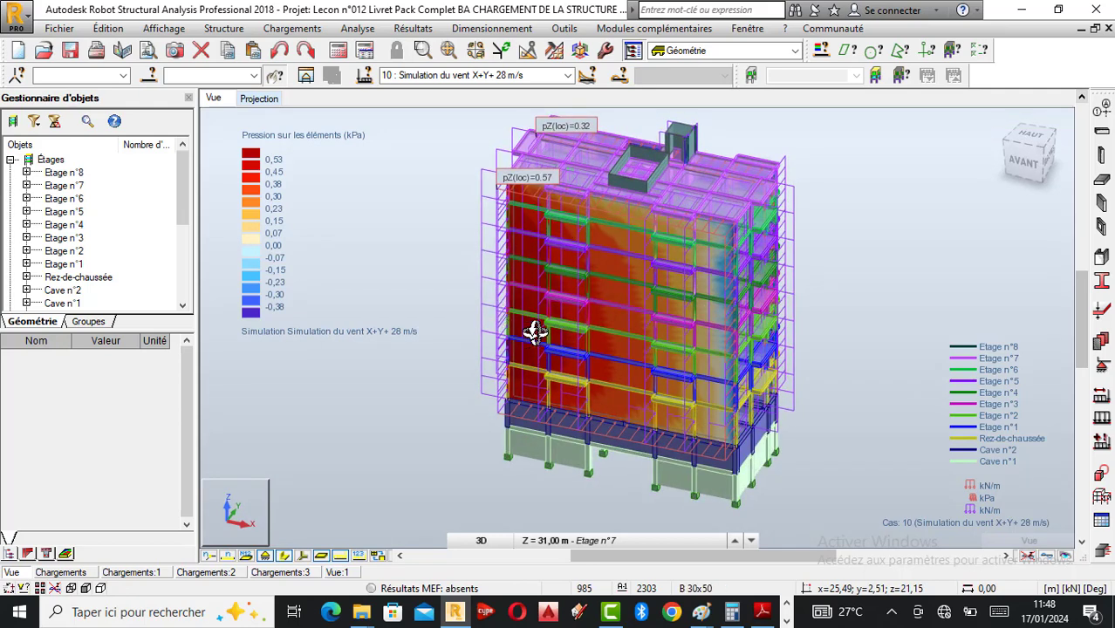
pyautogui.scroll(2, 563, 242)
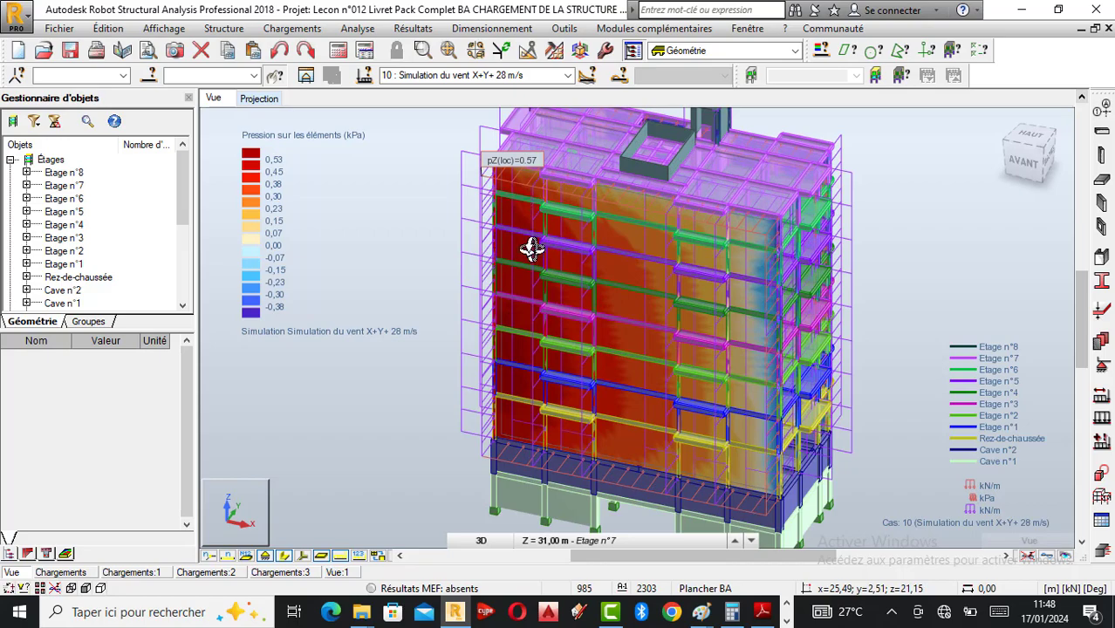
# Inspect the case 10 wind loads from the building's left side and around the corner of the front and right facades.
pyautogui.moveTo(516, 249); pyautogui.dragTo(638, 307)
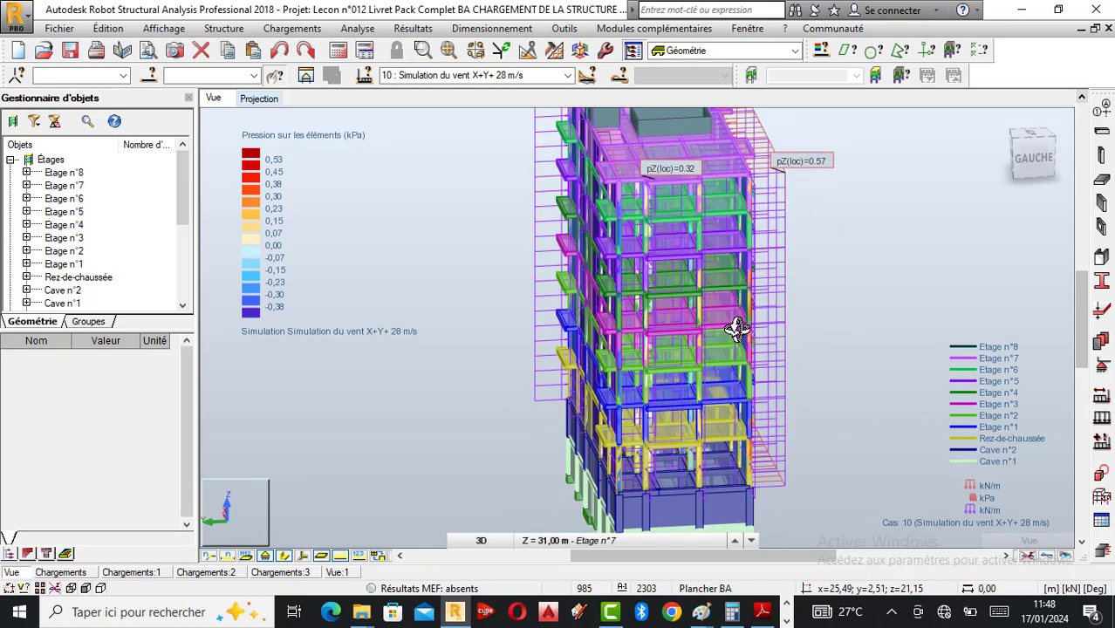
pyautogui.moveTo(736, 329); pyautogui.dragTo(754, 326)
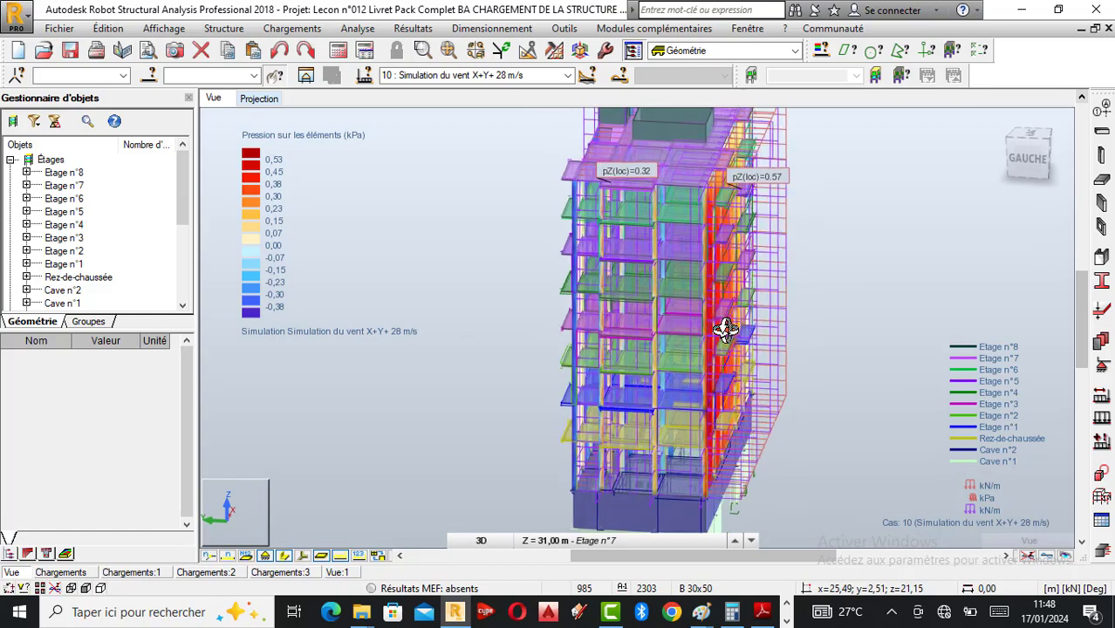
pyautogui.keyDown('shift'); pyautogui.moveTo(760, 345); pyautogui.dragTo(736, 418, button='middle'); pyautogui.keyUp('shift')
pyautogui.scroll(3, 739, 430)
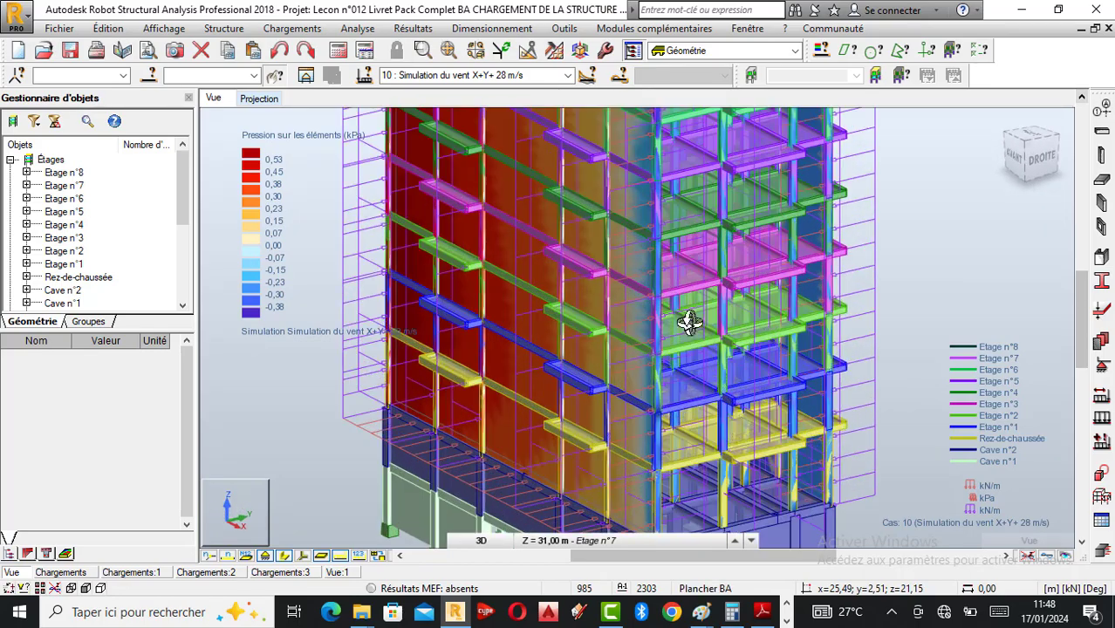
pyautogui.keyDown('shift'); pyautogui.moveTo(689, 323); pyautogui.dragTo(699, 424, button='middle'); pyautogui.keyUp('shift')
pyautogui.keyDown('shift'); pyautogui.moveTo(669, 368); pyautogui.dragTo(648, 351, button='middle'); pyautogui.keyUp('shift')
pyautogui.scroll(2, 721, 393)
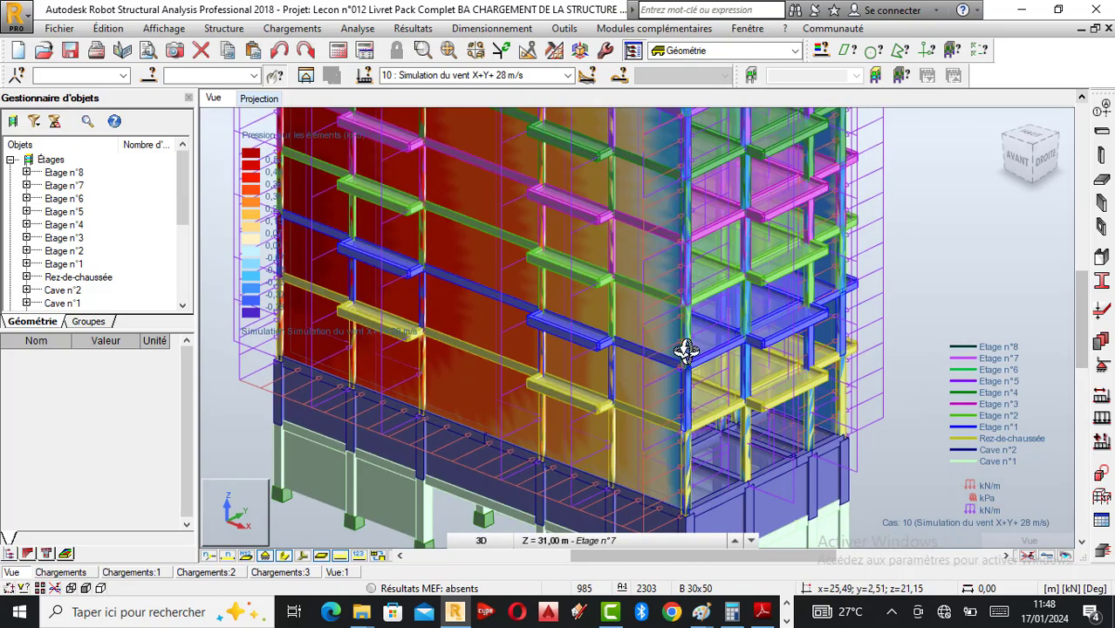
pyautogui.scroll(-3, 686, 351)
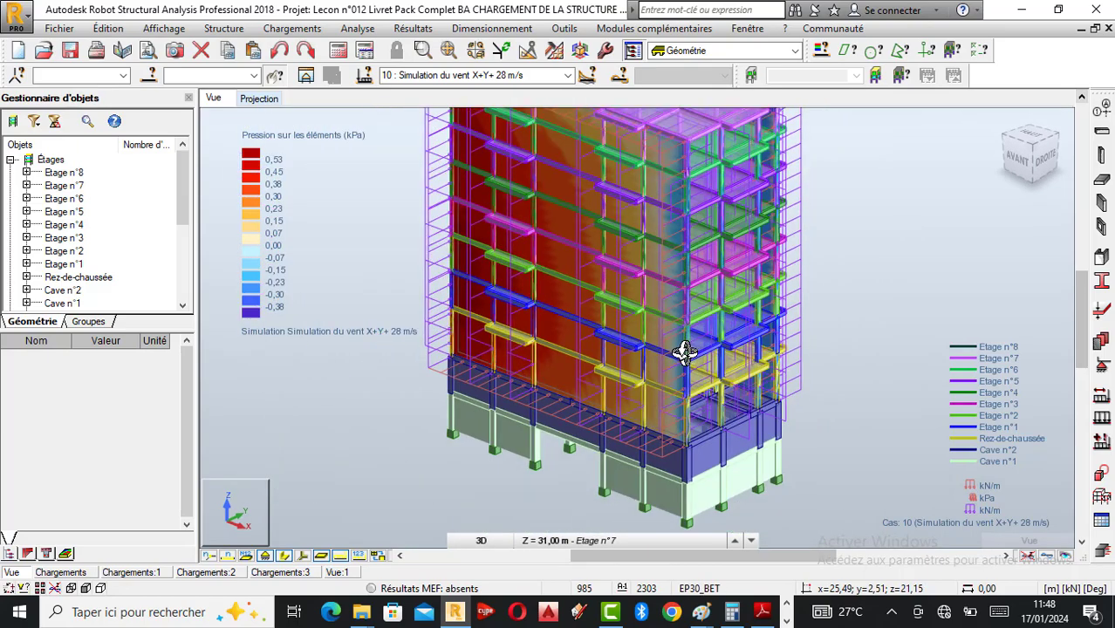
pyautogui.scroll(-1, 684, 351)
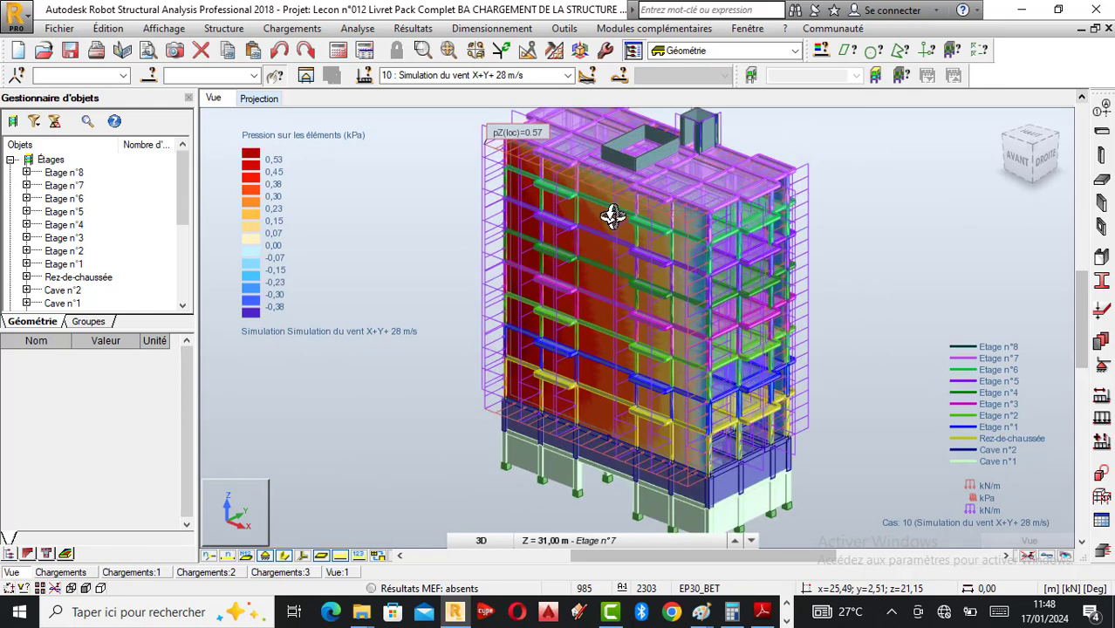
# Display load case 11, Simulation du vent Y+ 28 m/s, and examine its pressures on the front, right and rear sides.
pyautogui.click(568, 75)
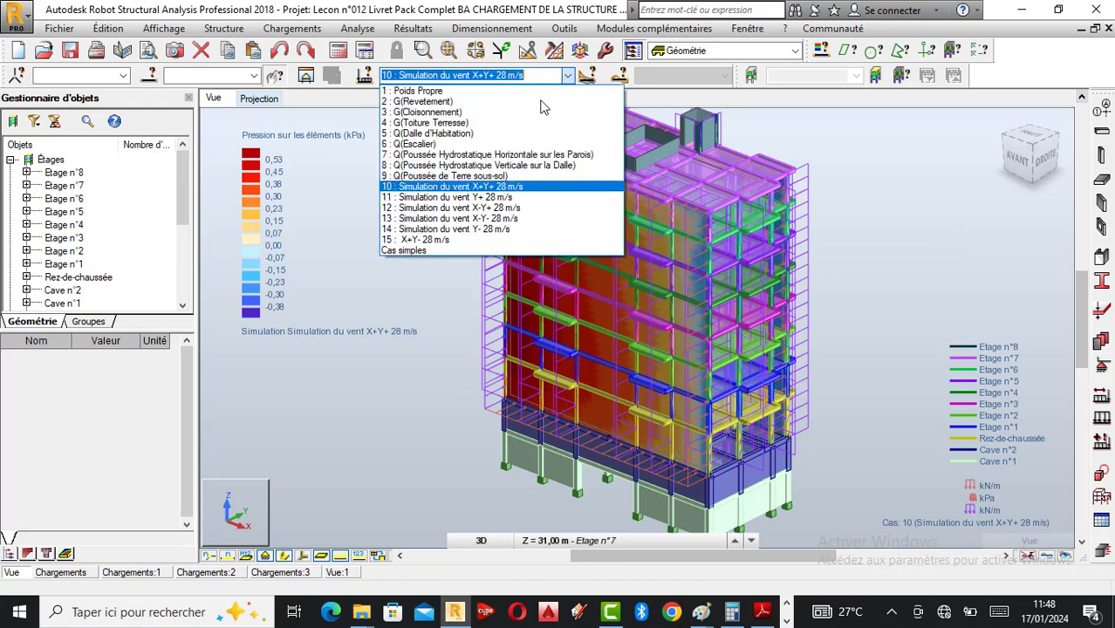
pyautogui.click(461, 198)
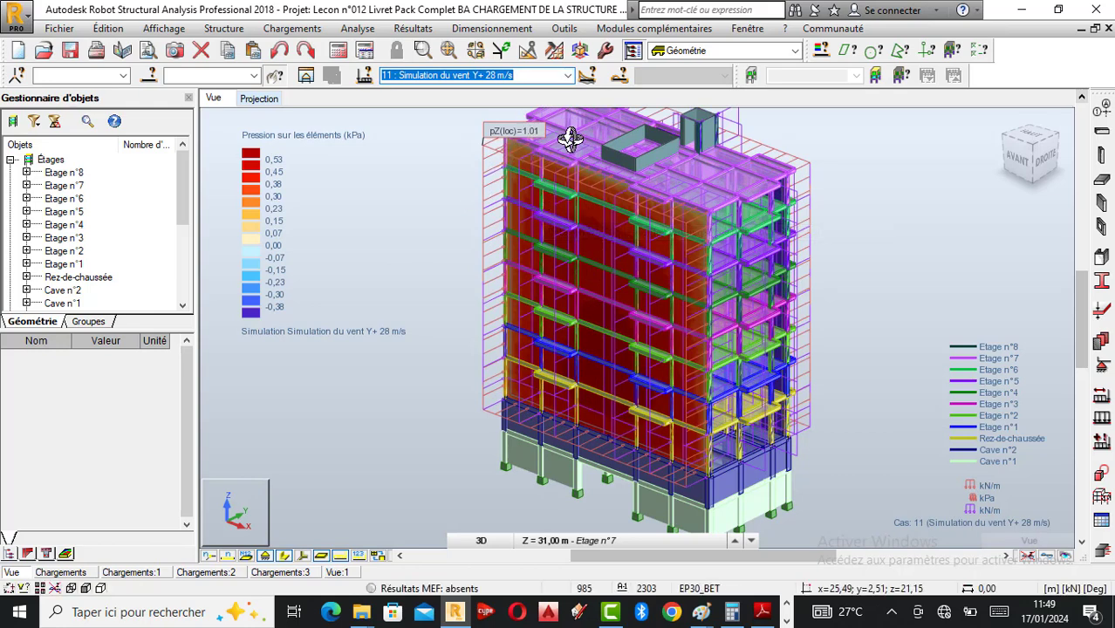
pyautogui.moveTo(718, 245)
pyautogui.mouseDown()
pyautogui.moveTo(610, 224)
pyautogui.moveTo(687, 261)
pyautogui.moveTo(745, 314)
pyautogui.mouseUp()
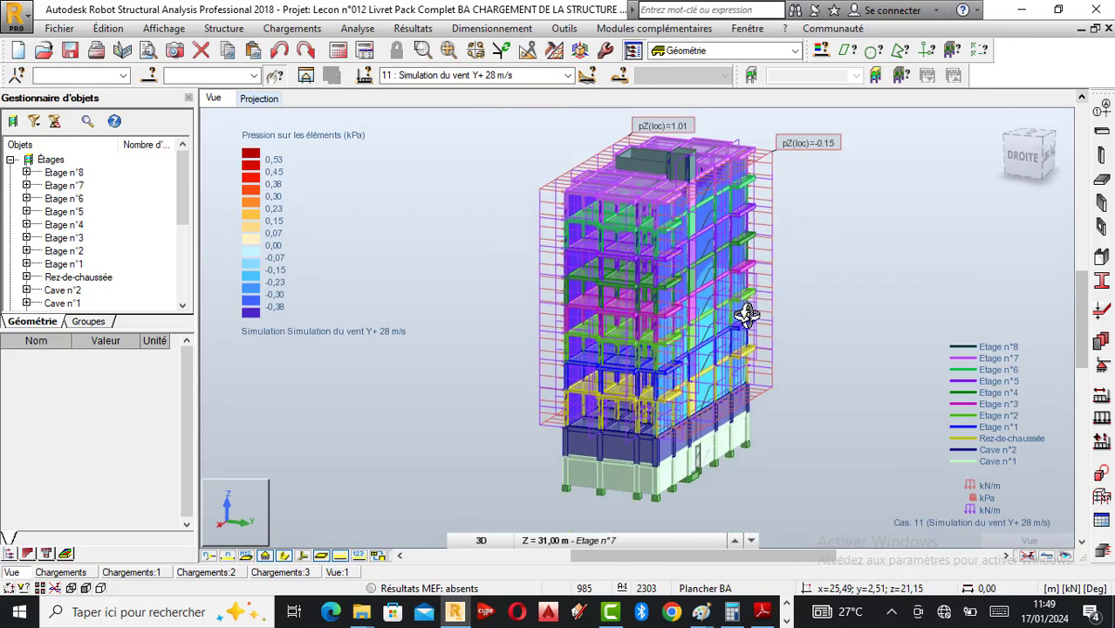
pyautogui.scroll(2, 690, 229)
pyautogui.moveTo(667, 245); pyautogui.dragTo(644, 257)
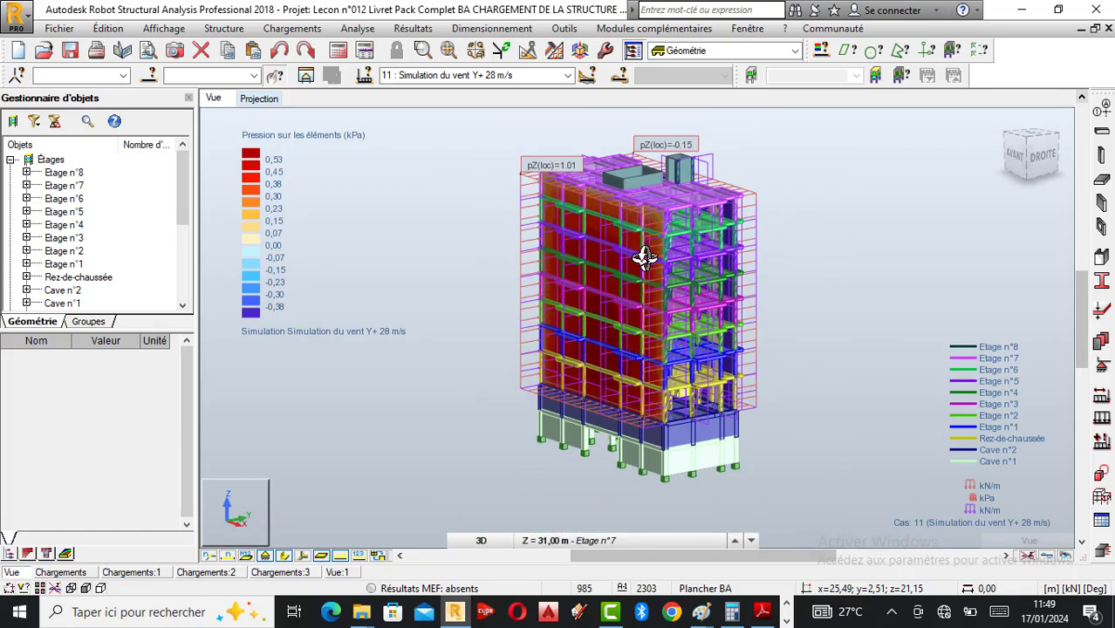
# Display load case 12, Simulation du vent X-Y+ 28 m/s, and examine its pressure map on the front and right facades.
pyautogui.click(568, 75)
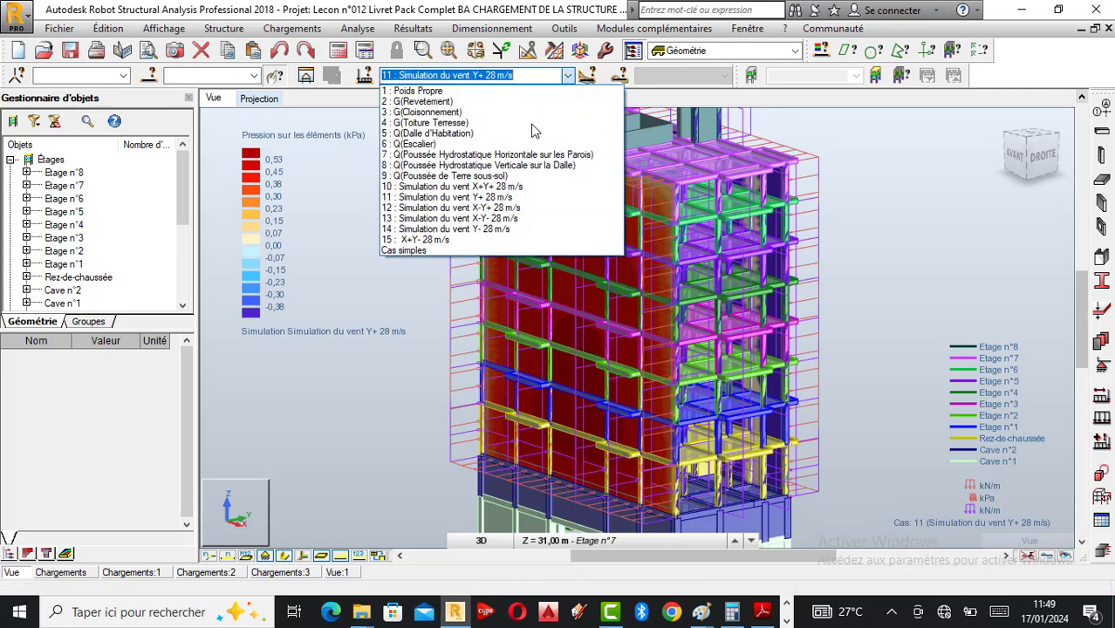
pyautogui.click(491, 208)
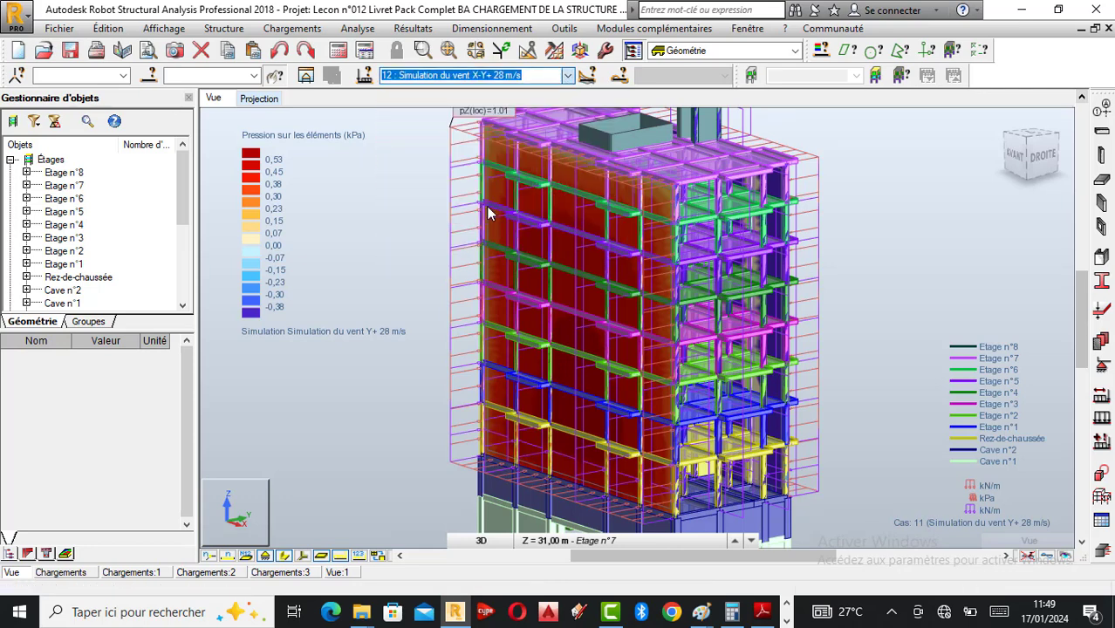
pyautogui.scroll(-2, 490, 209)
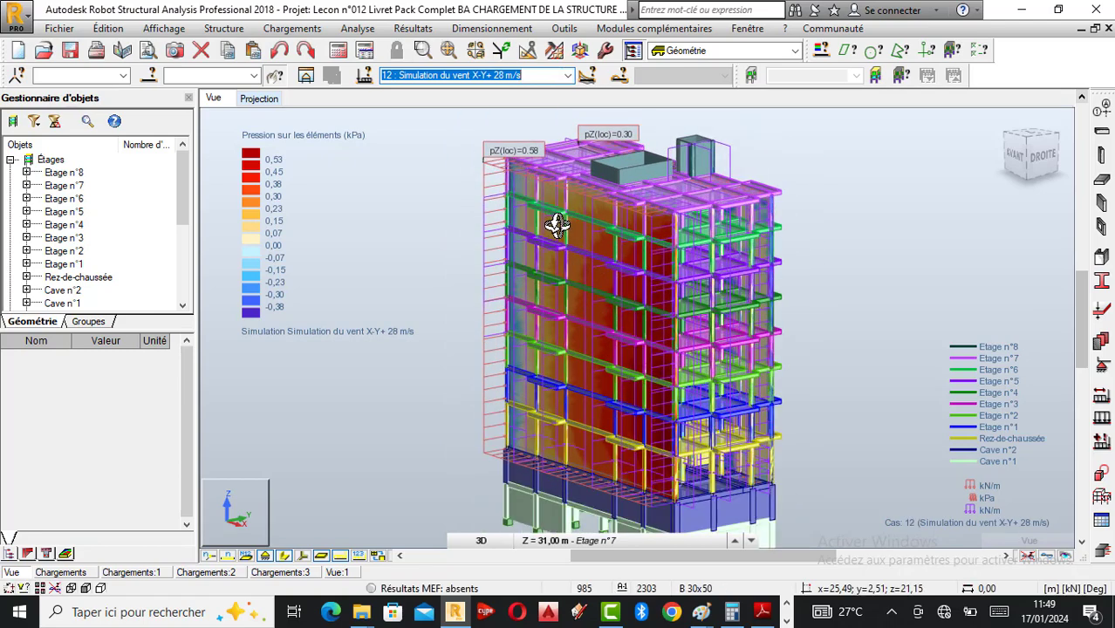
pyautogui.moveTo(556, 225); pyautogui.dragTo(677, 348, button='middle')
pyautogui.scroll(3, 635, 305)
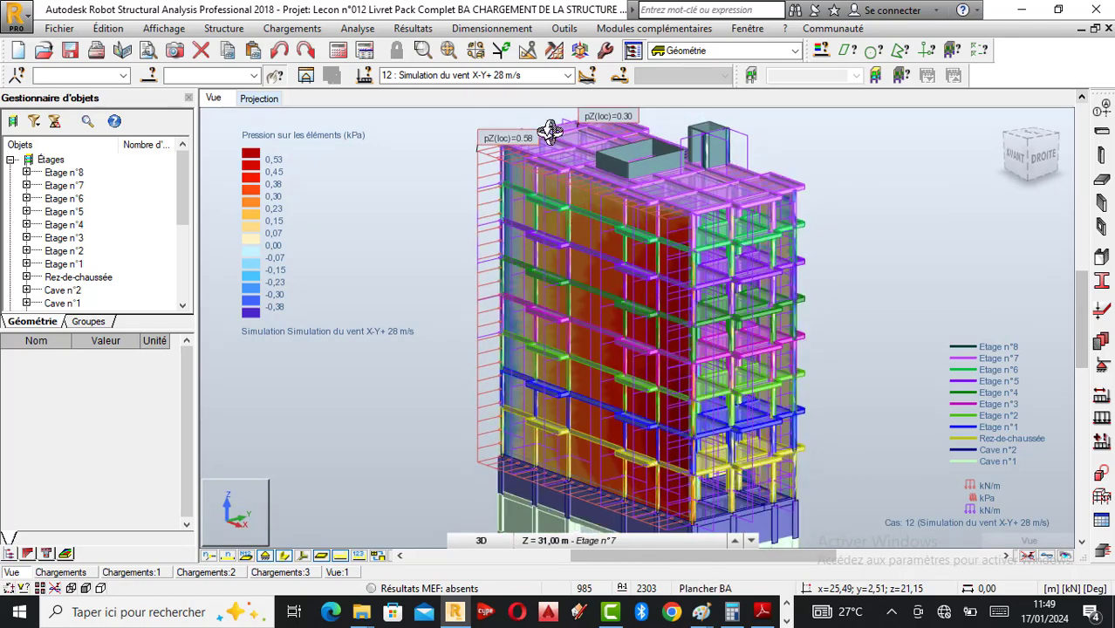
# Display load case 13, Simulation du vent X-Y- 28 m/s, and examine its pressures around to the rear and left facades.
pyautogui.click(567, 75)
pyautogui.click(504, 214)
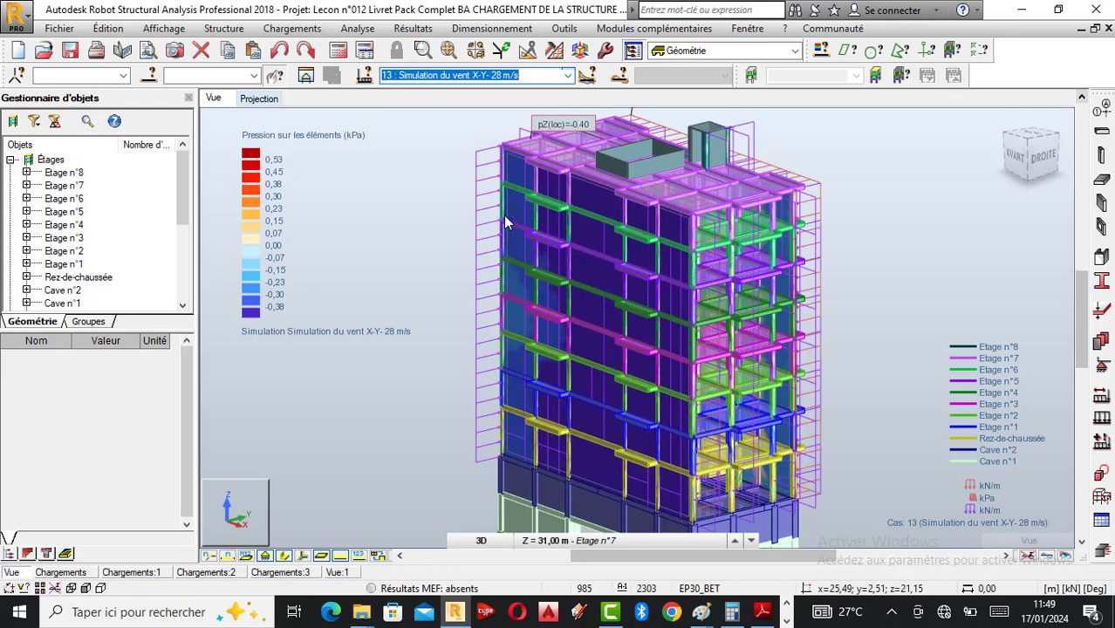
pyautogui.keyDown('shift'); pyautogui.moveTo(577, 153); pyautogui.dragTo(698, 218, button='middle'); pyautogui.keyUp('shift')
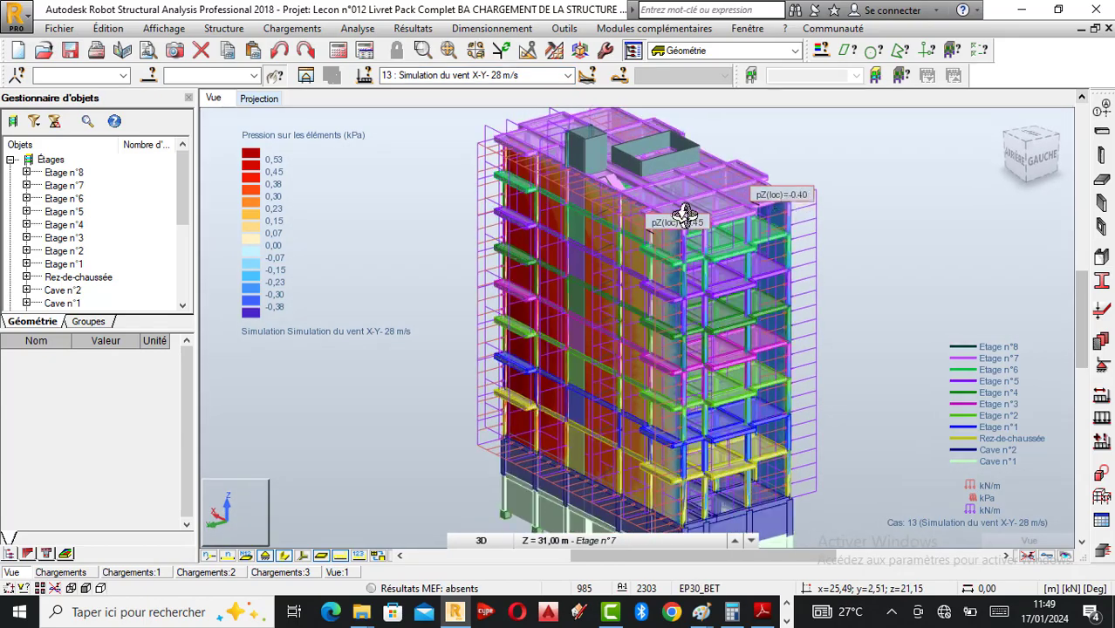
pyautogui.scroll(1, 578, 279)
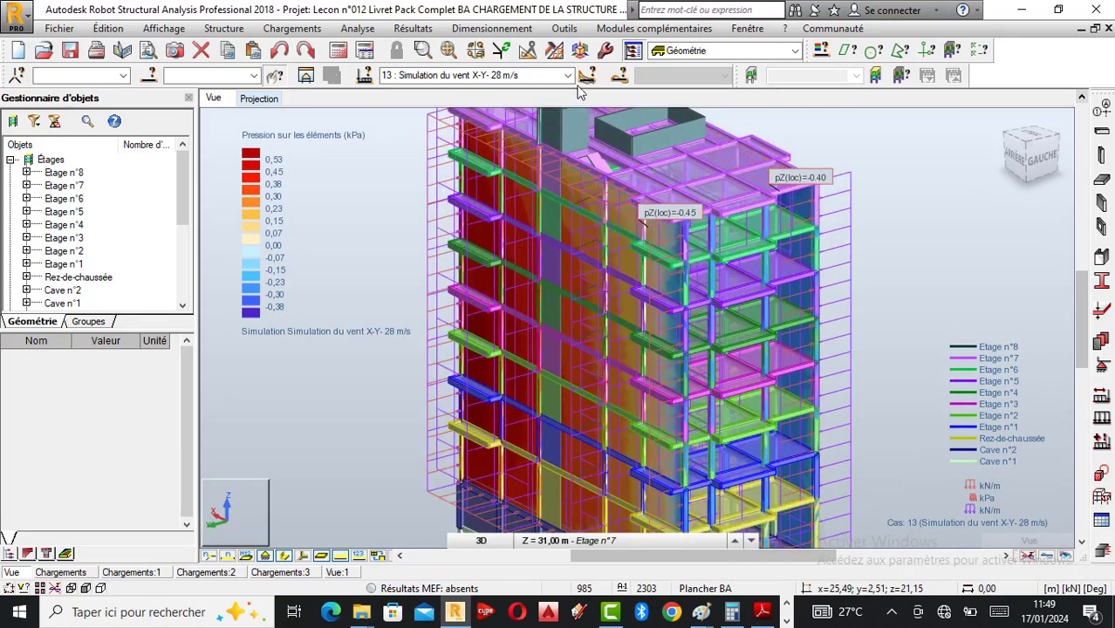
# Compare load case 14, Simulation du vent Y- 28 m/s, with case 10, Simulation du vent X+Y+ 28 m/s, on the rear and left facades.
pyautogui.click(567, 75)
pyautogui.click(487, 229)
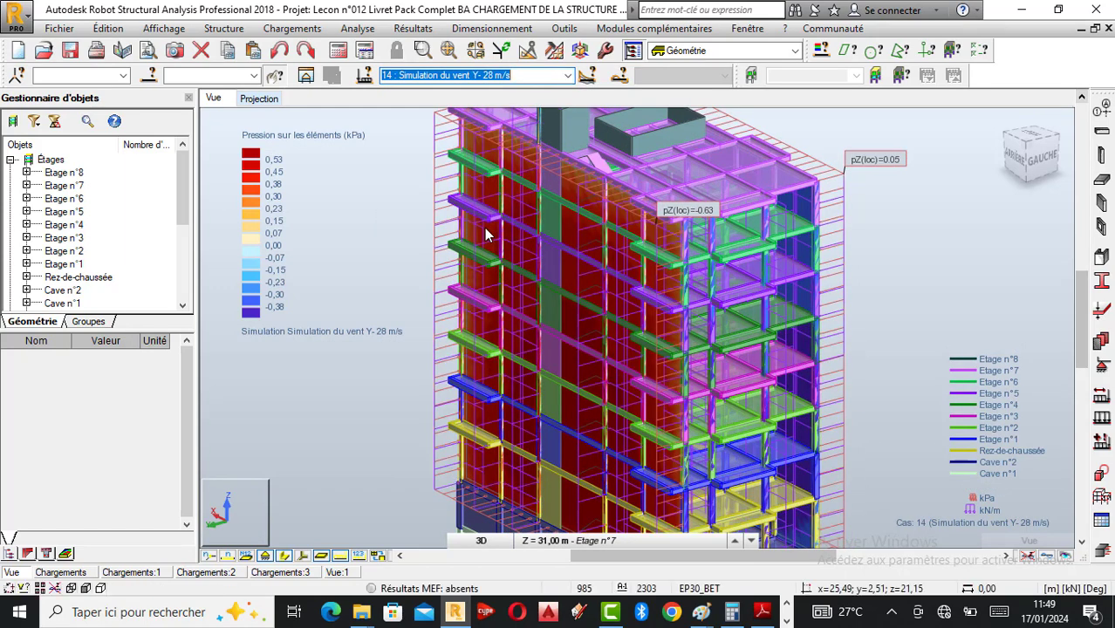
pyautogui.click(568, 76)
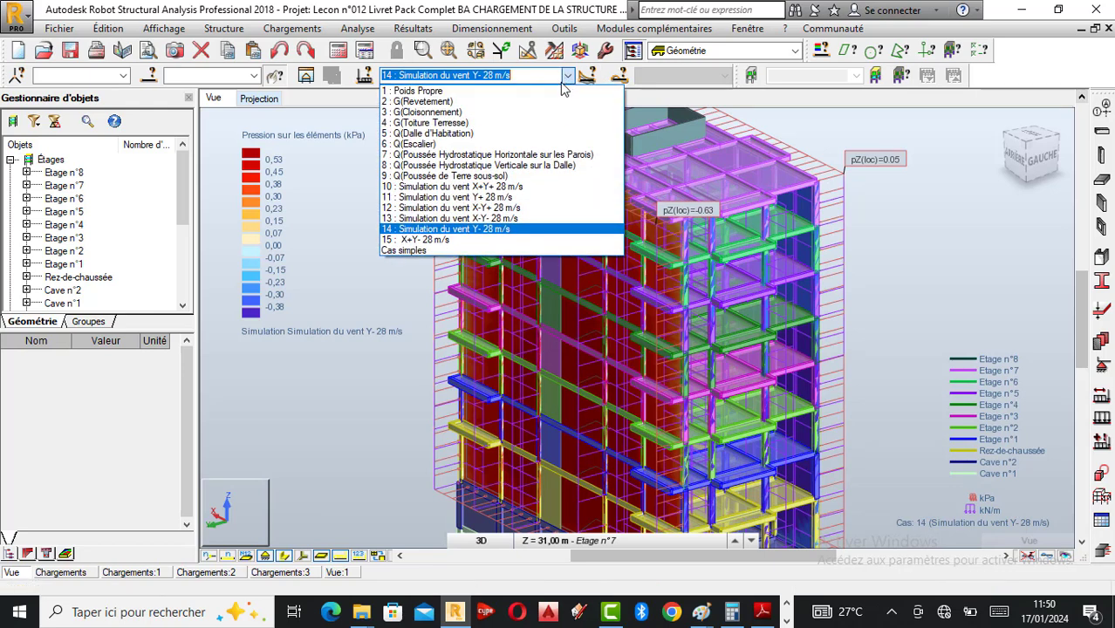
pyautogui.click(507, 188)
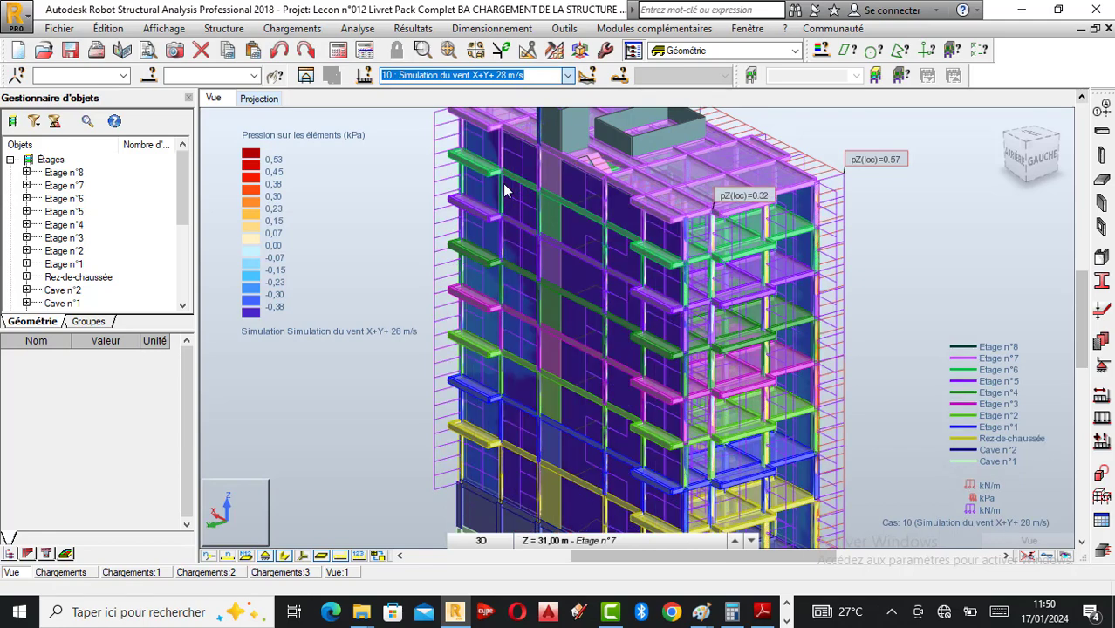
pyautogui.scroll(-2, 715, 285)
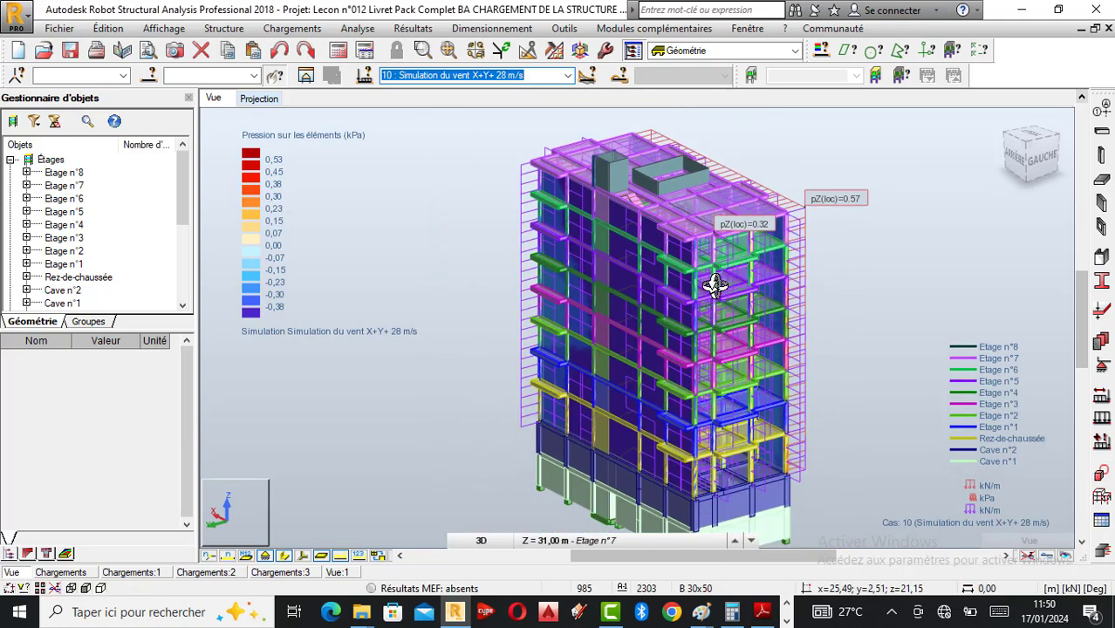
# Display load case 11, Simulation du vent Y+ 28 m/s, and inspect its pressures from the rear around to the front facade.
pyautogui.click(569, 77)
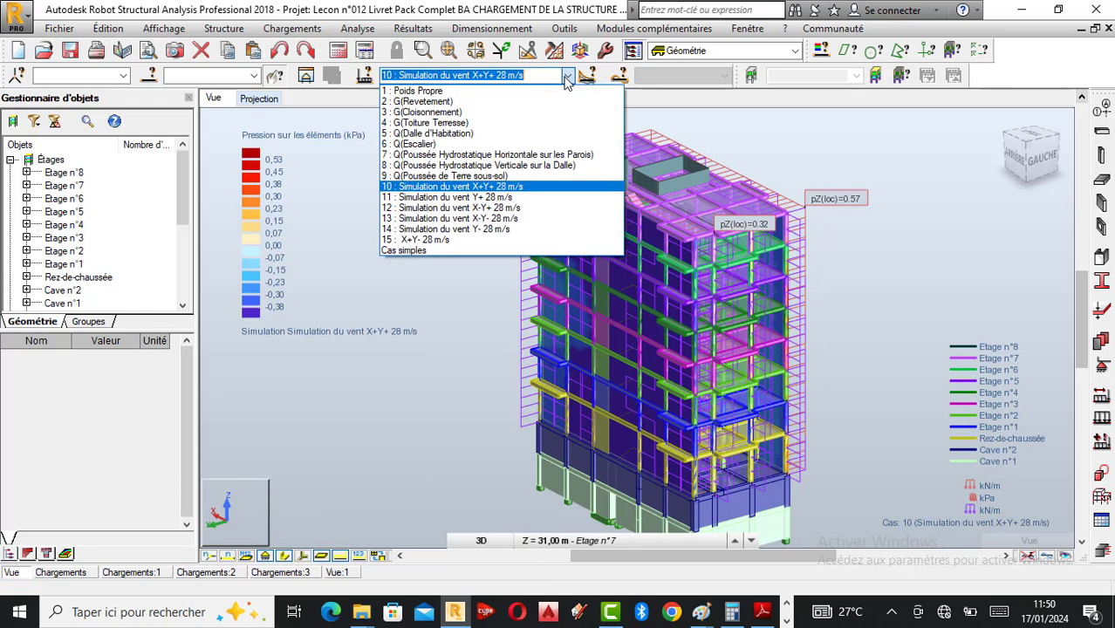
pyautogui.click(497, 199)
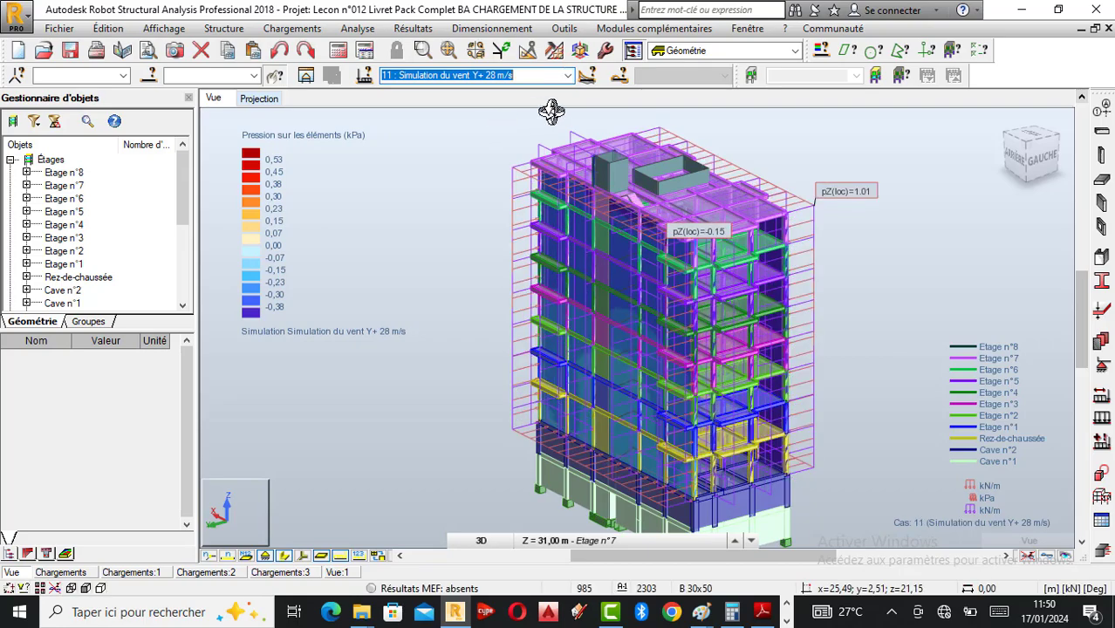
pyautogui.moveTo(882, 328); pyautogui.dragTo(627, 281)
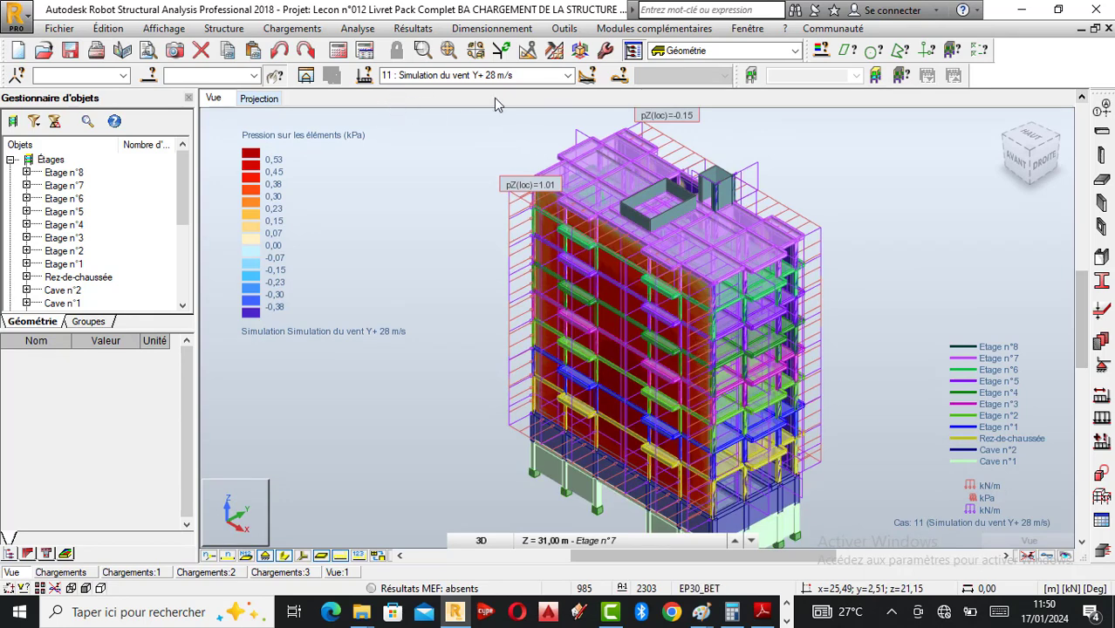
# Delete load case 10, Simulation du vent X+Y+ 28 m/s, from the defined load cases.
pyautogui.click(1102, 421)
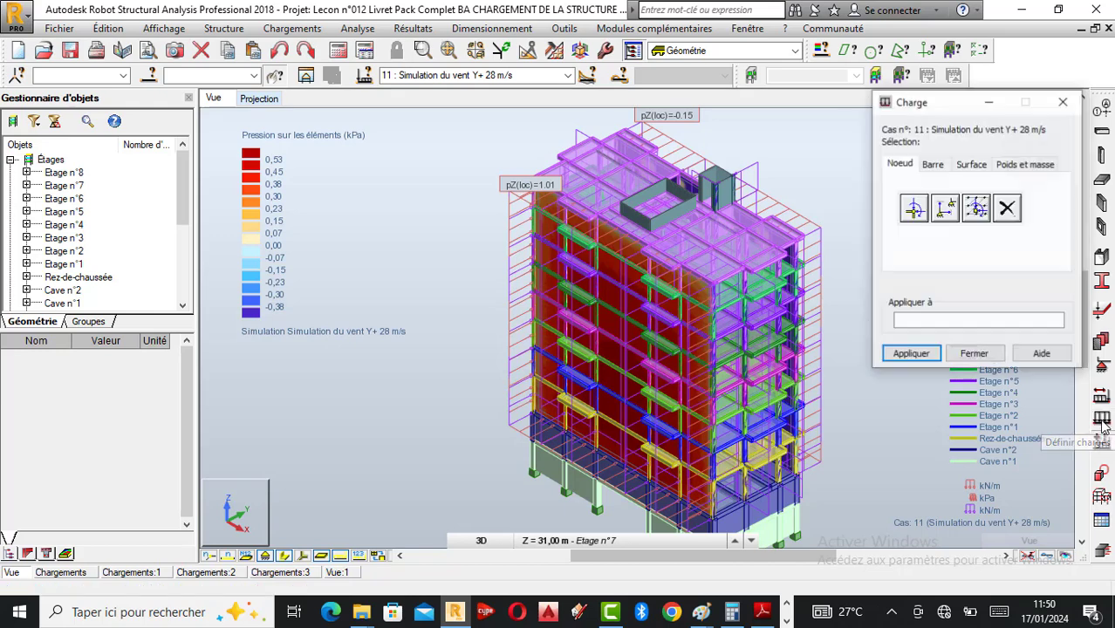
pyautogui.click(1064, 105)
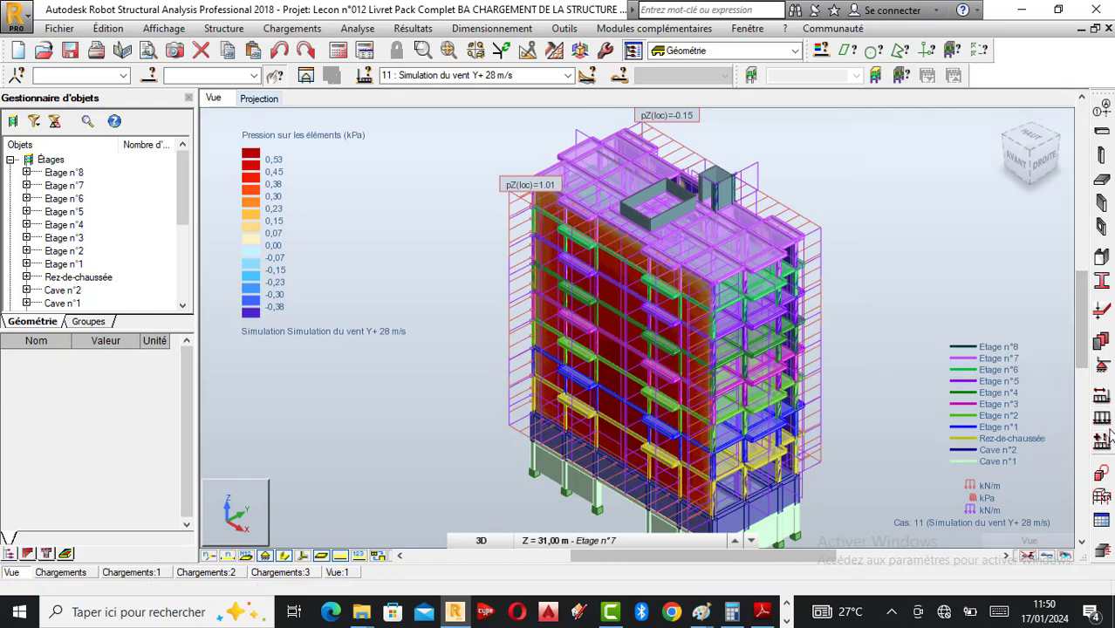
pyautogui.click(1104, 402)
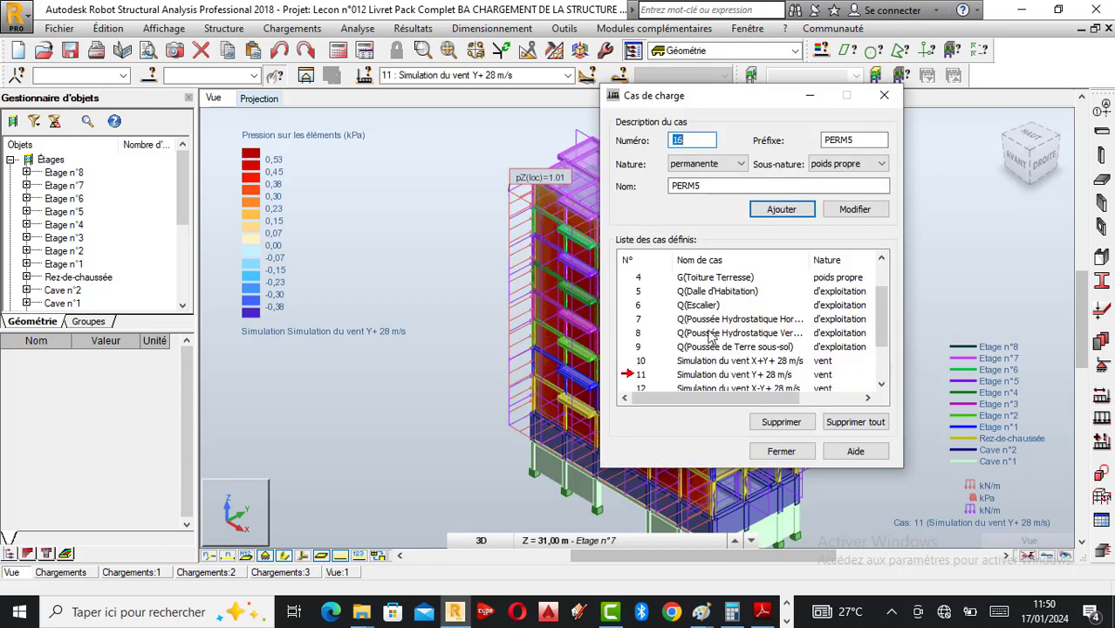
pyautogui.click(635, 361)
pyautogui.click(639, 361)
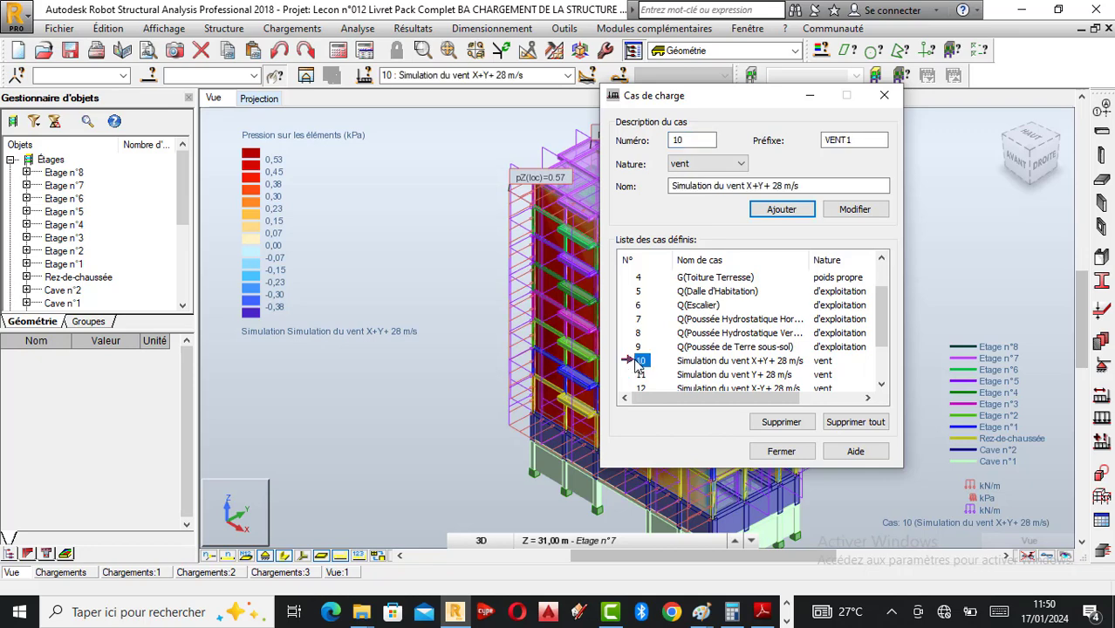
pyautogui.click(782, 424)
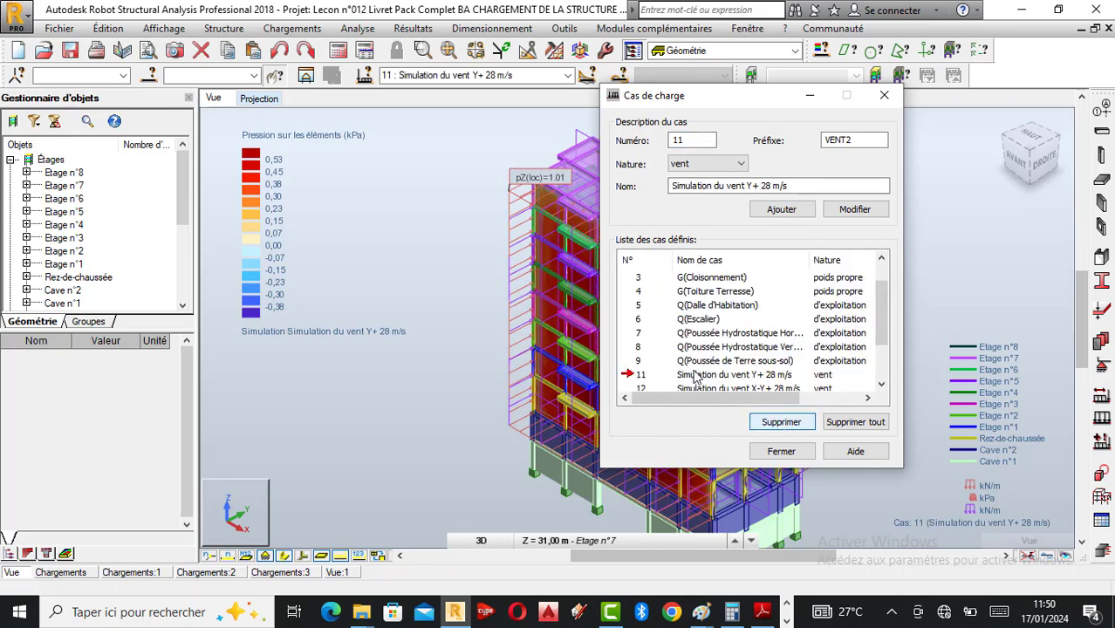
# Delete wind load cases 12, Simulation du vent X-Y+ 28 m/s, and 13, Simulation du vent X-Y- 28 m/s.
pyautogui.scroll(-2, 695, 377)
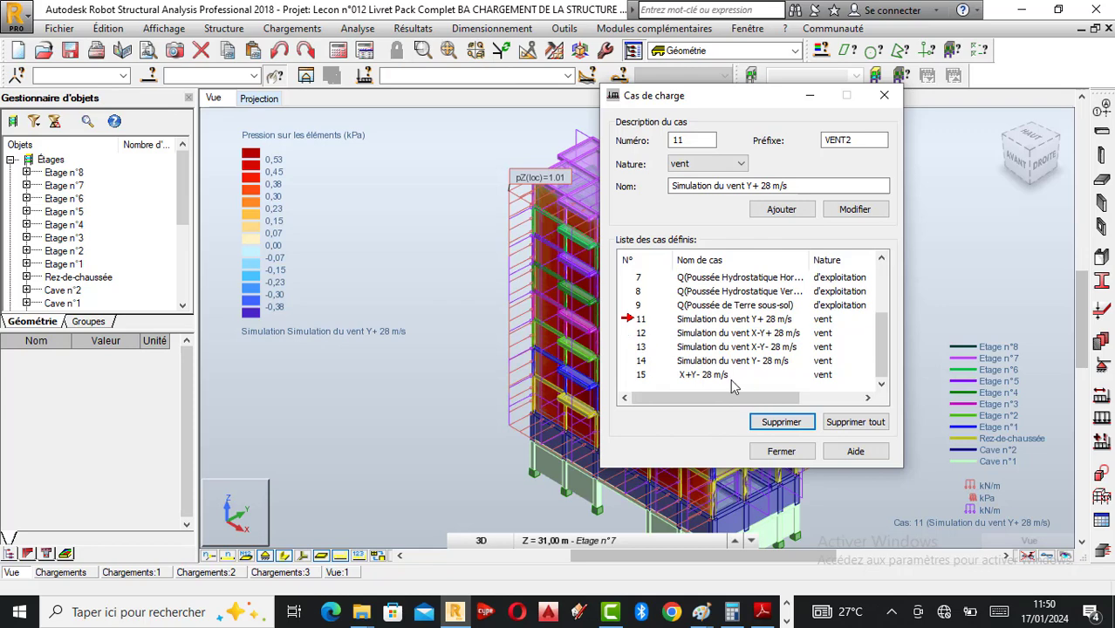
pyautogui.click(639, 338)
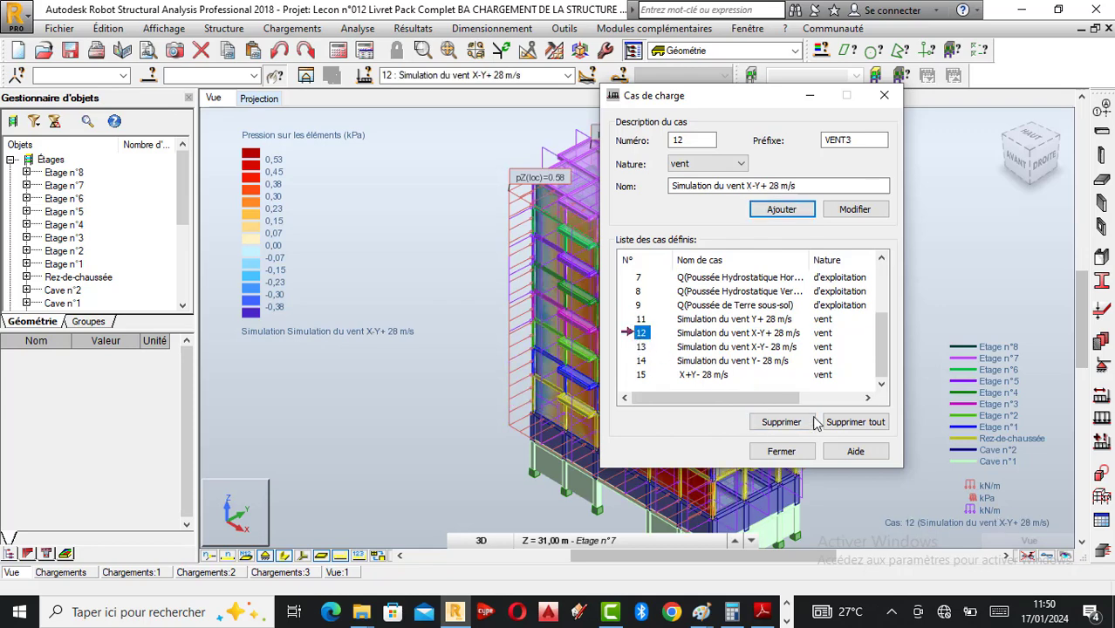
pyautogui.click(781, 423)
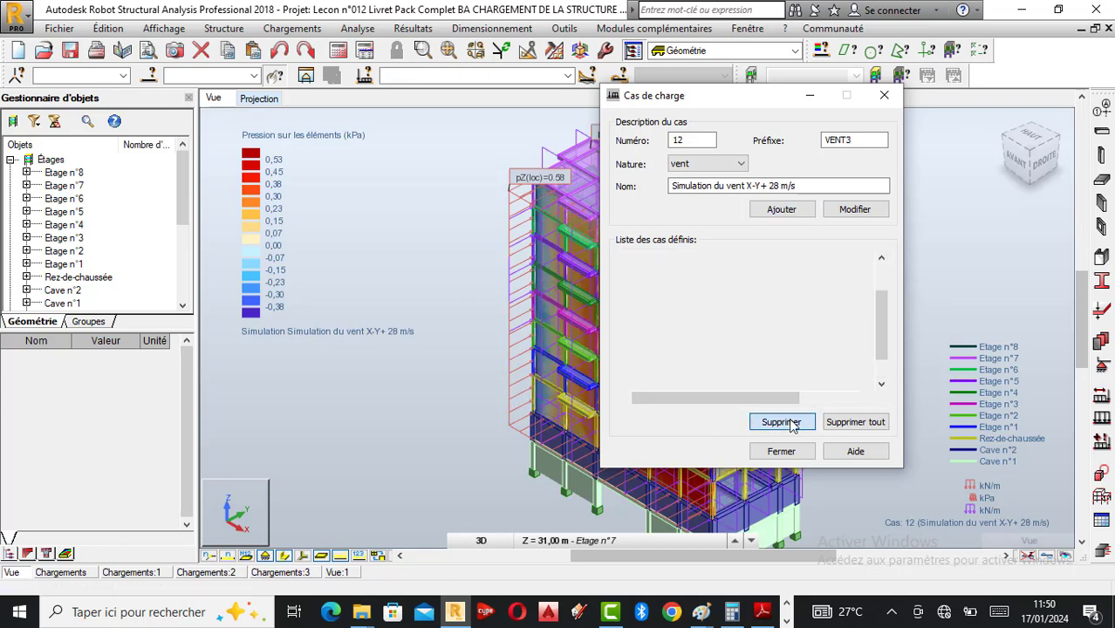
pyautogui.scroll(-1, 660, 370)
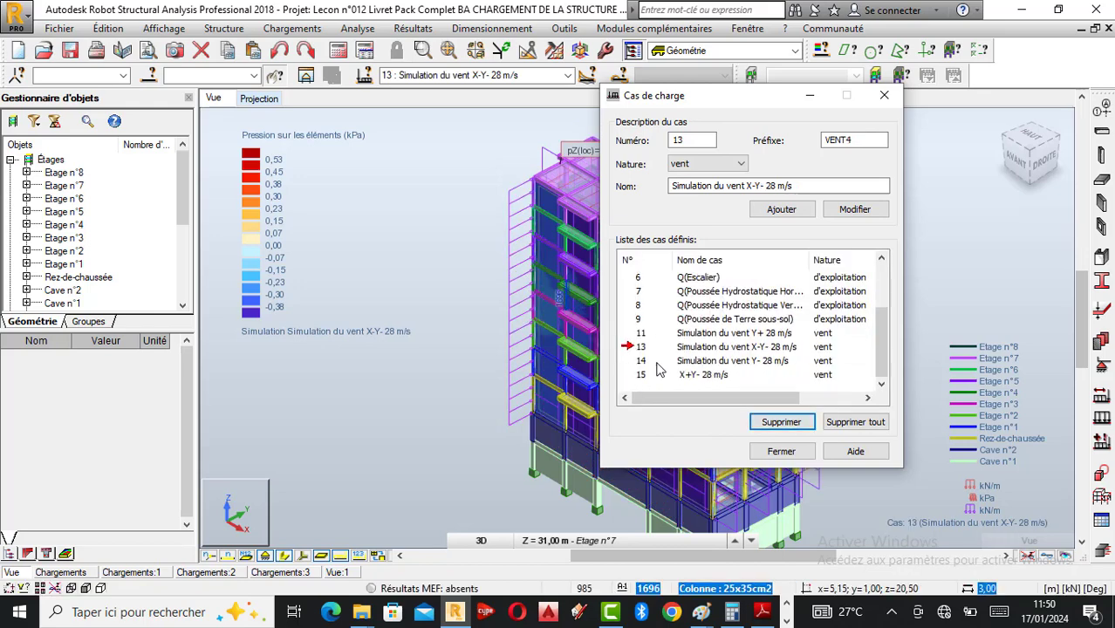
pyautogui.click(642, 350)
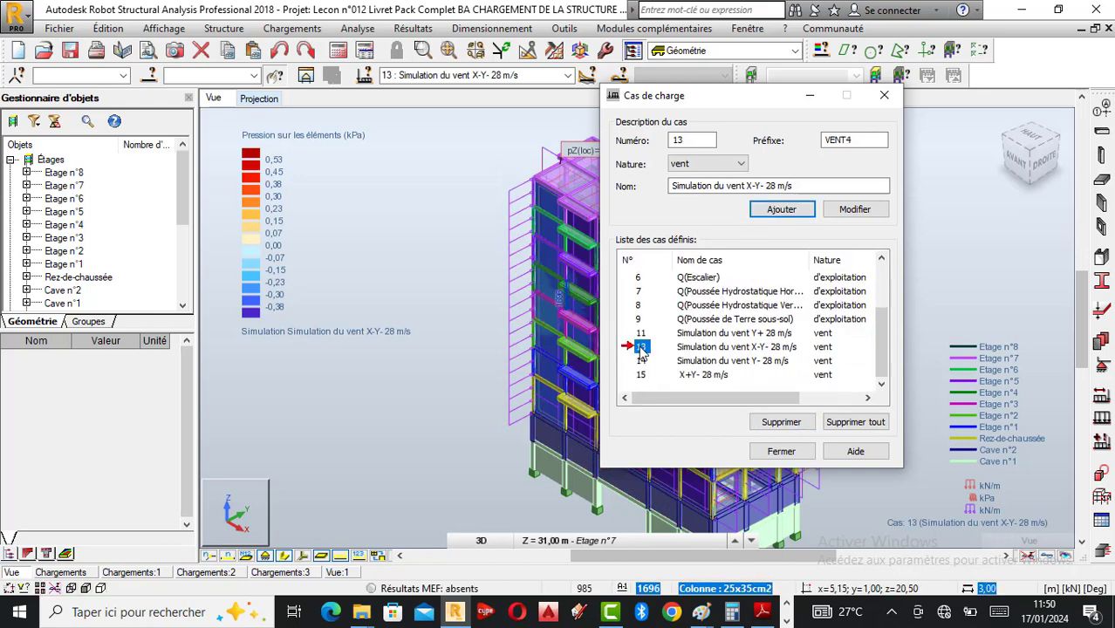
pyautogui.click(782, 424)
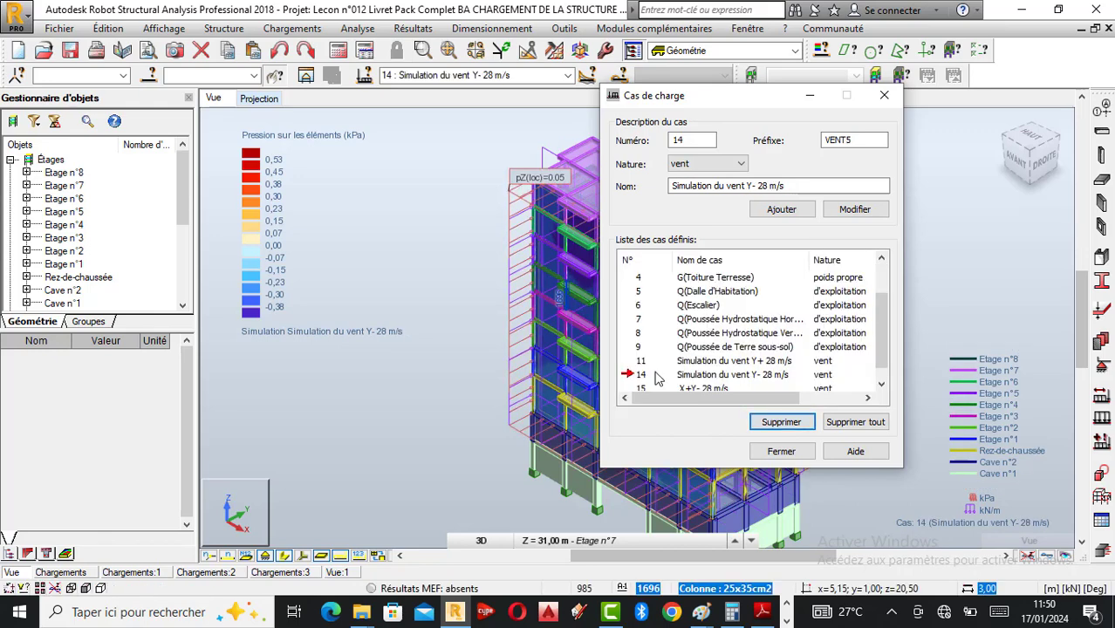
# Delete wind load cases 14, Simulation du vent Y- 28 m/s, and 15, X+Y- 28 m/s, and close the load case definitions.
pyautogui.click(644, 376)
pyautogui.click(809, 424)
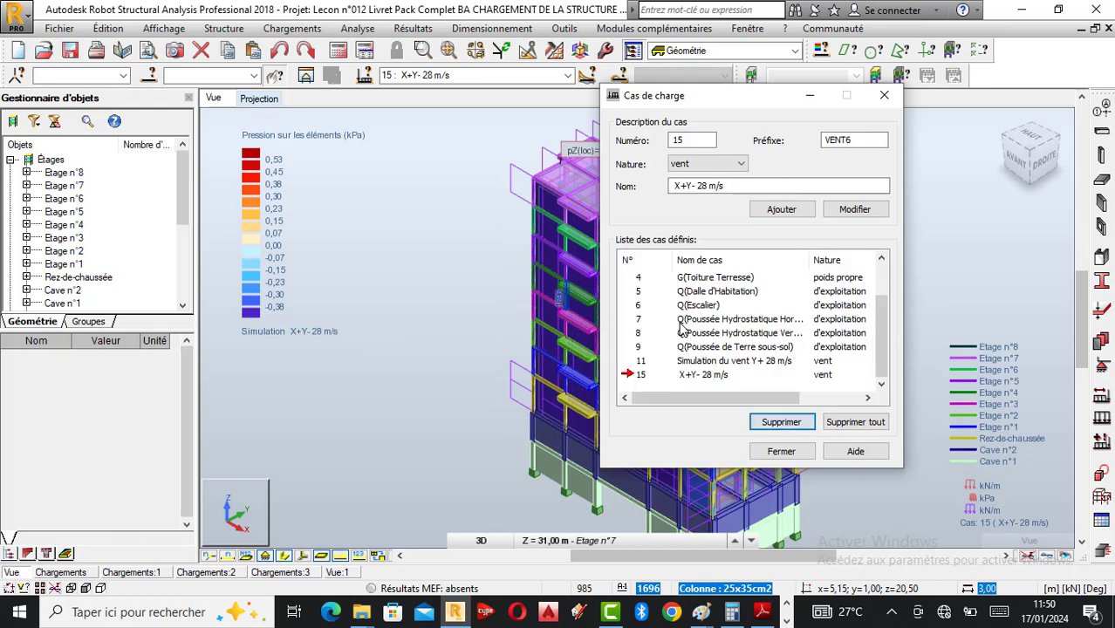
pyautogui.click(642, 377)
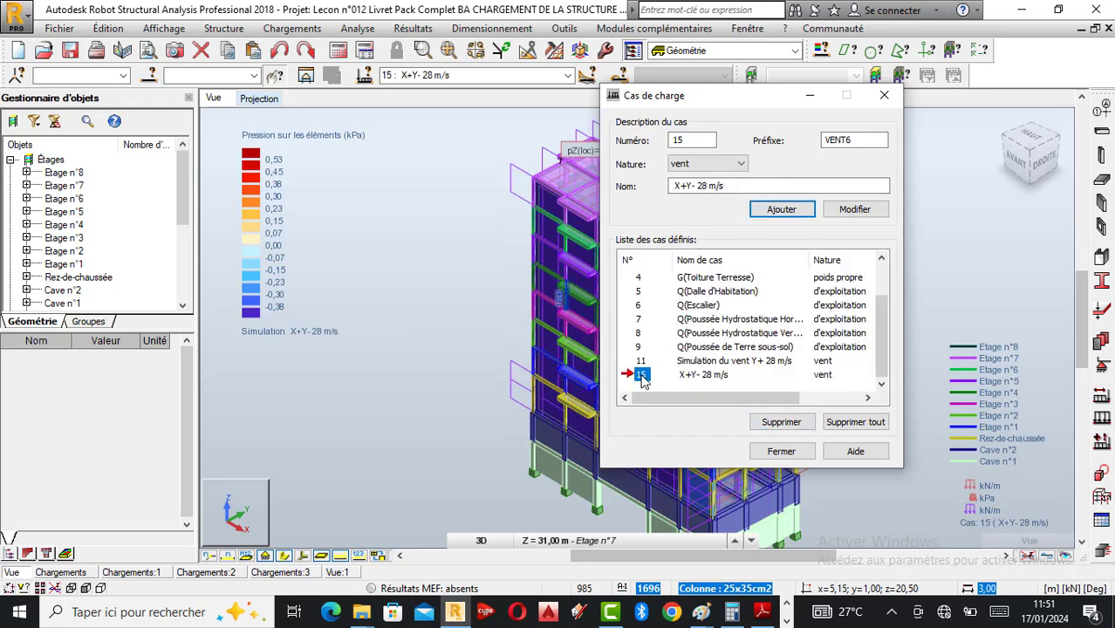
pyautogui.click(781, 422)
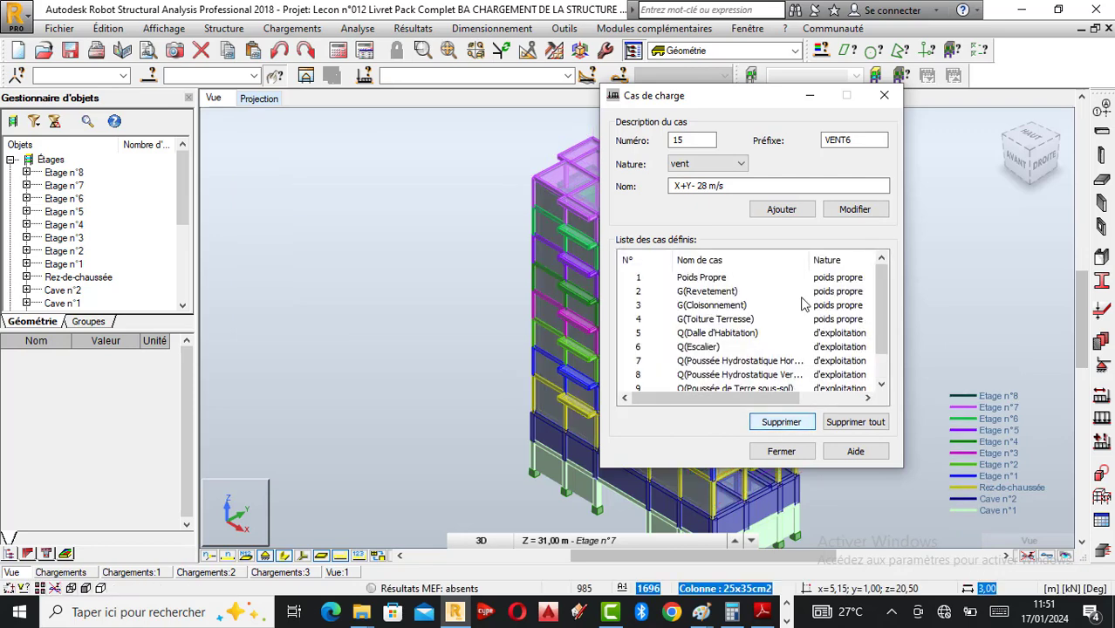
pyautogui.scroll(-1, 733, 339)
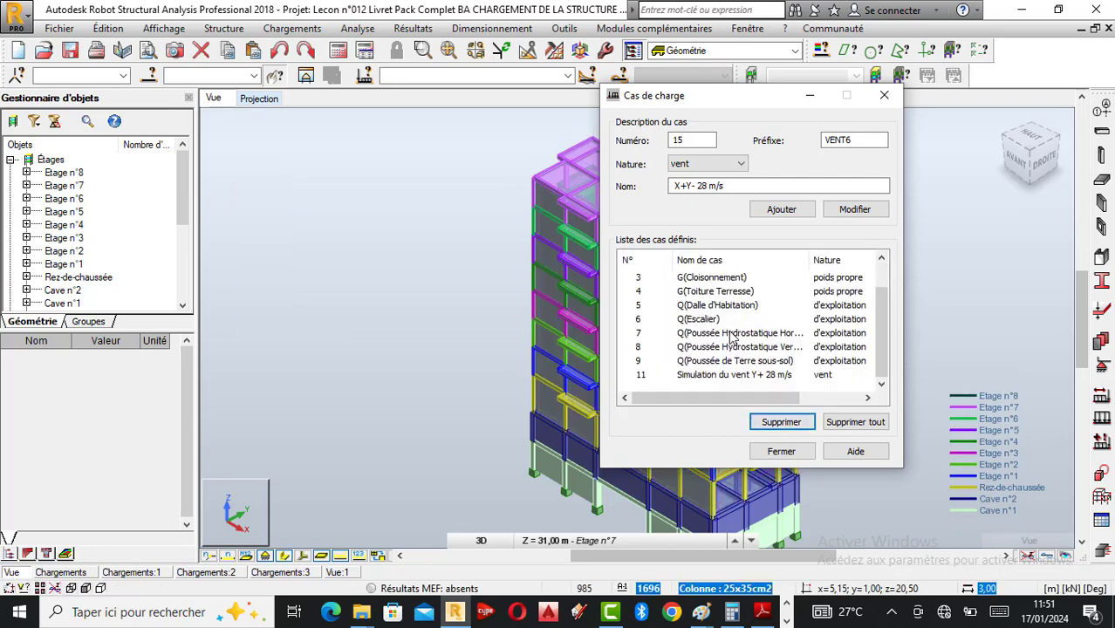
pyautogui.click(781, 451)
# Display the kept load case 11, Simulation du vent Y+ 28 m/s, on the whole building.
pyautogui.click(568, 77)
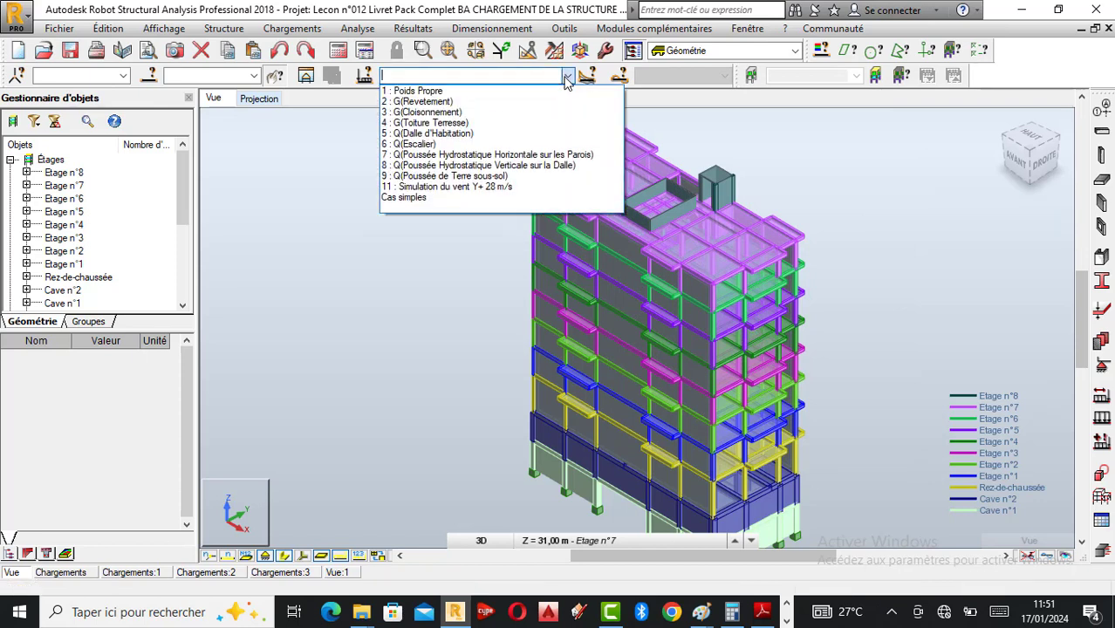
pyautogui.click(444, 188)
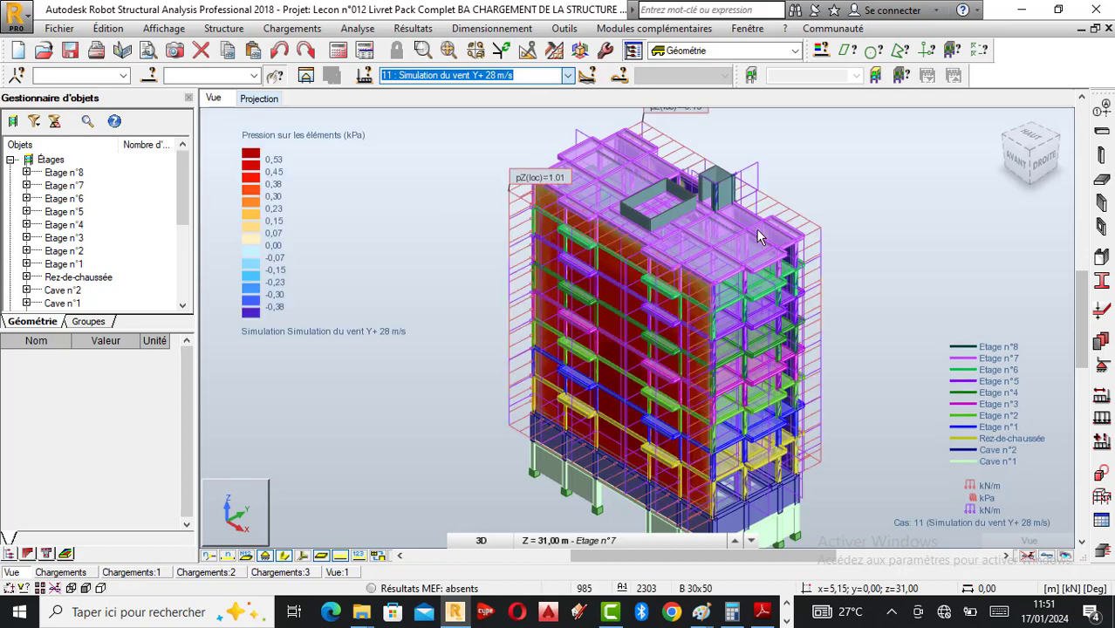
pyautogui.rightClick(778, 166)
pyautogui.click(841, 231)
pyautogui.scroll(-1, 672, 316)
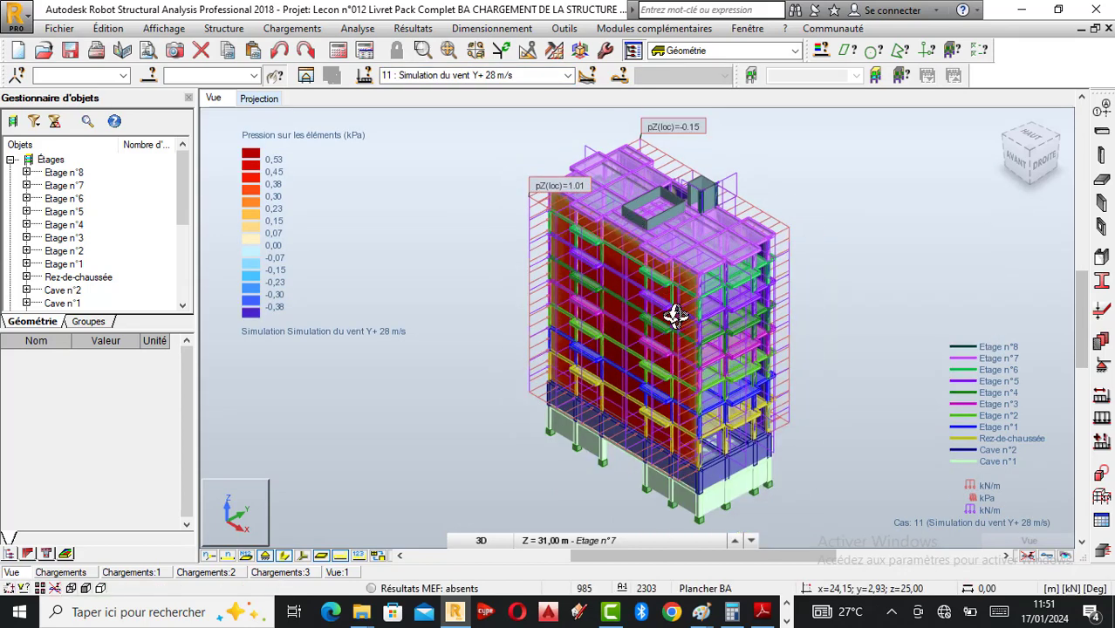
# Examine the case 11 wind pressure map and loads on the building's front and left facades.
pyautogui.scroll(2, 667, 307)
pyautogui.moveTo(665, 303); pyautogui.dragTo(638, 400)
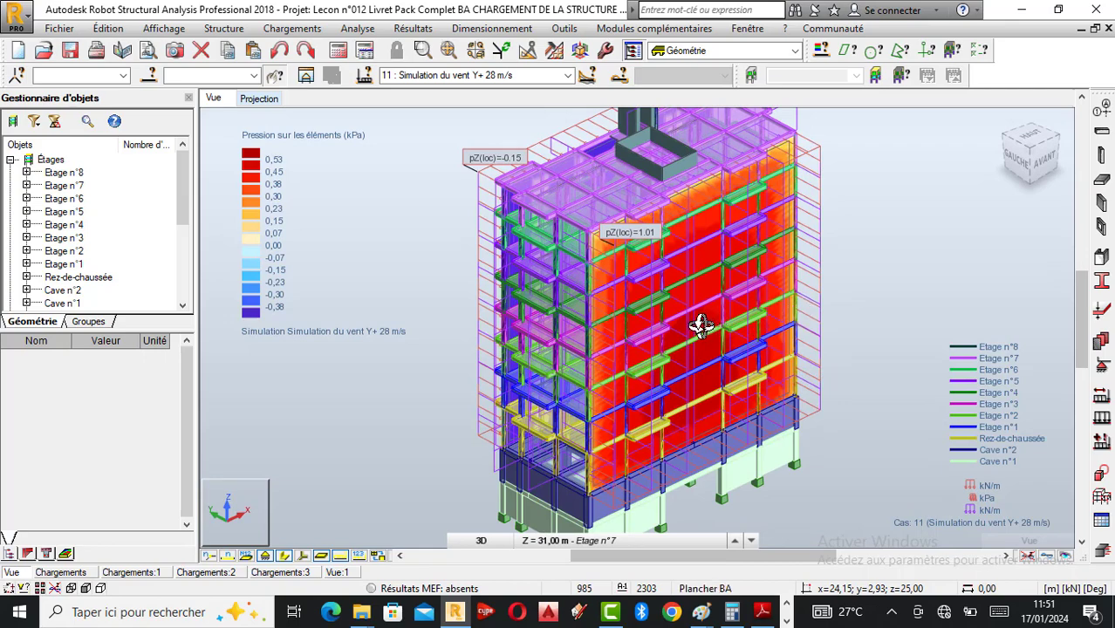
pyautogui.scroll(2, 665, 329)
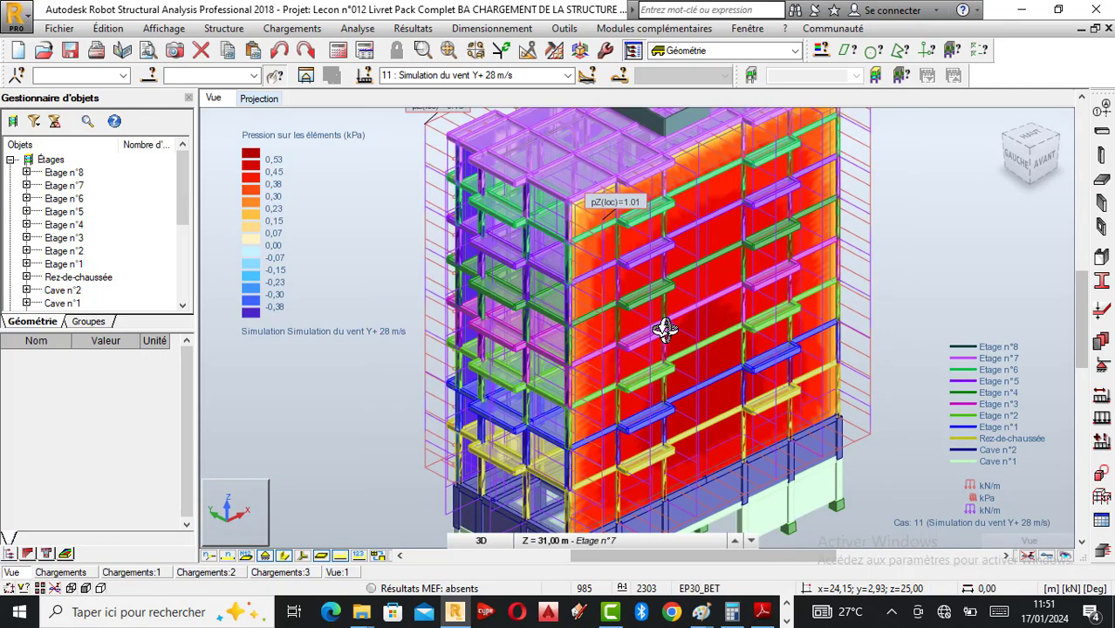
pyautogui.scroll(1, 665, 329)
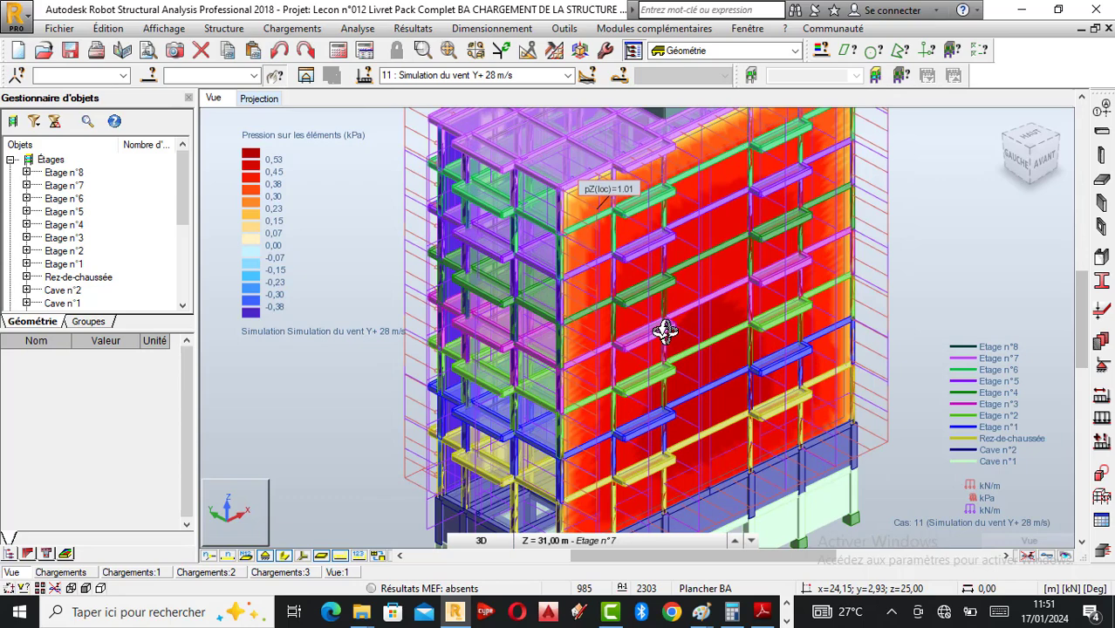
pyautogui.scroll(-2, 663, 331)
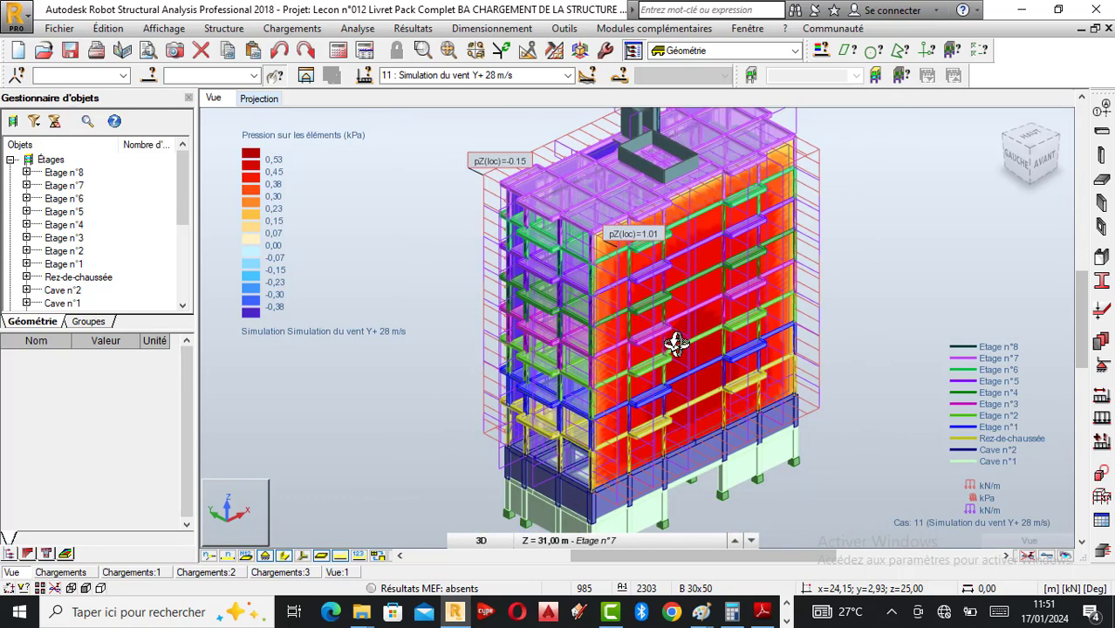